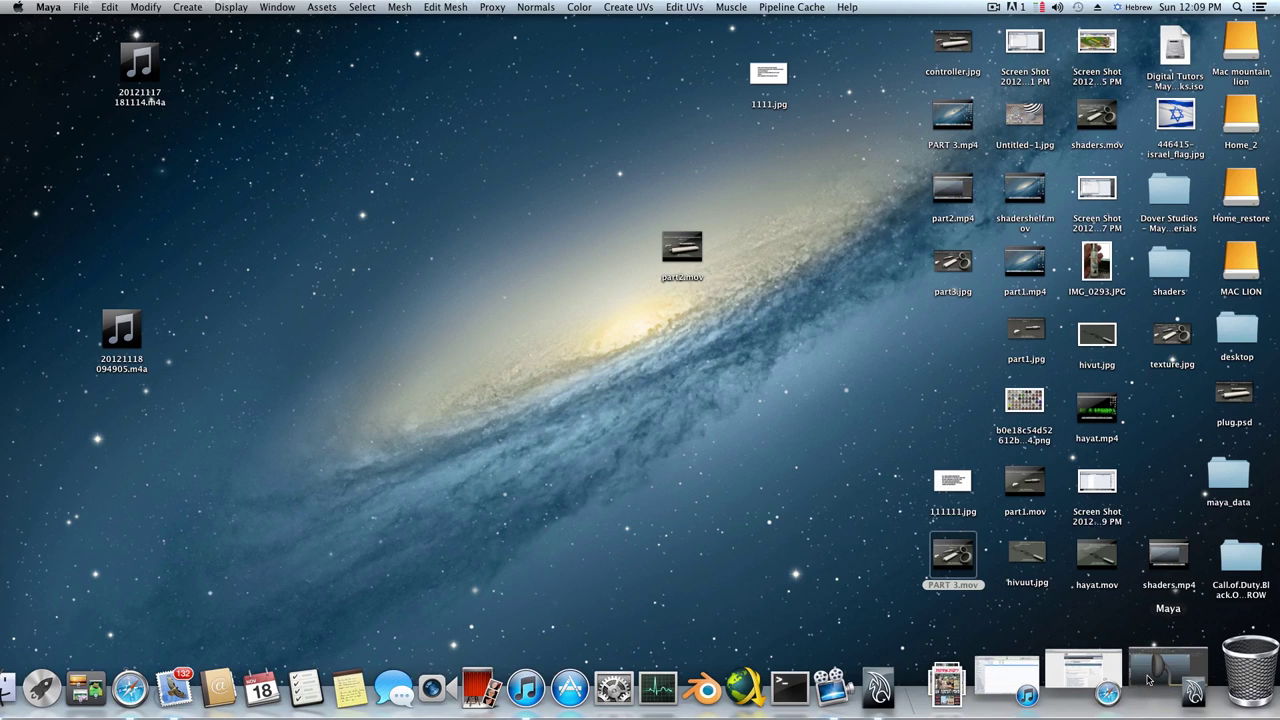
Switch to the minimized Maya scene and select the earphone mesh
{"action": "left_click", "coordinate": [1148, 680]}
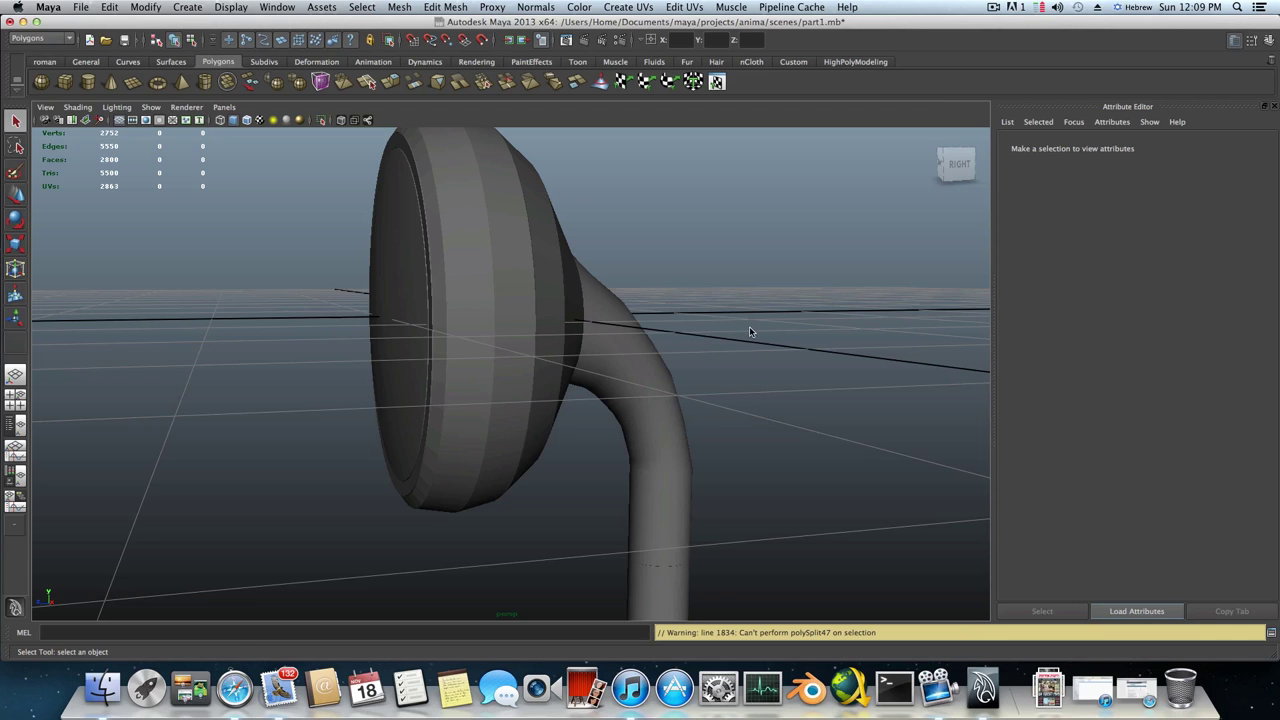
{"action": "left_click_drag", "start_coordinate": [753, 325], "coordinate": [783, 376], "text": "alt"}
{"action": "right_click_drag", "start_coordinate": [783, 376], "coordinate": [470, 375], "text": "alt"}
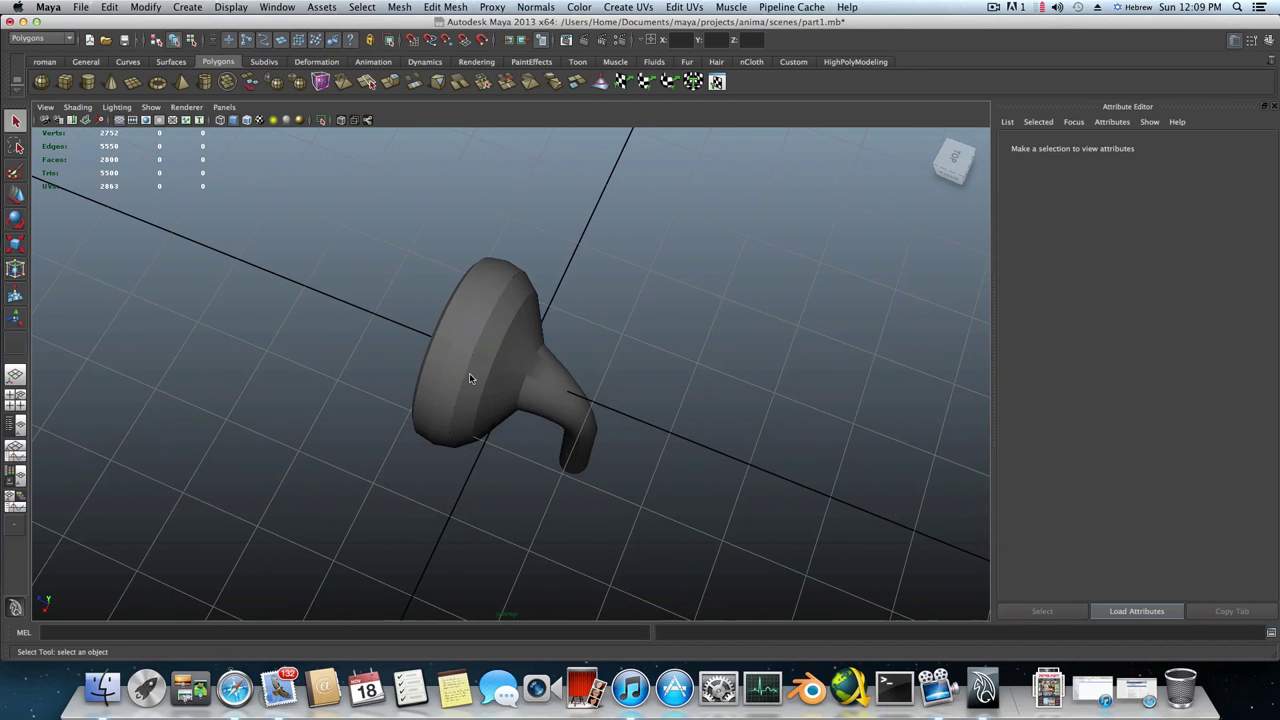
{"action": "left_click", "coordinate": [470, 375]}
Examine the earphone's wireframe topology around its rounded head, tapered back and stem from several angles
{"action": "left_click_drag", "start_coordinate": [470, 375], "coordinate": [621, 305], "text": "alt"}
{"action": "left_click_drag", "start_coordinate": [561, 353], "coordinate": [400, 426], "text": "alt"}
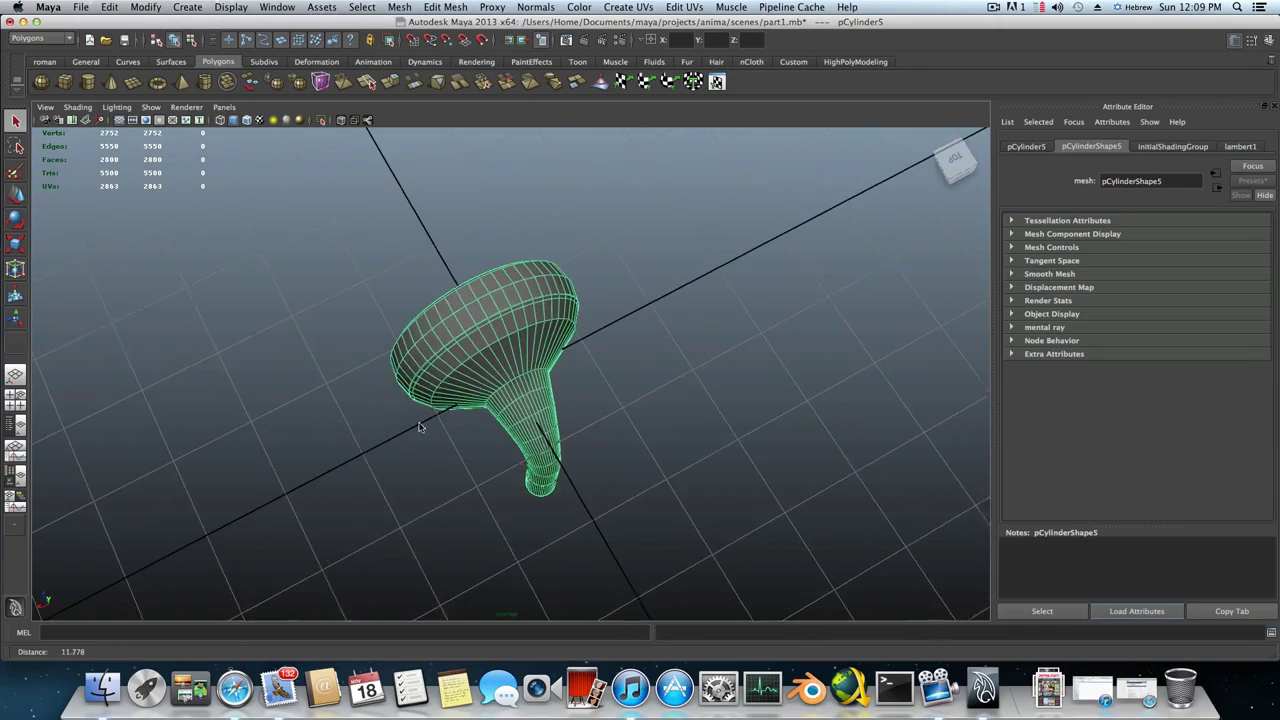
{"action": "right_click_drag", "start_coordinate": [400, 426], "coordinate": [737, 428], "text": "alt"}
{"action": "left_click_drag", "start_coordinate": [610, 398], "coordinate": [463, 287], "text": "alt"}
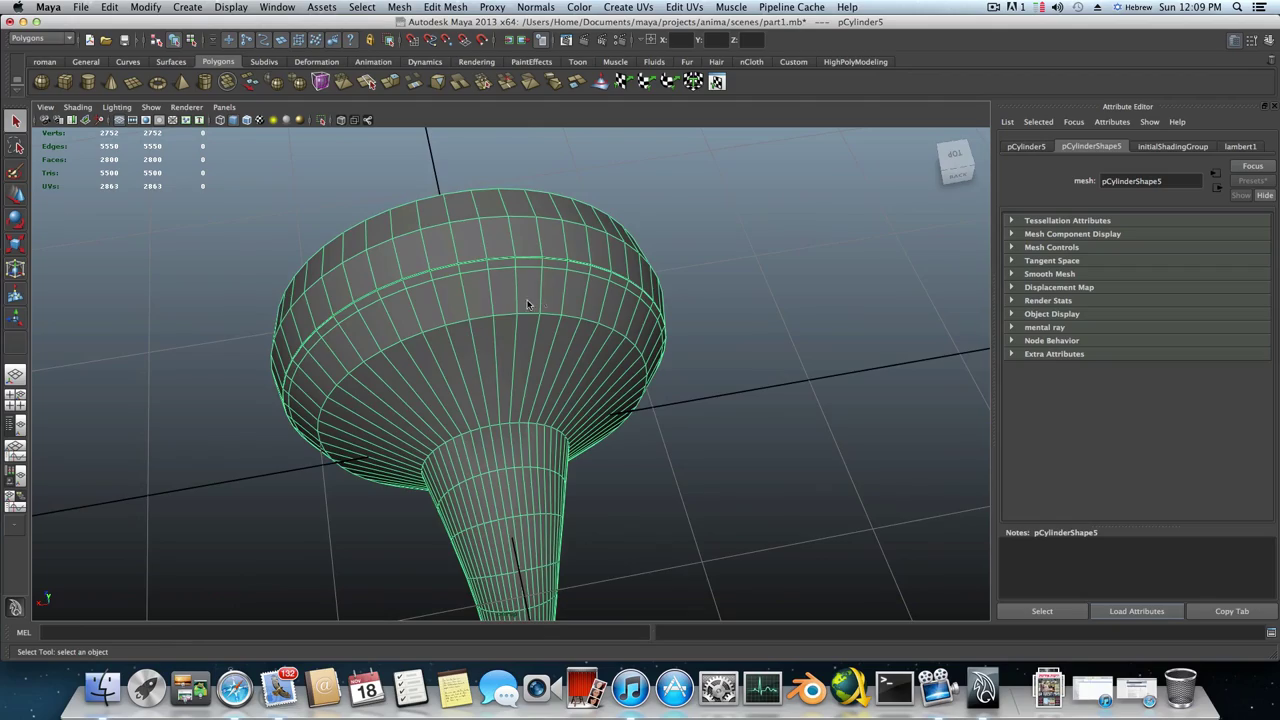
{"action": "left_click_drag", "start_coordinate": [497, 353], "coordinate": [463, 328], "text": "alt"}
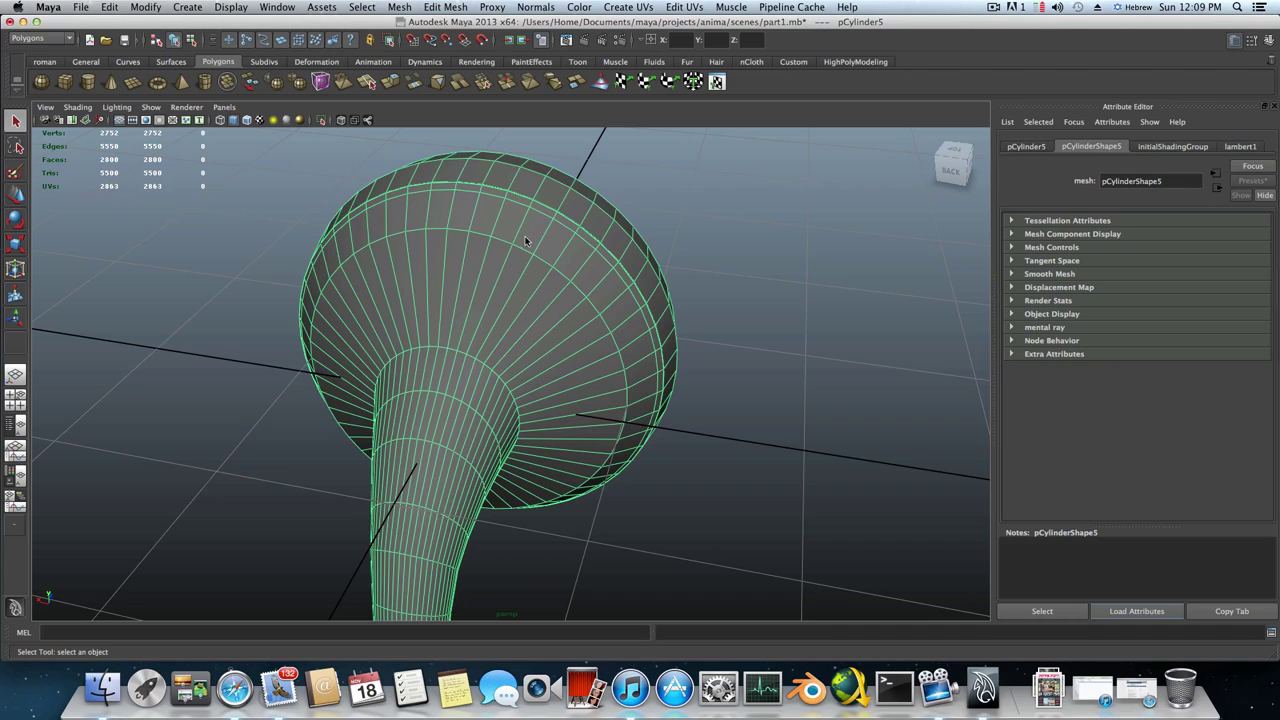
{"action": "left_click_drag", "start_coordinate": [416, 230], "coordinate": [540, 405], "text": "alt"}
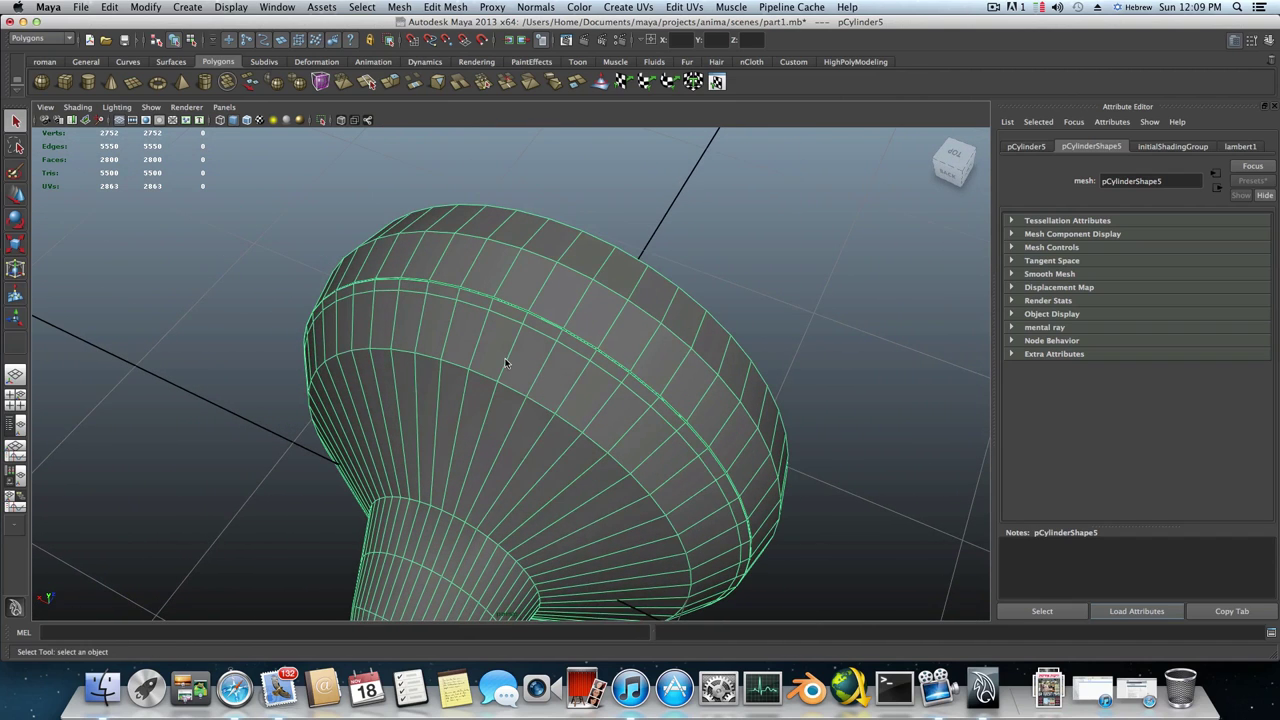
{"action": "right_click_drag", "start_coordinate": [506, 360], "coordinate": [602, 365], "text": "alt"}
{"action": "left_click_drag", "start_coordinate": [602, 363], "coordinate": [577, 349], "text": "alt"}
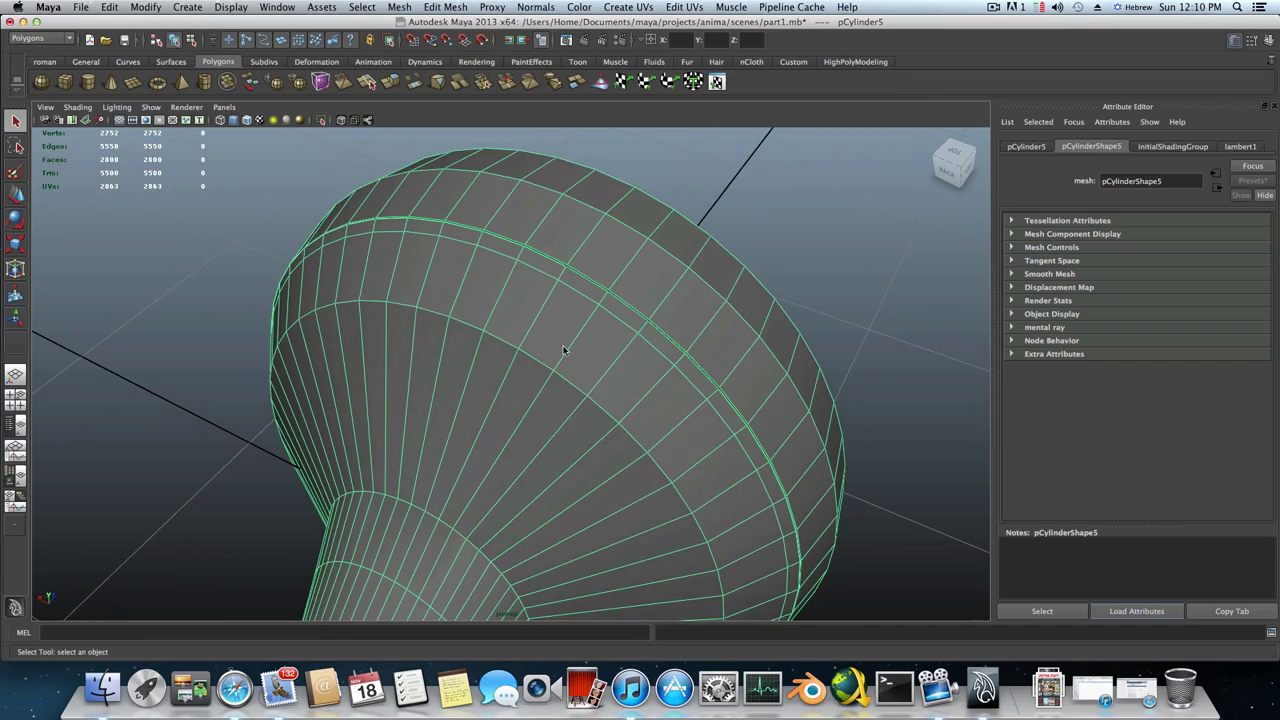
{"action": "left_click_drag", "start_coordinate": [503, 332], "coordinate": [578, 304], "text": "alt"}
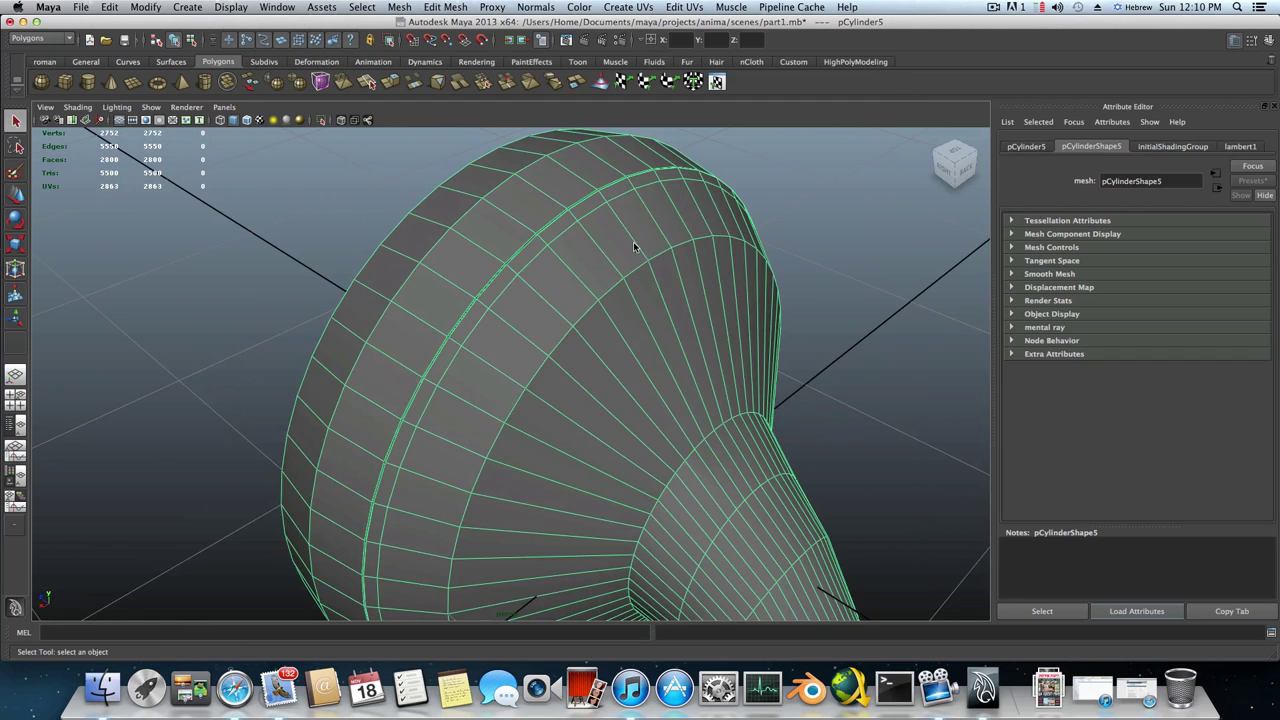
{"action": "left_click_drag", "start_coordinate": [633, 241], "coordinate": [657, 260], "text": "alt"}
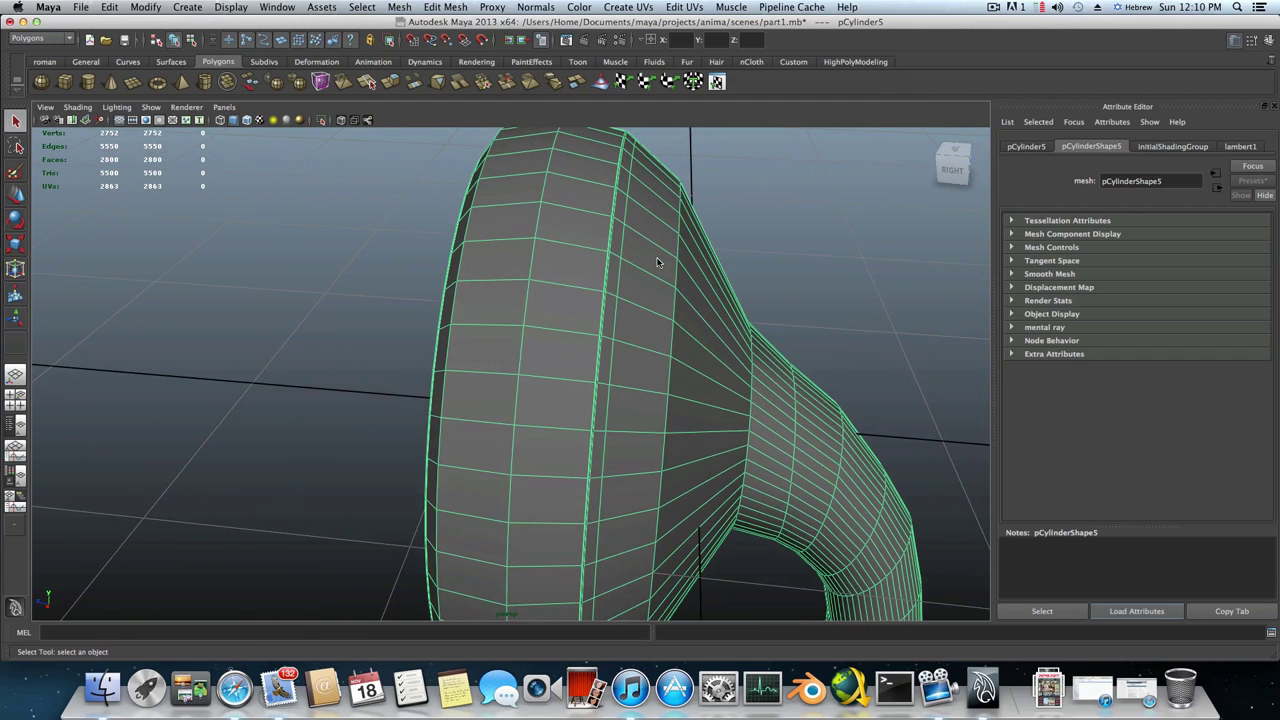
{"action": "right_click_drag", "start_coordinate": [657, 262], "coordinate": [606, 279], "text": "shift"}
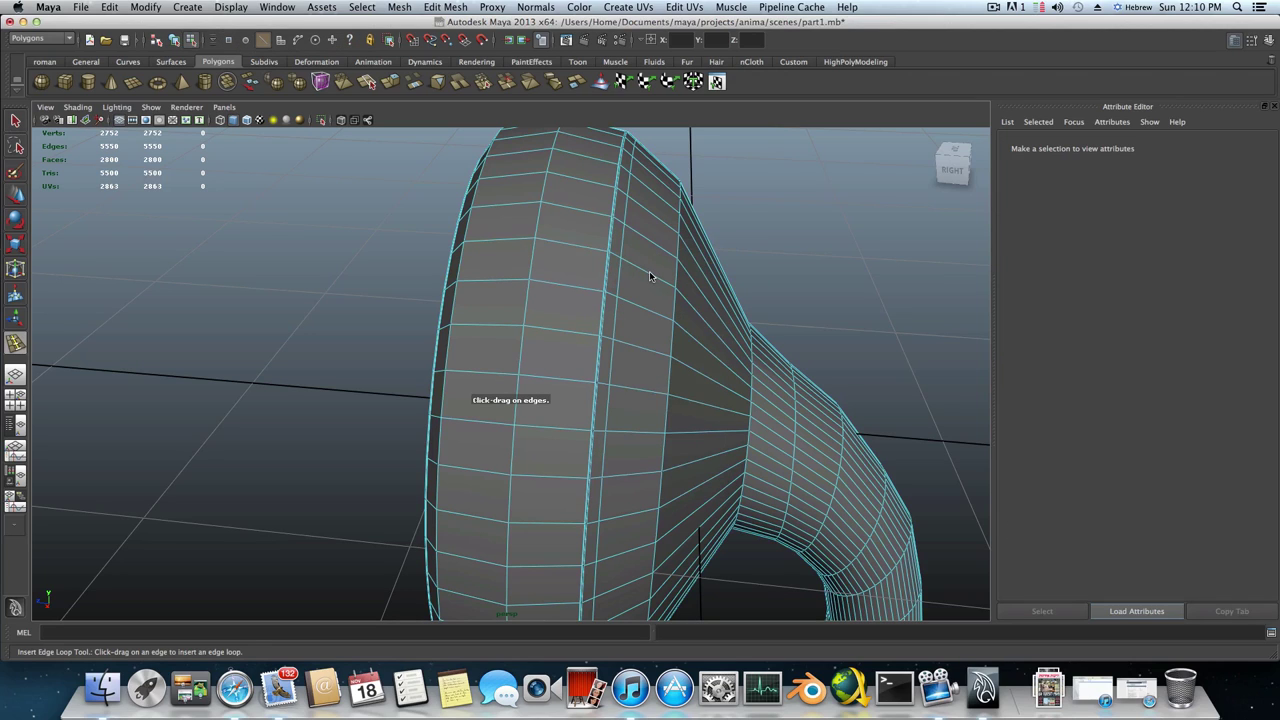
{"action": "left_click", "coordinate": [648, 277]}
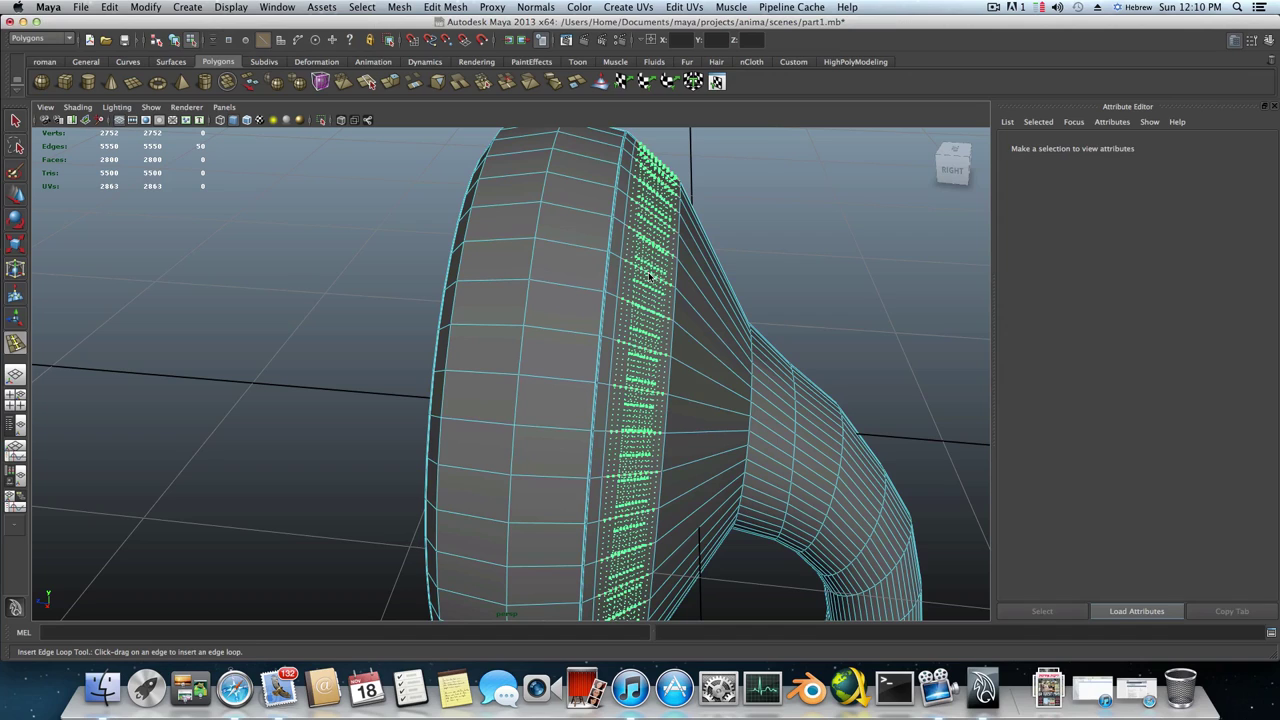
{"action": "key", "text": "ctrl+z"}
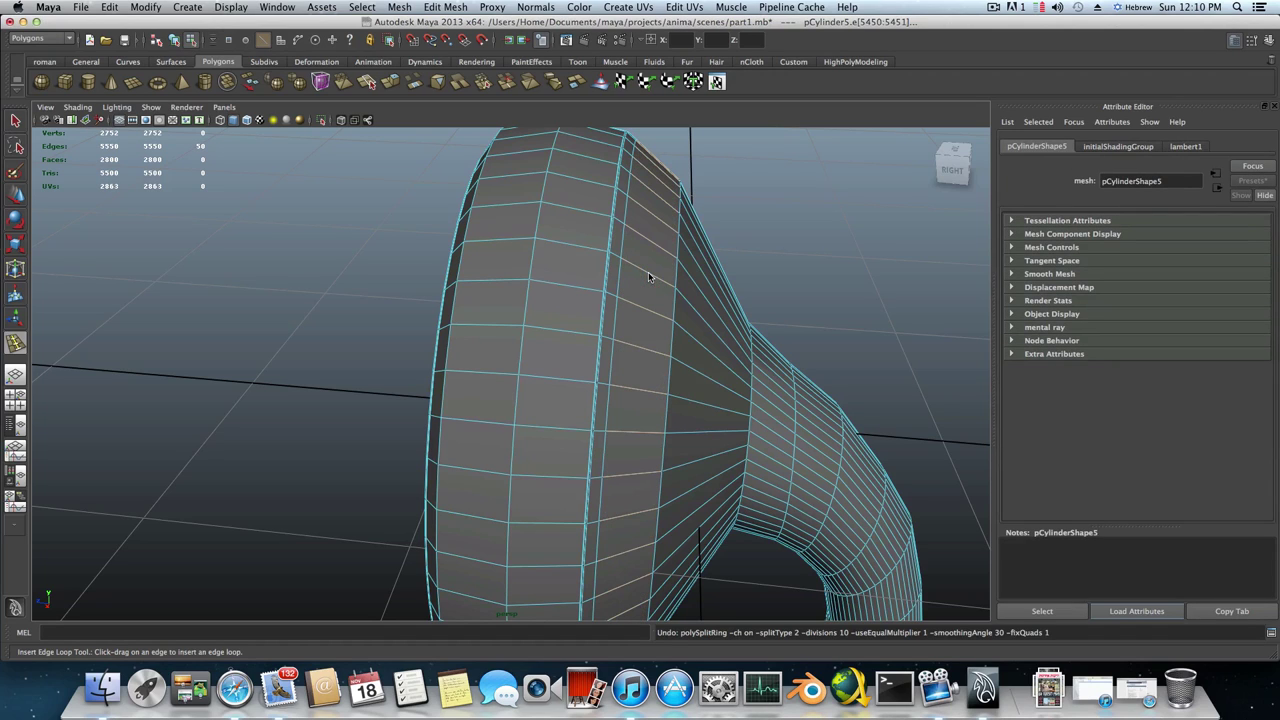
{"action": "right_click", "coordinate": [648, 277], "text": "shift"}
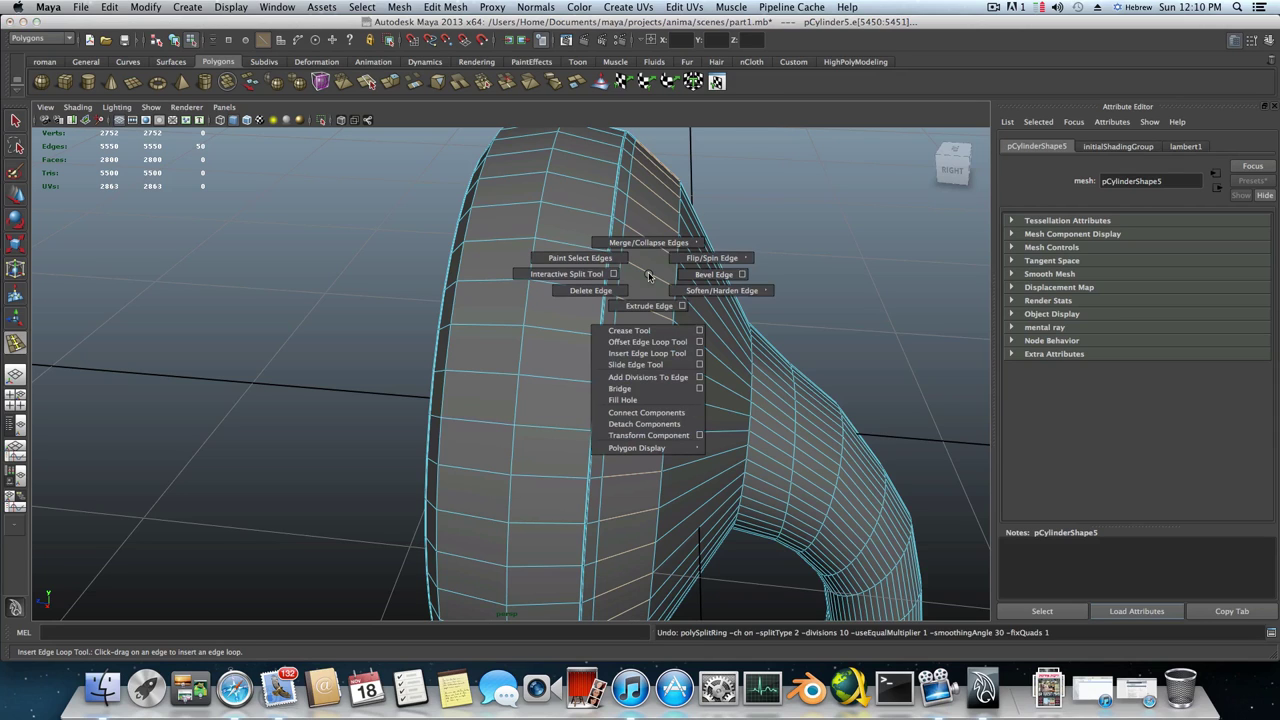
{"action": "key", "text": "ctrl+z"}
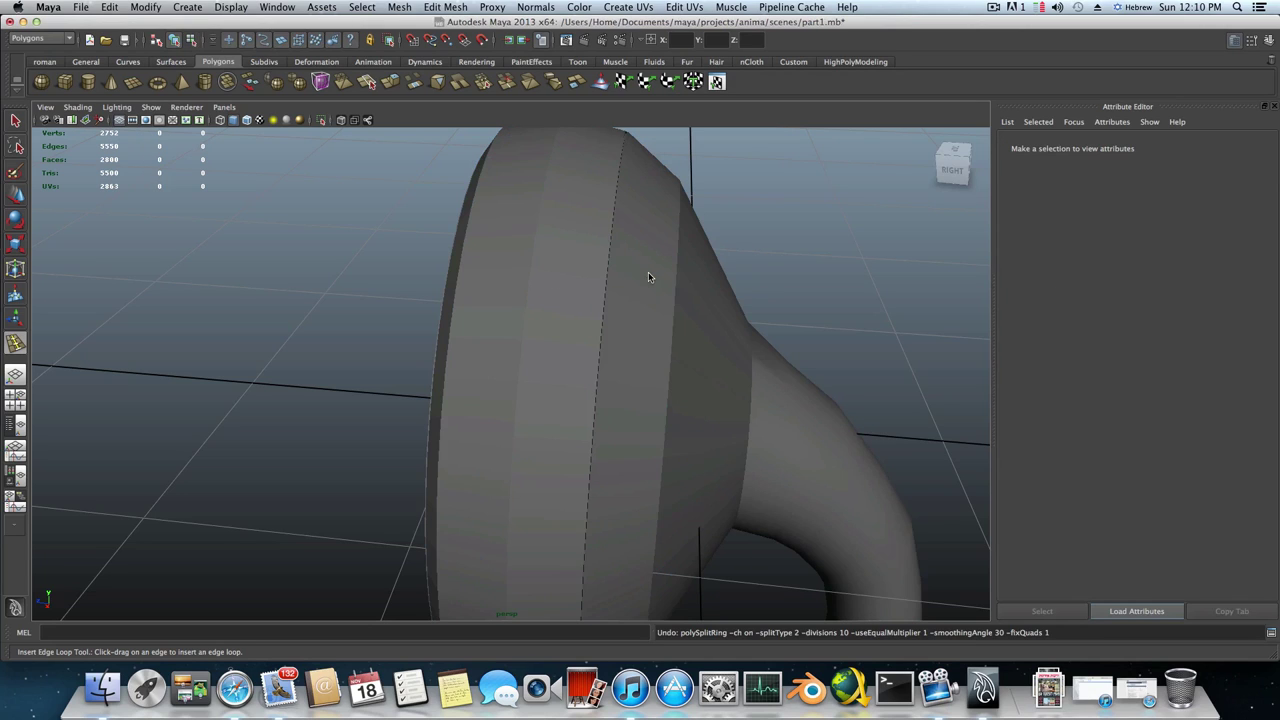
Select the earphone mesh and reset the Insert Edge Loop Tool options to their defaults
{"action": "left_click", "coordinate": [648, 275]}
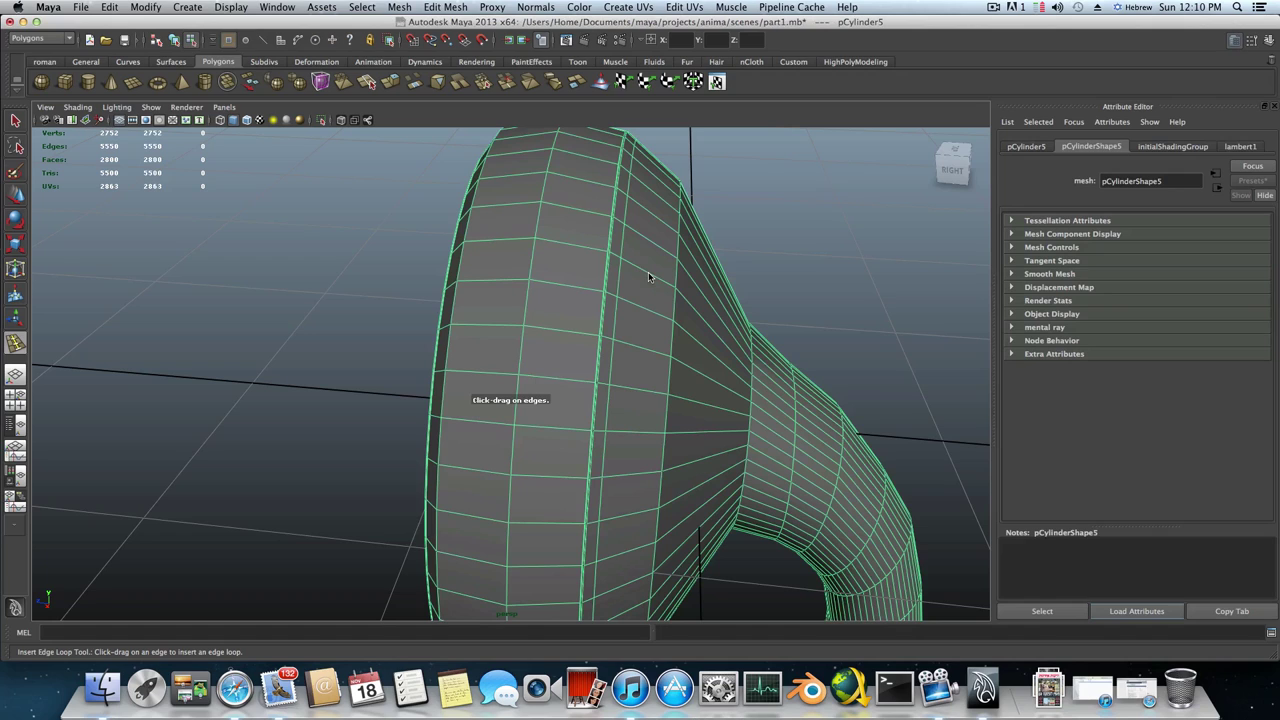
{"action": "right_click", "coordinate": [648, 277], "text": "shift"}
{"action": "right_click", "coordinate": [648, 277], "text": "shift"}
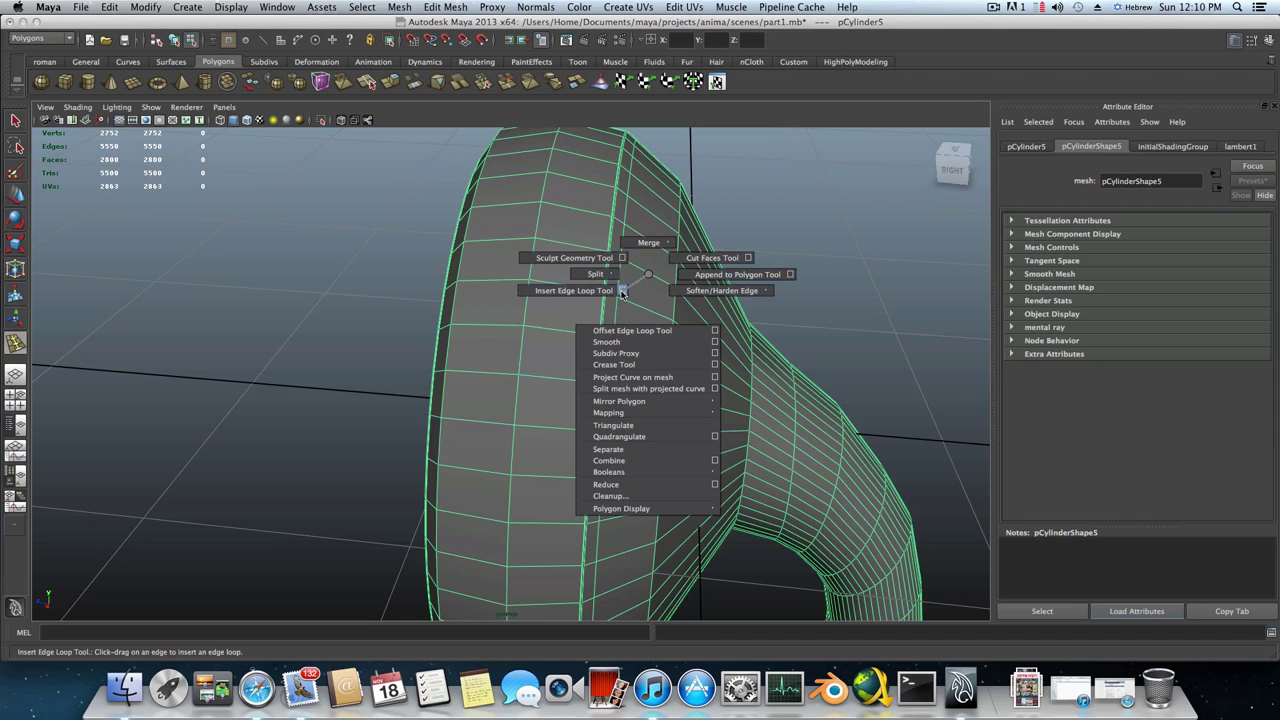
{"action": "left_click", "coordinate": [621, 290]}
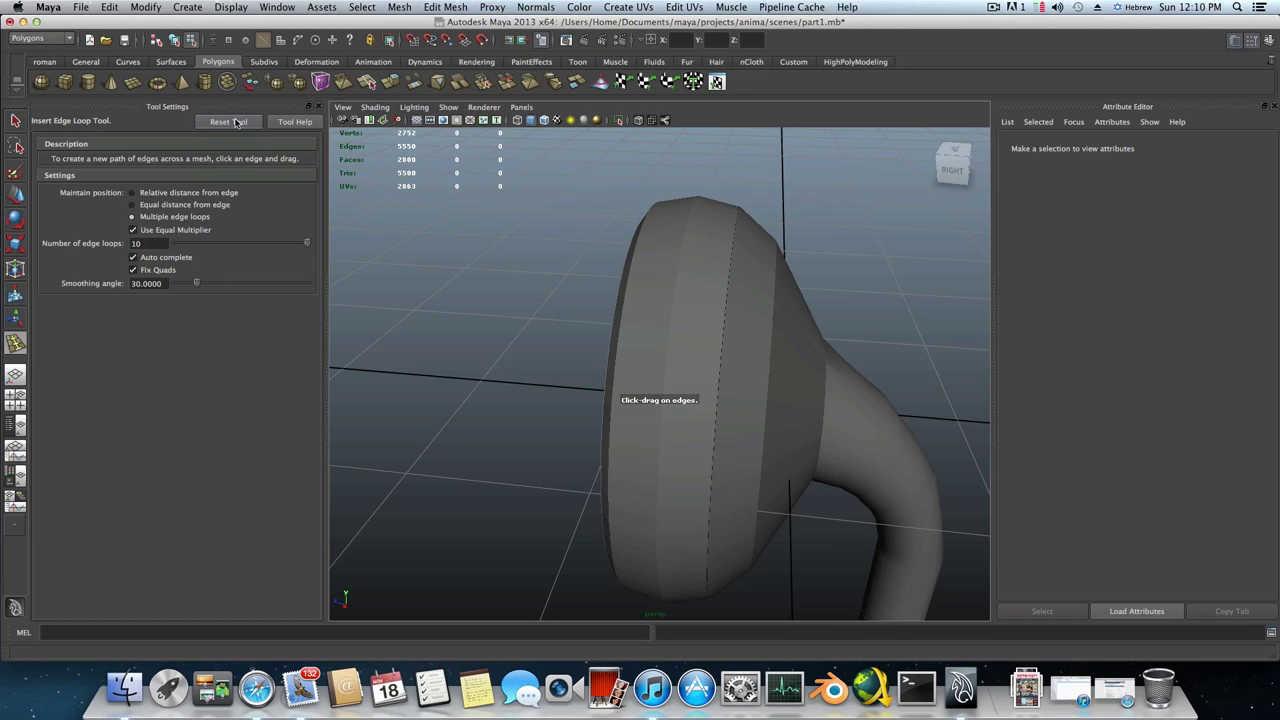
{"action": "double_click", "coordinate": [145, 244]}
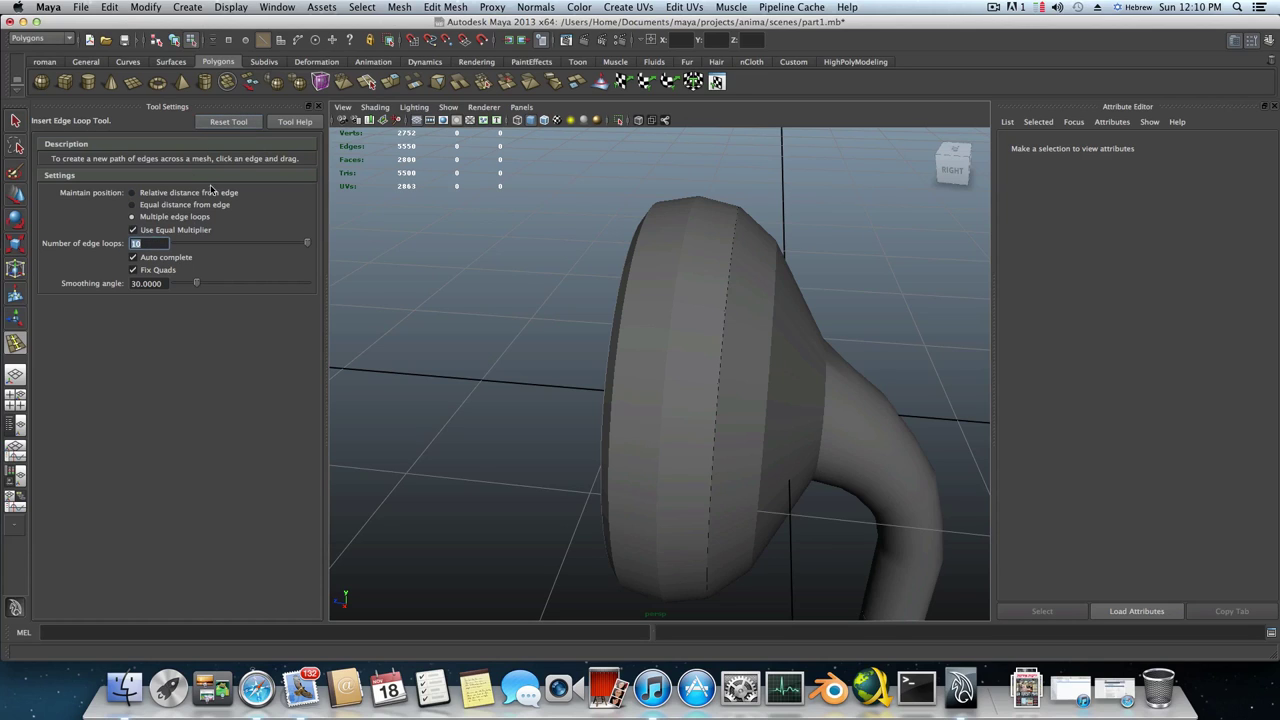
{"action": "left_click", "coordinate": [217, 123]}
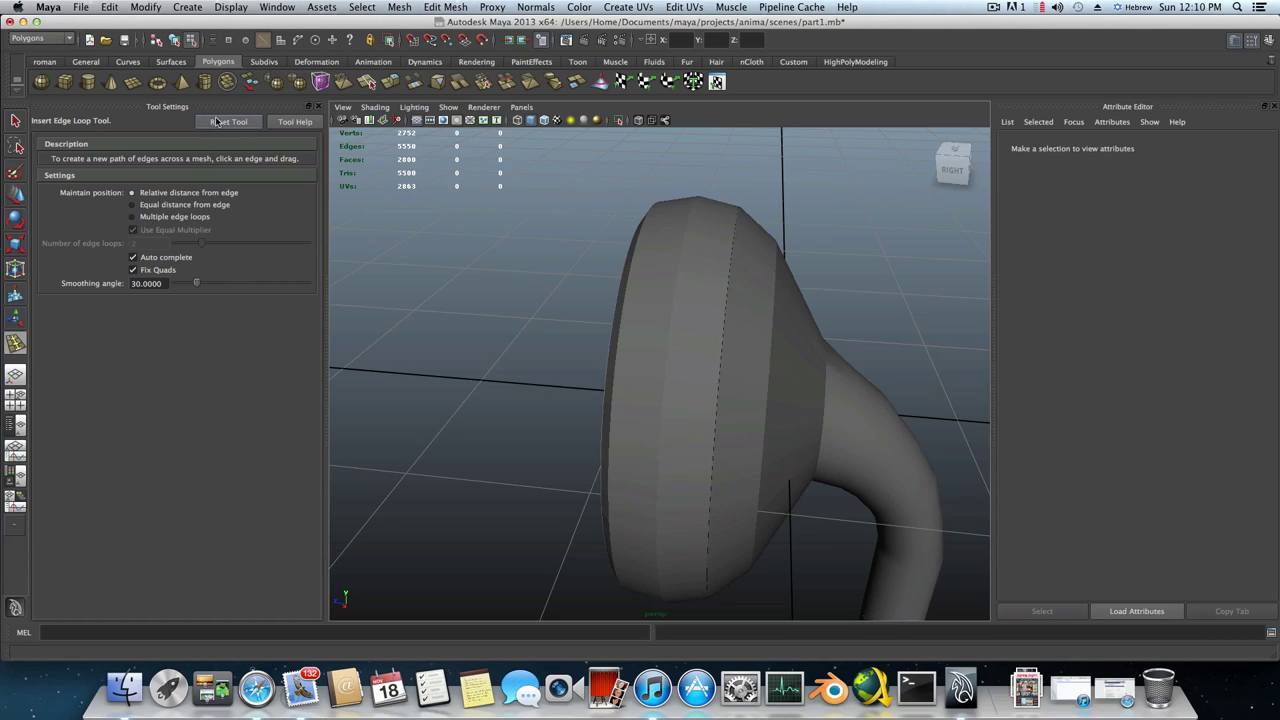
{"action": "left_click", "coordinate": [320, 107]}
Insert a single edge loop midway along the narrow band between the head's rim seam and its tapered back
{"action": "left_click", "coordinate": [630, 318]}
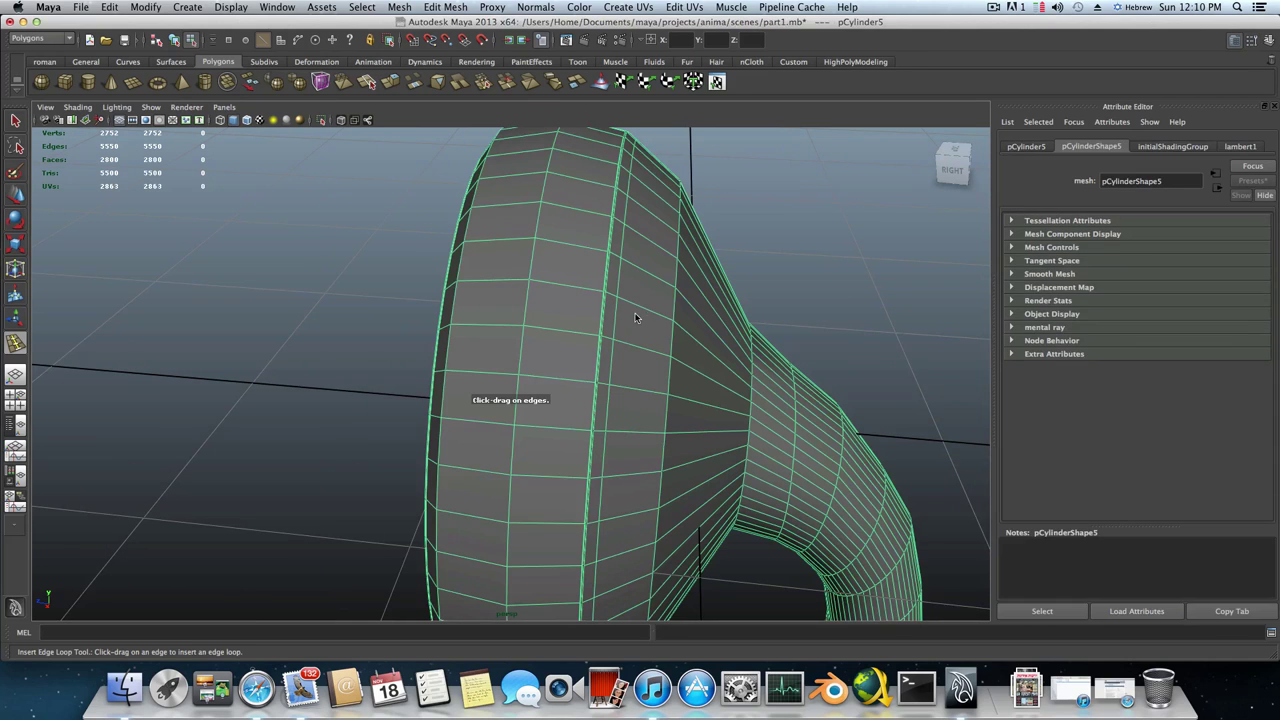
{"action": "left_click_drag", "start_coordinate": [645, 313], "coordinate": [586, 403]}
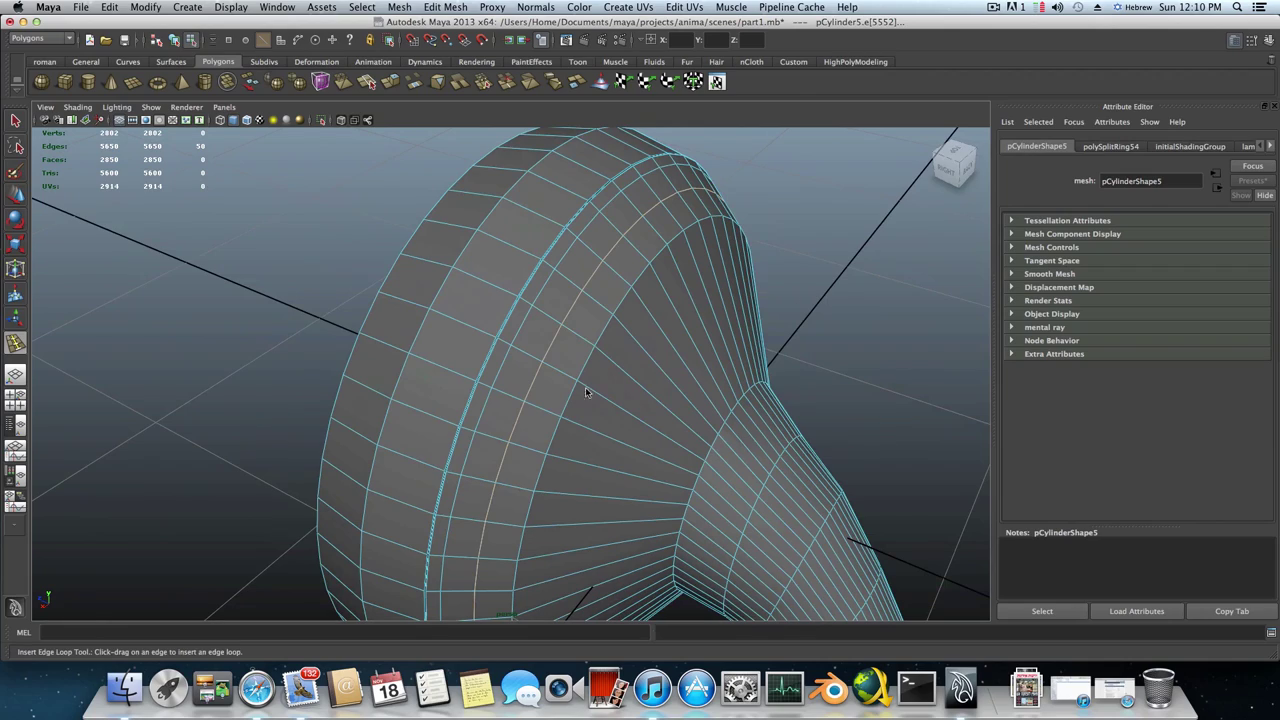
{"action": "left_click_drag", "start_coordinate": [604, 313], "coordinate": [425, 314], "text": "alt"}
Chamfer five neighbouring vertices on the new edge loop at the top of the earphone's back, using Chamfer Vertex
{"action": "right_click", "coordinate": [422, 288]}
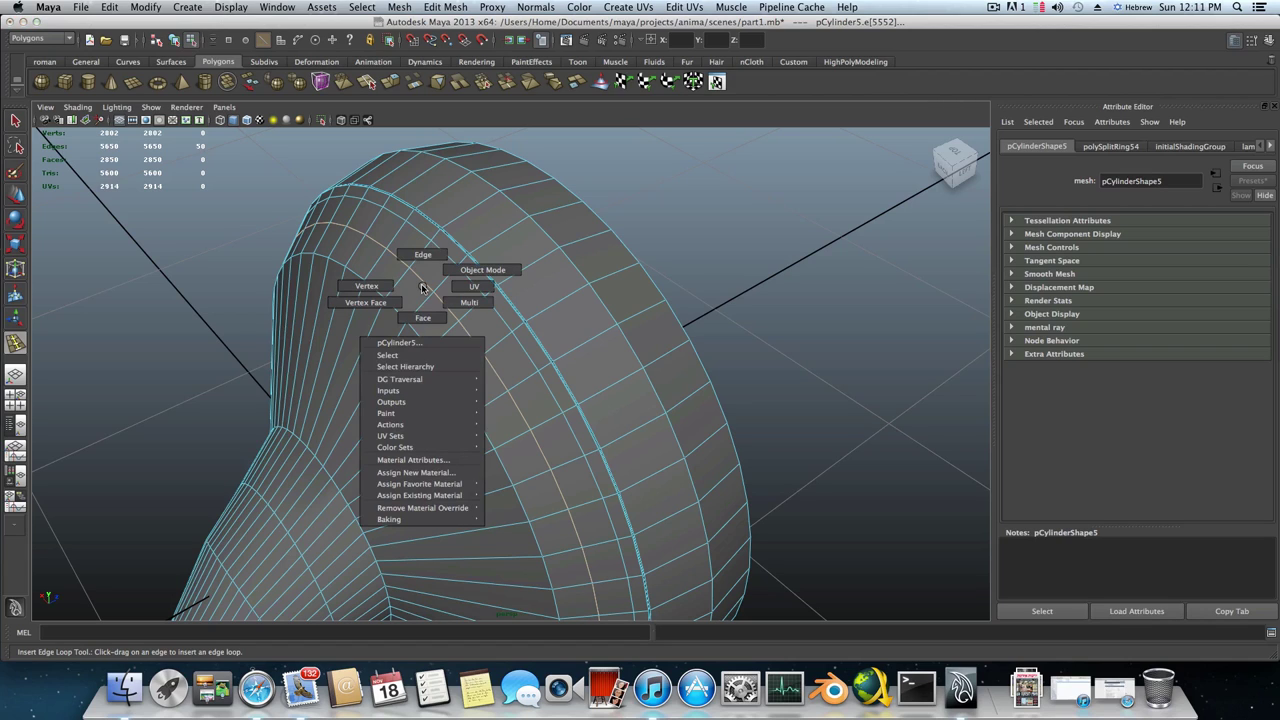
{"action": "right_click_drag", "start_coordinate": [422, 288], "coordinate": [360, 287]}
{"action": "key", "text": "q"}
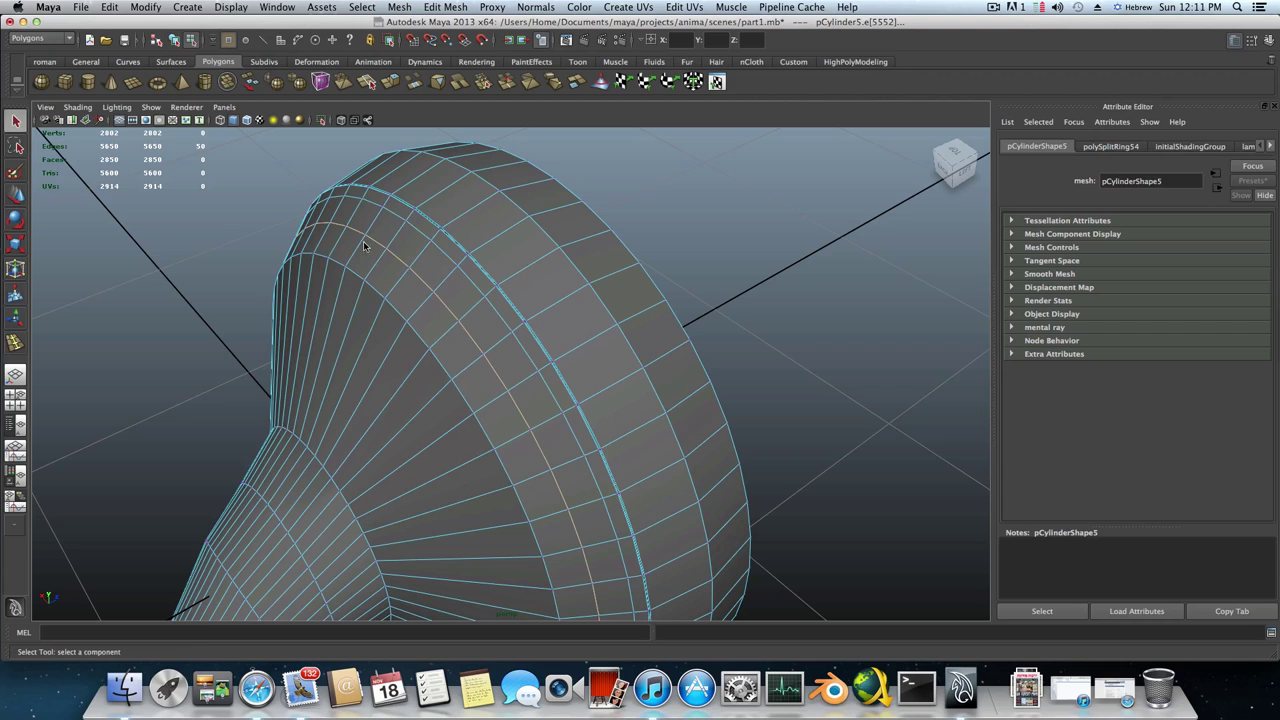
{"action": "left_click", "coordinate": [436, 294]}
{"action": "left_click_drag", "start_coordinate": [430, 298], "coordinate": [489, 234], "text": "alt"}
{"action": "right_click_drag", "start_coordinate": [488, 230], "coordinate": [569, 285], "text": "alt"}
{"action": "left_click", "coordinate": [534, 249]}
{"action": "left_click", "coordinate": [584, 248], "text": "shift"}
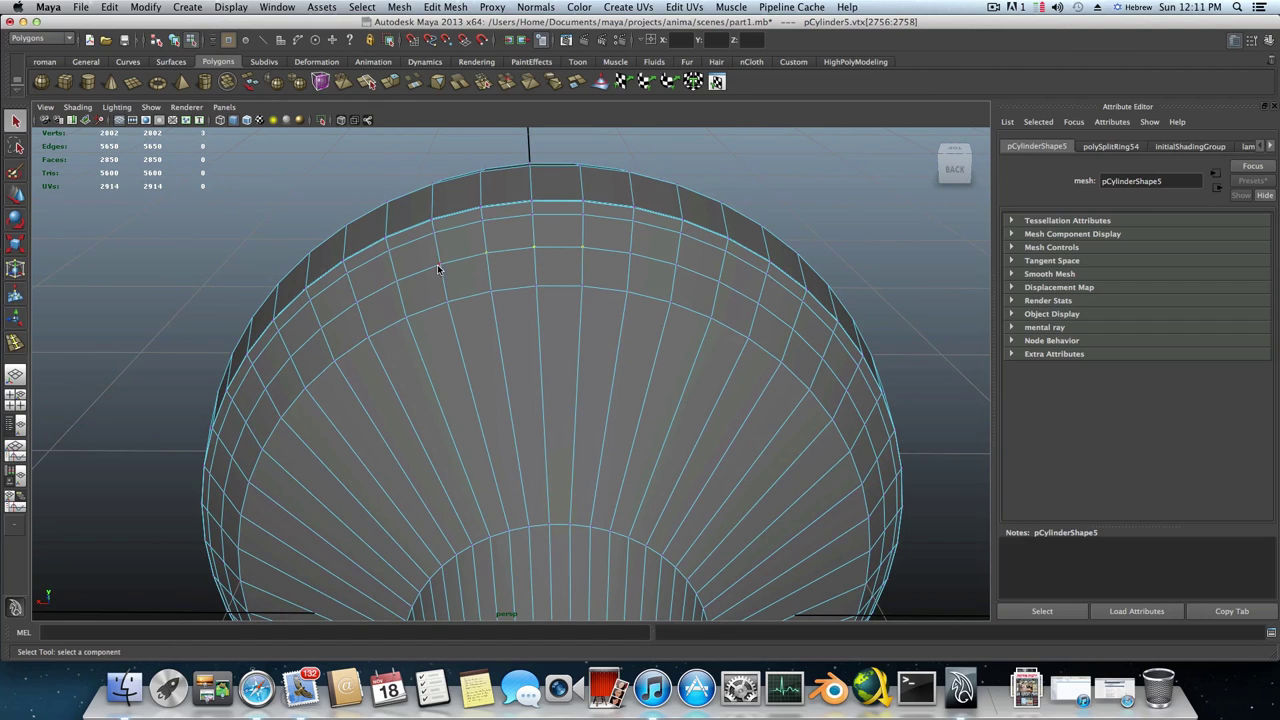
{"action": "left_click", "coordinate": [629, 254], "text": "shift"}
{"action": "left_click_drag", "start_coordinate": [619, 273], "coordinate": [591, 298], "text": "alt"}
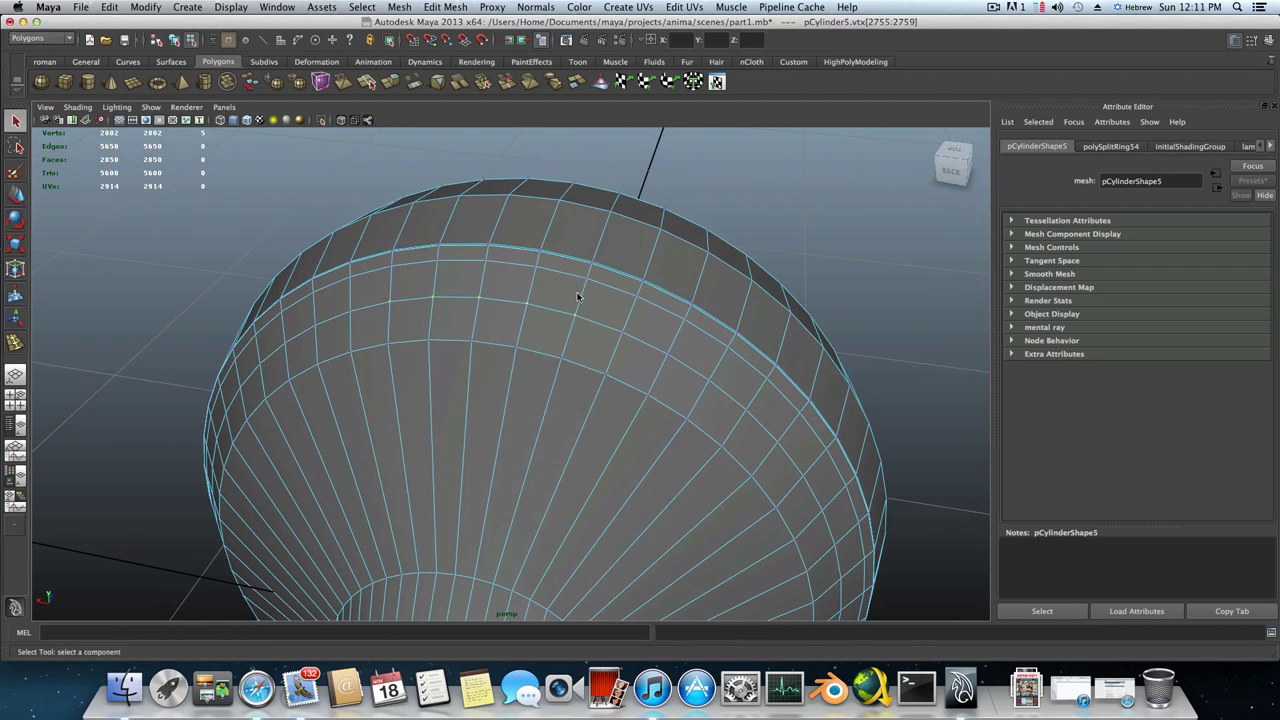
{"action": "left_click", "coordinate": [445, 7]}
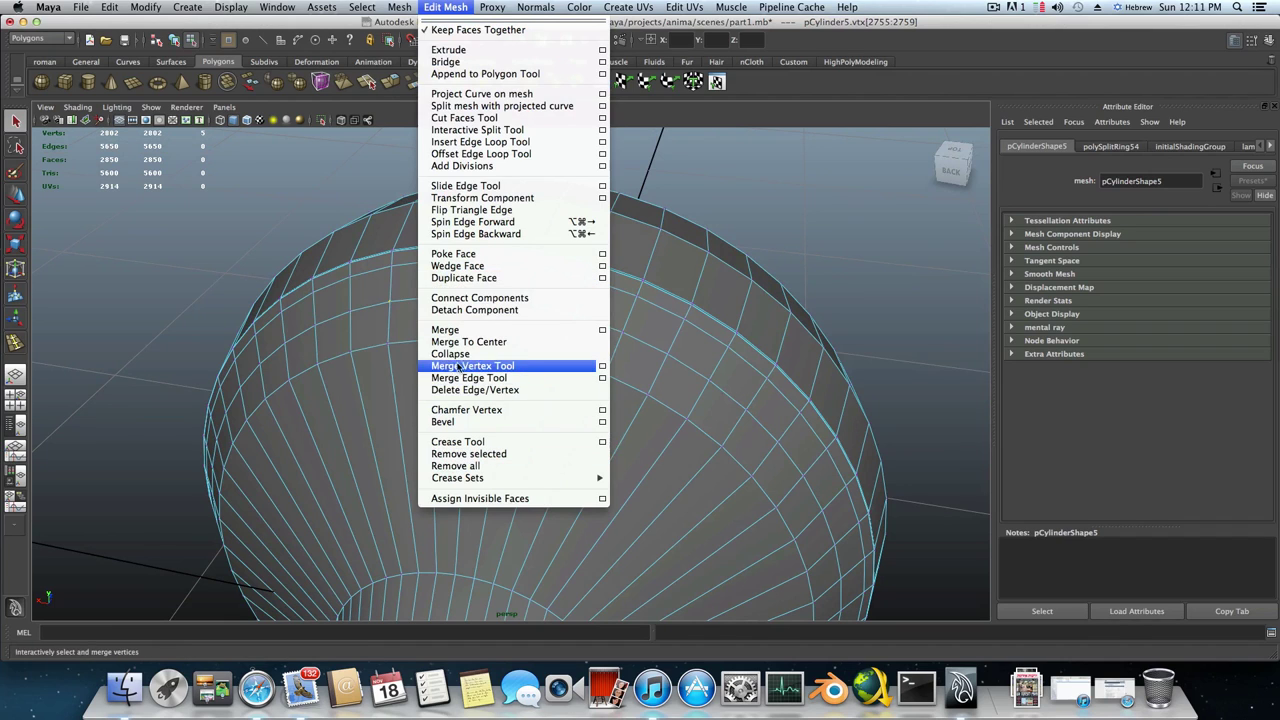
{"action": "left_click", "coordinate": [550, 410]}
{"action": "scroll", "coordinate": [536, 400], "scroll_direction": "up", "scroll_amount": 4}
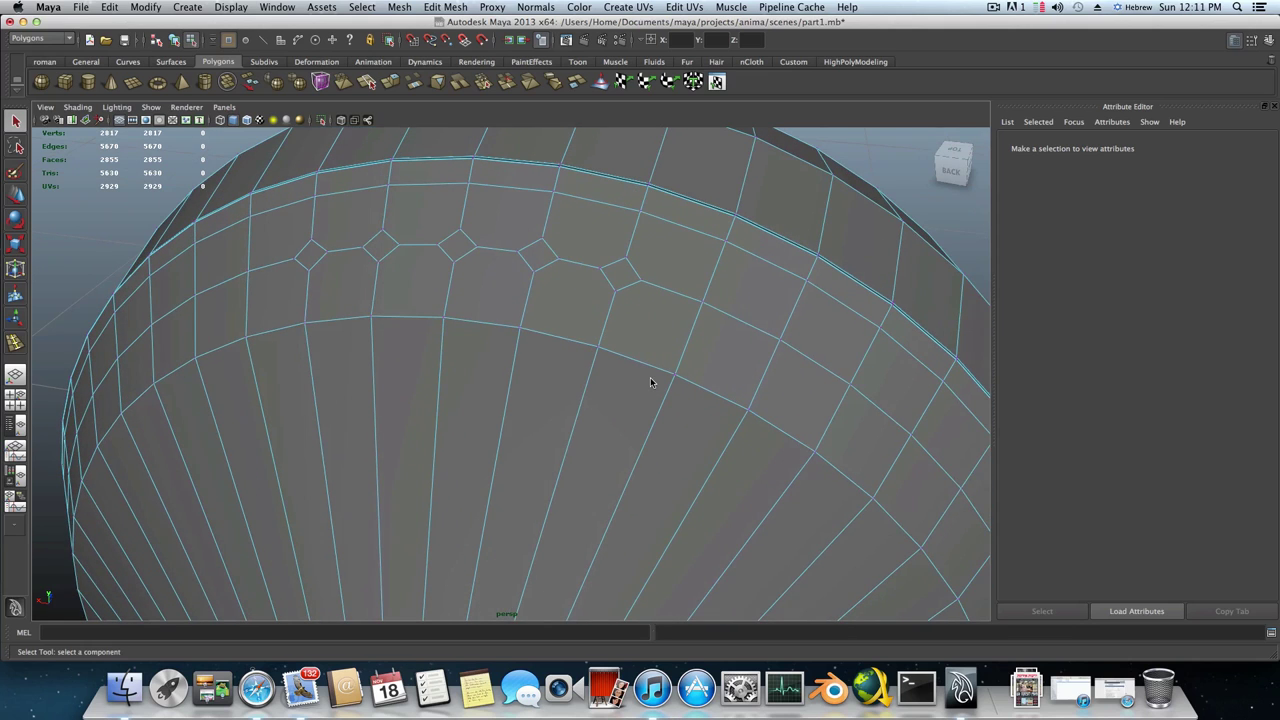
Return to object mode and start a Split Polygon cut from the midpoint of the end diamond's lower edge to the adjoining face's lower corner vertex
{"action": "key", "text": "F8"}
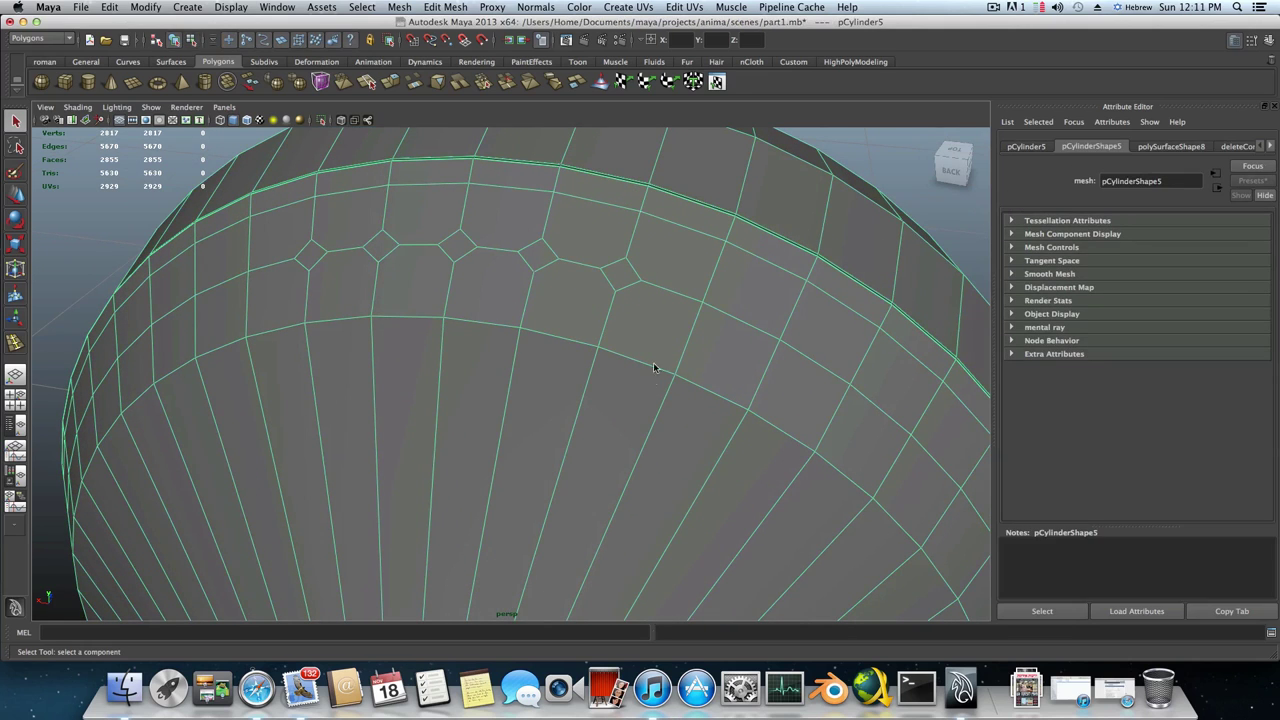
{"action": "left_click_drag", "start_coordinate": [648, 291], "coordinate": [437, 294], "text": "alt"}
{"action": "right_click_drag", "start_coordinate": [437, 294], "coordinate": [499, 306], "text": "alt"}
{"action": "right_click", "coordinate": [519, 320], "text": "shift"}
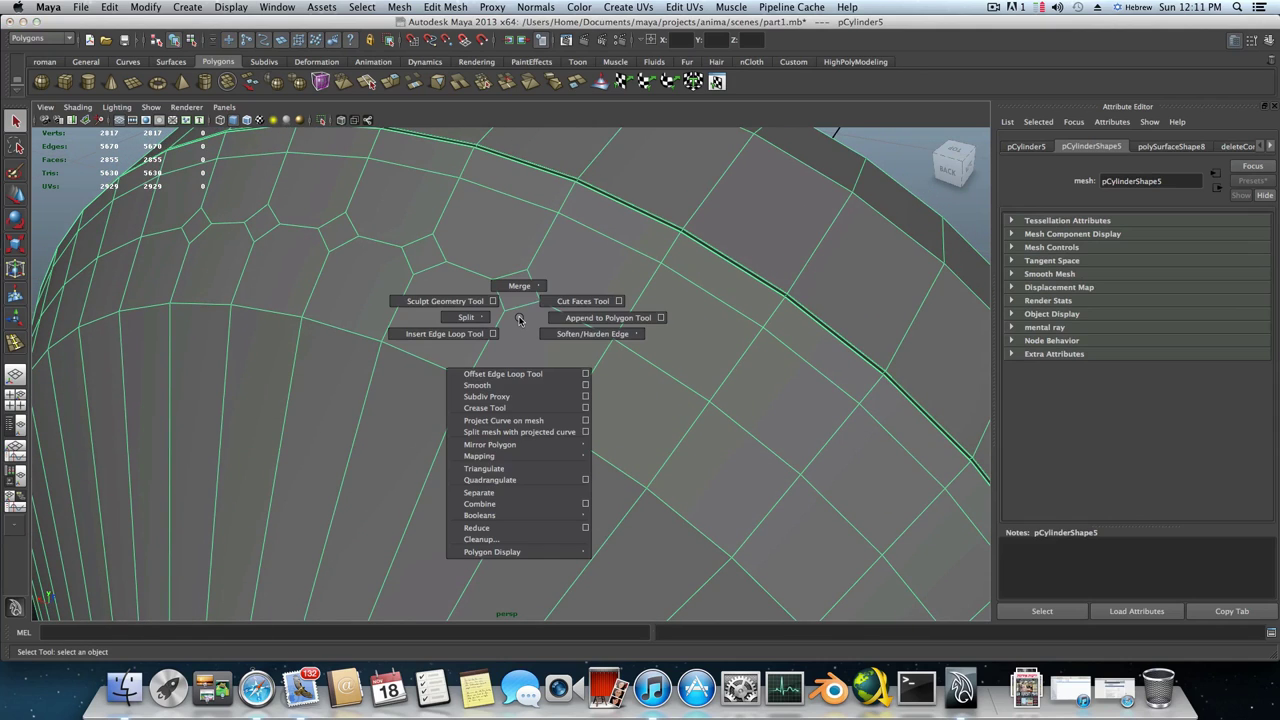
{"action": "right_click_drag", "start_coordinate": [505, 318], "coordinate": [481, 318], "text": "shift"}
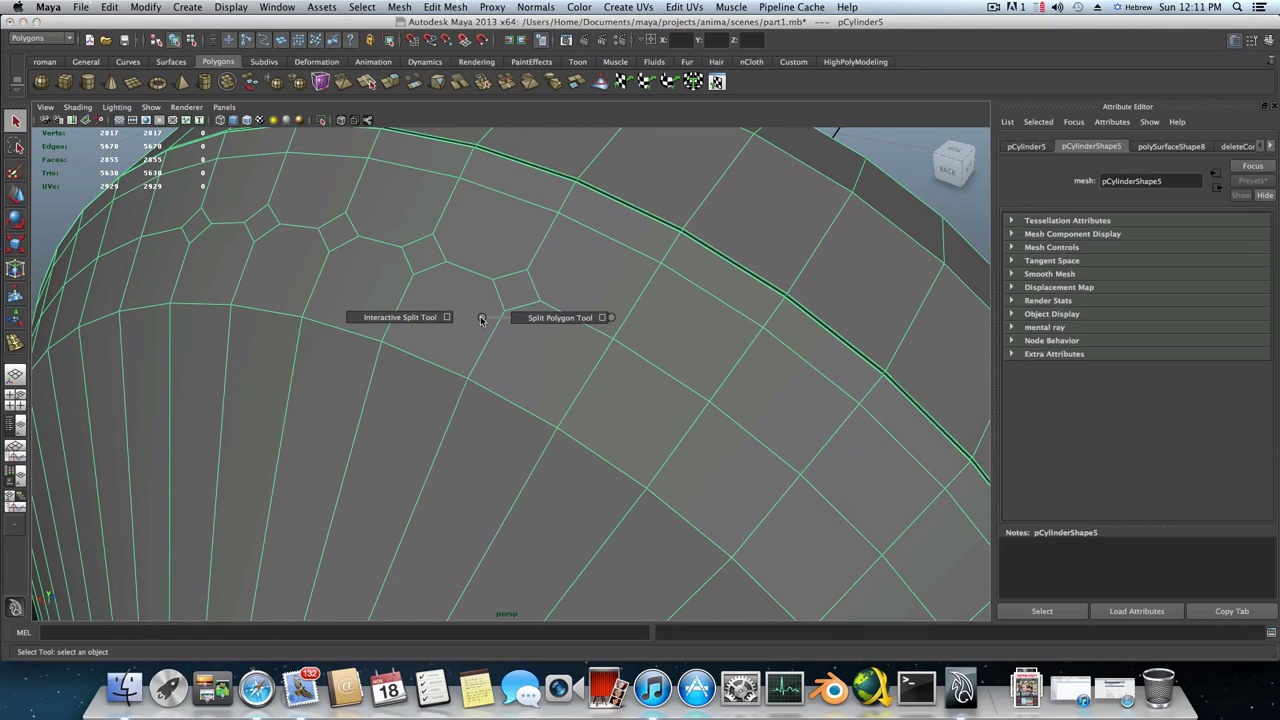
{"action": "left_click", "coordinate": [550, 317]}
{"action": "left_click_drag", "start_coordinate": [527, 311], "coordinate": [523, 322], "text": "alt"}
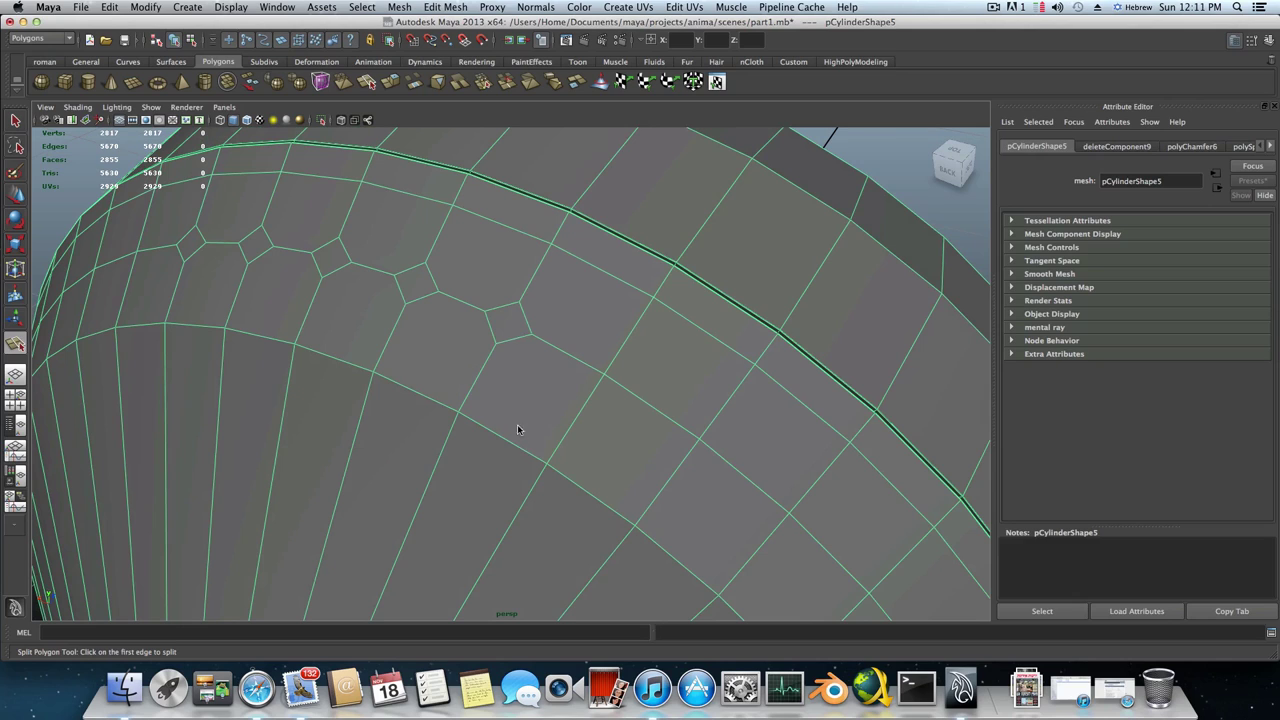
{"action": "scroll", "coordinate": [513, 340], "scroll_direction": "up", "scroll_amount": 5}
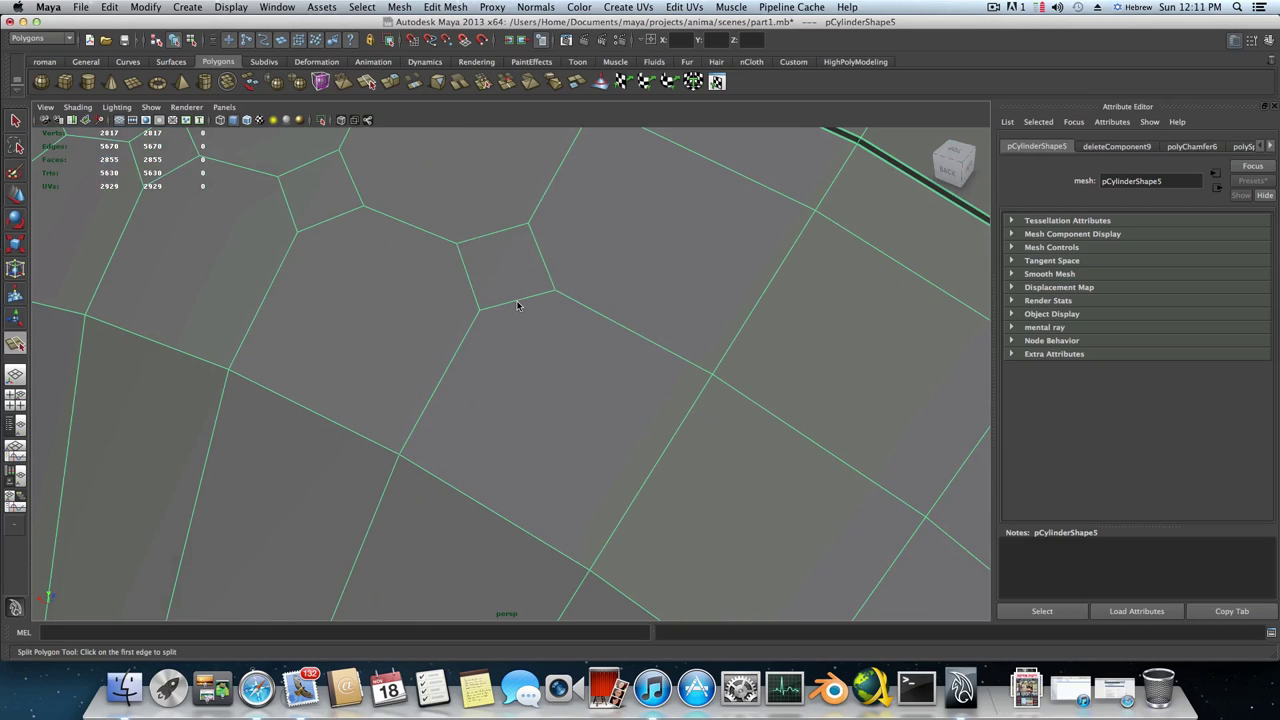
{"action": "left_click", "coordinate": [517, 300]}
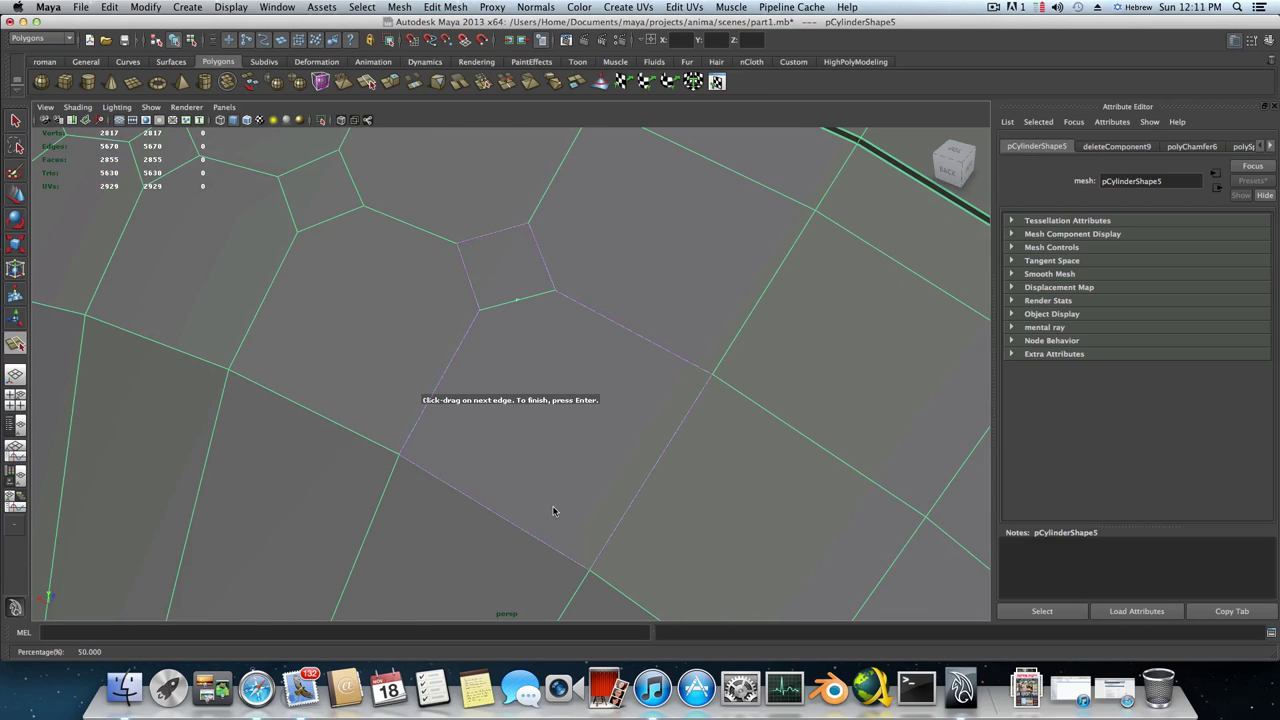
{"action": "left_click_drag", "start_coordinate": [577, 563], "coordinate": [605, 607]}
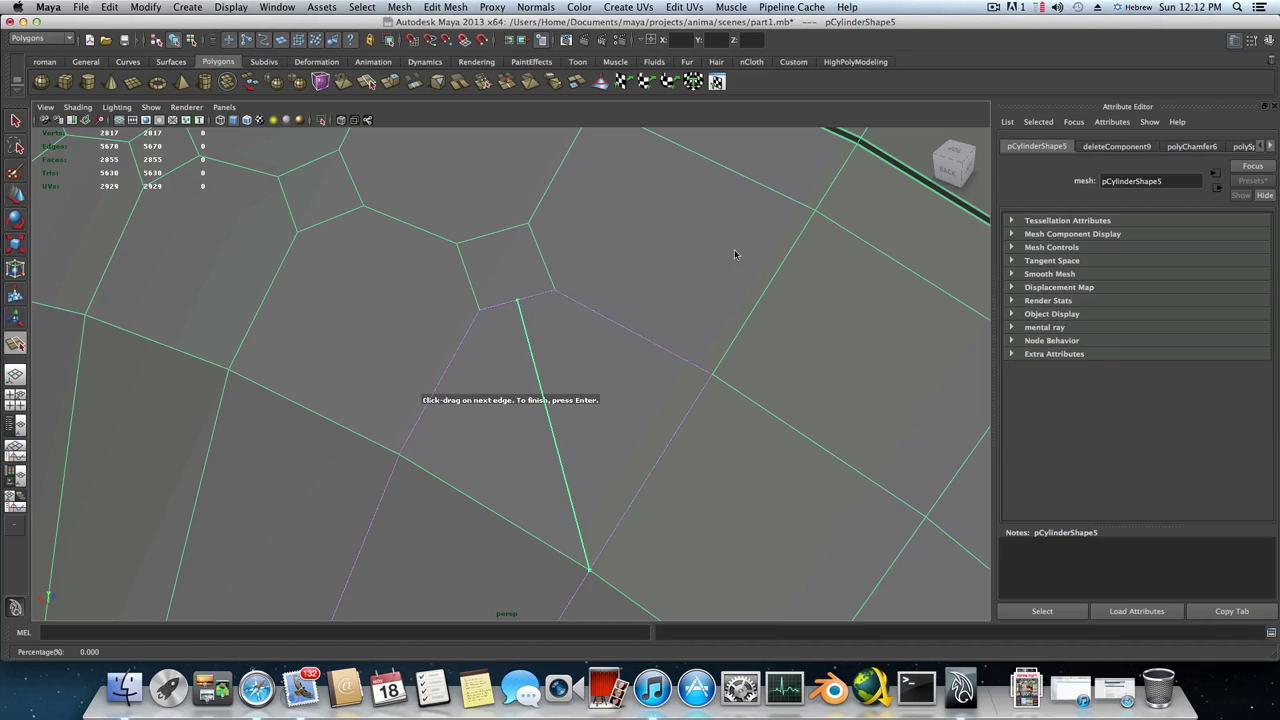
Switch the keyboard input source from Hebrew to U.S
{"action": "left_click", "coordinate": [1138, 7]}
{"action": "left_click", "coordinate": [1066, 27]}
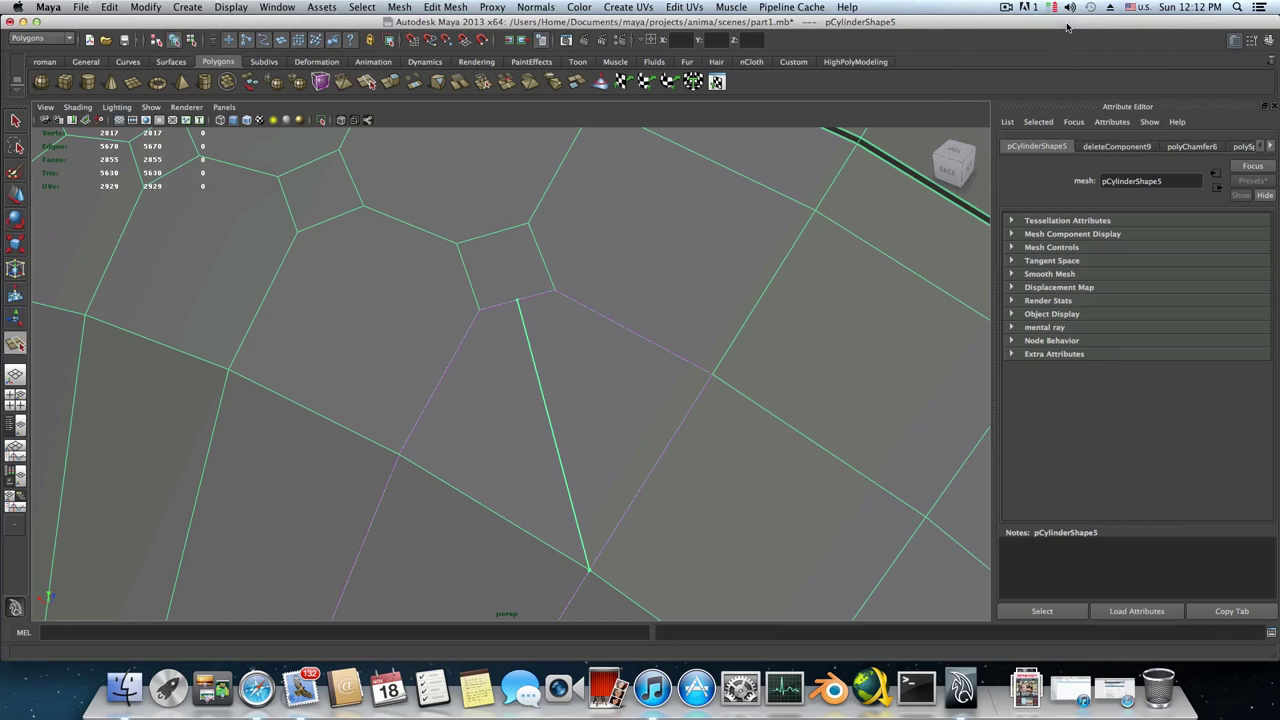
Complete the pending split, and split from the midpoint of the end diamond's other lower edge to the vertex below the second diamond
{"action": "key", "text": "Return"}
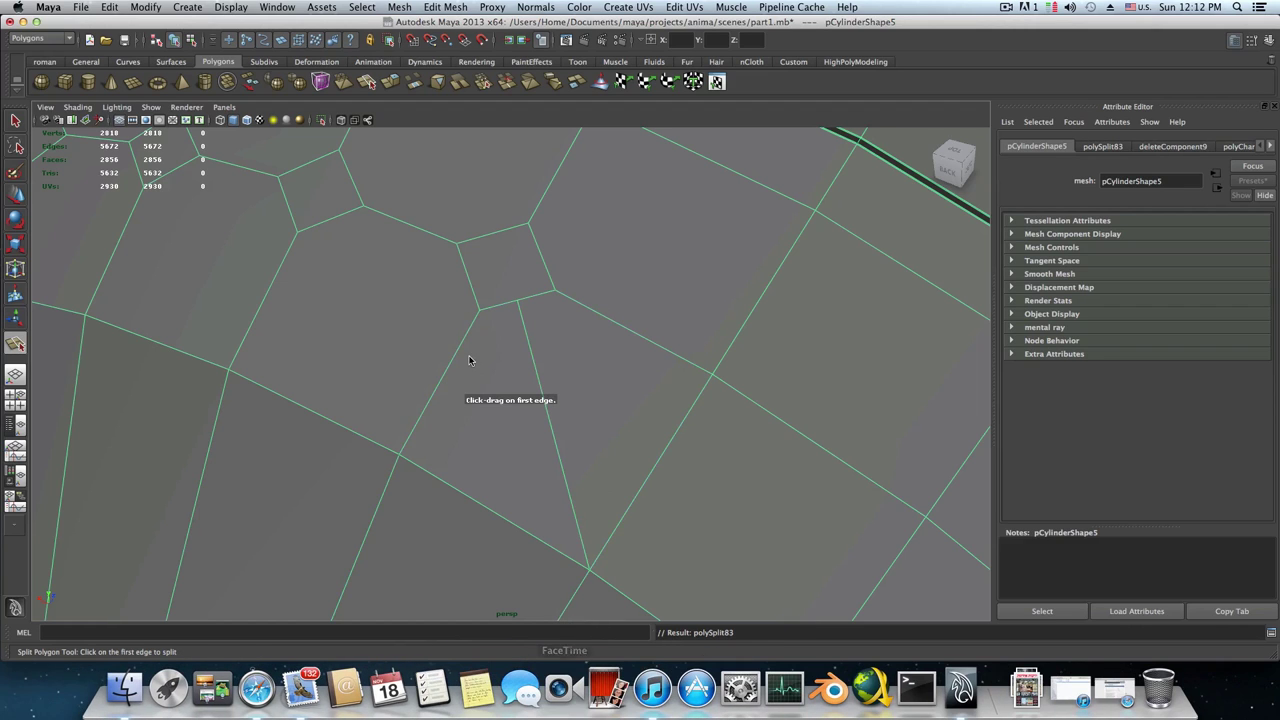
{"action": "left_click_drag", "start_coordinate": [429, 313], "coordinate": [694, 357], "text": "alt"}
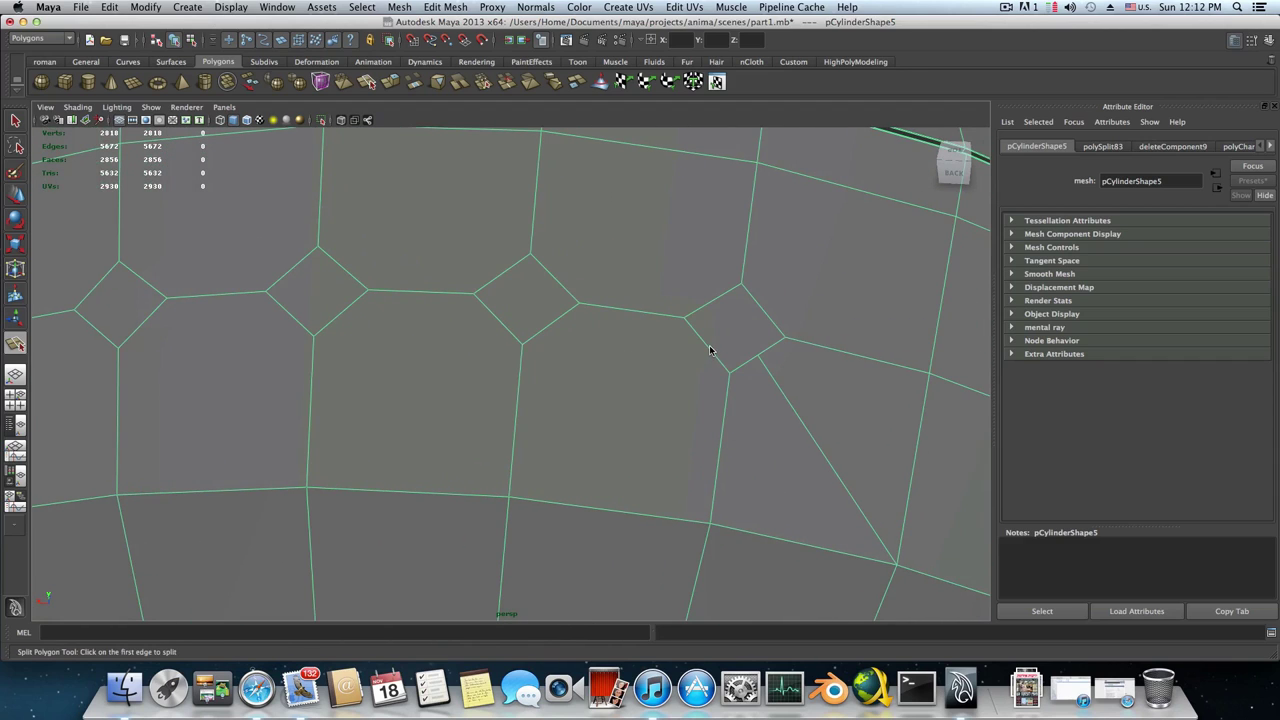
{"action": "left_click", "coordinate": [707, 347]}
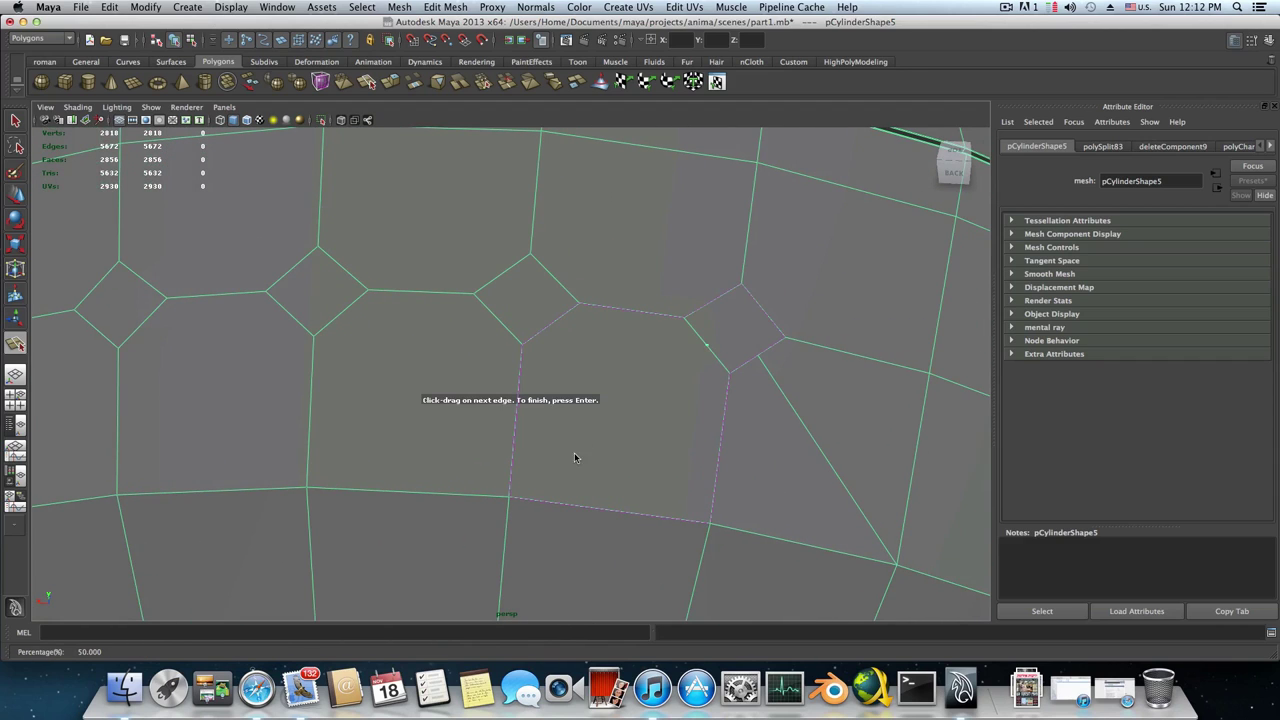
{"action": "left_click_drag", "start_coordinate": [533, 503], "coordinate": [503, 495]}
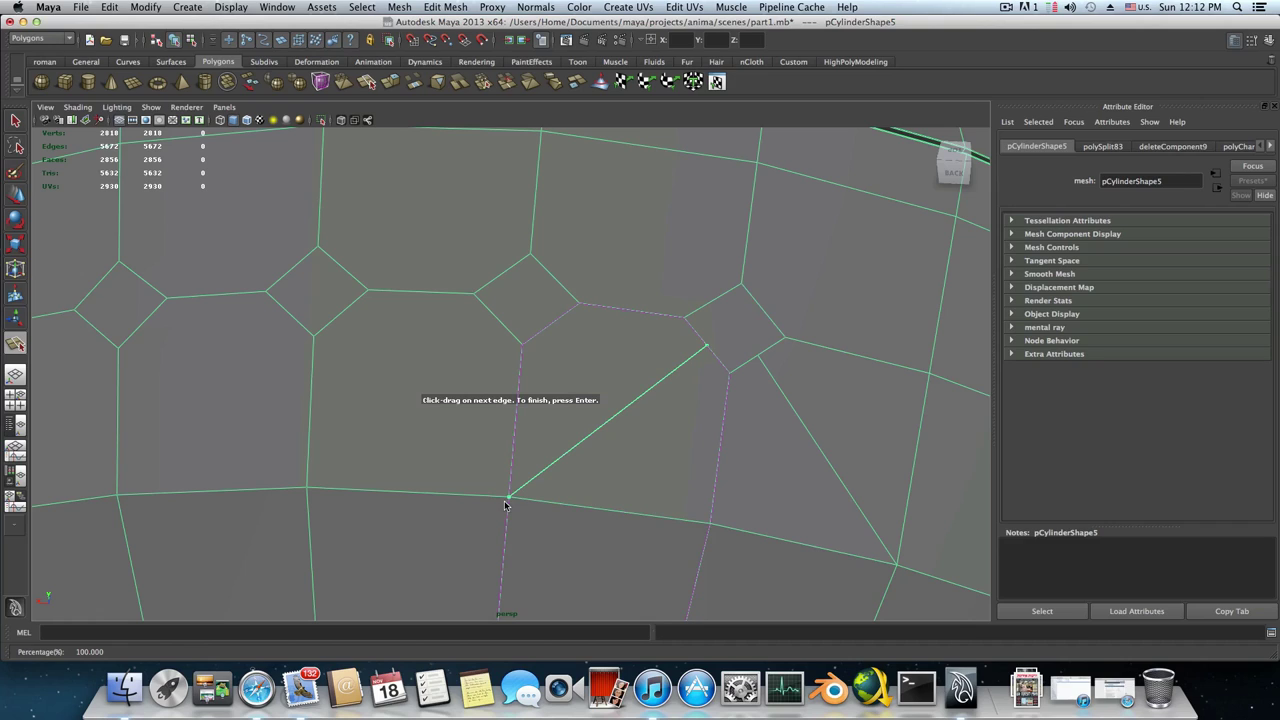
{"action": "key", "text": "Return"}
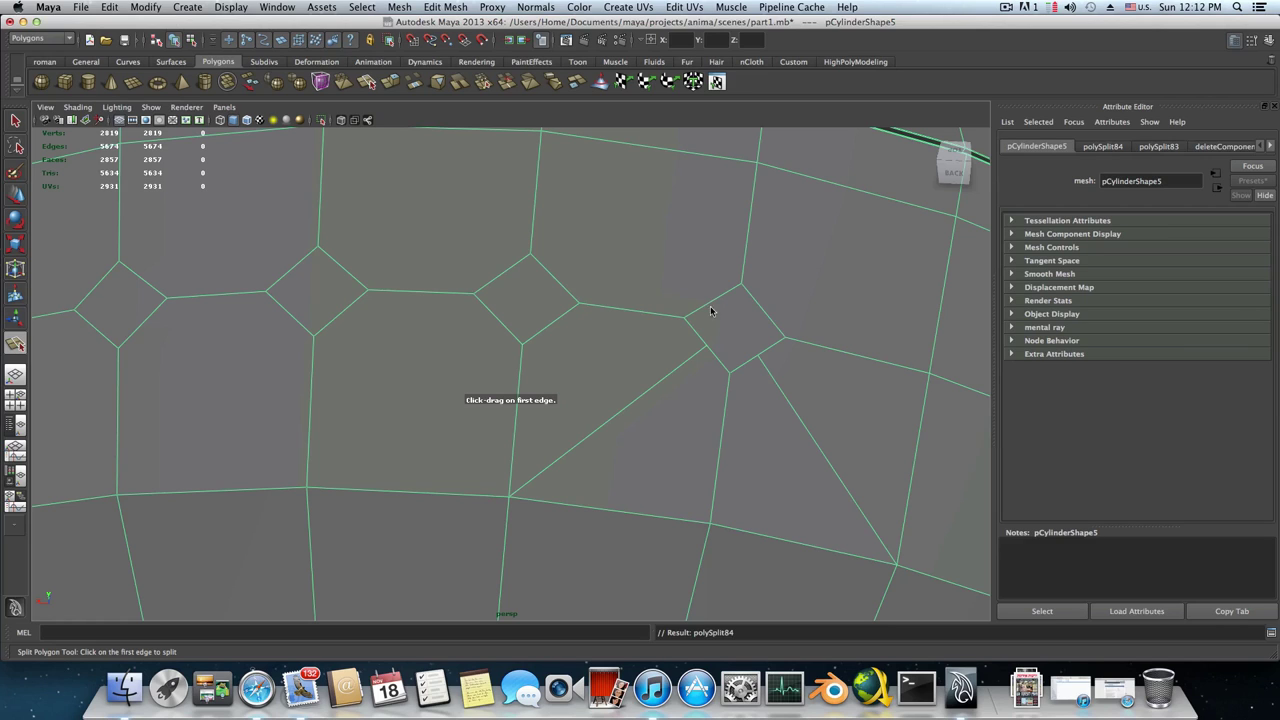
Split from the midpoints of the end diamond's two upper edges to the far upper corner vertices of the adjoining faces
{"action": "middle_click_drag", "start_coordinate": [740, 329], "coordinate": [712, 339], "text": "alt"}
{"action": "mouse_move", "coordinate": [652, 326]}
{"action": "left_mouse_down"}
{"action": "mouse_move", "coordinate": [672, 324]}
{"action": "mouse_move", "coordinate": [645, 334]}
{"action": "mouse_move", "coordinate": [658, 327]}
{"action": "left_mouse_up"}
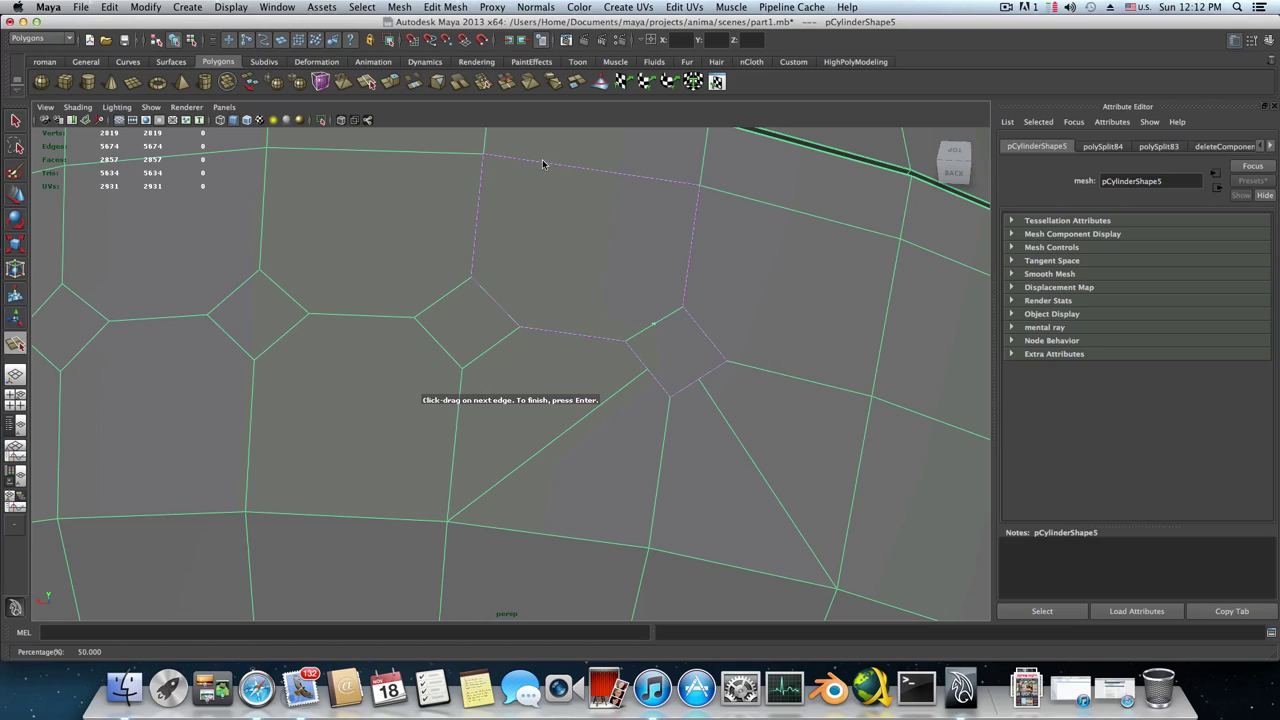
{"action": "left_click_drag", "start_coordinate": [542, 163], "coordinate": [449, 159]}
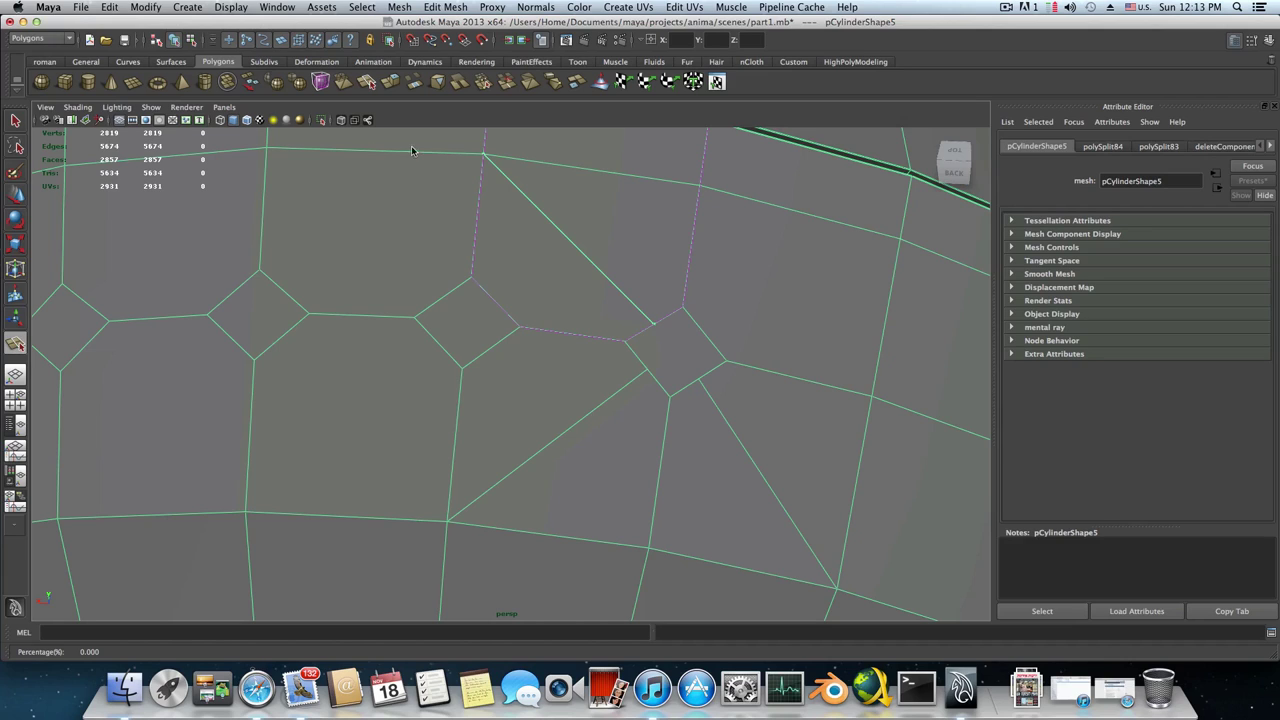
{"action": "left_click_drag", "start_coordinate": [380, 148], "coordinate": [377, 149]}
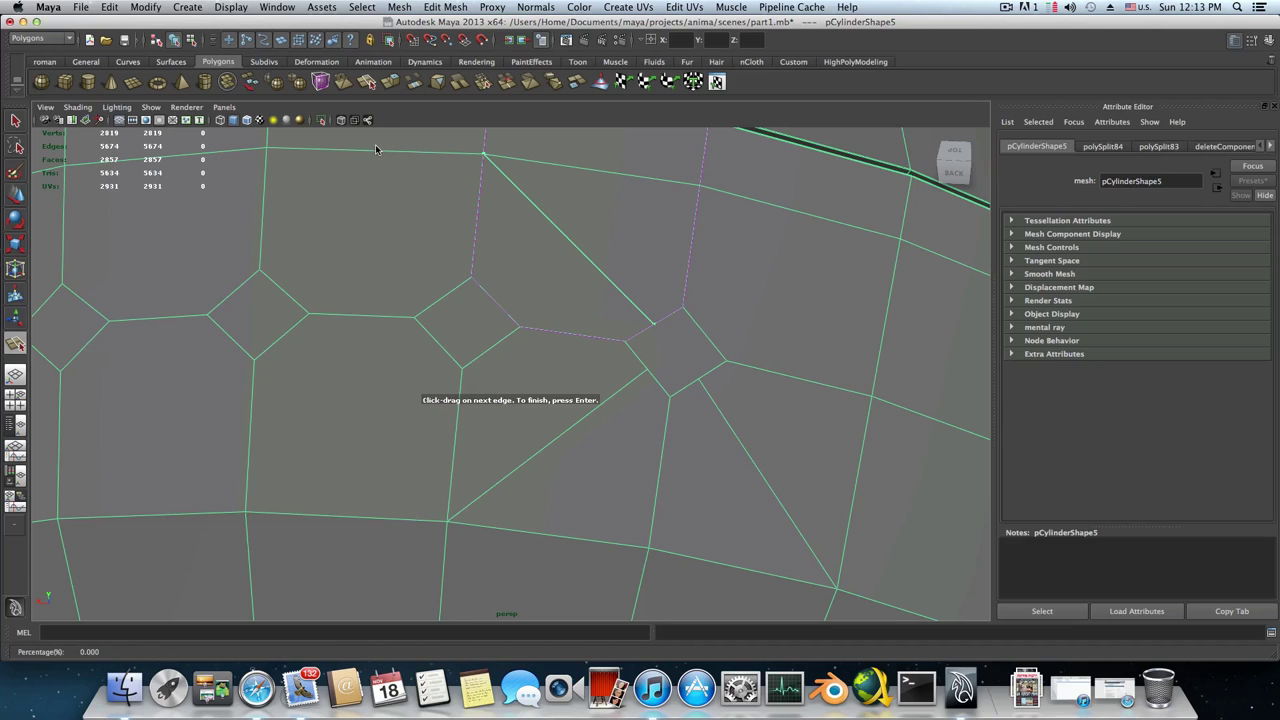
{"action": "key", "text": "Return"}
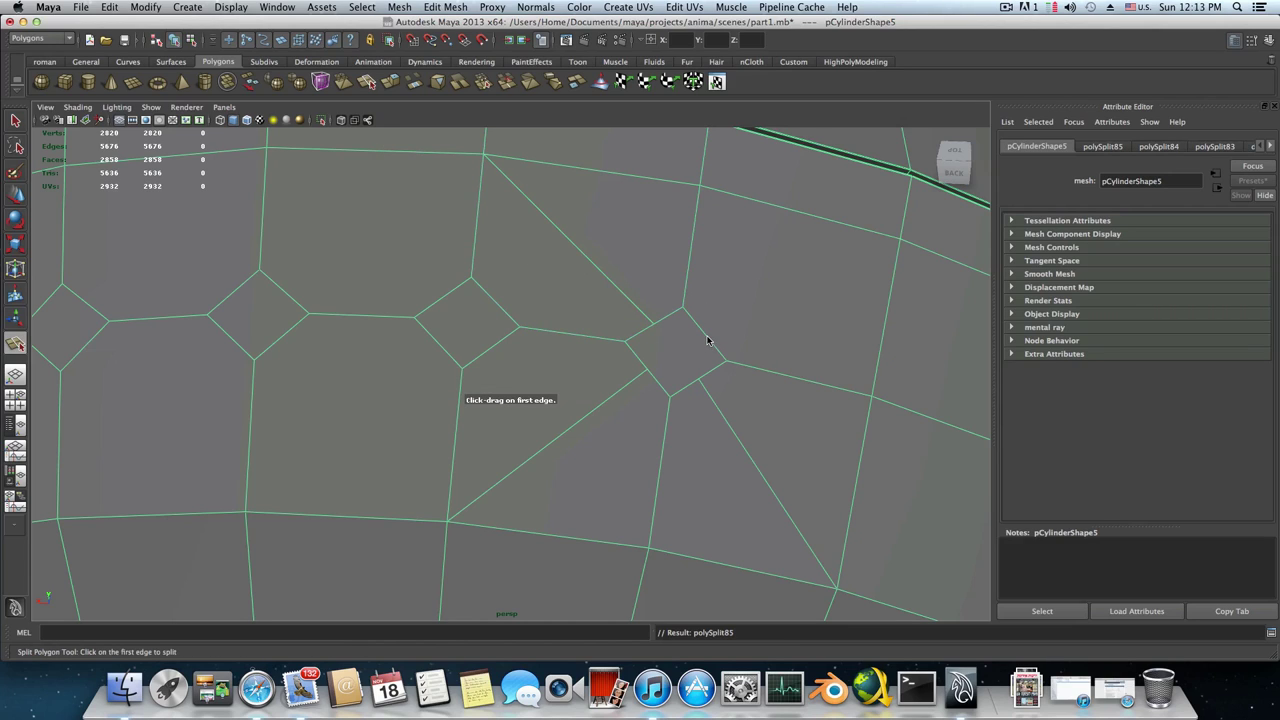
{"action": "left_click", "coordinate": [707, 340]}
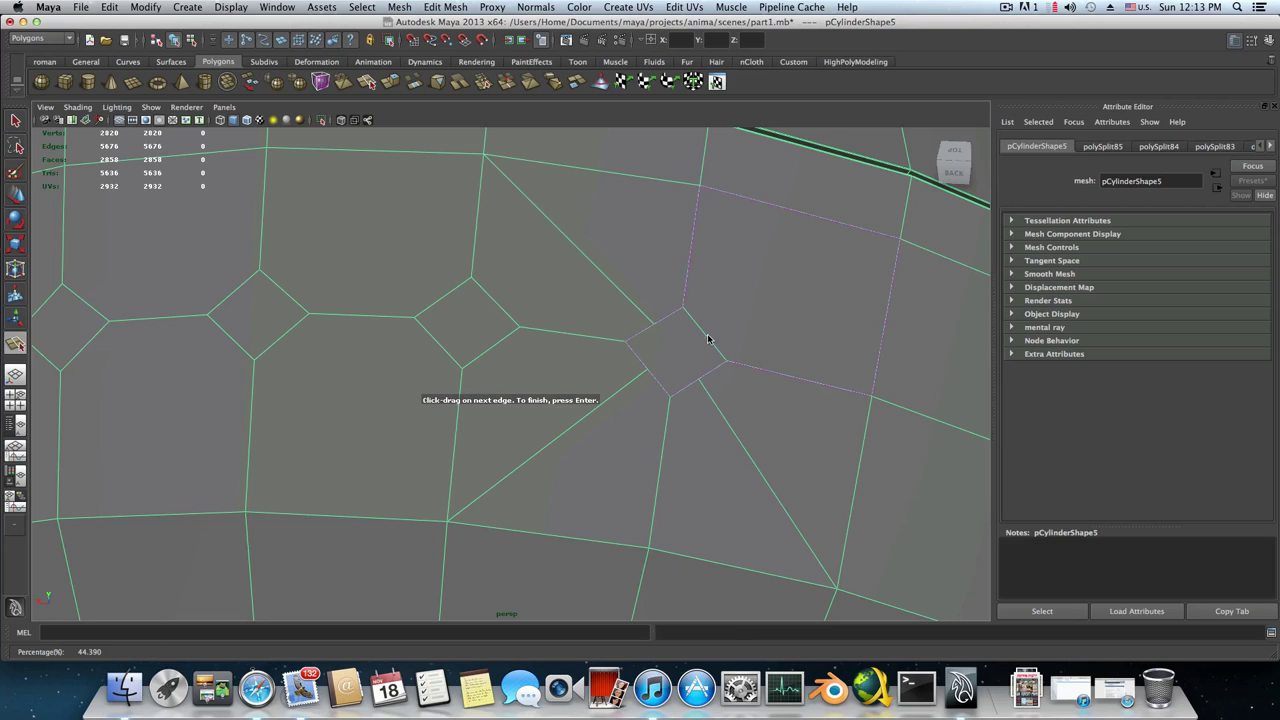
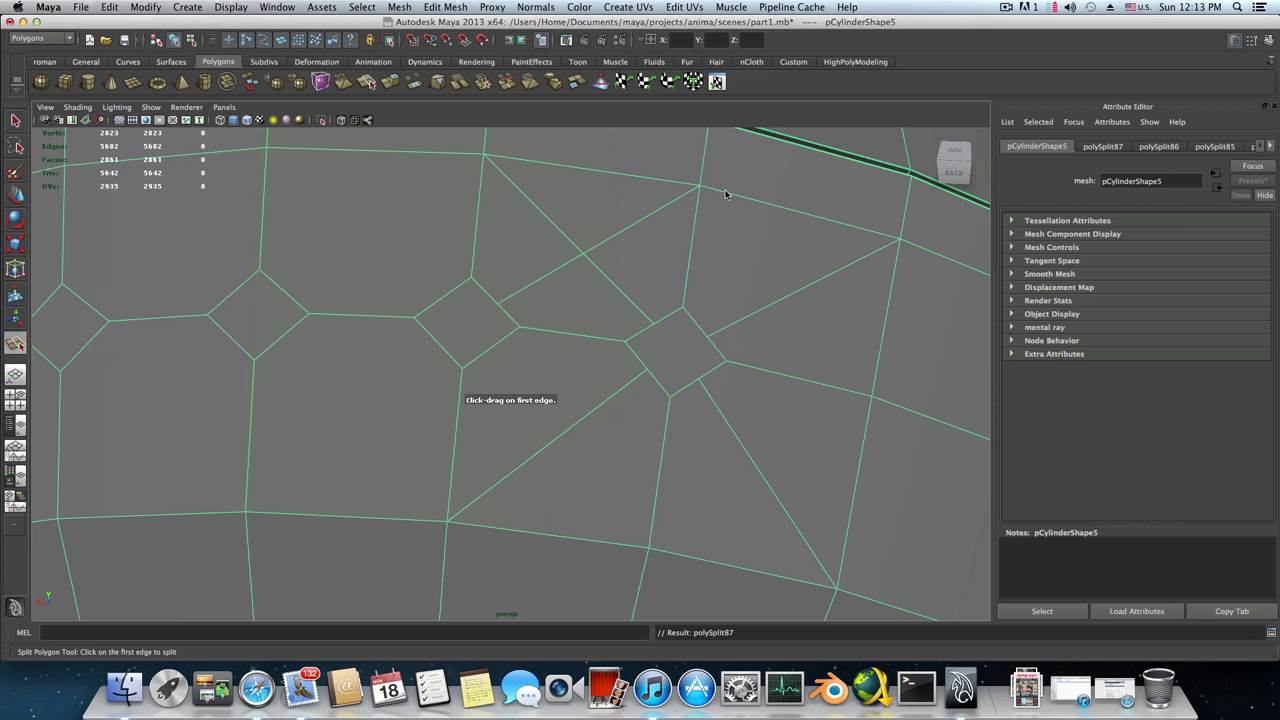
Try to select the vertex where the two diagonal cuts cross above the first two diamonds, and return to object mode
{"action": "right_click", "coordinate": [583, 253]}
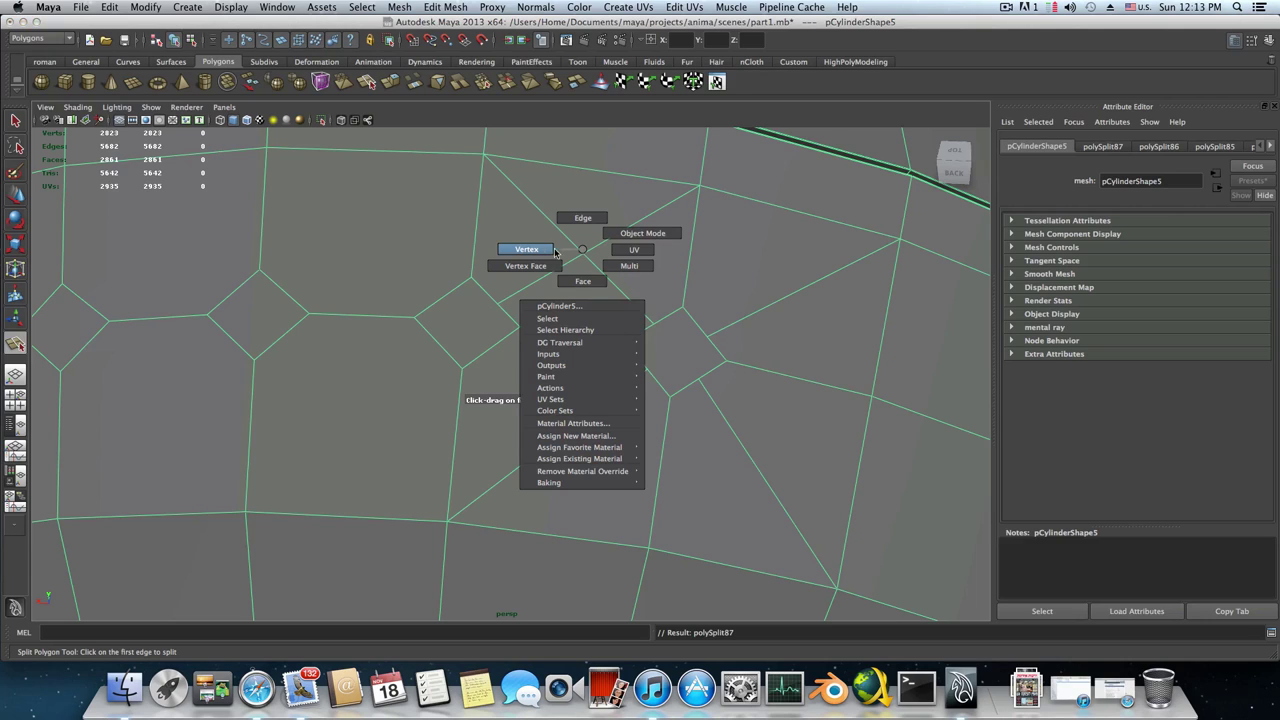
{"action": "left_click", "coordinate": [547, 252]}
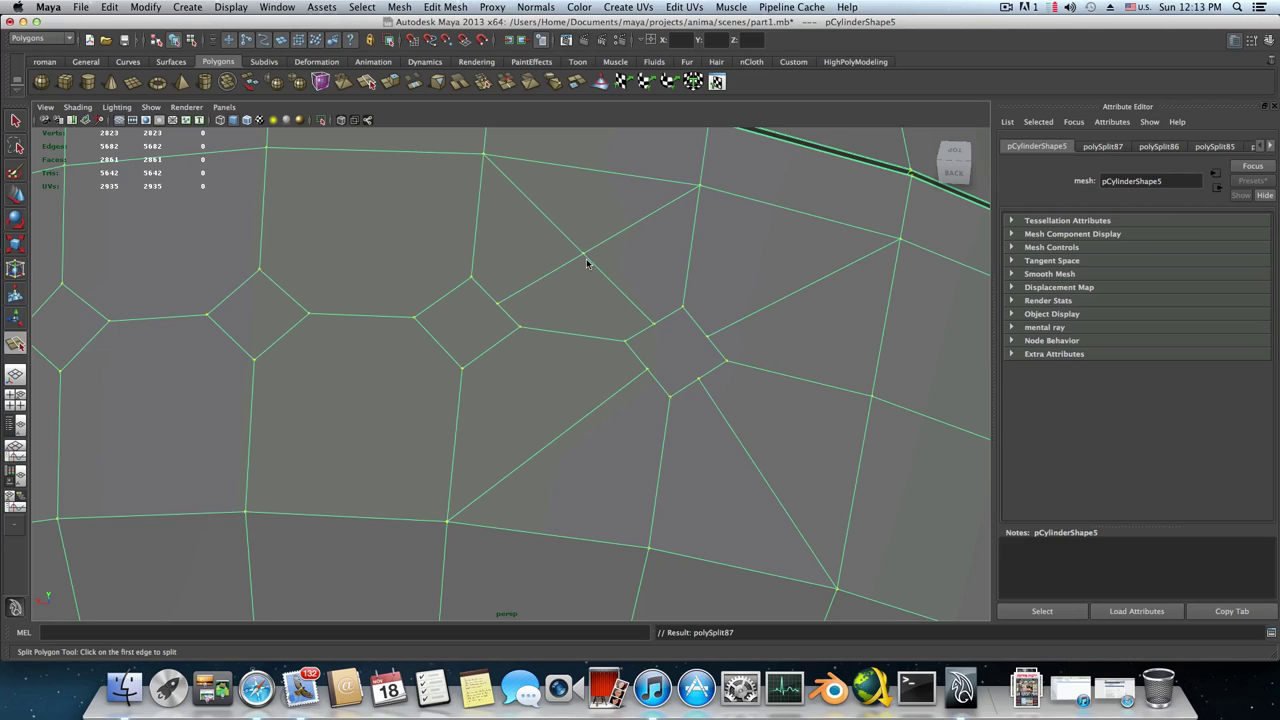
{"action": "scroll", "coordinate": [587, 260], "scroll_direction": "up", "scroll_amount": 2}
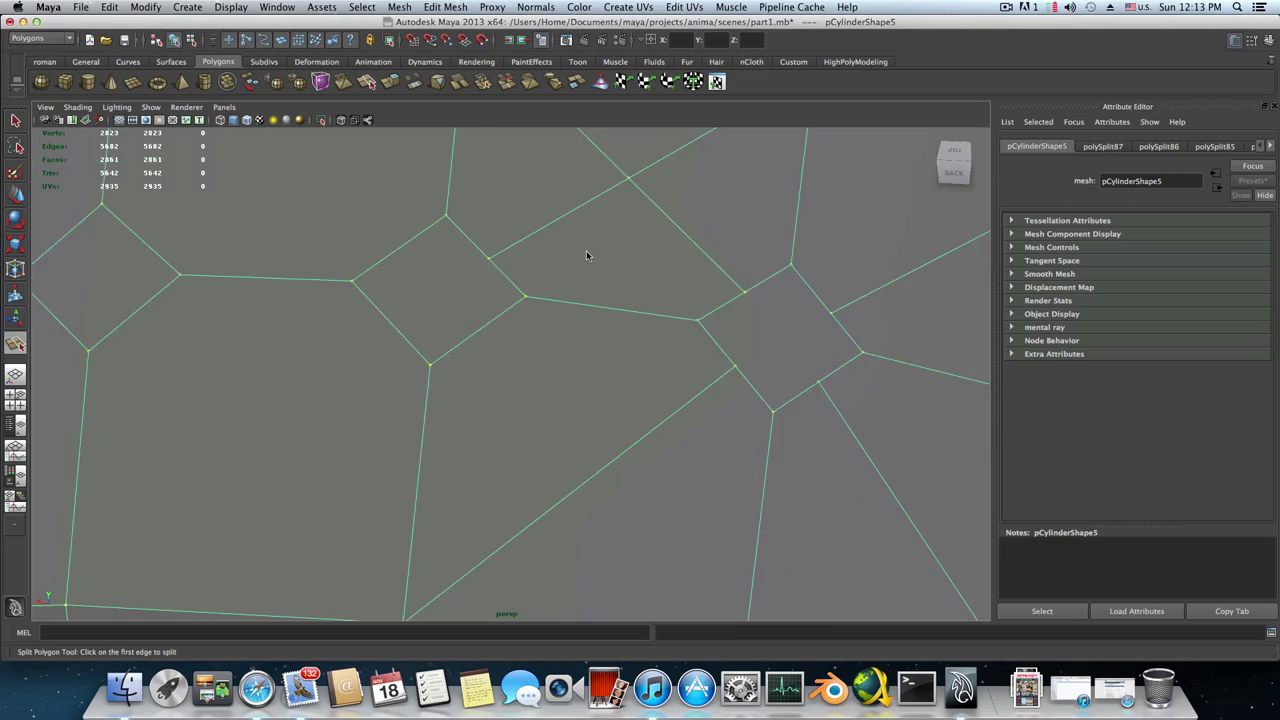
{"action": "left_click", "coordinate": [629, 181]}
{"action": "scroll", "coordinate": [626, 232], "scroll_direction": "down", "scroll_amount": 2}
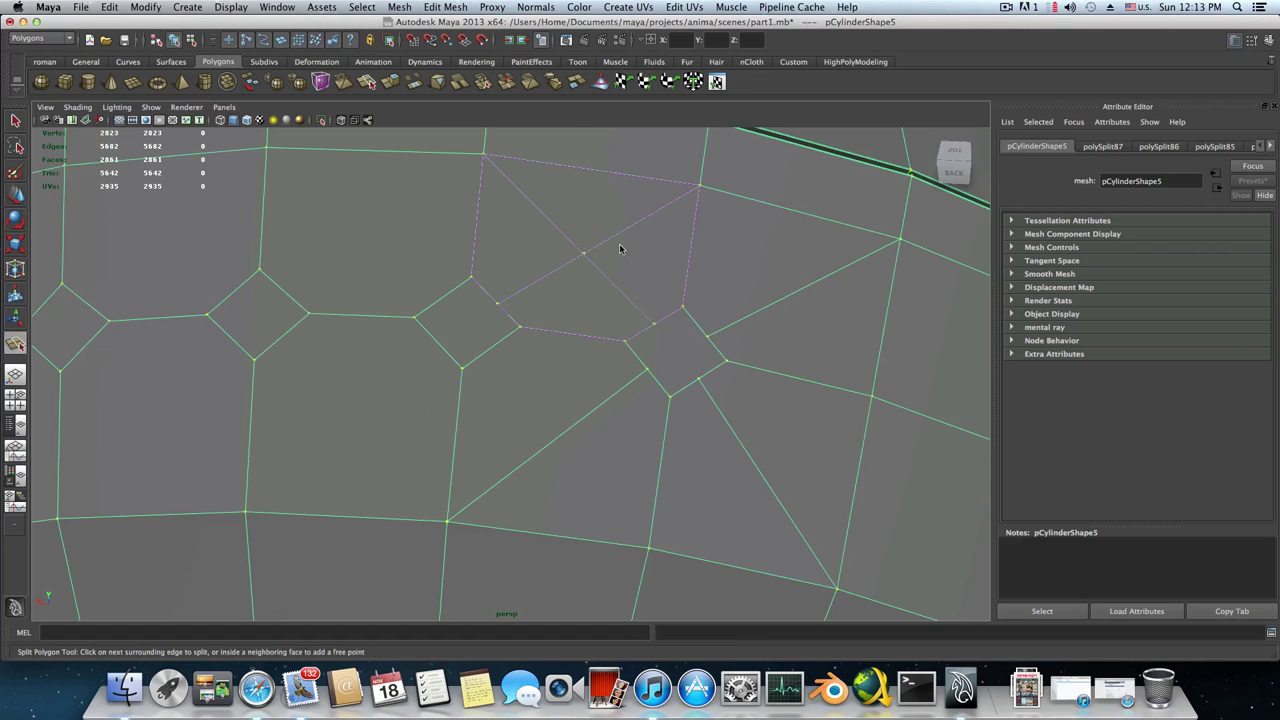
{"action": "key", "text": "F8"}
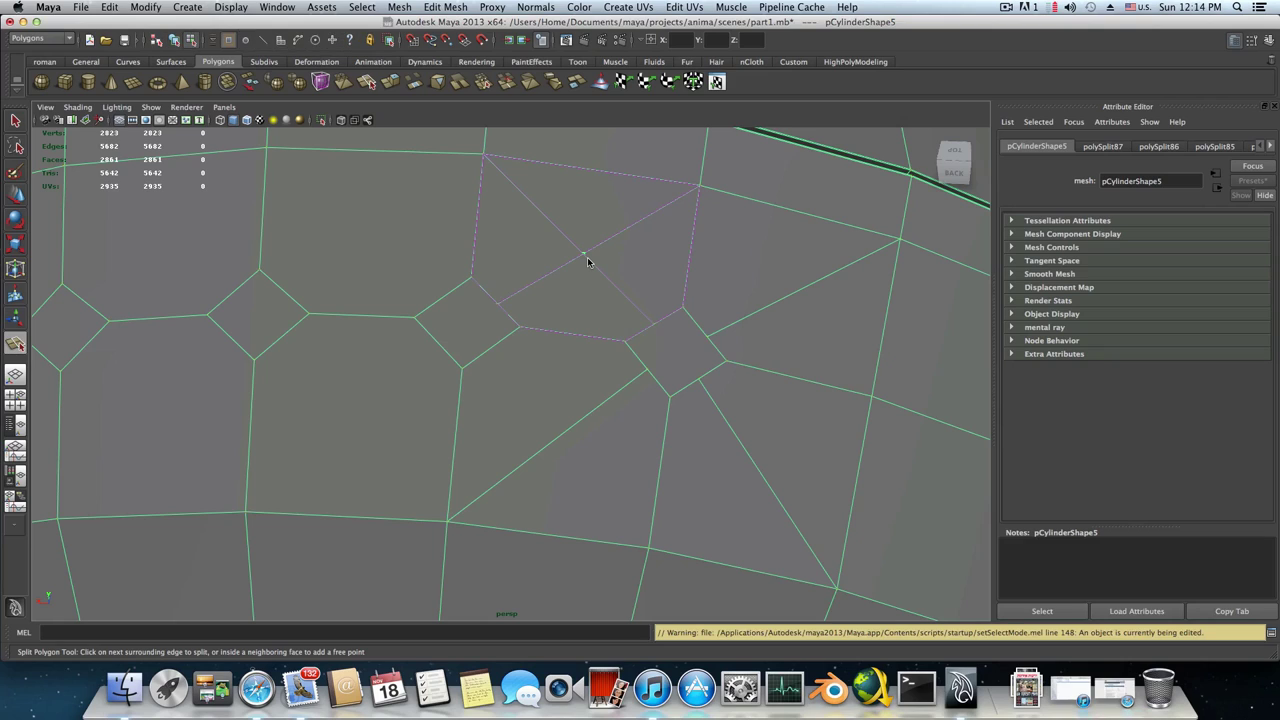
{"action": "left_click", "coordinate": [15, 120]}
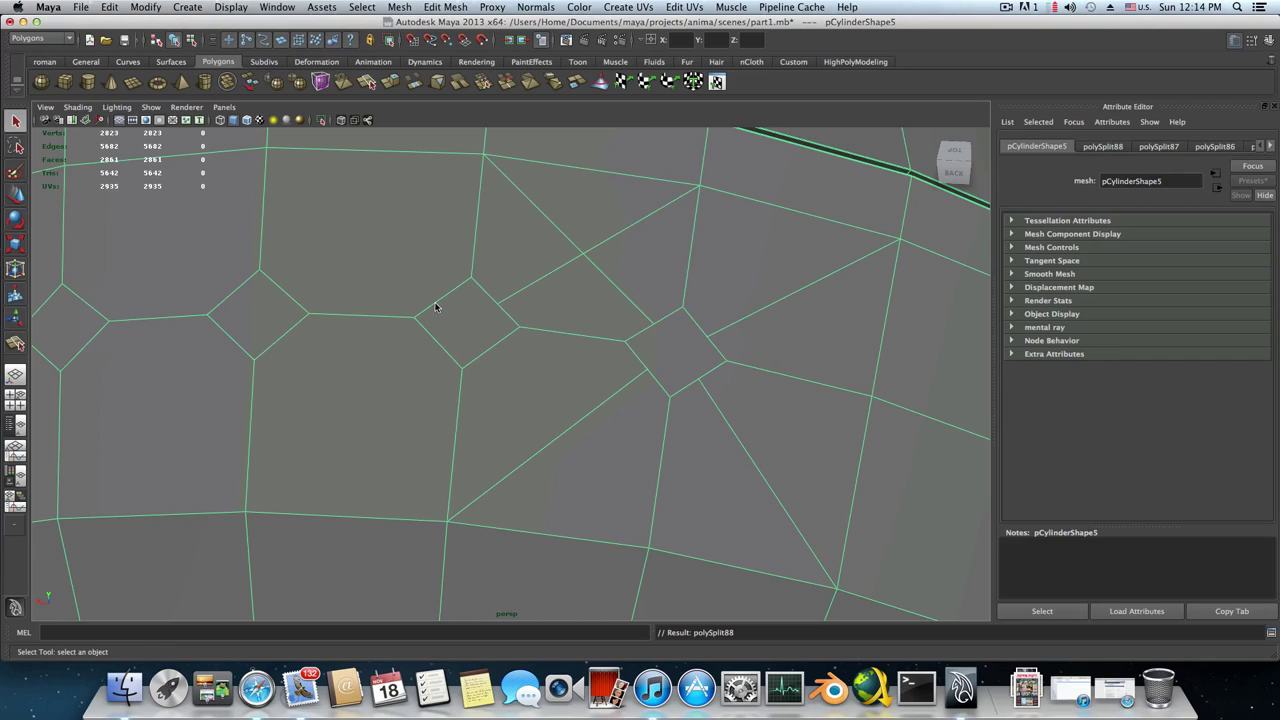
Split from the midpoints of the second diamond's two edges facing the middle diamond to the vertices above and below the middle diamond
{"action": "key", "text": "g"}
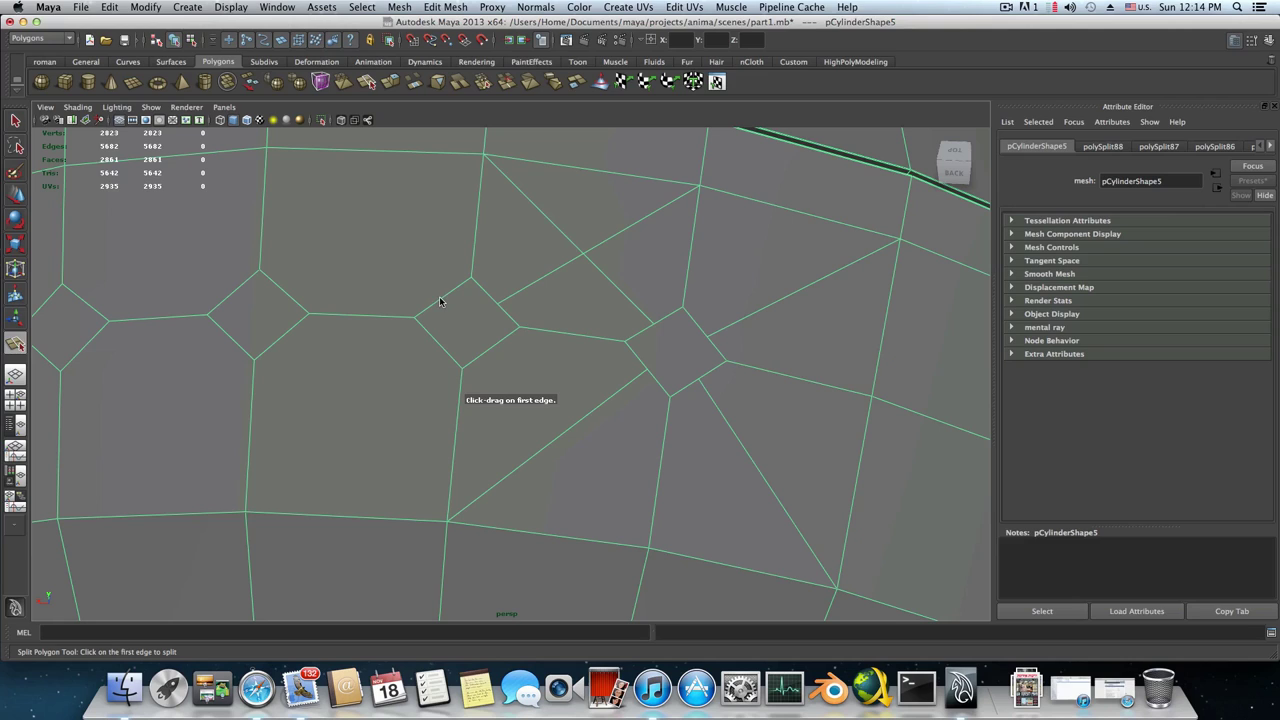
{"action": "left_click", "coordinate": [443, 299]}
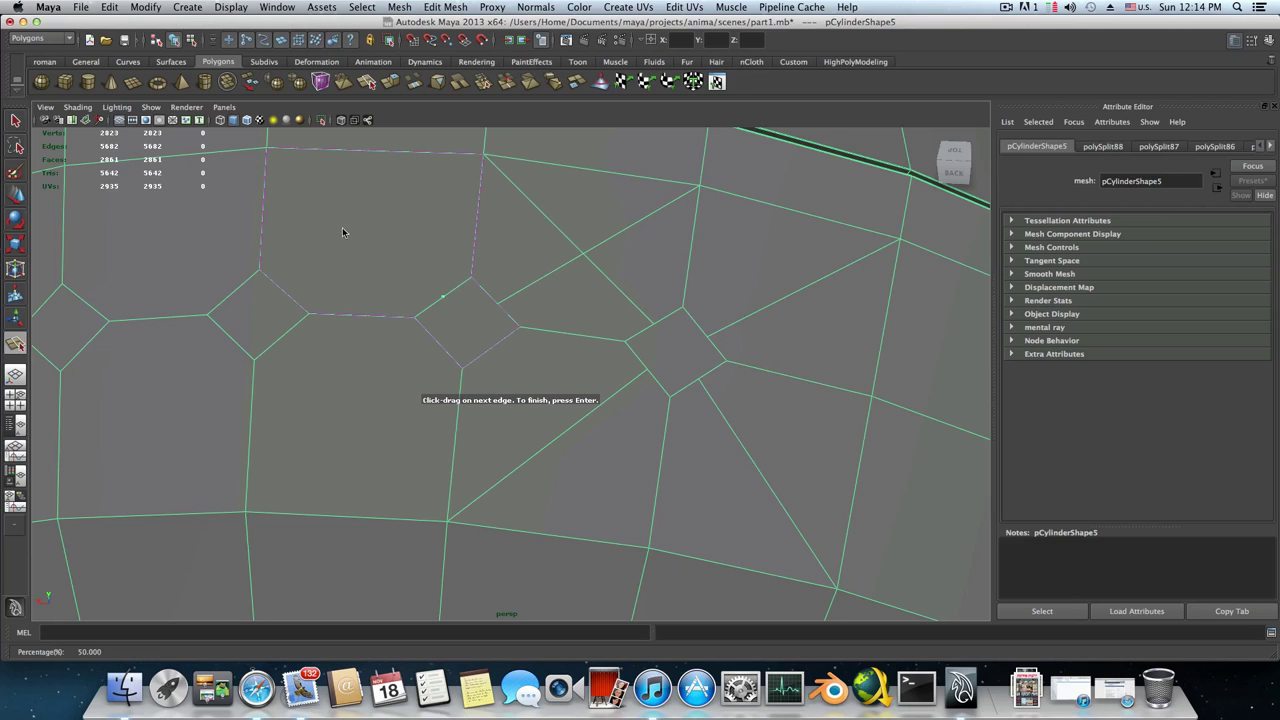
{"action": "left_click_drag", "start_coordinate": [265, 153], "coordinate": [271, 144]}
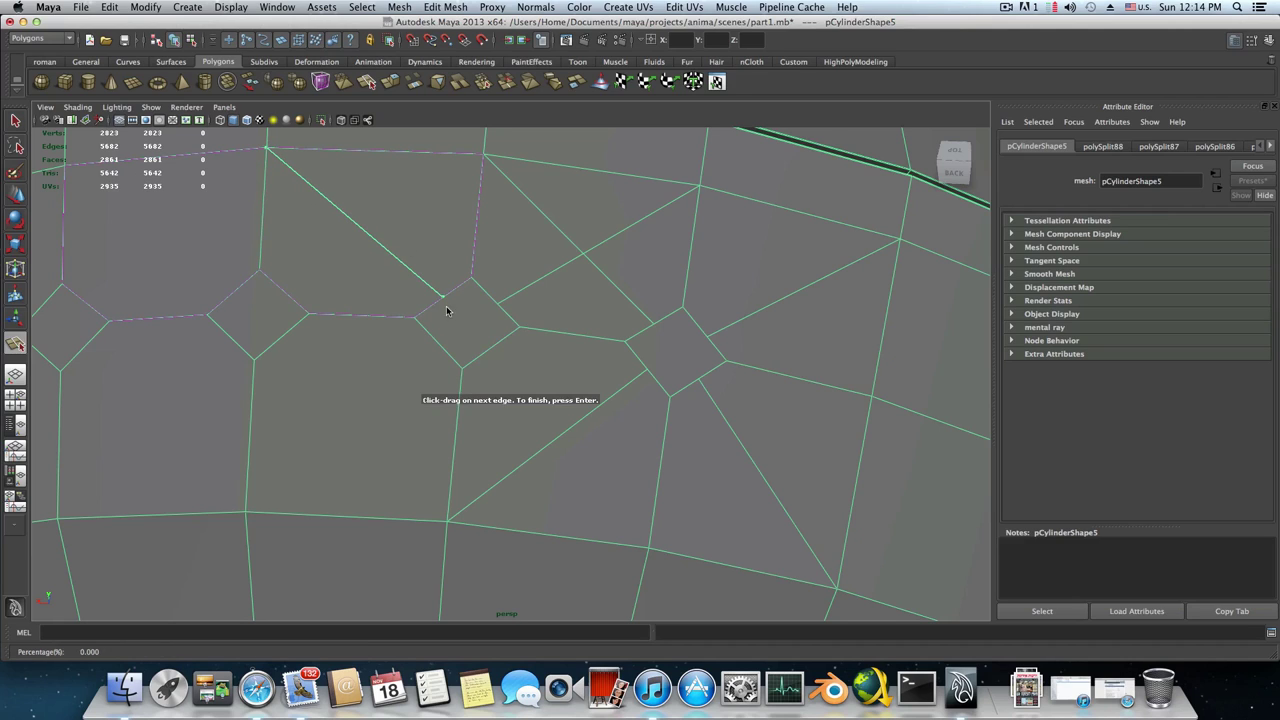
{"action": "key", "text": "Return"}
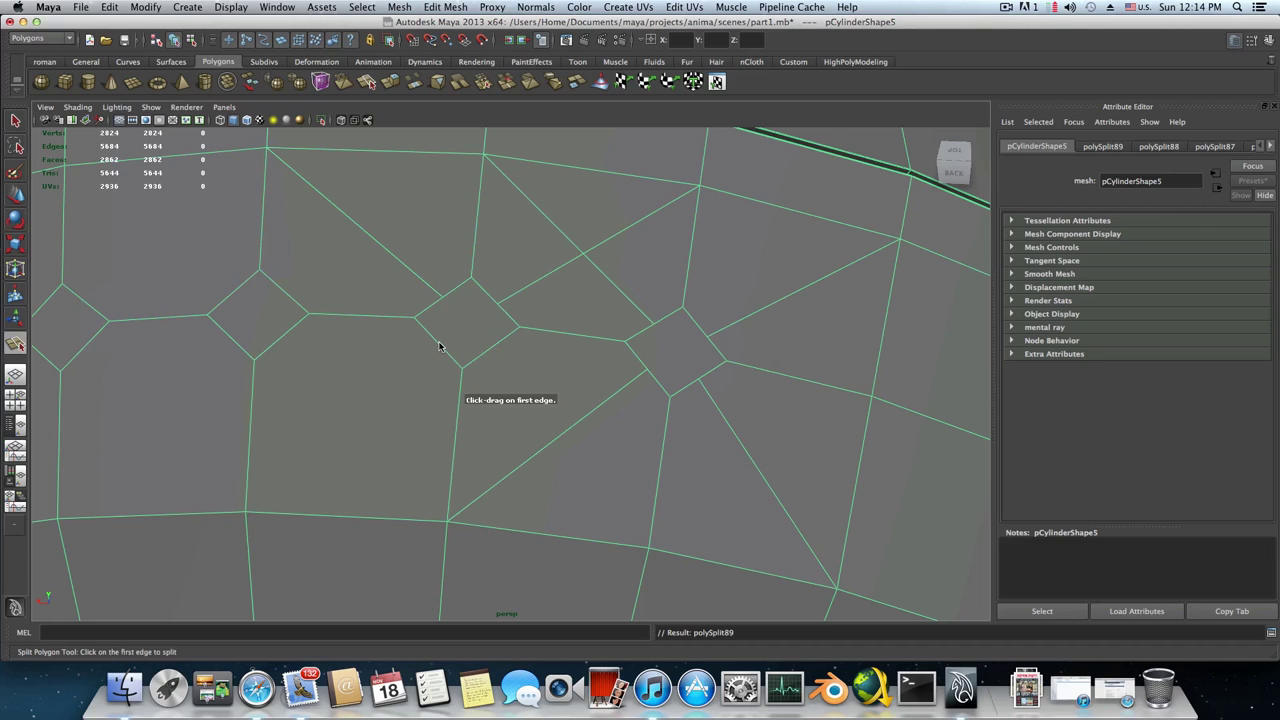
{"action": "left_click", "coordinate": [439, 345]}
{"action": "left_click", "coordinate": [247, 512]}
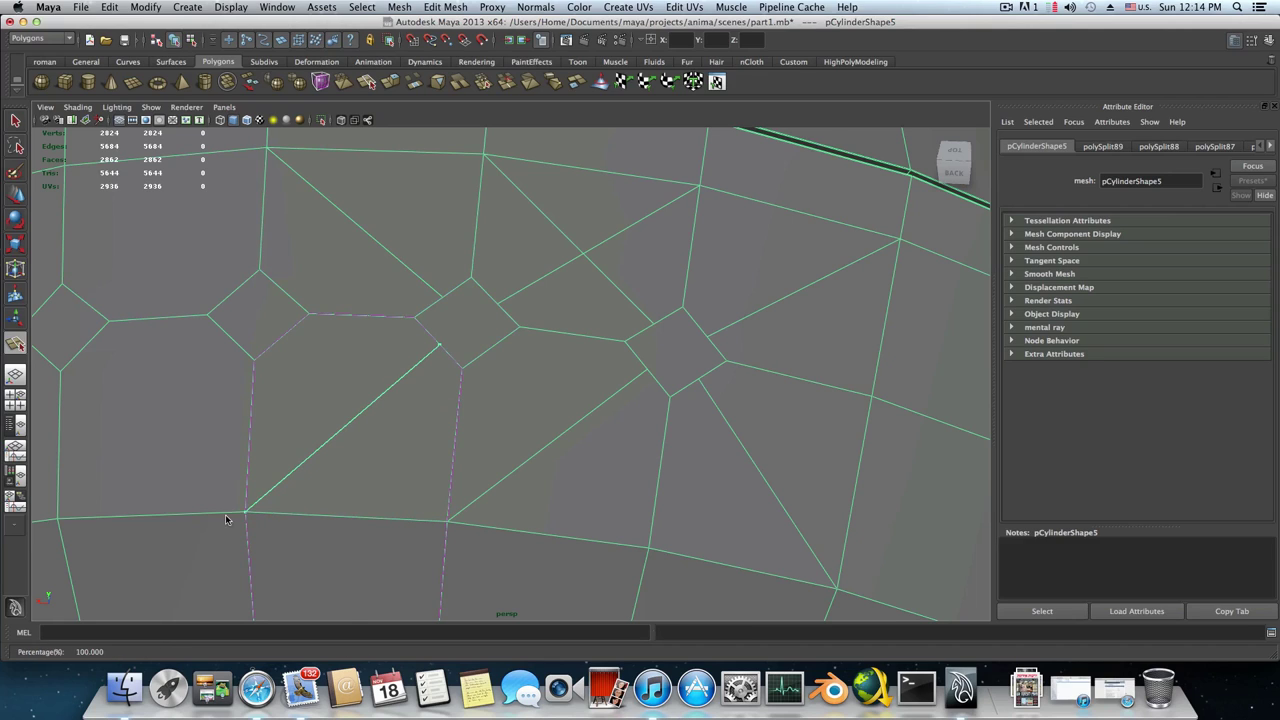
{"action": "key", "text": "Return"}
Split from the second diamond's lower edge on the end diamond's side, across the existing diagonal, to the vertex below the end diamond
{"action": "left_click", "coordinate": [489, 355]}
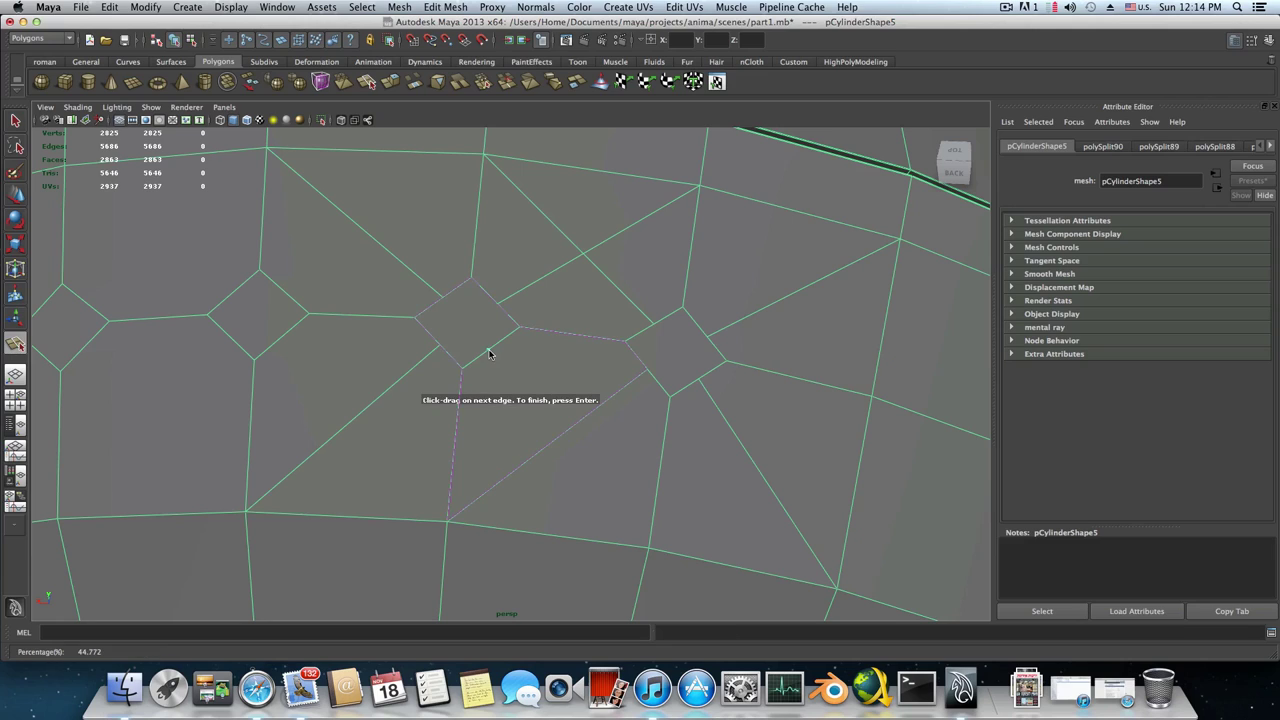
{"action": "left_click_drag", "start_coordinate": [556, 541], "coordinate": [665, 553]}
{"action": "key", "text": "Return"}
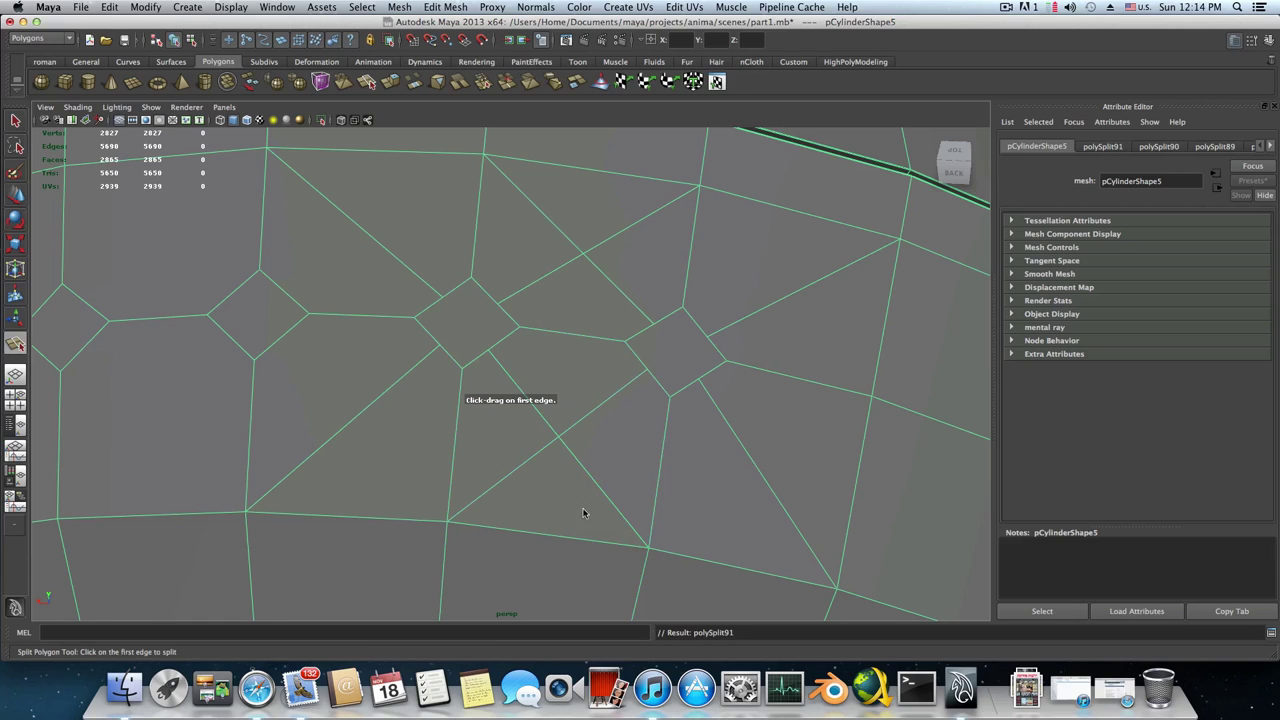
Split from the middle diamond's lower and upper edges facing the second diamond to the vertices below and above the second diamond
{"action": "left_click", "coordinate": [280, 342]}
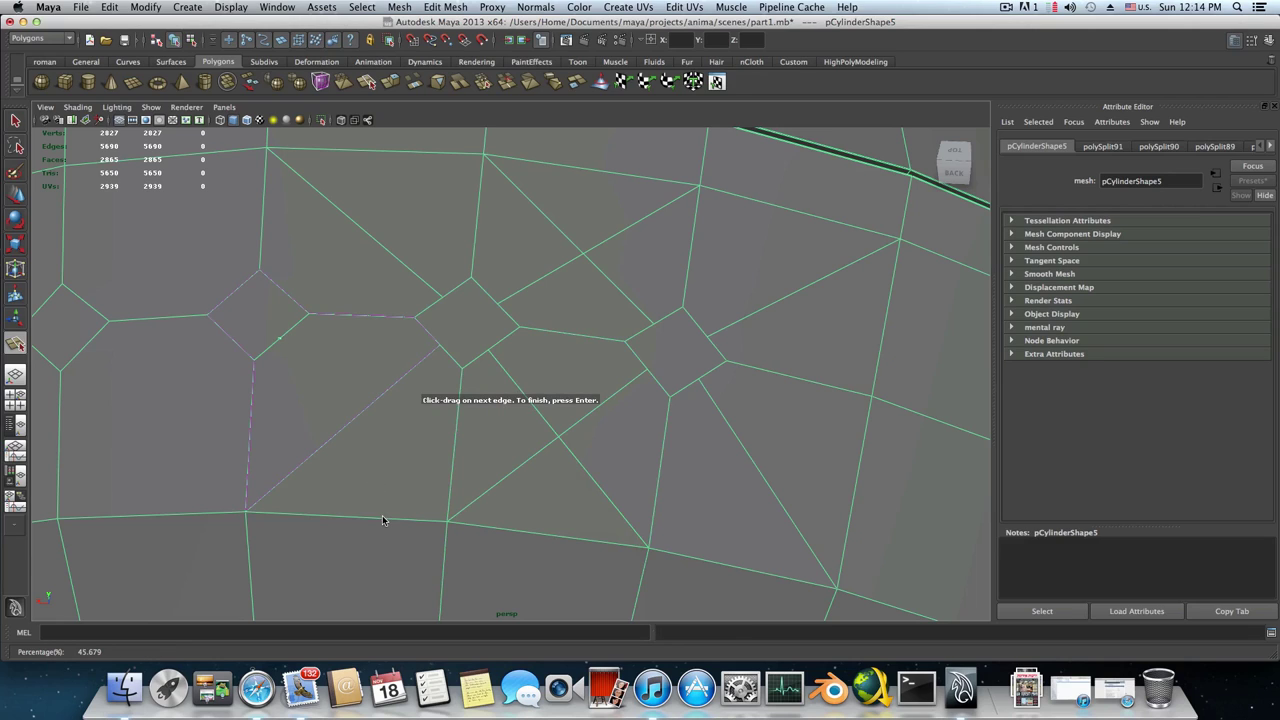
{"action": "left_click_drag", "start_coordinate": [382, 515], "coordinate": [399, 524]}
{"action": "key", "text": "Return"}
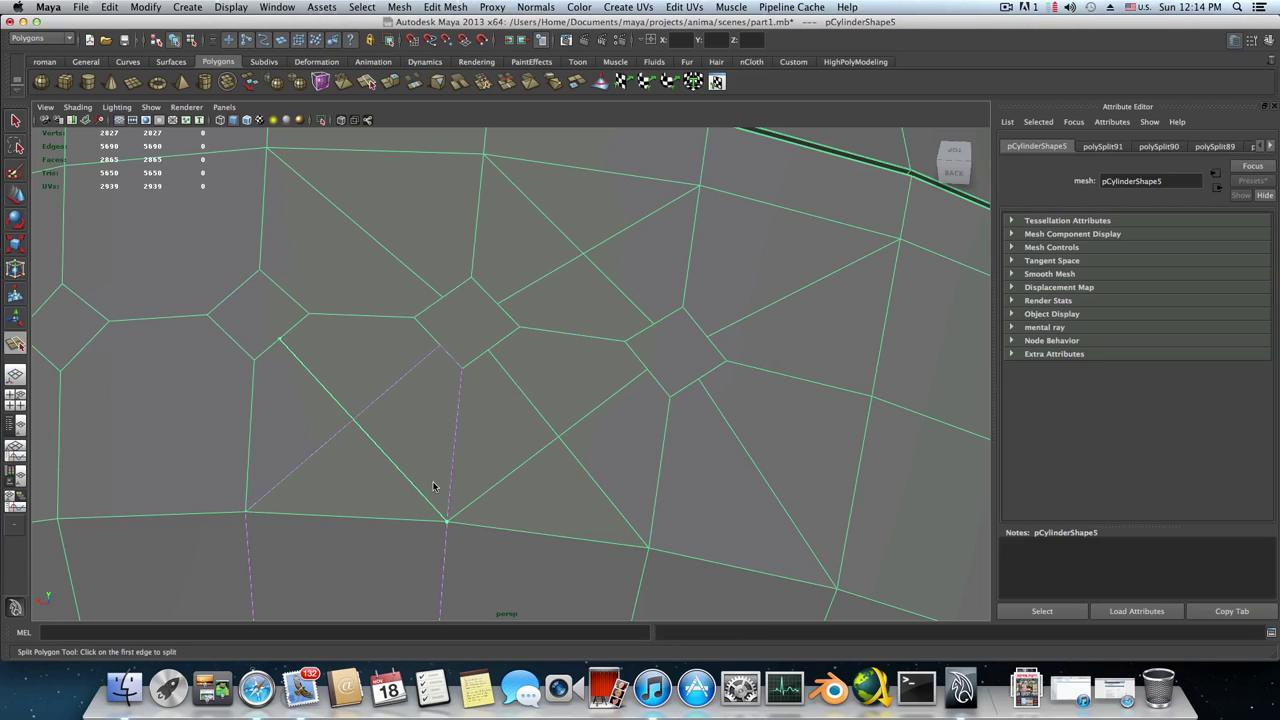
{"action": "left_click", "coordinate": [286, 297]}
{"action": "left_click_drag", "start_coordinate": [431, 150], "coordinate": [502, 164]}
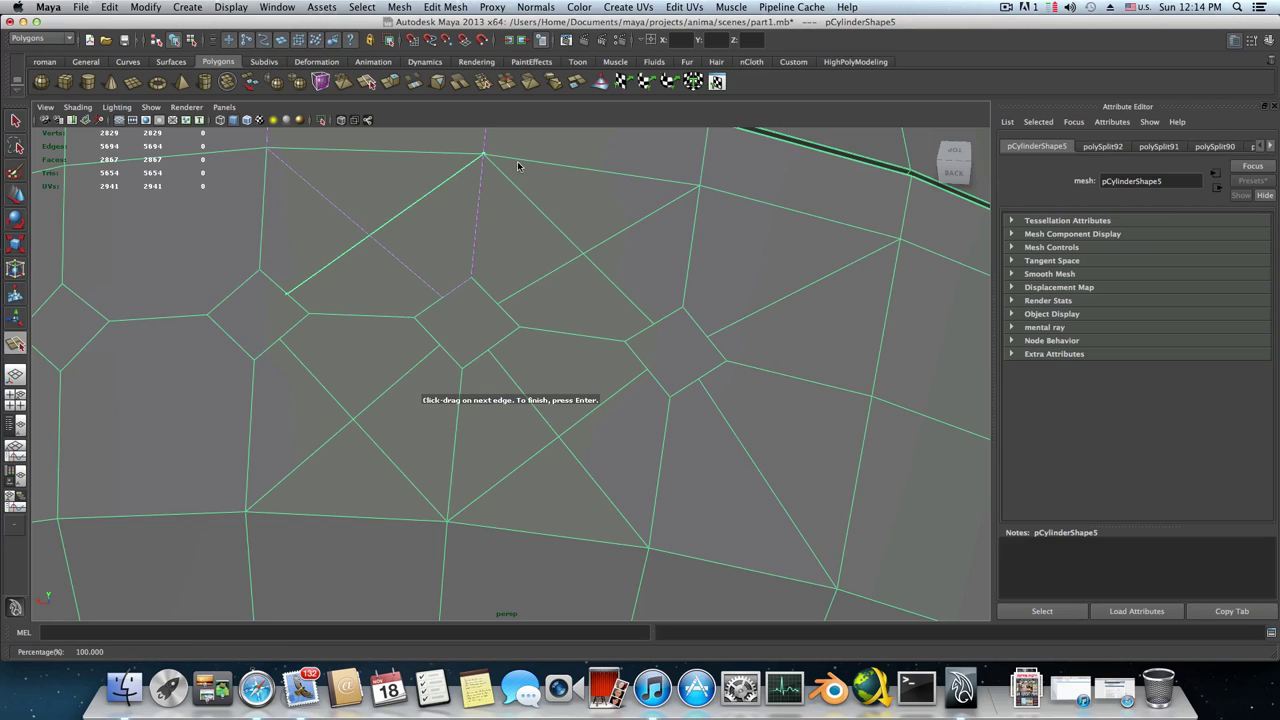
{"action": "key", "text": "Return"}
Cut two crossing diagonals in the face above the middle and fourth diamonds, each from a diamond's upper edge to the opposite upper corner
{"action": "left_click_drag", "start_coordinate": [358, 236], "coordinate": [502, 213], "text": "alt"}
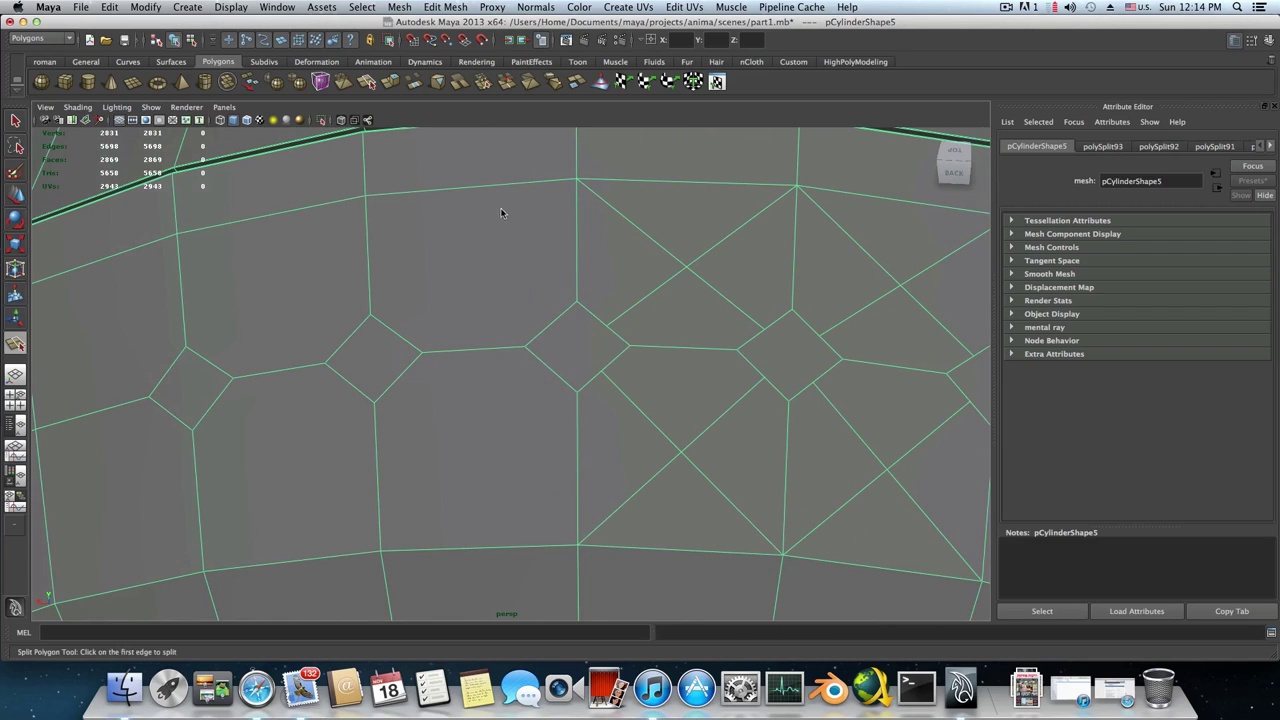
{"action": "left_click", "coordinate": [549, 327]}
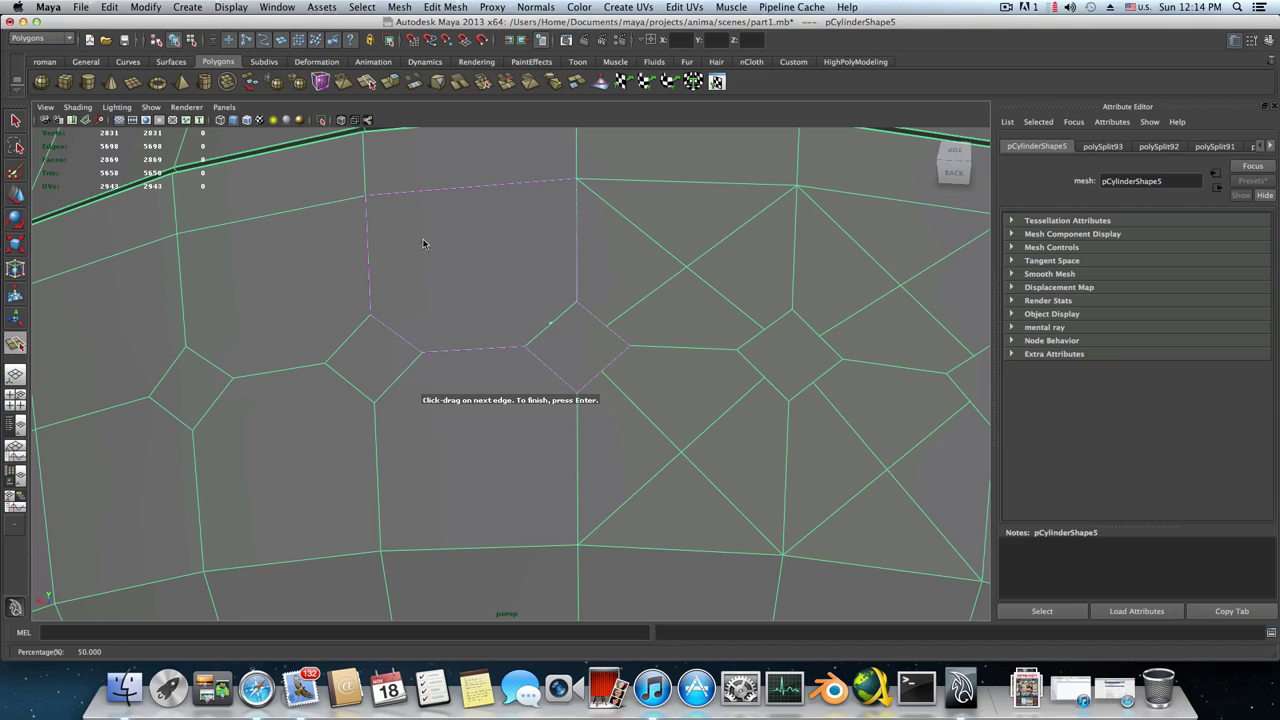
{"action": "left_click_drag", "start_coordinate": [369, 214], "coordinate": [366, 197]}
{"action": "key", "text": "Return"}
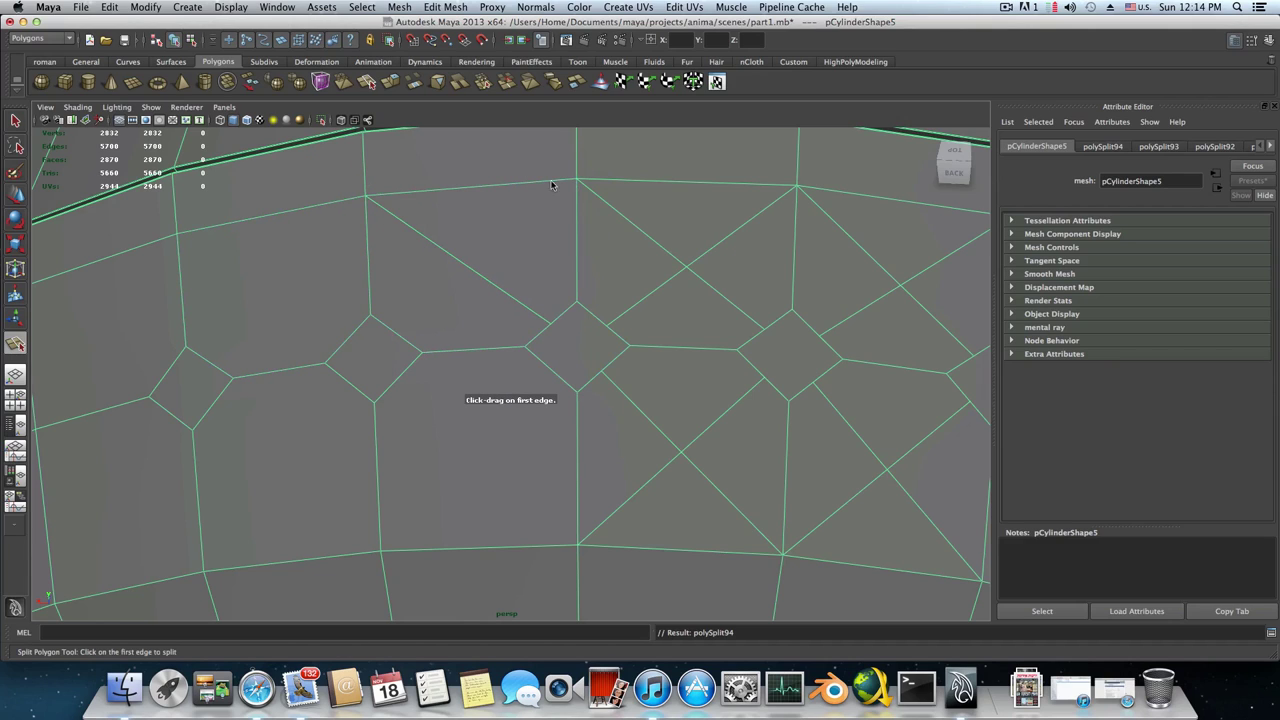
{"action": "left_click", "coordinate": [397, 337]}
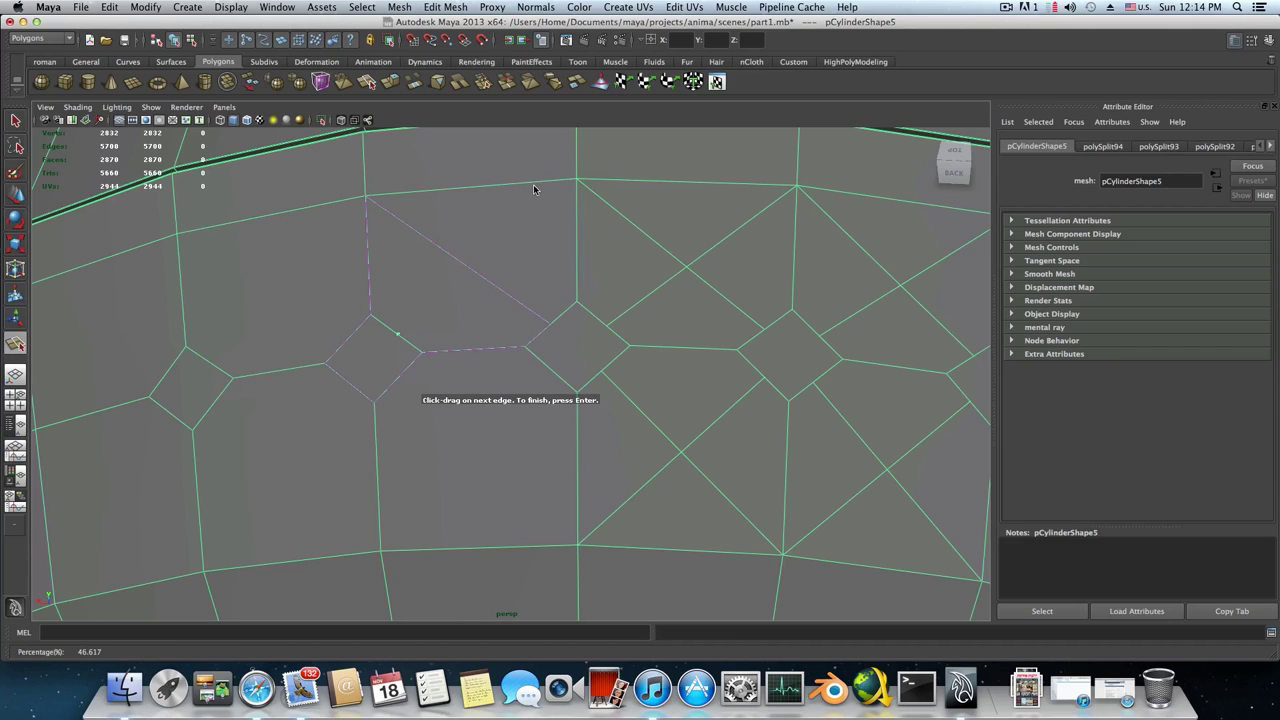
{"action": "left_click_drag", "start_coordinate": [534, 187], "coordinate": [576, 181]}
{"action": "key", "text": "Return"}
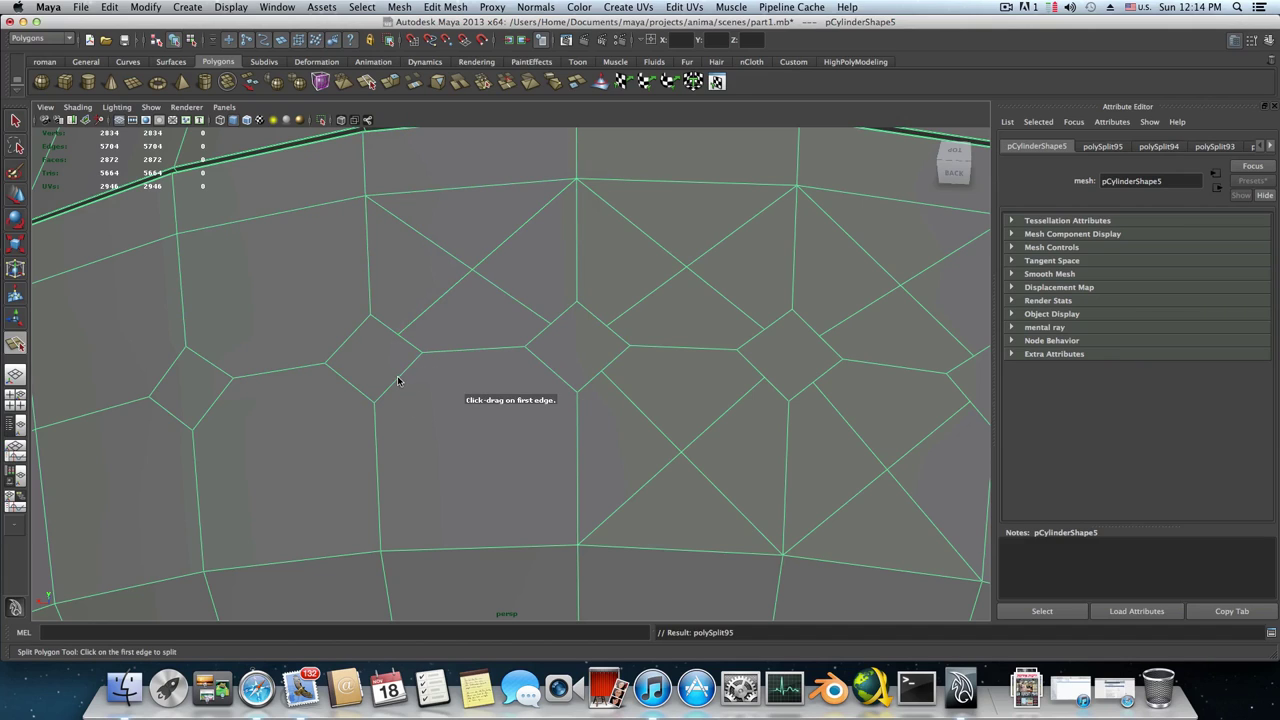
Cut two crossing diagonals in the face below the middle and fourth diamonds, each from a diamond's lower edge to the opposite lower corner
{"action": "left_click", "coordinate": [398, 378]}
{"action": "left_click", "coordinate": [576, 545]}
{"action": "key", "text": "Return"}
{"action": "left_click", "coordinate": [550, 374]}
{"action": "left_click_drag", "start_coordinate": [400, 551], "coordinate": [381, 551]}
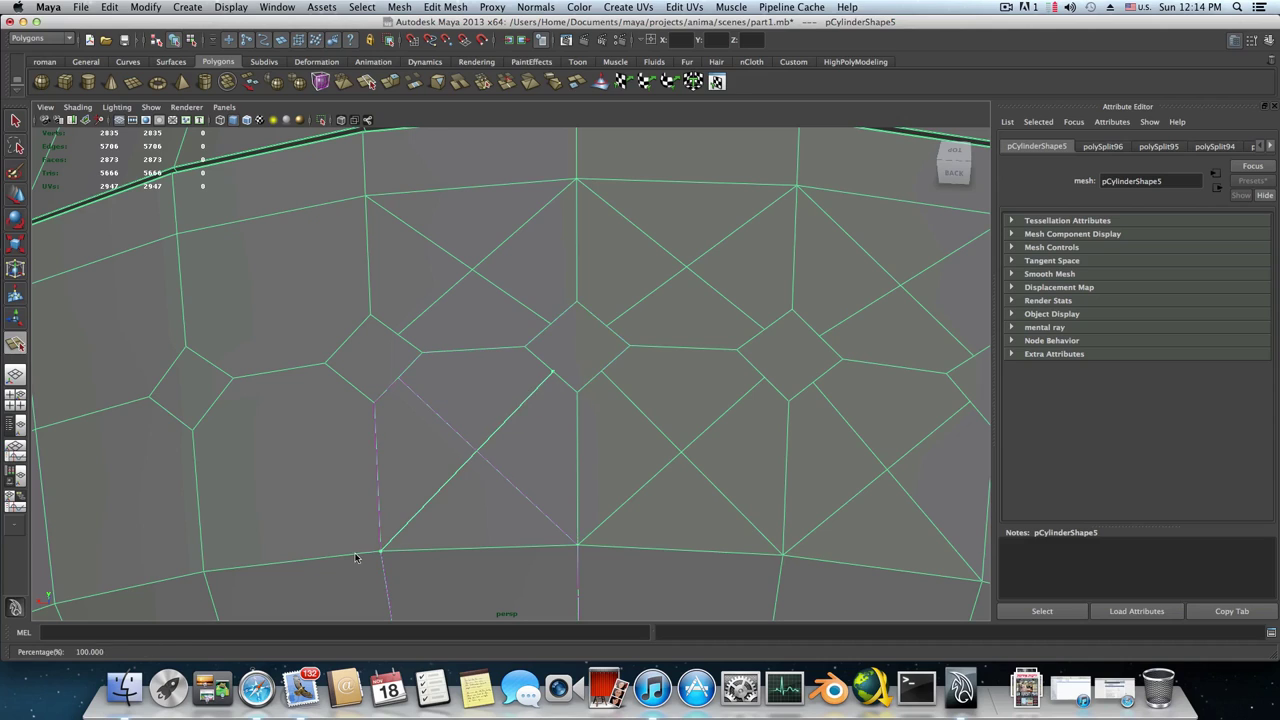
{"action": "key", "text": "Return"}
Split from the fourth diamond's lower and upper edges facing the last diamond to the vertices below and above the last diamond
{"action": "left_click", "coordinate": [354, 386]}
{"action": "left_click", "coordinate": [205, 569]}
{"action": "key", "text": "Return"}
{"action": "left_click", "coordinate": [349, 338]}
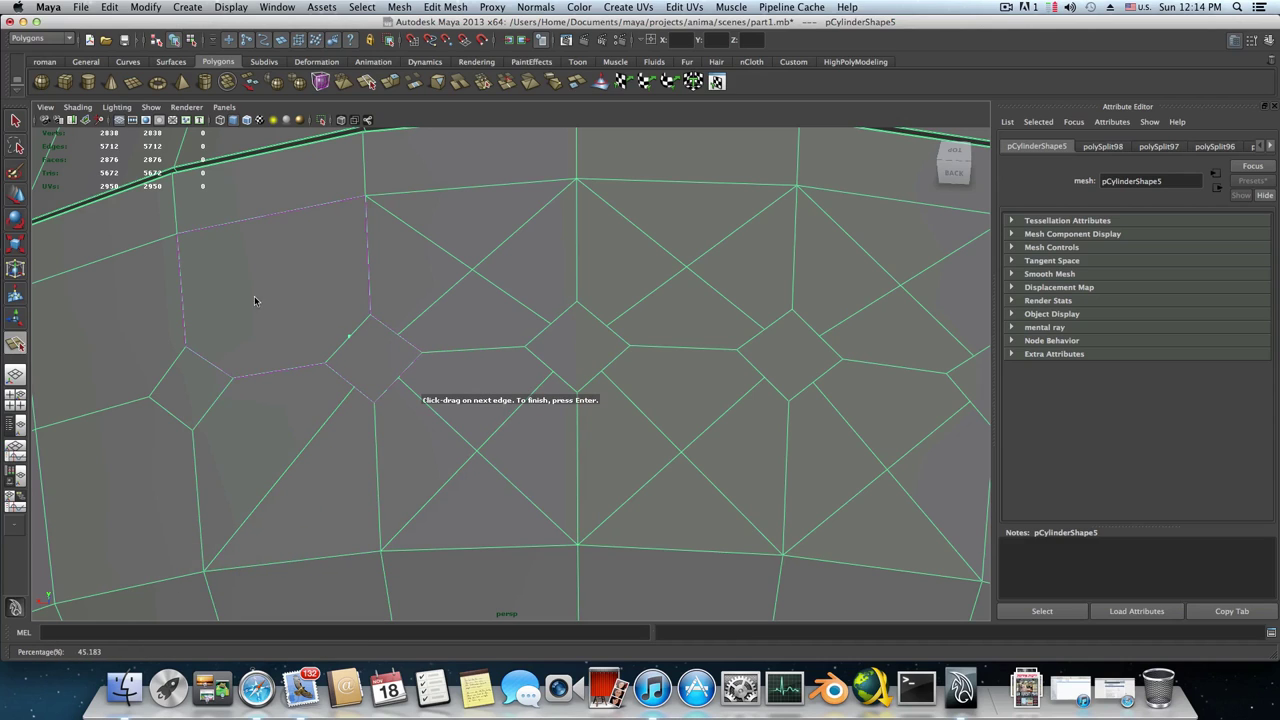
{"action": "left_click", "coordinate": [179, 237]}
{"action": "key", "text": "Return"}
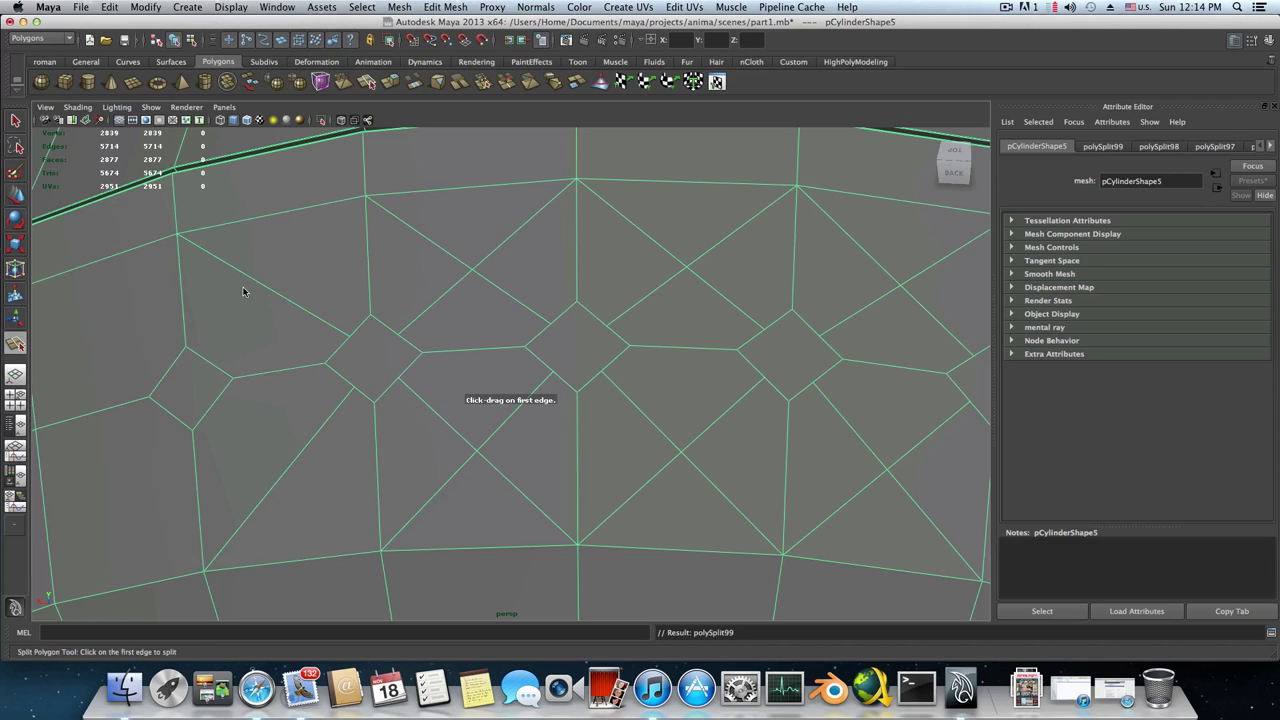
Split from the last diamond's two upper edges to the opposite upper corners of the faces on either side of it
{"action": "left_click_drag", "start_coordinate": [276, 333], "coordinate": [370, 285], "text": "alt"}
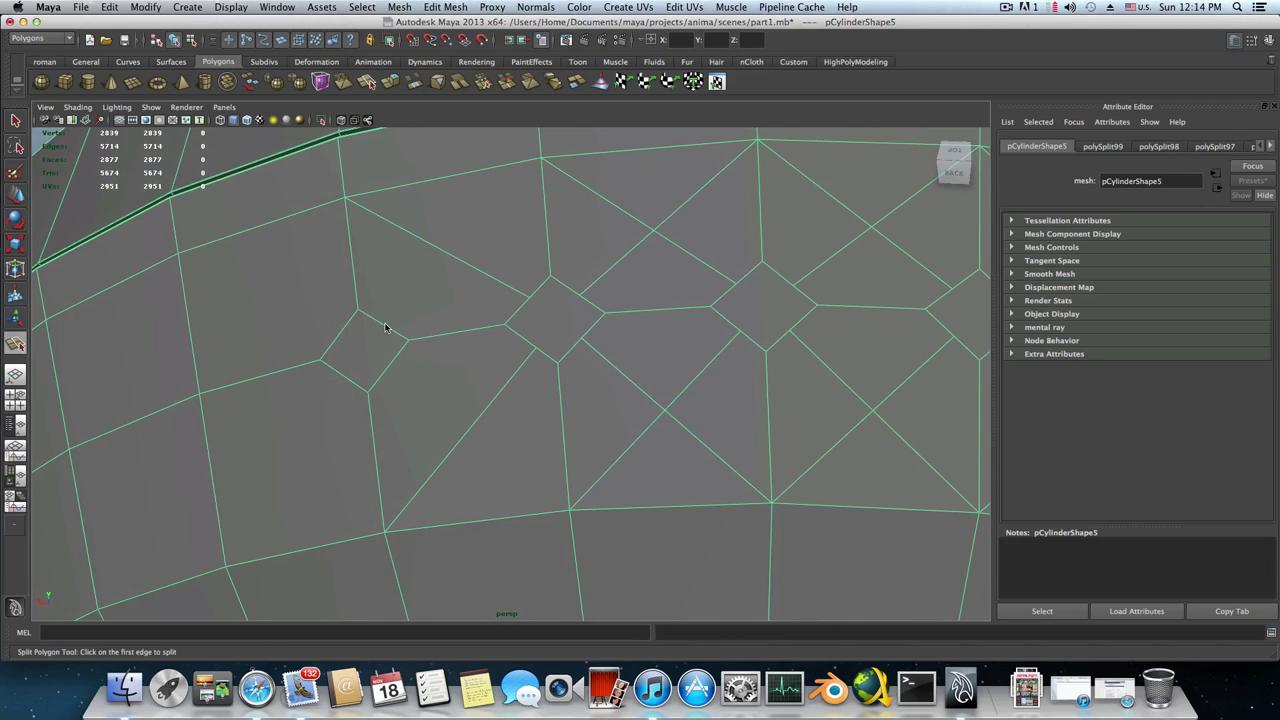
{"action": "left_click", "coordinate": [385, 326]}
{"action": "left_click_drag", "start_coordinate": [495, 170], "coordinate": [565, 162]}
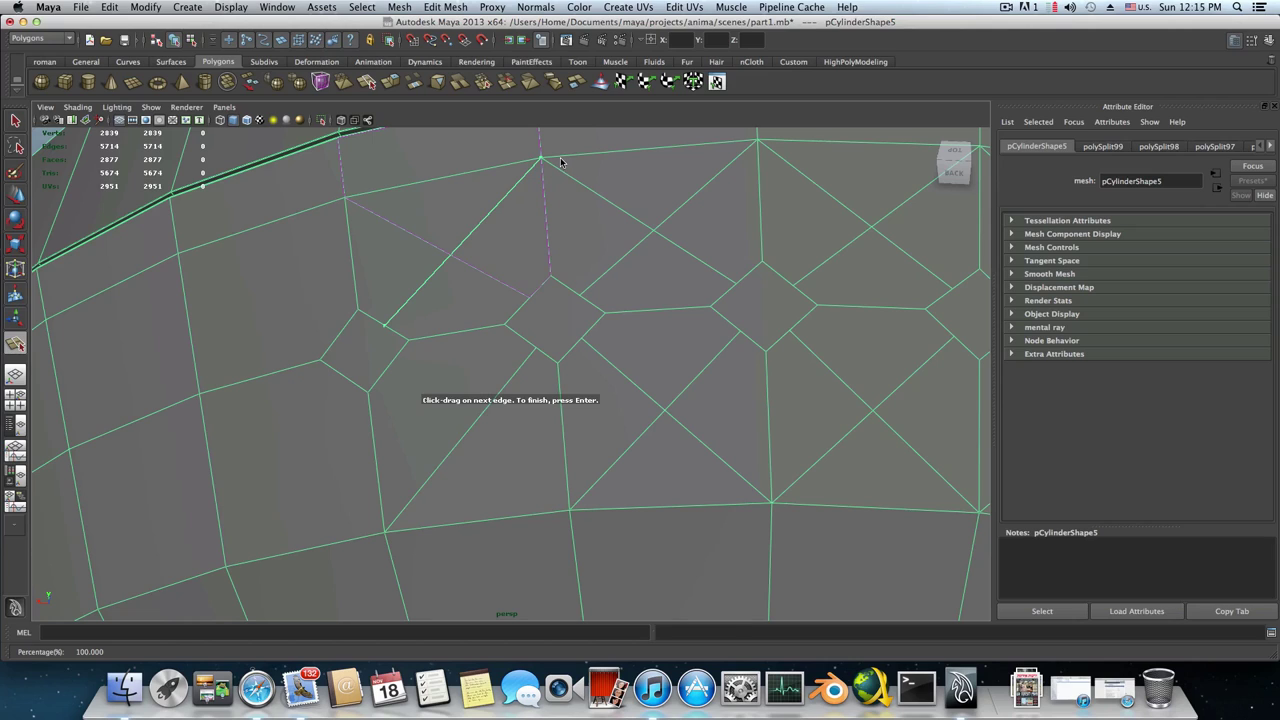
{"action": "key", "text": "Return"}
{"action": "left_click", "coordinate": [341, 331]}
{"action": "left_click", "coordinate": [180, 255]}
{"action": "key", "text": "Return"}
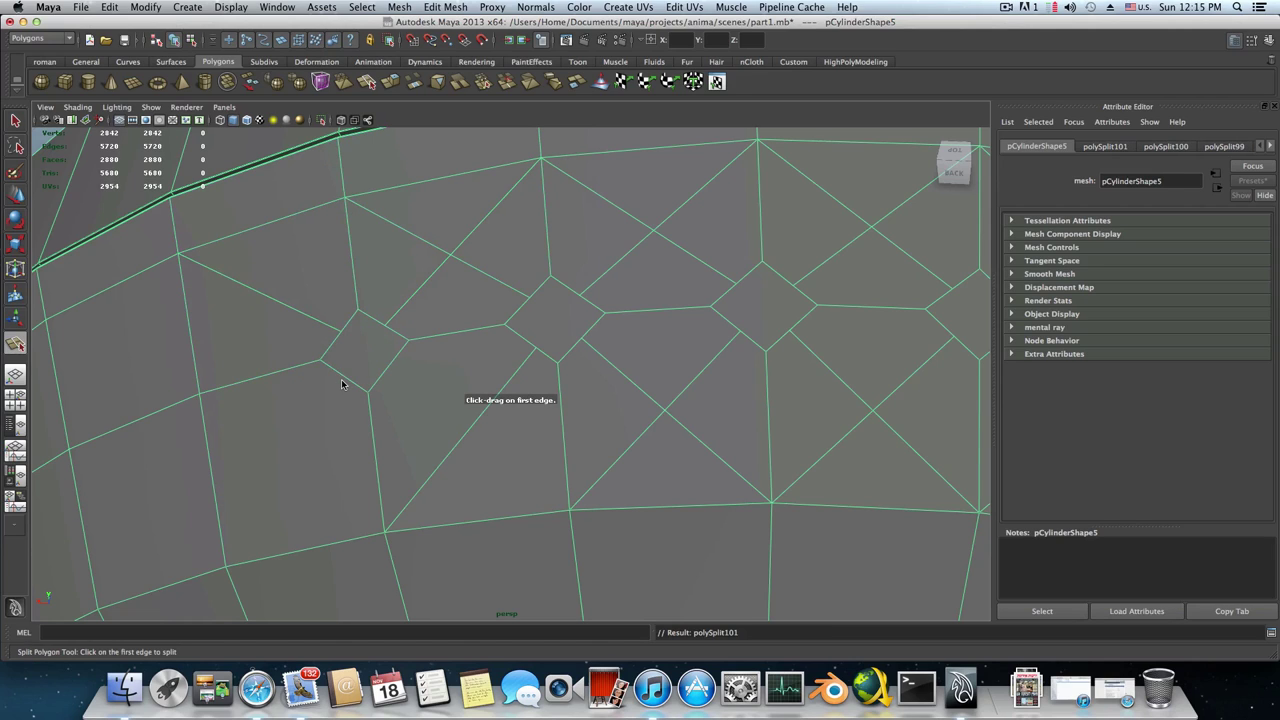
Split from the last diamond's two lower edges to the opposite lower corners of the faces on either side of it
{"action": "left_click", "coordinate": [346, 381]}
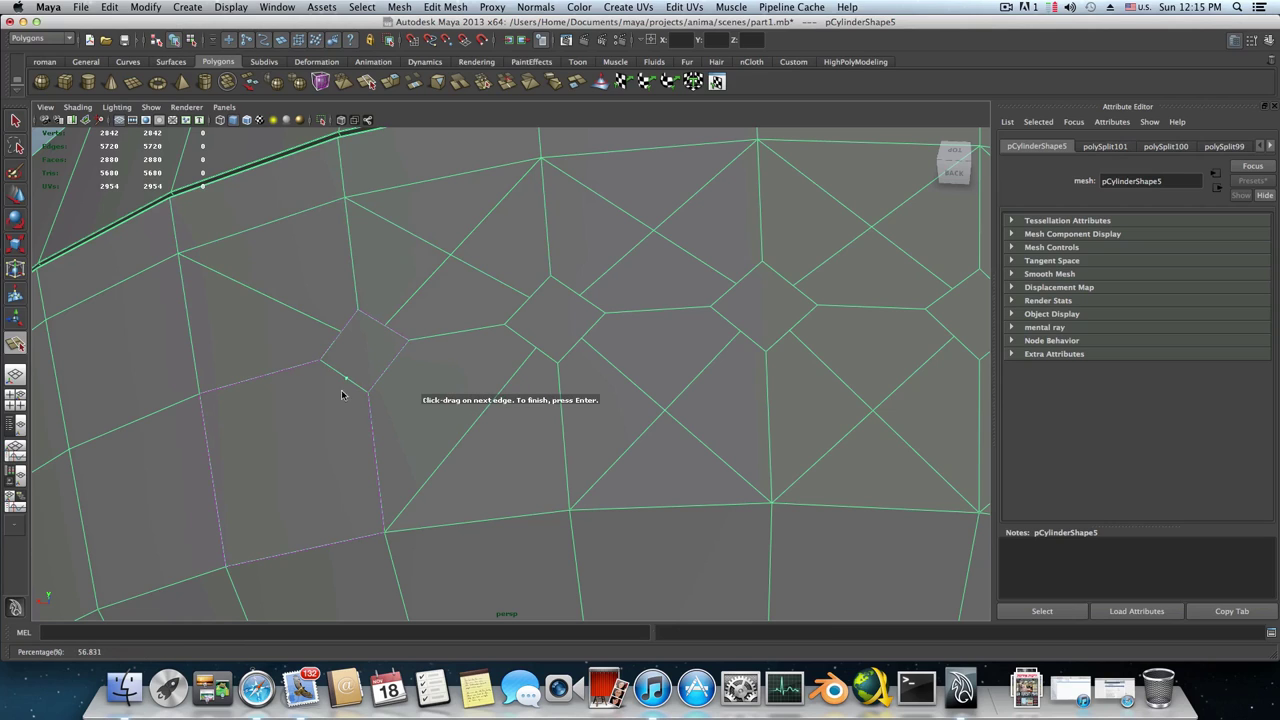
{"action": "left_click", "coordinate": [225, 566]}
{"action": "key", "text": "Return"}
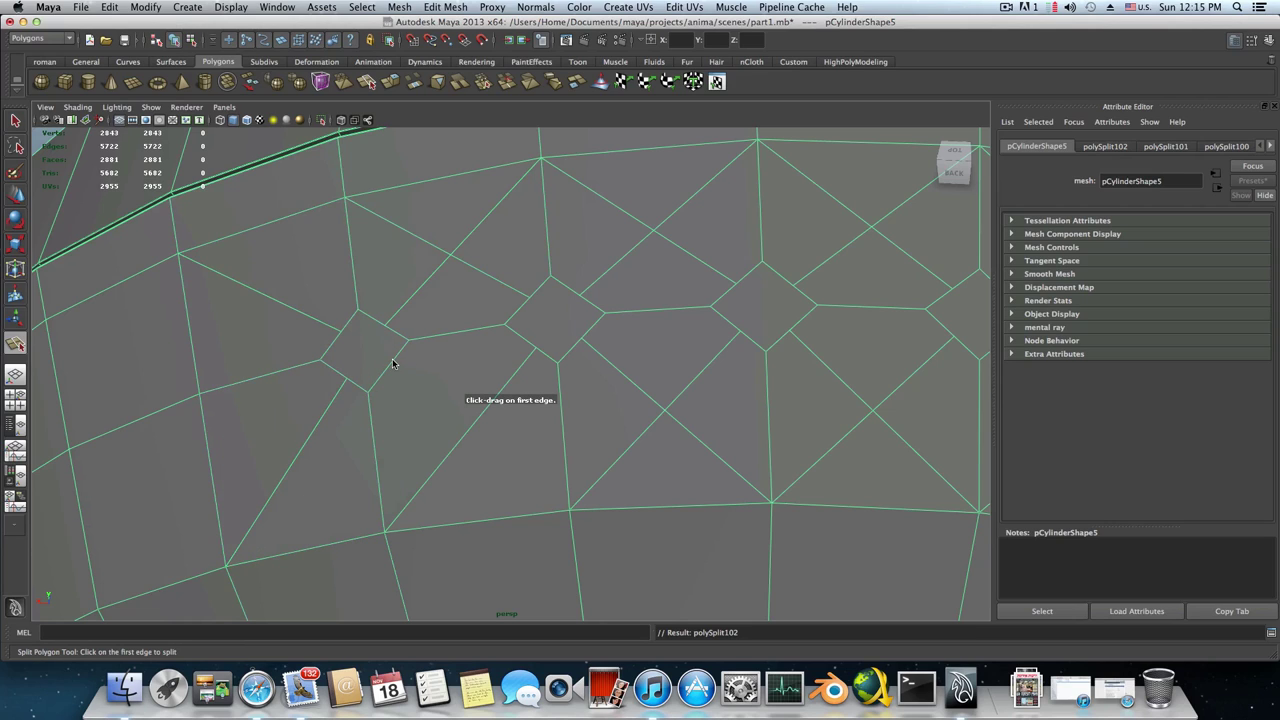
{"action": "left_click", "coordinate": [390, 366]}
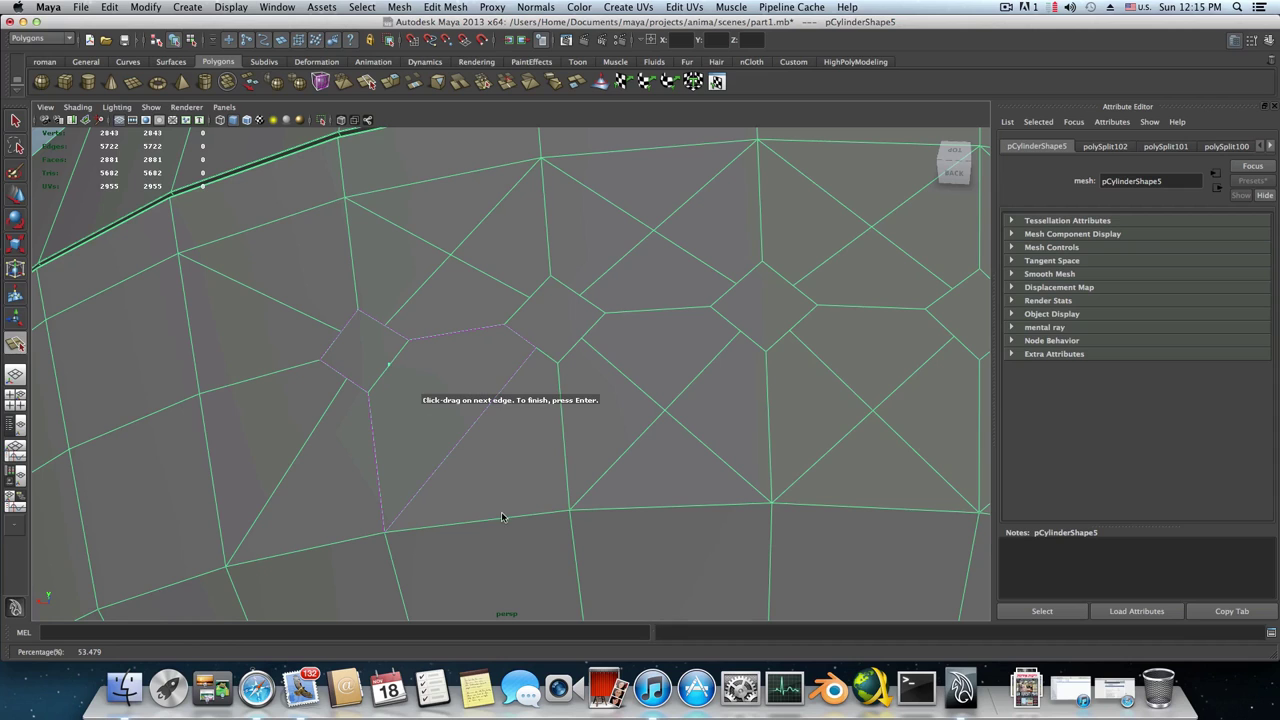
{"action": "left_click", "coordinate": [569, 510]}
{"action": "key", "text": "Return"}
Beside the last diamond, split from the vertex above it to the outer side vertex, and from there to the vertex below it
{"action": "scroll", "coordinate": [452, 416], "scroll_direction": "down", "scroll_amount": 3}
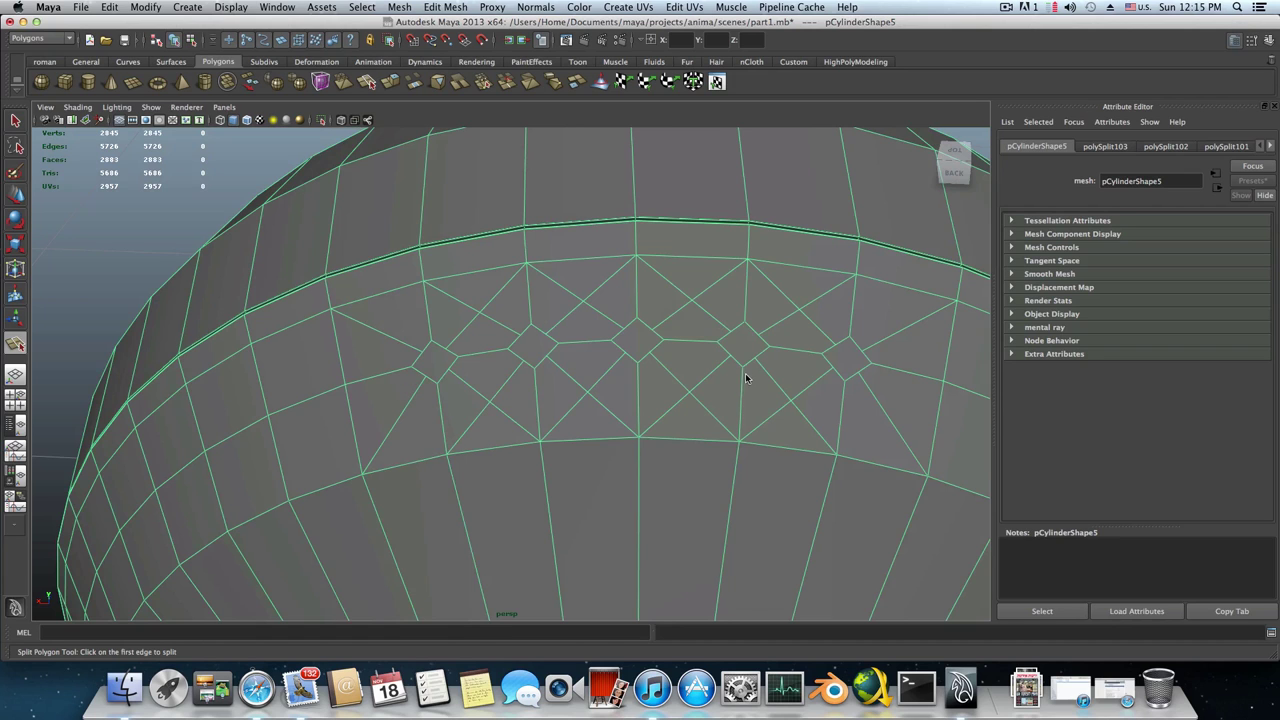
{"action": "left_click_drag", "start_coordinate": [740, 374], "coordinate": [520, 331], "text": "alt"}
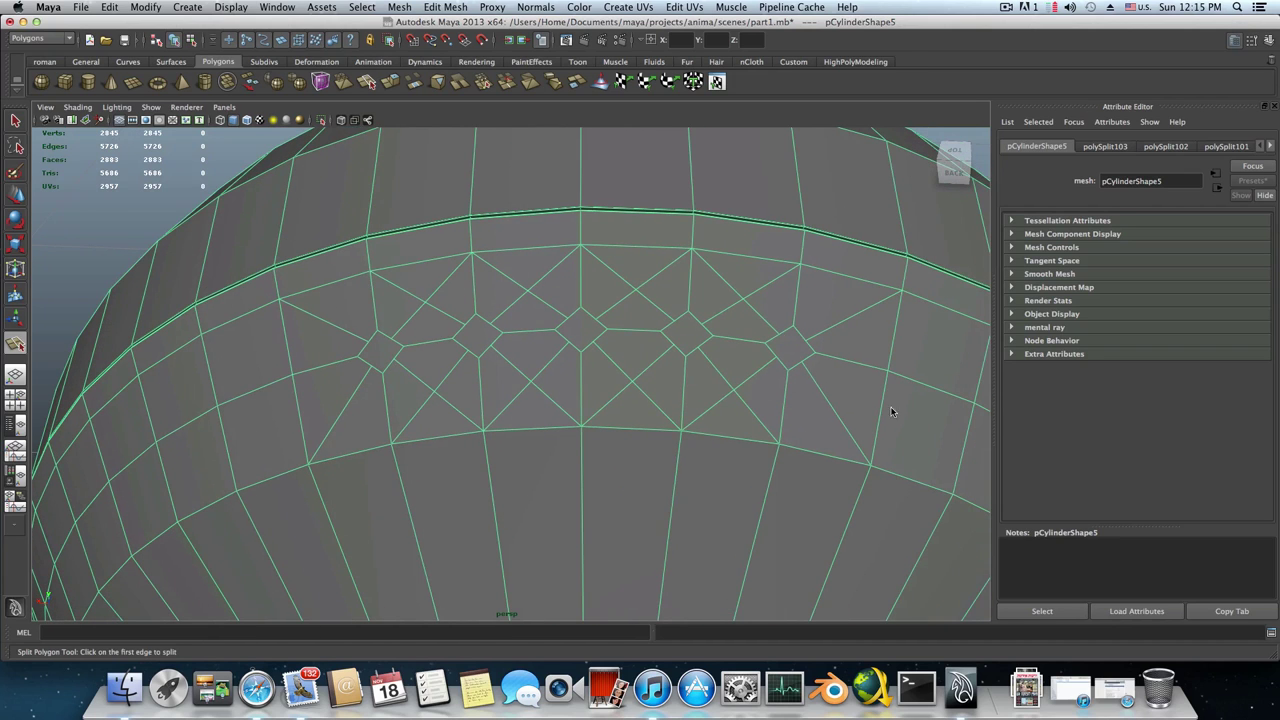
{"action": "left_click_drag", "start_coordinate": [350, 292], "coordinate": [366, 295], "text": "alt"}
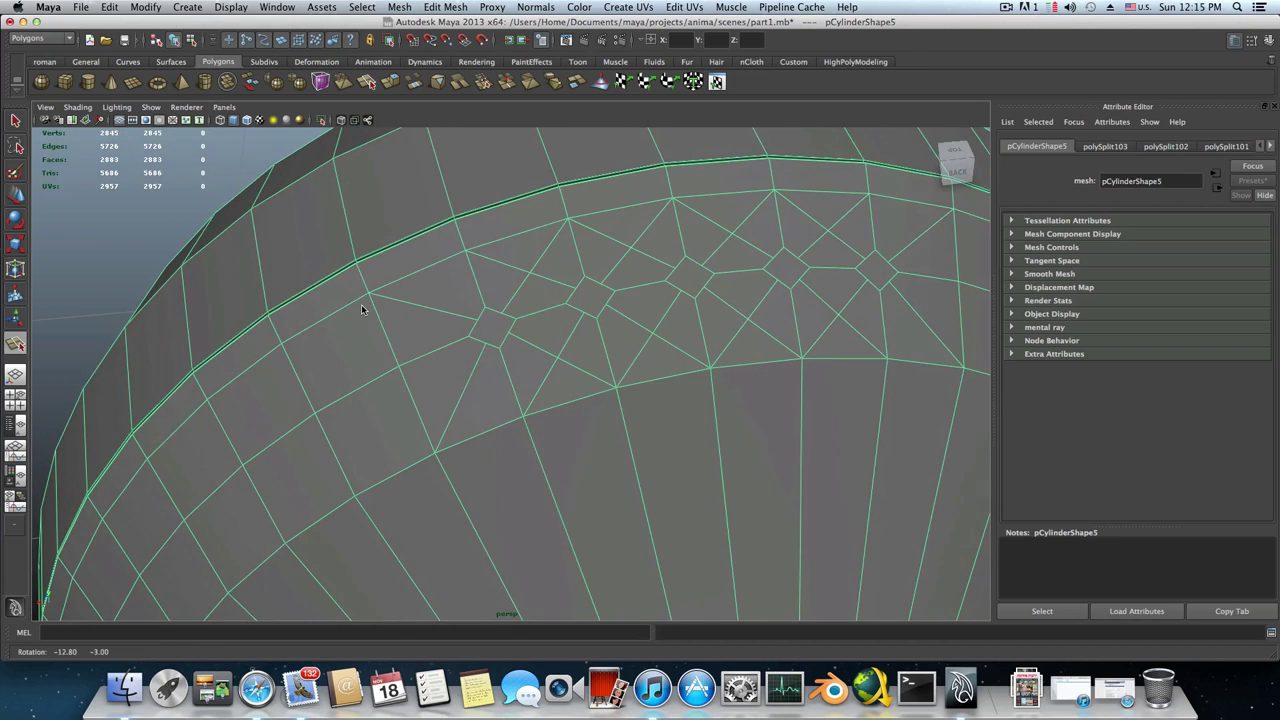
{"action": "left_click", "coordinate": [452, 262]}
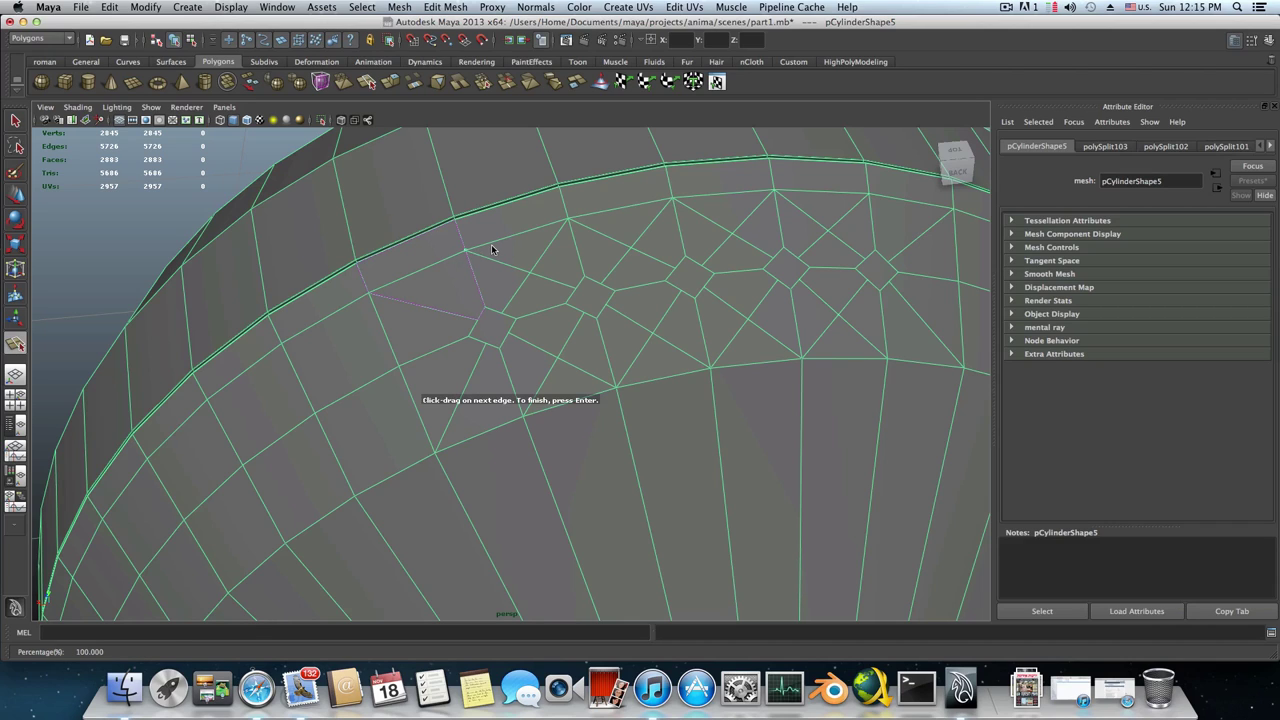
{"action": "left_click_drag", "start_coordinate": [411, 365], "coordinate": [380, 369]}
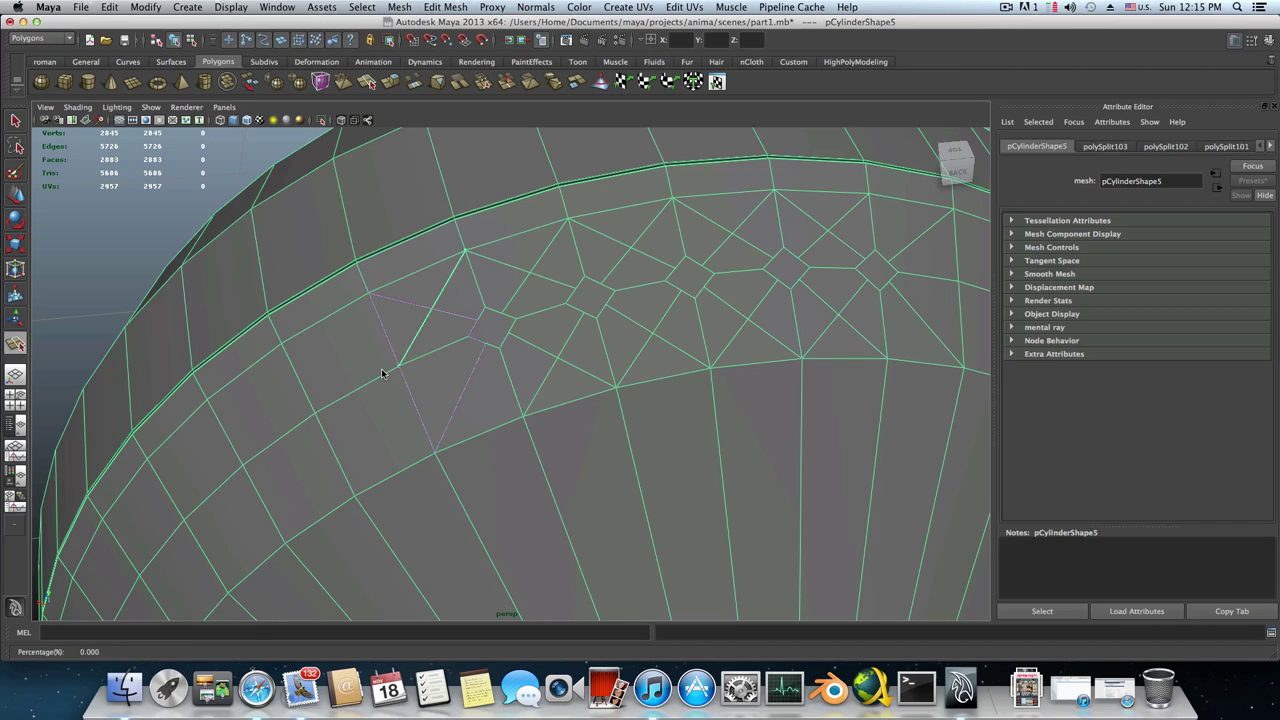
{"action": "key", "text": "Return"}
{"action": "left_click", "coordinate": [397, 366]}
{"action": "left_click", "coordinate": [551, 423]}
{"action": "key", "text": "Return"}
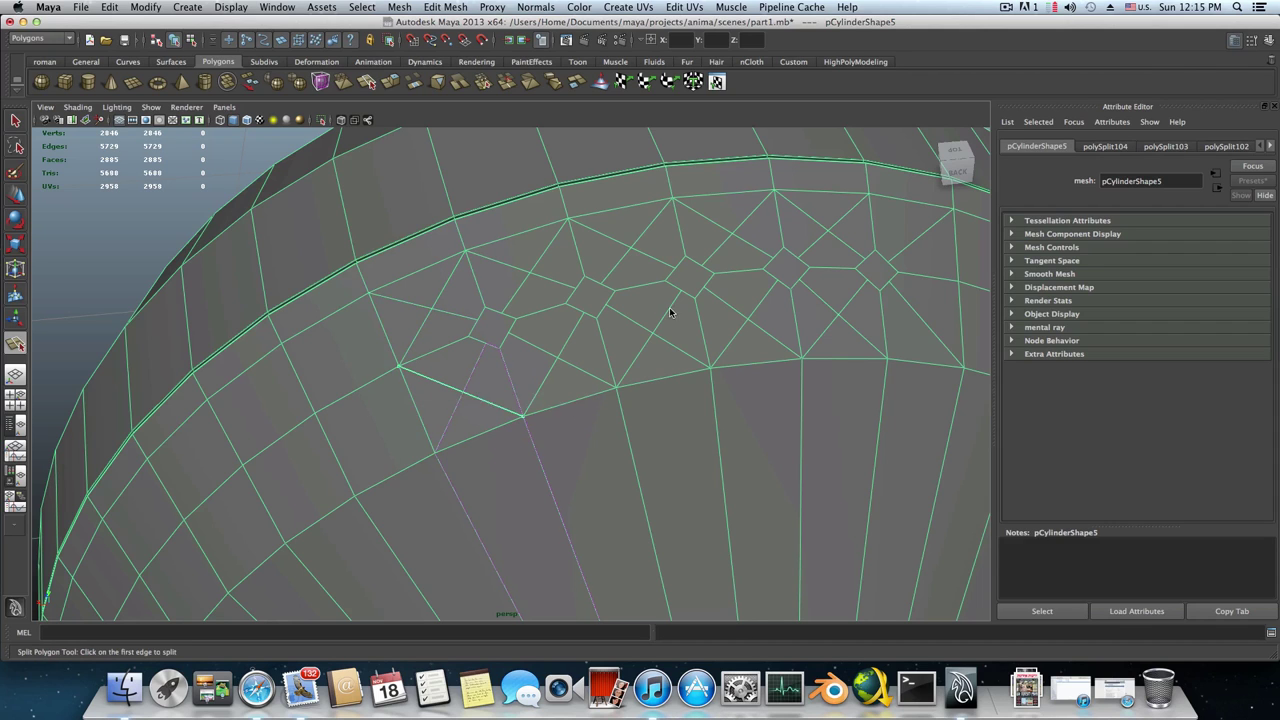
At the row's opposite end, split from the vertices above and below the first diamond to the outer side vertex
{"action": "left_click_drag", "start_coordinate": [680, 309], "coordinate": [404, 283], "text": "alt"}
{"action": "left_click", "coordinate": [390, 267]}
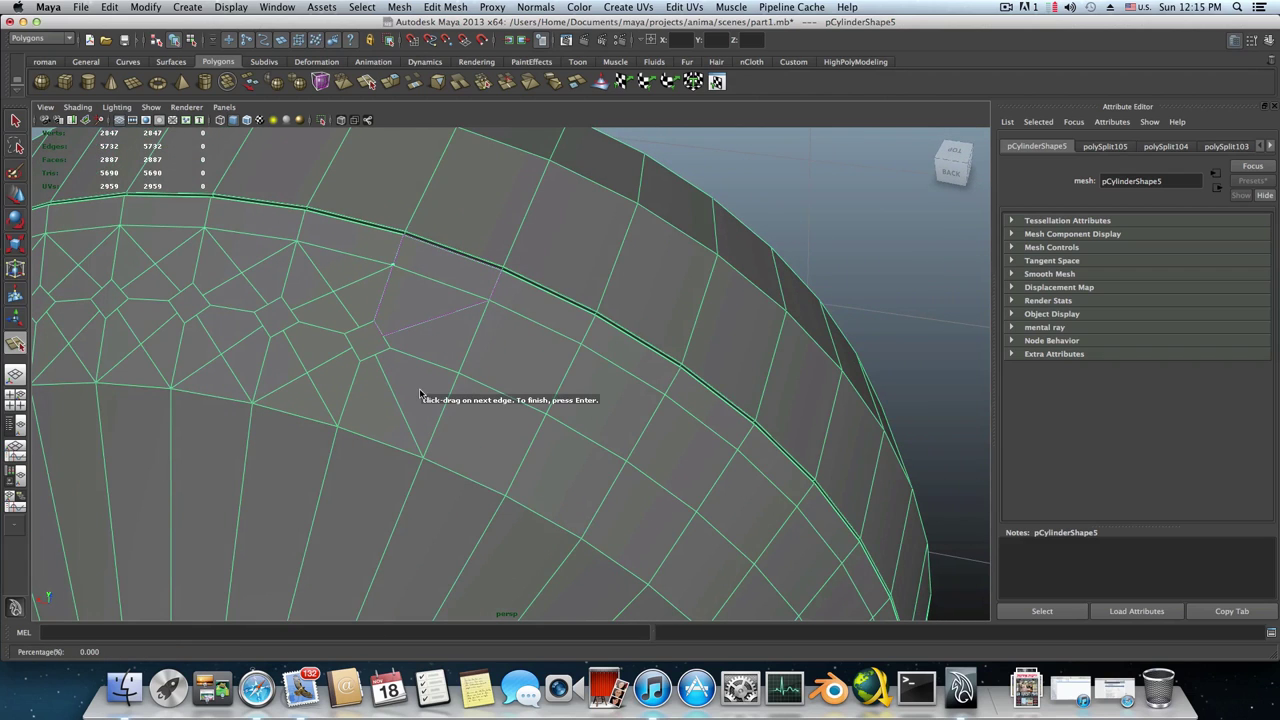
{"action": "left_click_drag", "start_coordinate": [455, 374], "coordinate": [466, 378]}
{"action": "key", "text": "Return"}
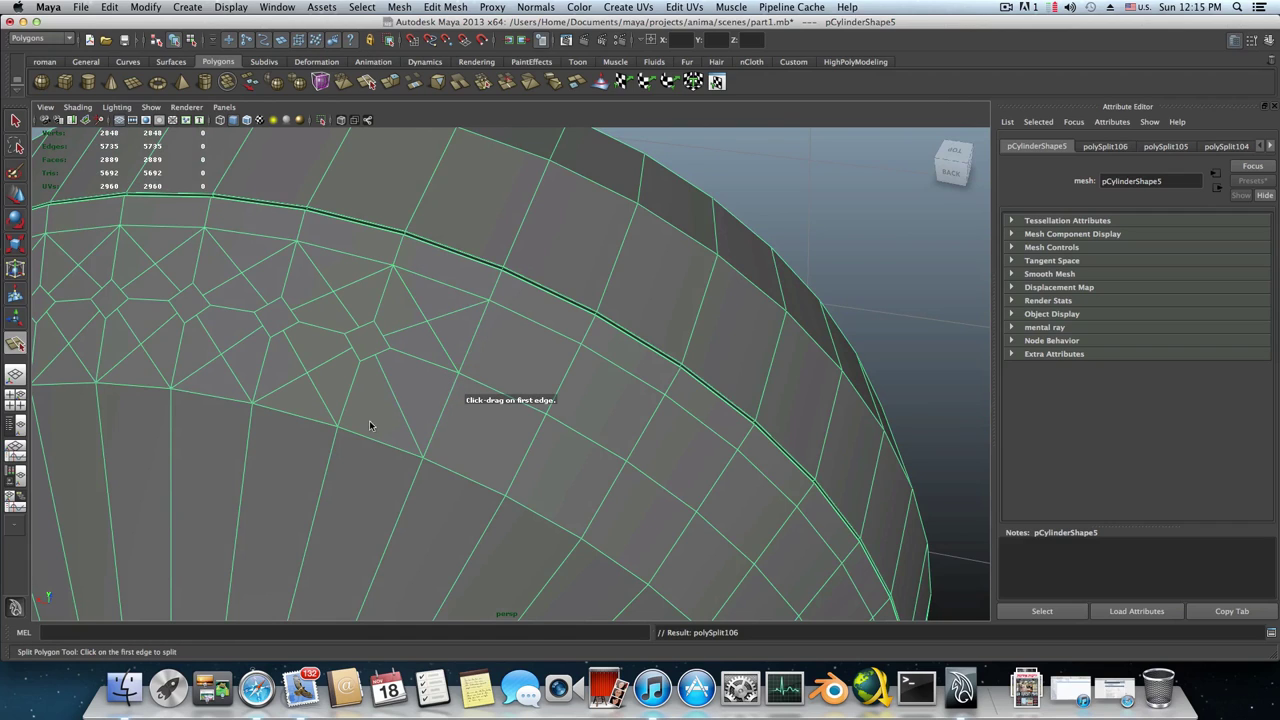
{"action": "left_click_drag", "start_coordinate": [352, 435], "coordinate": [337, 426]}
{"action": "left_click_drag", "start_coordinate": [446, 375], "coordinate": [471, 374]}
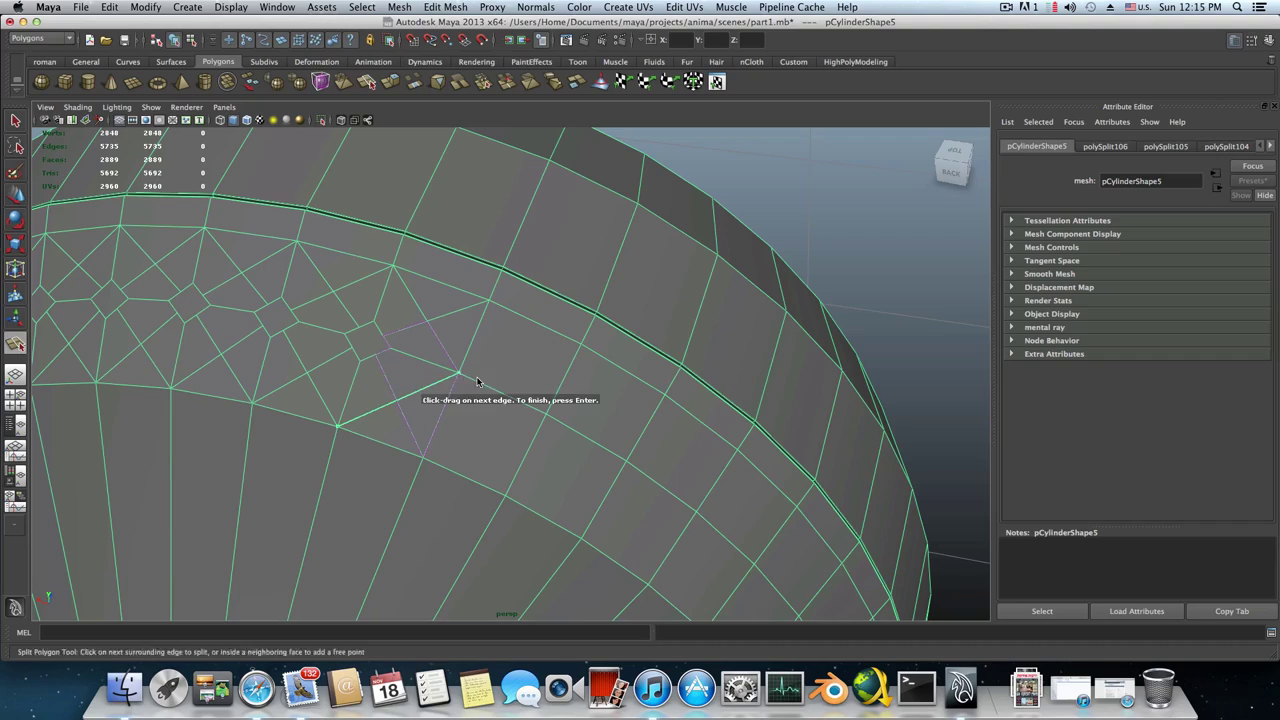
{"action": "key", "text": "Return"}
Preview the earphone mesh smoothed, deselect it to check the surface without wireframe, and reselect it
{"action": "left_click_drag", "start_coordinate": [366, 314], "coordinate": [541, 368], "text": "alt"}
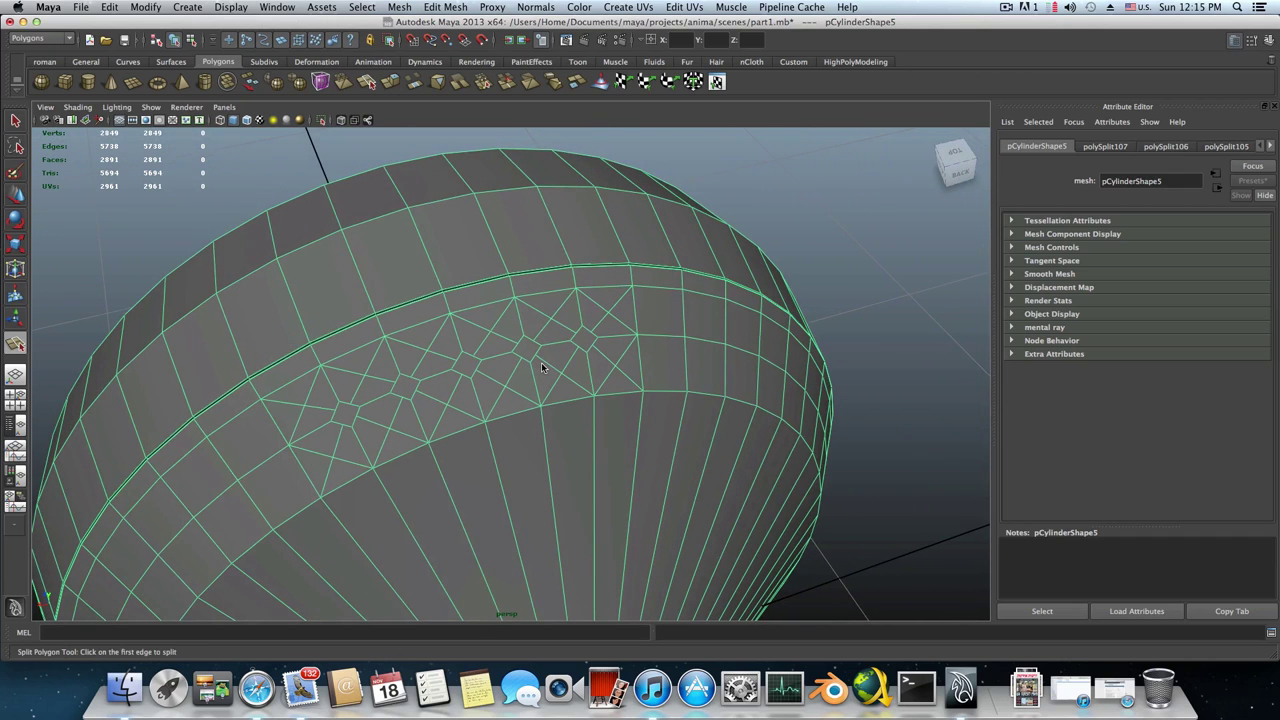
{"action": "key", "text": "3"}
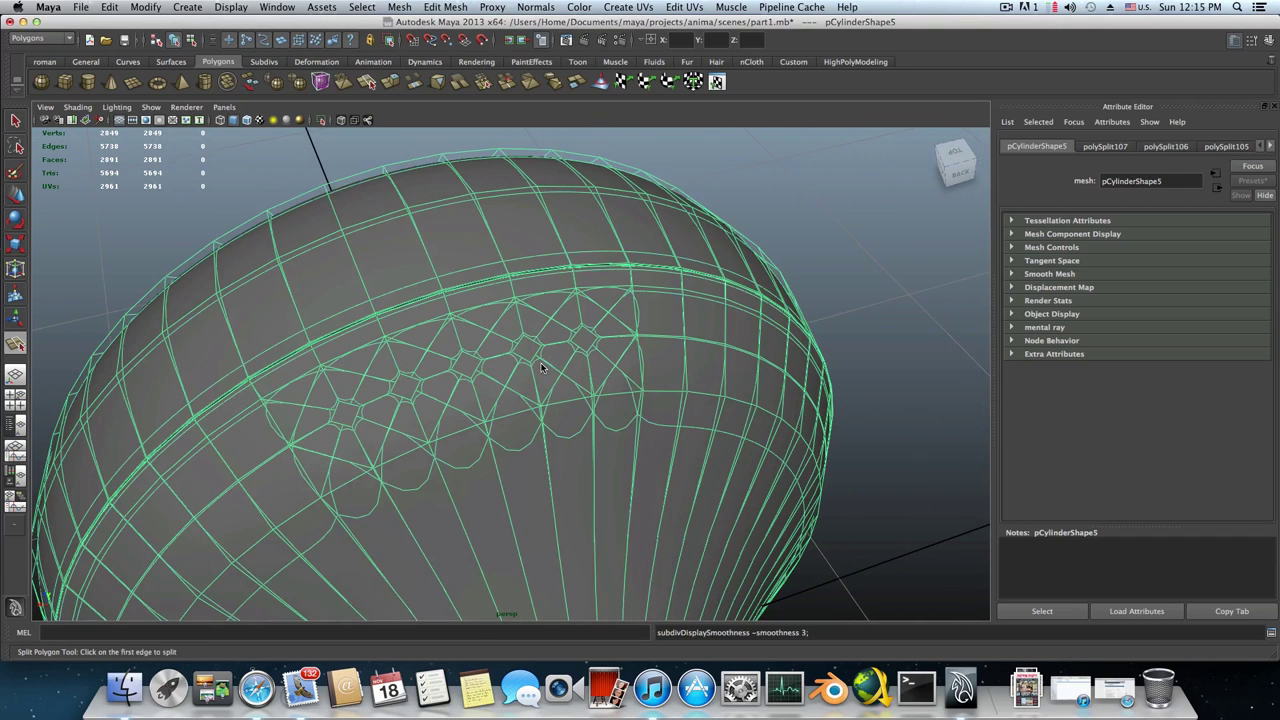
{"action": "key", "text": "F8"}
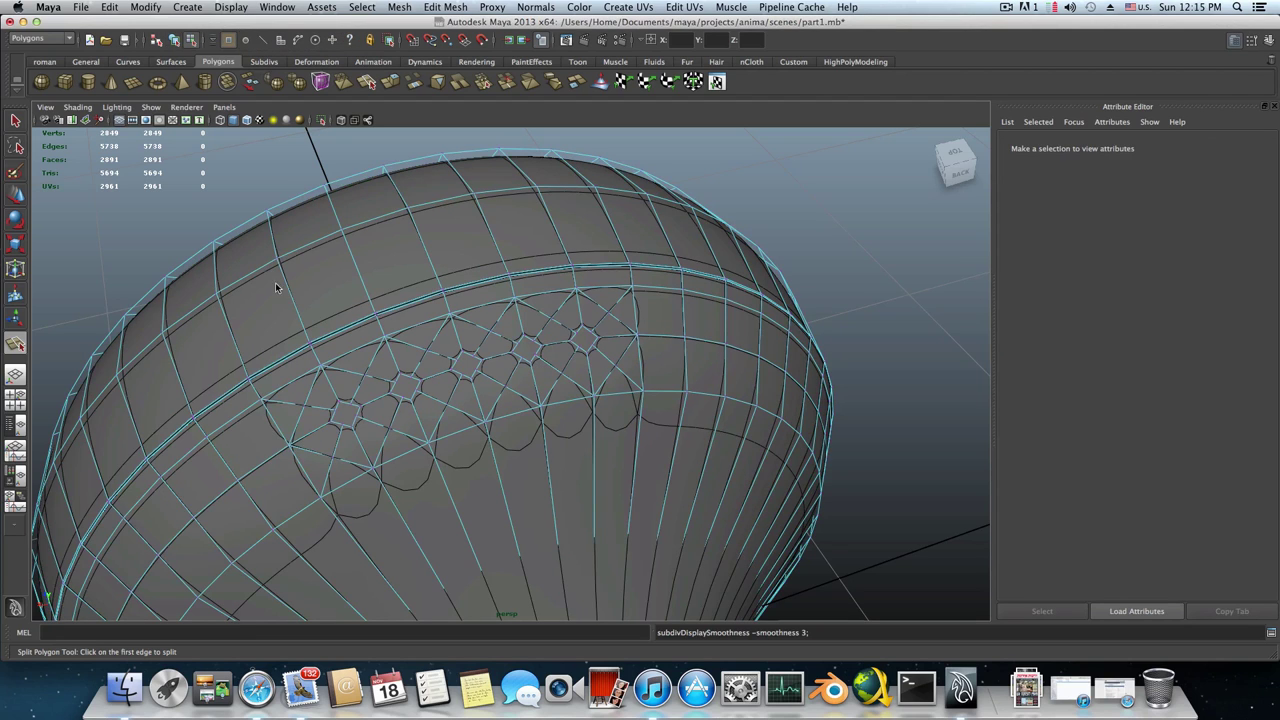
{"action": "key", "text": "F8"}
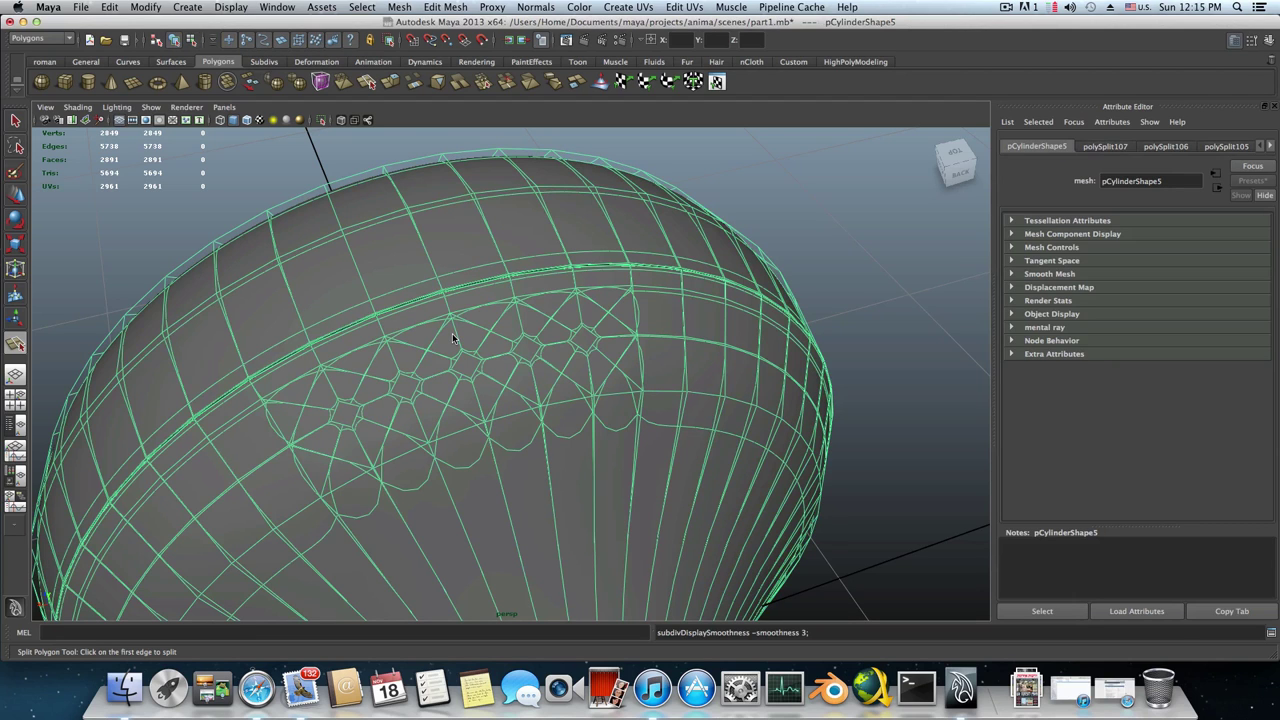
{"action": "key", "text": "q"}
{"action": "left_click", "coordinate": [140, 225]}
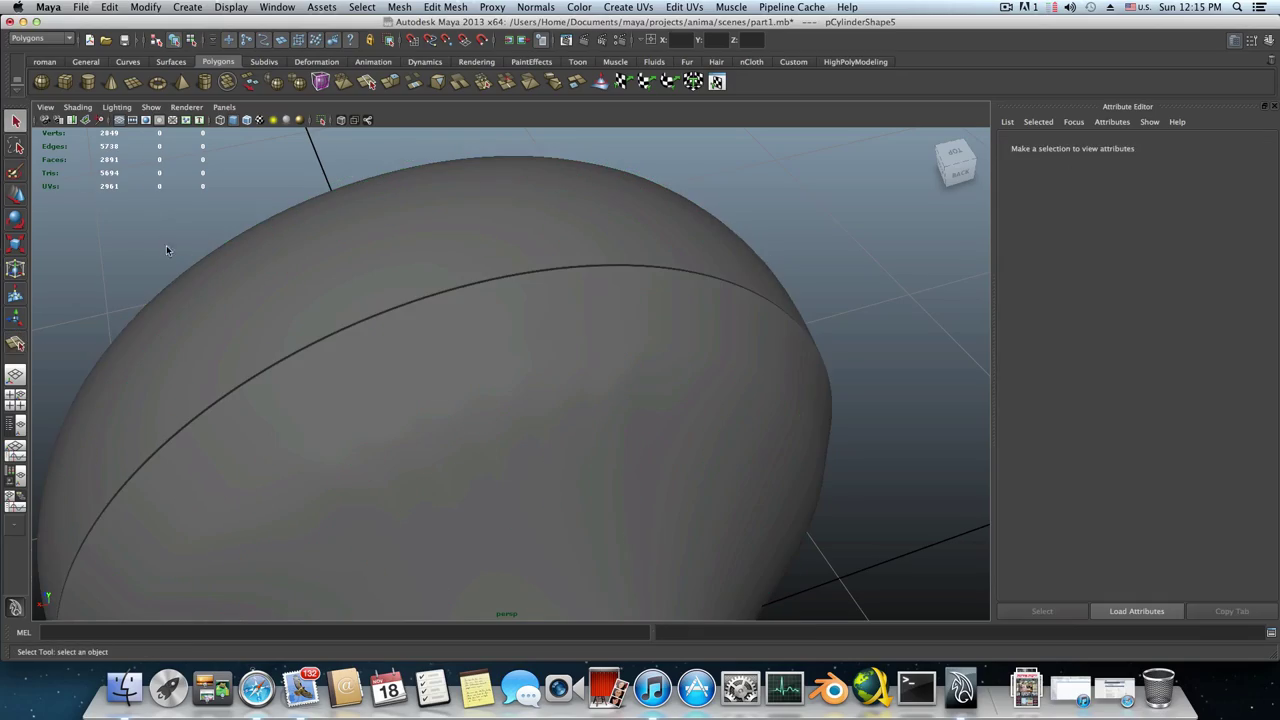
{"action": "left_click", "coordinate": [224, 323]}
{"action": "left_click_drag", "start_coordinate": [228, 323], "coordinate": [343, 354], "text": "alt"}
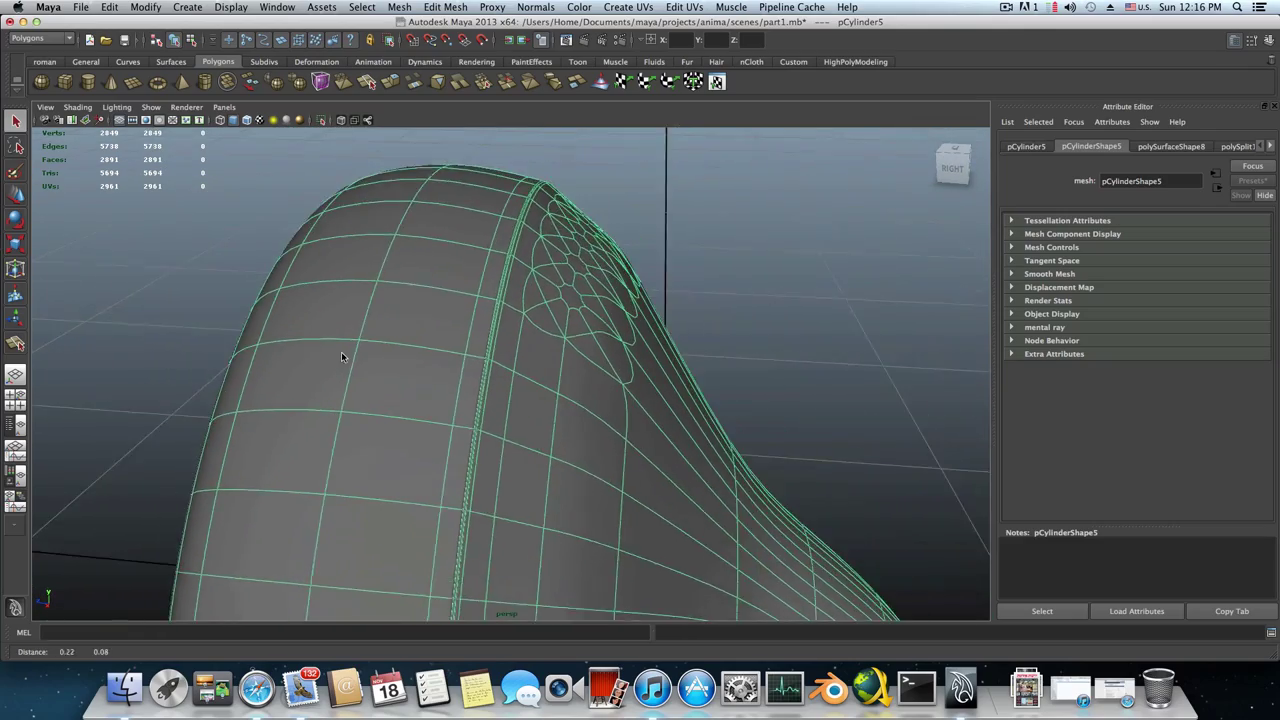
Examine the smoothed curvature around the row of diamonds from both sides of the earphone
{"action": "right_click_drag", "start_coordinate": [343, 354], "coordinate": [513, 369], "text": "alt"}
{"action": "right_click_drag", "start_coordinate": [591, 357], "coordinate": [422, 340], "text": "alt"}
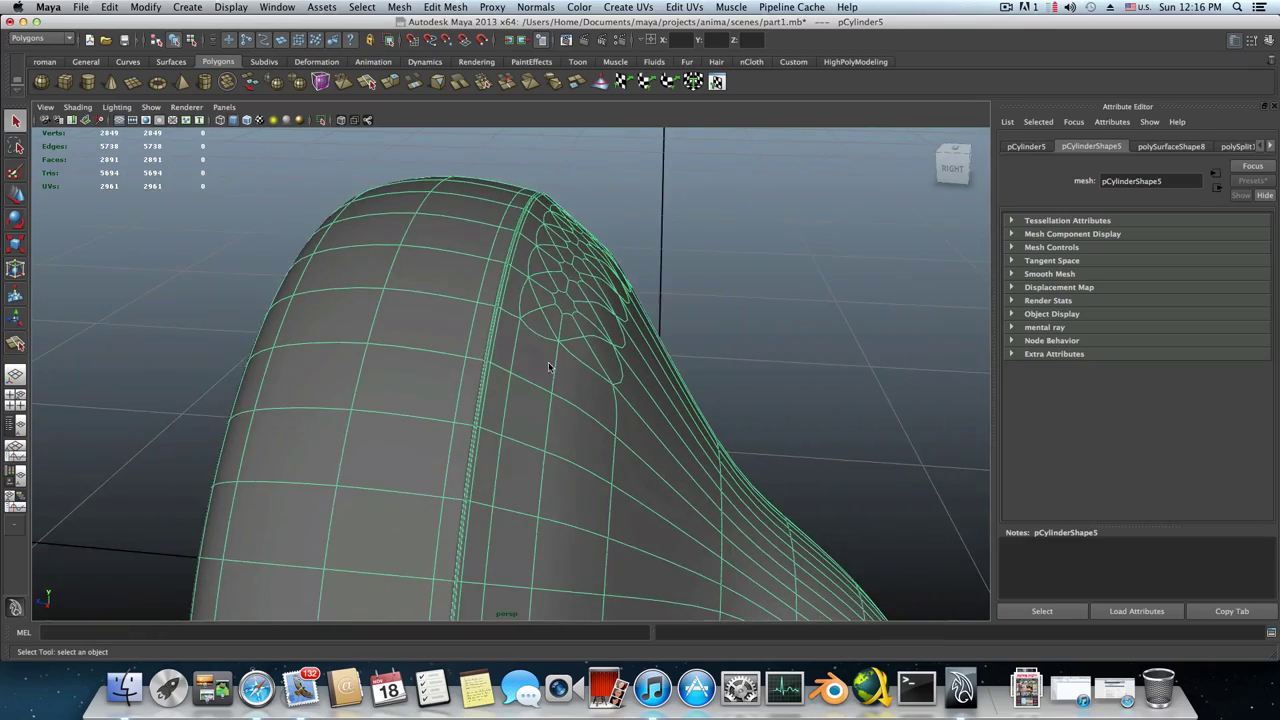
{"action": "middle_click_drag", "start_coordinate": [551, 363], "coordinate": [440, 405], "text": "alt"}
{"action": "left_click_drag", "start_coordinate": [440, 405], "coordinate": [367, 389], "text": "alt"}
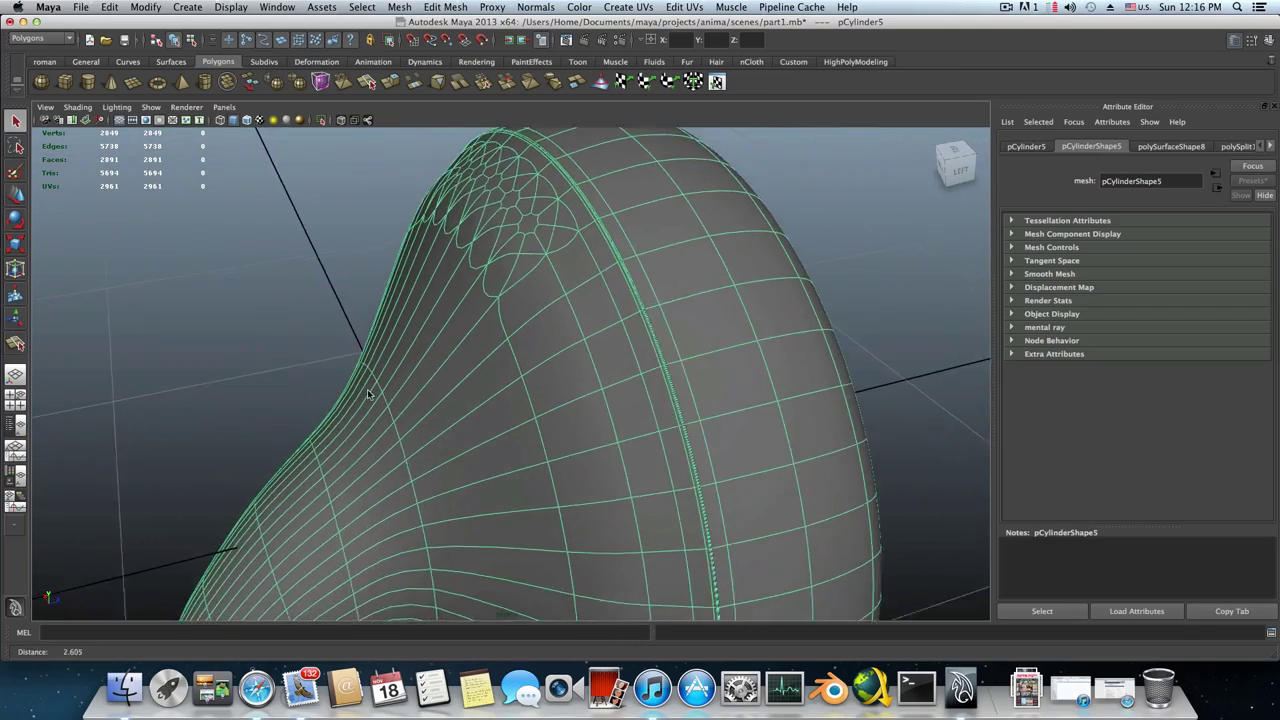
{"action": "middle_click_drag", "start_coordinate": [367, 389], "coordinate": [394, 461], "text": "alt"}
{"action": "left_click_drag", "start_coordinate": [394, 461], "coordinate": [563, 397], "text": "alt"}
{"action": "left_click_drag", "start_coordinate": [573, 340], "coordinate": [416, 368], "text": "alt"}
{"action": "left_click_drag", "start_coordinate": [344, 327], "coordinate": [421, 378], "text": "alt"}
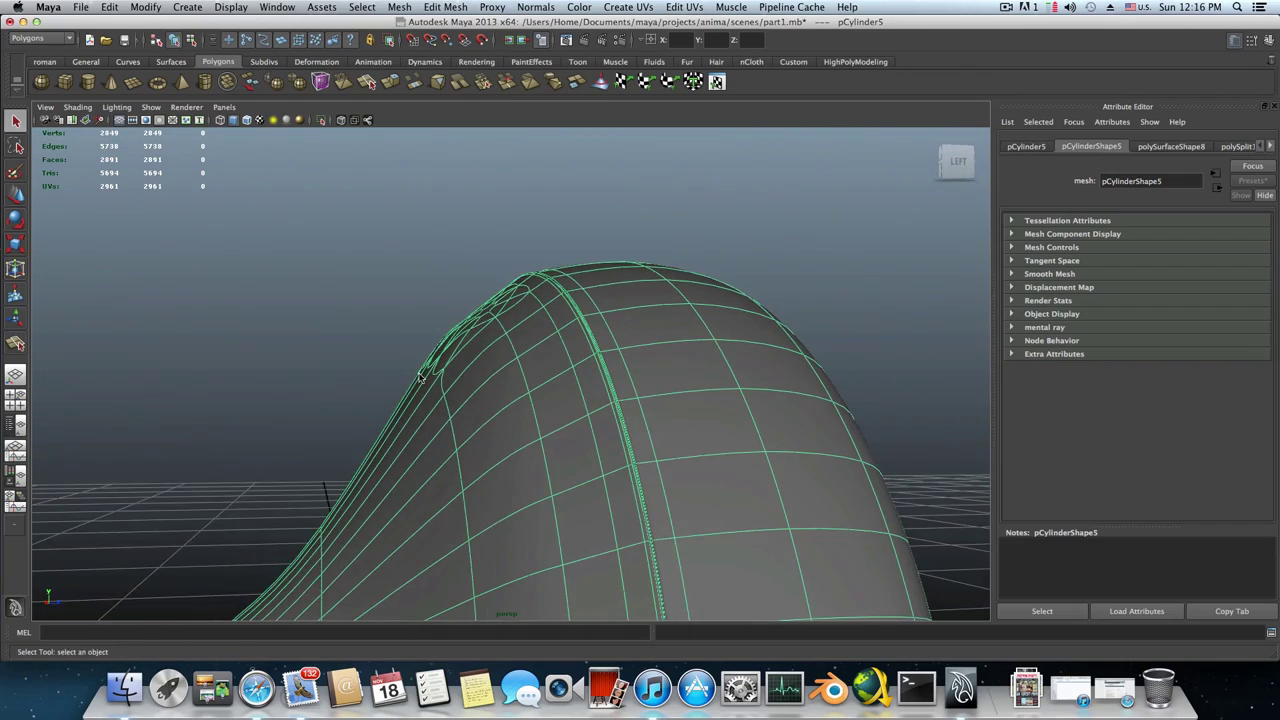
{"action": "left_click_drag", "start_coordinate": [539, 566], "coordinate": [496, 398], "text": "alt"}
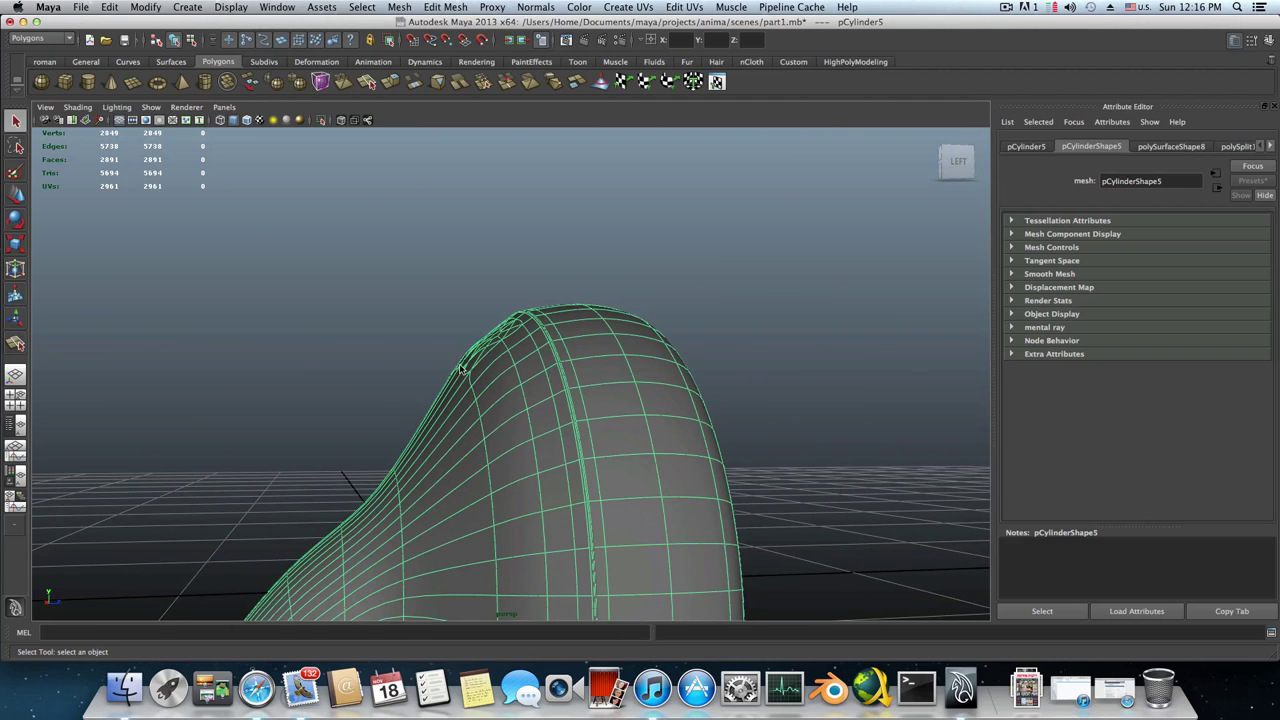
{"action": "left_click_drag", "start_coordinate": [460, 368], "coordinate": [446, 386], "text": "alt"}
{"action": "right_click_drag", "start_coordinate": [446, 386], "coordinate": [651, 417], "text": "alt"}
{"action": "middle_click_drag", "start_coordinate": [486, 388], "coordinate": [493, 400], "text": "alt"}
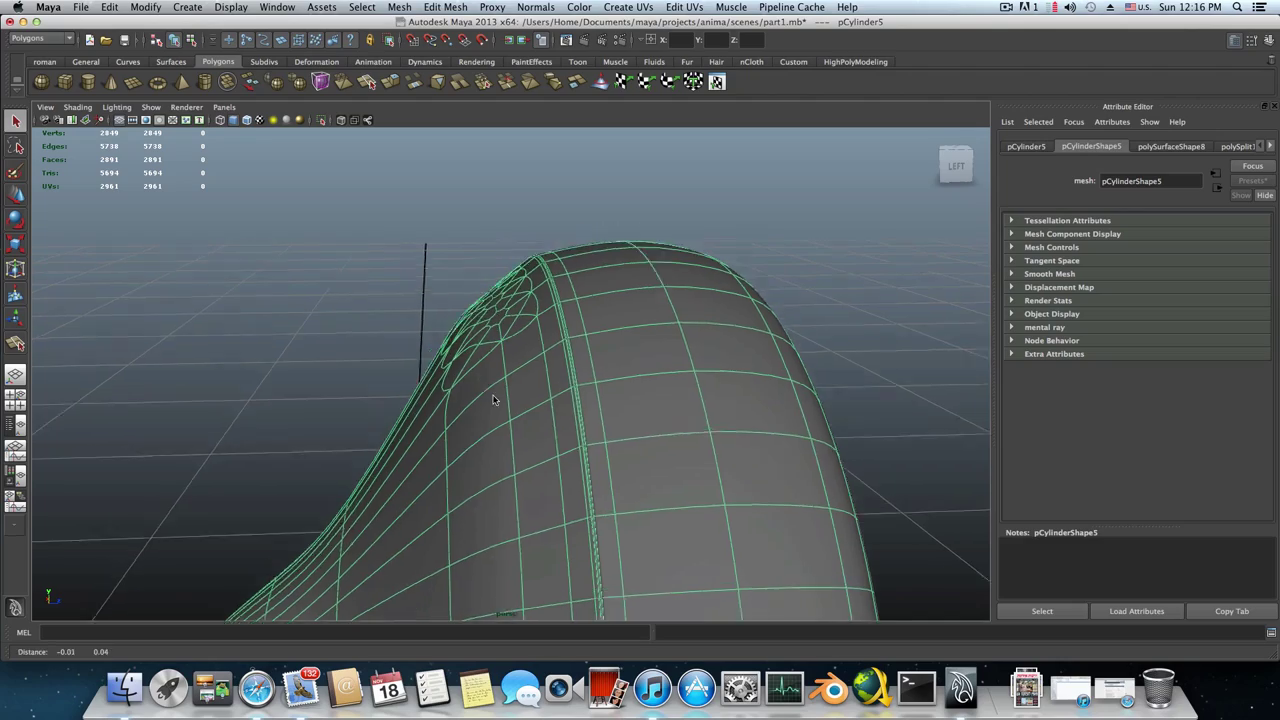
{"action": "left_click_drag", "start_coordinate": [493, 400], "coordinate": [343, 384], "text": "alt"}
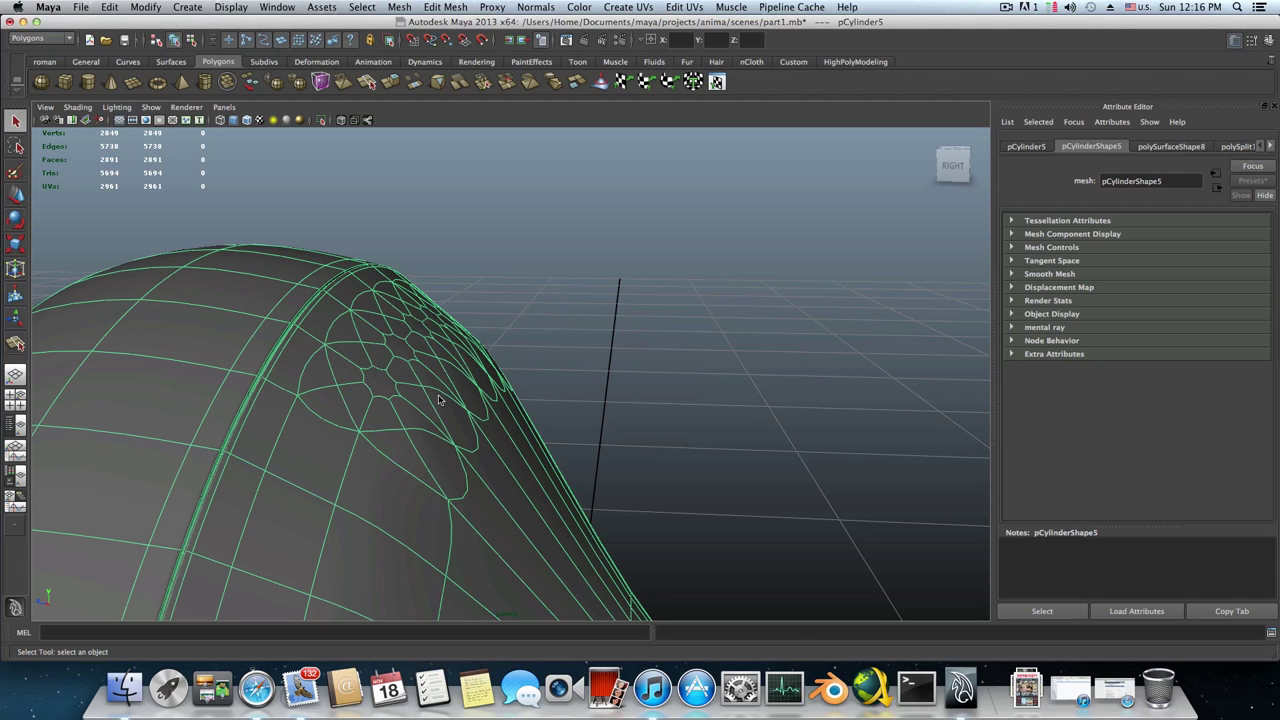
Return the mesh to its unsmoothed display and examine the diamonds and surrounding cuts from both sides
{"action": "key", "text": "1"}
{"action": "left_click_drag", "start_coordinate": [458, 405], "coordinate": [277, 404], "text": "alt"}
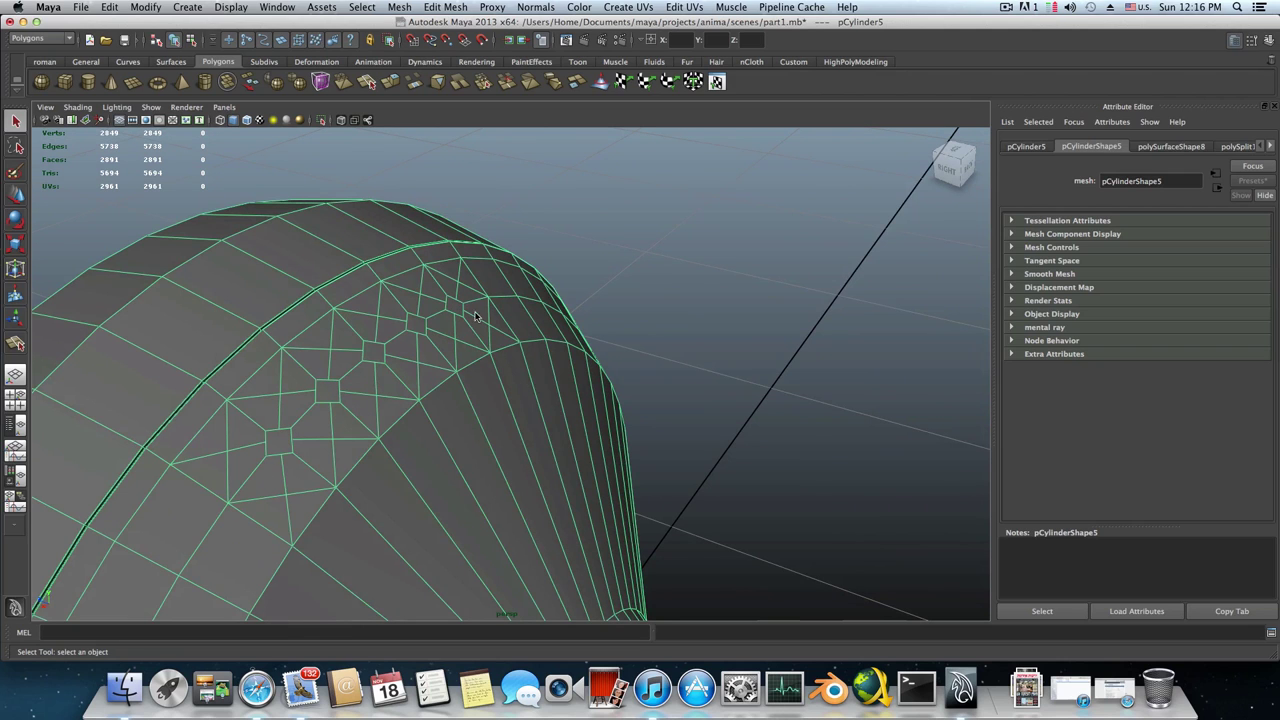
{"action": "left_click_drag", "start_coordinate": [381, 396], "coordinate": [472, 376], "text": "alt"}
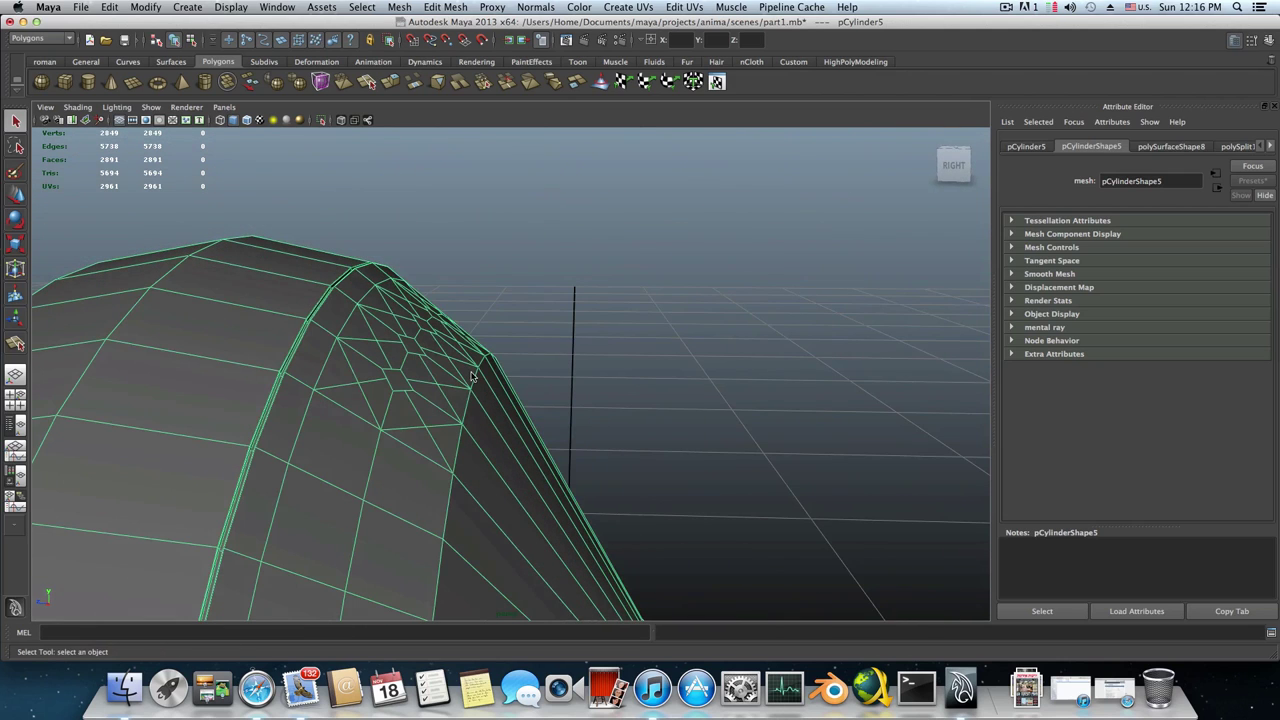
{"action": "left_click_drag", "start_coordinate": [510, 415], "coordinate": [294, 425], "text": "alt"}
{"action": "right_click_drag", "start_coordinate": [294, 425], "coordinate": [500, 414], "text": "alt"}
{"action": "middle_click_drag", "start_coordinate": [500, 414], "coordinate": [510, 563], "text": "alt"}
{"action": "left_click_drag", "start_coordinate": [510, 563], "coordinate": [443, 523], "text": "alt"}
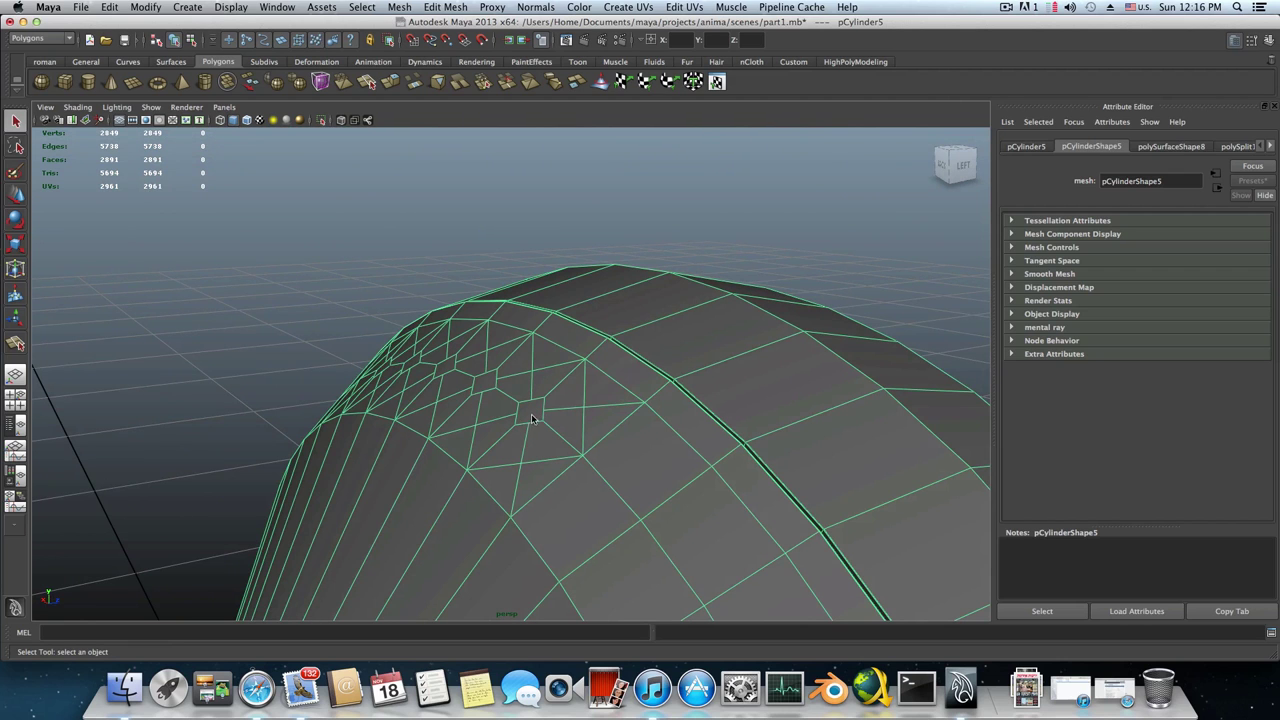
{"action": "left_click_drag", "start_coordinate": [528, 422], "coordinate": [568, 384], "text": "alt"}
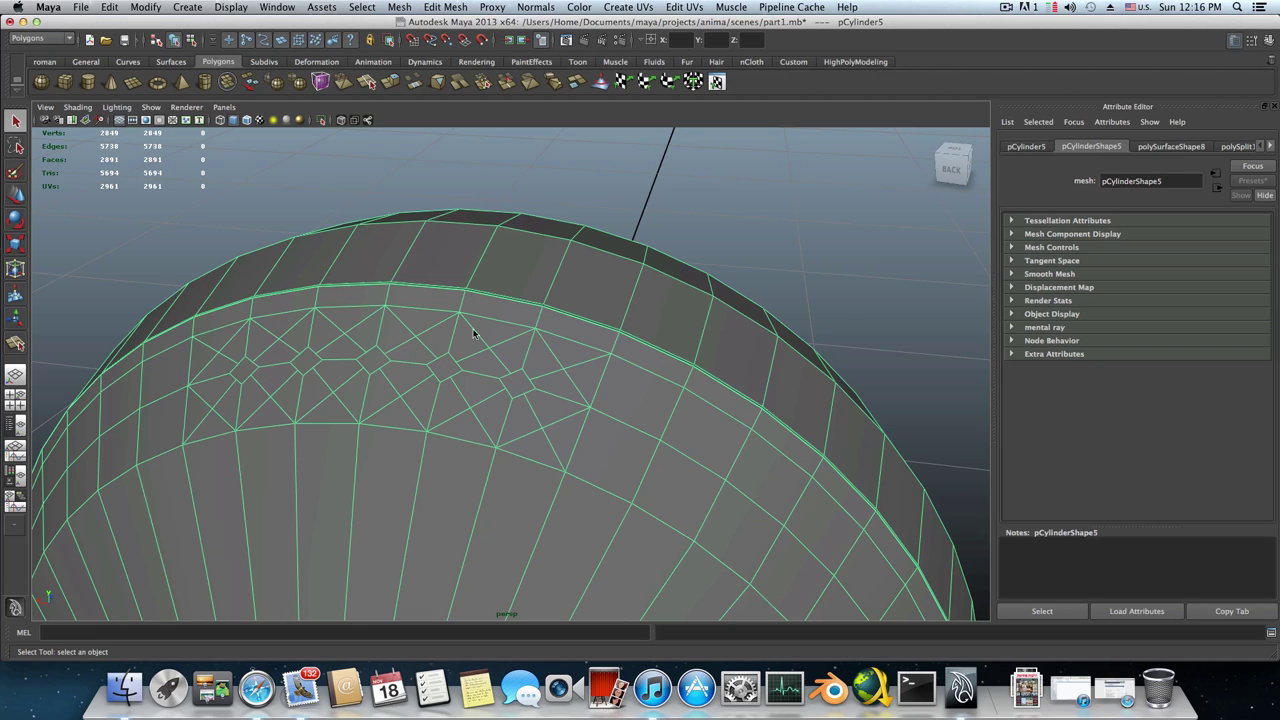
{"action": "left_click_drag", "start_coordinate": [472, 376], "coordinate": [530, 412], "text": "alt"}
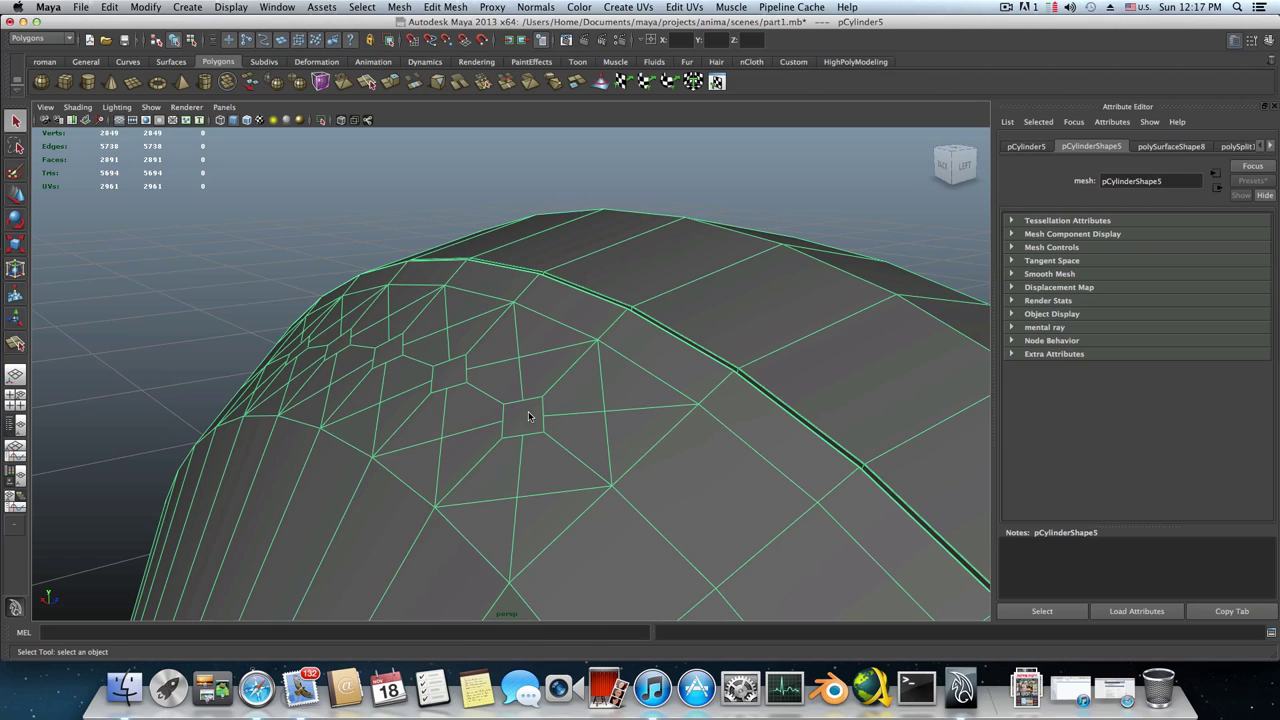
Select the five diamond faces along the row on the earphone's back and delete them to open holes
{"action": "right_click_drag", "start_coordinate": [530, 417], "coordinate": [548, 445]}
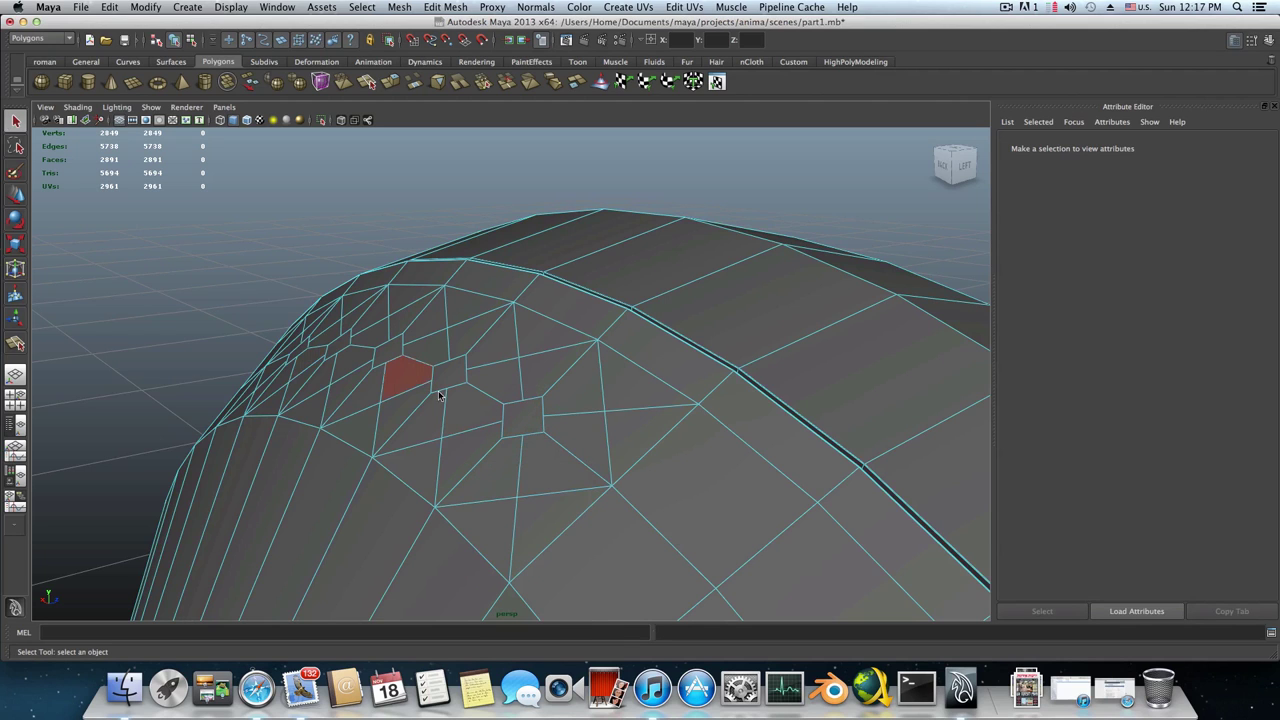
{"action": "left_click", "coordinate": [514, 421]}
{"action": "left_click", "coordinate": [443, 372], "text": "shift"}
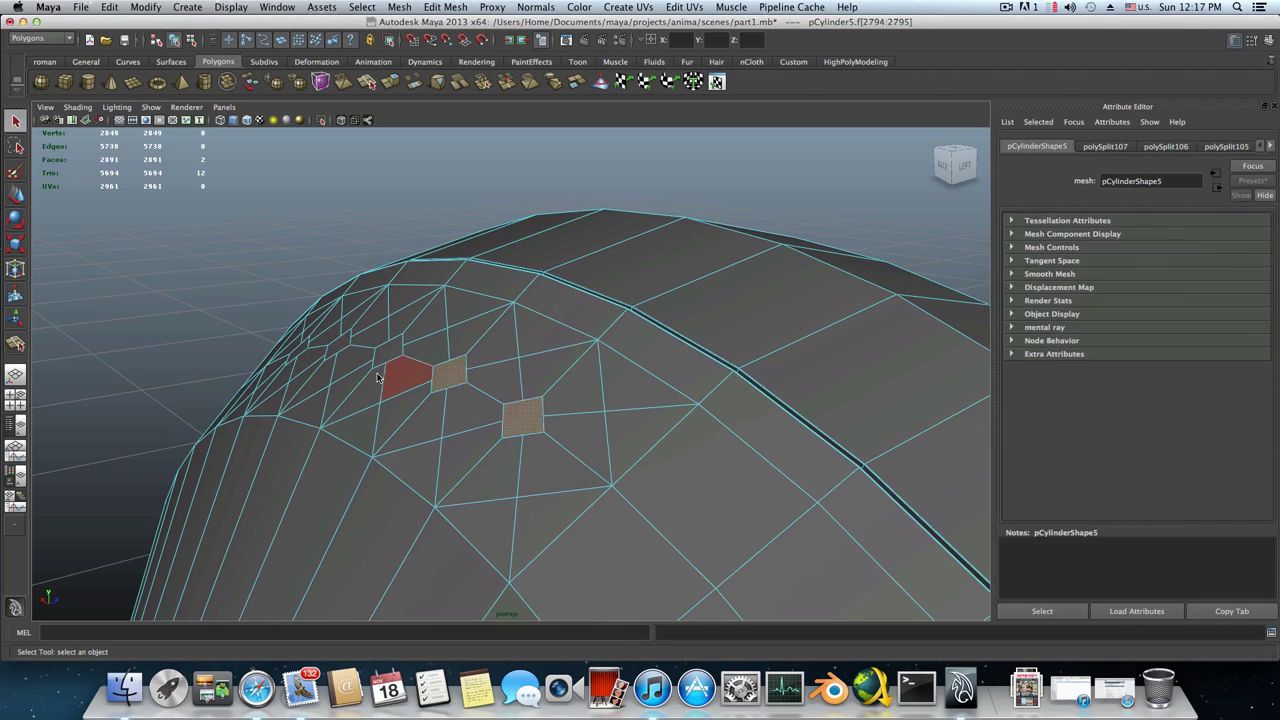
{"action": "left_click_drag", "start_coordinate": [409, 372], "coordinate": [465, 382], "text": "alt"}
{"action": "left_click", "coordinate": [372, 378], "text": "shift"}
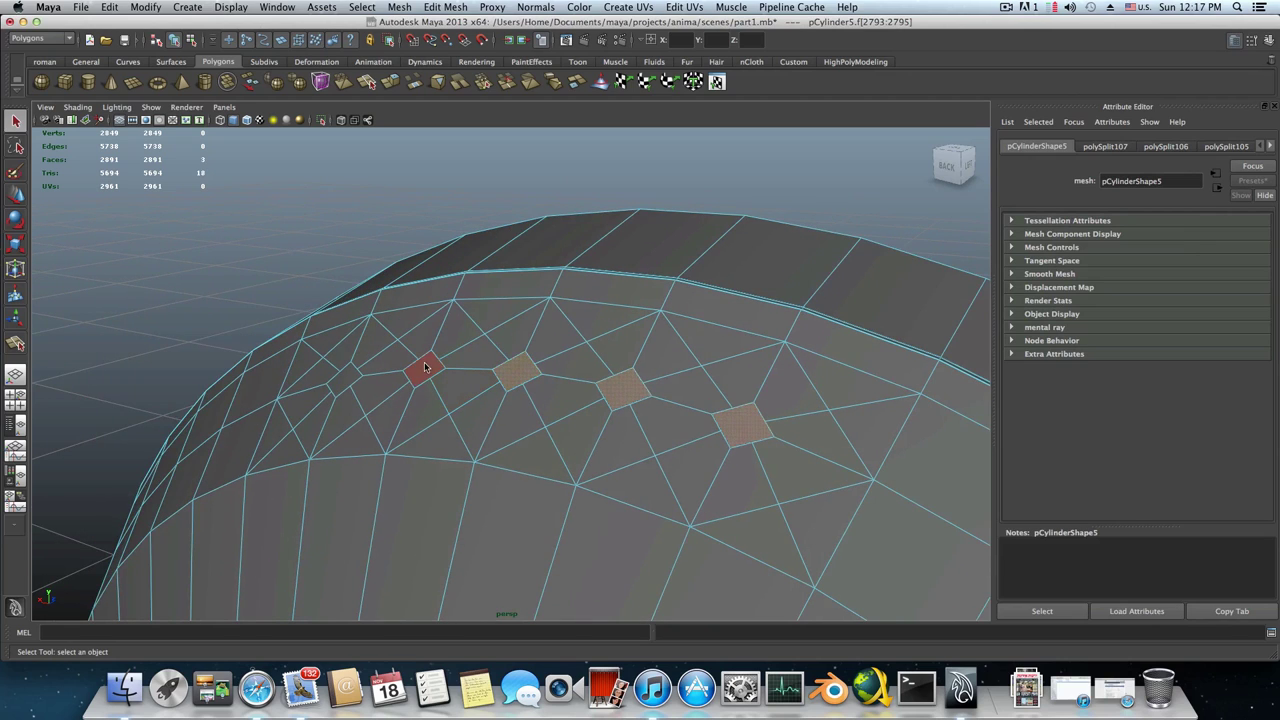
{"action": "left_click", "coordinate": [425, 367], "text": "shift"}
{"action": "left_click", "coordinate": [343, 372], "text": "shift"}
{"action": "left_click_drag", "start_coordinate": [345, 390], "coordinate": [382, 417], "text": "alt"}
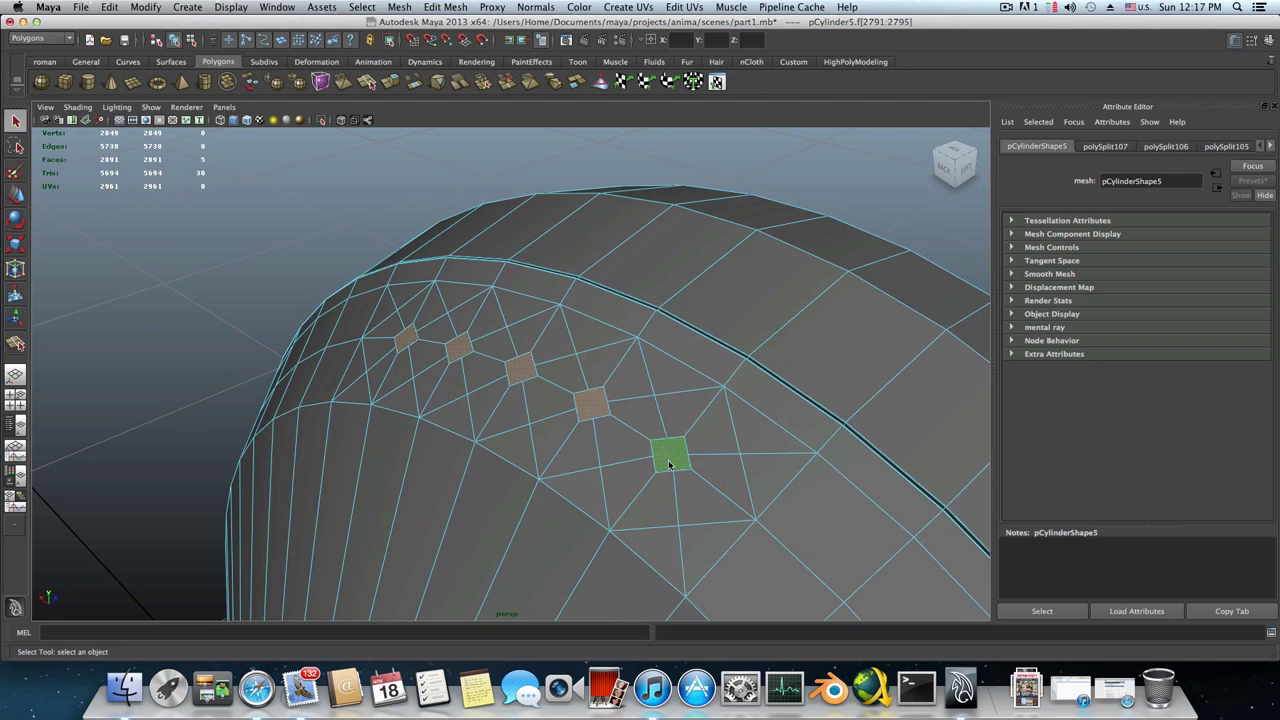
{"action": "key", "text": "Delete"}
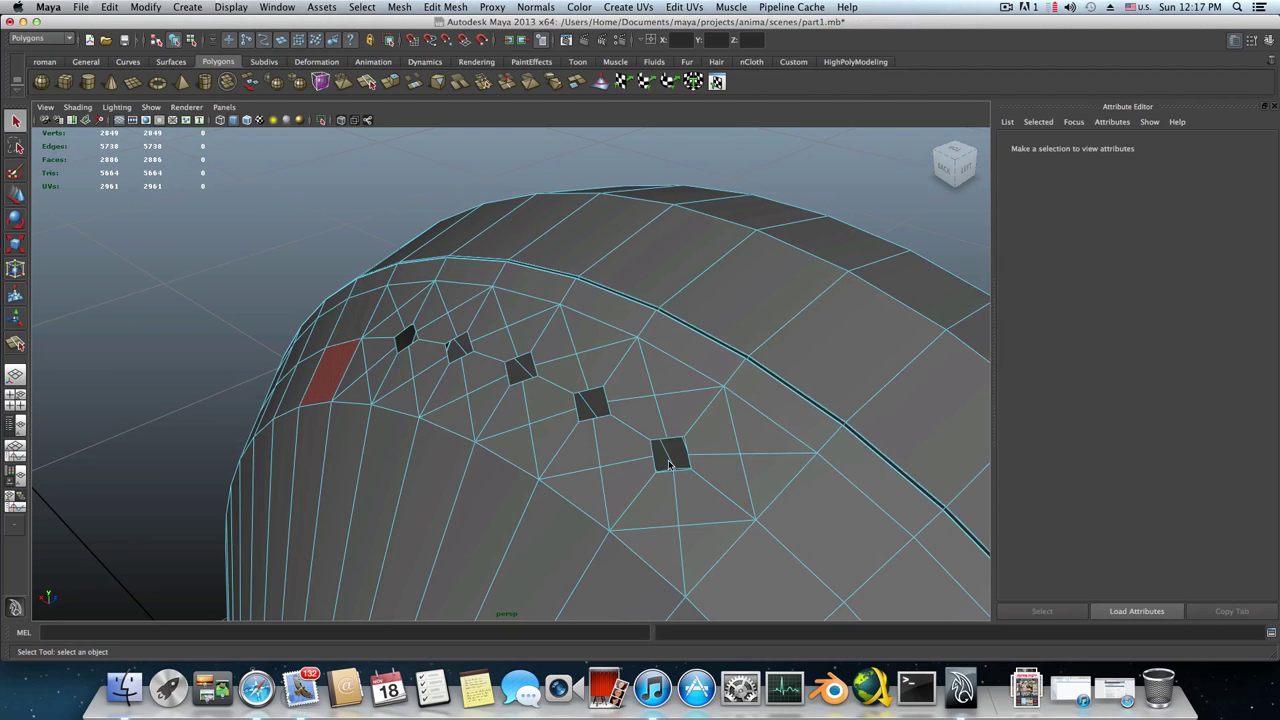
Scale the four mid-side vertices of the rightmost diamond hole, seen from the back, outward to form an octagon
{"action": "left_click_drag", "start_coordinate": [478, 423], "coordinate": [214, 443], "text": "alt"}
{"action": "right_click_drag", "start_coordinate": [214, 443], "coordinate": [751, 504], "text": "alt"}
{"action": "left_click_drag", "start_coordinate": [579, 440], "coordinate": [674, 461], "text": "alt"}
{"action": "right_click_drag", "start_coordinate": [674, 461], "coordinate": [638, 464]}
{"action": "left_click", "coordinate": [597, 446]}
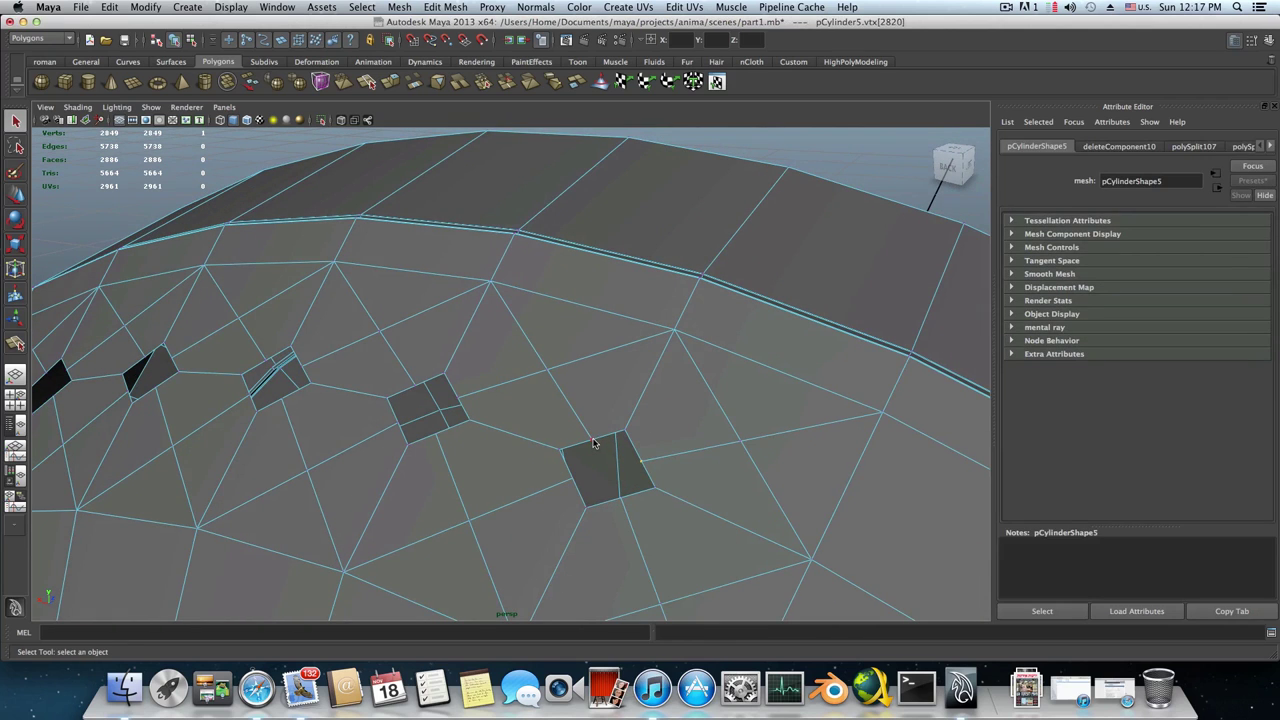
{"action": "left_click", "coordinate": [591, 441], "text": "shift"}
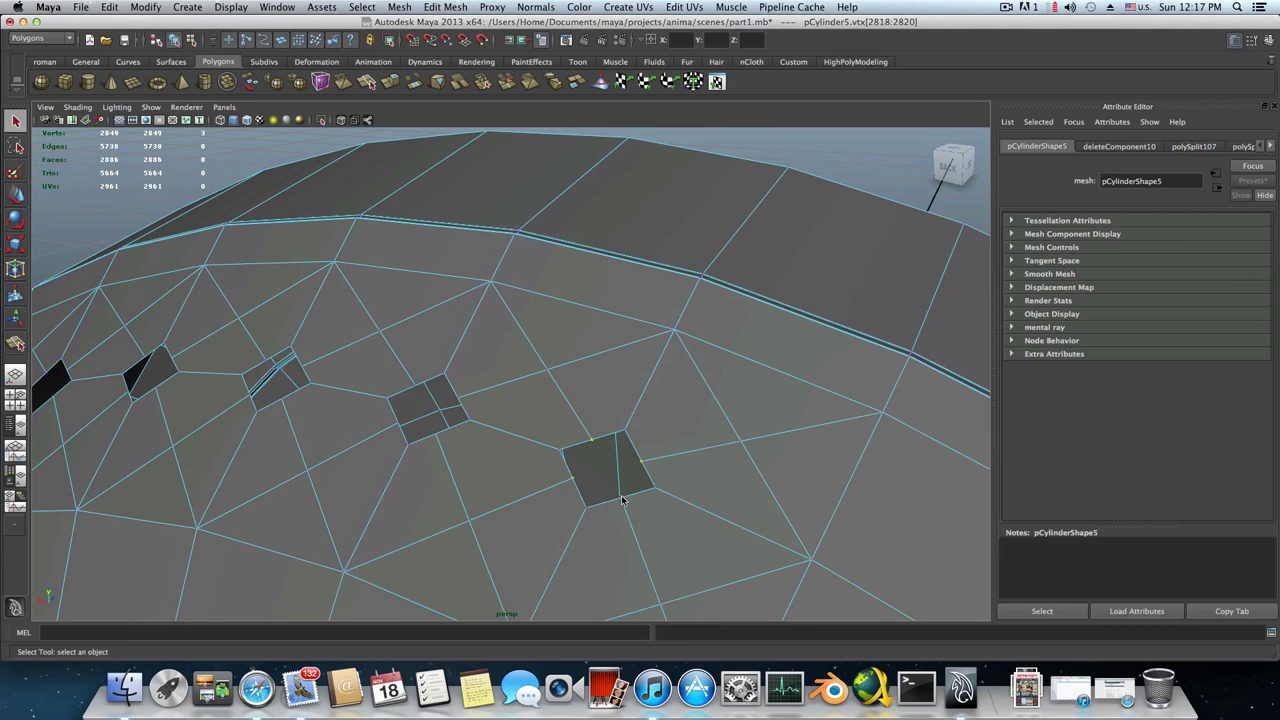
{"action": "left_click_drag", "start_coordinate": [677, 498], "coordinate": [659, 478], "text": "alt"}
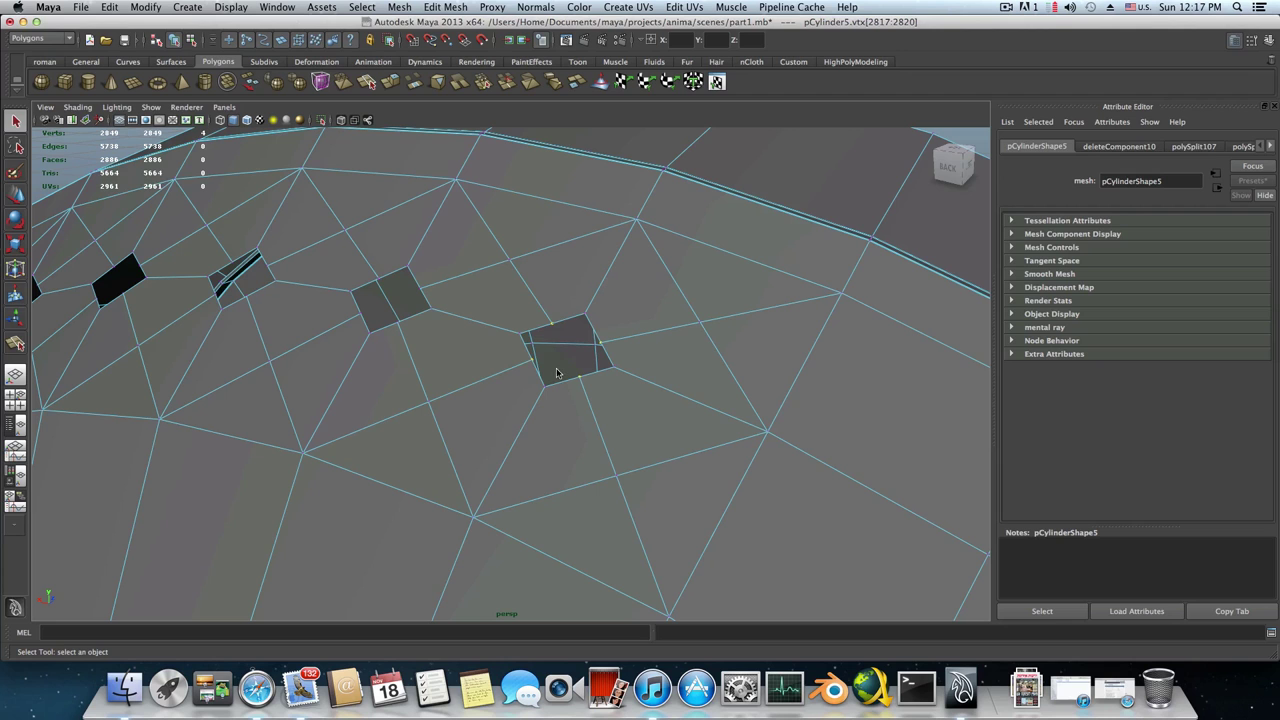
{"action": "right_click_drag", "start_coordinate": [547, 370], "coordinate": [488, 390], "text": "alt"}
{"action": "left_click_drag", "start_coordinate": [488, 390], "coordinate": [511, 403], "text": "alt"}
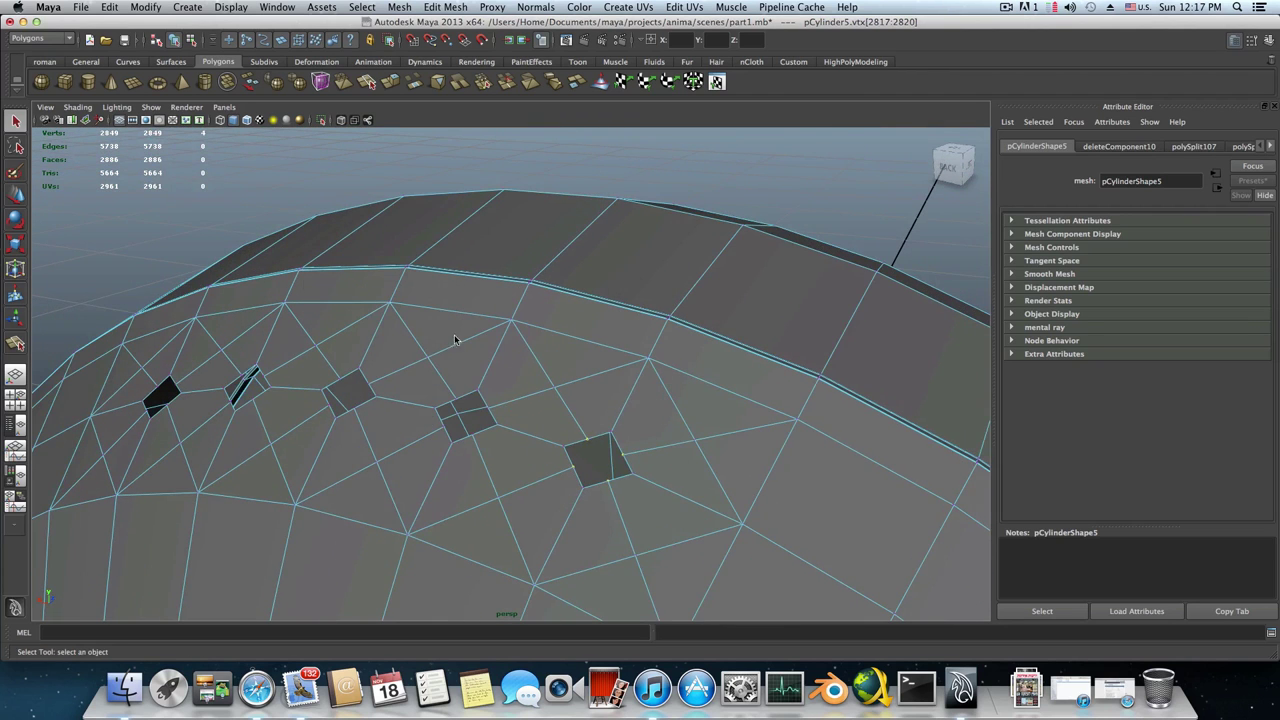
{"action": "left_click", "coordinate": [14, 245]}
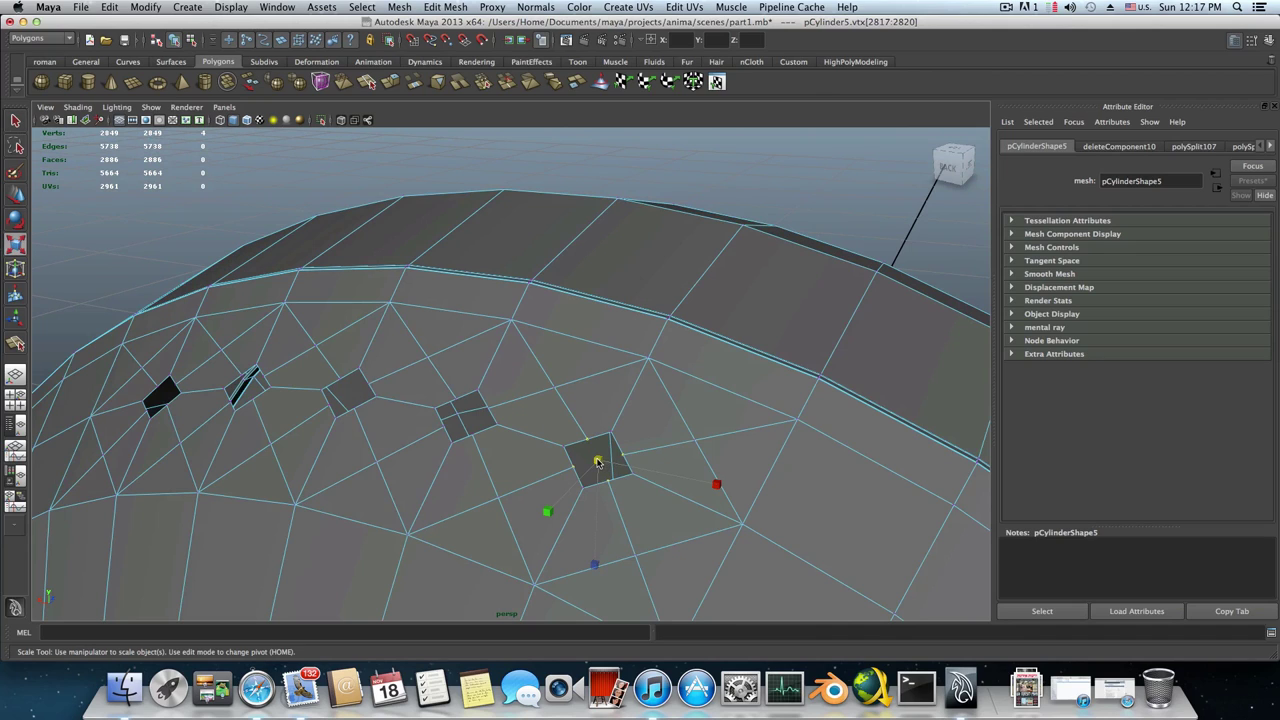
{"action": "left_click_drag", "start_coordinate": [597, 461], "coordinate": [608, 464]}
Examine the octagonal hole and compare it with the neighbouring diamond holes up close and from different angles
{"action": "middle_click_drag", "start_coordinate": [608, 464], "coordinate": [621, 462], "text": "alt"}
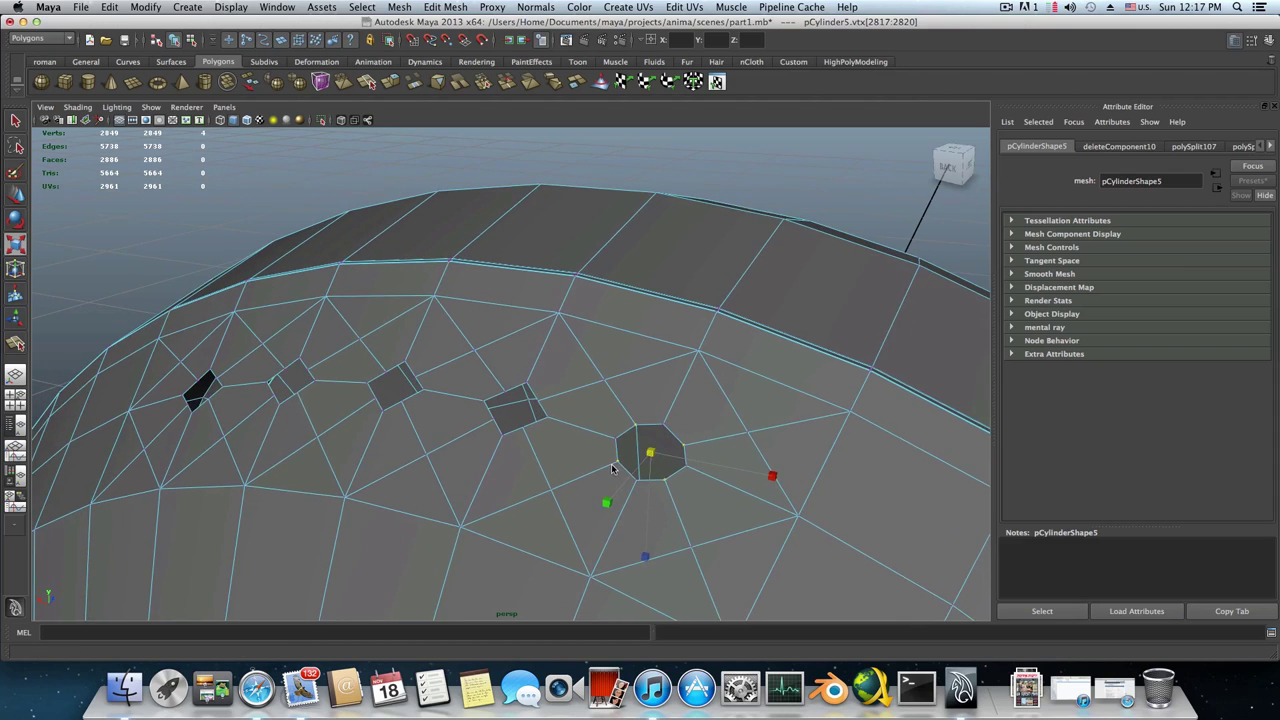
{"action": "left_click_drag", "start_coordinate": [621, 462], "coordinate": [663, 477], "text": "alt"}
{"action": "middle_click_drag", "start_coordinate": [663, 477], "coordinate": [602, 458], "text": "alt"}
{"action": "left_click_drag", "start_coordinate": [601, 457], "coordinate": [637, 458], "text": "alt"}
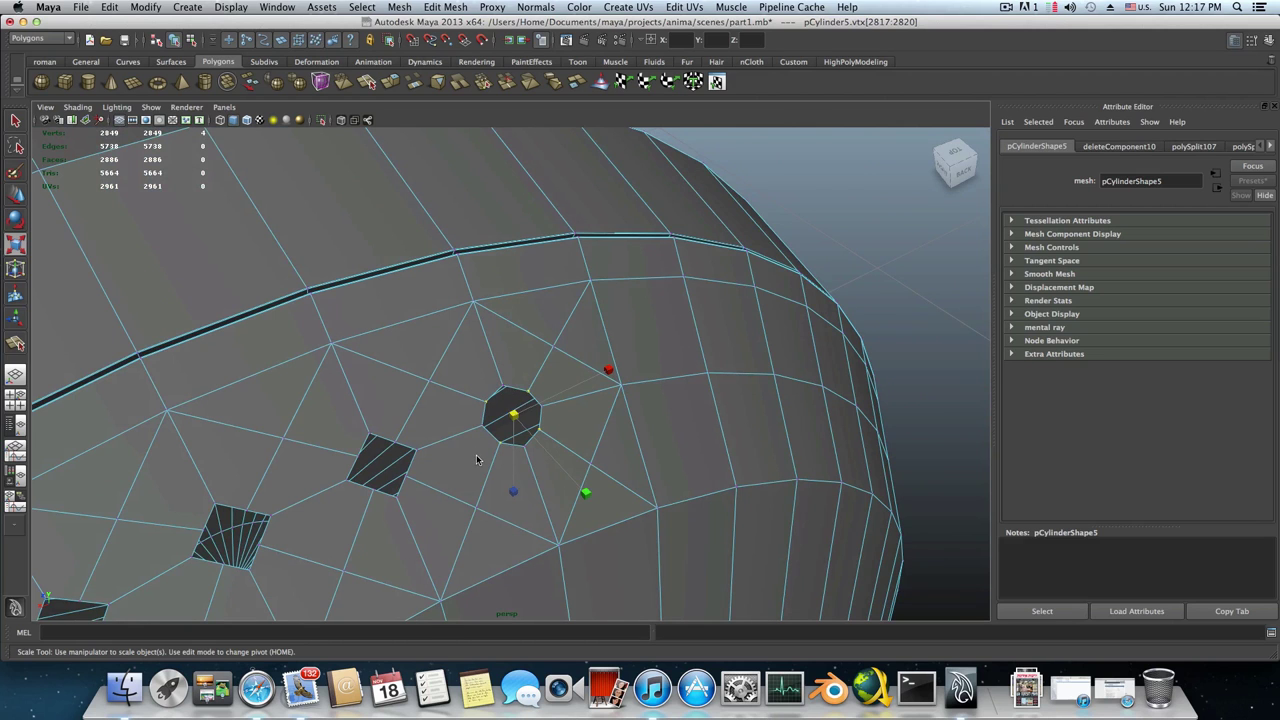
{"action": "left_click_drag", "start_coordinate": [477, 459], "coordinate": [444, 451], "text": "alt"}
{"action": "right_click_drag", "start_coordinate": [444, 451], "coordinate": [503, 460], "text": "alt"}
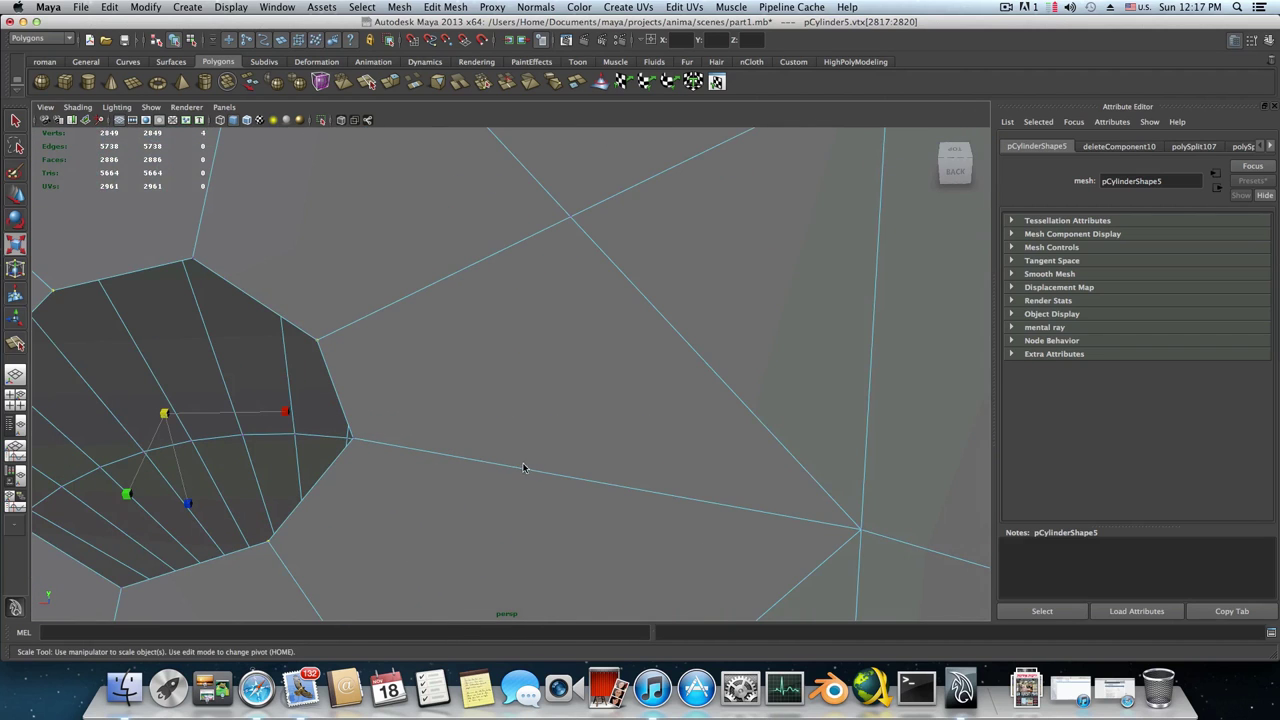
{"action": "middle_click_drag", "start_coordinate": [517, 458], "coordinate": [514, 449], "text": "alt"}
{"action": "right_click_drag", "start_coordinate": [514, 449], "coordinate": [451, 437], "text": "alt"}
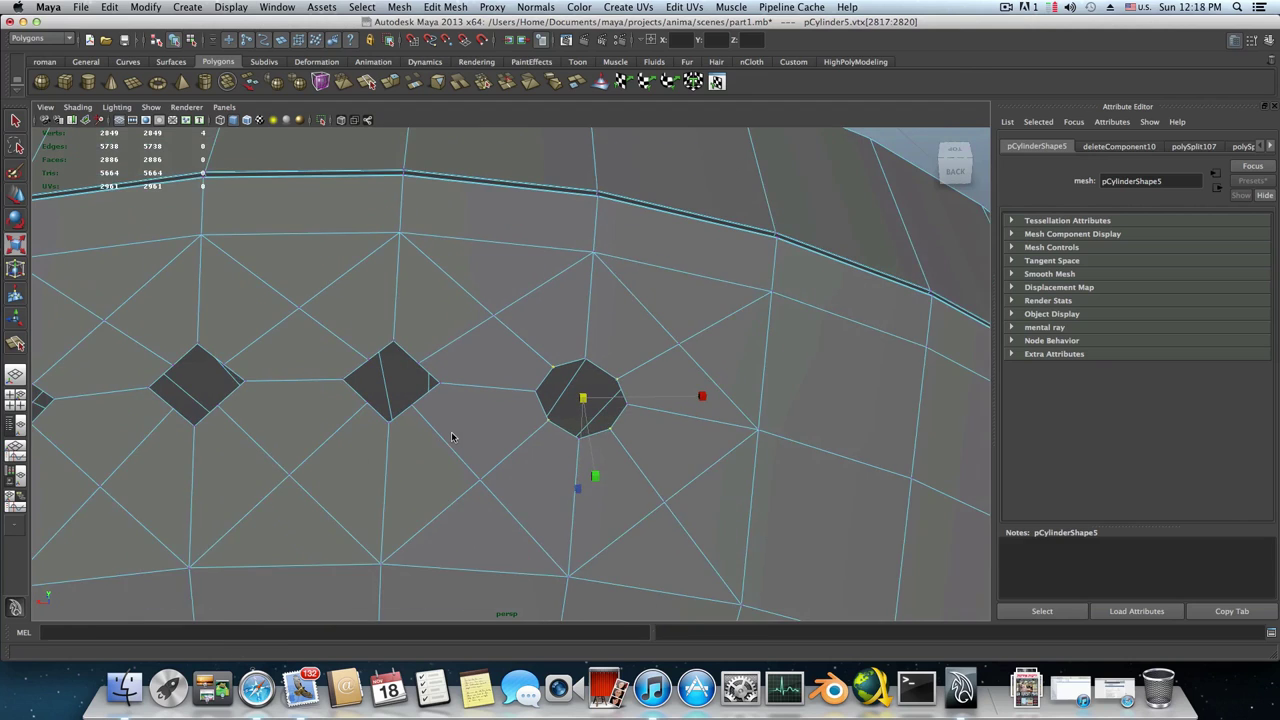
{"action": "middle_click_drag", "start_coordinate": [451, 437], "coordinate": [490, 451], "text": "alt"}
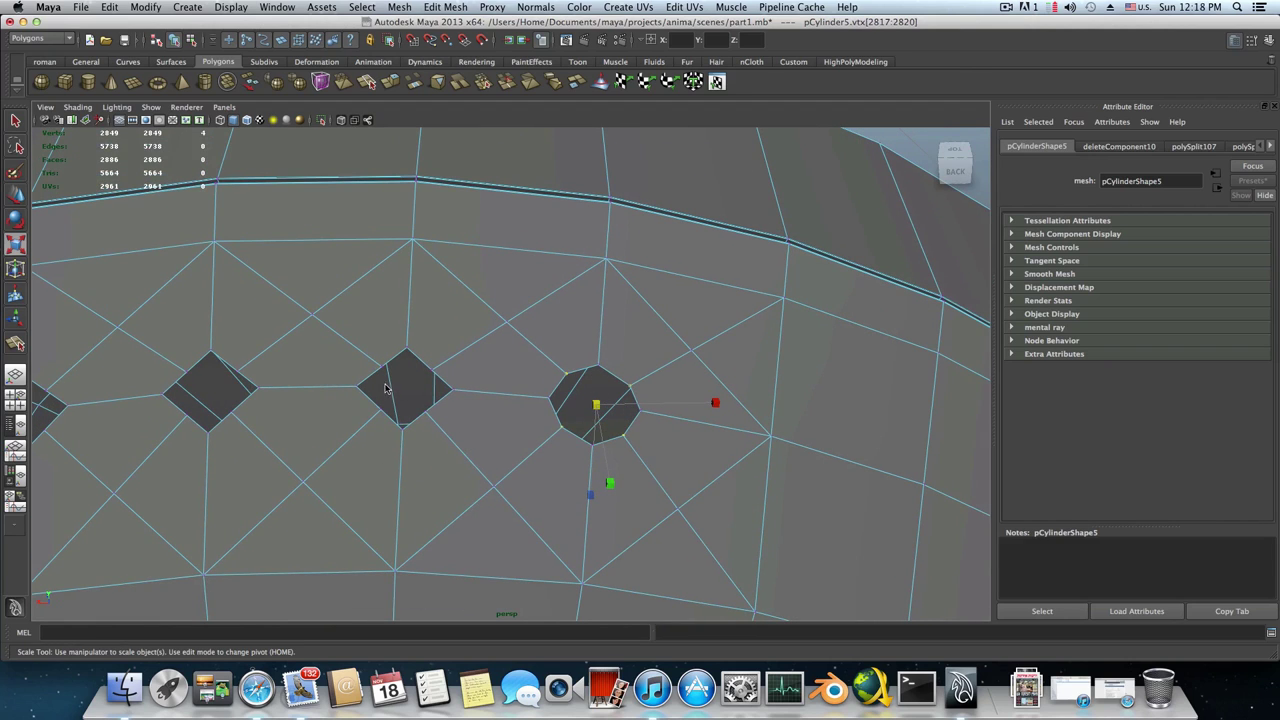
Select the second hole's four mid-side vertices and scale them outward to round it into an octagon
{"action": "left_click", "coordinate": [431, 372]}
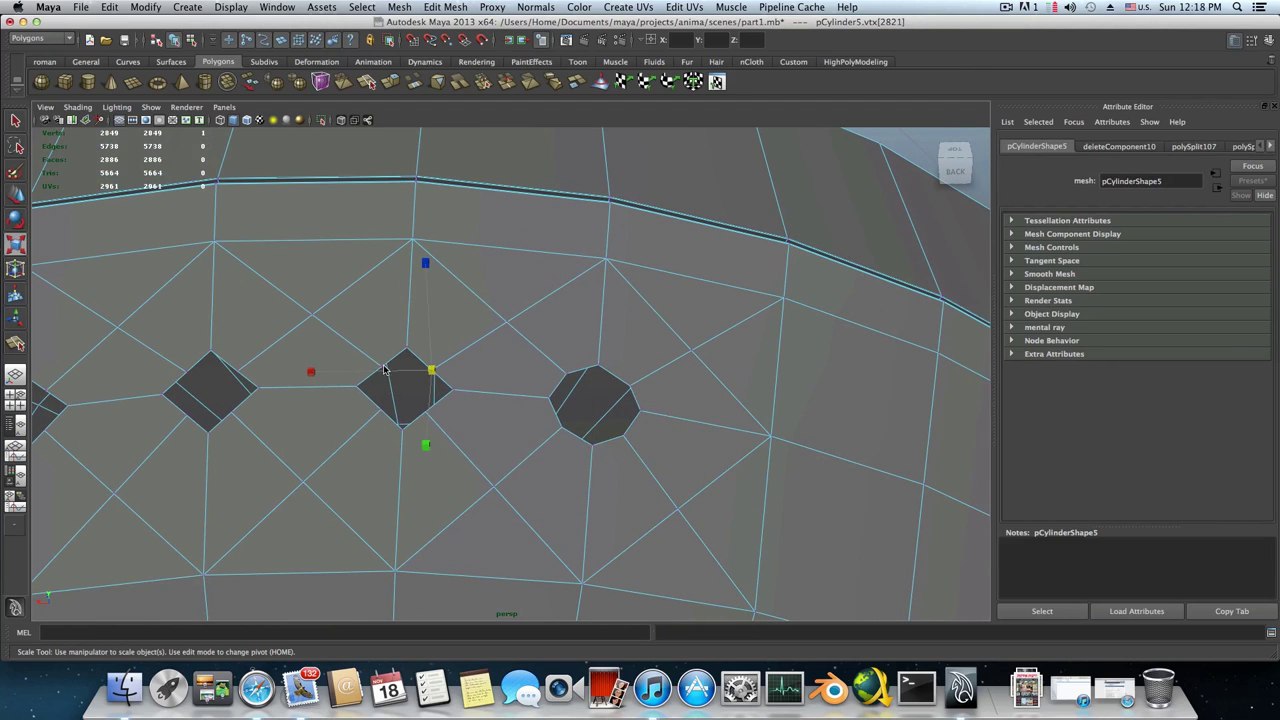
{"action": "left_click", "coordinate": [384, 370], "text": "shift"}
{"action": "key", "text": "q"}
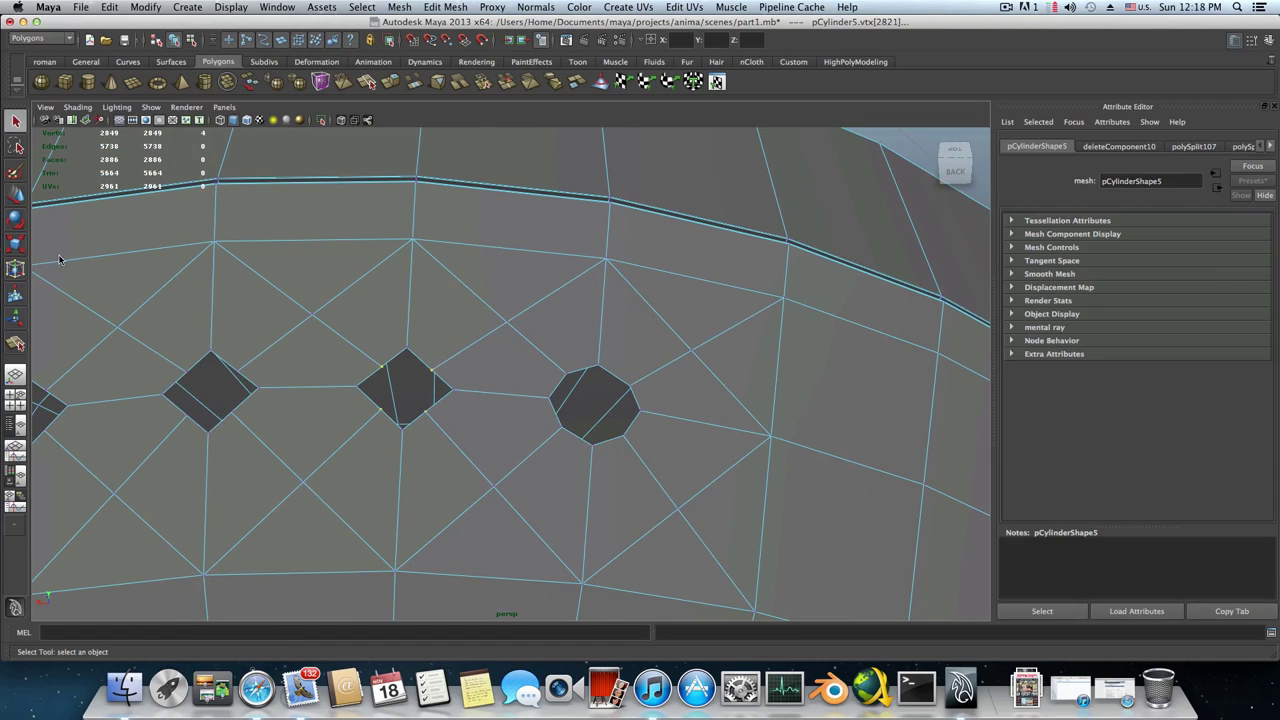
{"action": "left_click", "coordinate": [15, 243]}
{"action": "left_click_drag", "start_coordinate": [405, 388], "coordinate": [418, 390]}
{"action": "left_click_drag", "start_coordinate": [313, 401], "coordinate": [358, 393], "text": "alt"}
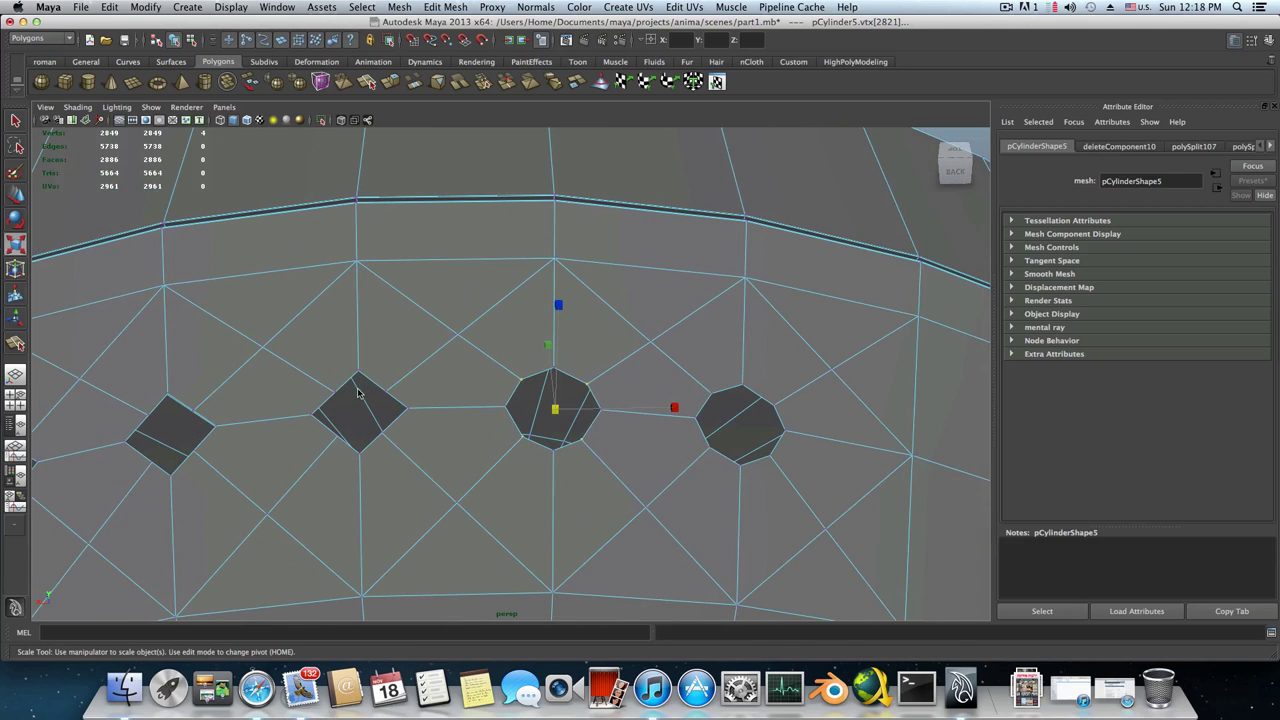
Round the middle hole into an octagon by scaling its four mid-side vertices outward
{"action": "left_click", "coordinate": [386, 393]}
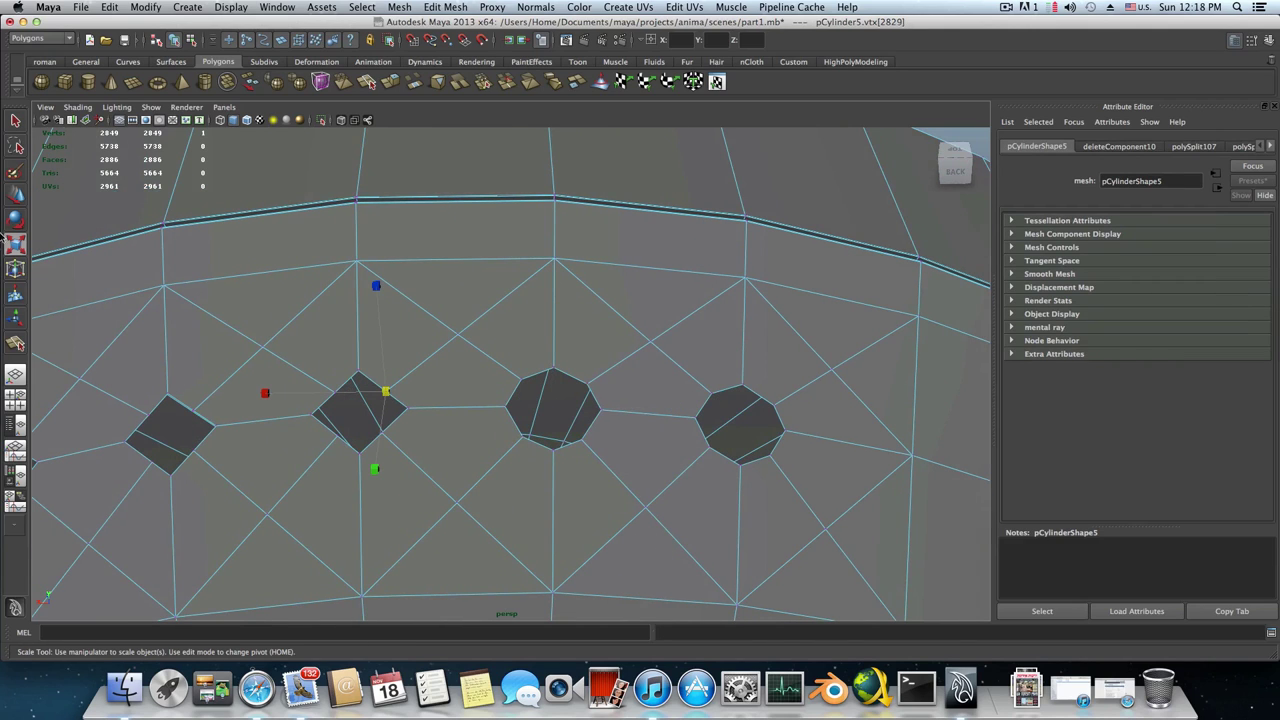
{"action": "key", "text": "q"}
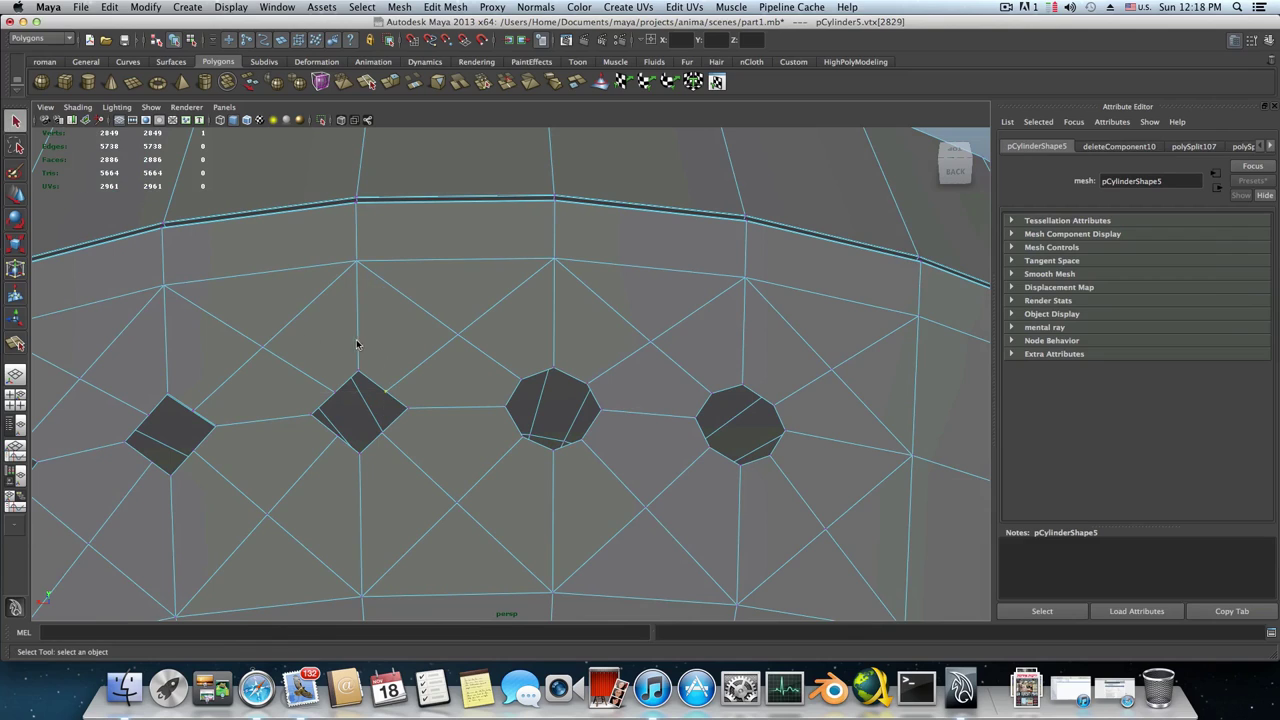
{"action": "left_click", "coordinate": [335, 392], "text": "shift"}
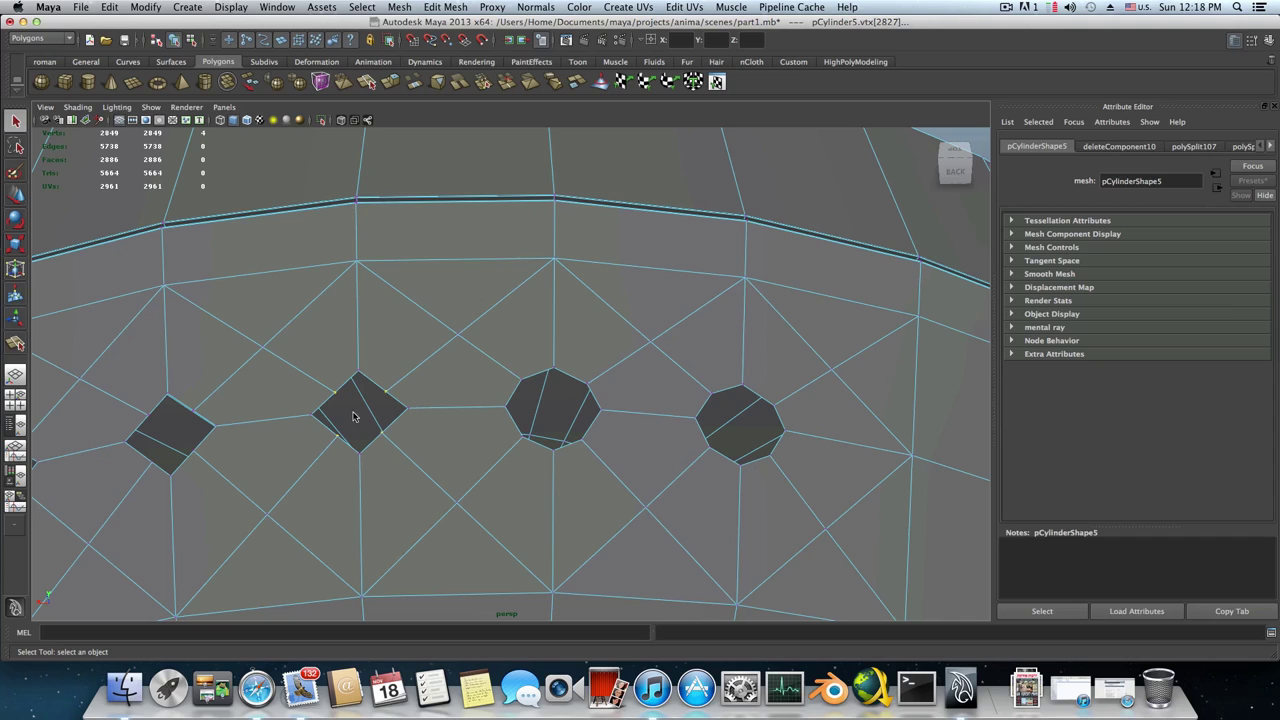
{"action": "left_click", "coordinate": [390, 82]}
{"action": "key", "text": "ctrl+z"}
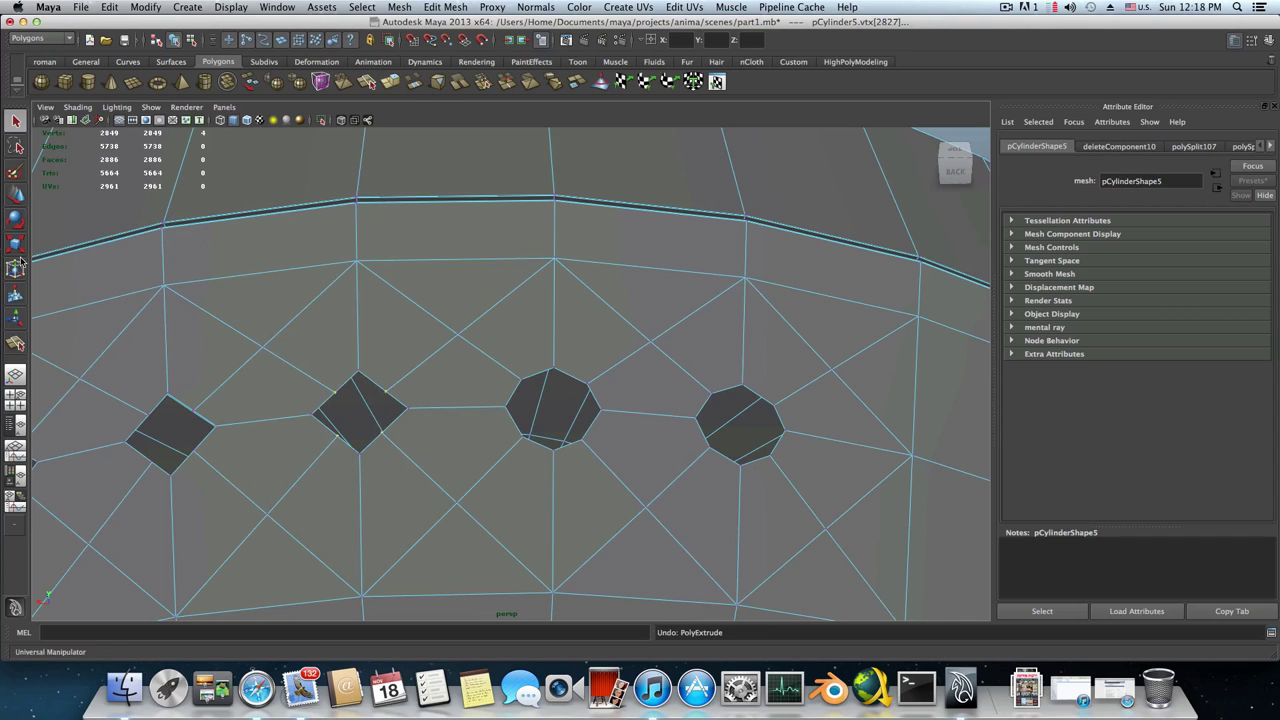
{"action": "key", "text": "r"}
{"action": "left_click_drag", "start_coordinate": [359, 414], "coordinate": [372, 428]}
{"action": "middle_click_drag", "start_coordinate": [372, 428], "coordinate": [427, 423], "text": "alt"}
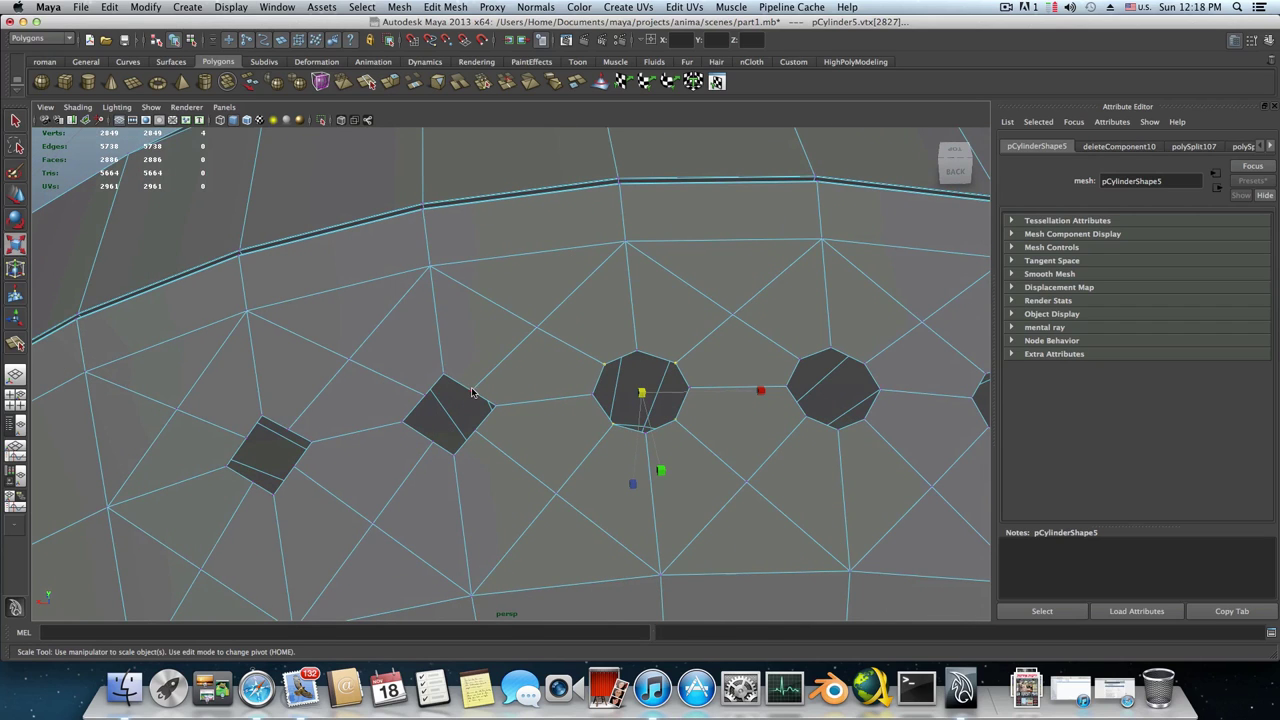
Scale the fourth hole's four mid-side vertices outward so its outline matches the other octagonal holes
{"action": "left_click", "coordinate": [471, 391]}
{"action": "left_click", "coordinate": [430, 445], "text": "shift"}
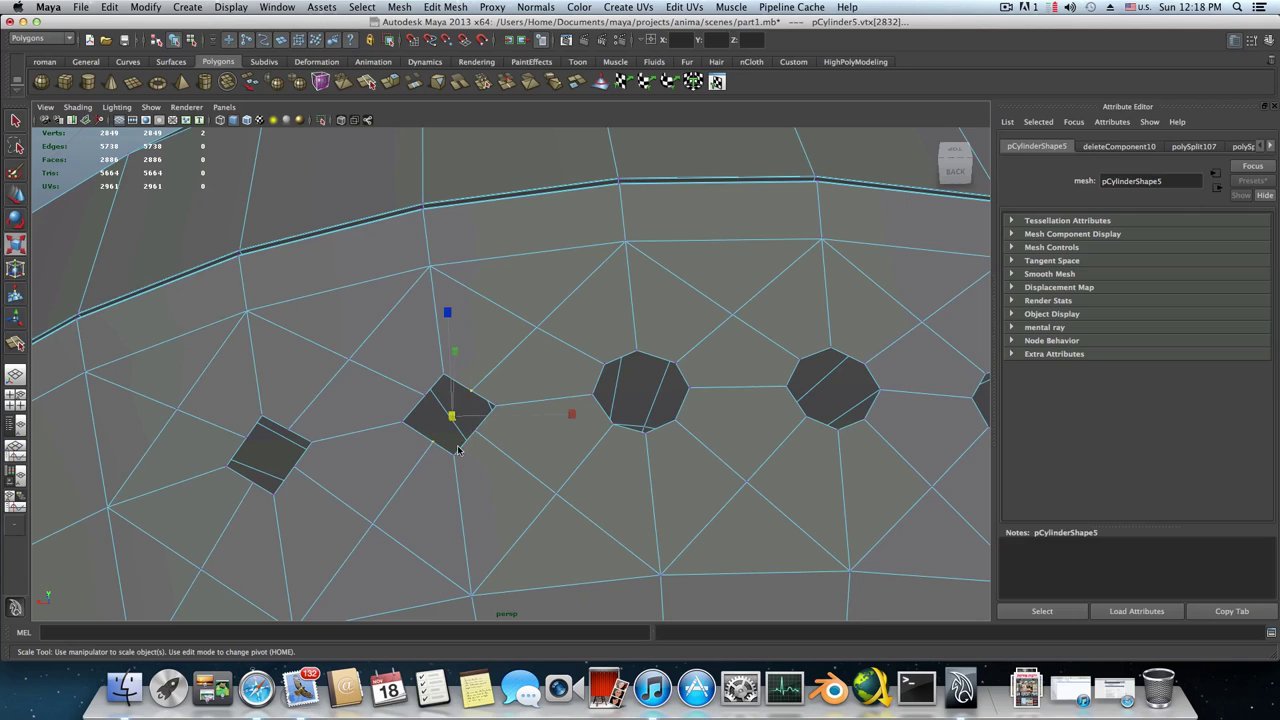
{"action": "left_click", "coordinate": [476, 432], "text": "shift"}
{"action": "left_click", "coordinate": [425, 398], "text": "shift"}
{"action": "left_click_drag", "start_coordinate": [452, 415], "coordinate": [408, 422]}
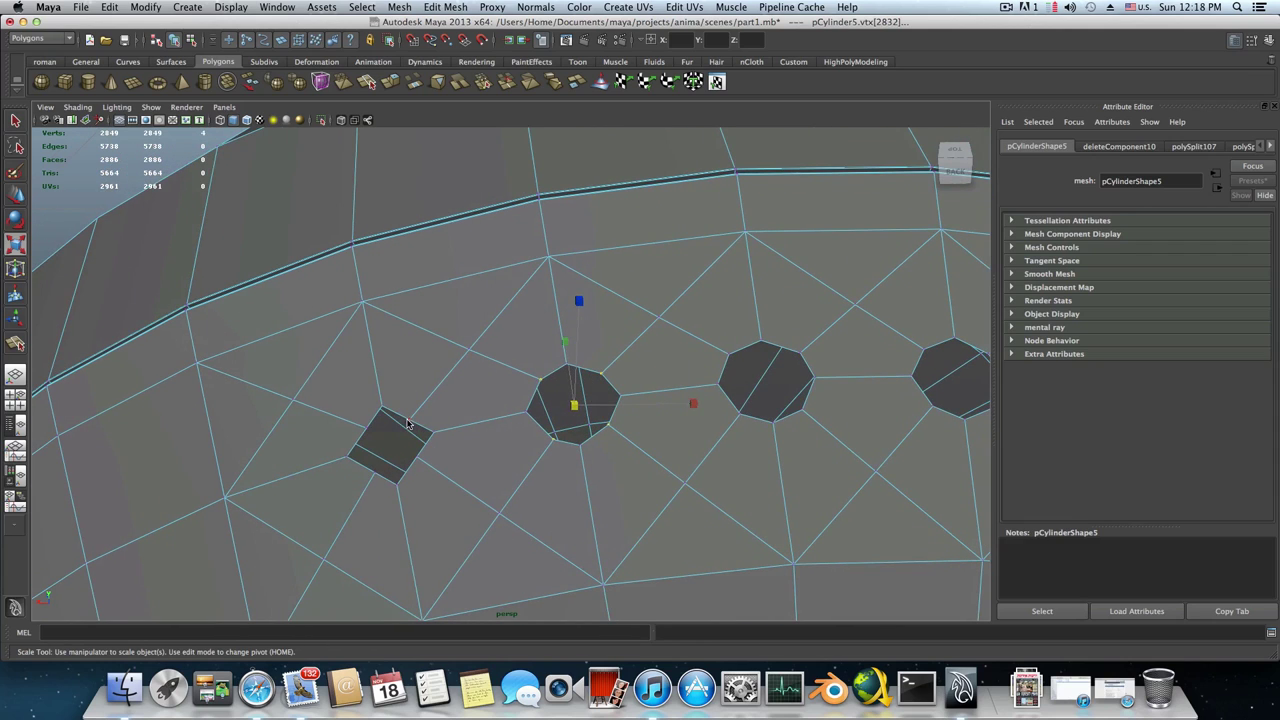
Select the four mid-side vertices of the last diamond hole in the row and scale them outward into an octagon
{"action": "left_click", "coordinate": [408, 422]}
{"action": "left_click", "coordinate": [367, 432], "text": "shift"}
{"action": "left_click", "coordinate": [374, 473], "text": "shift"}
{"action": "left_click", "coordinate": [416, 456], "text": "shift"}
{"action": "left_click_drag", "start_coordinate": [423, 471], "coordinate": [469, 457], "text": "alt"}
Examine the whole earphone from the front and side, and inspect the row of octagonal holes on its back
{"action": "right_click_drag", "start_coordinate": [674, 481], "coordinate": [293, 481], "text": "alt"}
{"action": "left_click_drag", "start_coordinate": [293, 481], "coordinate": [540, 478], "text": "alt"}
{"action": "middle_click_drag", "start_coordinate": [515, 515], "coordinate": [515, 445], "text": "alt"}
{"action": "left_click_drag", "start_coordinate": [470, 480], "coordinate": [556, 440], "text": "alt"}
{"action": "middle_click_drag", "start_coordinate": [525, 501], "coordinate": [525, 501], "text": "alt"}
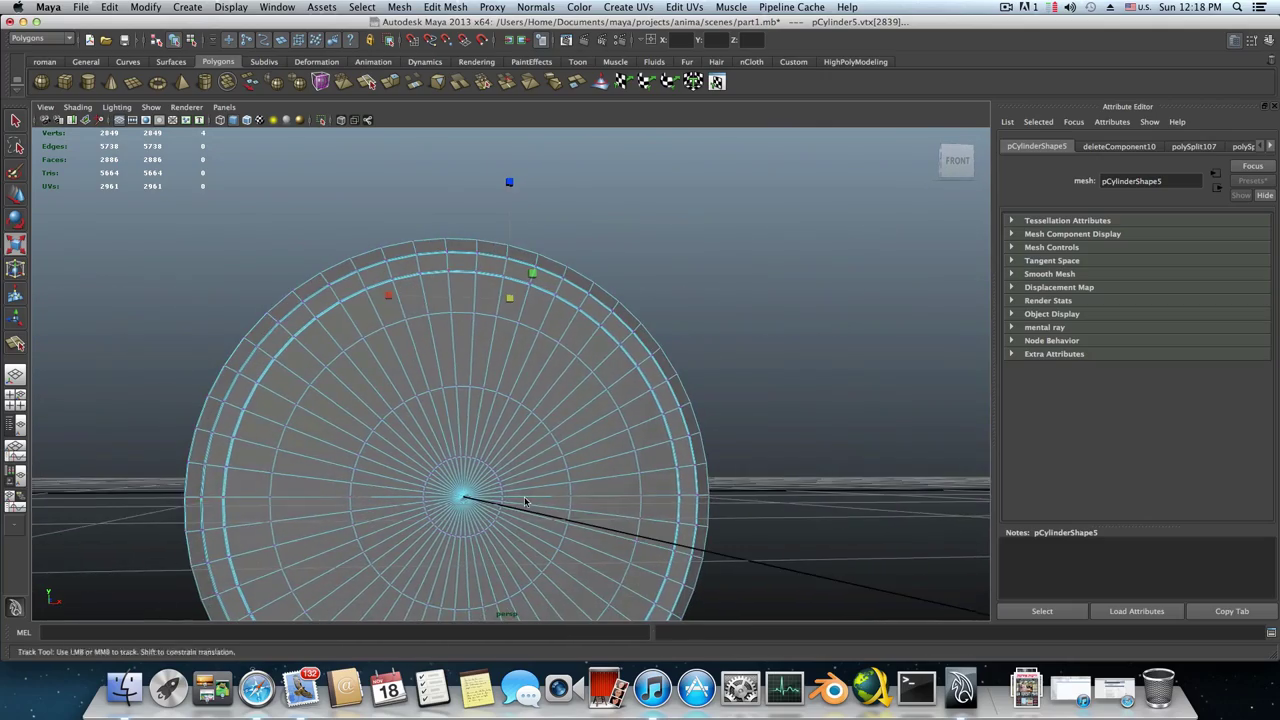
{"action": "left_click_drag", "start_coordinate": [525, 502], "coordinate": [337, 474], "text": "alt"}
{"action": "middle_click_drag", "start_coordinate": [337, 474], "coordinate": [375, 479], "text": "alt"}
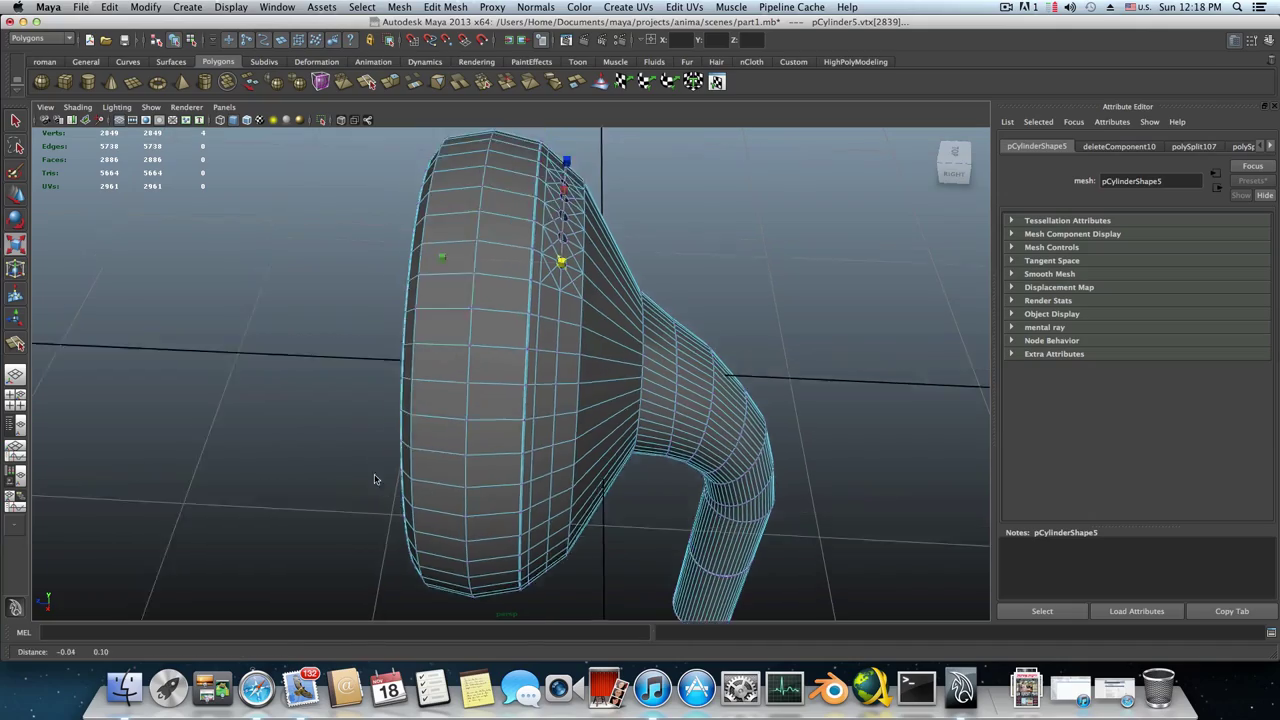
{"action": "left_click_drag", "start_coordinate": [375, 479], "coordinate": [262, 446], "text": "alt"}
{"action": "right_click_drag", "start_coordinate": [340, 440], "coordinate": [506, 434], "text": "alt"}
{"action": "left_click_drag", "start_coordinate": [505, 433], "coordinate": [463, 469], "text": "alt"}
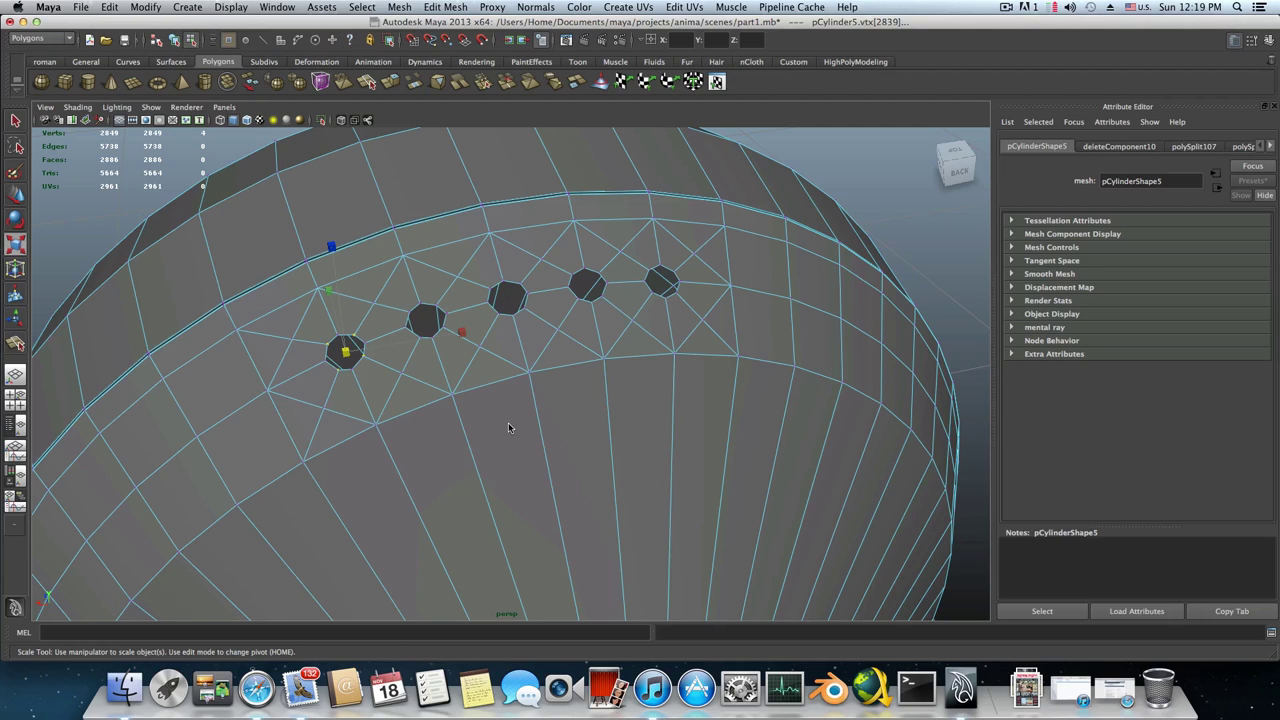
Return to object selection, preview the earphone mesh smoothed, and examine the roundness of the five holes from several angles
{"action": "key", "text": "F8"}
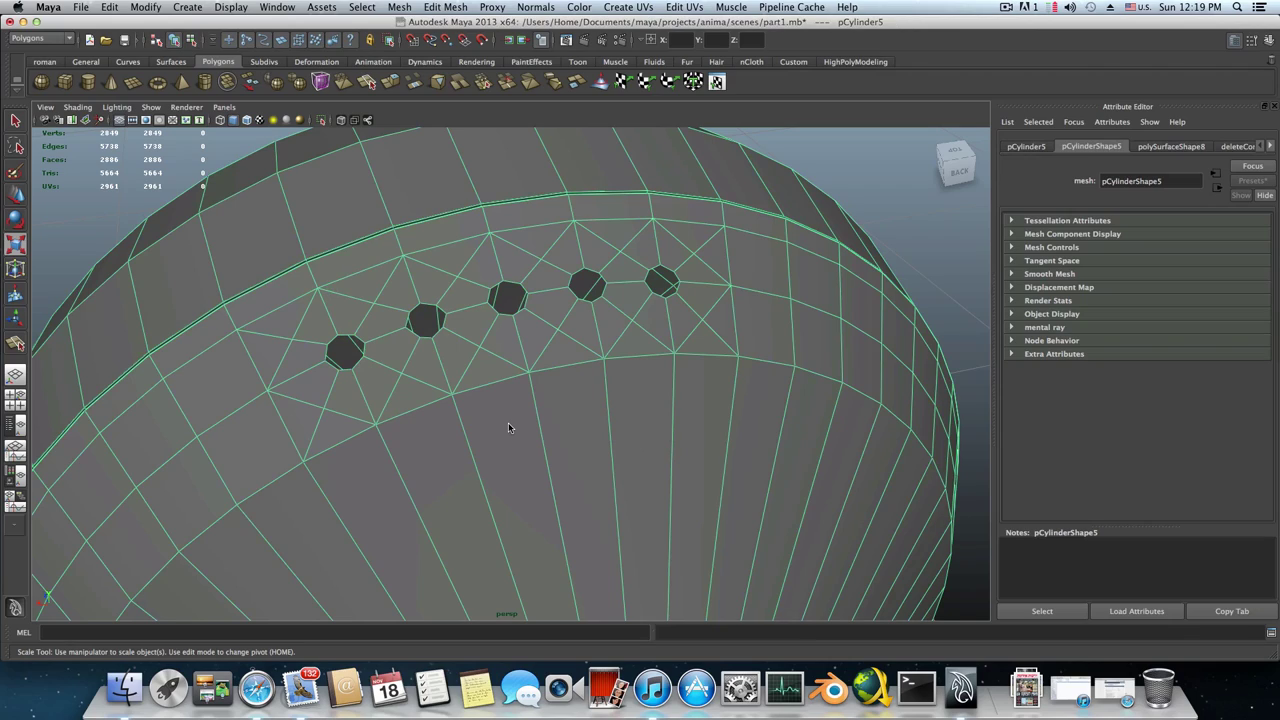
{"action": "key", "text": "3"}
{"action": "left_click_drag", "start_coordinate": [508, 427], "coordinate": [533, 407], "text": "alt"}
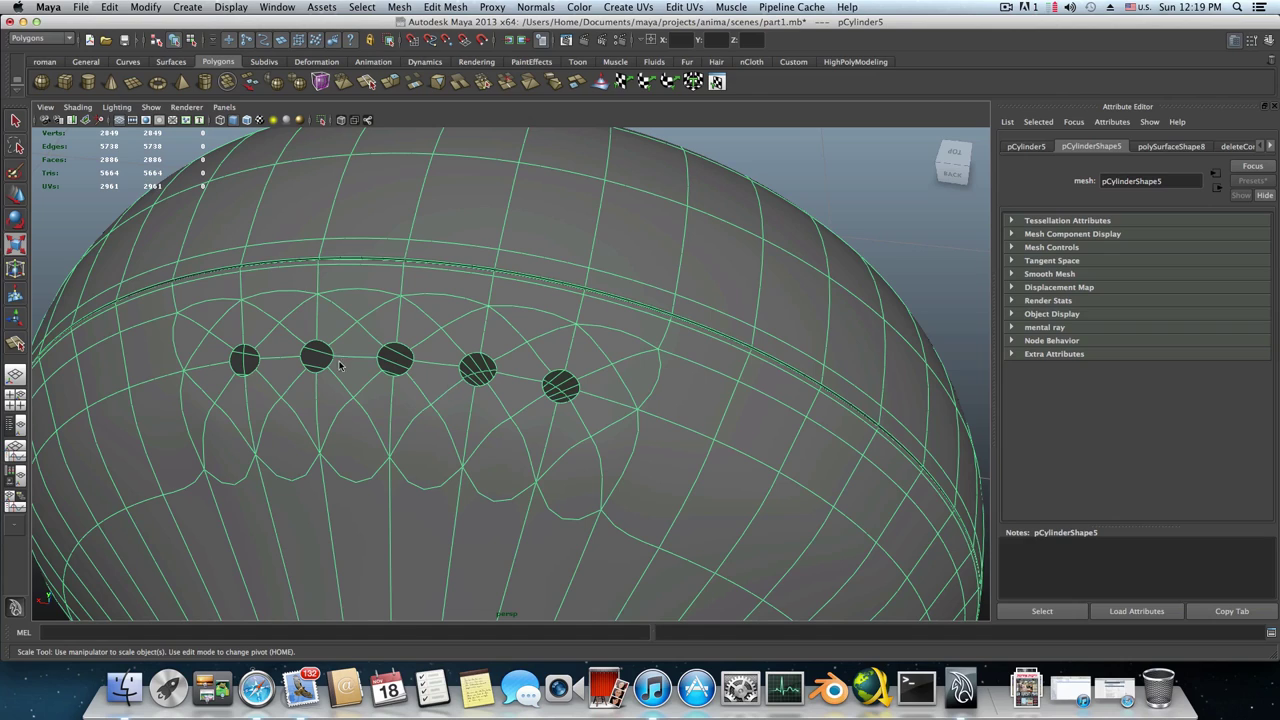
{"action": "middle_click_drag", "start_coordinate": [293, 386], "coordinate": [360, 394], "text": "alt"}
{"action": "left_click_drag", "start_coordinate": [340, 390], "coordinate": [403, 374], "text": "alt"}
{"action": "right_click_drag", "start_coordinate": [403, 374], "coordinate": [544, 407], "text": "alt"}
{"action": "middle_click_drag", "start_coordinate": [544, 407], "coordinate": [572, 442], "text": "alt"}
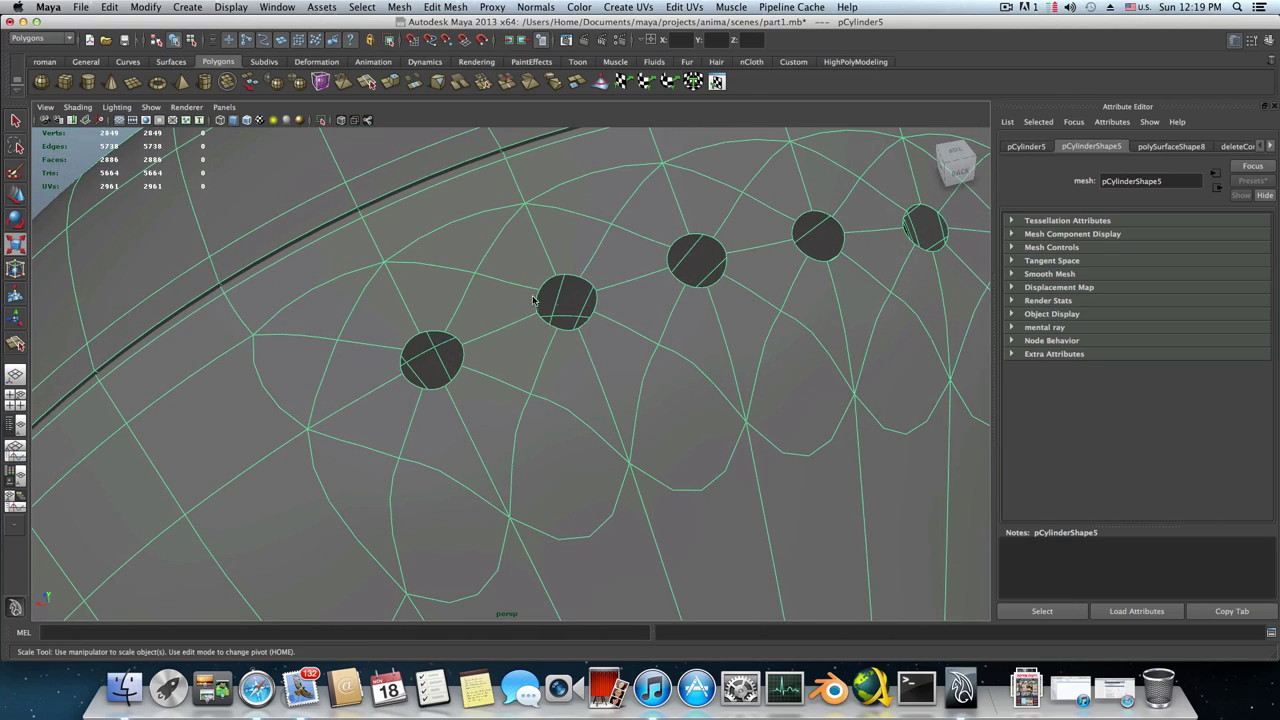
{"action": "left_click_drag", "start_coordinate": [608, 318], "coordinate": [577, 311], "text": "alt"}
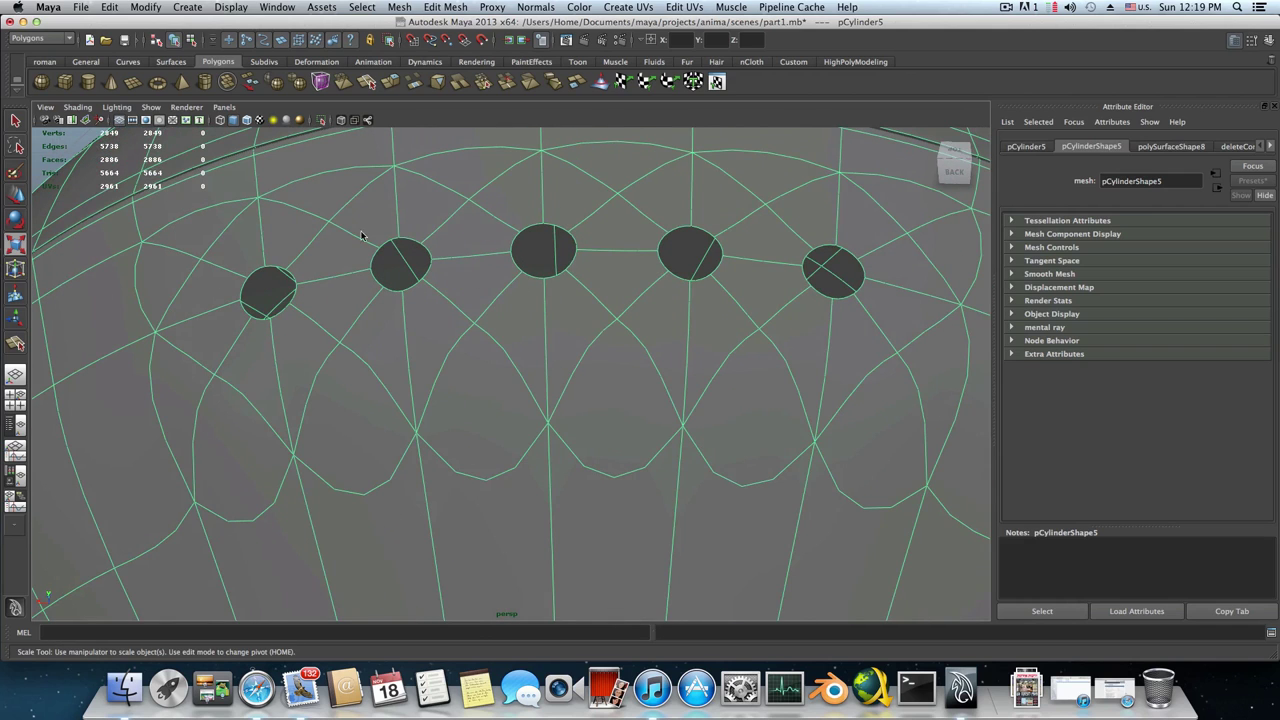
{"action": "left_click_drag", "start_coordinate": [335, 337], "coordinate": [484, 486], "text": "alt"}
Switch the mesh back to its unsmoothed display and inspect the edges around the five octagonal holes
{"action": "key", "text": "1"}
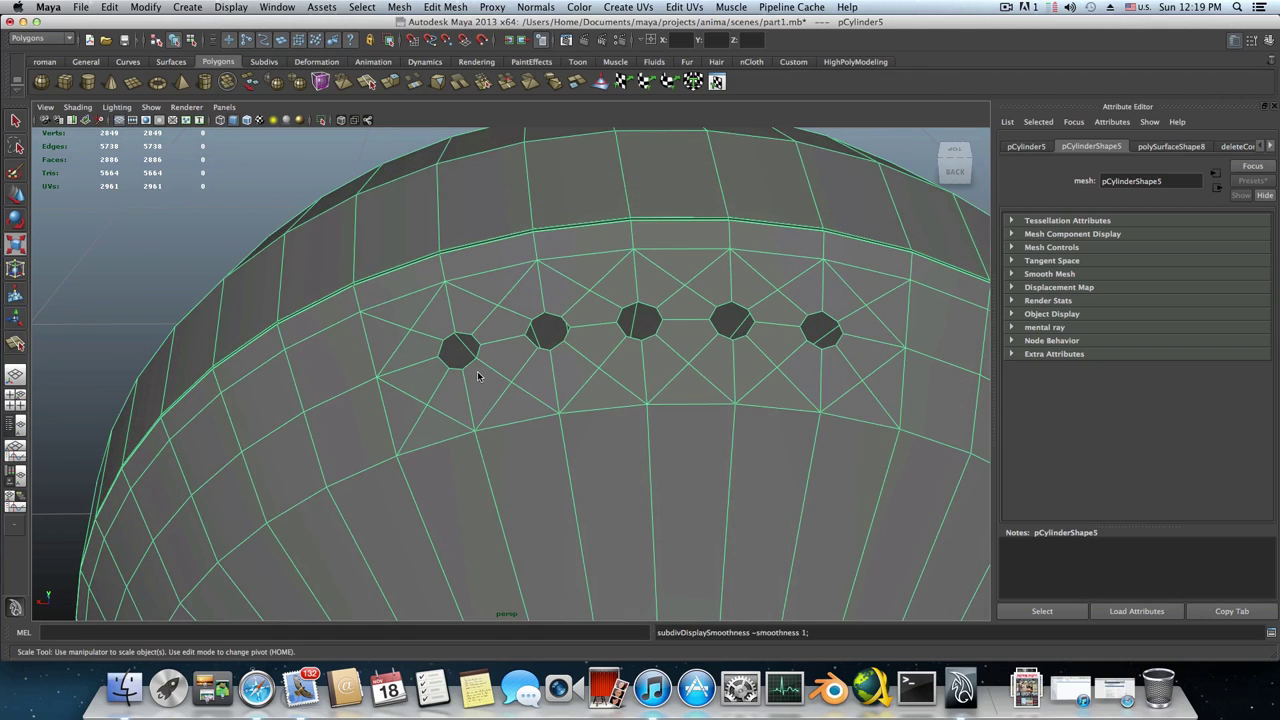
{"action": "right_click_drag", "start_coordinate": [478, 376], "coordinate": [666, 398], "text": "alt"}
{"action": "middle_click_drag", "start_coordinate": [632, 405], "coordinate": [591, 465], "text": "alt"}
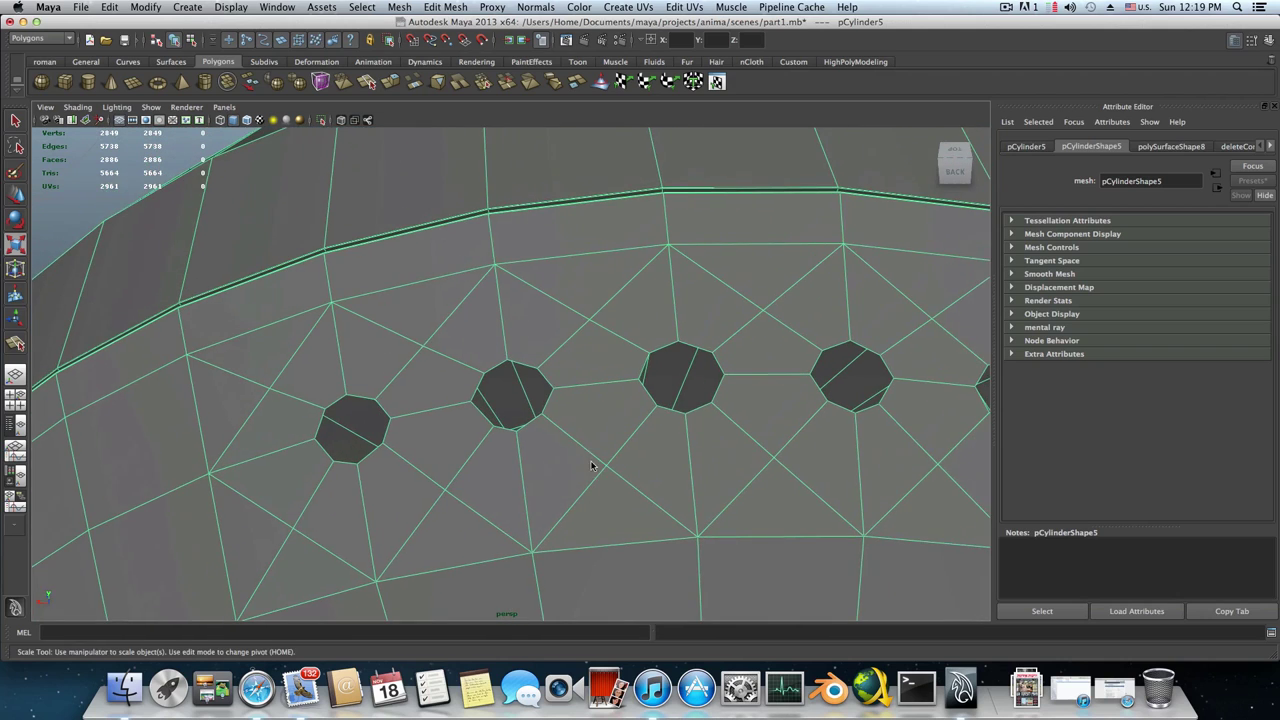
{"action": "left_click_drag", "start_coordinate": [578, 455], "coordinate": [450, 466], "text": "alt"}
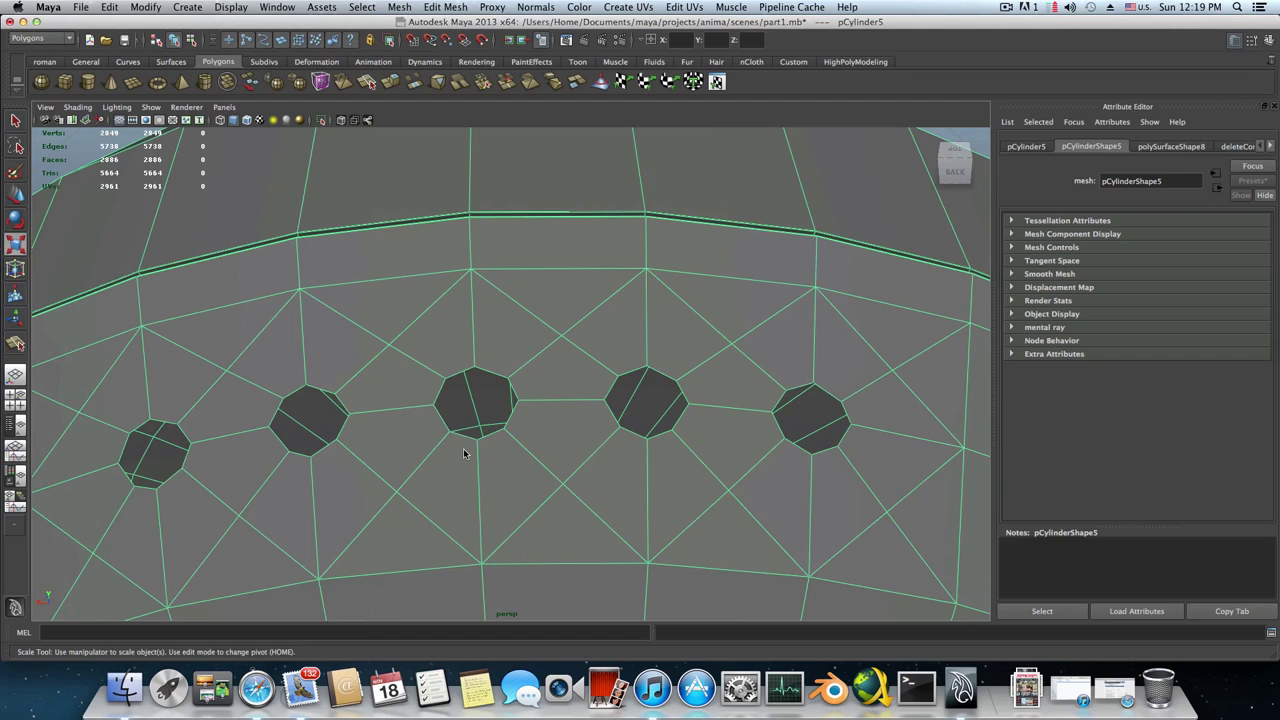
Select the complete border edge loop of the middle octagonal hole and scale it slightly smaller
{"action": "middle_click_drag", "start_coordinate": [466, 450], "coordinate": [482, 449], "text": "alt"}
{"action": "right_click_drag", "start_coordinate": [634, 429], "coordinate": [403, 429], "text": "alt"}
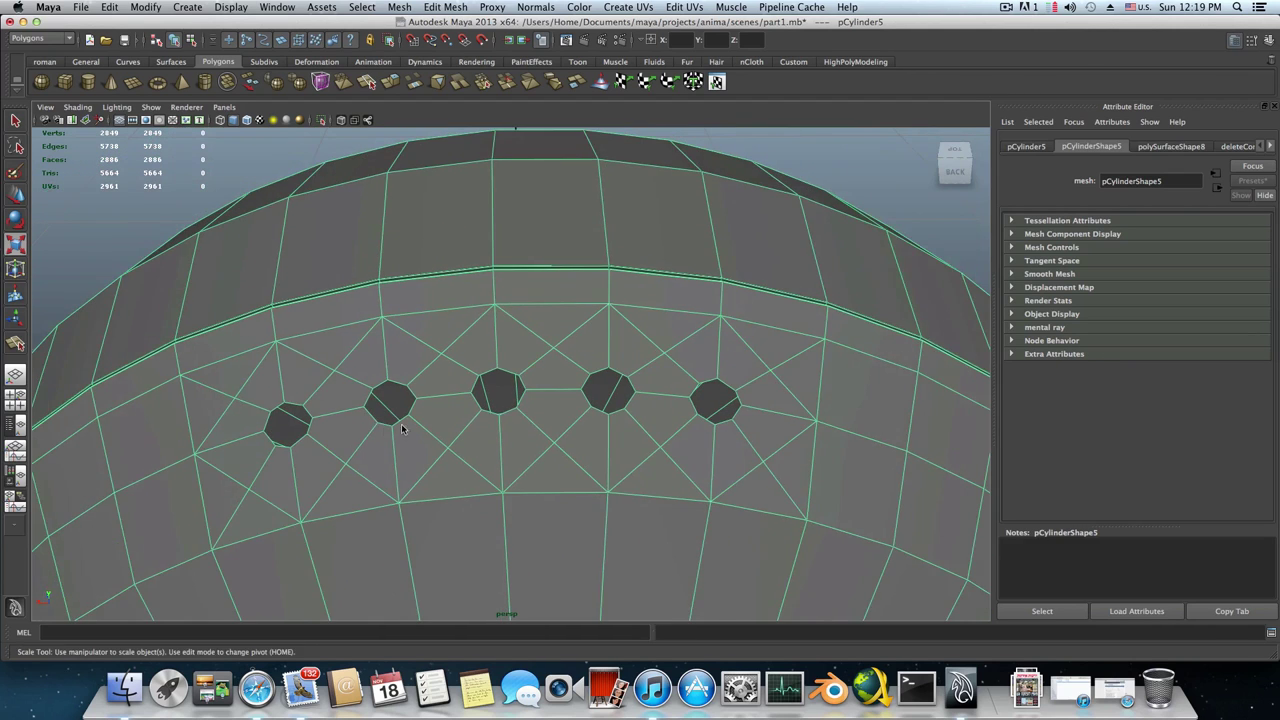
{"action": "left_click_drag", "start_coordinate": [363, 428], "coordinate": [417, 430], "text": "alt"}
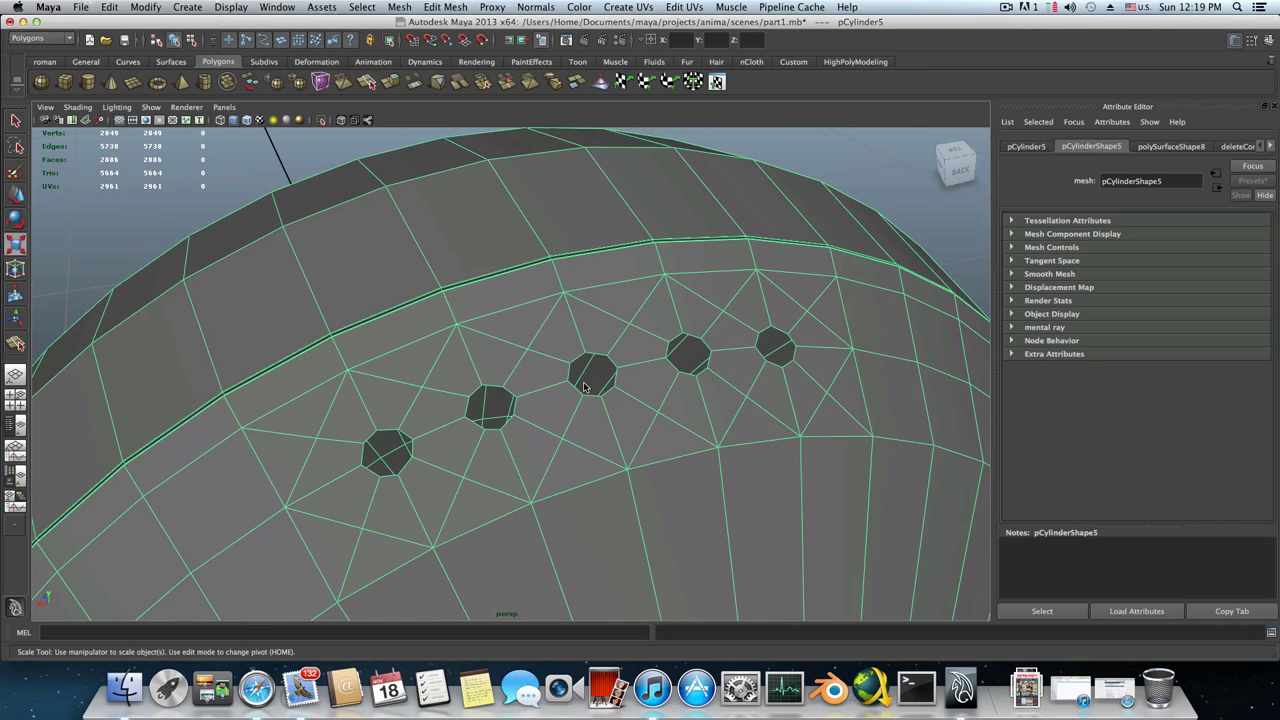
{"action": "left_click_drag", "start_coordinate": [606, 401], "coordinate": [512, 390], "text": "alt"}
{"action": "left_click_drag", "start_coordinate": [362, 371], "coordinate": [512, 355], "text": "alt"}
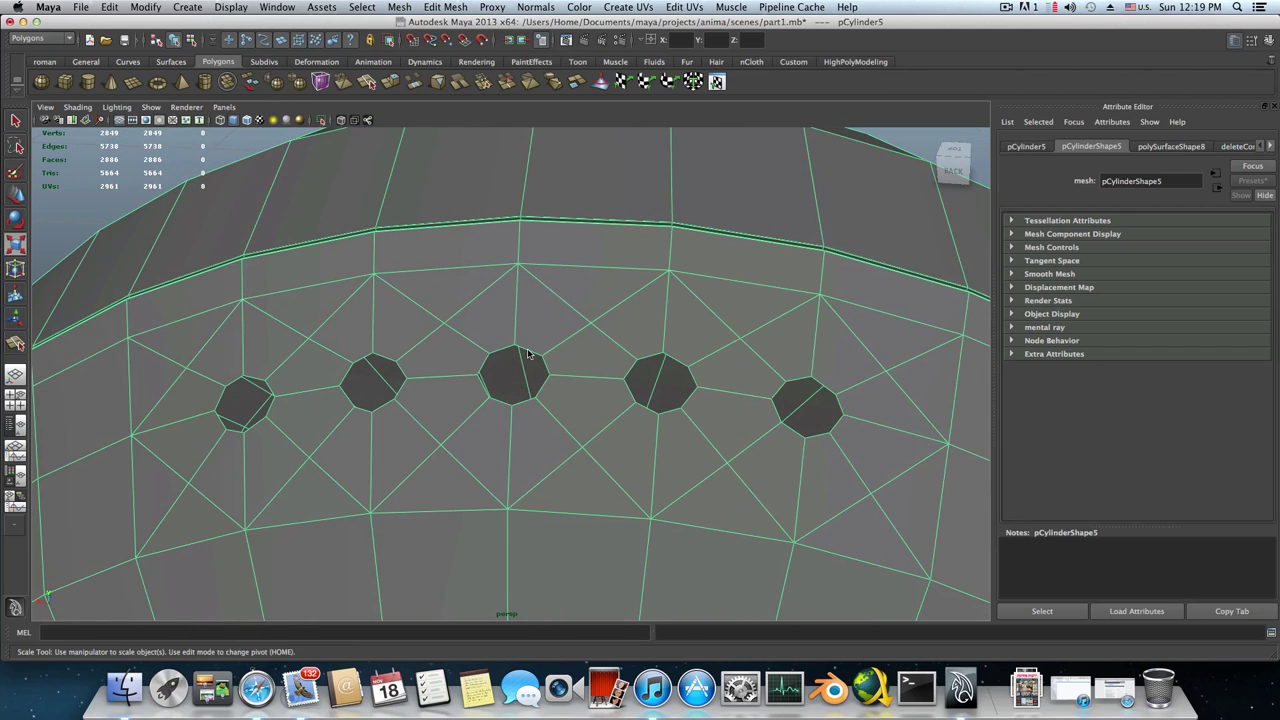
{"action": "right_click_drag", "start_coordinate": [528, 354], "coordinate": [517, 322]}
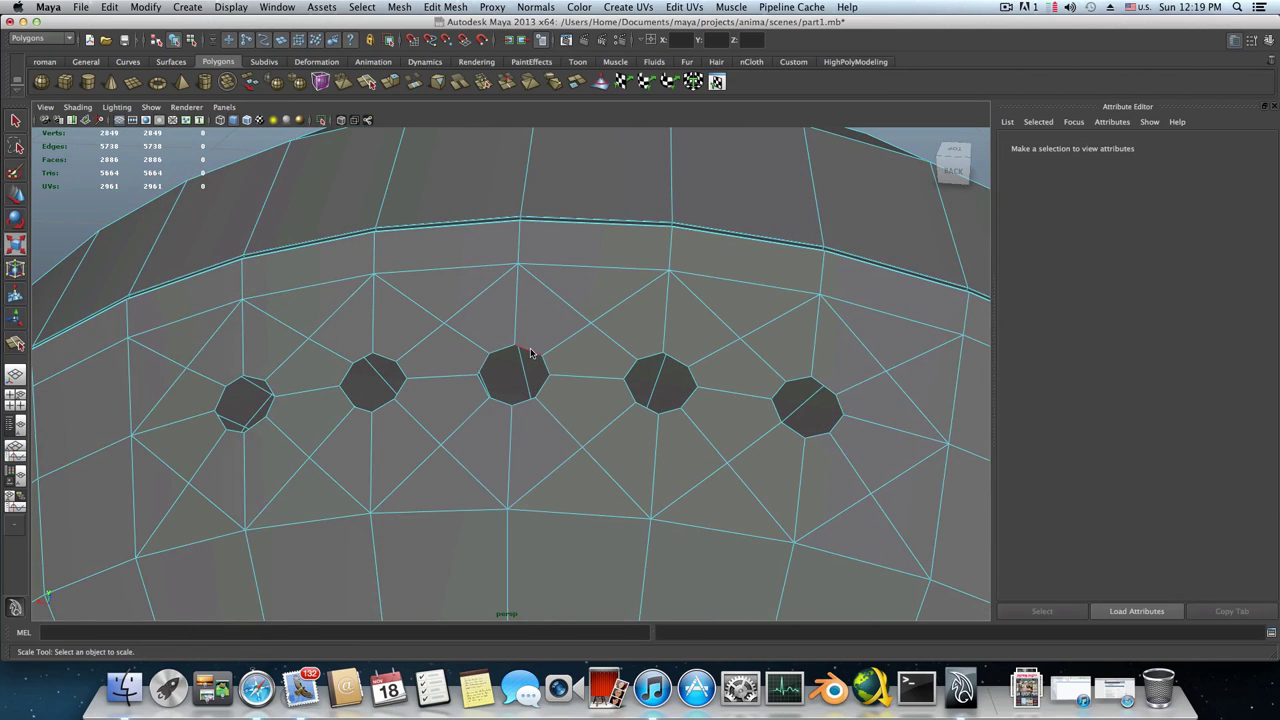
{"action": "left_click", "coordinate": [531, 352]}
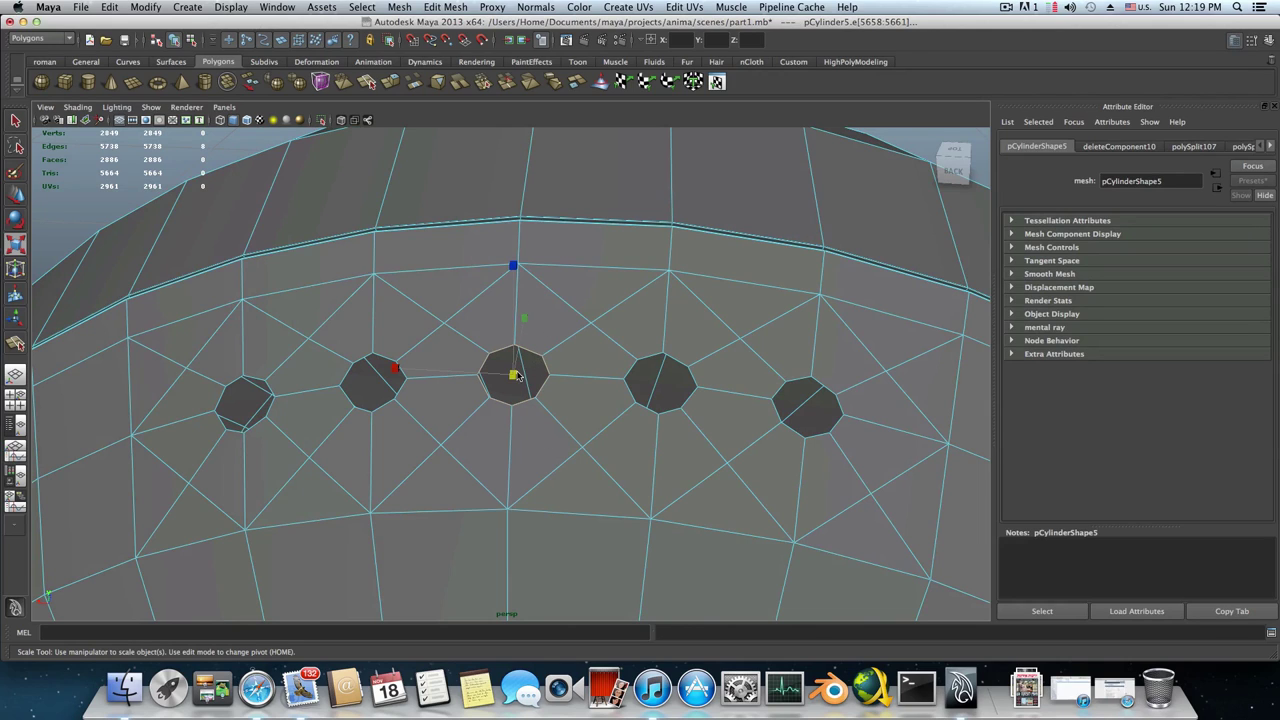
{"action": "left_click_drag", "start_coordinate": [512, 375], "coordinate": [512, 375]}
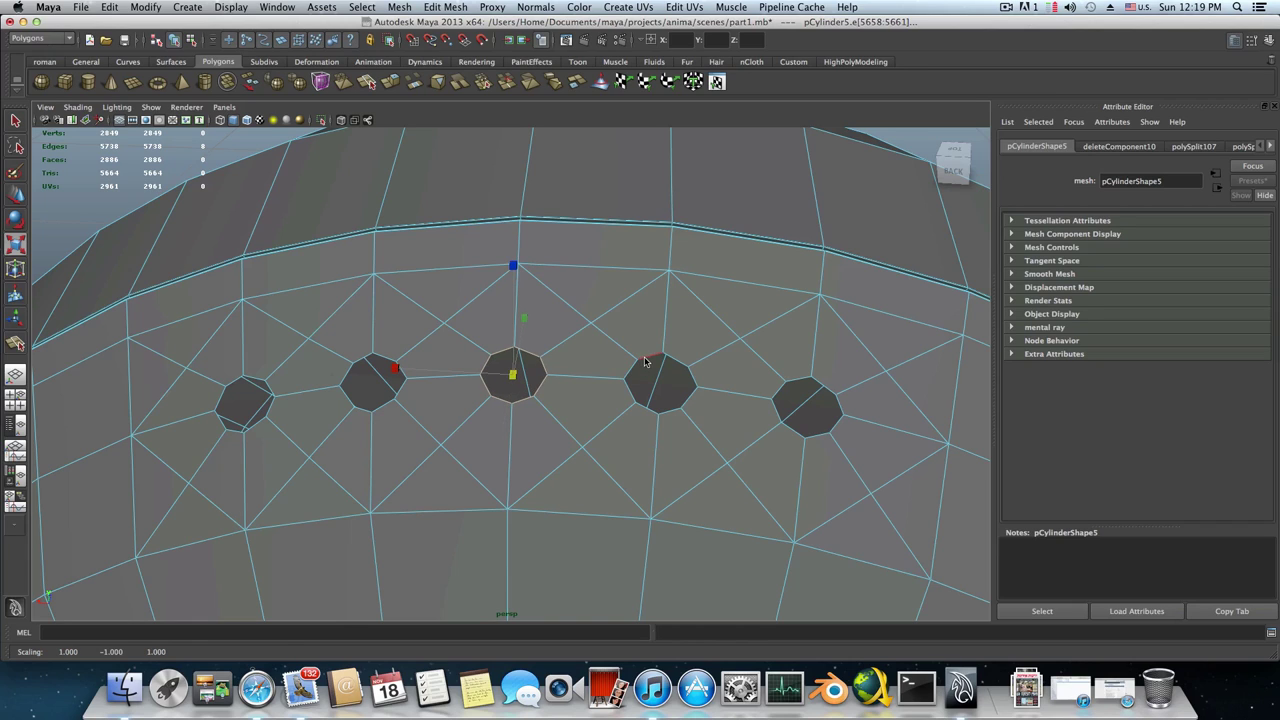
Scale the border loops of the two holes right of the middle one and the hole left of it slightly inward
{"action": "double_click", "coordinate": [645, 359]}
{"action": "left_click_drag", "start_coordinate": [664, 383], "coordinate": [660, 384]}
{"action": "double_click", "coordinate": [801, 384]}
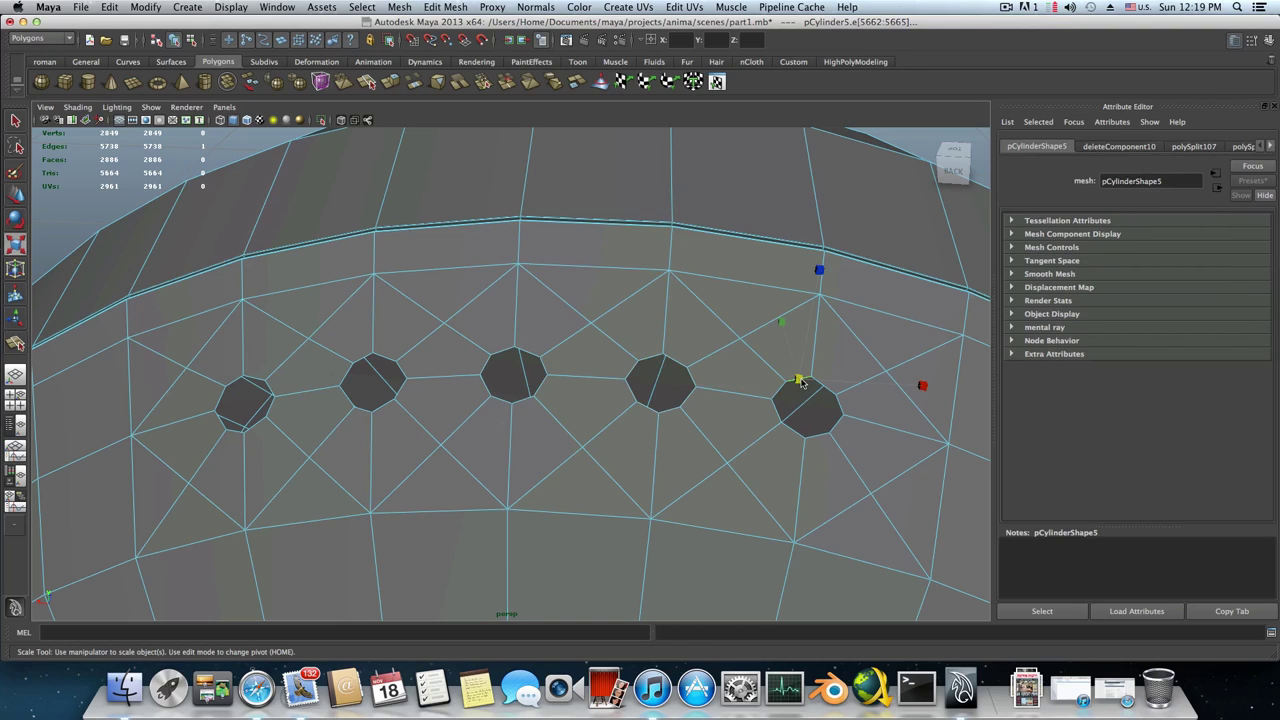
{"action": "left_click_drag", "start_coordinate": [808, 408], "coordinate": [773, 403]}
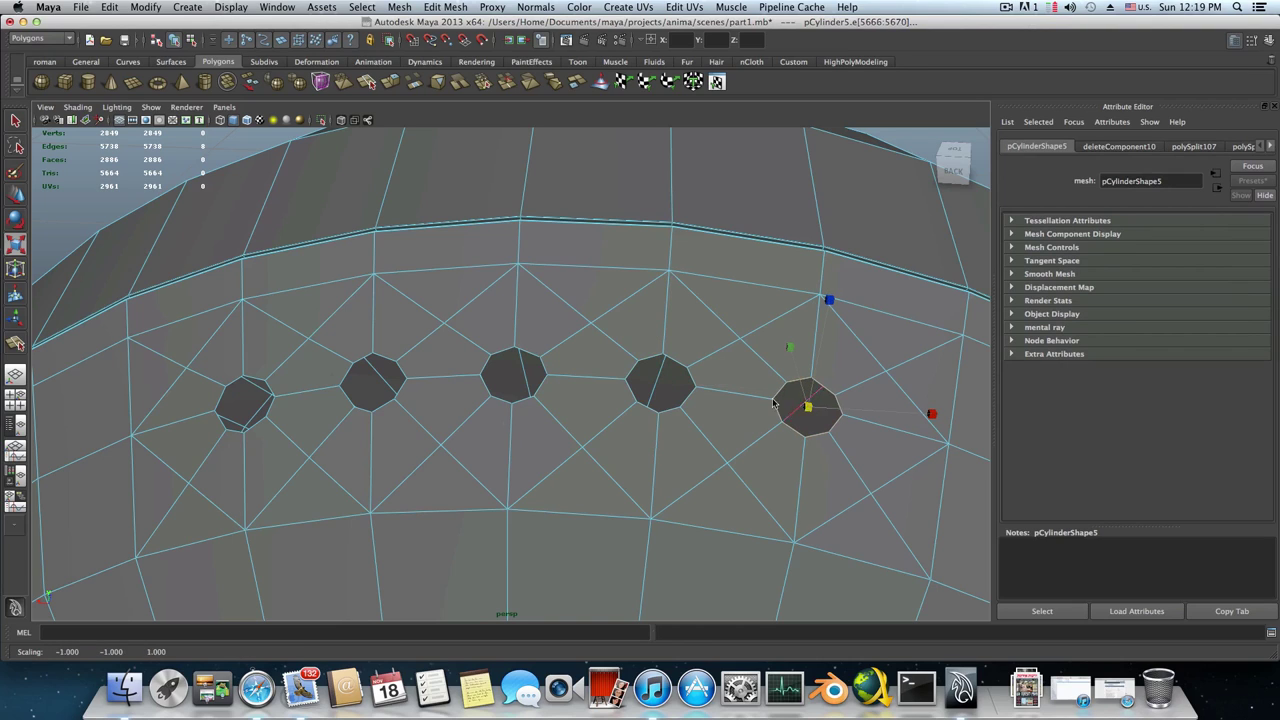
{"action": "double_click", "coordinate": [388, 360]}
{"action": "left_click", "coordinate": [371, 383]}
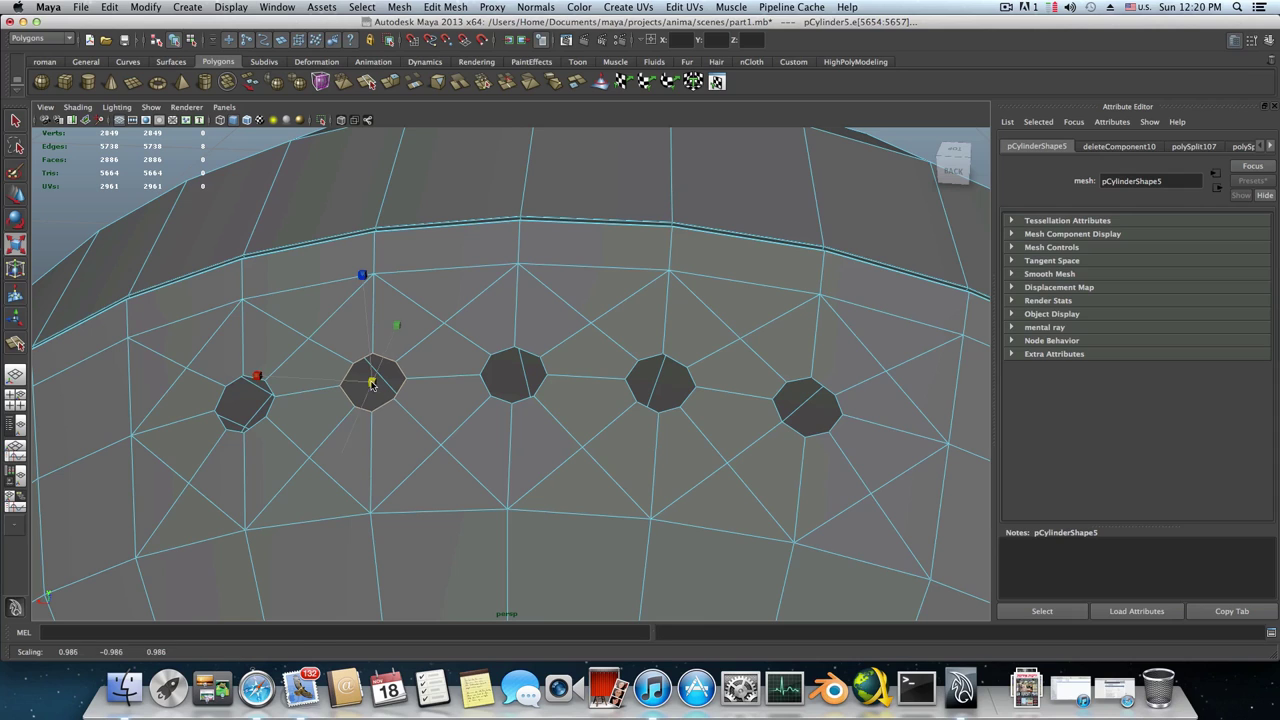
{"action": "left_click_drag", "start_coordinate": [423, 415], "coordinate": [438, 416], "text": "alt"}
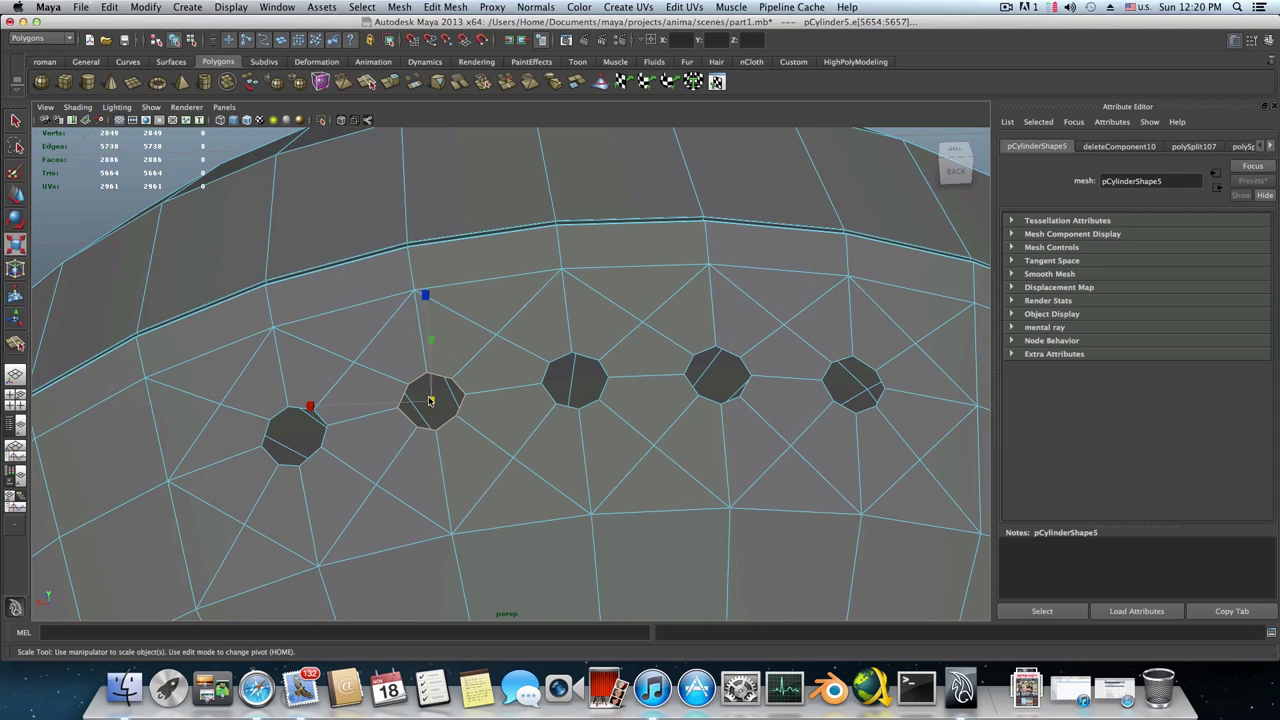
{"action": "left_click", "coordinate": [438, 421]}
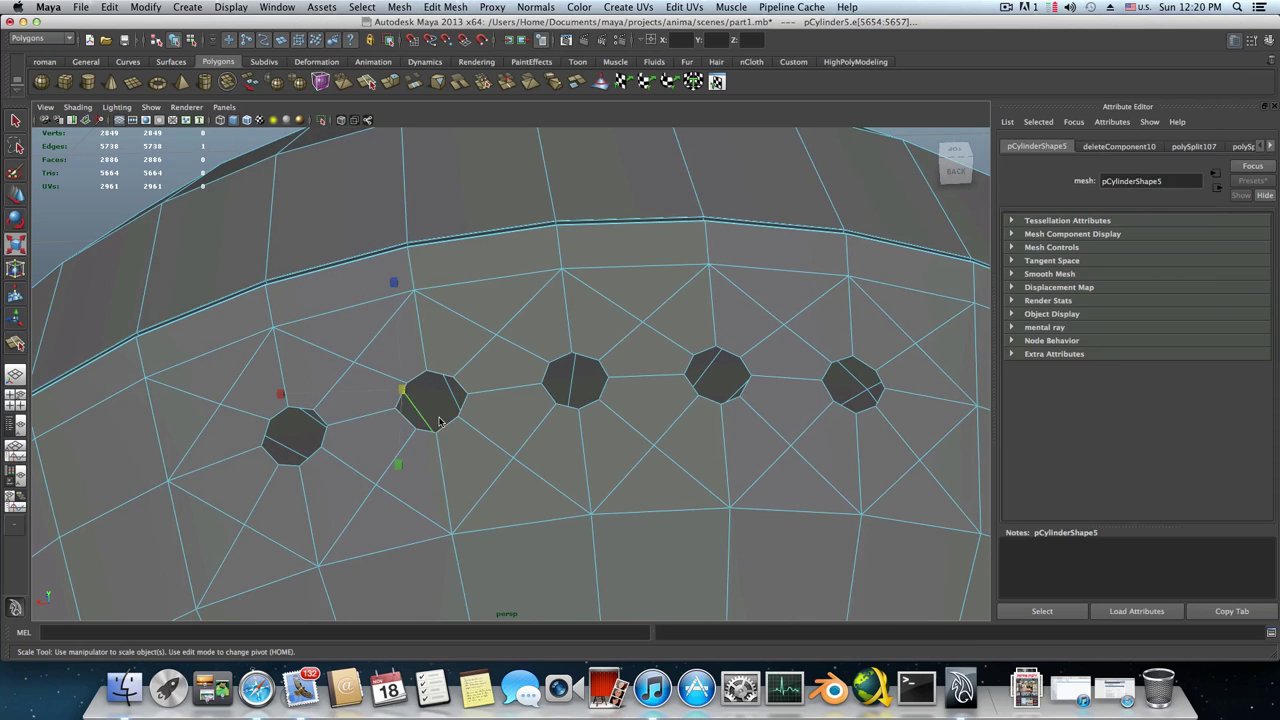
{"action": "double_click", "coordinate": [418, 384]}
Adjust the lower-left vertex of the second hole in the row with the Move tool, checking it against the surface from the side
{"action": "mouse_move", "coordinate": [411, 438]}
{"action": "right_mouse_down"}
{"action": "mouse_move", "coordinate": [386, 436]}
{"action": "mouse_move", "coordinate": [411, 437]}
{"action": "right_mouse_up"}
{"action": "left_click", "coordinate": [417, 429]}
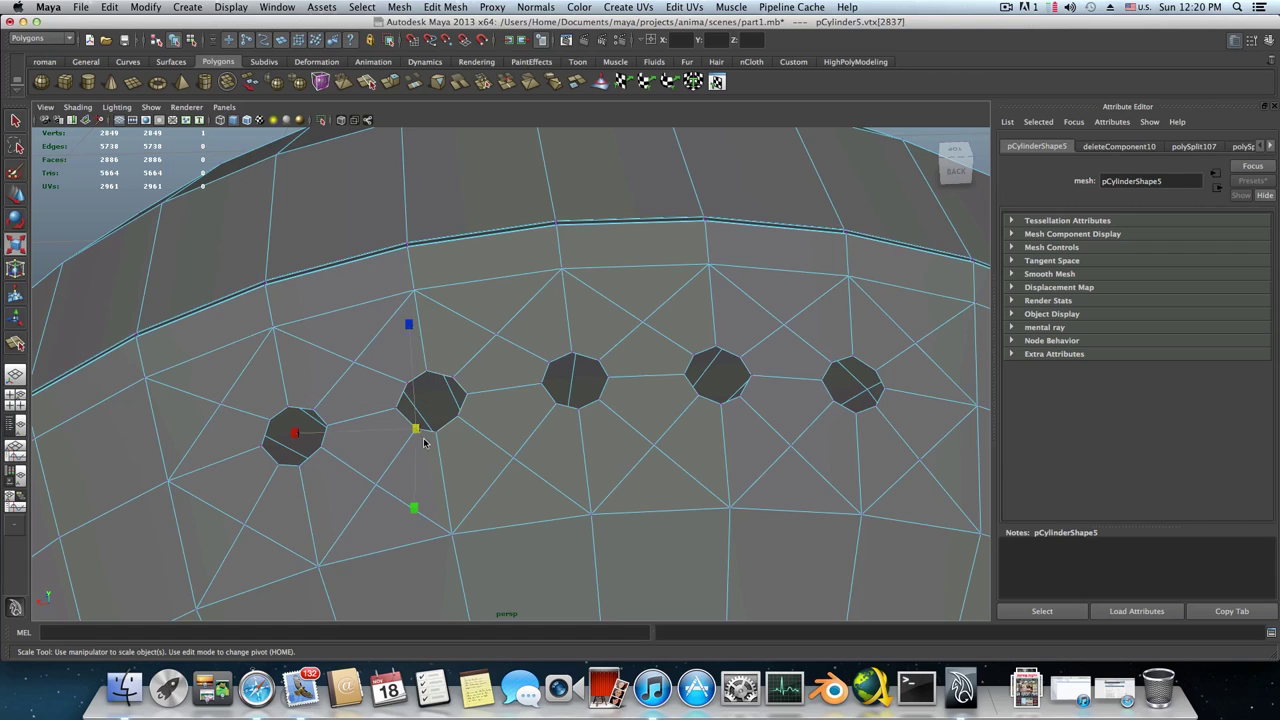
{"action": "left_click_drag", "start_coordinate": [423, 436], "coordinate": [481, 431], "text": "alt"}
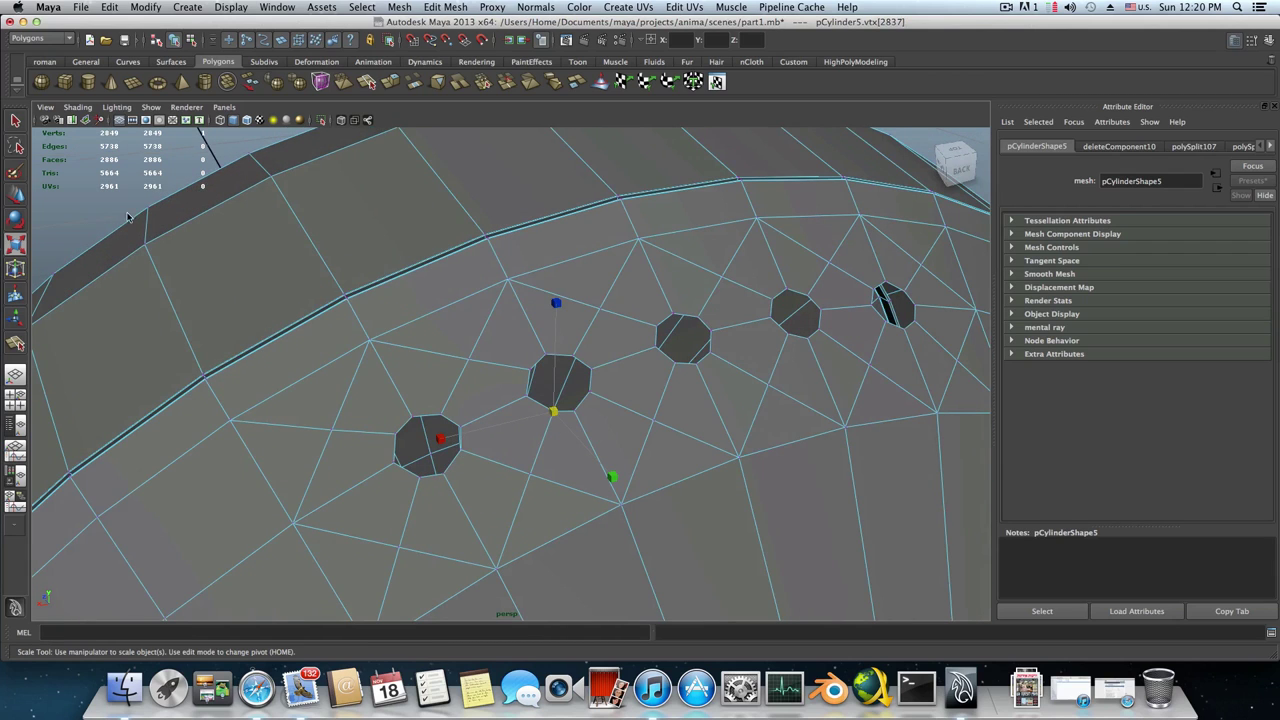
{"action": "left_click", "coordinate": [22, 195]}
{"action": "left_click_drag", "start_coordinate": [479, 428], "coordinate": [475, 429]}
{"action": "left_click_drag", "start_coordinate": [516, 381], "coordinate": [532, 476]}
{"action": "left_click_drag", "start_coordinate": [549, 466], "coordinate": [510, 490], "text": "alt"}
{"action": "mouse_move", "coordinate": [510, 489]}
{"action": "right_mouse_down", "text": "alt"}
{"action": "mouse_move", "coordinate": [526, 457]}
{"action": "mouse_move", "coordinate": [516, 478]}
{"action": "right_mouse_up", "text": "alt"}
{"action": "scroll", "coordinate": [516, 478], "scroll_direction": "up", "scroll_amount": 2}
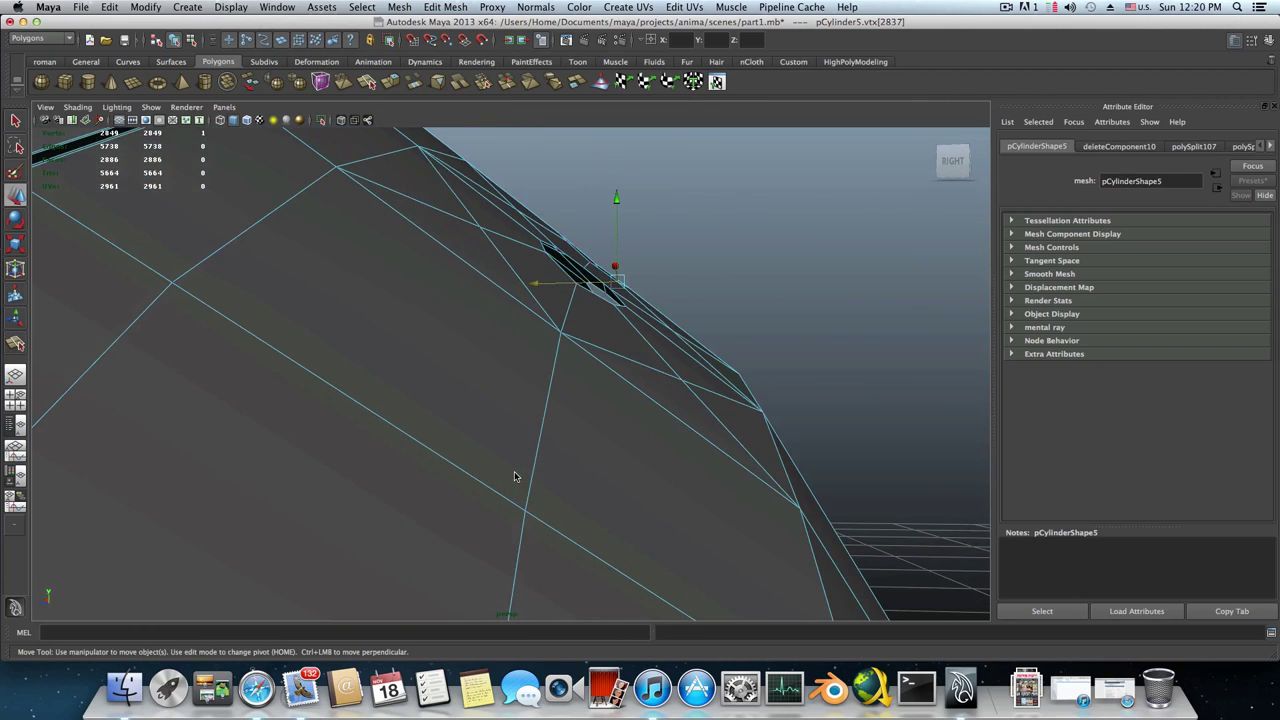
{"action": "left_click_drag", "start_coordinate": [516, 470], "coordinate": [487, 451], "text": "alt"}
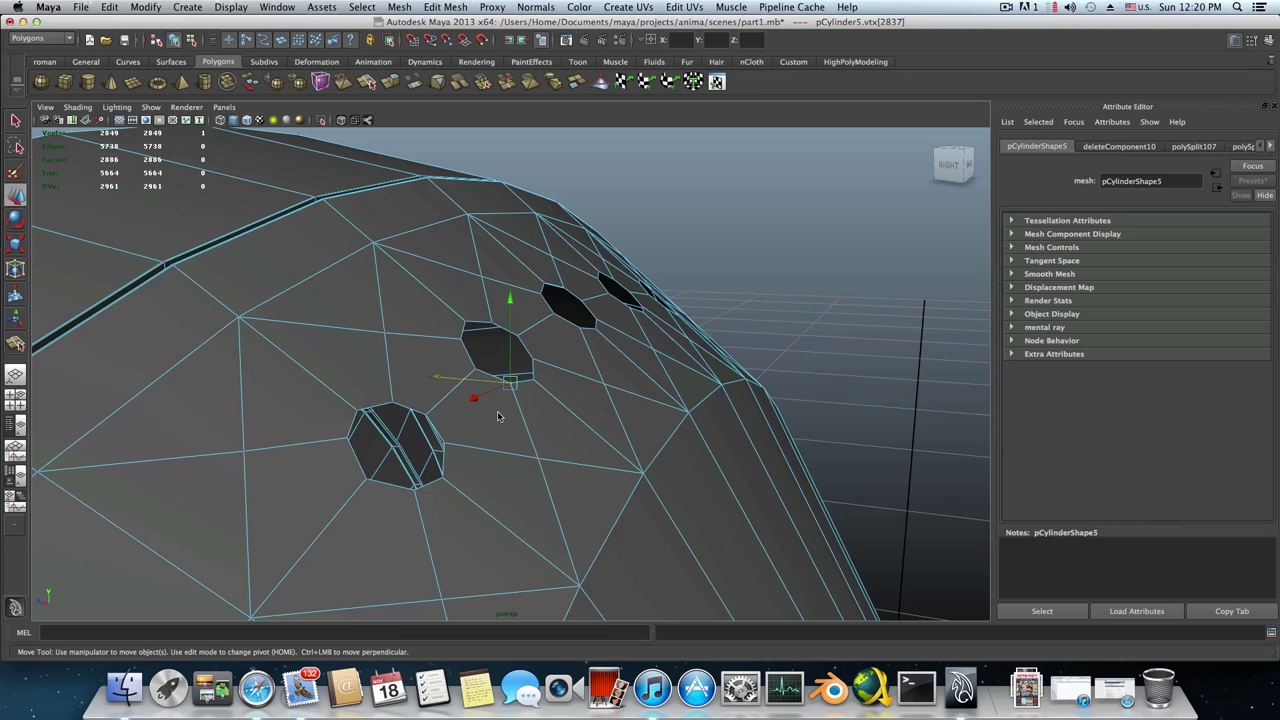
{"action": "left_click_drag", "start_coordinate": [507, 424], "coordinate": [366, 400], "text": "alt"}
{"action": "right_click_drag", "start_coordinate": [366, 400], "coordinate": [437, 407], "text": "alt"}
Select the border edge loops of all five octagonal holes together
{"action": "right_click_drag", "start_coordinate": [537, 405], "coordinate": [380, 426], "text": "alt"}
{"action": "left_click_drag", "start_coordinate": [374, 429], "coordinate": [506, 434], "text": "alt"}
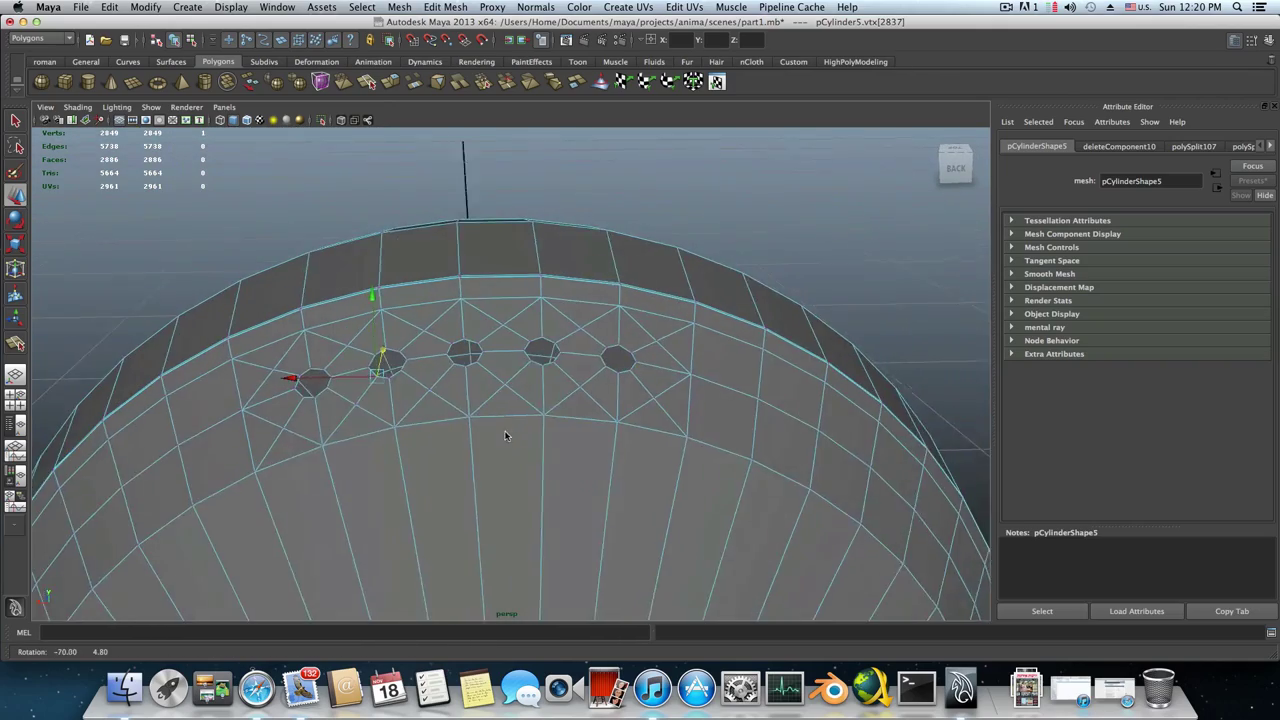
{"action": "middle_click_drag", "start_coordinate": [456, 434], "coordinate": [533, 426], "text": "alt"}
{"action": "right_click_drag", "start_coordinate": [460, 414], "coordinate": [556, 414], "text": "alt"}
{"action": "left_click_drag", "start_coordinate": [457, 412], "coordinate": [556, 405], "text": "alt"}
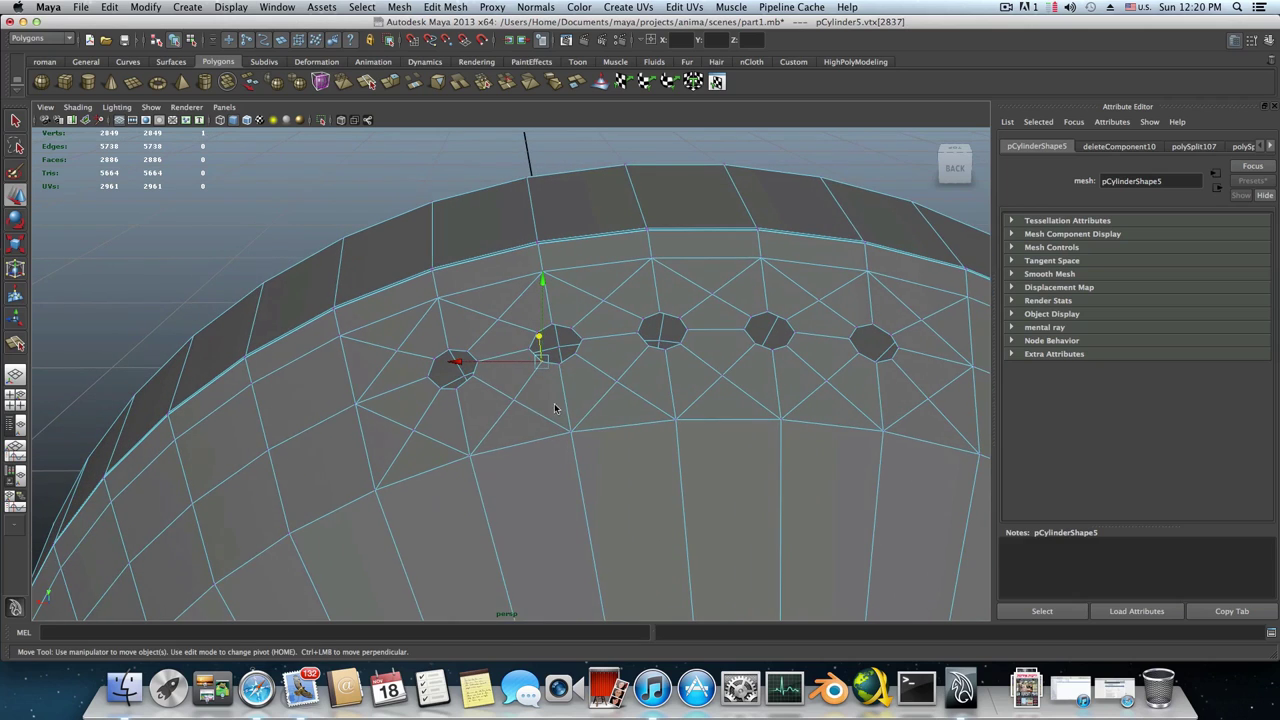
{"action": "right_click", "coordinate": [535, 401]}
{"action": "left_click", "coordinate": [466, 383]}
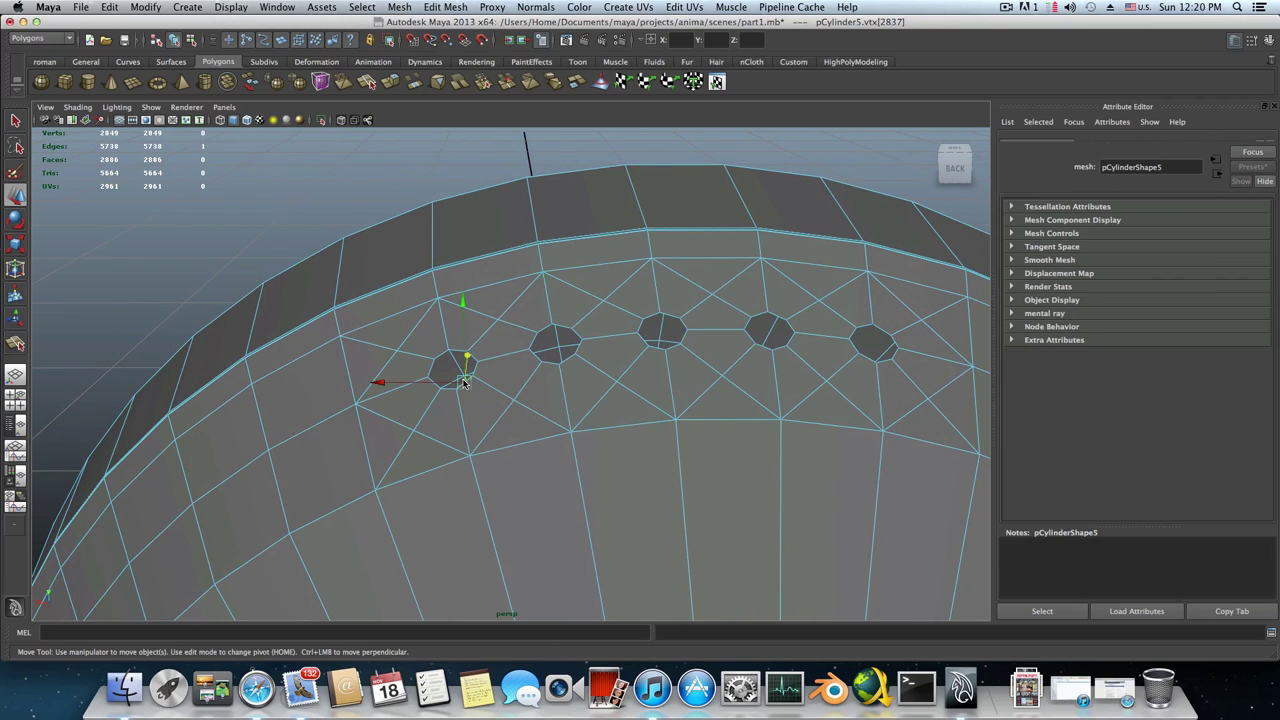
{"action": "double_click", "coordinate": [474, 372]}
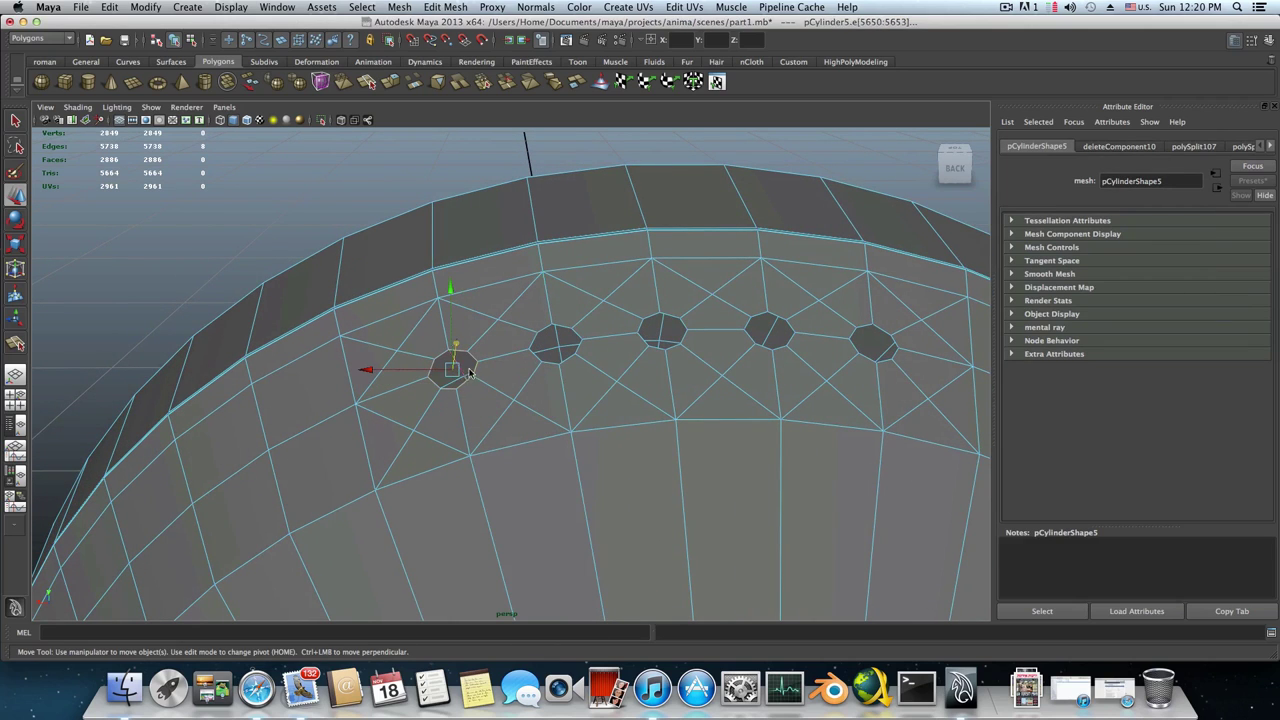
{"action": "double_click", "coordinate": [549, 364], "text": "shift"}
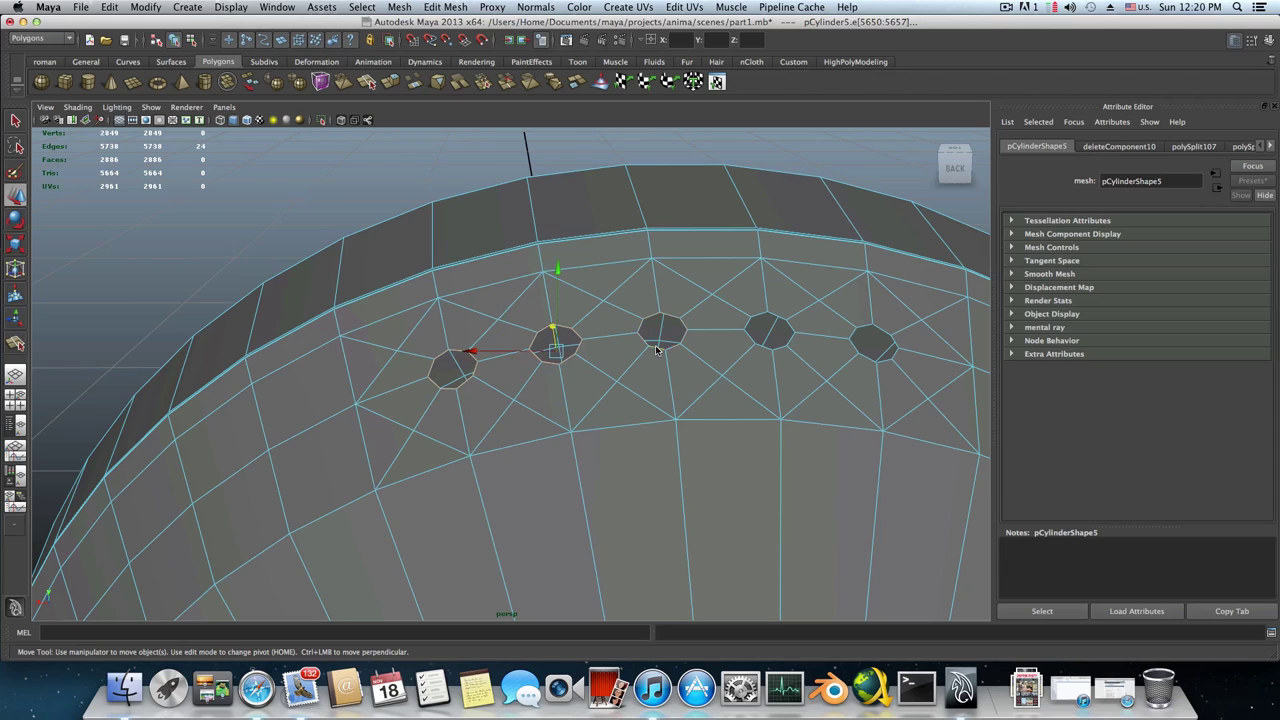
{"action": "double_click", "coordinate": [763, 350], "text": "shift"}
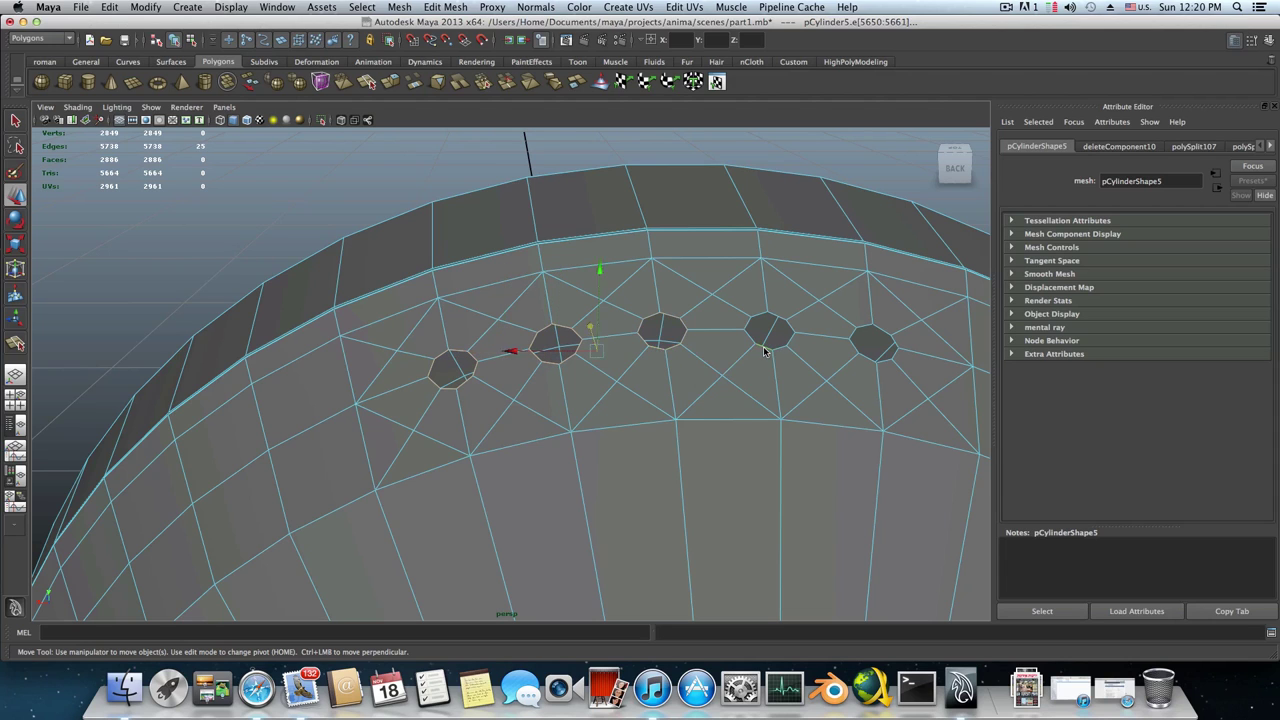
{"action": "double_click", "coordinate": [866, 352], "text": "shift"}
Reset the Extrude Edge options to their defaults and extrude the five selected hole borders
{"action": "left_click_drag", "start_coordinate": [630, 415], "coordinate": [651, 414], "text": "alt"}
{"action": "middle_click_drag", "start_coordinate": [651, 414], "coordinate": [585, 408], "text": "alt"}
{"action": "right_click_drag", "start_coordinate": [585, 408], "coordinate": [634, 413], "text": "alt"}
{"action": "middle_click_drag", "start_coordinate": [634, 410], "coordinate": [623, 418], "text": "alt"}
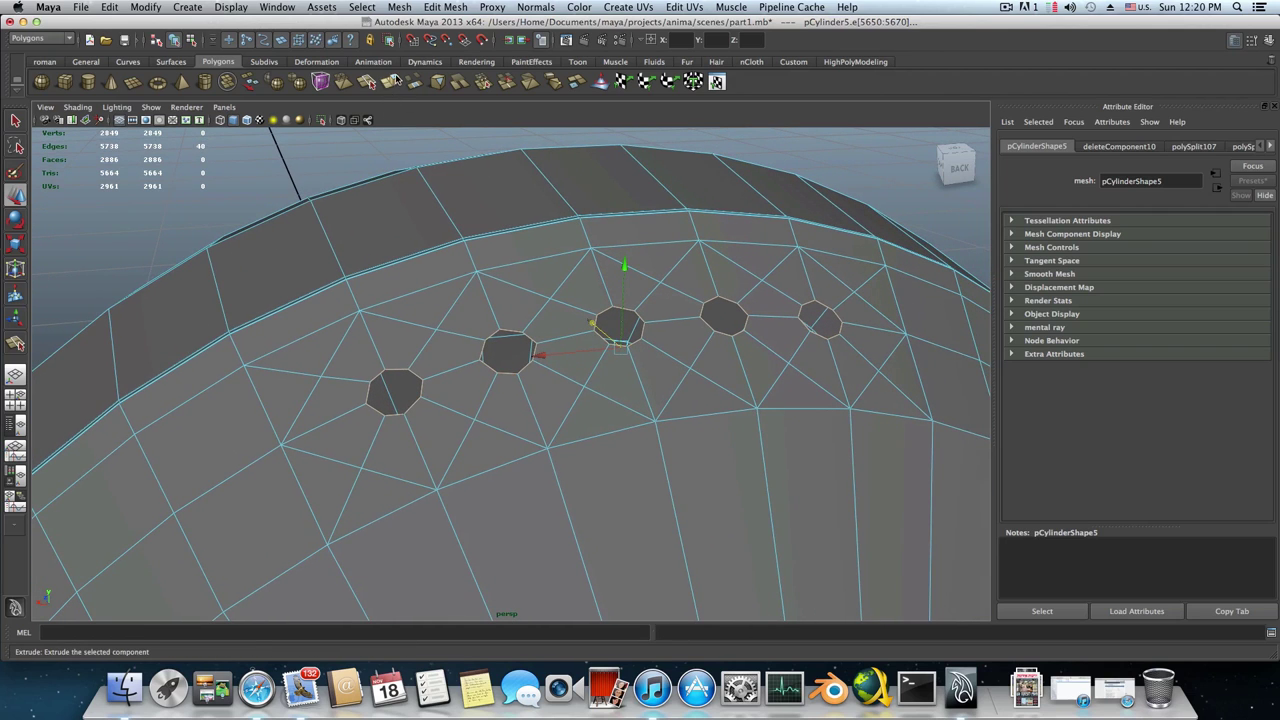
{"action": "left_click", "coordinate": [445, 7]}
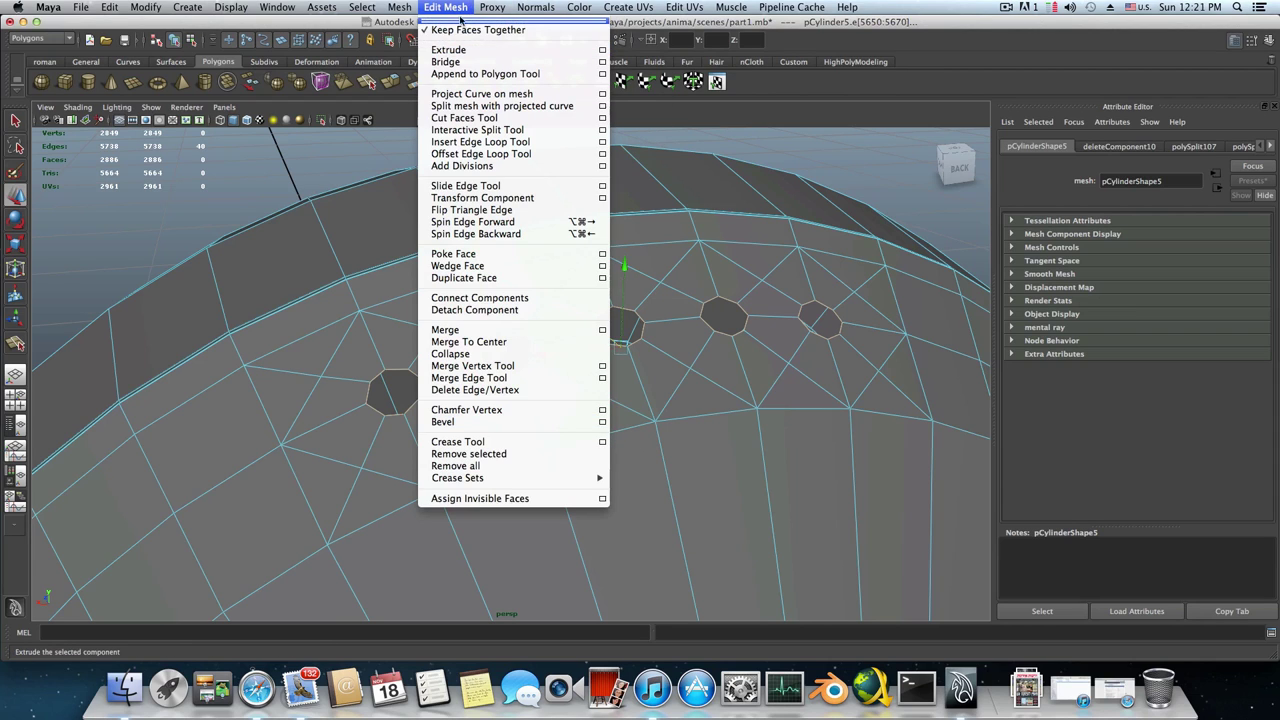
{"action": "left_click", "coordinate": [603, 52]}
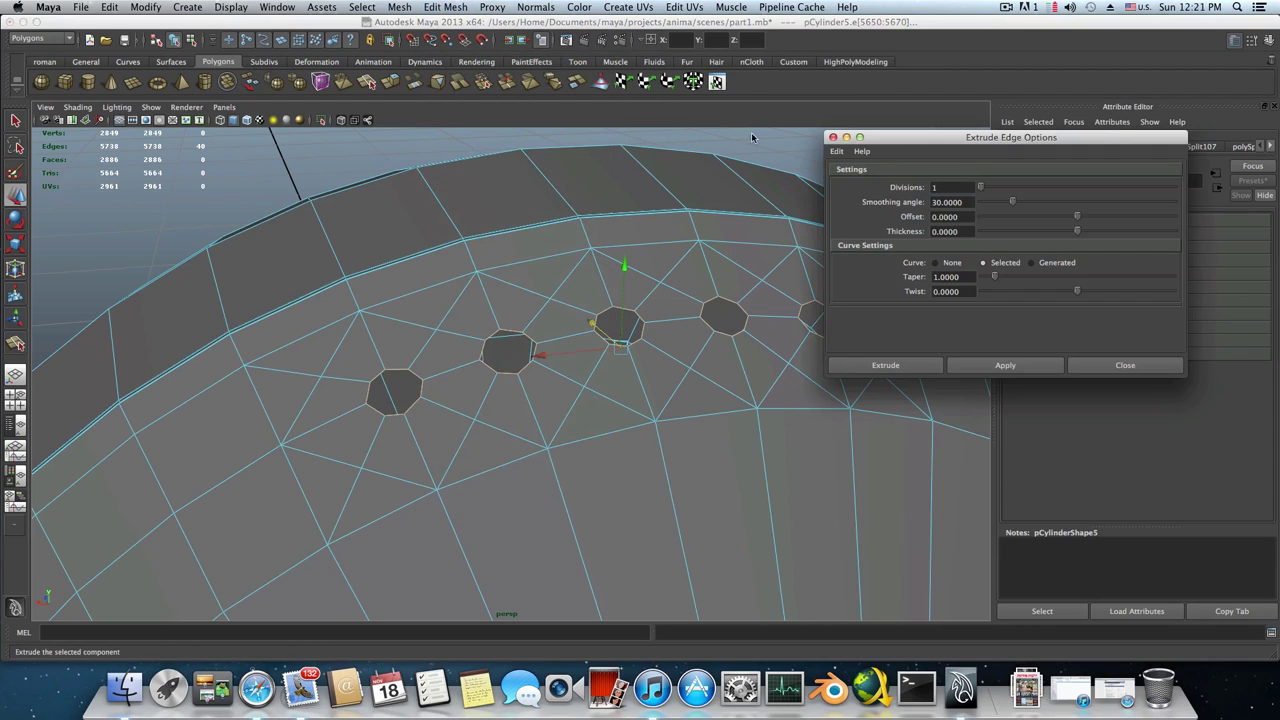
{"action": "left_click", "coordinate": [837, 151]}
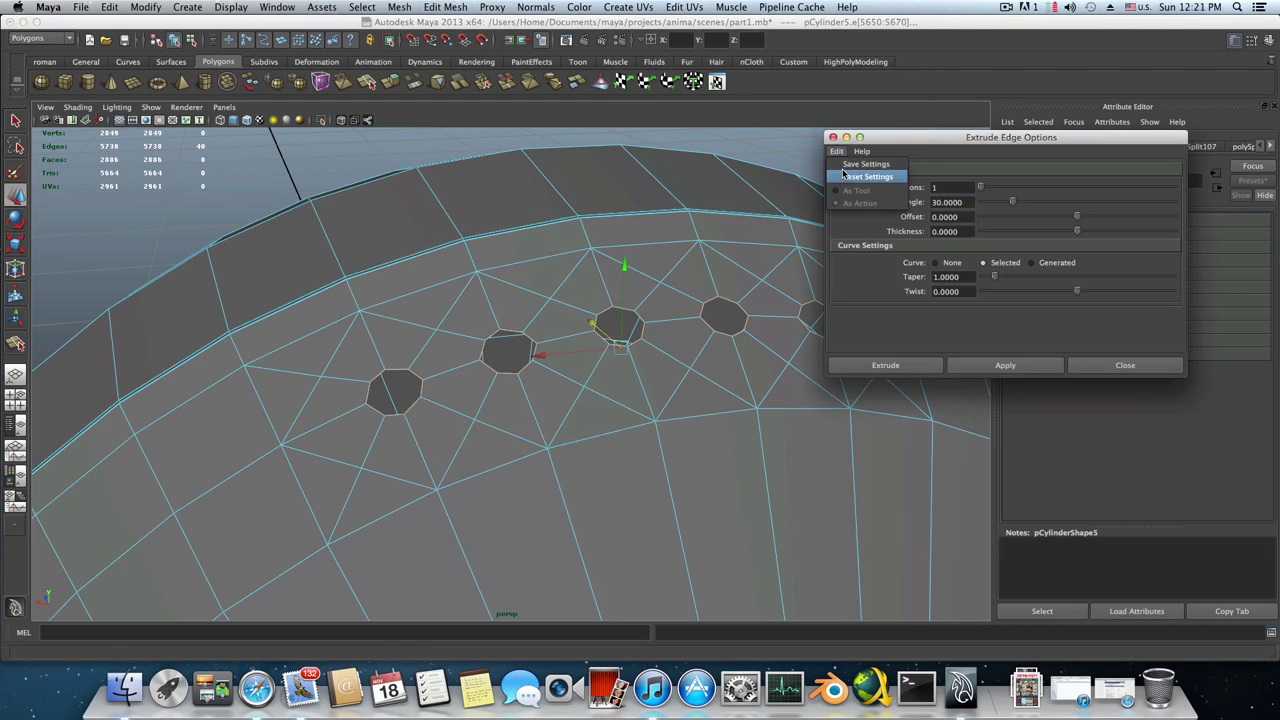
{"action": "left_click", "coordinate": [865, 176]}
{"action": "left_click", "coordinate": [902, 369]}
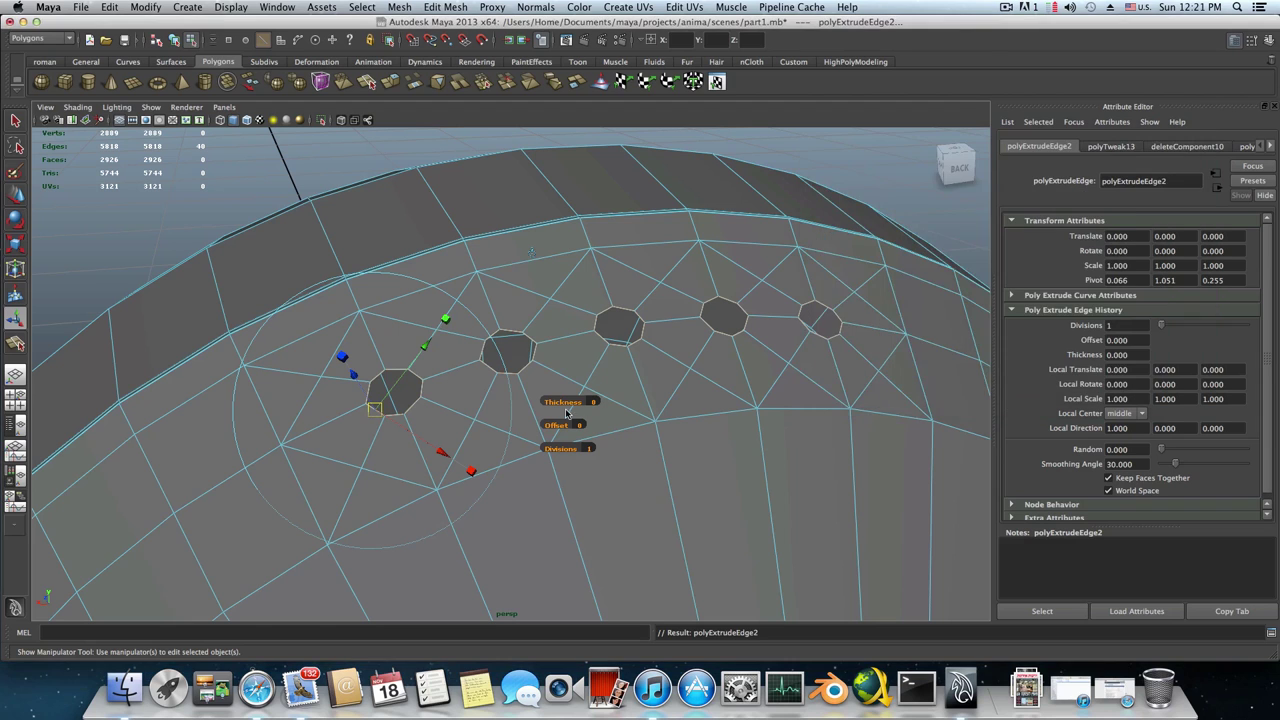
Move the extruded border edges into the earphone body to give the five holes inner walls
{"action": "left_click_drag", "start_coordinate": [572, 412], "coordinate": [455, 399], "text": "alt"}
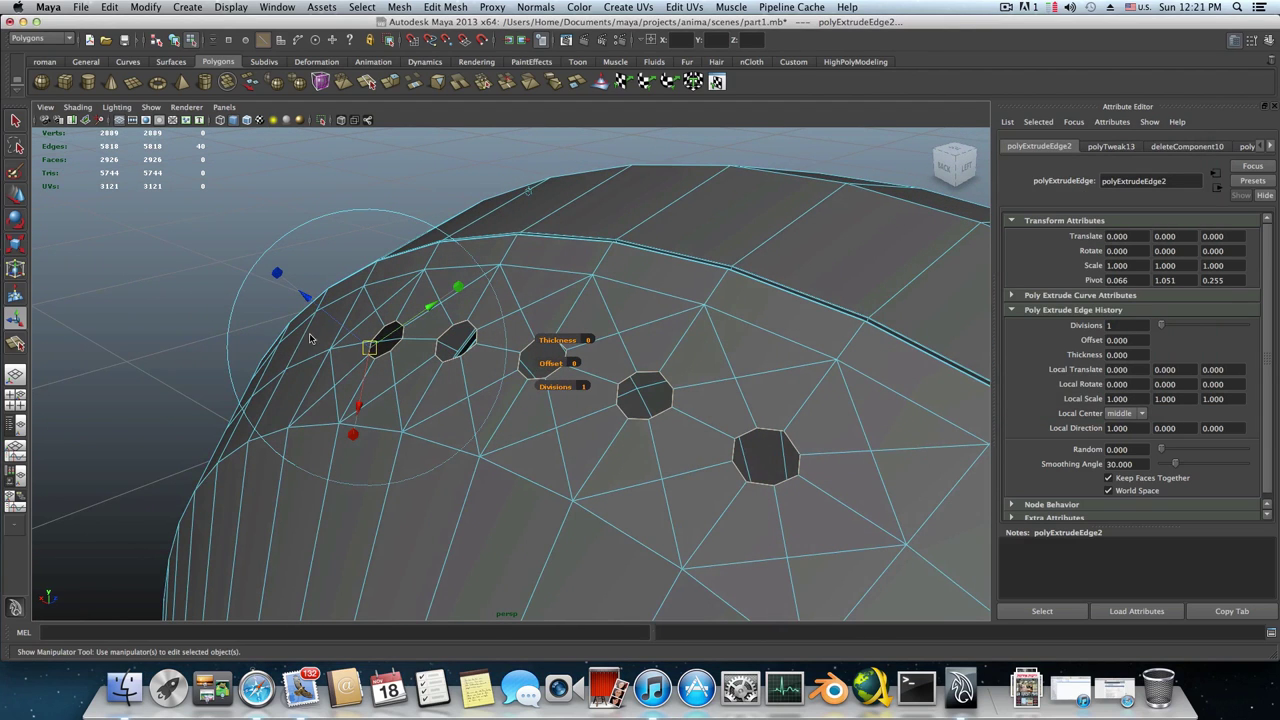
{"action": "left_click", "coordinate": [16, 195]}
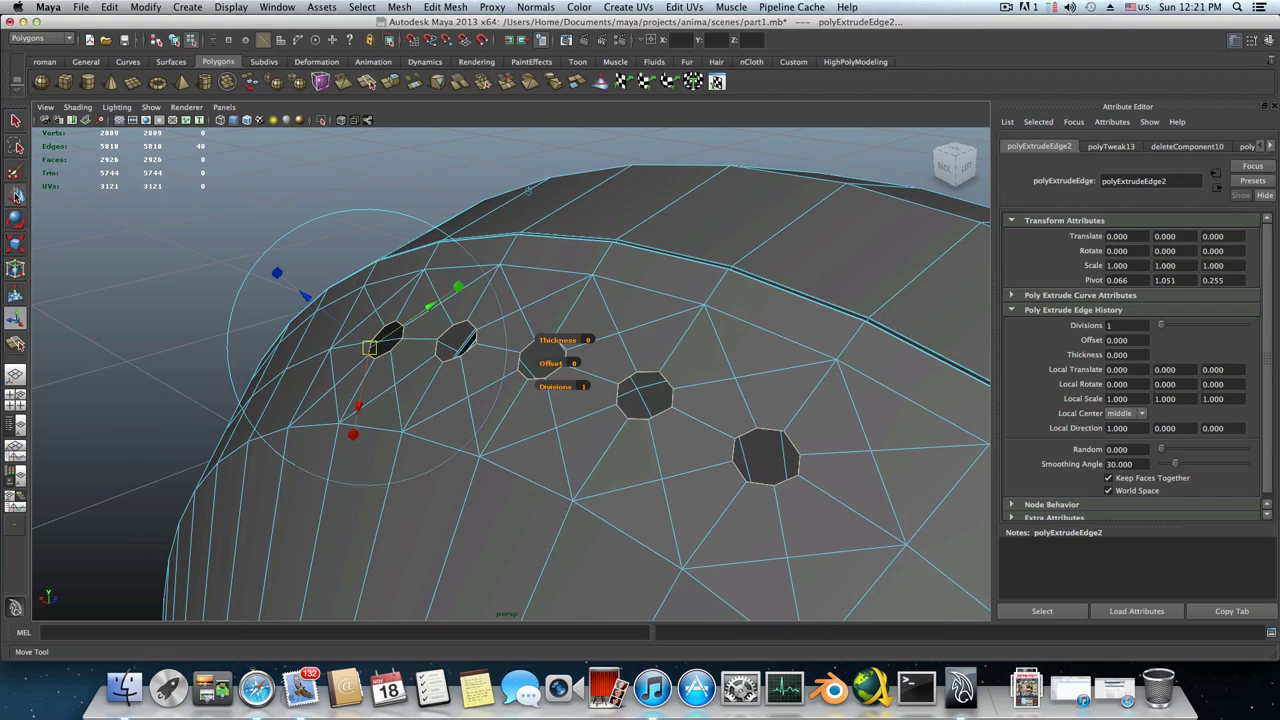
{"action": "left_click", "coordinate": [550, 379]}
{"action": "left_click_drag", "start_coordinate": [535, 294], "coordinate": [640, 382]}
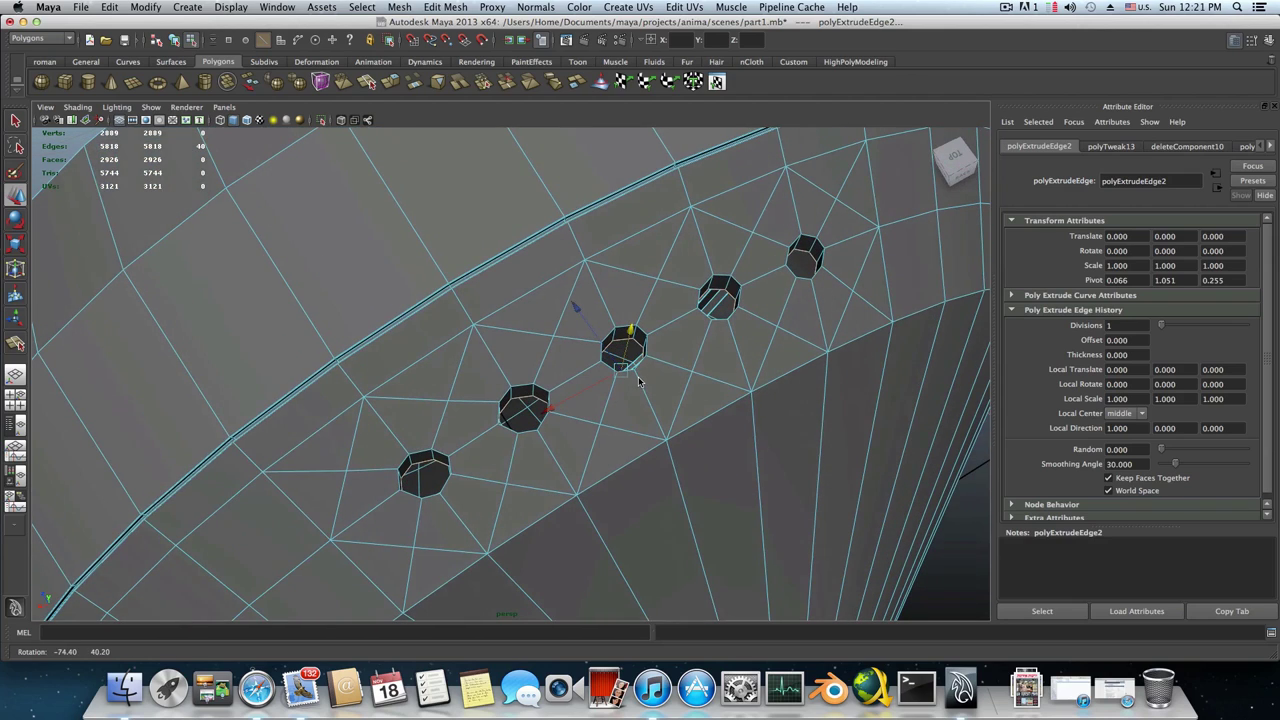
Close the inner ends of the five holes with Fill Hole and check the caps up close
{"action": "left_click", "coordinate": [400, 8]}
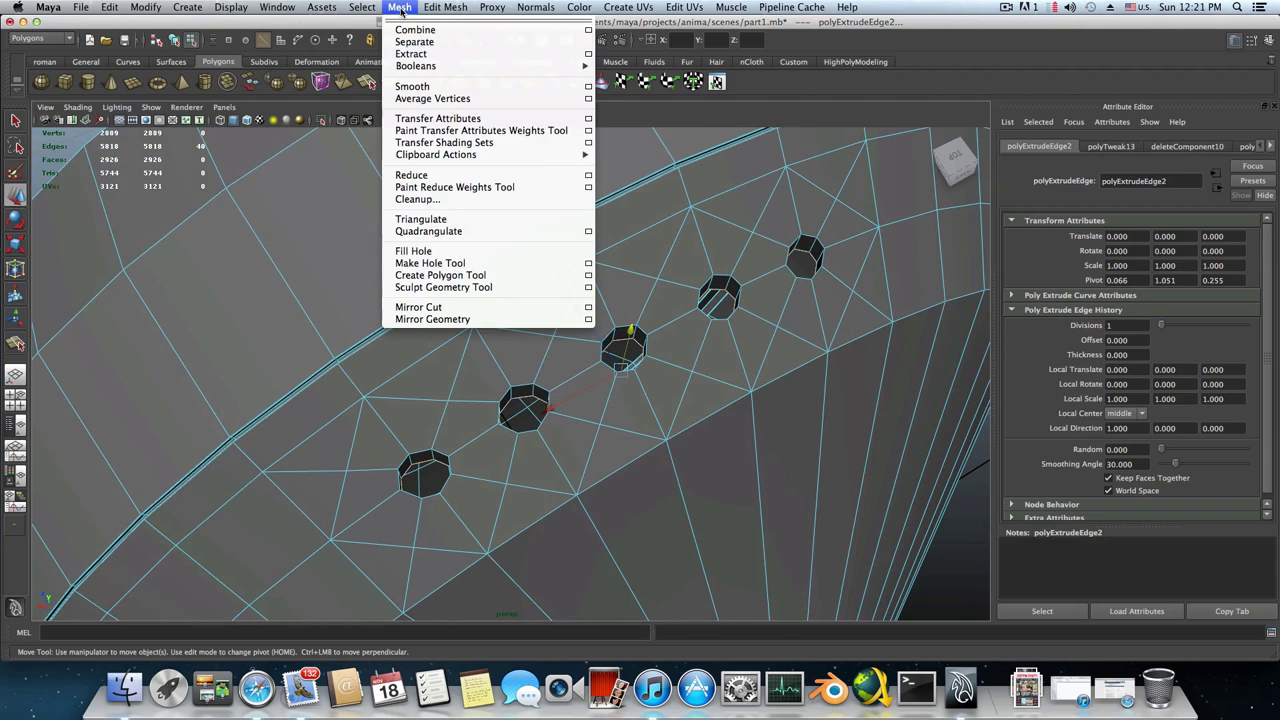
{"action": "left_click", "coordinate": [425, 252]}
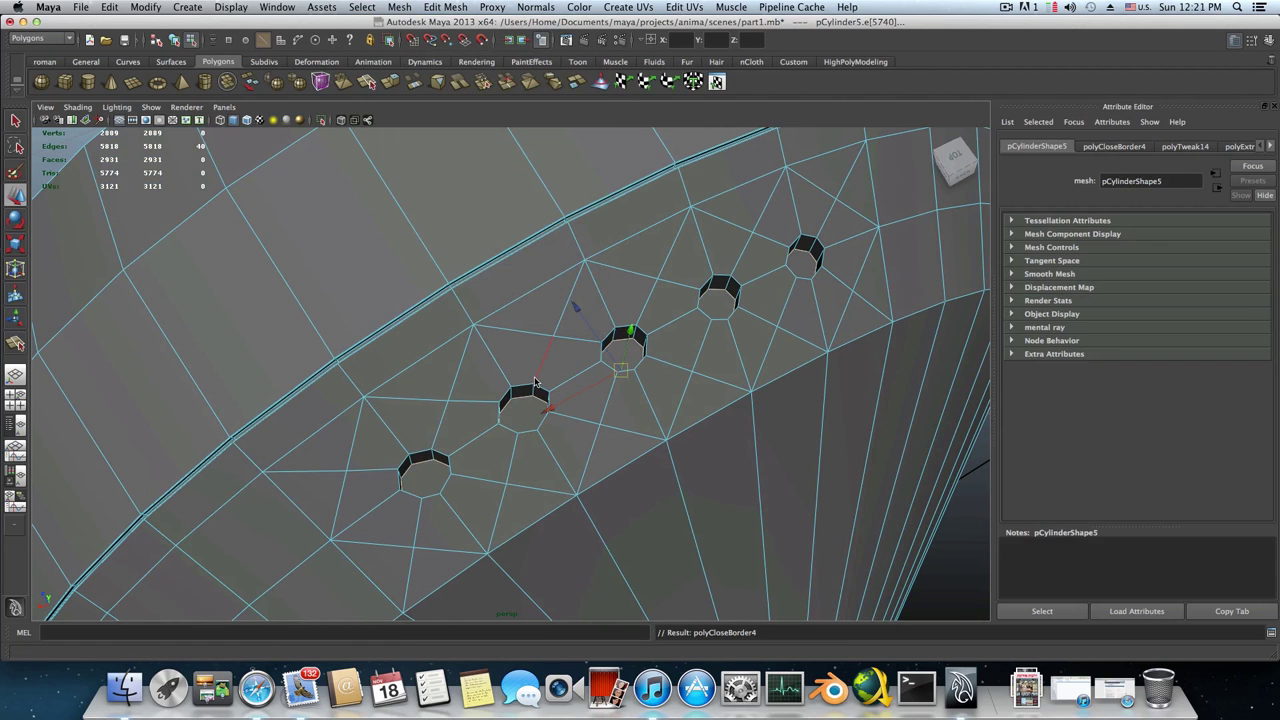
{"action": "left_click_drag", "start_coordinate": [571, 303], "coordinate": [440, 352], "text": "alt"}
{"action": "middle_click_drag", "start_coordinate": [440, 352], "coordinate": [349, 294], "text": "alt"}
{"action": "right_click_drag", "start_coordinate": [426, 329], "coordinate": [574, 354], "text": "alt"}
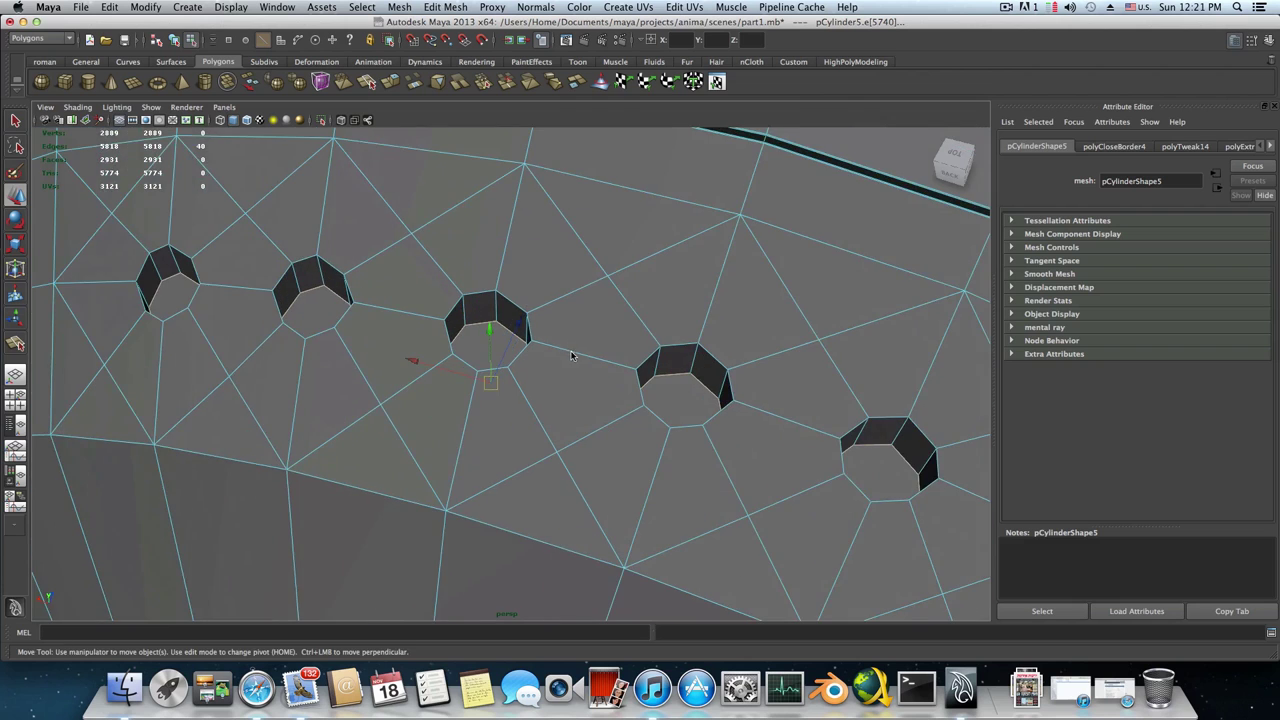
{"action": "left_click_drag", "start_coordinate": [574, 354], "coordinate": [564, 325], "text": "alt"}
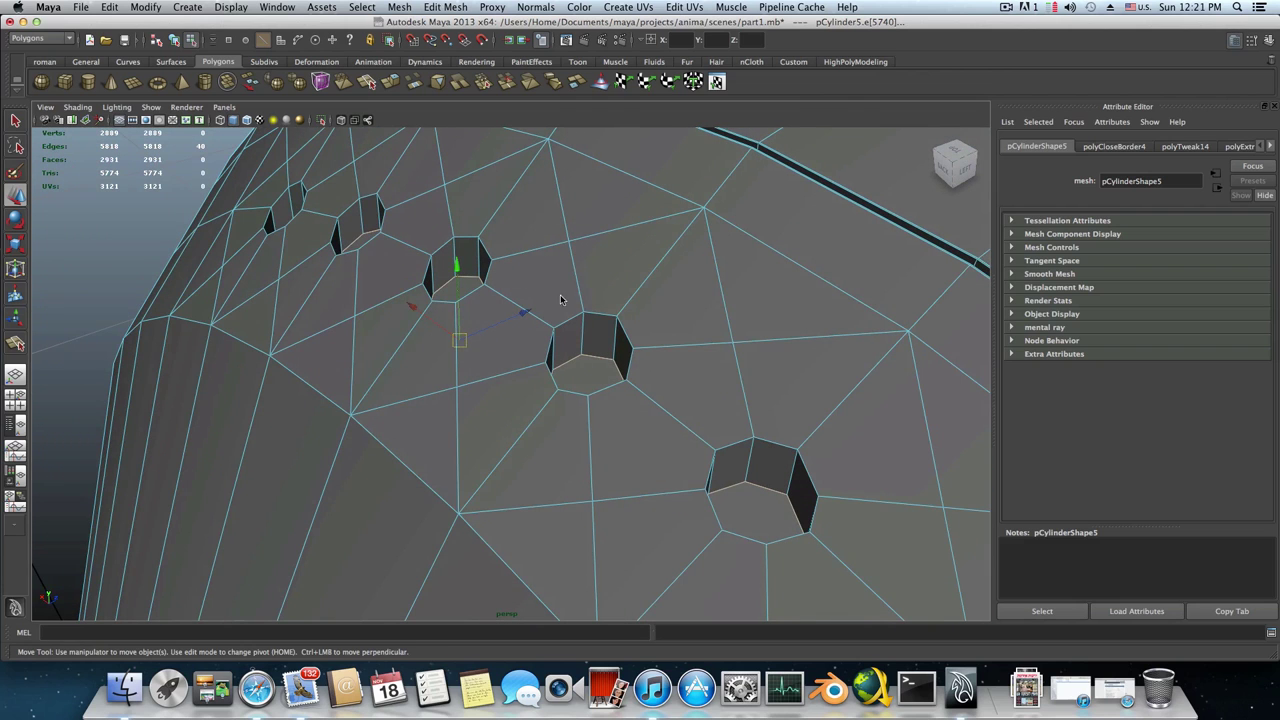
Switch to face selection and select the inner cap faces of all five holes together
{"action": "right_click_drag", "start_coordinate": [588, 380], "coordinate": [592, 410]}
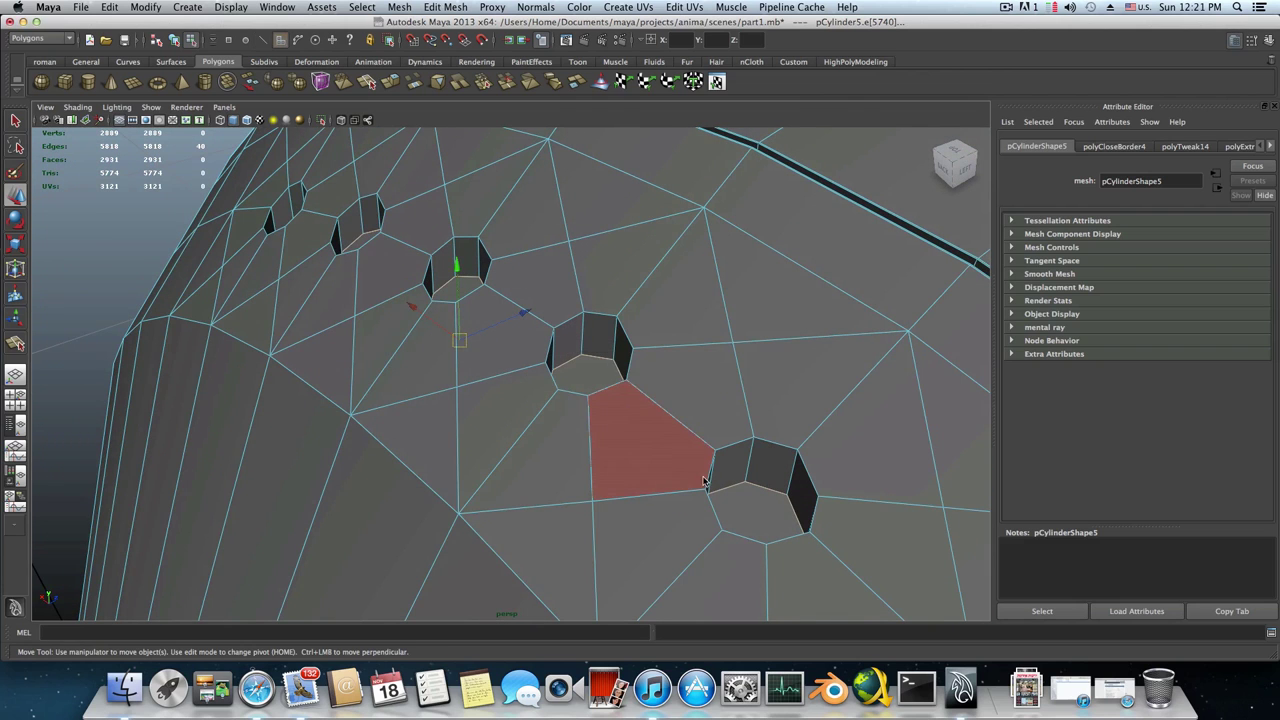
{"action": "left_click", "coordinate": [743, 508]}
{"action": "left_click", "coordinate": [602, 377], "text": "shift"}
{"action": "left_click_drag", "start_coordinate": [497, 350], "coordinate": [586, 391], "text": "alt"}
{"action": "left_click", "coordinate": [489, 344], "text": "shift"}
{"action": "left_click_drag", "start_coordinate": [783, 451], "coordinate": [711, 457], "text": "alt"}
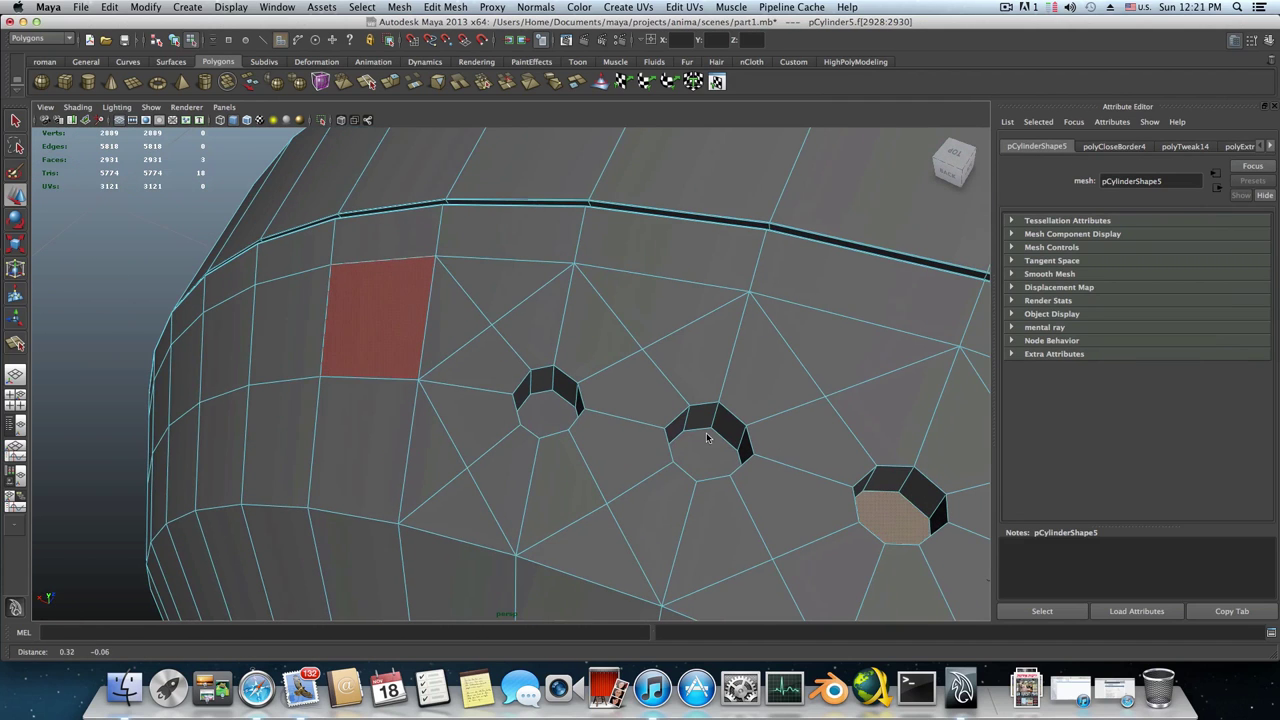
{"action": "left_click", "coordinate": [711, 457], "text": "shift"}
{"action": "left_click", "coordinate": [557, 419], "text": "shift"}
{"action": "left_click_drag", "start_coordinate": [600, 440], "coordinate": [596, 405], "text": "alt"}
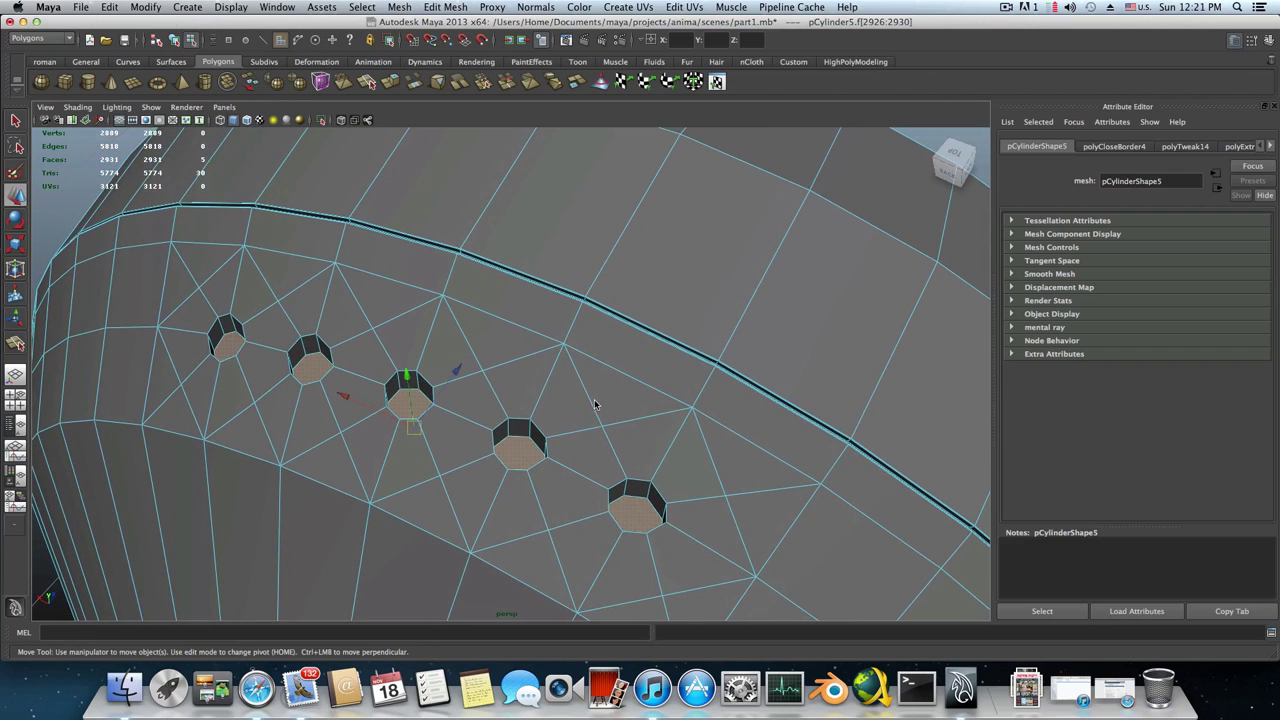
Apply Poke Face to the five selected cap faces to divide each into triangles around a centre vertex
{"action": "left_click", "coordinate": [400, 7]}
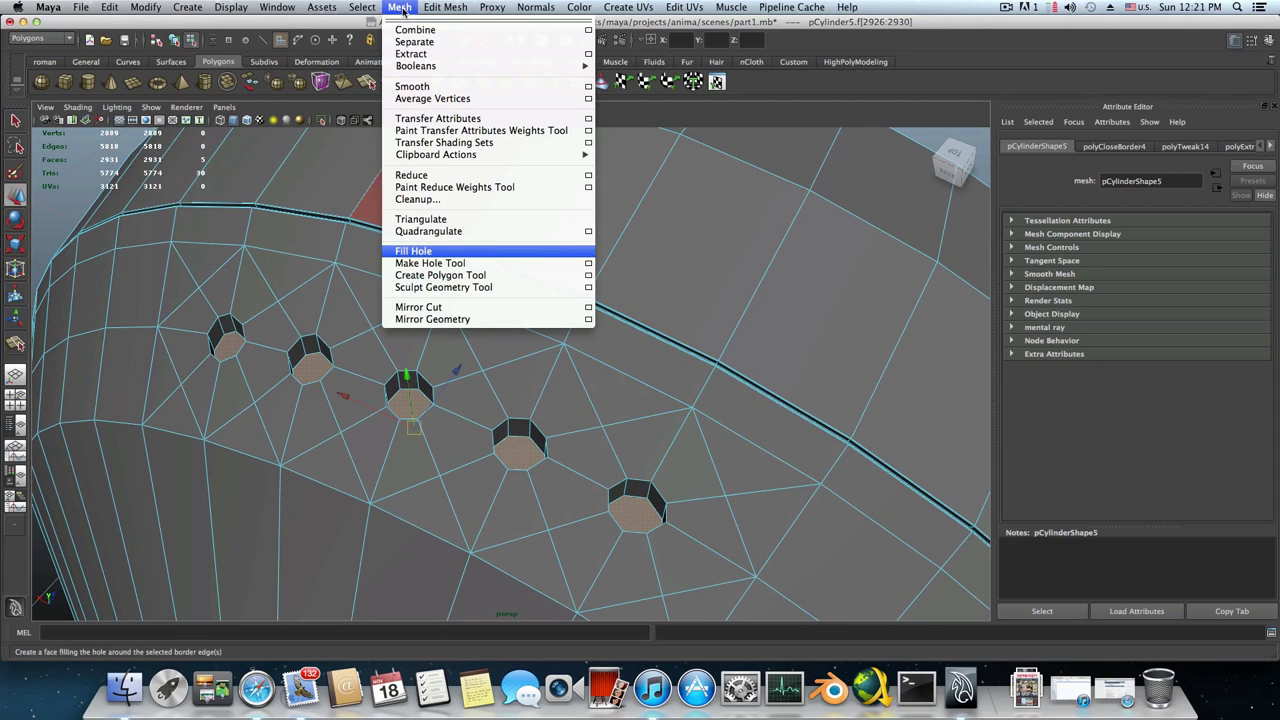
{"action": "mouse_move", "coordinate": [443, 9]}
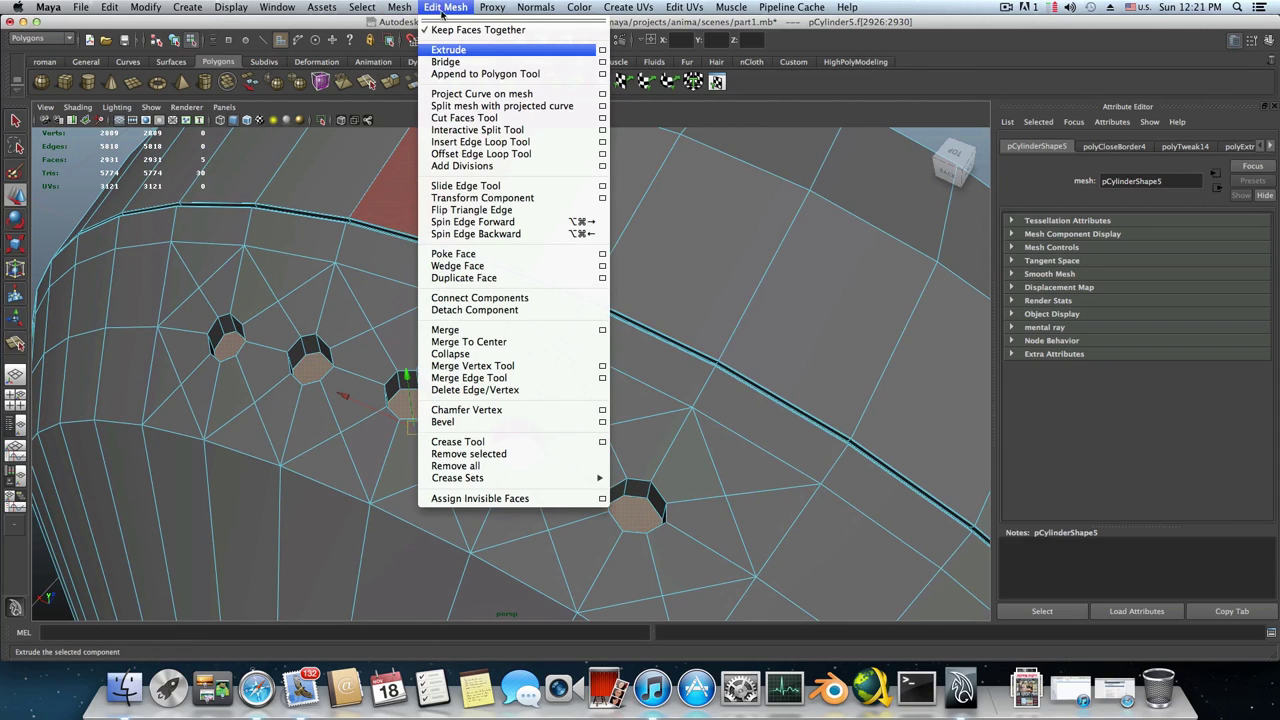
{"action": "left_click", "coordinate": [720, 508]}
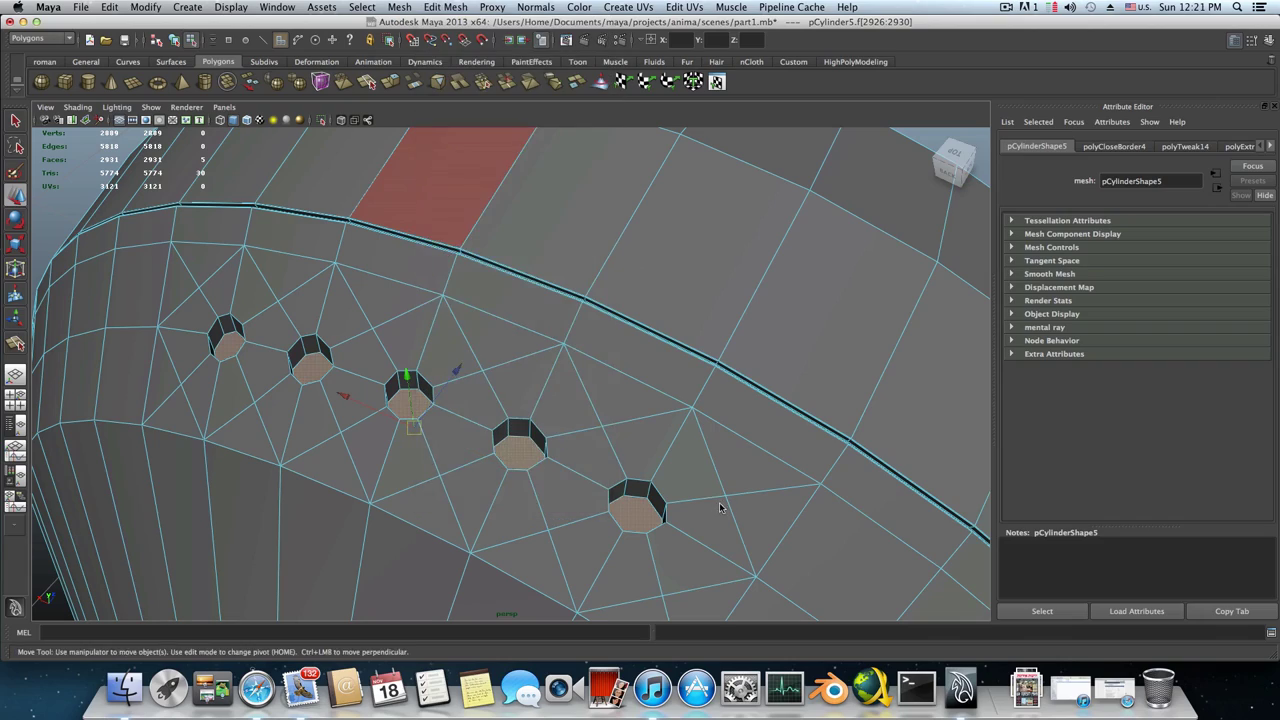
{"action": "middle_click_drag", "start_coordinate": [714, 488], "coordinate": [719, 454], "text": "alt"}
{"action": "left_click_drag", "start_coordinate": [719, 454], "coordinate": [694, 486], "text": "alt"}
{"action": "middle_click_drag", "start_coordinate": [694, 486], "coordinate": [672, 428], "text": "alt"}
{"action": "right_click_drag", "start_coordinate": [672, 428], "coordinate": [697, 410], "text": "alt"}
{"action": "middle_click_drag", "start_coordinate": [697, 410], "coordinate": [656, 417], "text": "alt"}
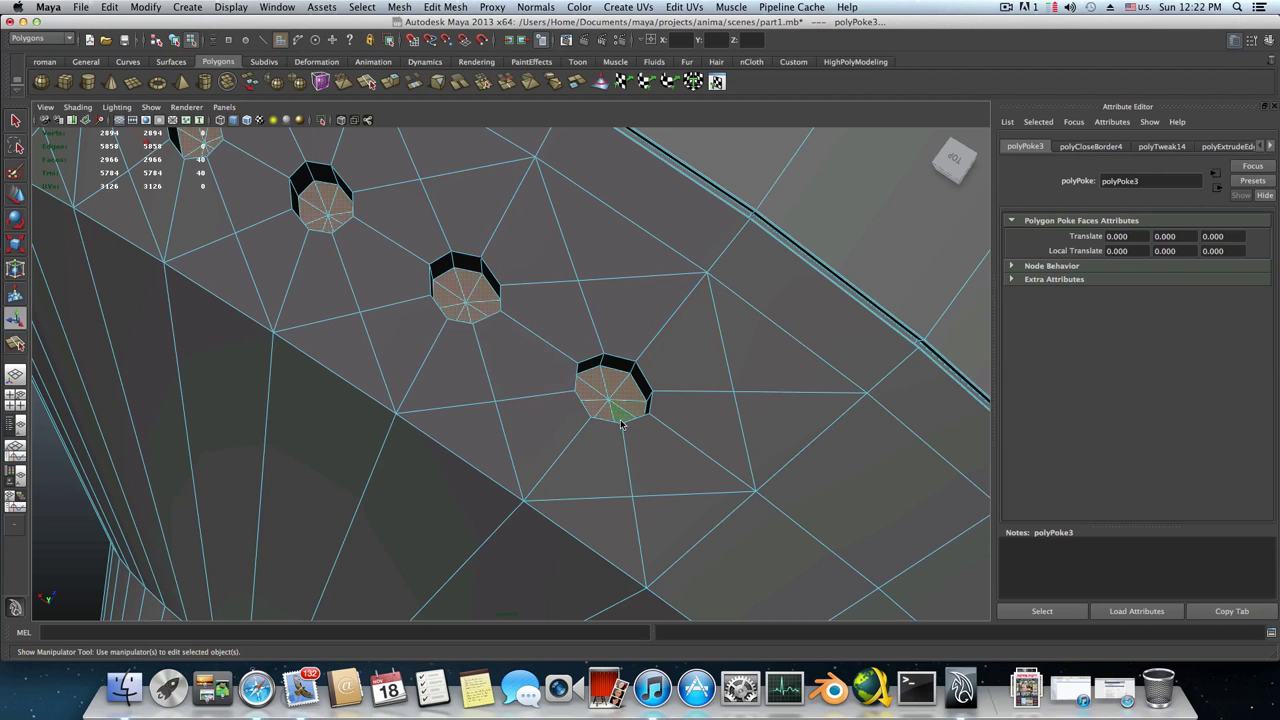
Switch to vertex selection and select the centre vertices of all five poked caps
{"action": "scroll", "coordinate": [621, 424], "scroll_direction": "down", "scroll_amount": 5}
{"action": "scroll", "coordinate": [621, 424], "scroll_direction": "up", "scroll_amount": 3}
{"action": "mouse_move", "coordinate": [593, 399]}
{"action": "right_mouse_down", "text": "alt"}
{"action": "mouse_move", "coordinate": [629, 395]}
{"action": "mouse_move", "coordinate": [584, 397]}
{"action": "right_mouse_up", "text": "alt"}
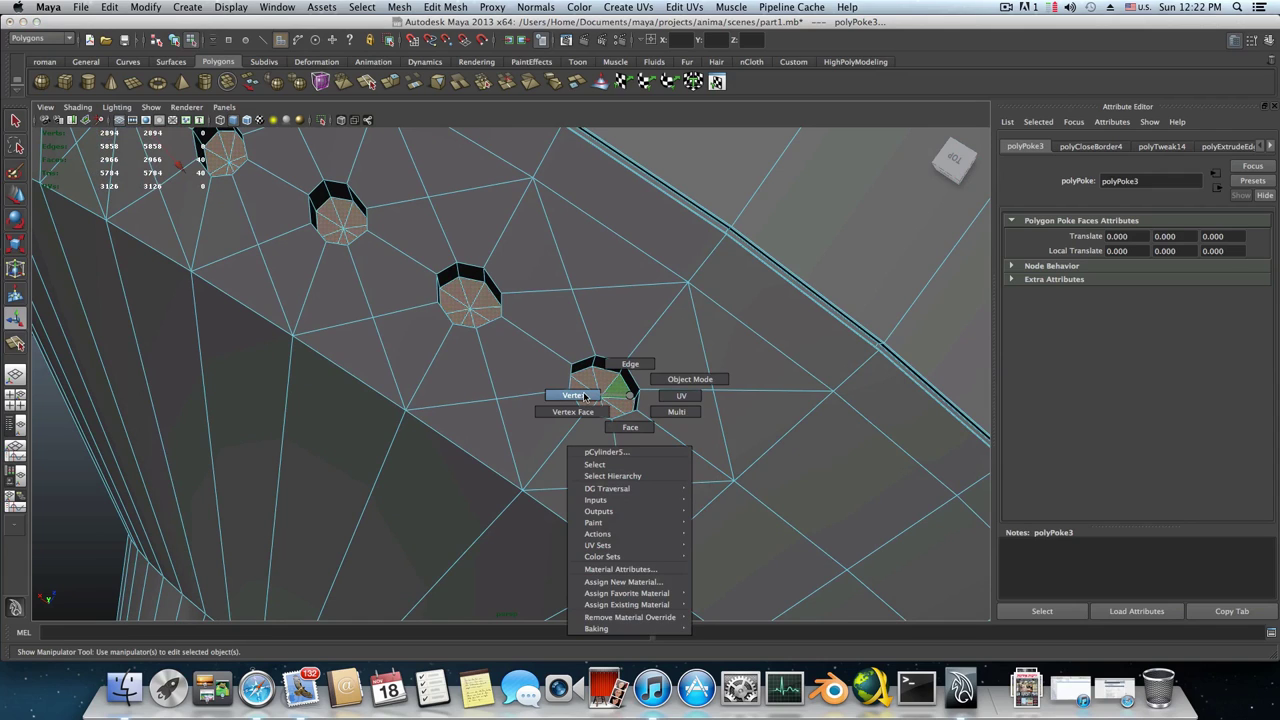
{"action": "left_click", "coordinate": [586, 397]}
{"action": "left_click", "coordinate": [601, 401]}
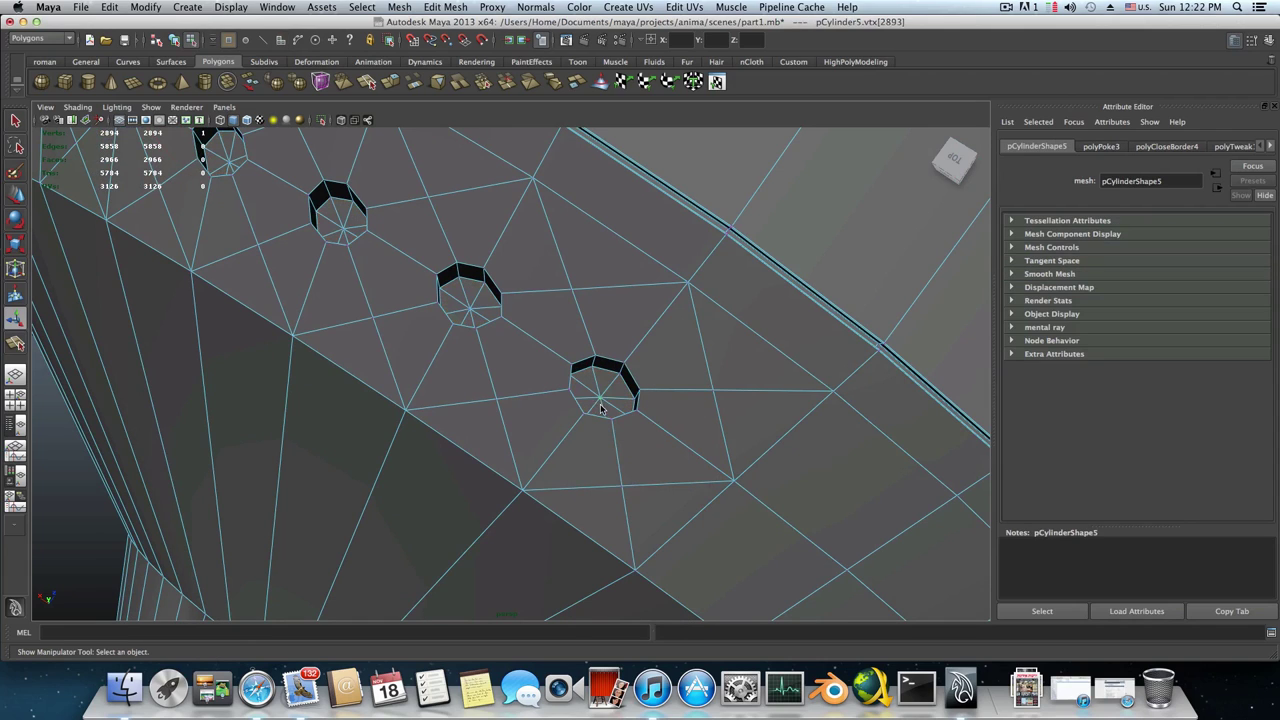
{"action": "left_click", "coordinate": [470, 312], "text": "shift"}
{"action": "middle_click_drag", "start_coordinate": [470, 312], "coordinate": [616, 457], "text": "alt"}
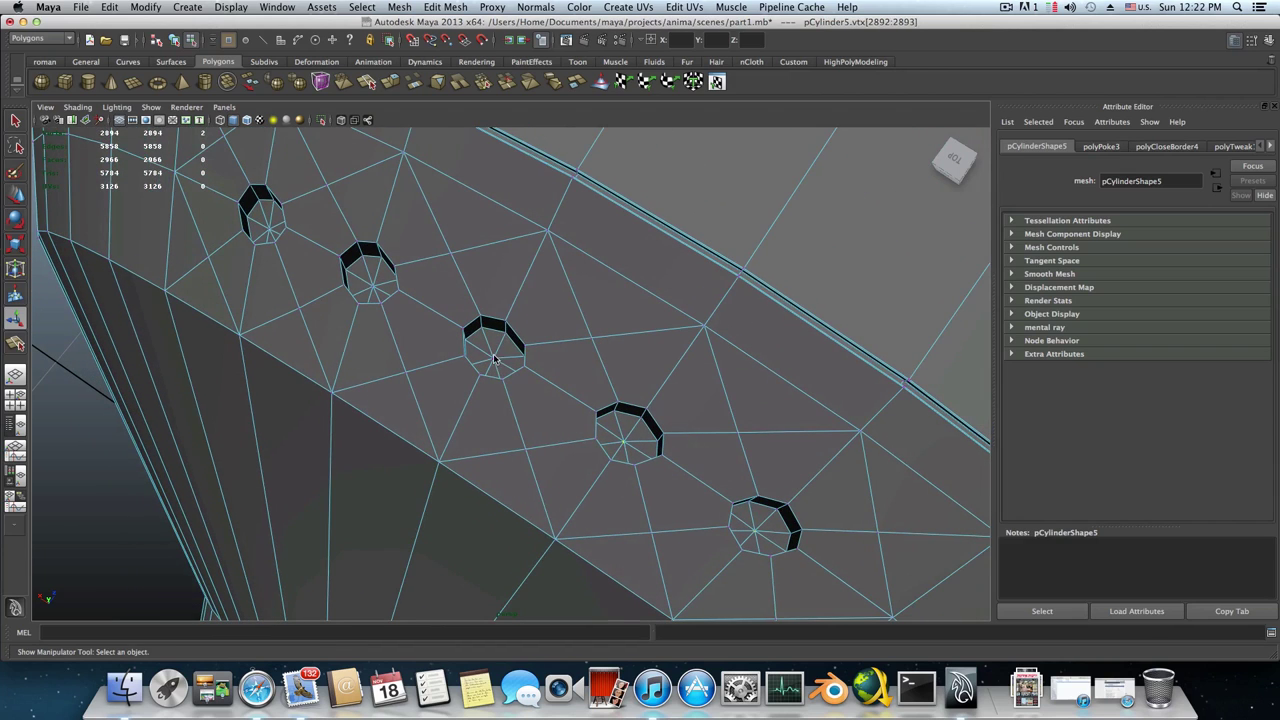
{"action": "left_click", "coordinate": [375, 290], "text": "shift"}
{"action": "left_click_drag", "start_coordinate": [375, 290], "coordinate": [408, 306], "text": "alt"}
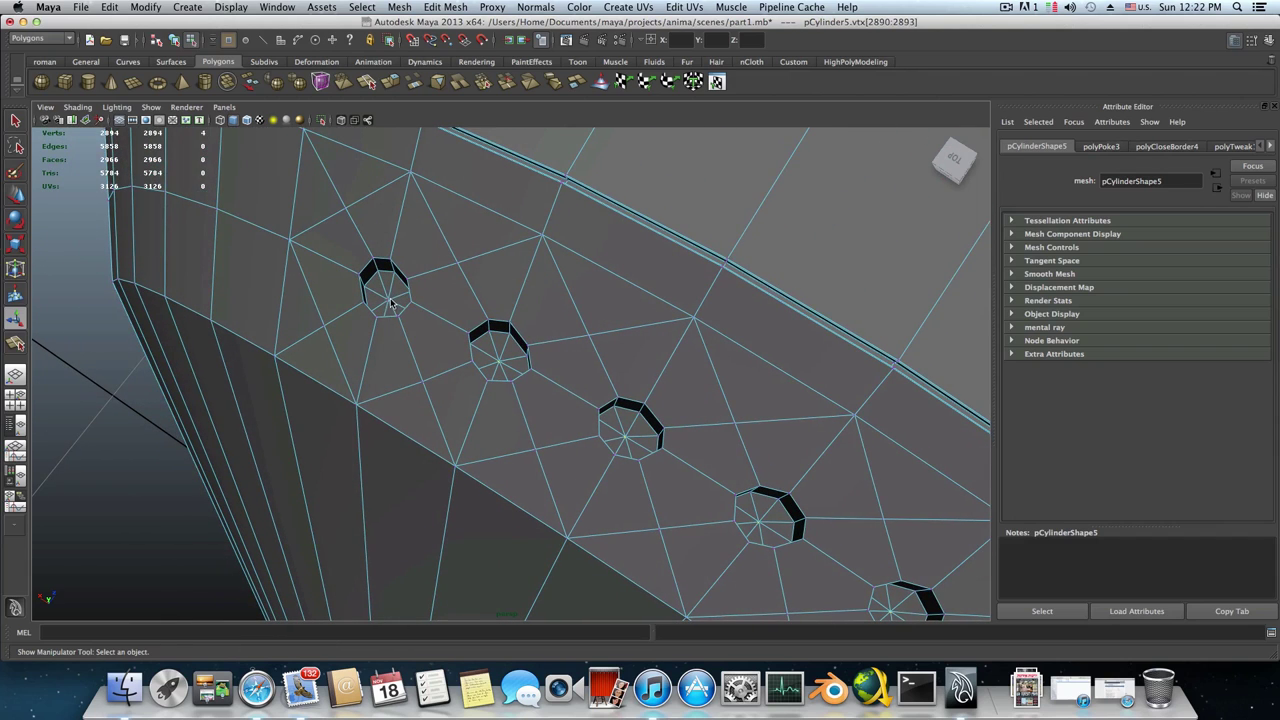
{"action": "left_click", "coordinate": [390, 303], "text": "shift"}
Chamfer the five selected centre vertices to form a small octagon in each cap
{"action": "left_click", "coordinate": [445, 7]}
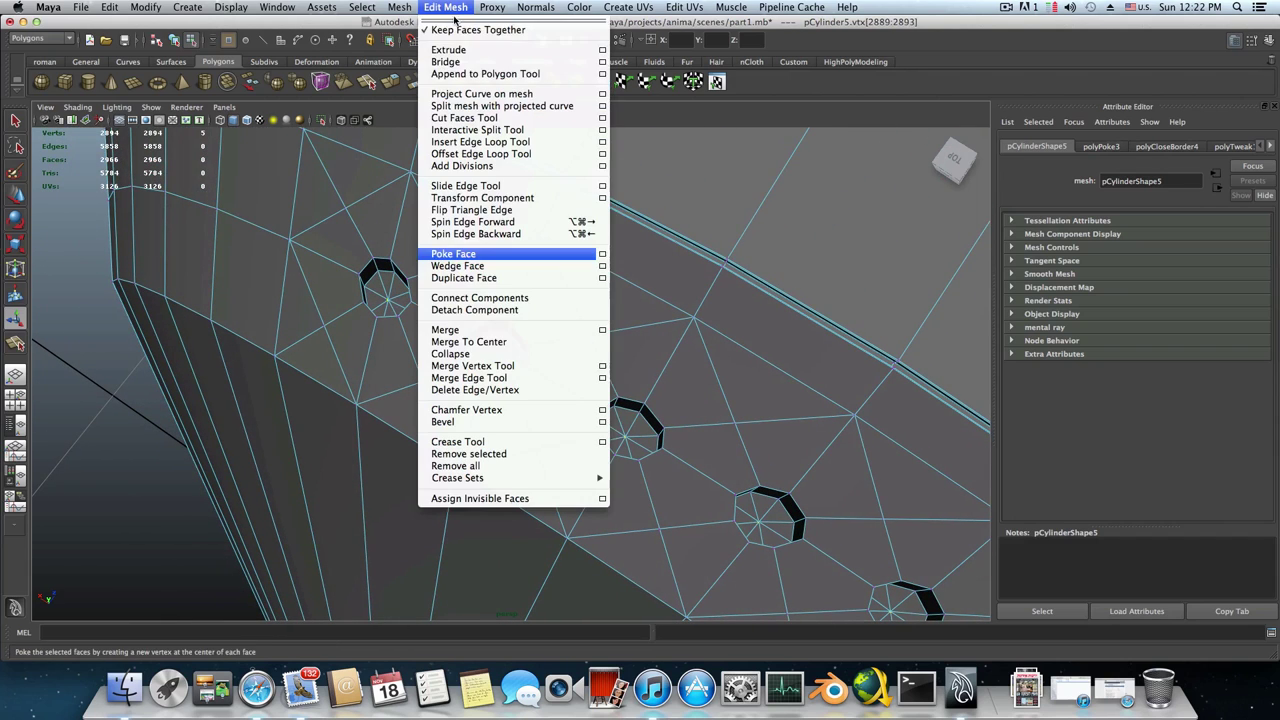
{"action": "left_click", "coordinate": [466, 410]}
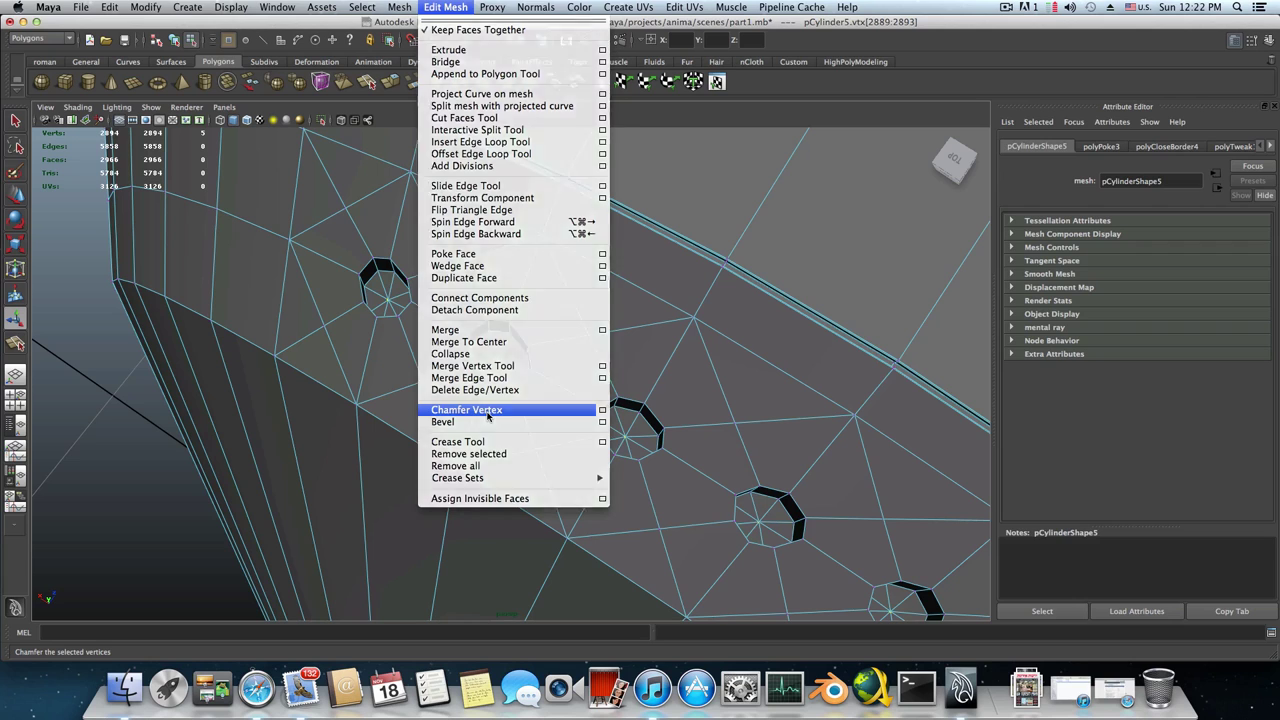
{"action": "left_click_drag", "start_coordinate": [662, 511], "coordinate": [584, 434], "text": "alt"}
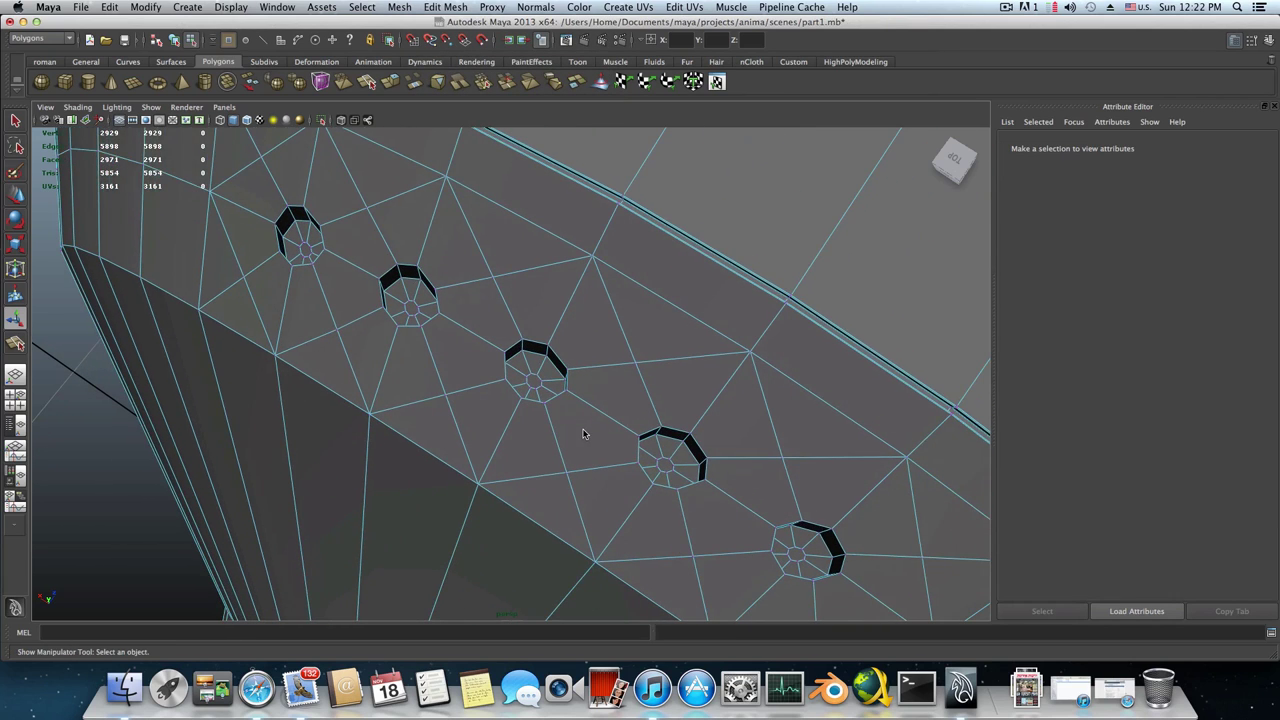
Use the Insert Edge Loop Tool to add a supporting edge ring close around the rim of the nearest end hole
{"action": "left_click", "coordinate": [688, 463]}
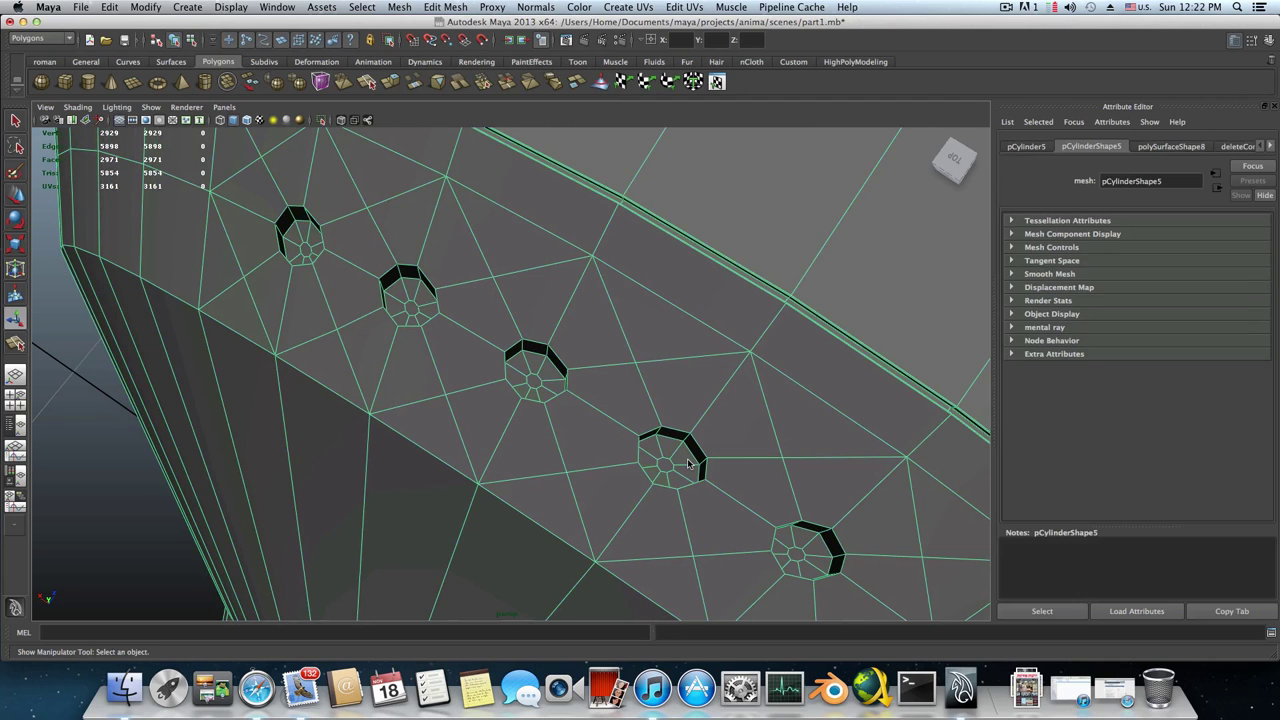
{"action": "middle_click_drag", "start_coordinate": [688, 463], "coordinate": [613, 407], "text": "alt"}
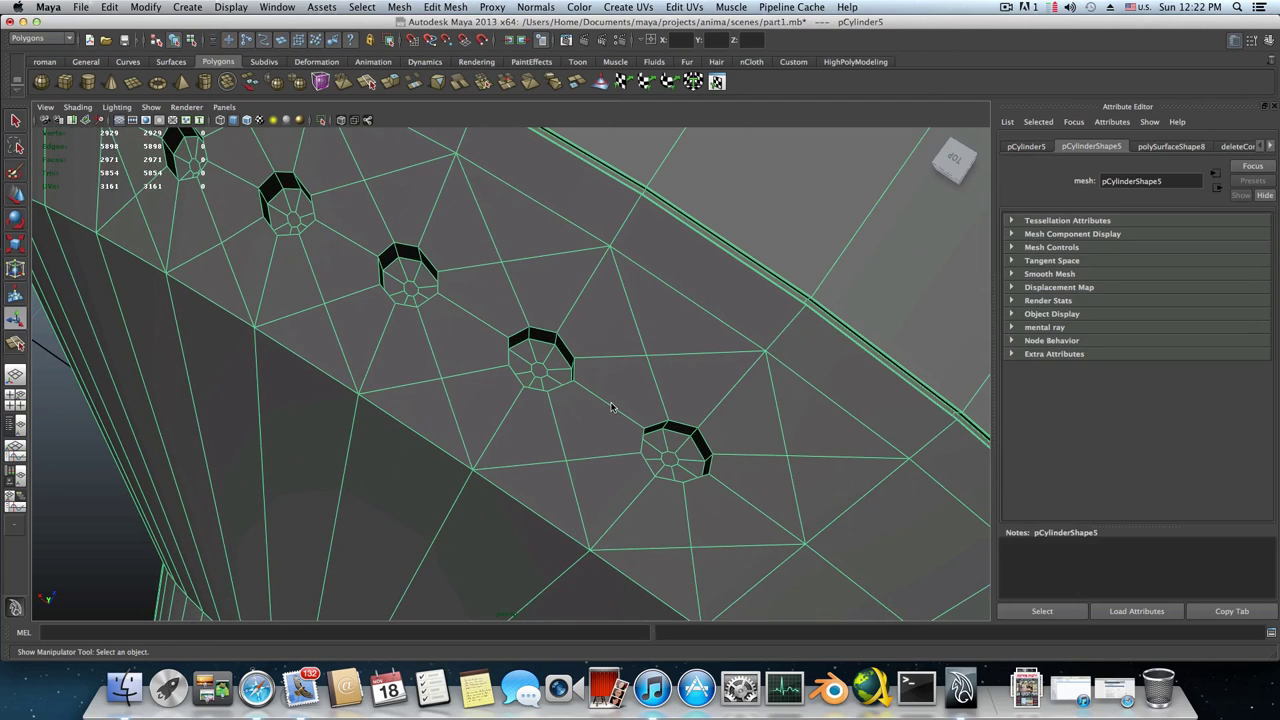
{"action": "right_click_drag", "start_coordinate": [612, 407], "coordinate": [578, 420], "text": "shift"}
{"action": "middle_click_drag", "start_coordinate": [607, 456], "coordinate": [520, 424], "text": "alt"}
{"action": "right_click_drag", "start_coordinate": [520, 424], "coordinate": [568, 439], "text": "alt"}
{"action": "scroll", "coordinate": [567, 438], "scroll_direction": "down", "scroll_amount": 3}
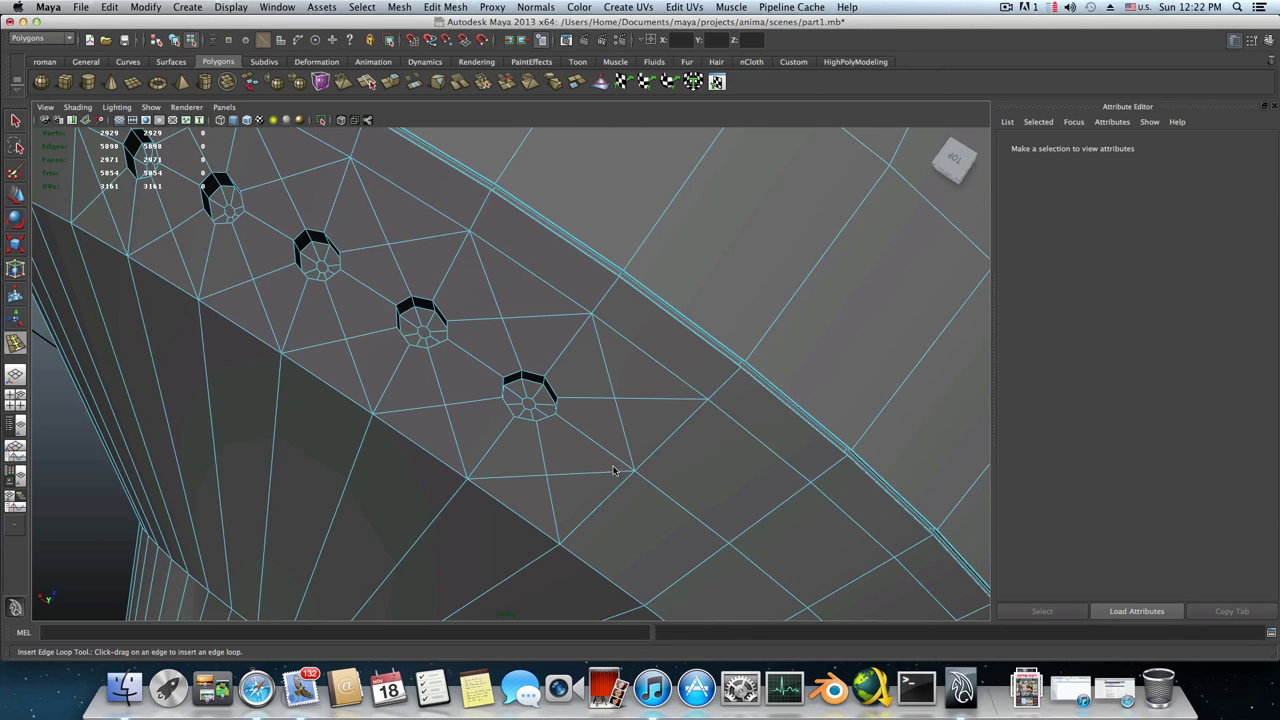
{"action": "left_click_drag", "start_coordinate": [614, 470], "coordinate": [385, 248], "text": "alt"}
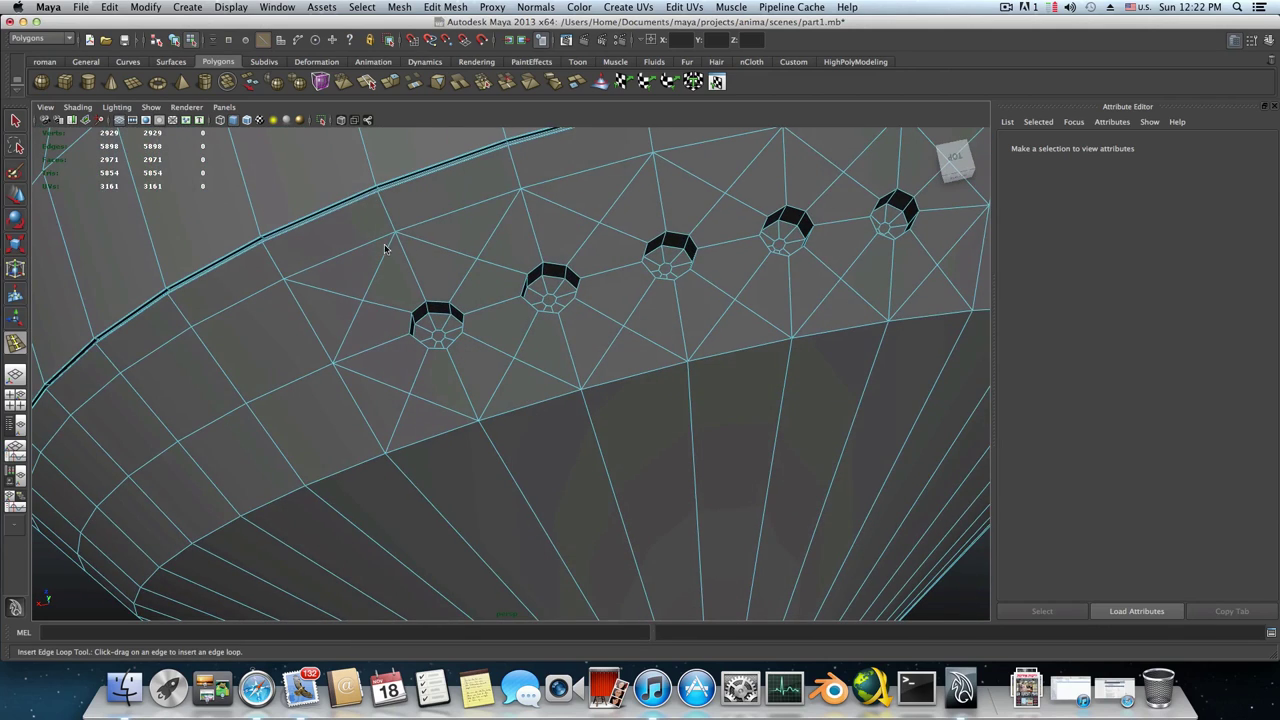
{"action": "left_click_drag", "start_coordinate": [572, 432], "coordinate": [446, 431], "text": "alt"}
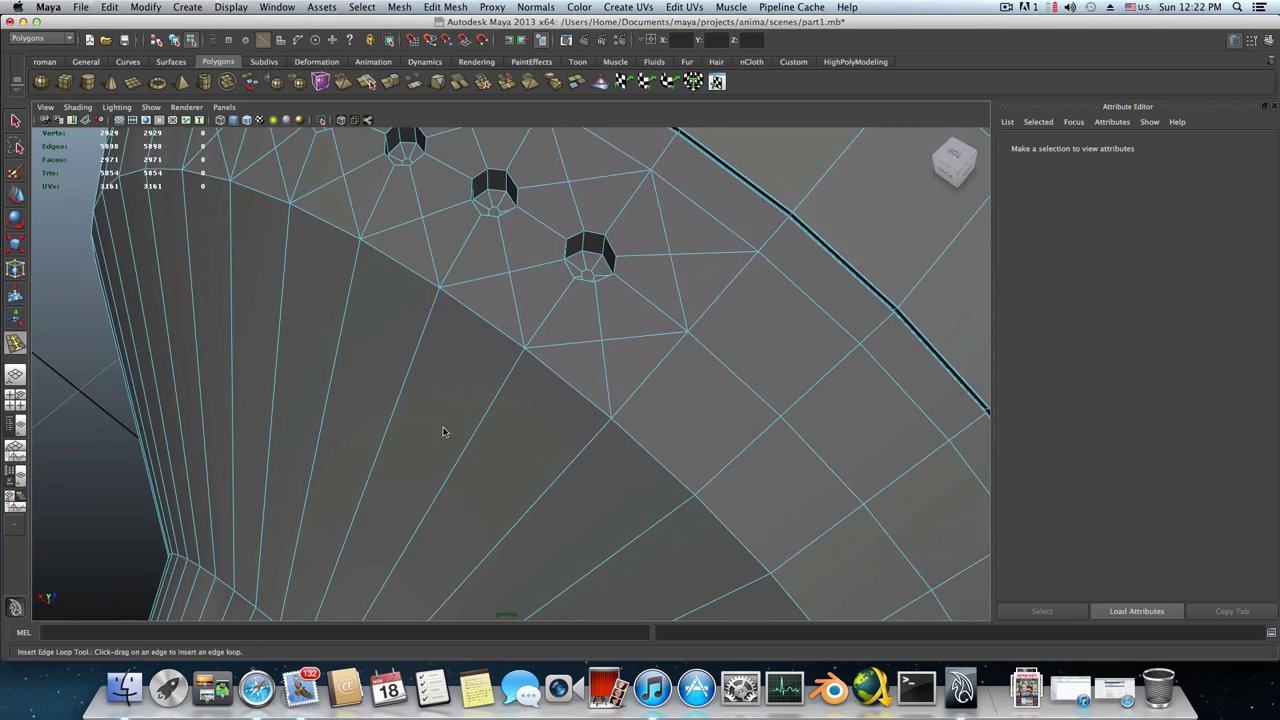
{"action": "right_click_drag", "start_coordinate": [446, 431], "coordinate": [530, 438], "text": "alt"}
{"action": "left_click_drag", "start_coordinate": [530, 438], "coordinate": [603, 264], "text": "alt"}
{"action": "middle_click_drag", "start_coordinate": [555, 332], "coordinate": [606, 414], "text": "alt"}
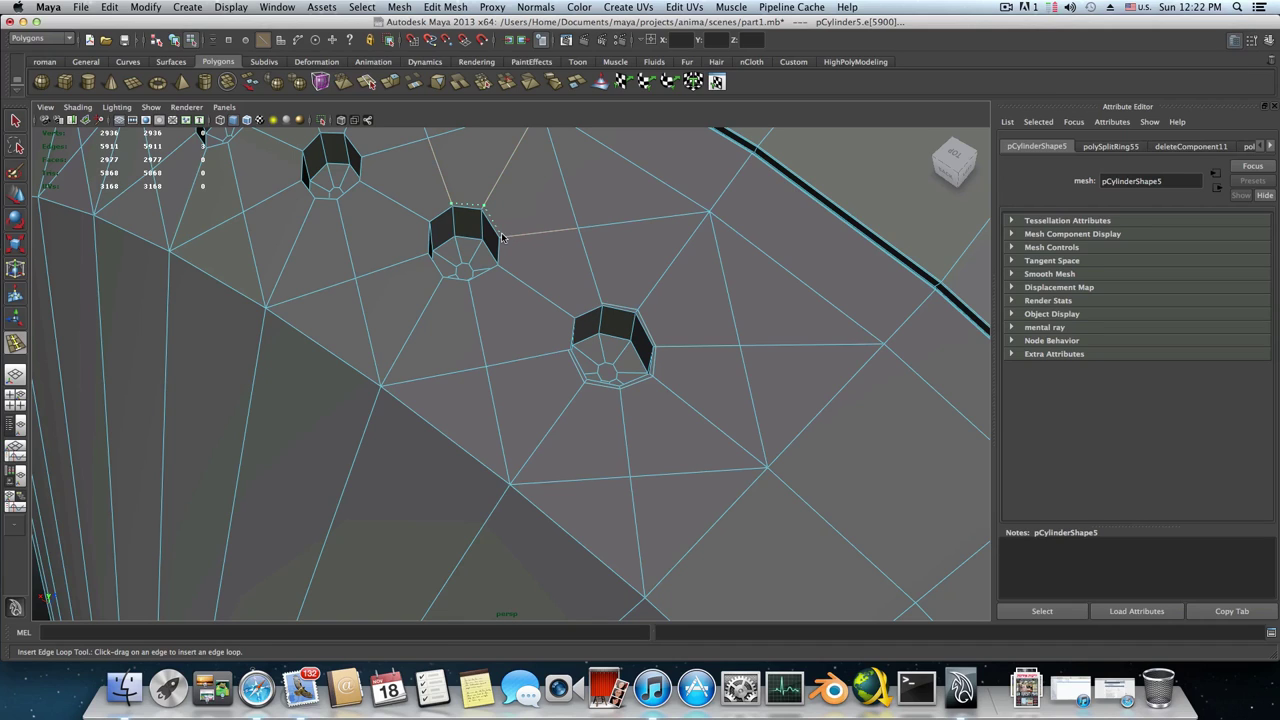
Insert partial edge loops close to the upper and lower rim of the second hole in the row
{"action": "left_click_drag", "start_coordinate": [502, 236], "coordinate": [503, 277]}
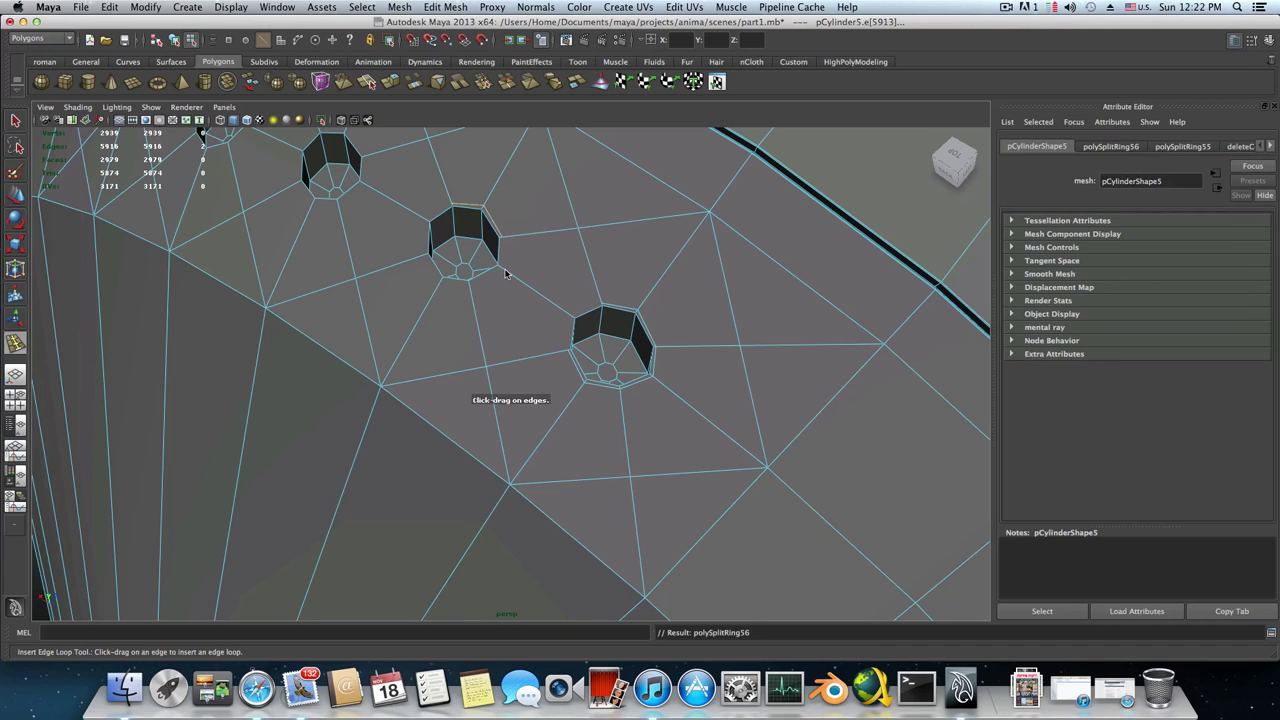
{"action": "left_click", "coordinate": [476, 287]}
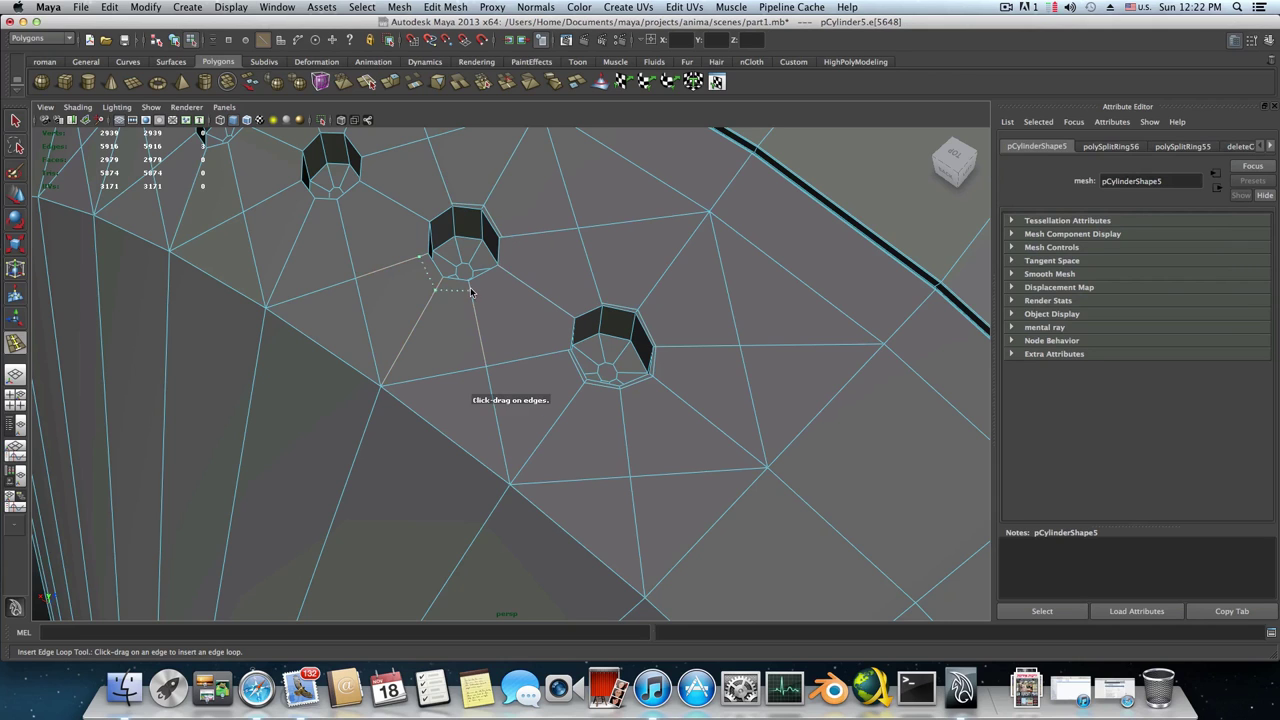
{"action": "left_click_drag", "start_coordinate": [470, 288], "coordinate": [469, 283]}
{"action": "middle_click_drag", "start_coordinate": [463, 300], "coordinate": [564, 395], "text": "alt"}
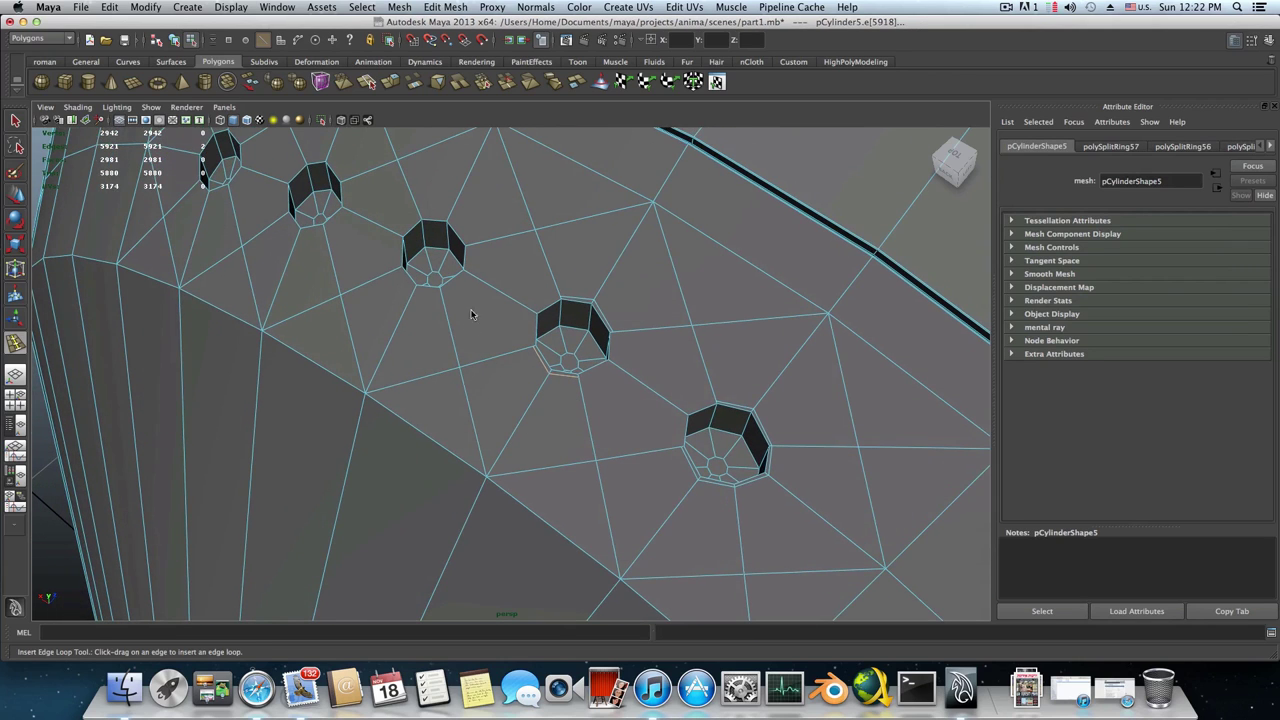
Insert partial edge loops close to the upper and lower rim of the middle hole
{"action": "left_click", "coordinate": [466, 273]}
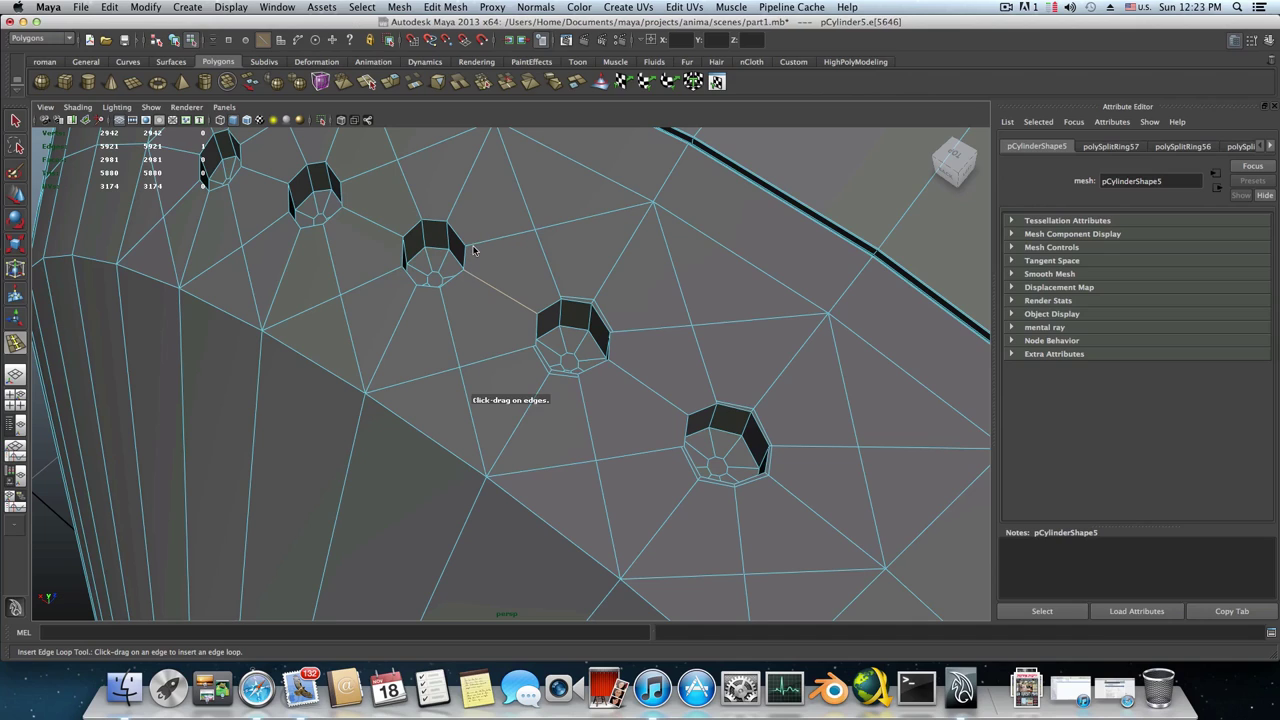
{"action": "left_click_drag", "start_coordinate": [474, 248], "coordinate": [471, 248]}
{"action": "left_click_drag", "start_coordinate": [466, 248], "coordinate": [466, 248]}
{"action": "left_click", "coordinate": [420, 290]}
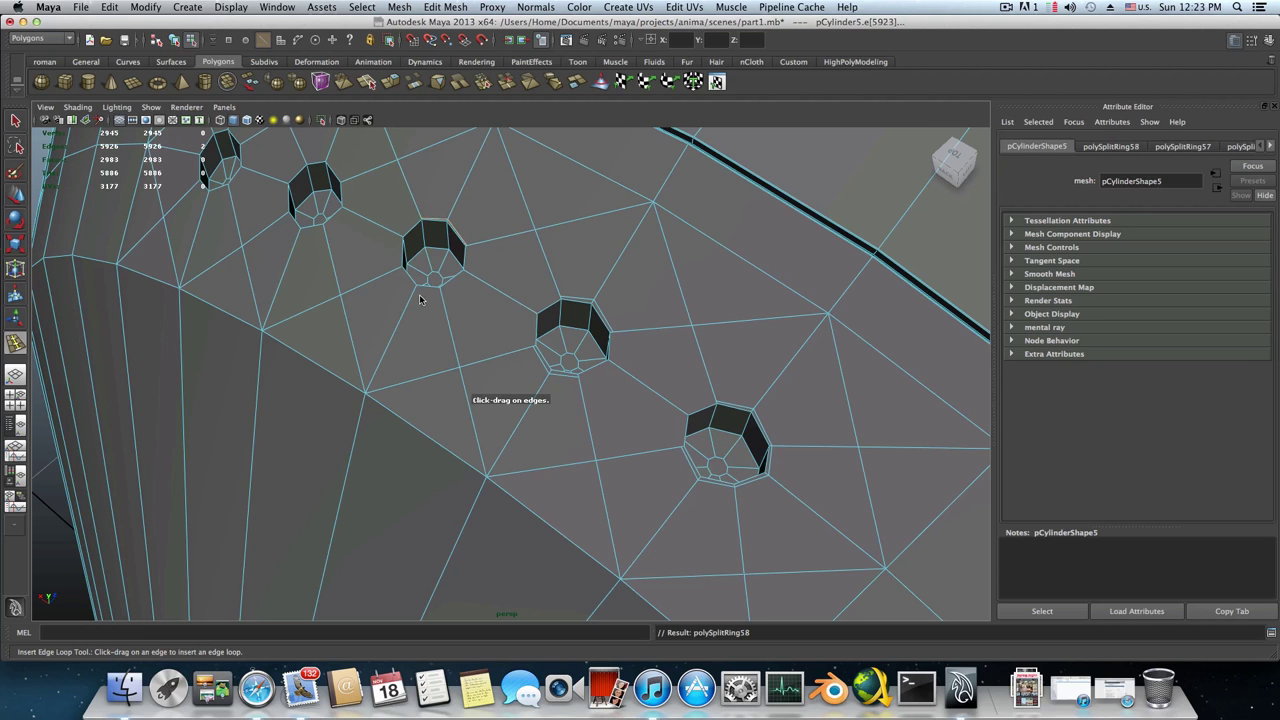
{"action": "left_click_drag", "start_coordinate": [420, 290], "coordinate": [416, 295]}
{"action": "middle_click_drag", "start_coordinate": [418, 311], "coordinate": [500, 369], "text": "alt"}
Insert partial edge loops close to the lower and upper rim of the fourth hole in the row
{"action": "left_click_drag", "start_coordinate": [500, 369], "coordinate": [529, 354], "text": "alt"}
{"action": "right_click_drag", "start_coordinate": [529, 354], "coordinate": [656, 326], "text": "alt"}
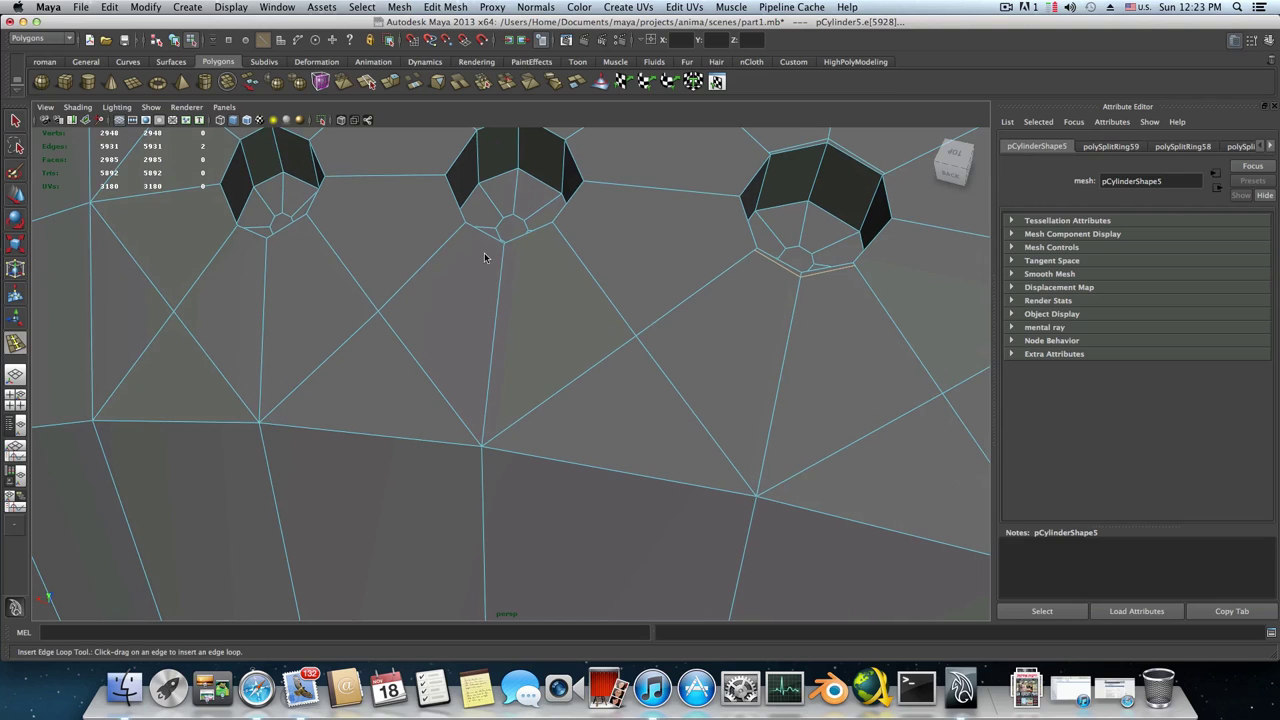
{"action": "left_click_drag", "start_coordinate": [506, 250], "coordinate": [511, 297]}
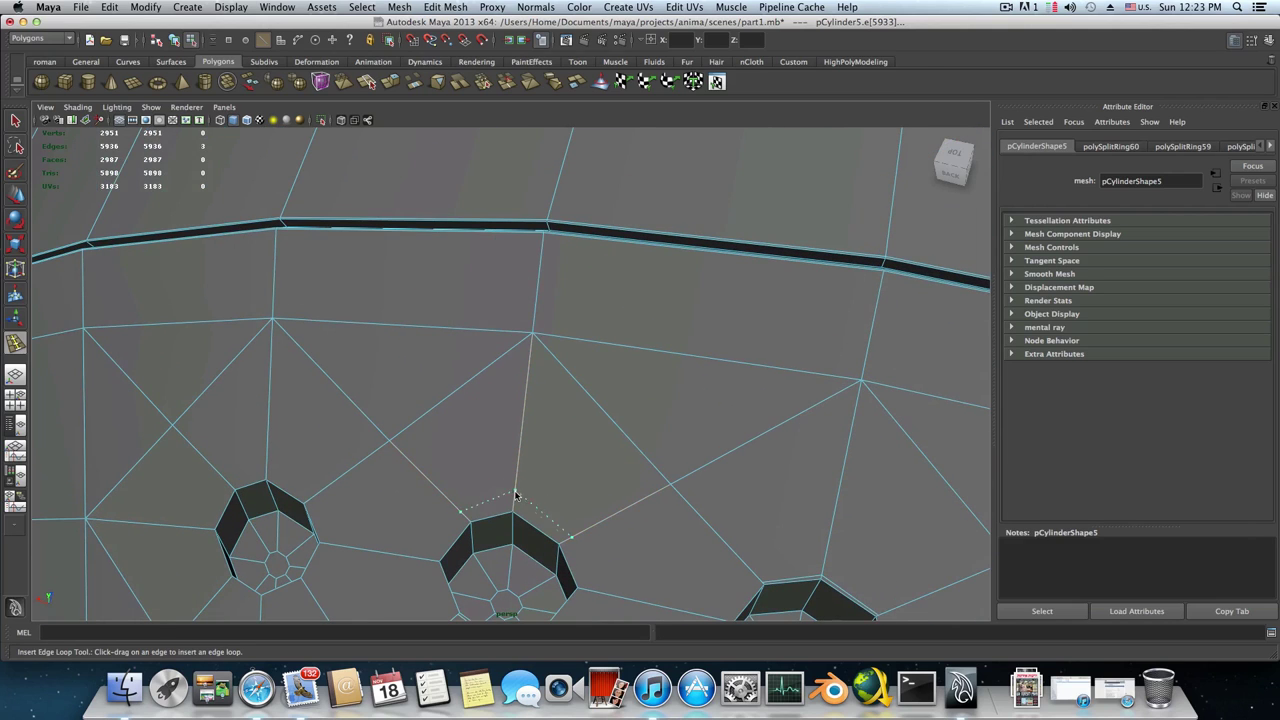
{"action": "left_click_drag", "start_coordinate": [515, 507], "coordinate": [515, 507]}
Insert an edge loop close around the rim of the far end hole and return to object mode
{"action": "middle_click_drag", "start_coordinate": [515, 507], "coordinate": [549, 471], "text": "alt"}
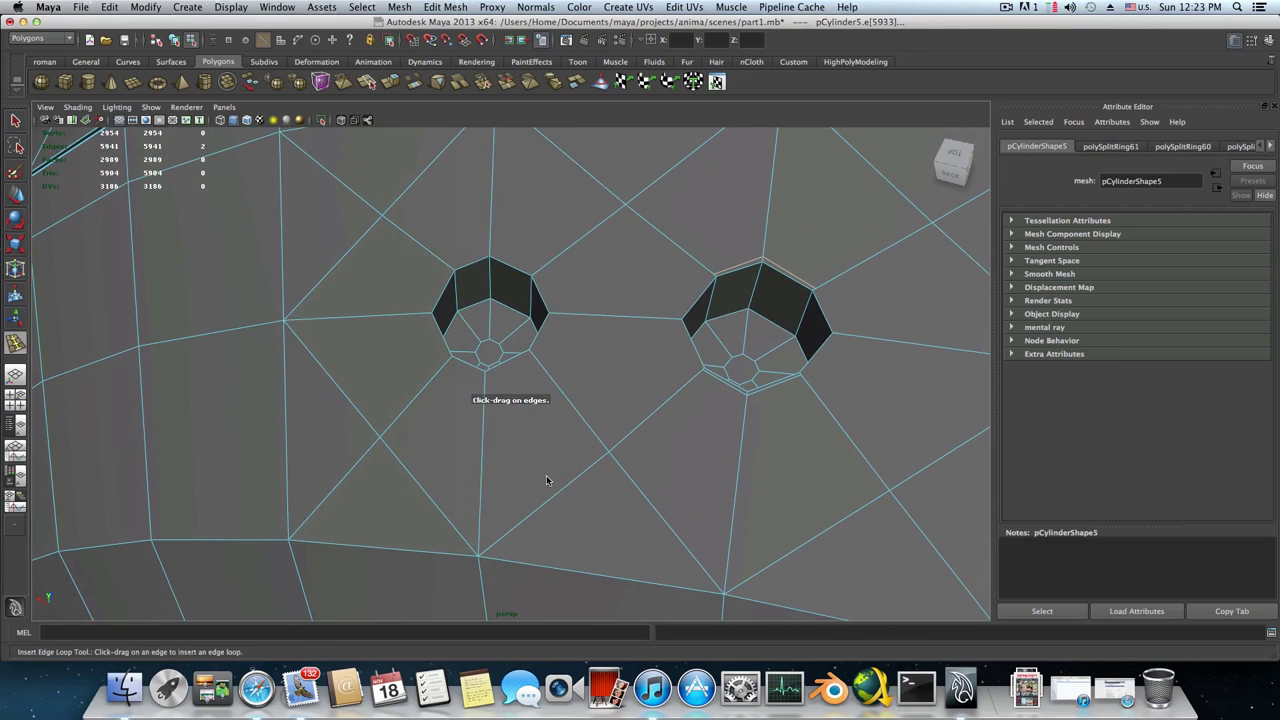
{"action": "left_click_drag", "start_coordinate": [485, 404], "coordinate": [486, 384]}
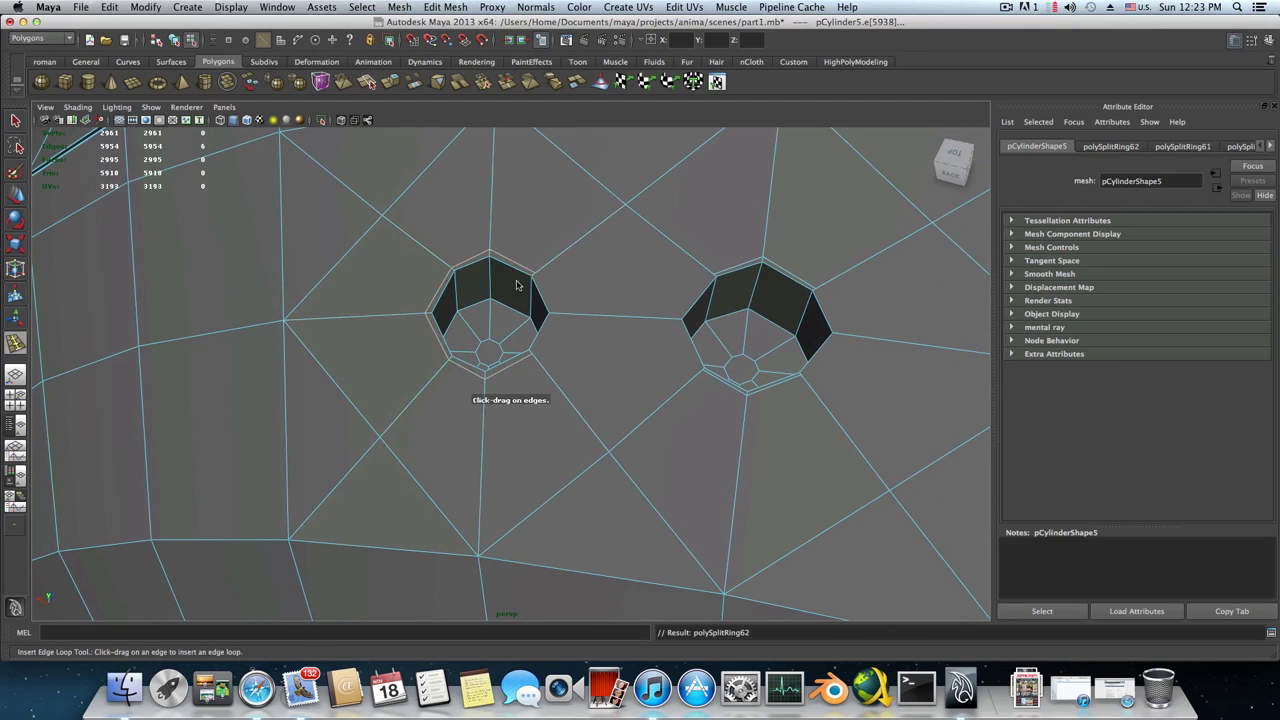
{"action": "right_click", "coordinate": [566, 369], "text": "shift"}
{"action": "key", "text": "F8"}
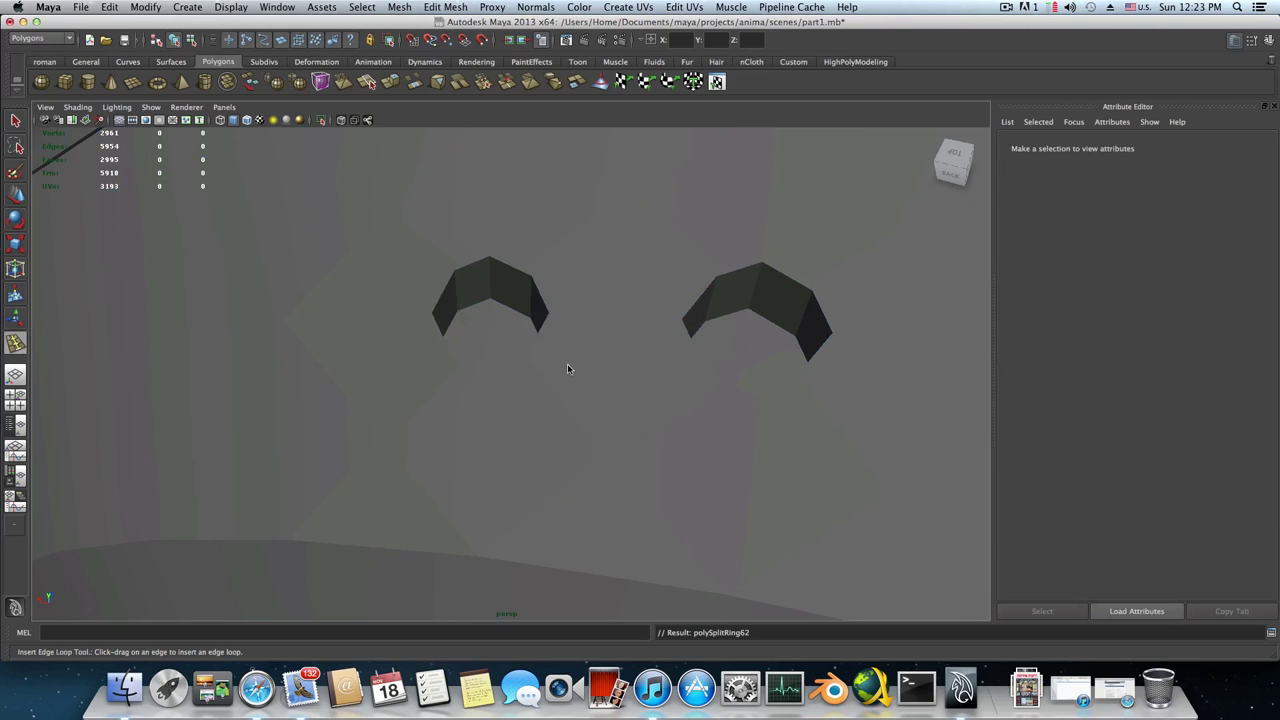
Close the gap in the far end hole's rim loop by cutting edges across it with the Split Polygon Tool
{"action": "left_click", "coordinate": [567, 368]}
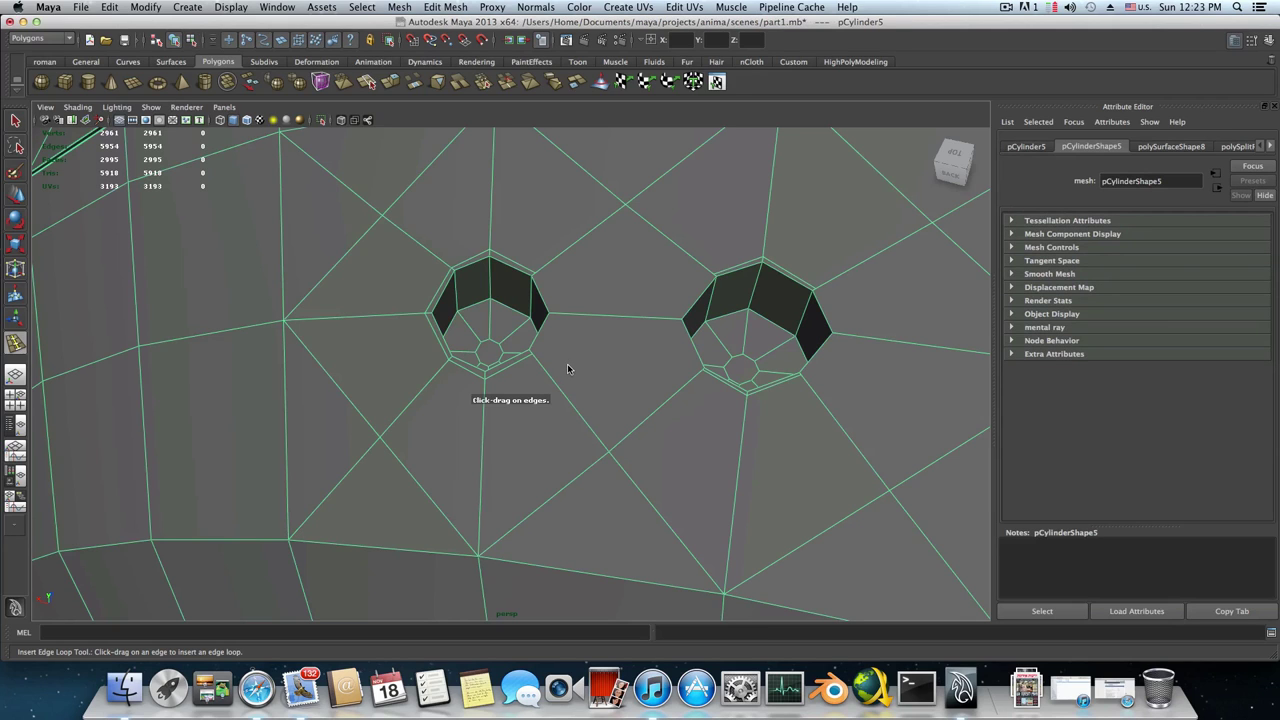
{"action": "right_click", "coordinate": [567, 369], "text": "shift"}
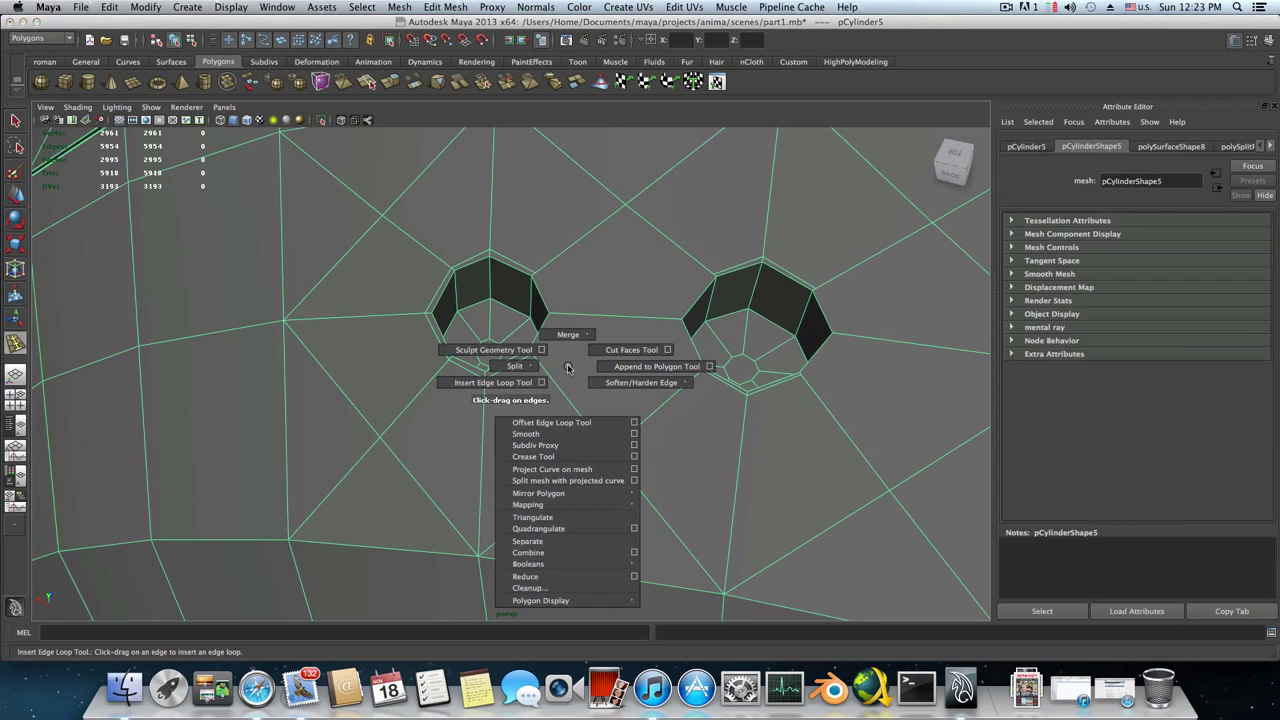
{"action": "right_click_drag", "start_coordinate": [566, 369], "coordinate": [593, 368]}
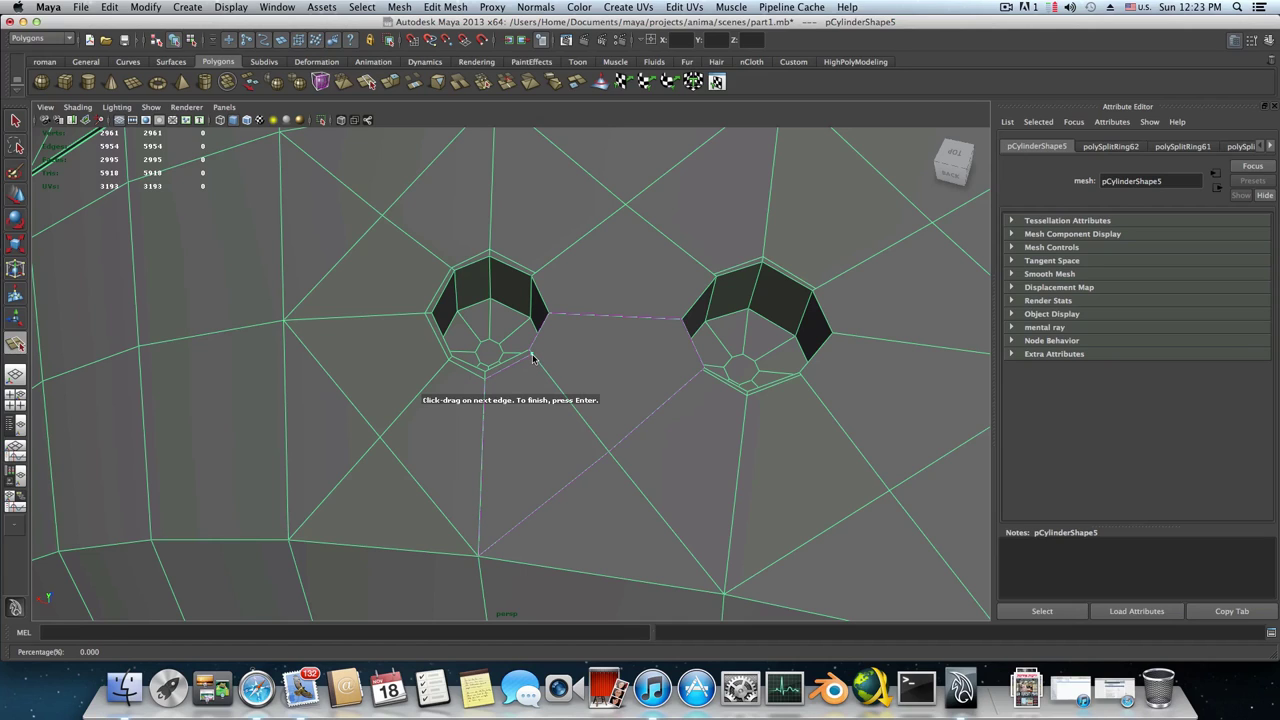
{"action": "left_click", "coordinate": [585, 317]}
{"action": "left_click_drag", "start_coordinate": [585, 317], "coordinate": [554, 318]}
{"action": "left_click", "coordinate": [546, 267]}
{"action": "mouse_move", "coordinate": [546, 267]}
{"action": "left_mouse_down"}
{"action": "mouse_move", "coordinate": [557, 255]}
{"action": "mouse_move", "coordinate": [536, 278]}
{"action": "left_mouse_up"}
{"action": "key", "text": "Return"}
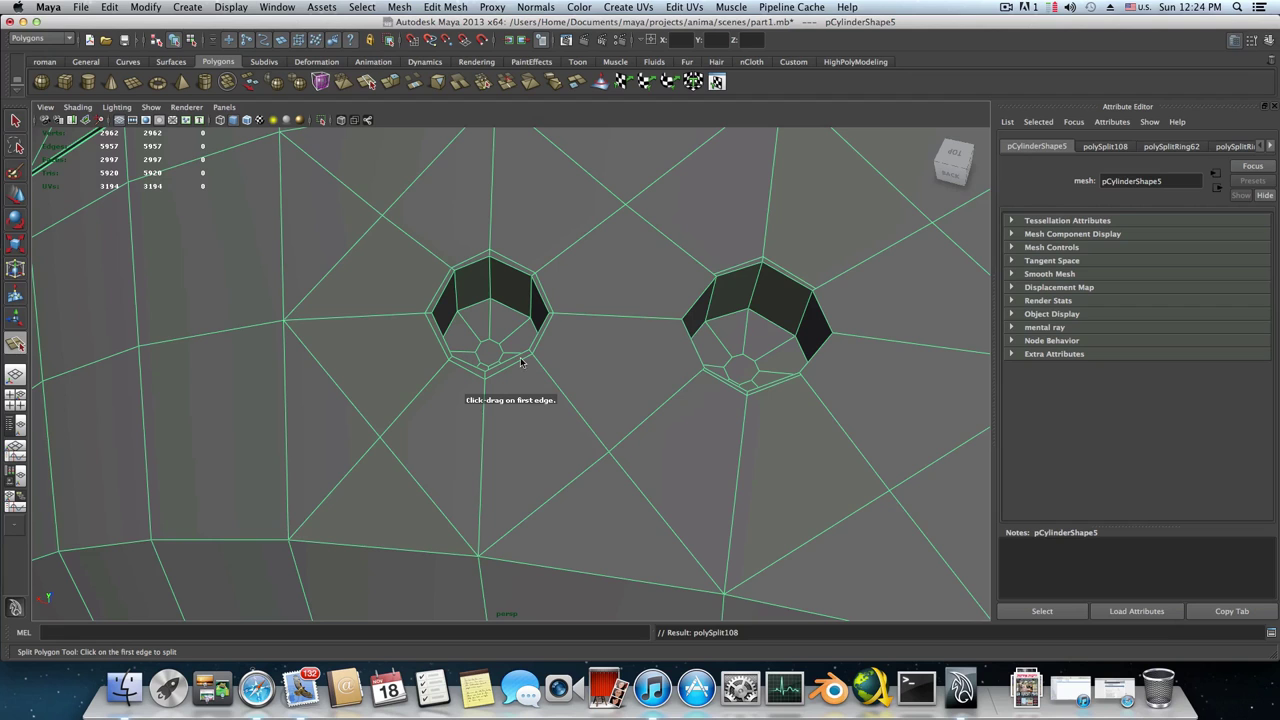
{"action": "mouse_move", "coordinate": [590, 323]}
{"action": "middle_mouse_down", "text": "alt"}
{"action": "mouse_move", "coordinate": [554, 326]}
{"action": "mouse_move", "coordinate": [575, 326]}
{"action": "middle_mouse_up", "text": "alt"}
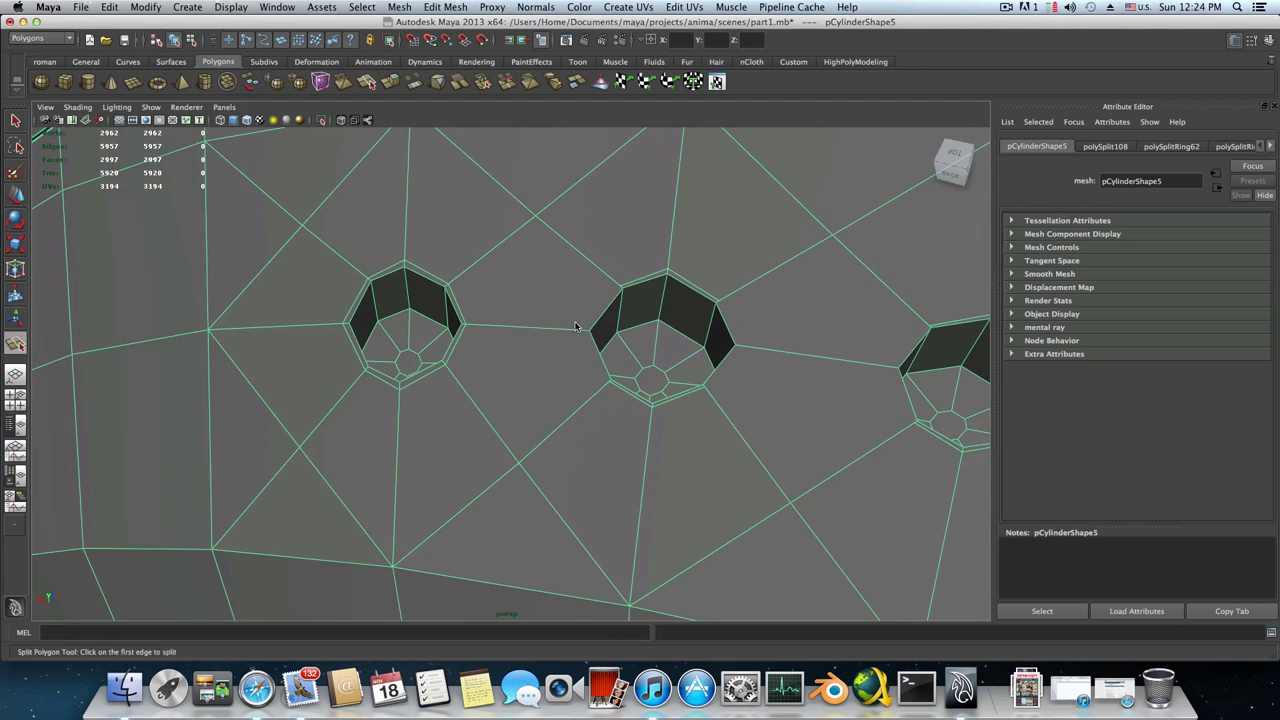
Close both side gaps in the second hole's rim loop by cutting edges across them with the Split Polygon Tool
{"action": "scroll", "coordinate": [585, 325], "scroll_direction": "up", "scroll_amount": 3}
{"action": "left_click_drag", "start_coordinate": [674, 236], "coordinate": [679, 241]}
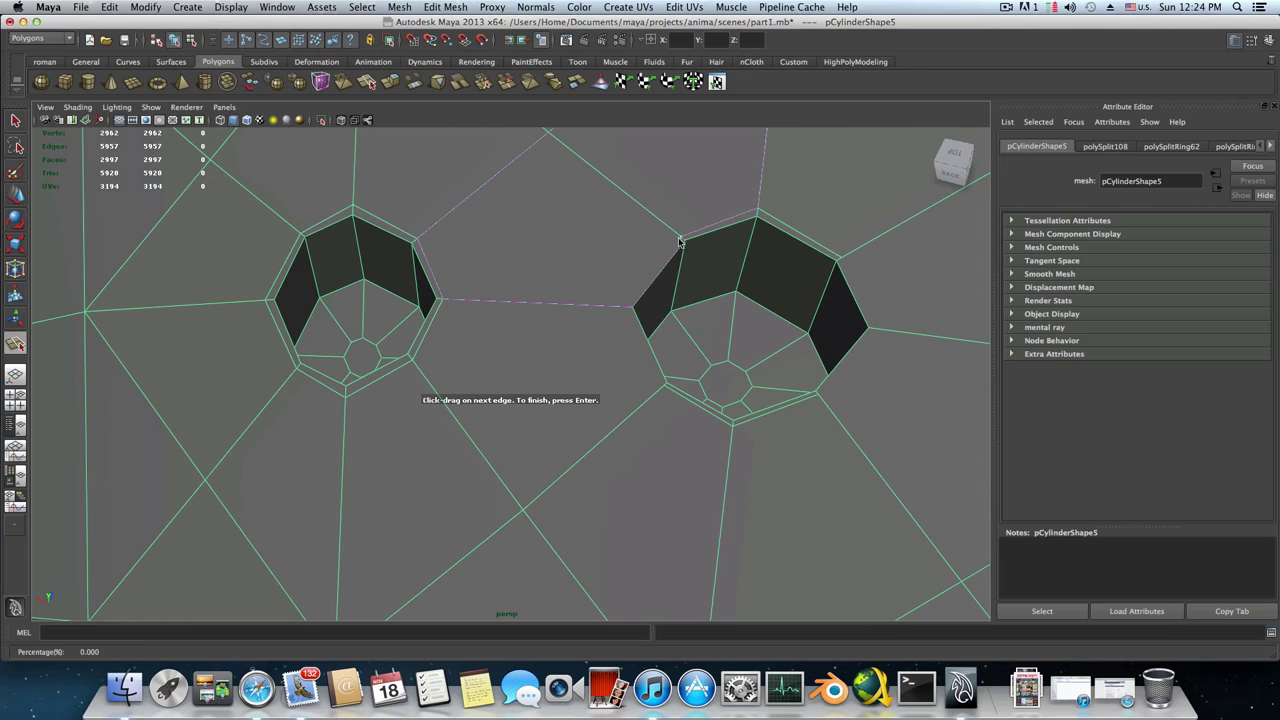
{"action": "key", "text": "Return"}
{"action": "left_click", "coordinate": [627, 306]}
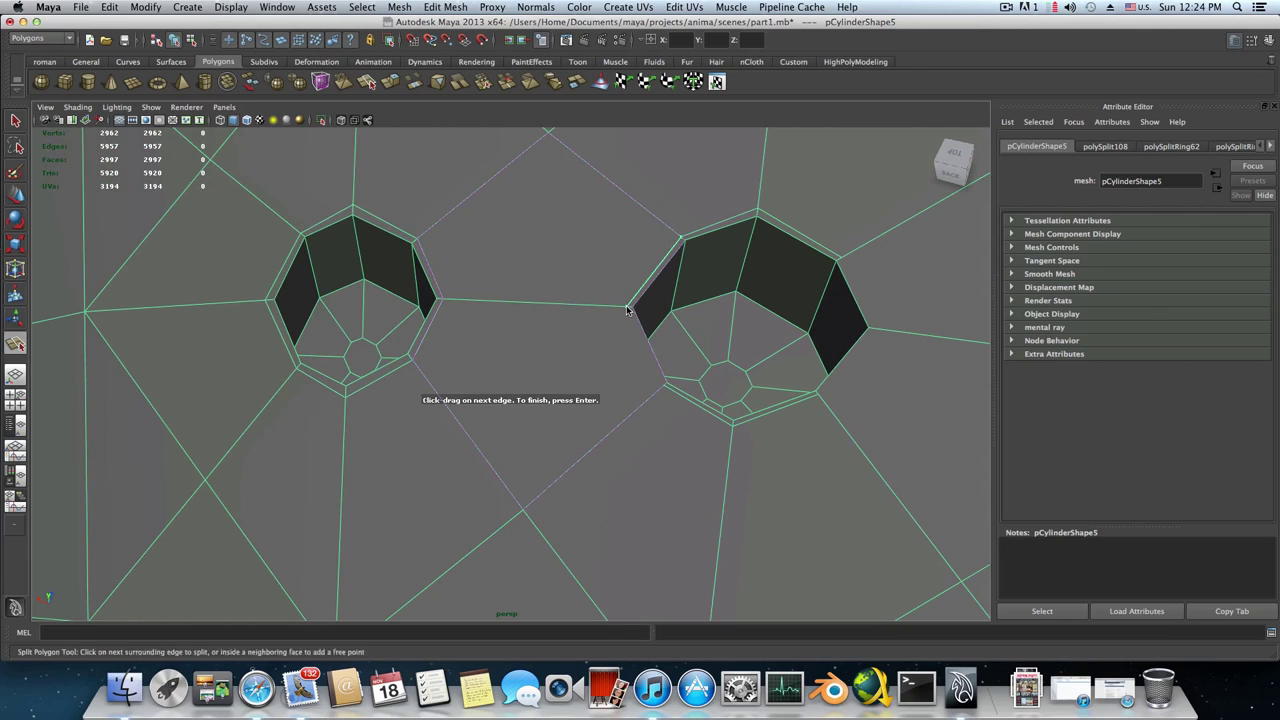
{"action": "left_click", "coordinate": [664, 392]}
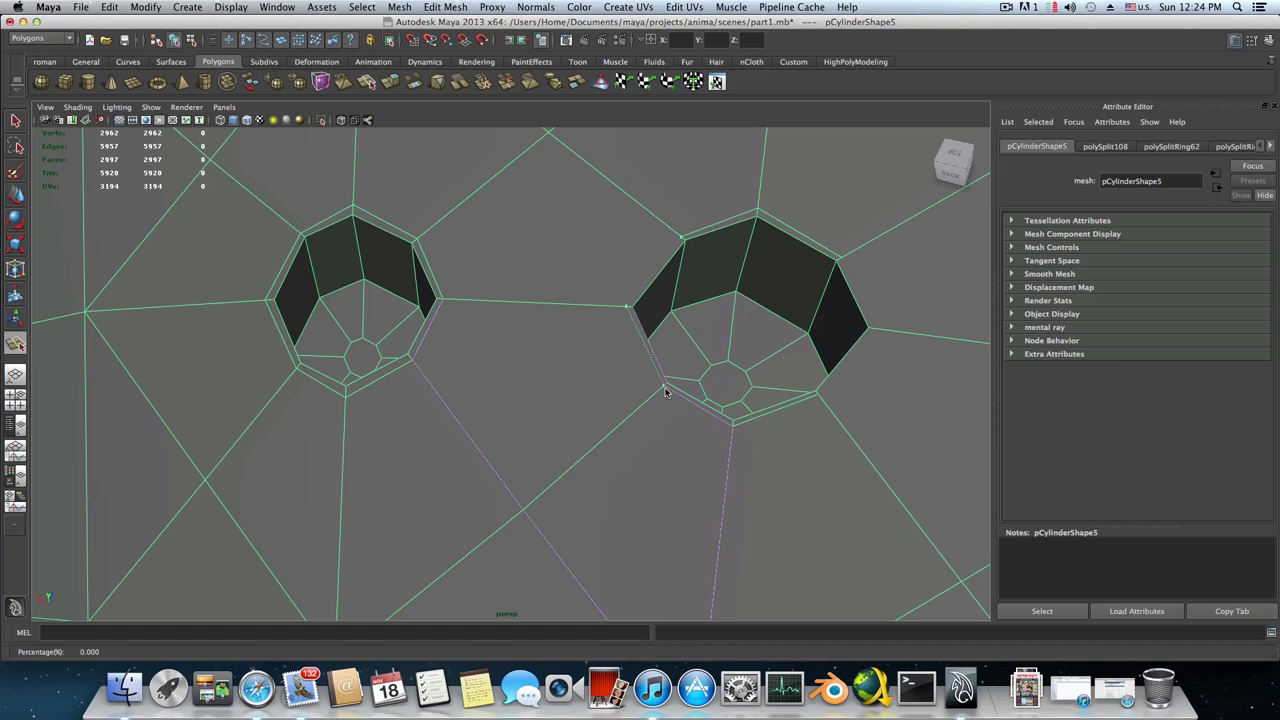
{"action": "key", "text": "Return"}
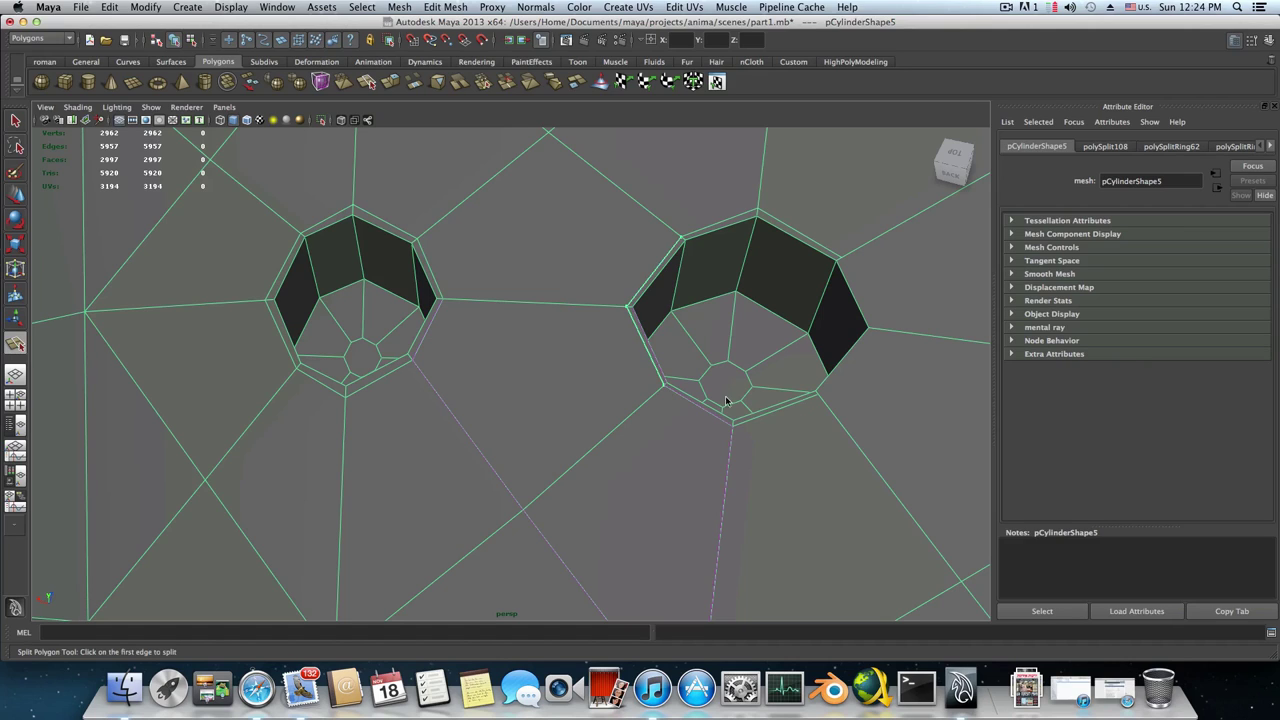
{"action": "left_click", "coordinate": [822, 396]}
{"action": "left_click_drag", "start_coordinate": [877, 330], "coordinate": [875, 333]}
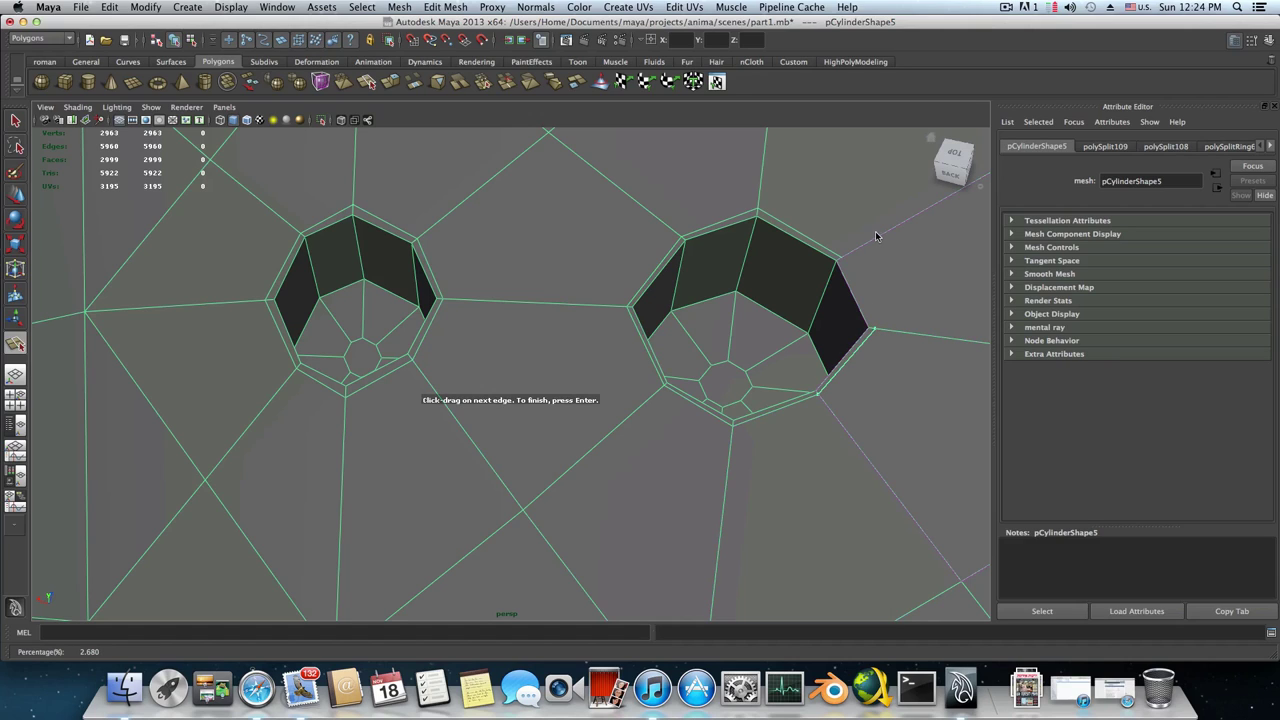
{"action": "left_click_drag", "start_coordinate": [874, 234], "coordinate": [840, 262]}
{"action": "key", "text": "Return"}
Complete the middle hole's rim loop by cutting edges close to the rim across the gaps on both sides
{"action": "right_click_drag", "start_coordinate": [859, 292], "coordinate": [836, 312], "text": "alt"}
{"action": "middle_click_drag", "start_coordinate": [836, 312], "coordinate": [788, 296], "text": "alt"}
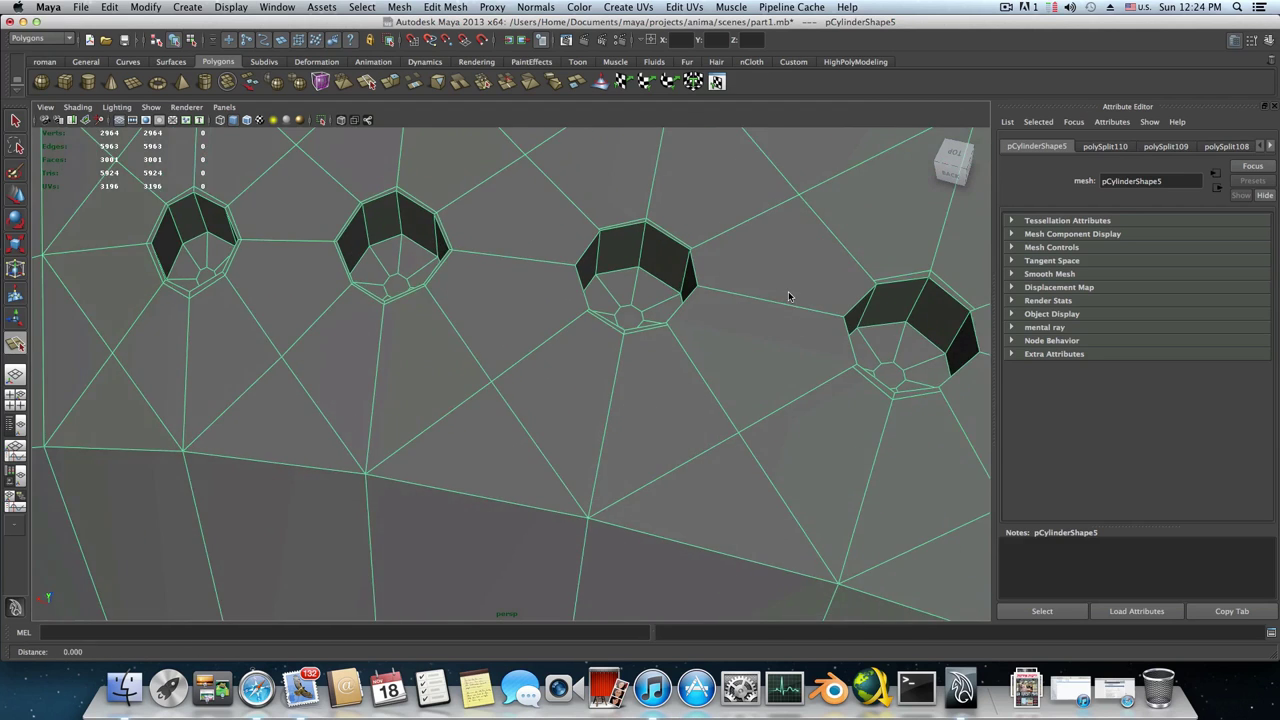
{"action": "left_click_drag", "start_coordinate": [788, 296], "coordinate": [690, 215], "text": "alt"}
{"action": "left_click_drag", "start_coordinate": [714, 287], "coordinate": [707, 286]}
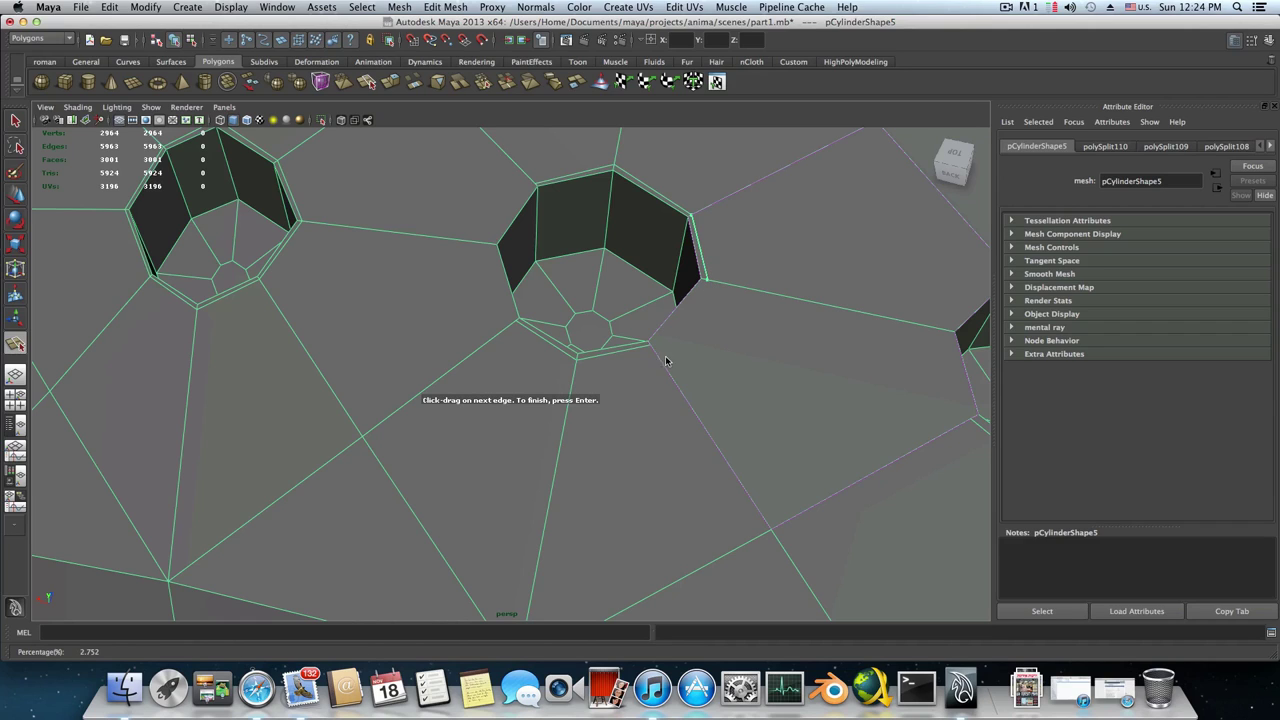
{"action": "left_click_drag", "start_coordinate": [660, 364], "coordinate": [655, 345]}
{"action": "key", "text": "Return"}
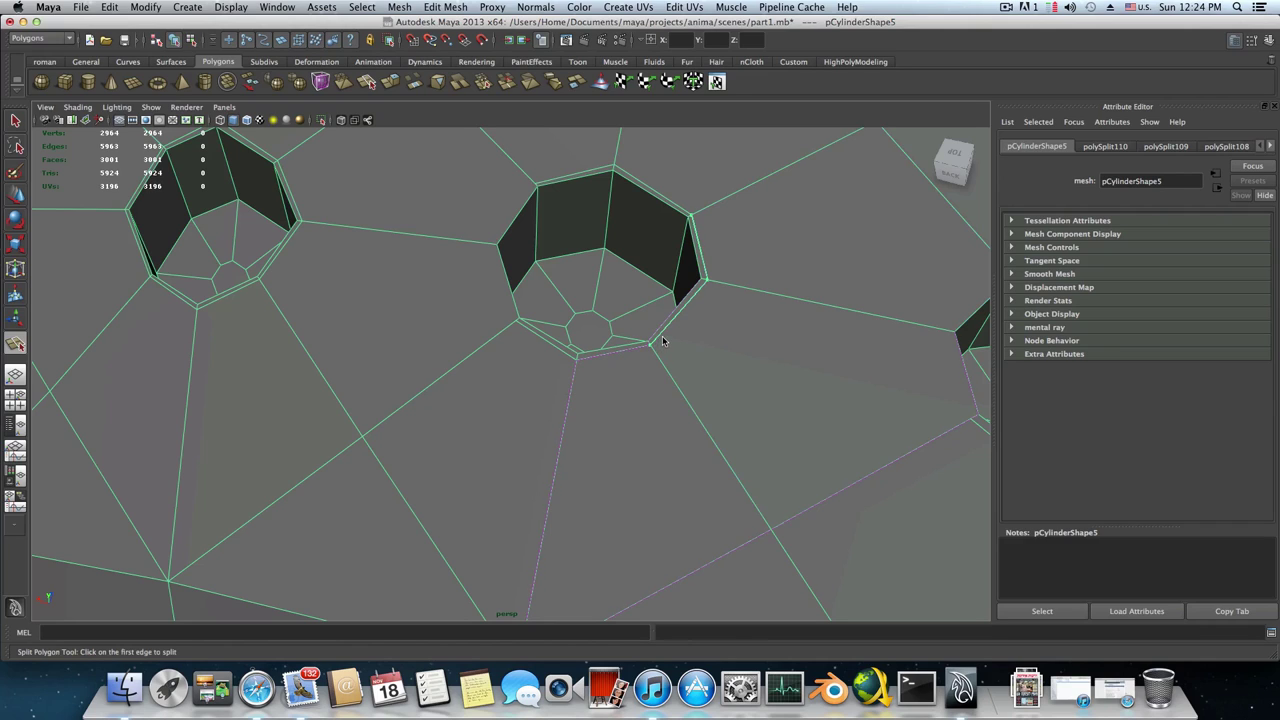
{"action": "left_click_drag", "start_coordinate": [519, 170], "coordinate": [536, 197]}
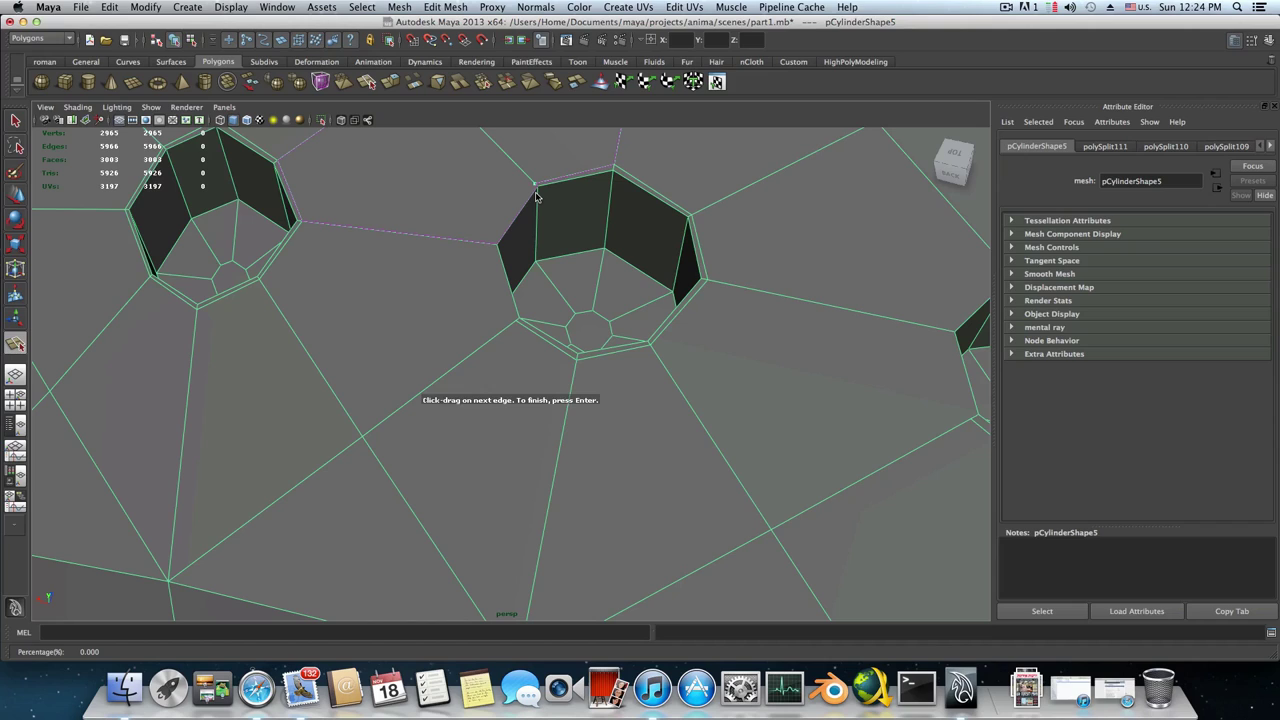
{"action": "left_click_drag", "start_coordinate": [485, 241], "coordinate": [491, 247]}
{"action": "left_click_drag", "start_coordinate": [493, 341], "coordinate": [521, 319]}
{"action": "key", "text": "Return"}
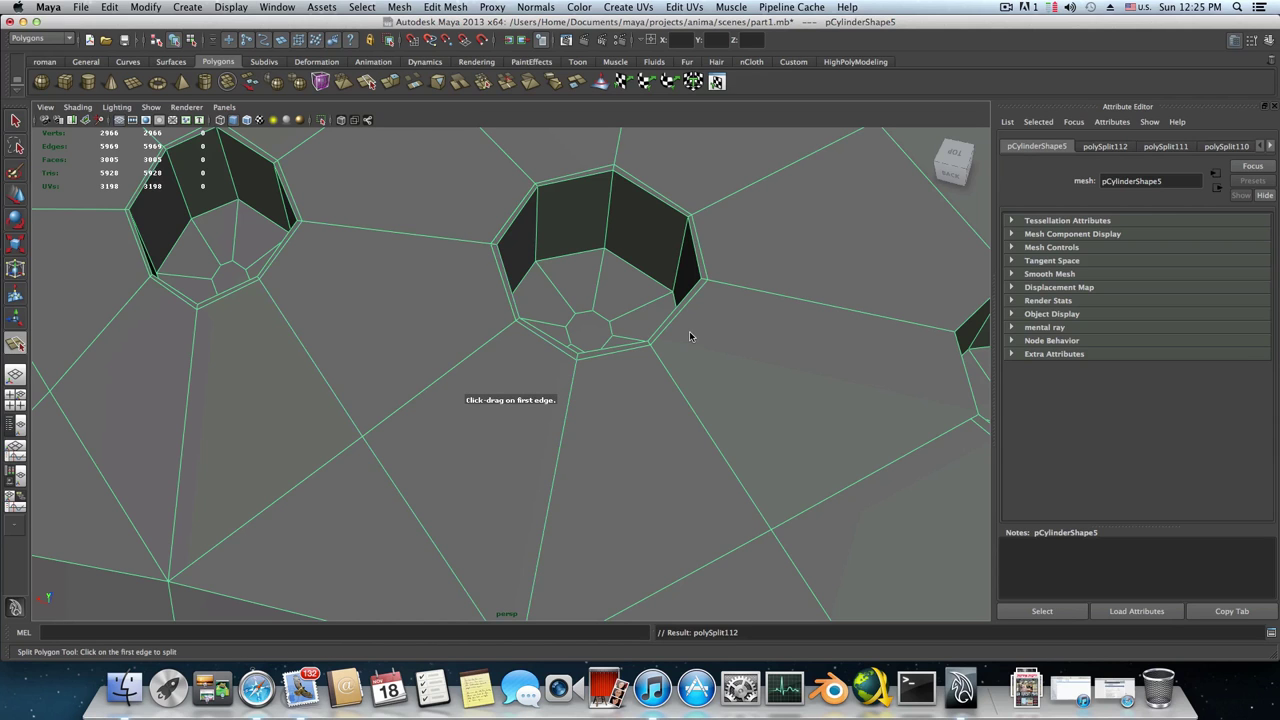
Complete the fourth hole's rim loop by splitting the faces across the gaps on both of its sides
{"action": "right_click_drag", "start_coordinate": [690, 336], "coordinate": [674, 334], "text": "alt"}
{"action": "left_click_drag", "start_coordinate": [674, 334], "coordinate": [646, 323], "text": "alt"}
{"action": "right_click_drag", "start_coordinate": [646, 323], "coordinate": [672, 318], "text": "alt"}
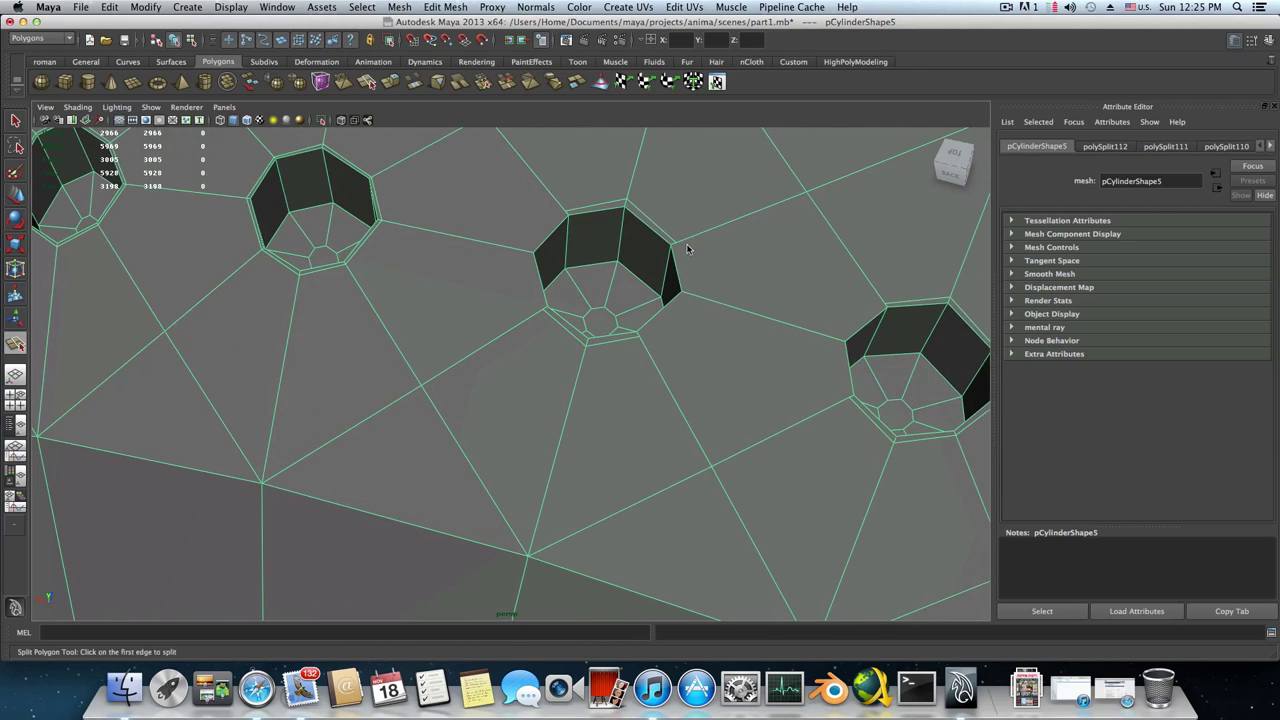
{"action": "left_click_drag", "start_coordinate": [677, 251], "coordinate": [686, 294]}
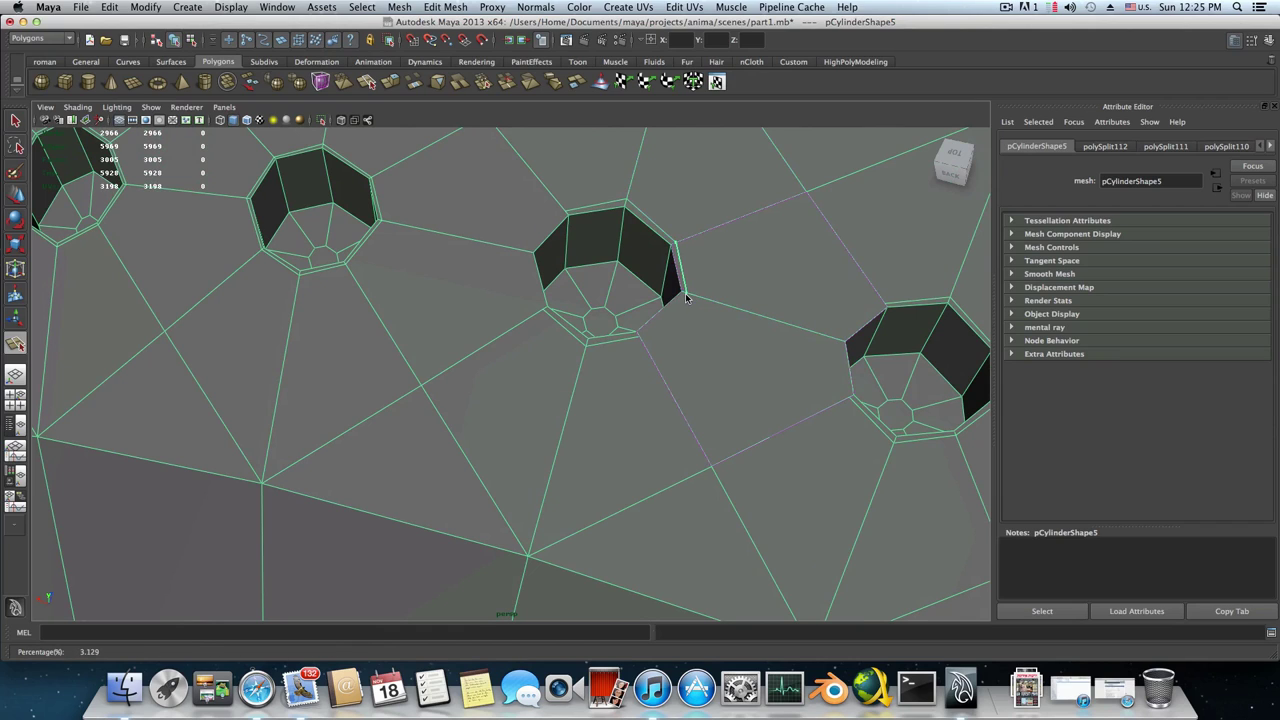
{"action": "left_click_drag", "start_coordinate": [652, 363], "coordinate": [642, 337]}
{"action": "key", "text": "Return"}
{"action": "left_click", "coordinate": [543, 318]}
{"action": "left_click_drag", "start_coordinate": [545, 315], "coordinate": [527, 255]}
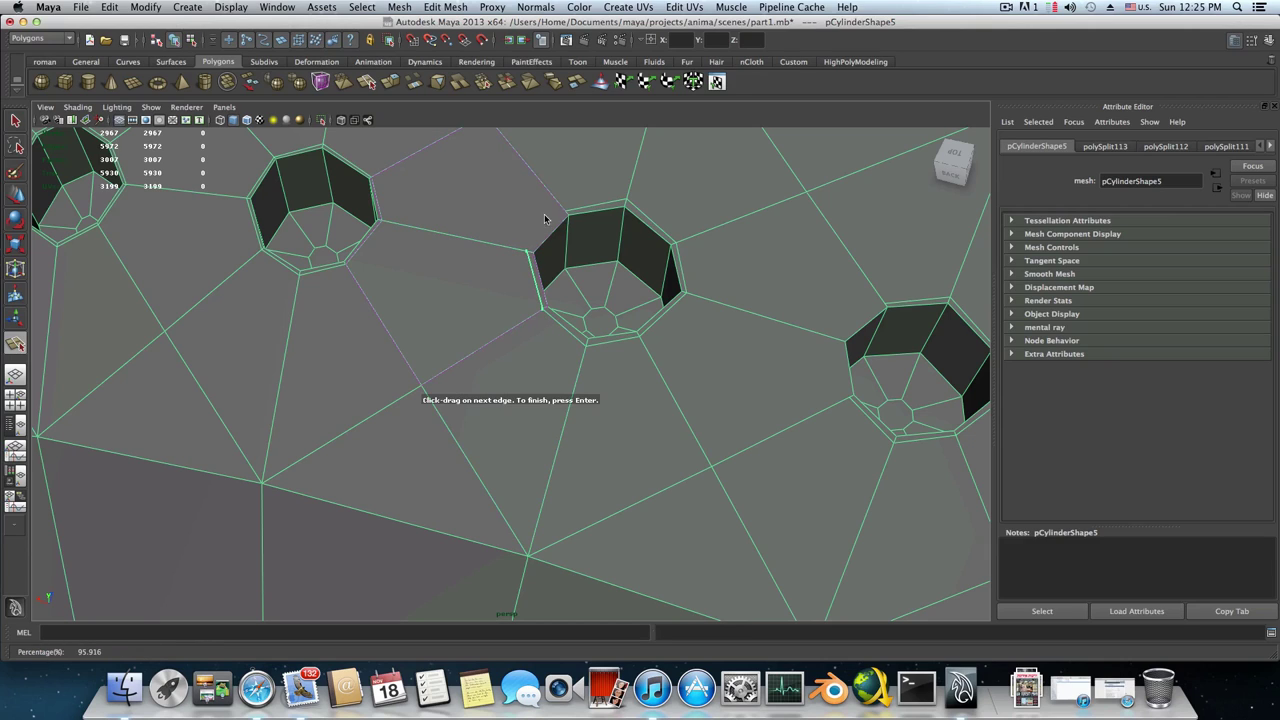
{"action": "left_click", "coordinate": [563, 214]}
{"action": "key", "text": "Return"}
Close the remaining gap in the last hole's rim loop with a split on the side facing the fourth hole
{"action": "left_click_drag", "start_coordinate": [872, 294], "coordinate": [884, 303]}
{"action": "left_click_drag", "start_coordinate": [833, 343], "coordinate": [838, 341]}
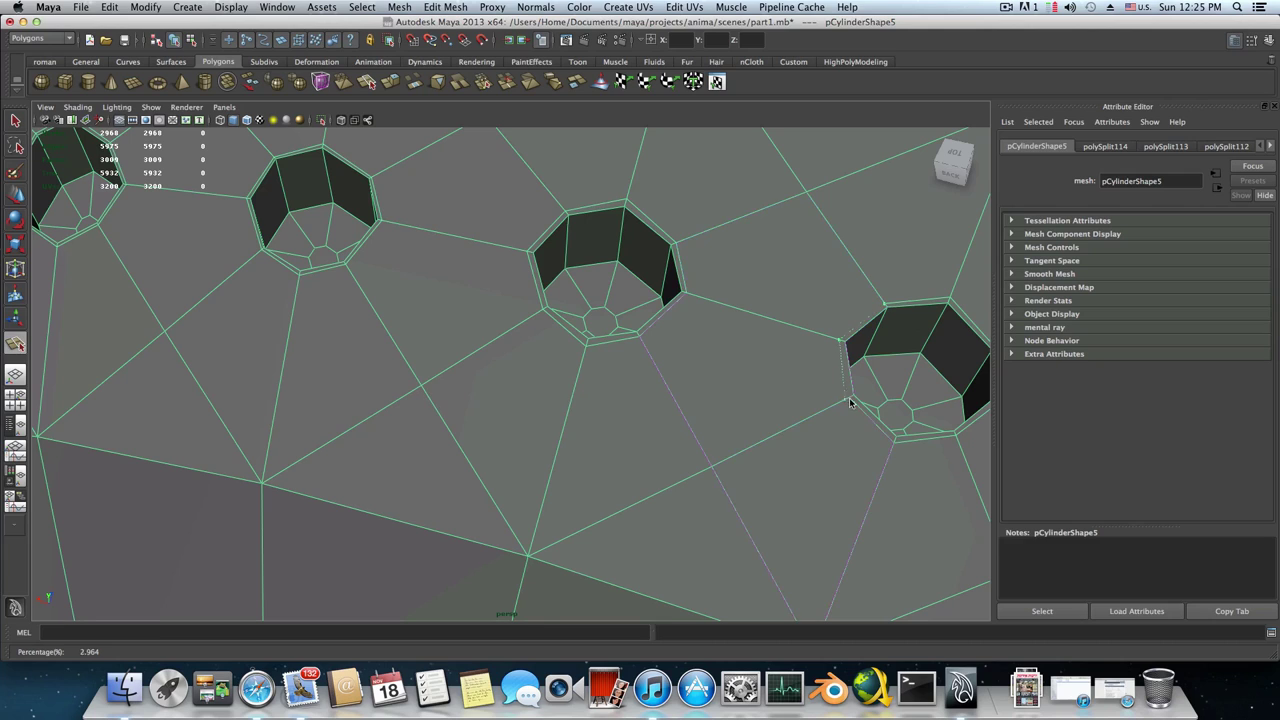
{"action": "key", "text": "Return"}
{"action": "middle_click_drag", "start_coordinate": [849, 397], "coordinate": [824, 417], "text": "alt"}
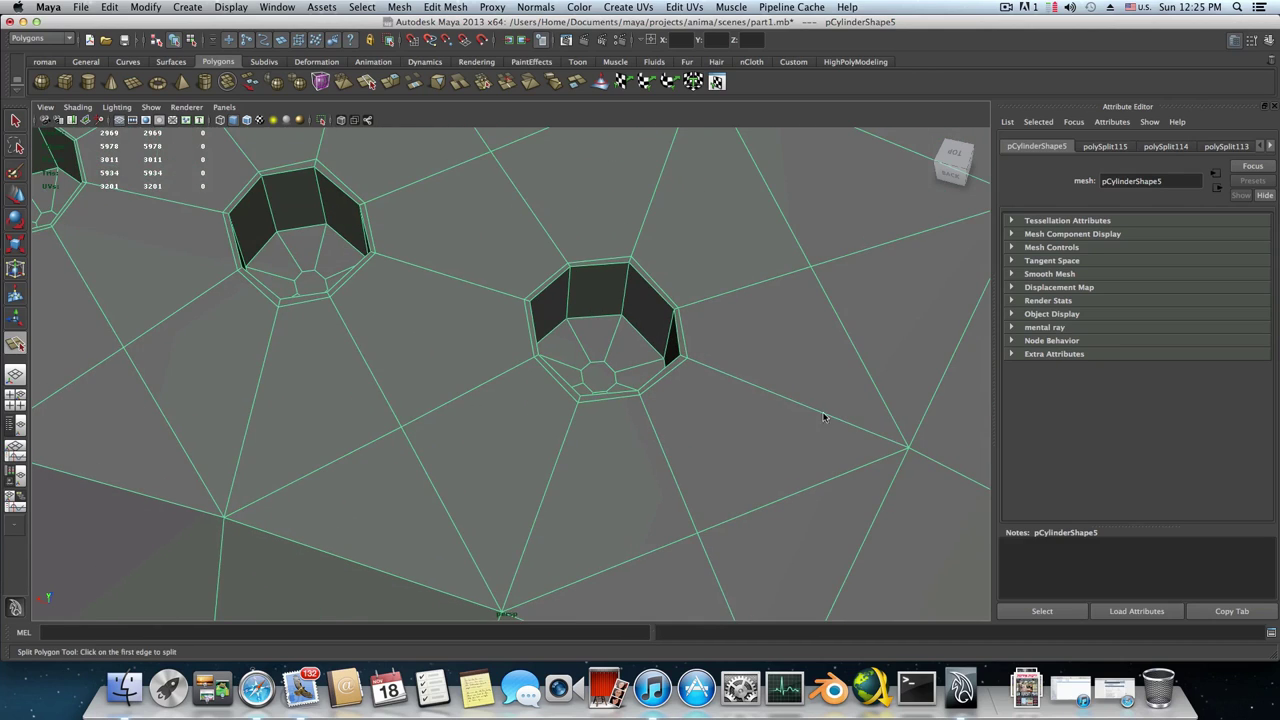
{"action": "right_click_drag", "start_coordinate": [759, 387], "coordinate": [709, 376], "text": "alt"}
{"action": "left_click_drag", "start_coordinate": [557, 371], "coordinate": [462, 375], "text": "alt"}
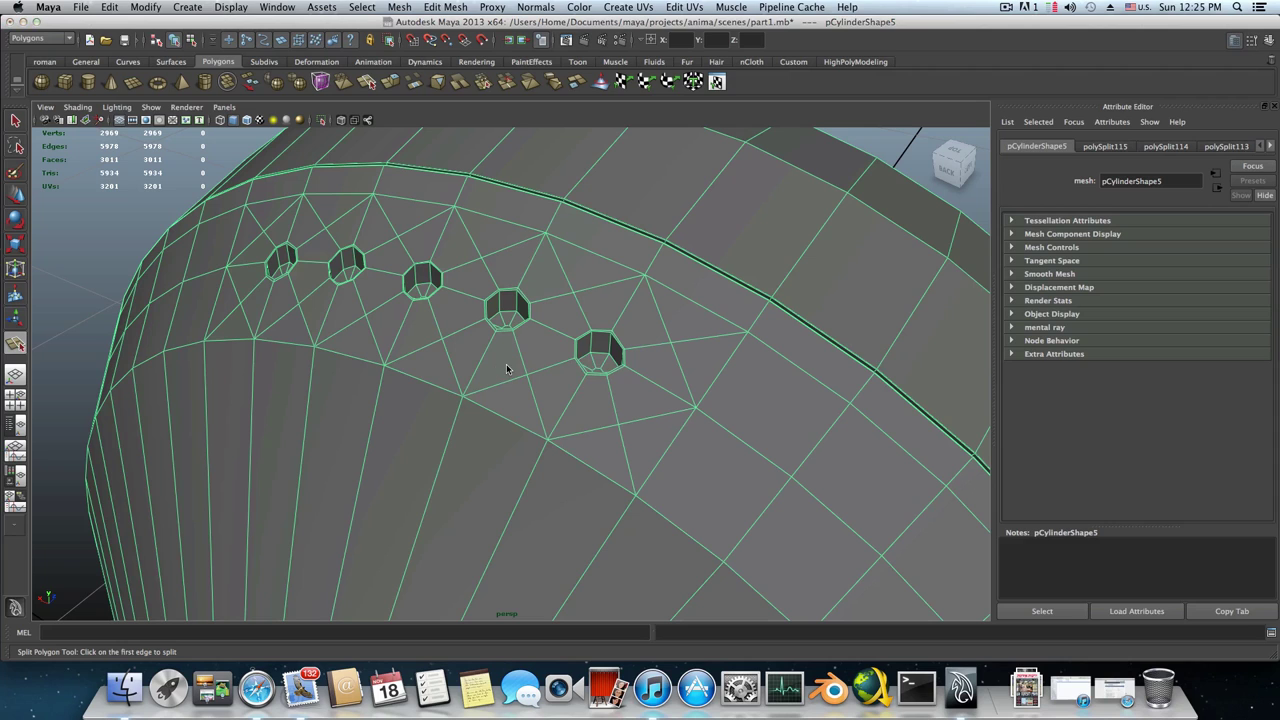
Insert edge loops in the last hole around its floor's outer edge, along the wall's base and just inside the rim
{"action": "right_click_drag", "start_coordinate": [506, 369], "coordinate": [460, 386], "text": "shift"}
{"action": "scroll", "coordinate": [509, 372], "scroll_direction": "up", "scroll_amount": 10}
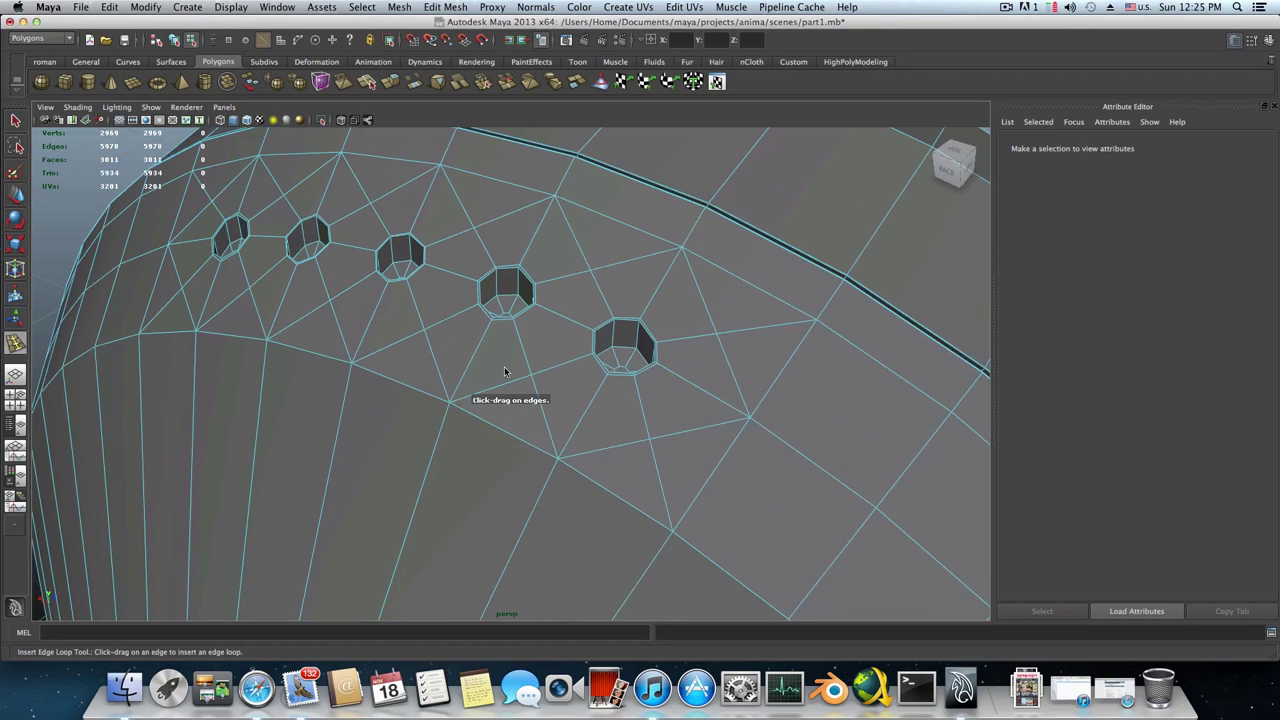
{"action": "scroll", "coordinate": [509, 376], "scroll_direction": "down", "scroll_amount": 10}
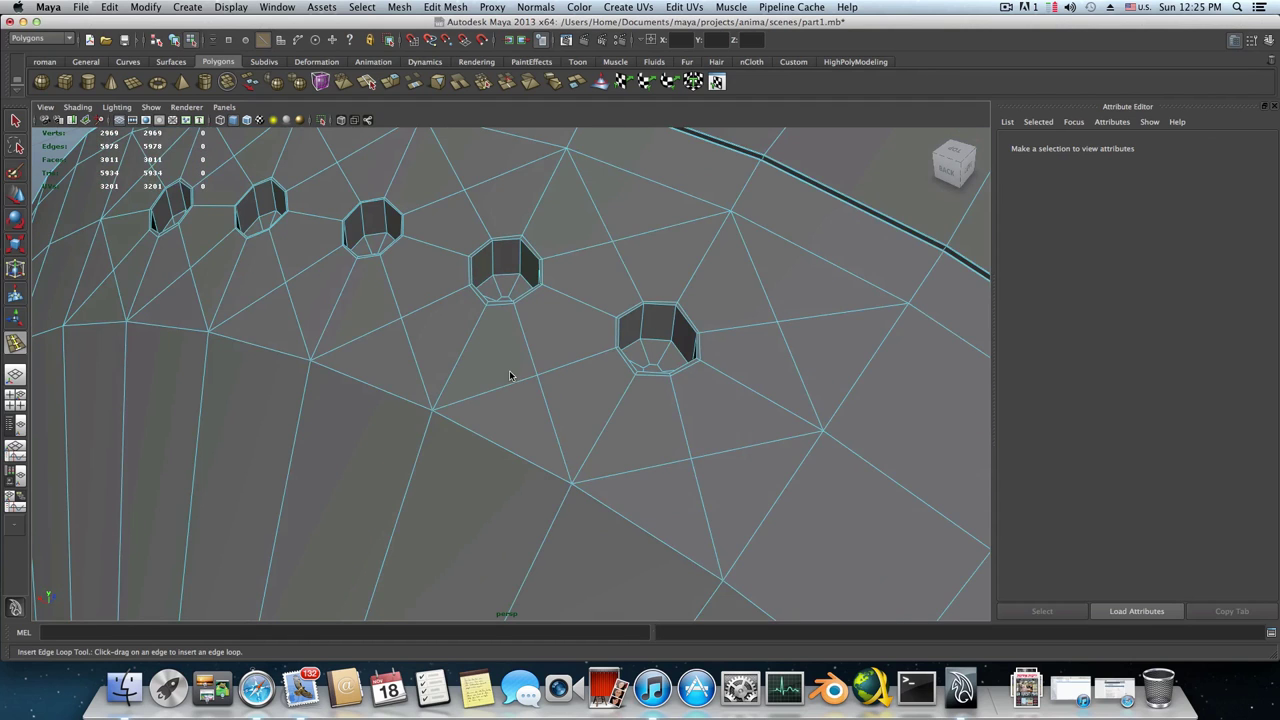
{"action": "right_click_drag", "start_coordinate": [511, 374], "coordinate": [537, 374], "text": "alt"}
{"action": "middle_click_drag", "start_coordinate": [537, 374], "coordinate": [474, 385], "text": "alt"}
{"action": "right_click_drag", "start_coordinate": [475, 385], "coordinate": [655, 411], "text": "alt"}
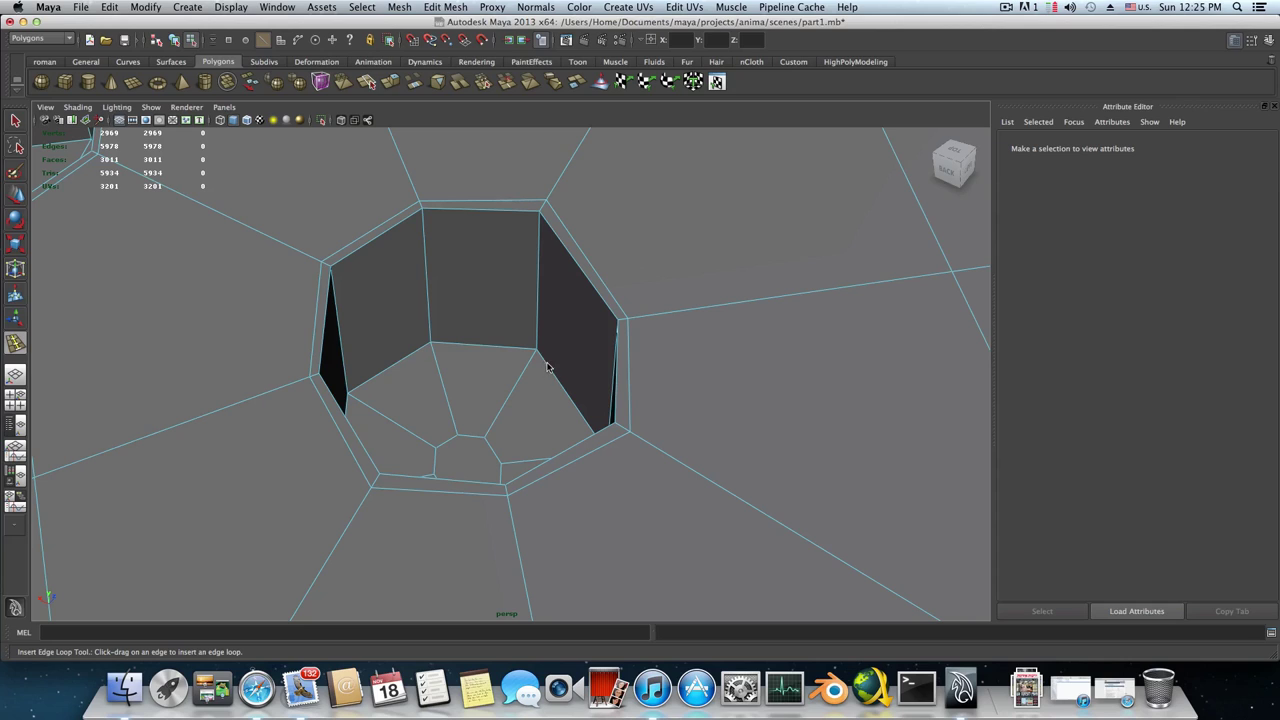
{"action": "left_click", "coordinate": [430, 340]}
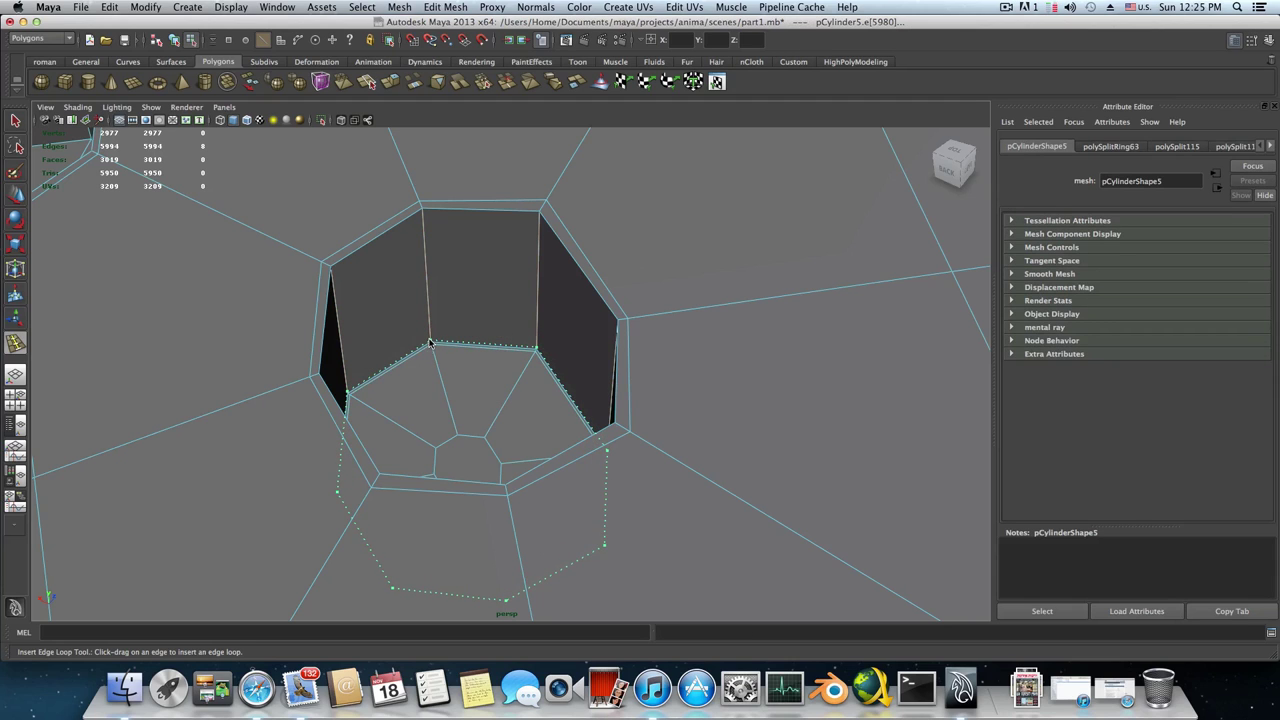
{"action": "left_click", "coordinate": [430, 342]}
{"action": "left_click_drag", "start_coordinate": [427, 237], "coordinate": [424, 214]}
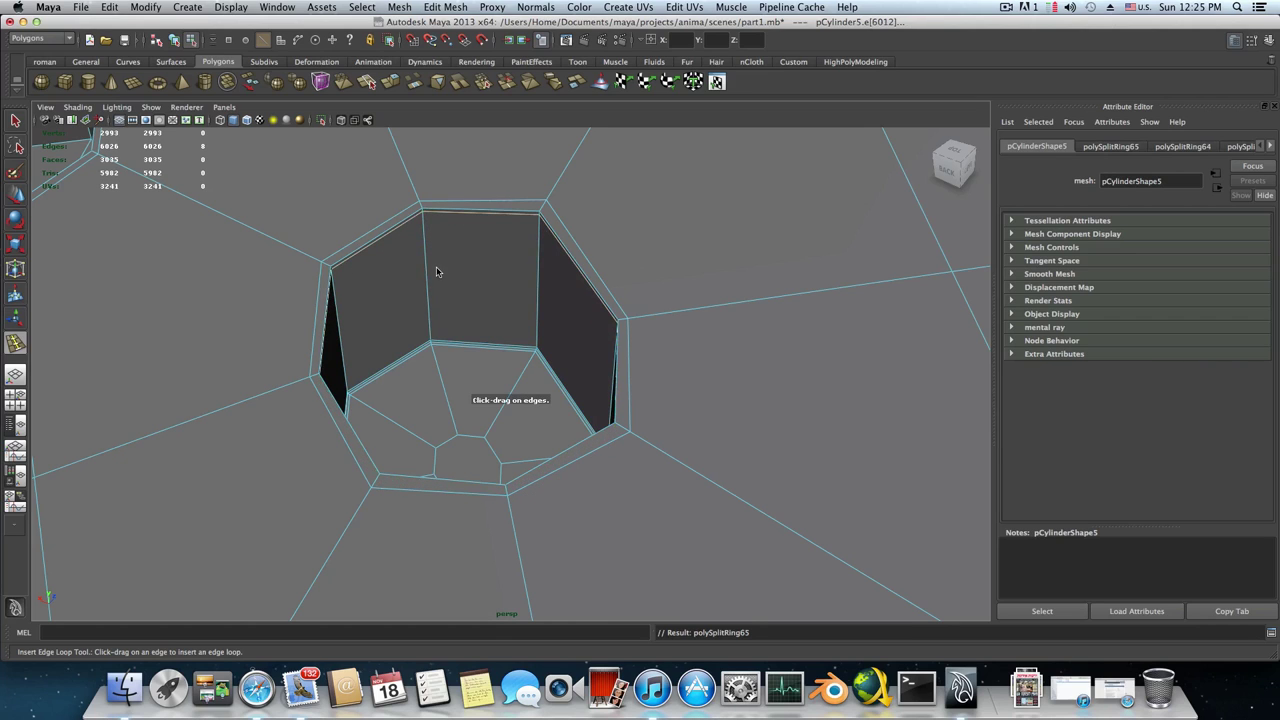
Insert edge loops in the fourth hole at the floor's outer edge, the wall's base and just inside the rim
{"action": "middle_click_drag", "start_coordinate": [436, 272], "coordinate": [372, 291], "text": "alt"}
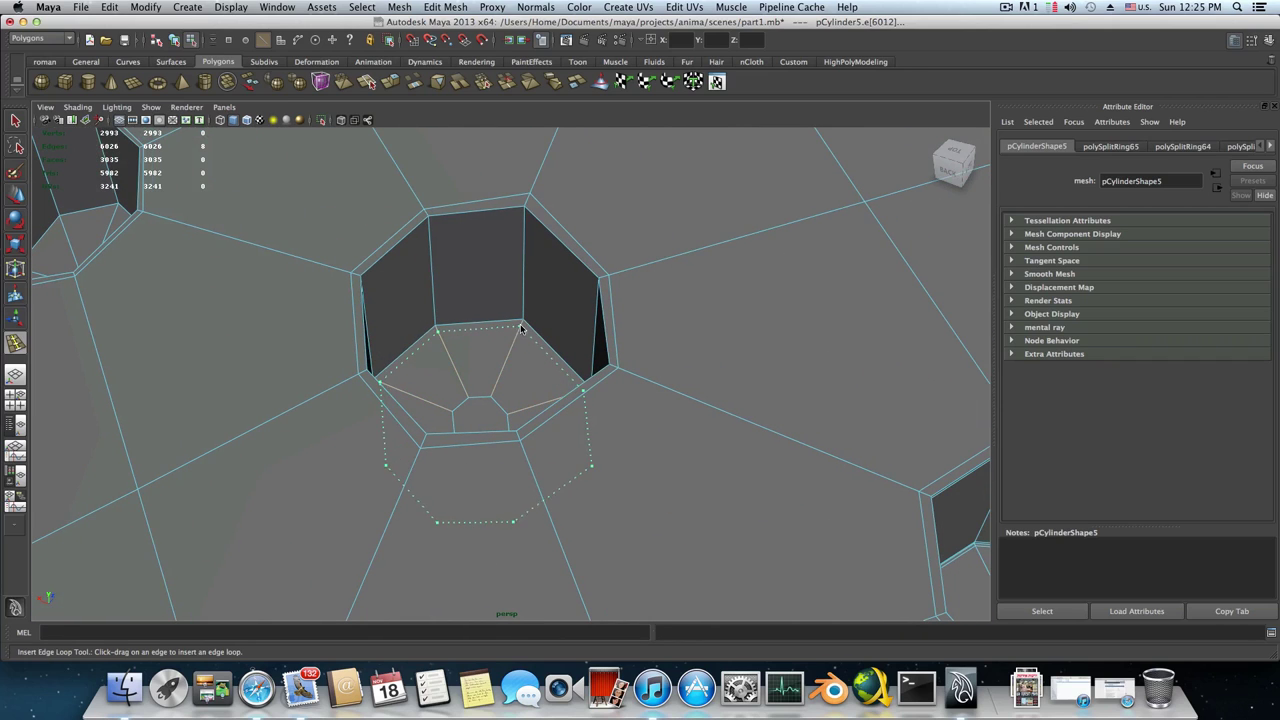
{"action": "left_click_drag", "start_coordinate": [520, 325], "coordinate": [524, 318]}
{"action": "left_click_drag", "start_coordinate": [526, 217], "coordinate": [512, 209]}
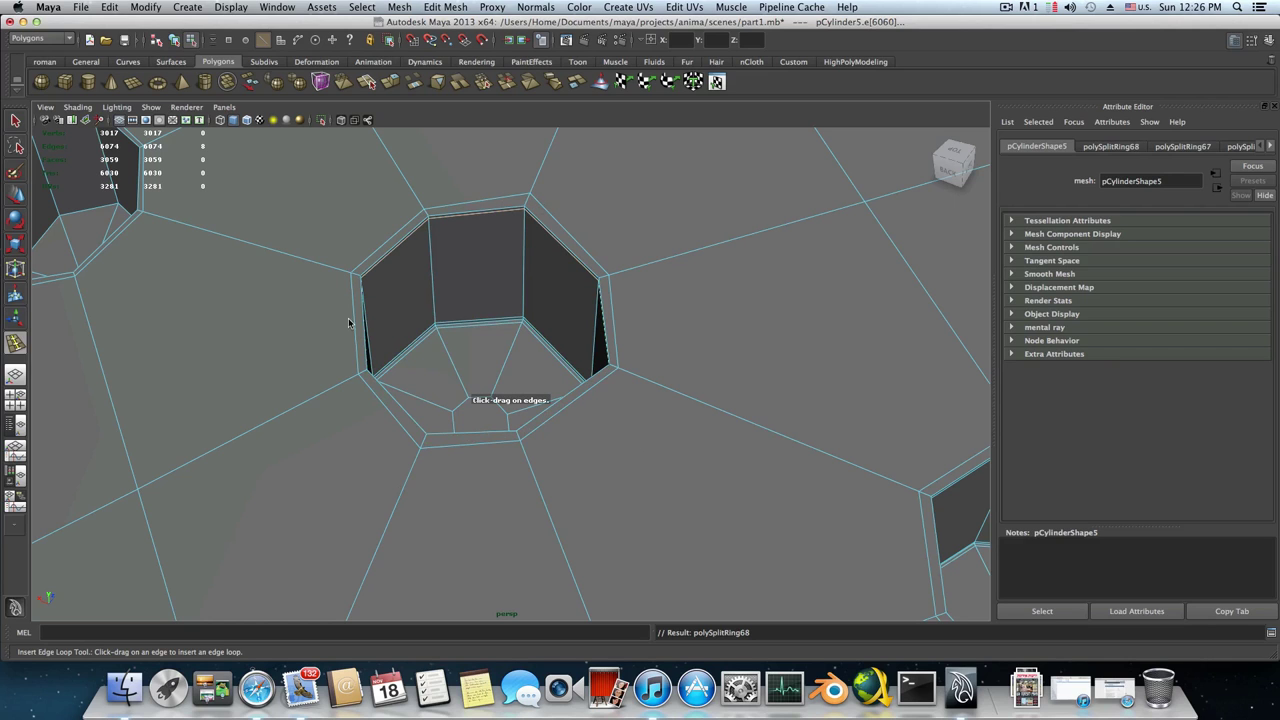
Insert supporting edge loops at the floor edge, wall base and inner rim of the middle and second holes
{"action": "middle_click_drag", "start_coordinate": [385, 275], "coordinate": [410, 283], "text": "alt"}
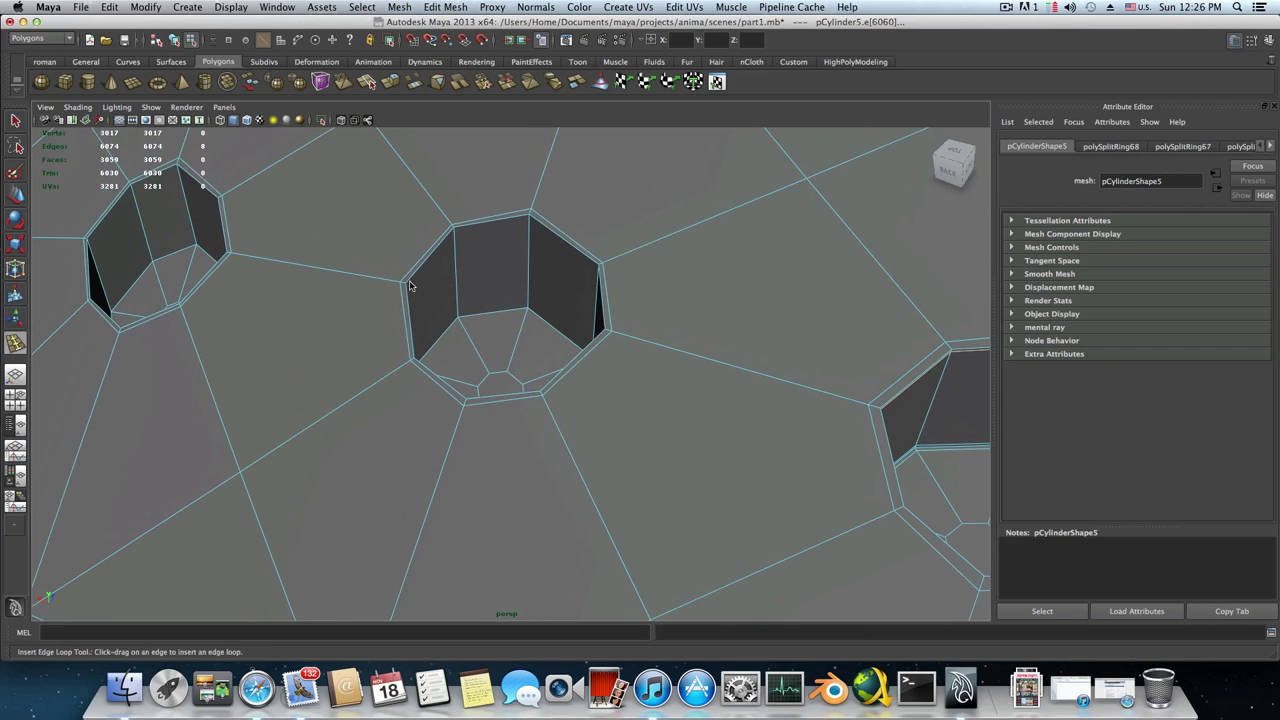
{"action": "left_click_drag", "start_coordinate": [464, 333], "coordinate": [461, 313]}
{"action": "left_click_drag", "start_coordinate": [455, 241], "coordinate": [482, 363]}
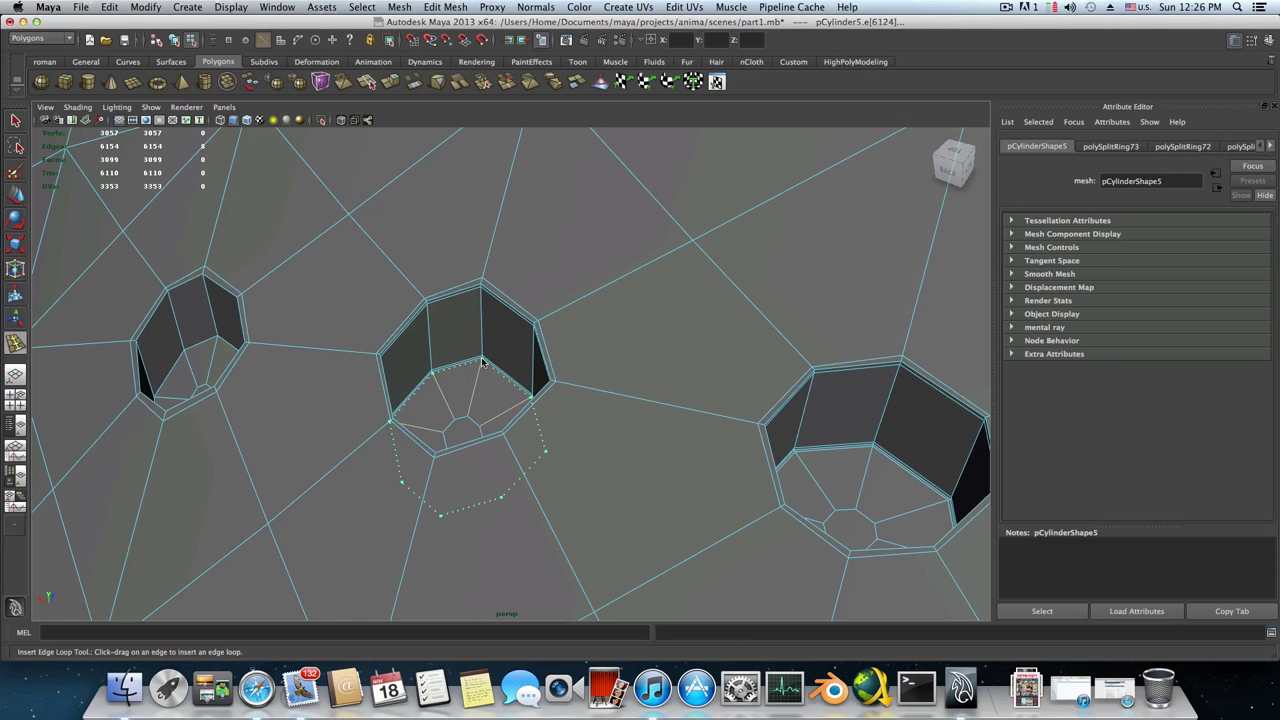
Insert edge loops in the far end hole at the floor's outer edge, the wall's base and just inside the rim
{"action": "middle_click_drag", "start_coordinate": [447, 376], "coordinate": [506, 357], "text": "alt"}
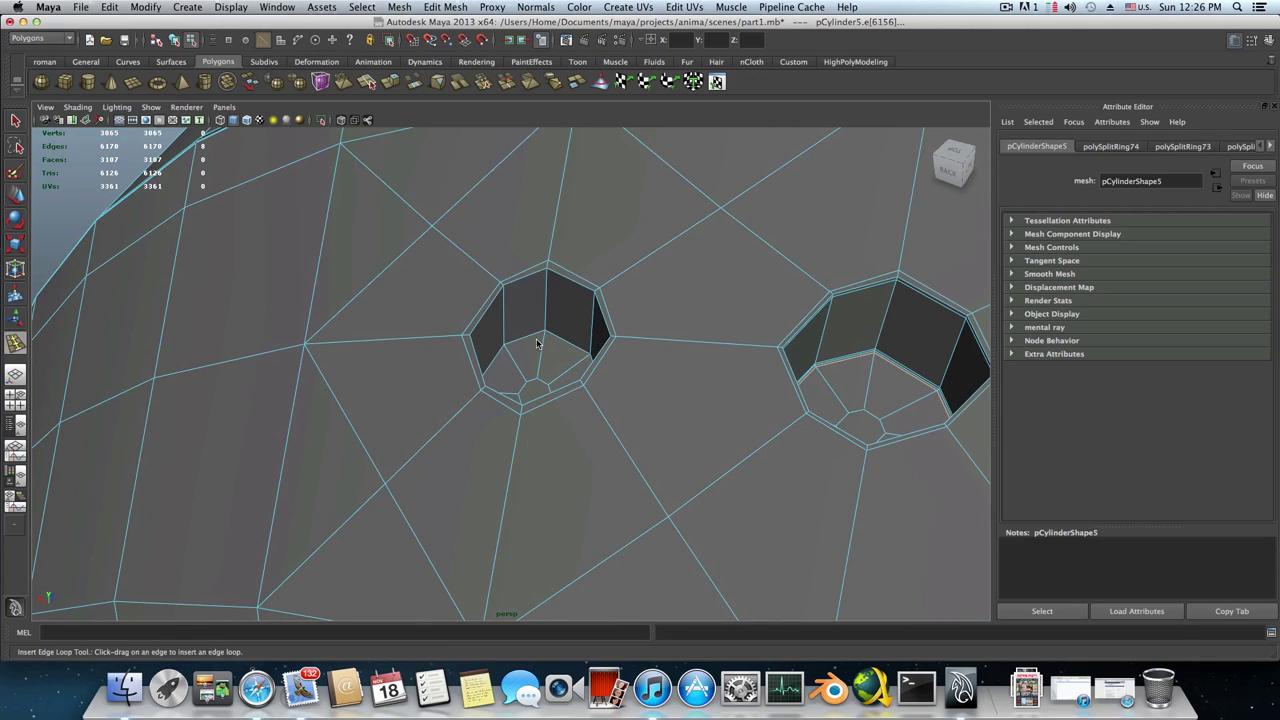
{"action": "left_click_drag", "start_coordinate": [542, 342], "coordinate": [545, 326]}
{"action": "left_click_drag", "start_coordinate": [546, 280], "coordinate": [547, 275]}
{"action": "scroll", "coordinate": [547, 275], "scroll_direction": "down", "scroll_amount": 5}
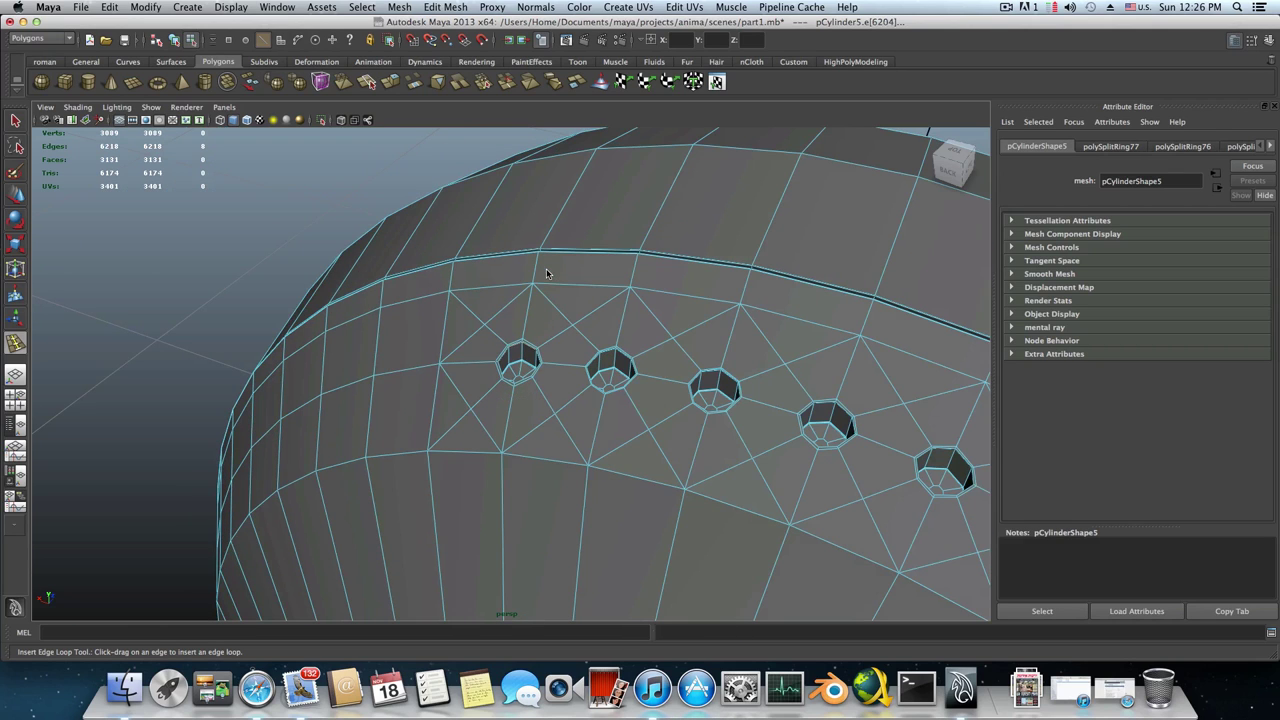
Leave the edge loop tool, select the earphone body in object mode and display it in smooth mesh preview
{"action": "left_click", "coordinate": [546, 268]}
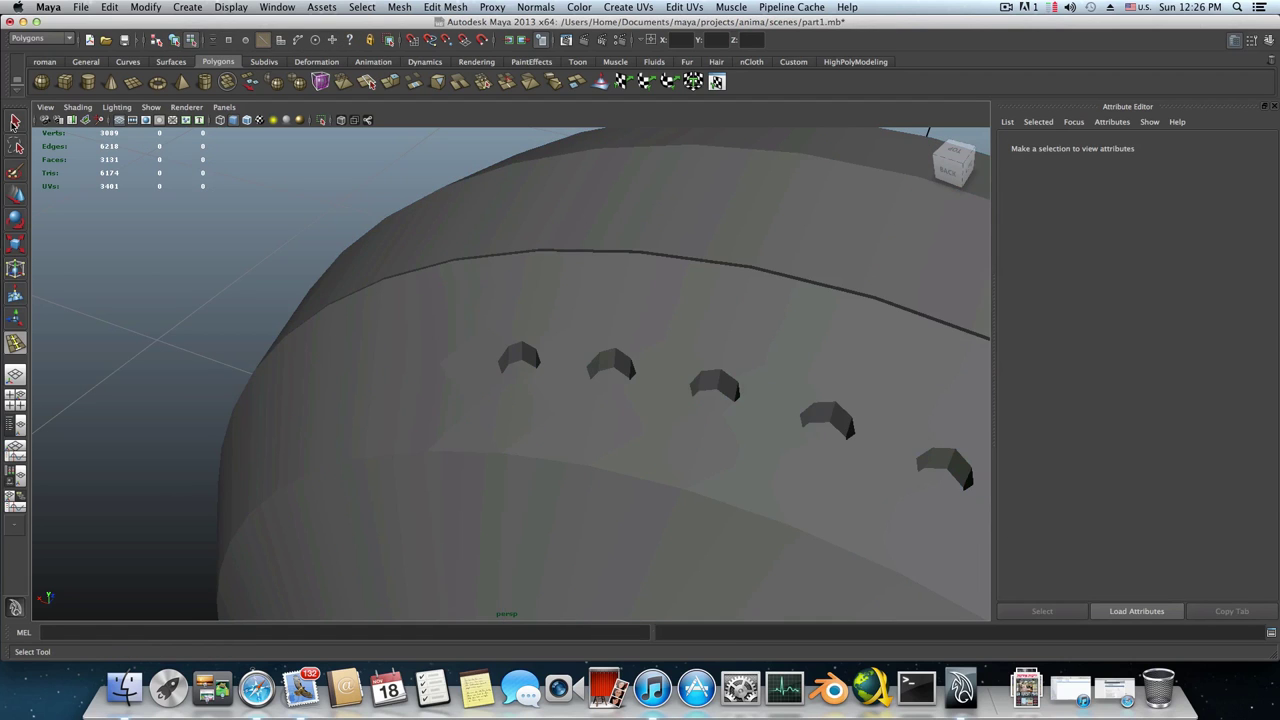
{"action": "left_click", "coordinate": [18, 120]}
{"action": "left_click", "coordinate": [526, 349]}
{"action": "key", "text": "F8"}
{"action": "scroll", "coordinate": [526, 349], "scroll_direction": "down", "scroll_amount": 4}
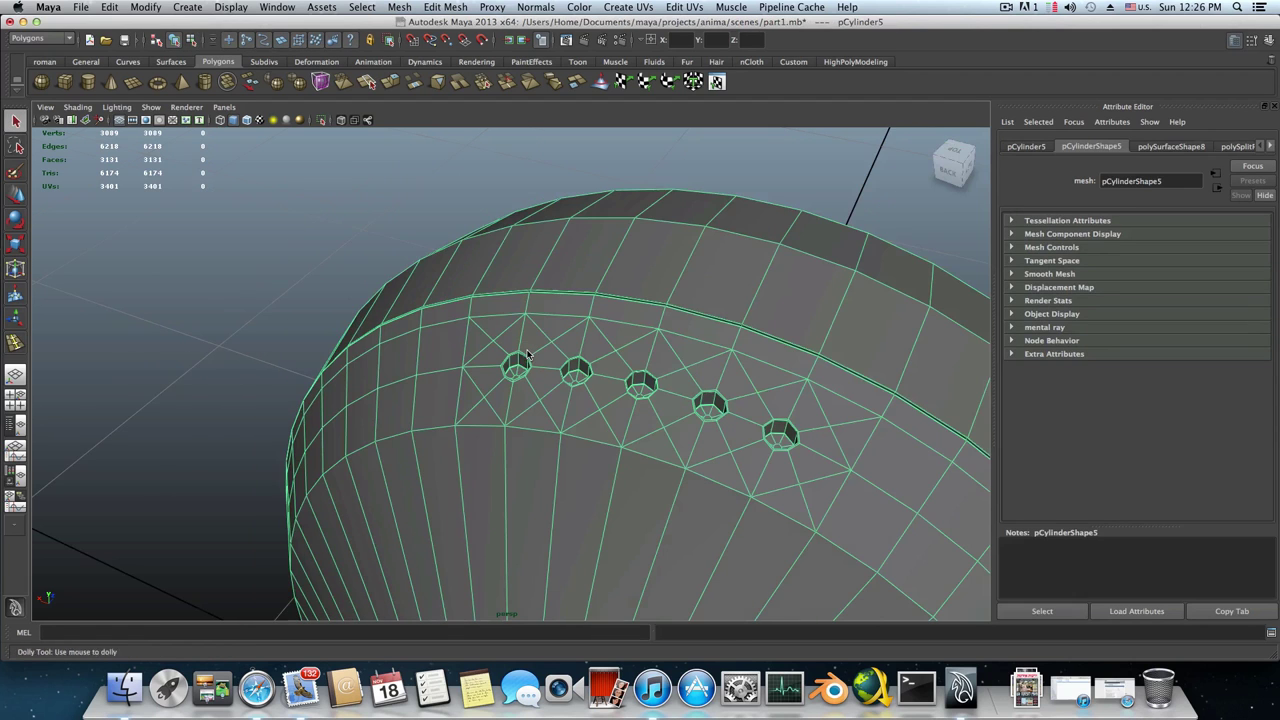
{"action": "mouse_move", "coordinate": [520, 360]}
{"action": "left_mouse_down", "text": "alt"}
{"action": "mouse_move", "coordinate": [653, 356]}
{"action": "mouse_move", "coordinate": [520, 365]}
{"action": "left_mouse_up", "text": "alt"}
{"action": "key", "text": "3"}
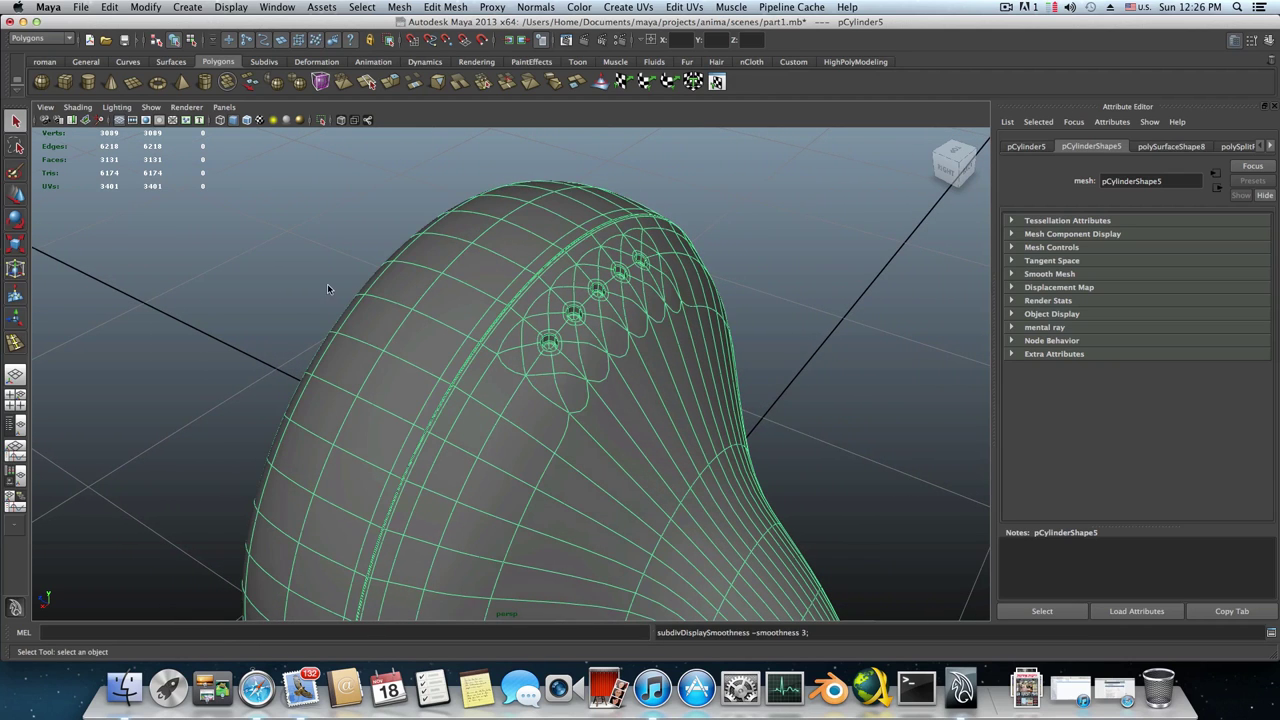
Examine the smoothed earphone body from the back, side and front, including a close look at the five holes
{"action": "left_click_drag", "start_coordinate": [718, 381], "coordinate": [609, 374], "text": "alt"}
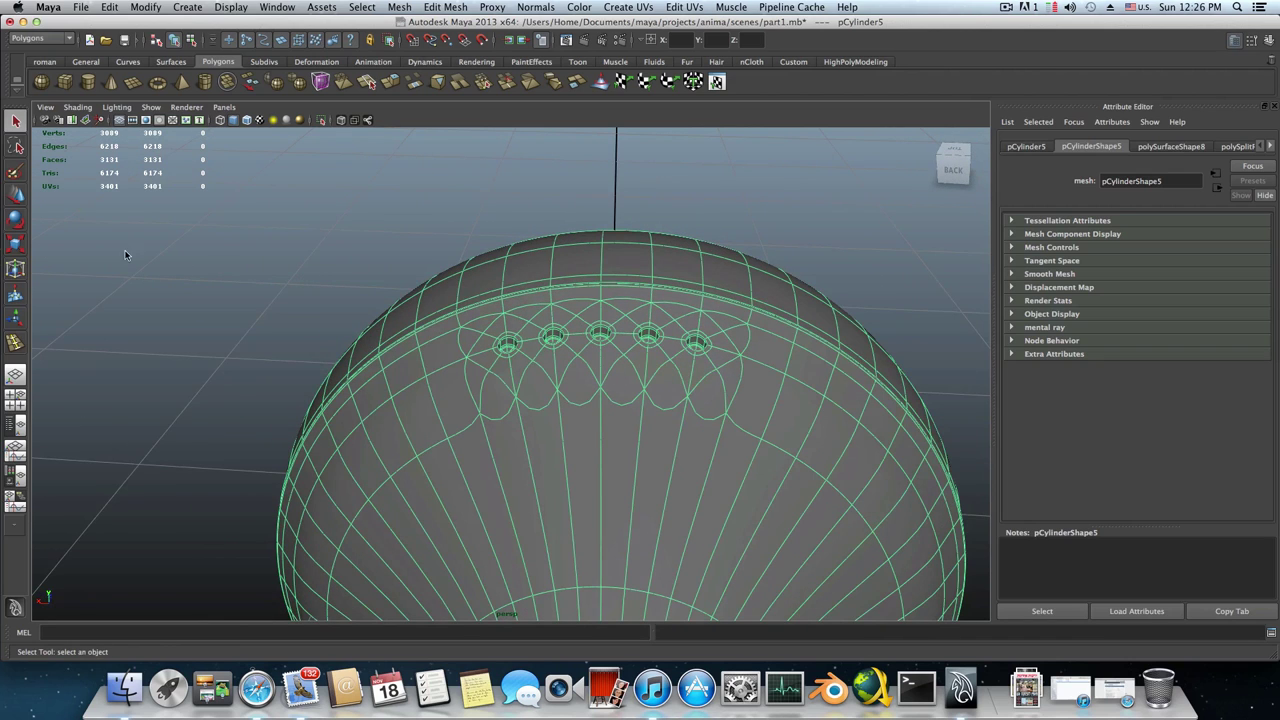
{"action": "left_click", "coordinate": [187, 266]}
{"action": "left_click_drag", "start_coordinate": [545, 347], "coordinate": [514, 322], "text": "alt"}
{"action": "left_click_drag", "start_coordinate": [605, 321], "coordinate": [446, 399], "text": "alt"}
{"action": "left_click", "coordinate": [570, 370]}
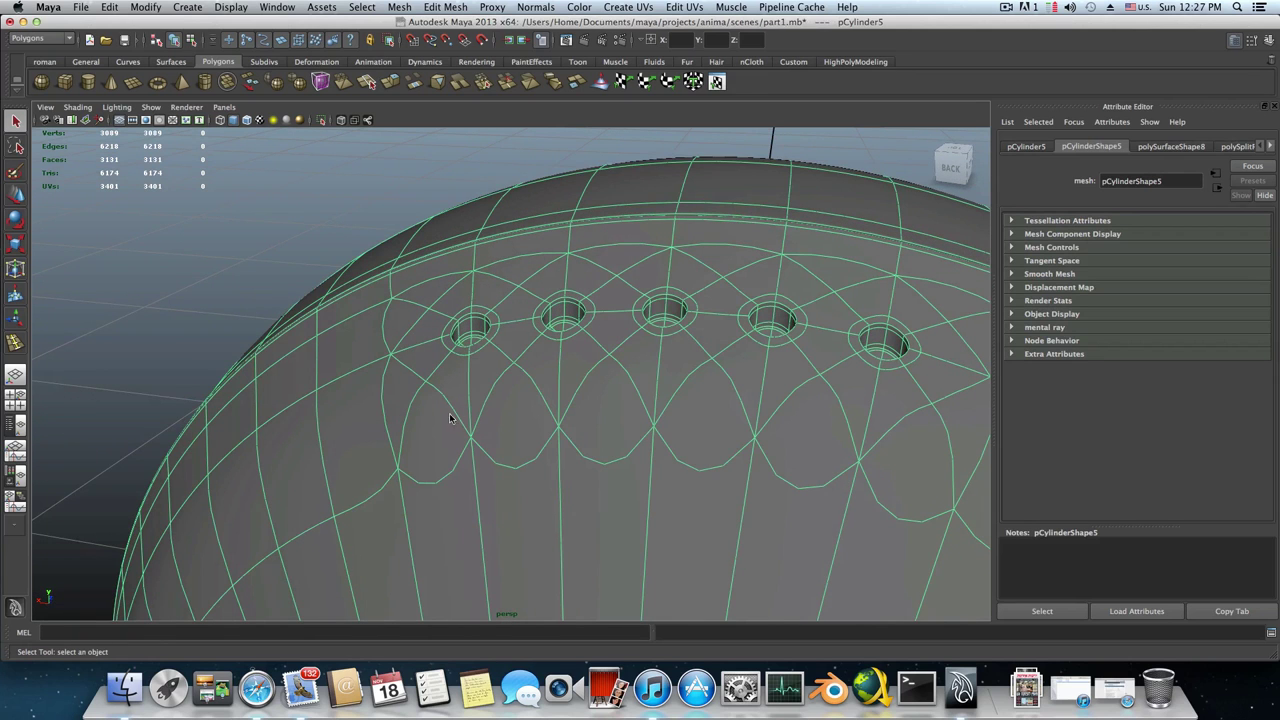
{"action": "left_click_drag", "start_coordinate": [454, 426], "coordinate": [621, 413], "text": "alt"}
{"action": "right_click_drag", "start_coordinate": [673, 400], "coordinate": [461, 454], "text": "alt"}
{"action": "middle_click_drag", "start_coordinate": [461, 454], "coordinate": [404, 410], "text": "alt"}
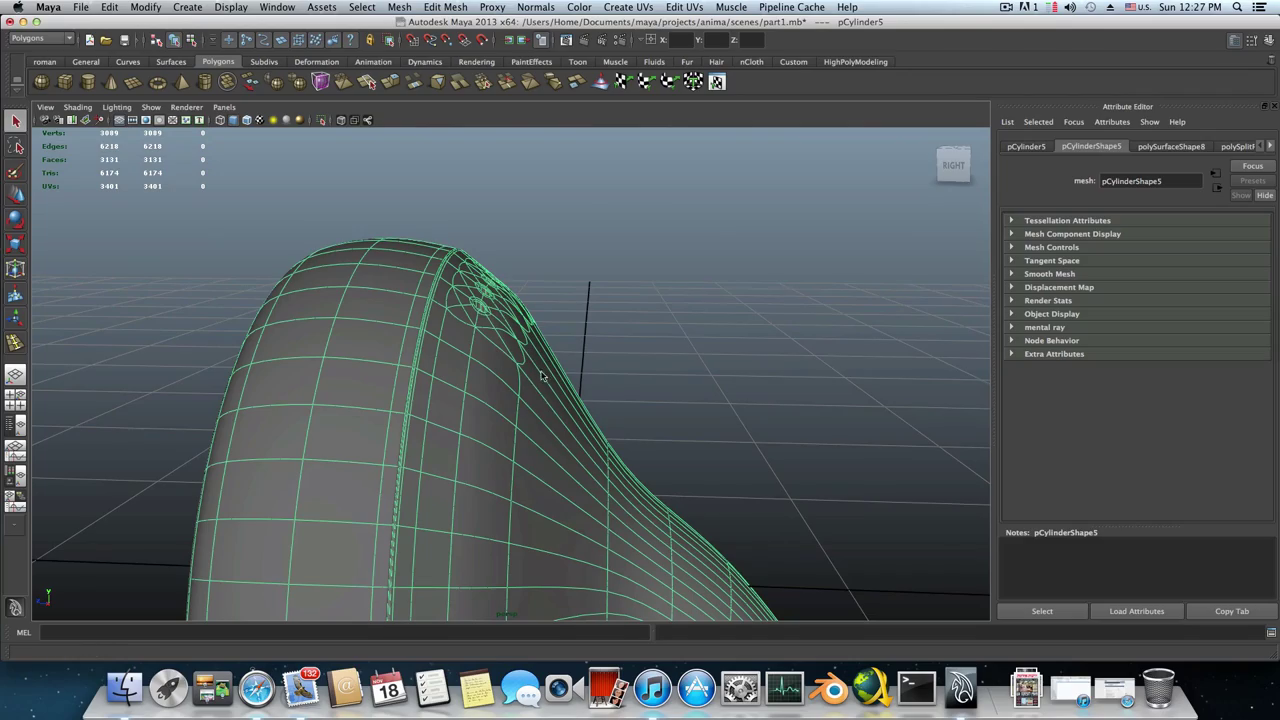
{"action": "right_click_drag", "start_coordinate": [543, 376], "coordinate": [480, 385], "text": "alt"}
{"action": "left_click_drag", "start_coordinate": [480, 381], "coordinate": [643, 391], "text": "alt"}
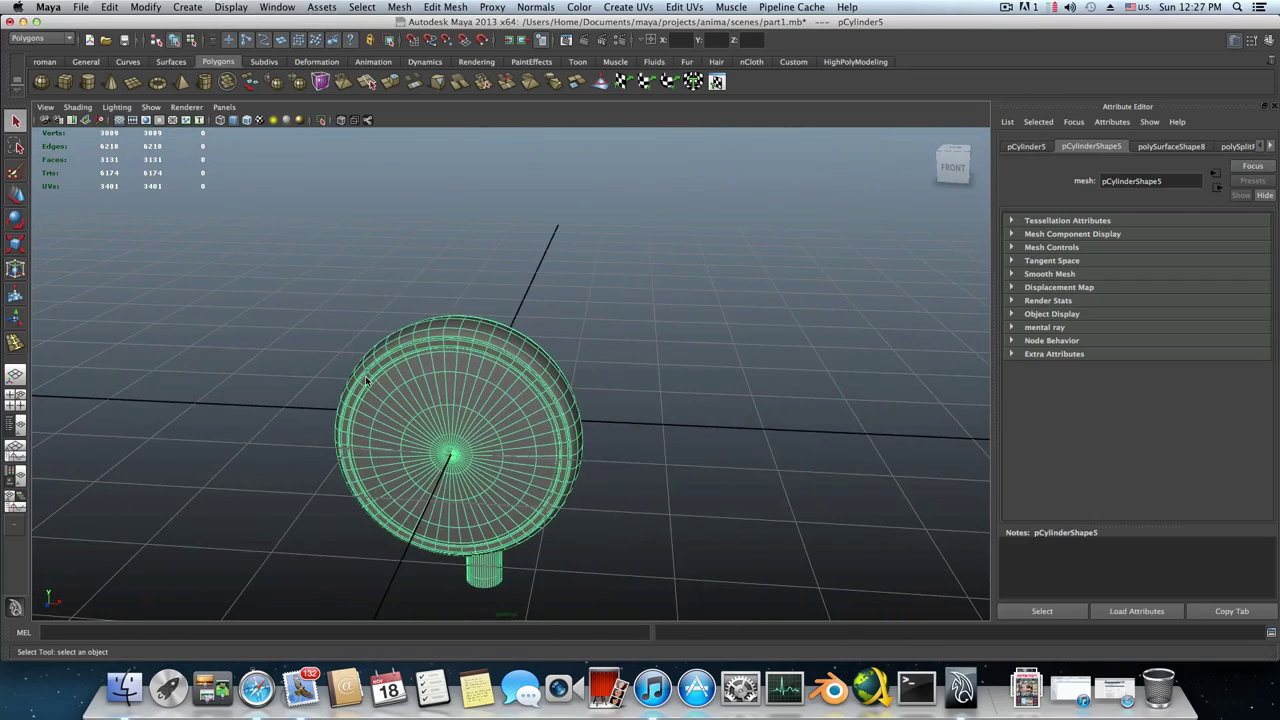
{"action": "right_click_drag", "start_coordinate": [643, 391], "coordinate": [690, 427], "text": "alt"}
{"action": "left_click_drag", "start_coordinate": [690, 427], "coordinate": [439, 389], "text": "alt"}
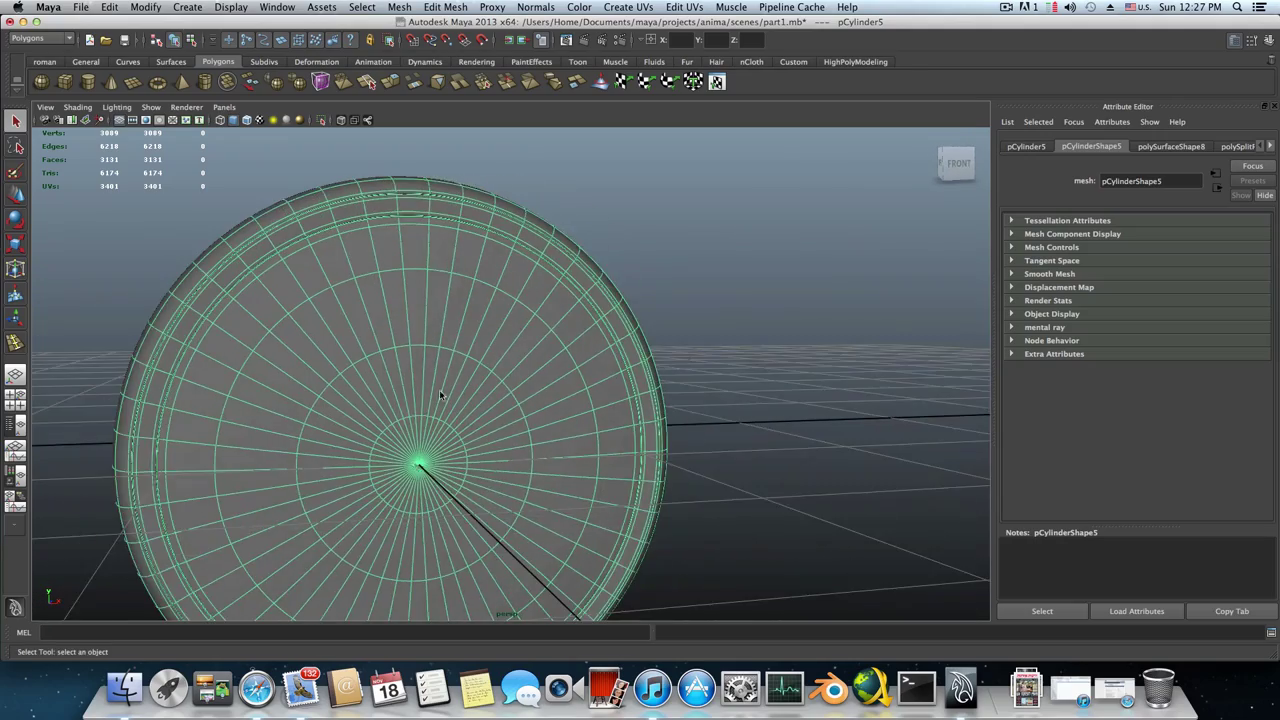
Chamfer the vertex at the centre of the earphone's front disc
{"action": "right_click_drag", "start_coordinate": [439, 389], "coordinate": [447, 391], "text": "alt"}
{"action": "left_click_drag", "start_coordinate": [447, 391], "coordinate": [411, 373], "text": "alt"}
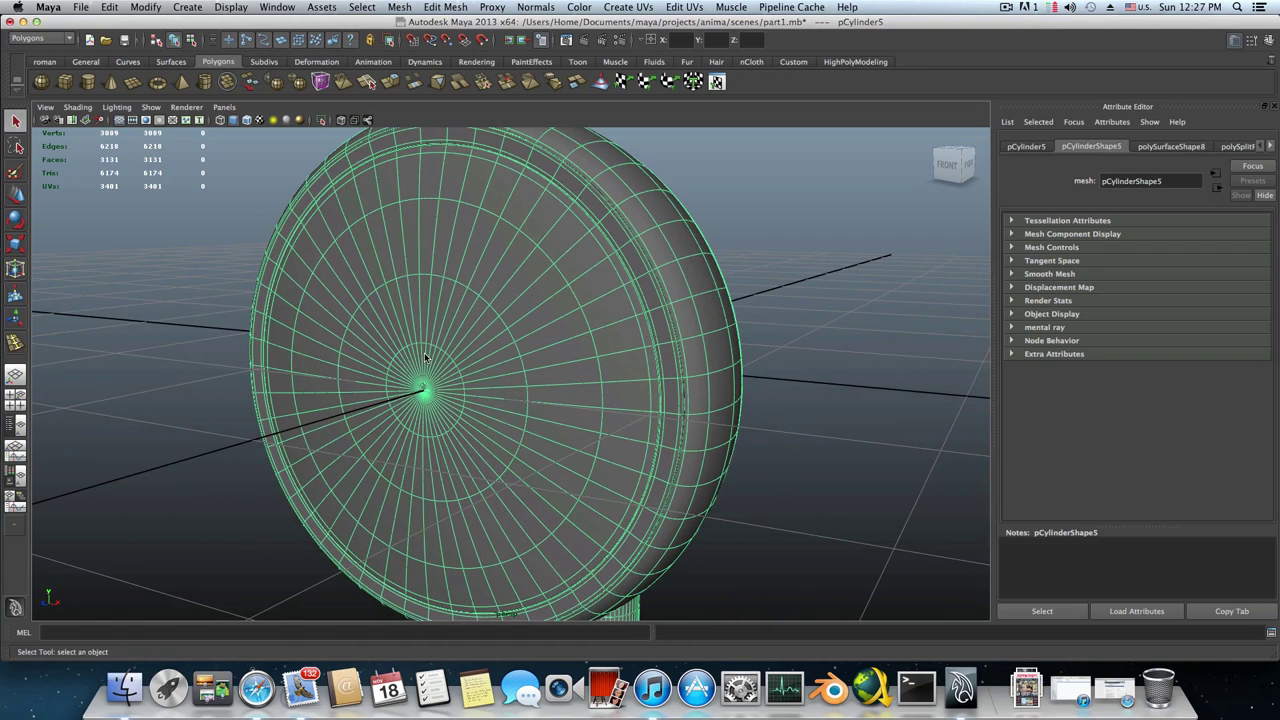
{"action": "right_click_drag", "start_coordinate": [424, 357], "coordinate": [378, 356]}
{"action": "scroll", "coordinate": [402, 414], "scroll_direction": "up", "scroll_amount": 3}
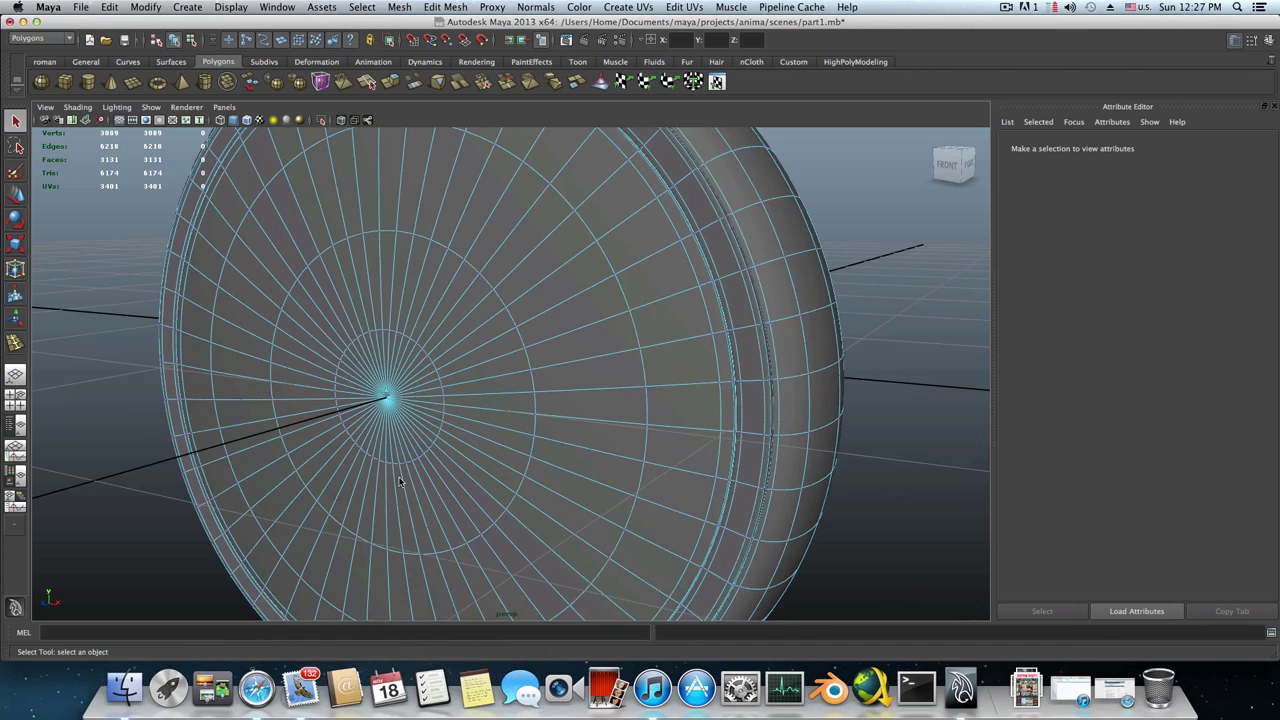
{"action": "left_click", "coordinate": [386, 400]}
{"action": "left_click_drag", "start_coordinate": [386, 400], "coordinate": [460, 428], "text": "alt"}
{"action": "scroll", "coordinate": [470, 403], "scroll_direction": "up", "scroll_amount": 5}
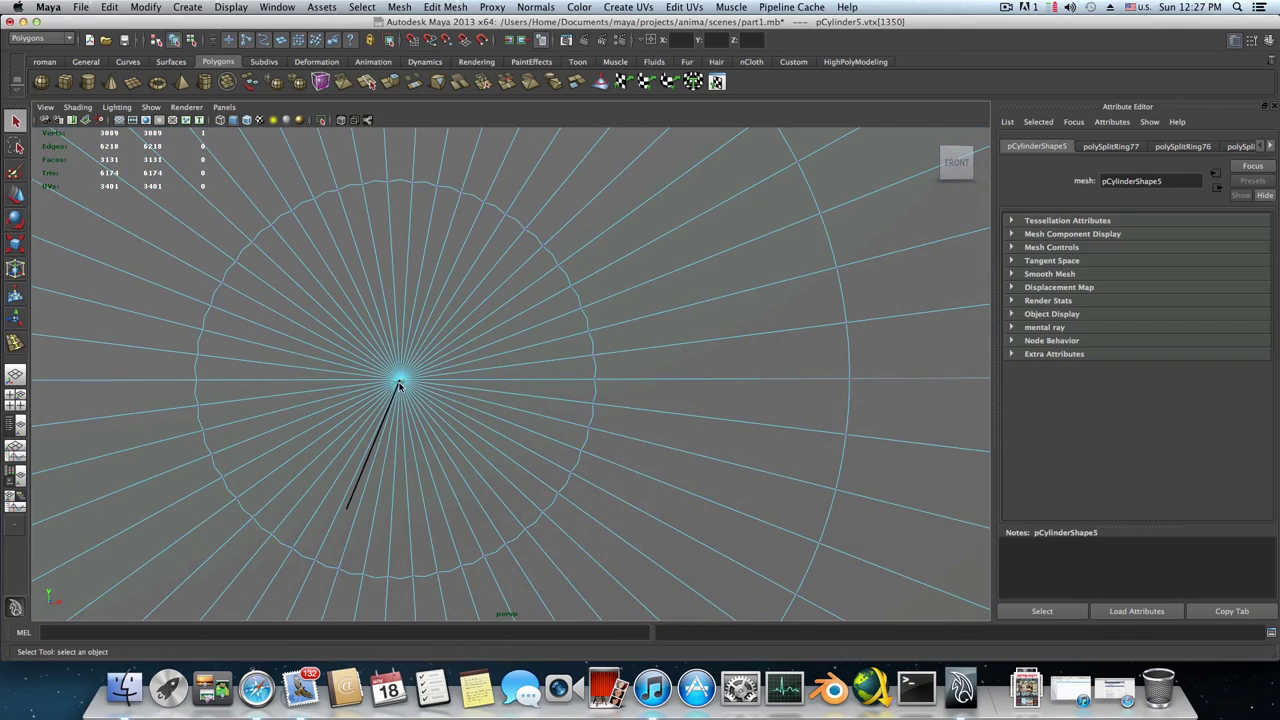
{"action": "left_click_drag", "start_coordinate": [392, 402], "coordinate": [355, 513], "text": "alt"}
{"action": "scroll", "coordinate": [340, 417], "scroll_direction": "down", "scroll_amount": 3}
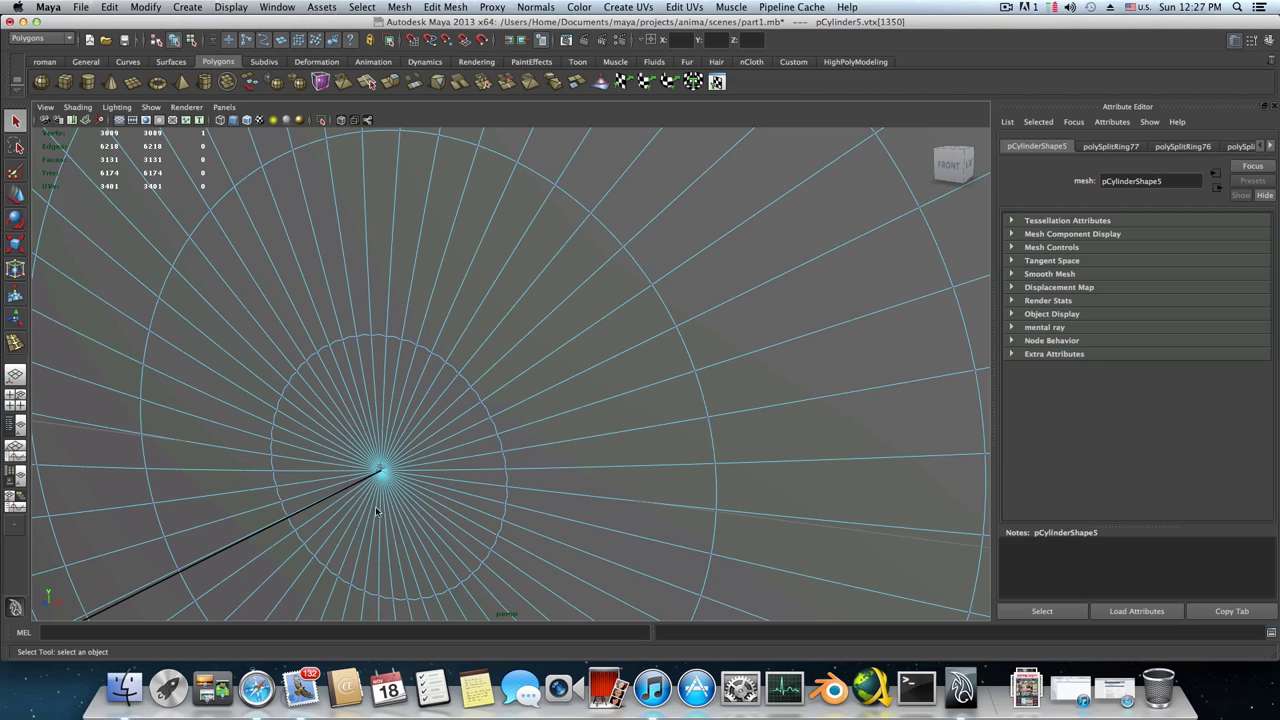
{"action": "scroll", "coordinate": [403, 504], "scroll_direction": "down", "scroll_amount": 3}
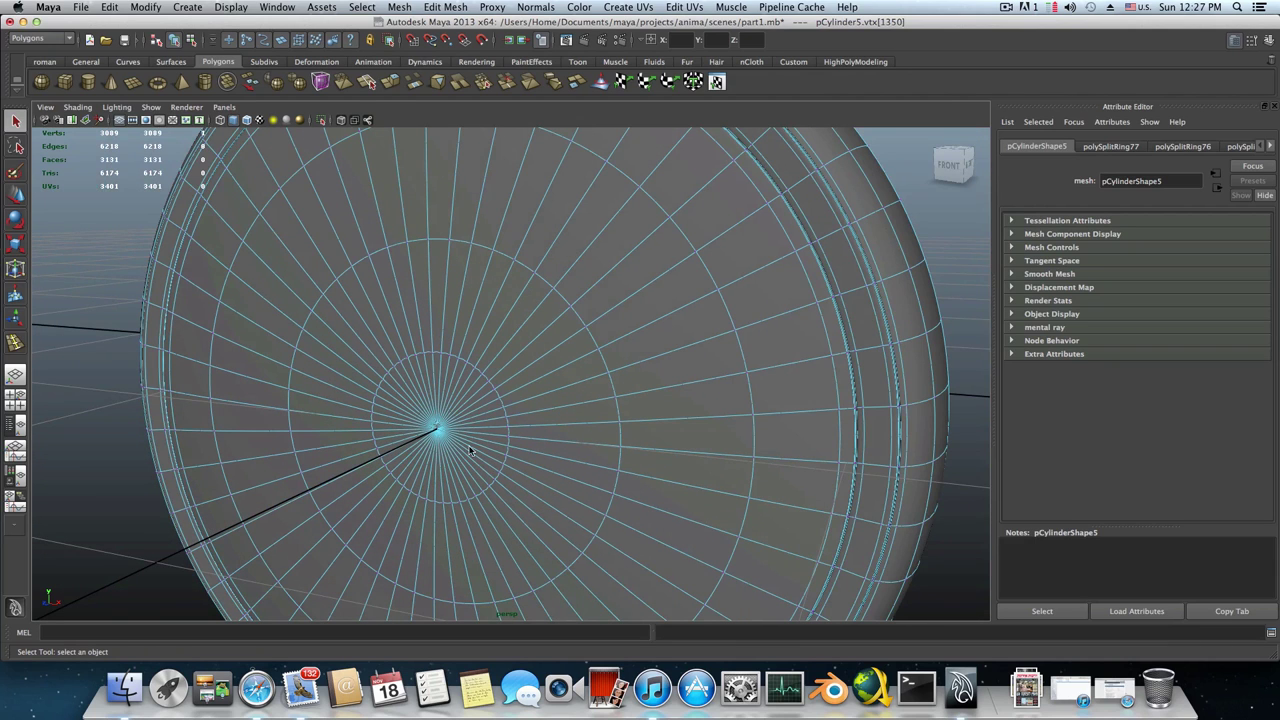
{"action": "left_click_drag", "start_coordinate": [538, 304], "coordinate": [528, 326], "text": "alt"}
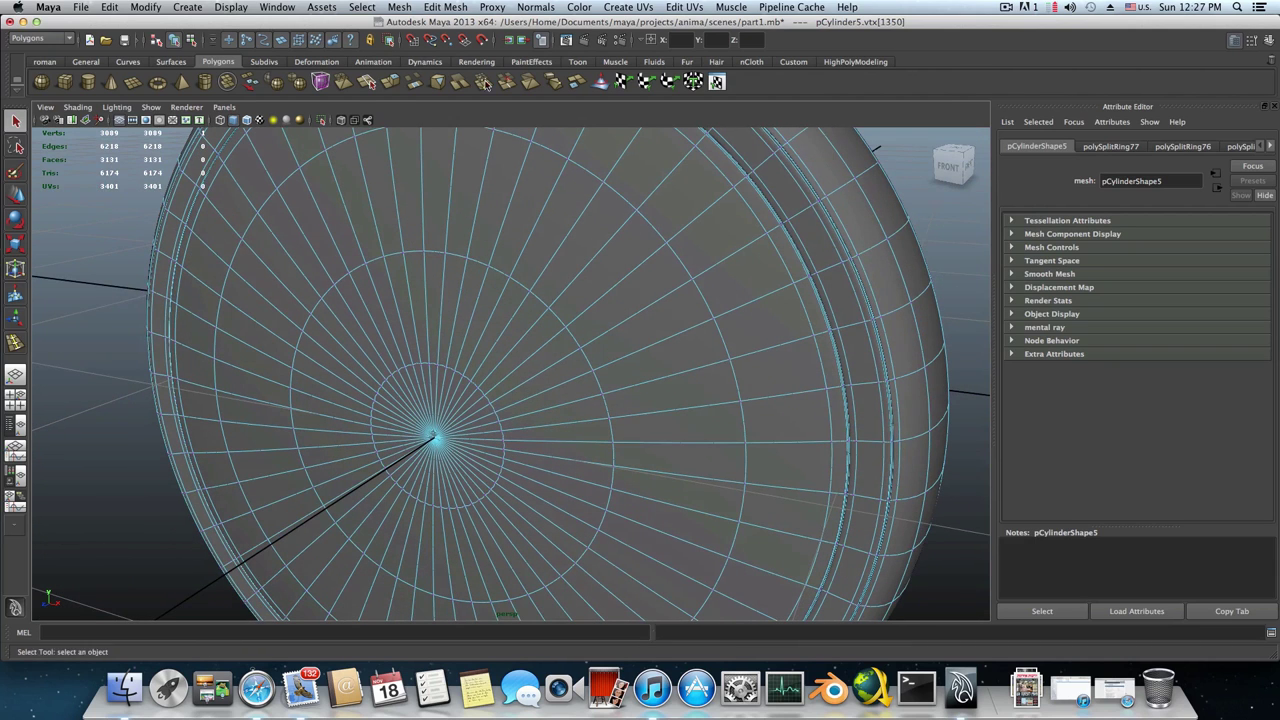
{"action": "left_click", "coordinate": [446, 7]}
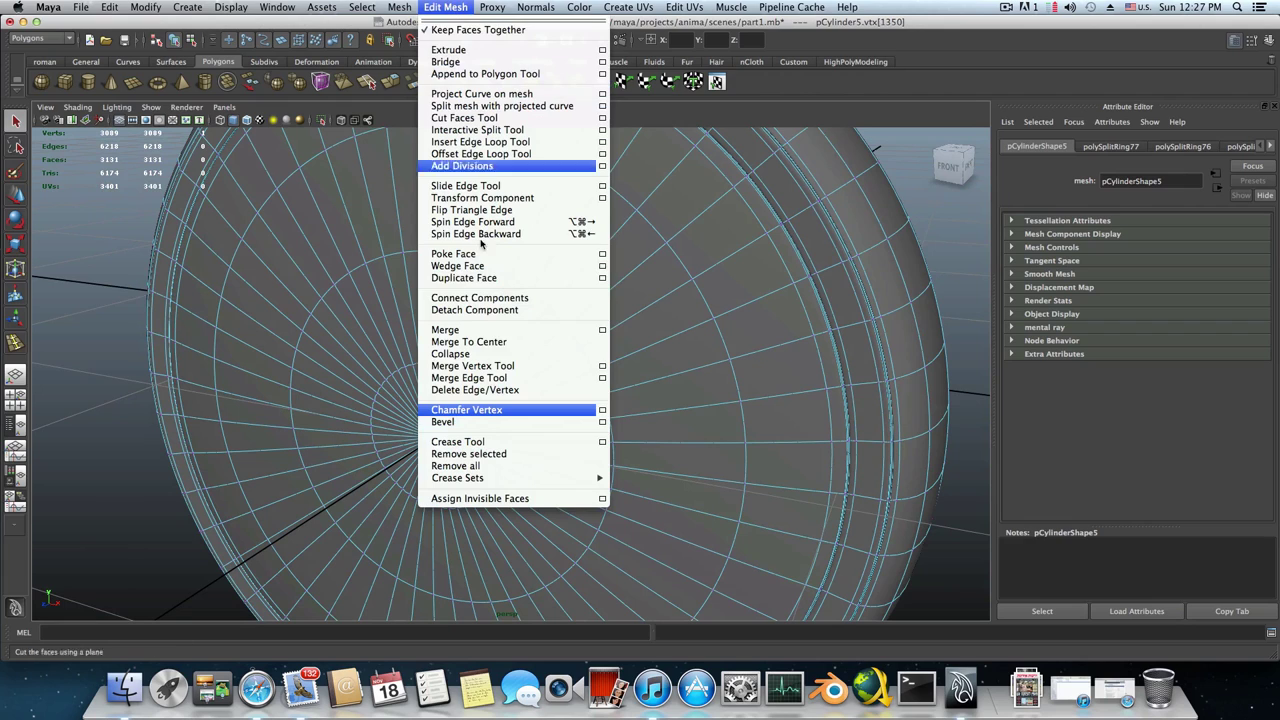
{"action": "left_click", "coordinate": [494, 410]}
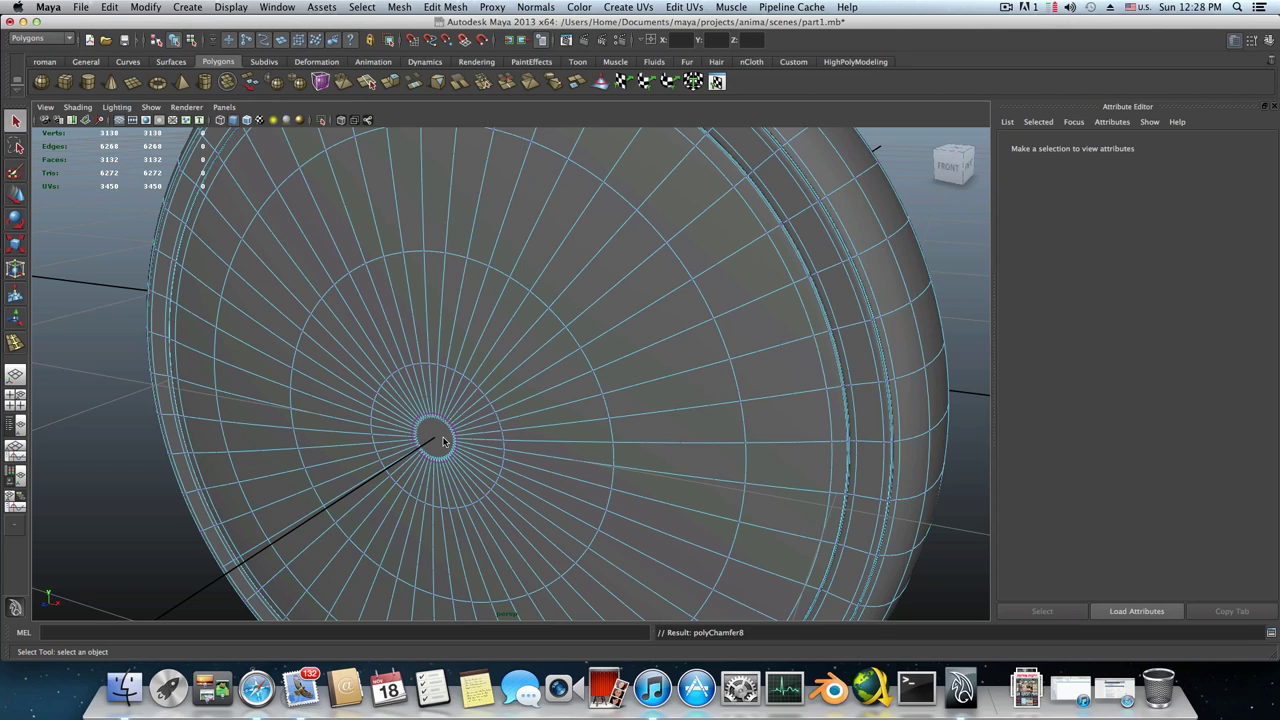
Display the mesh unsmoothed and select the small round face at the centre of the disc
{"action": "key", "text": "1"}
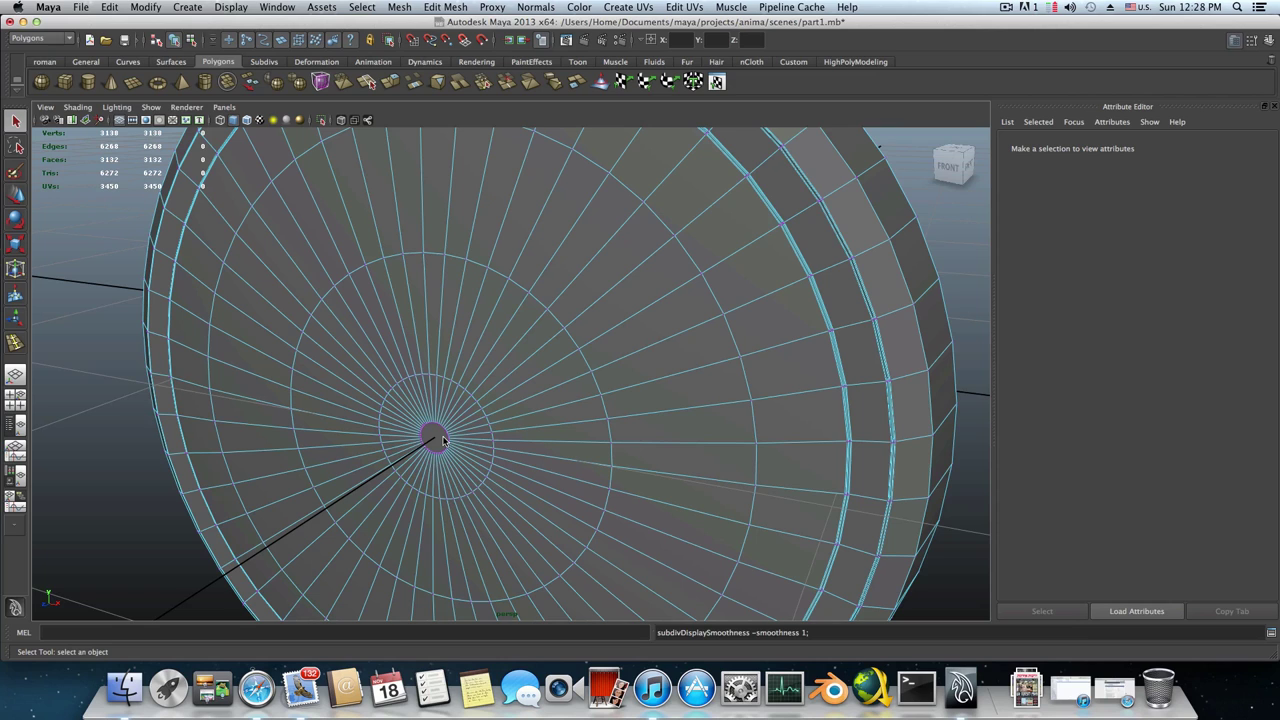
{"action": "scroll", "coordinate": [443, 440], "scroll_direction": "down", "scroll_amount": 5}
{"action": "right_click", "coordinate": [452, 420]}
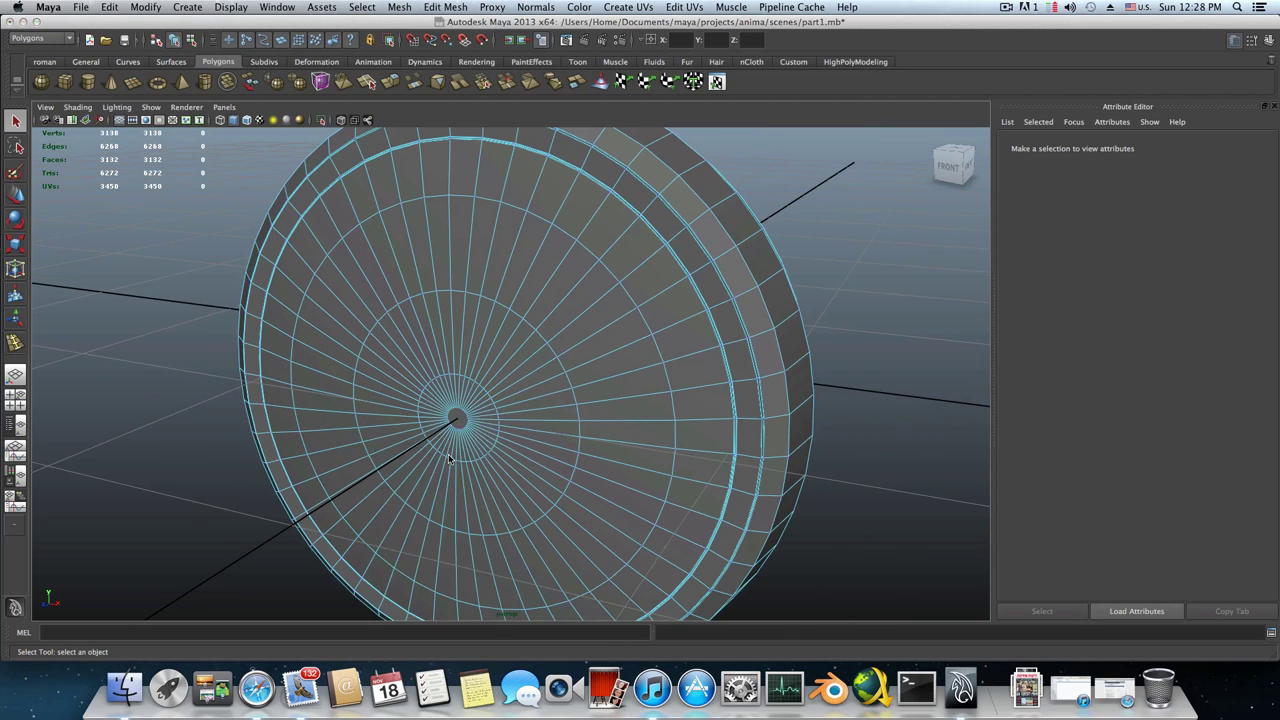
{"action": "left_click", "coordinate": [443, 483]}
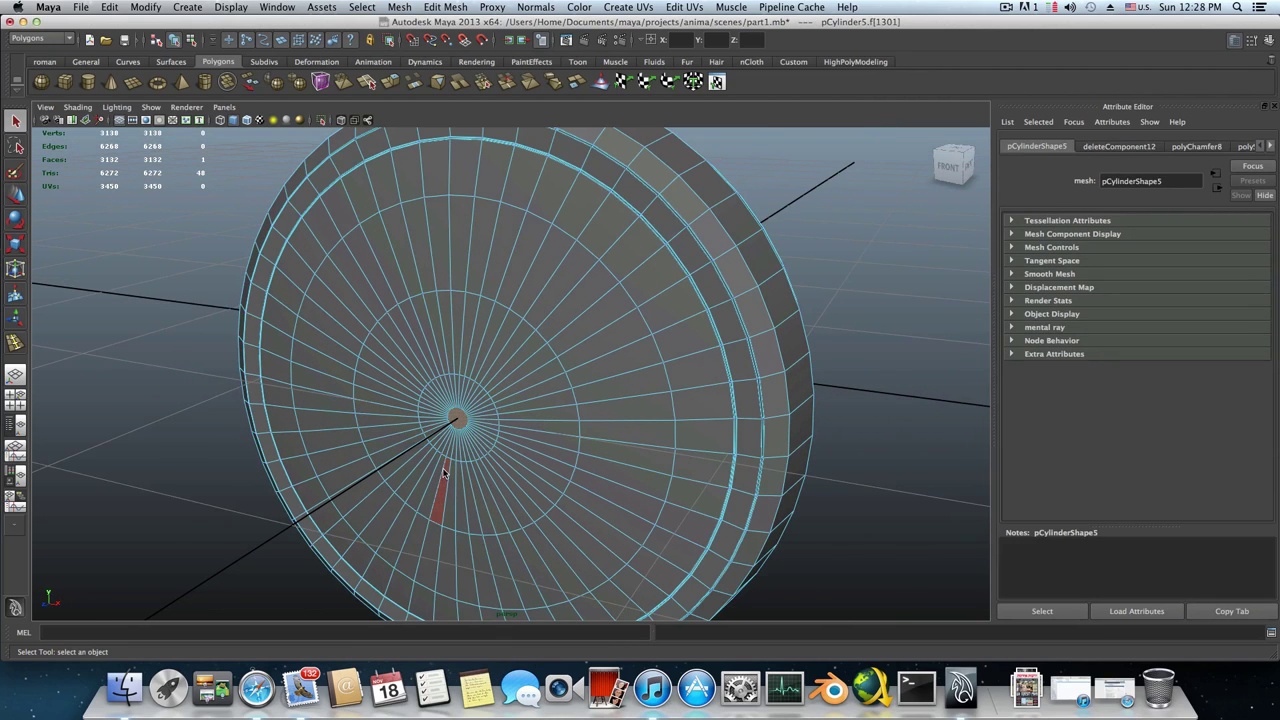
{"action": "scroll", "coordinate": [445, 470], "scroll_direction": "up", "scroll_amount": 3}
{"action": "left_click_drag", "start_coordinate": [445, 470], "coordinate": [518, 450], "text": "alt"}
{"action": "scroll", "coordinate": [514, 456], "scroll_direction": "up", "scroll_amount": 2}
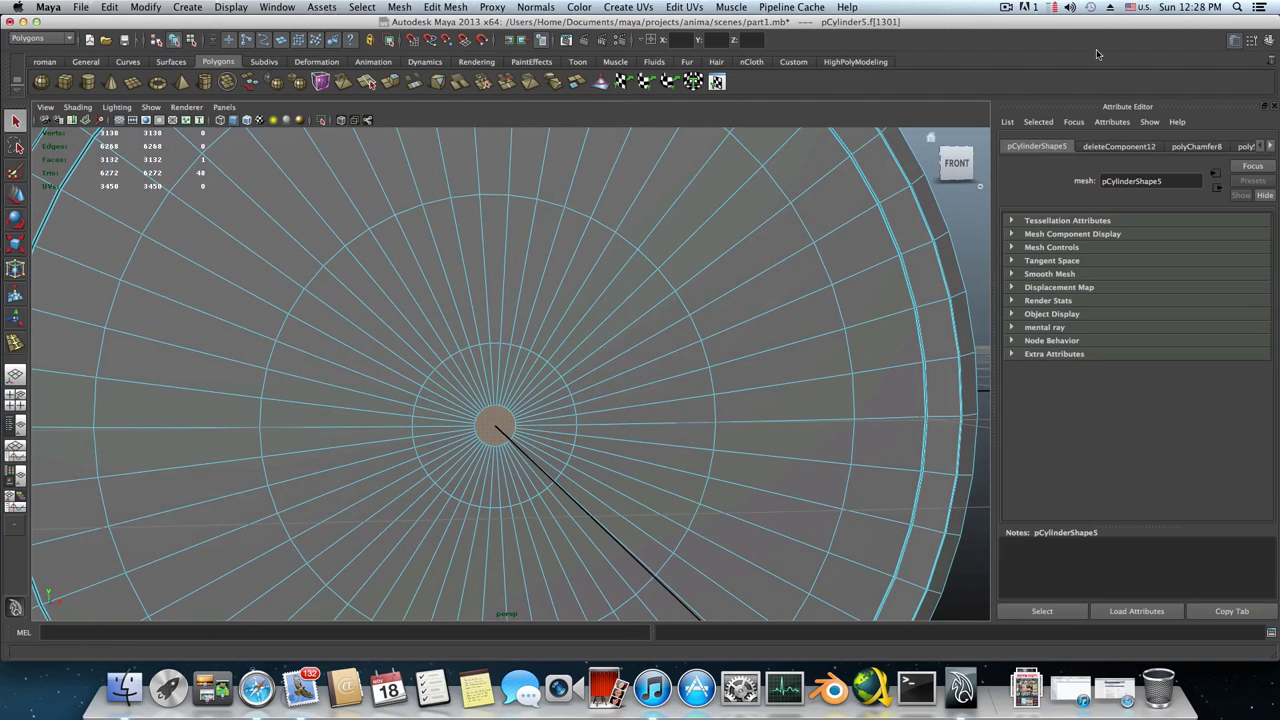
Show the macOS Keyboard Viewer and place it over the upper part of the model view
{"action": "left_click", "coordinate": [1135, 8]}
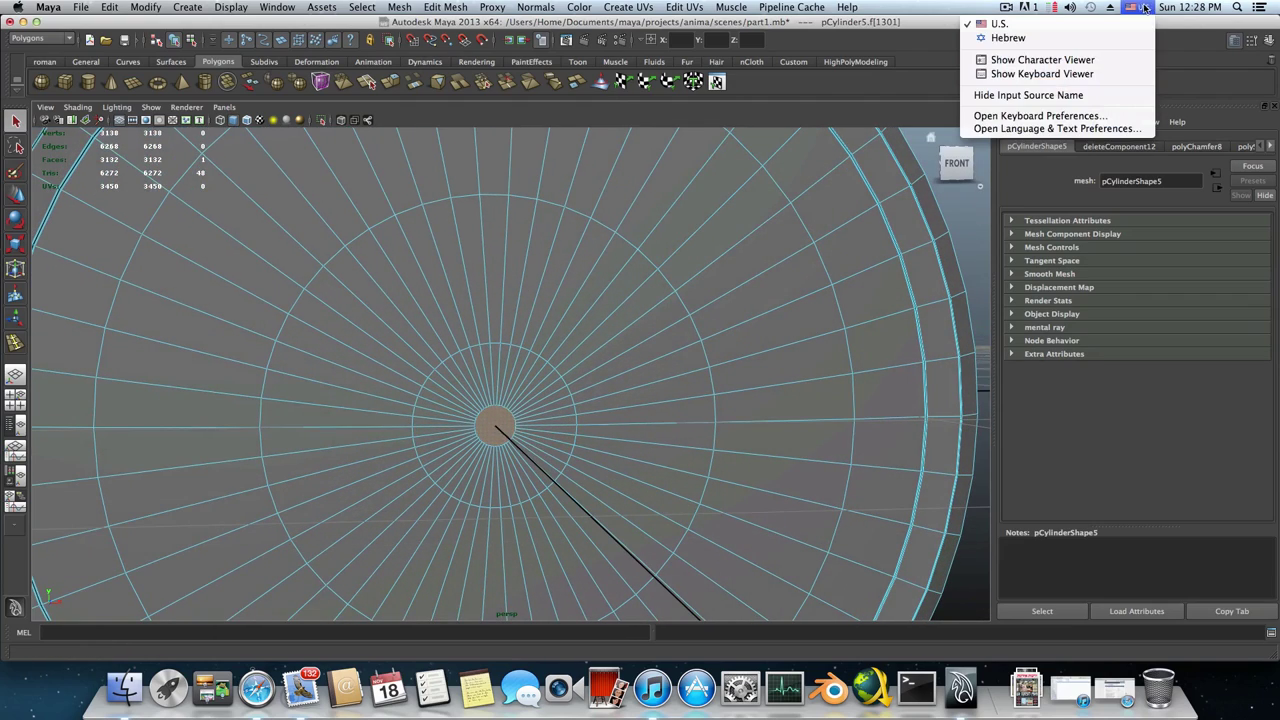
{"action": "left_click", "coordinate": [1024, 75]}
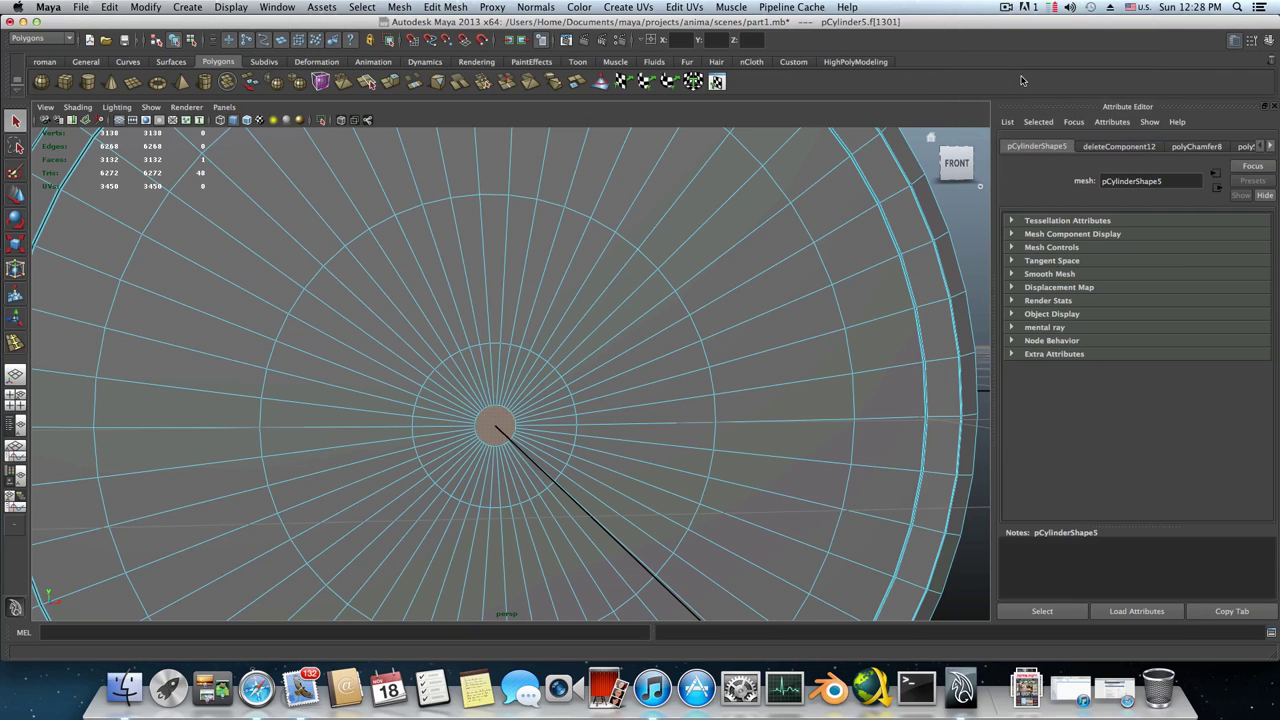
{"action": "left_click_drag", "start_coordinate": [700, 380], "coordinate": [891, 172]}
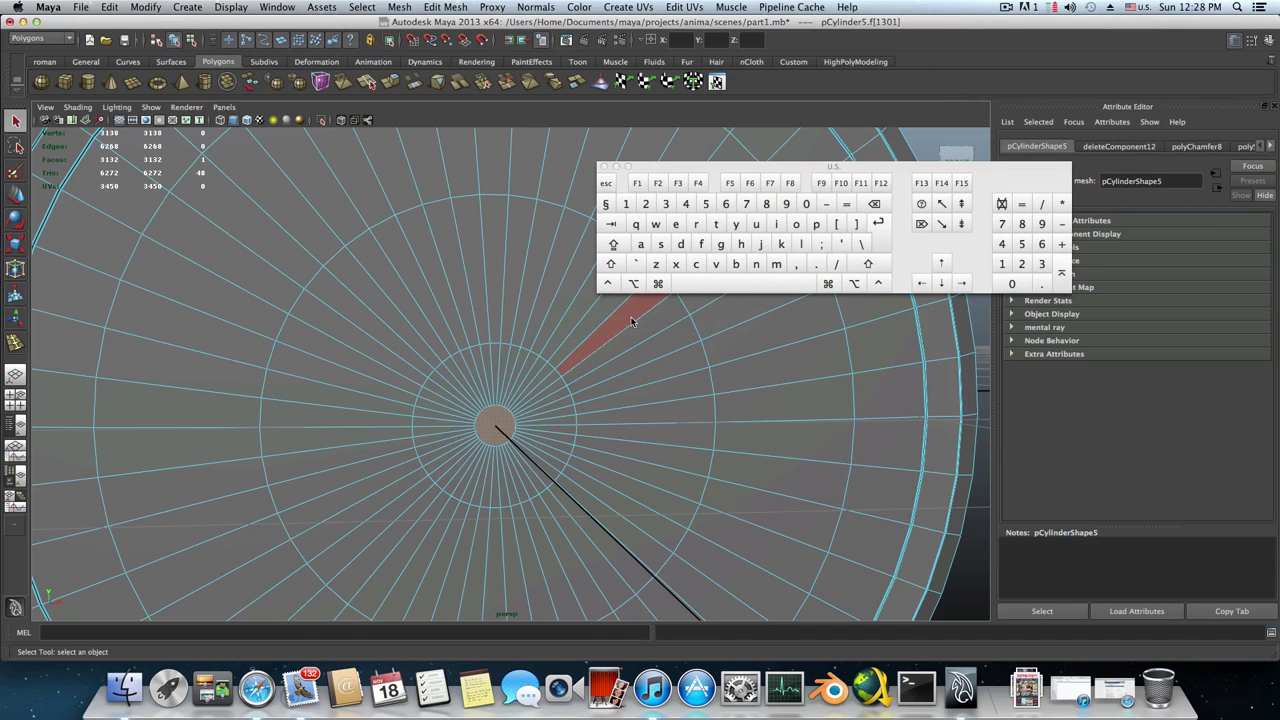
{"action": "left_click", "coordinate": [616, 267]}
{"action": "left_click", "coordinate": [616, 267]}
{"action": "left_click", "coordinate": [615, 267]}
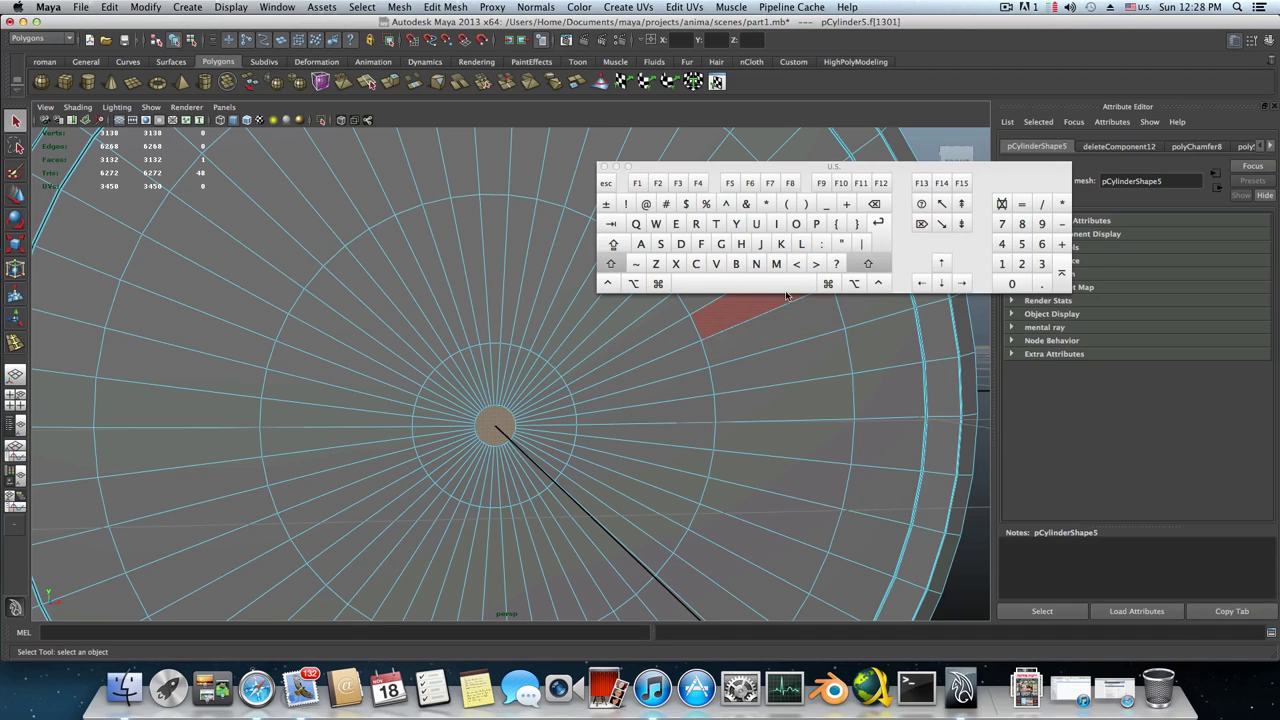
Grow the centre face selection outward by three rings, then shrink it by one ring
{"action": "left_click", "coordinate": [815, 266], "text": "shift"}
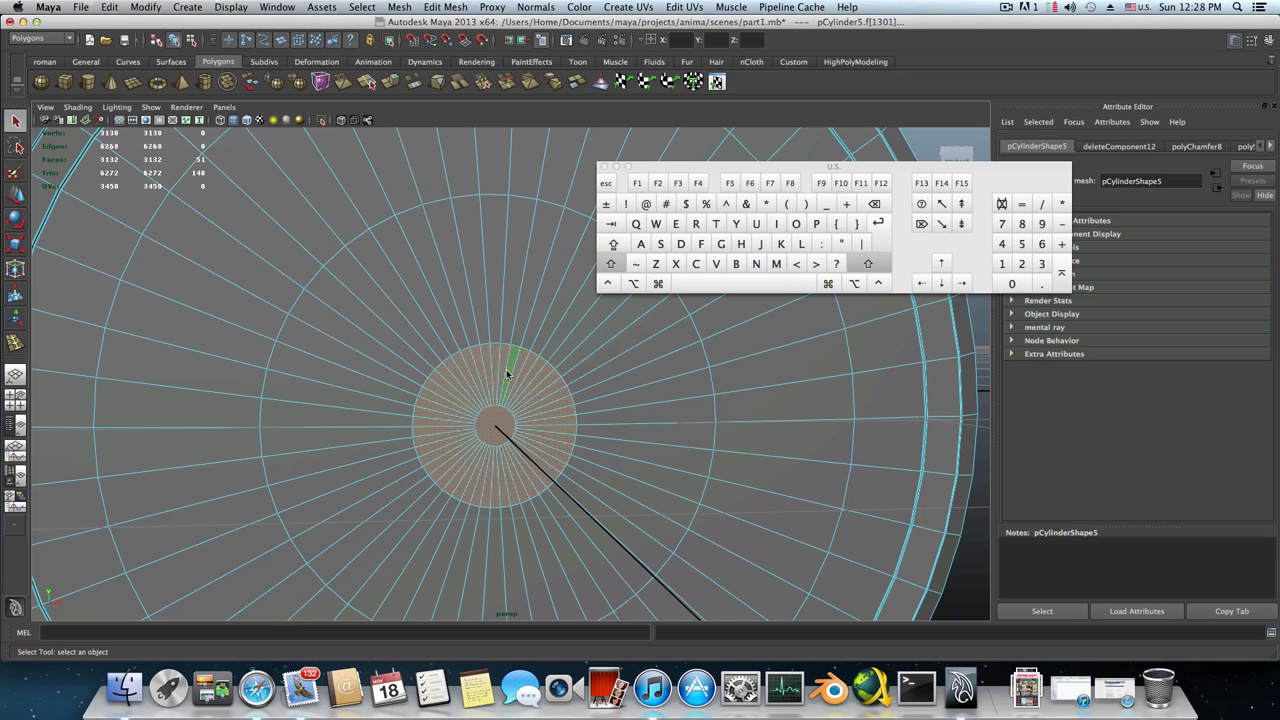
{"action": "left_click", "coordinate": [816, 264]}
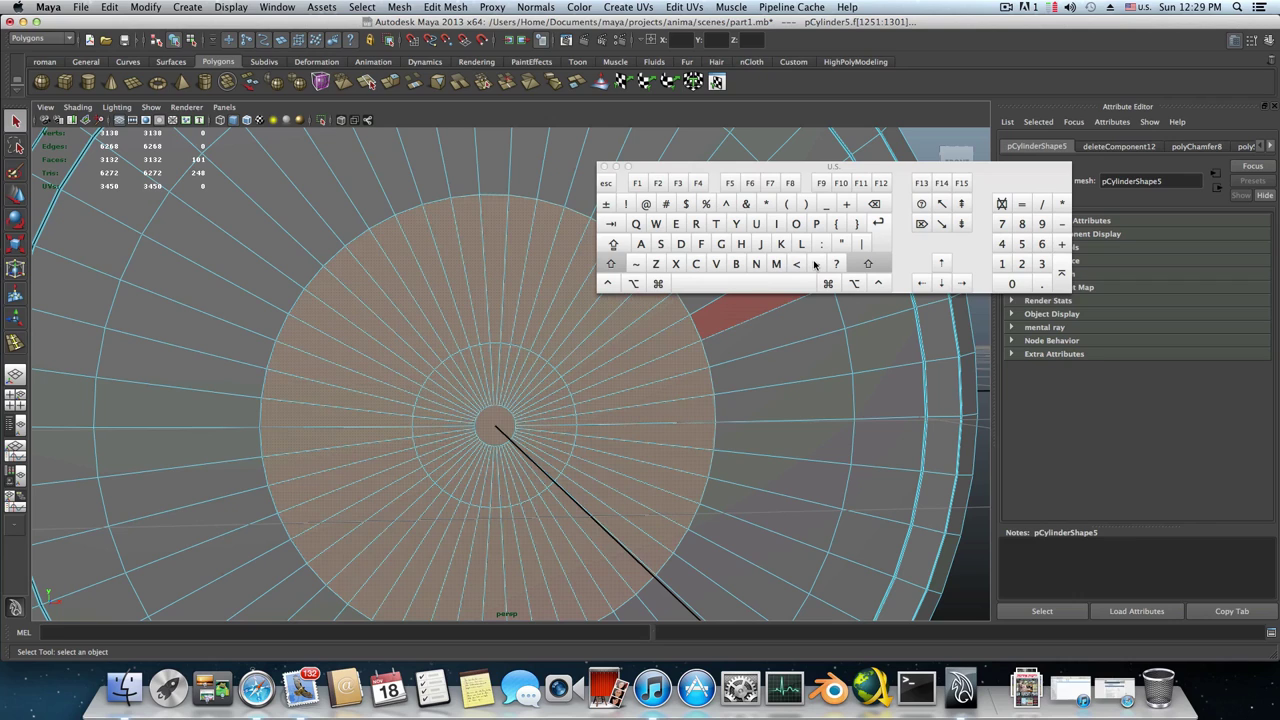
{"action": "left_click", "coordinate": [816, 264]}
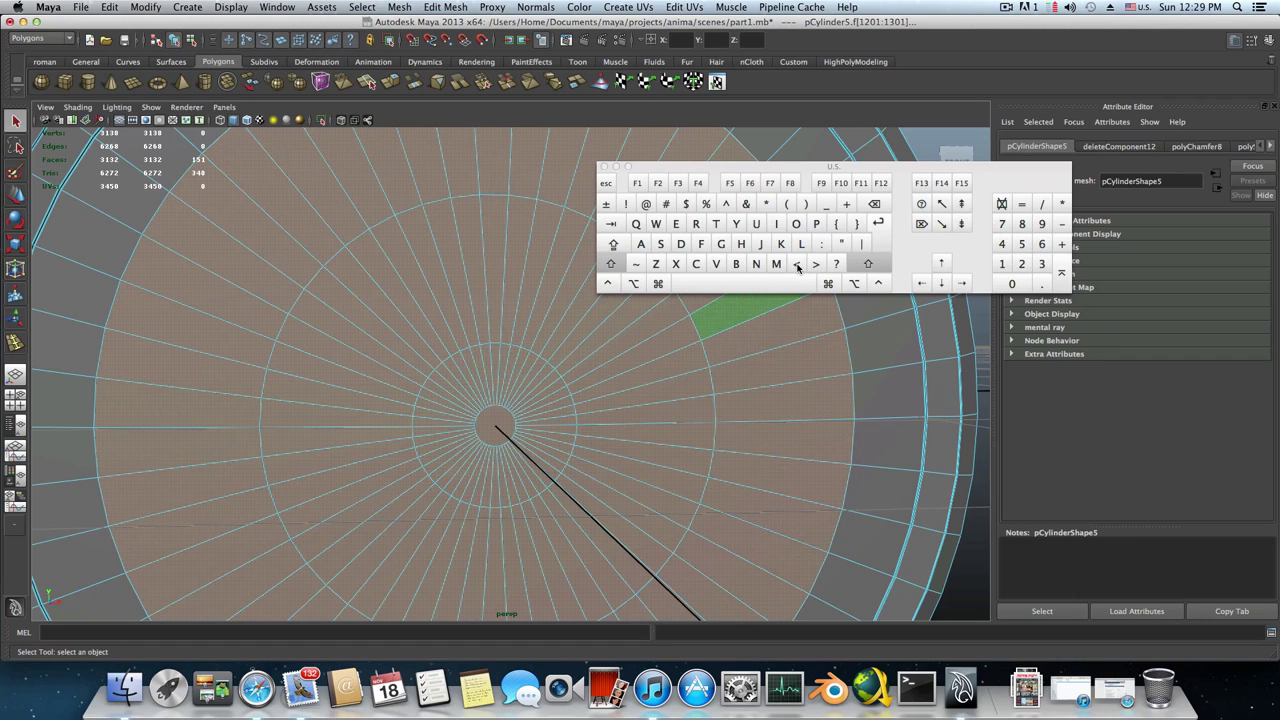
{"action": "left_click", "coordinate": [797, 266]}
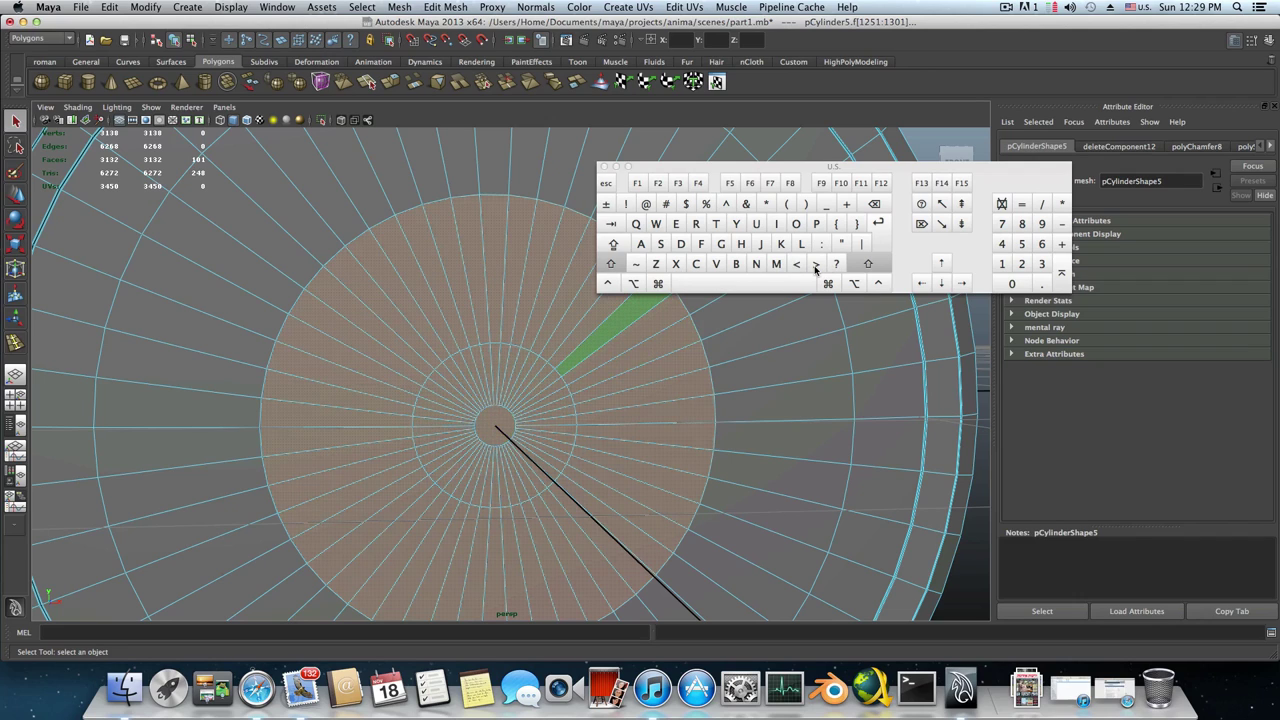
Move the Keyboard Viewer clear of the model and examine the narrow rim groove loops, selecting one thin face there
{"action": "left_click_drag", "start_coordinate": [688, 169], "coordinate": [857, 54]}
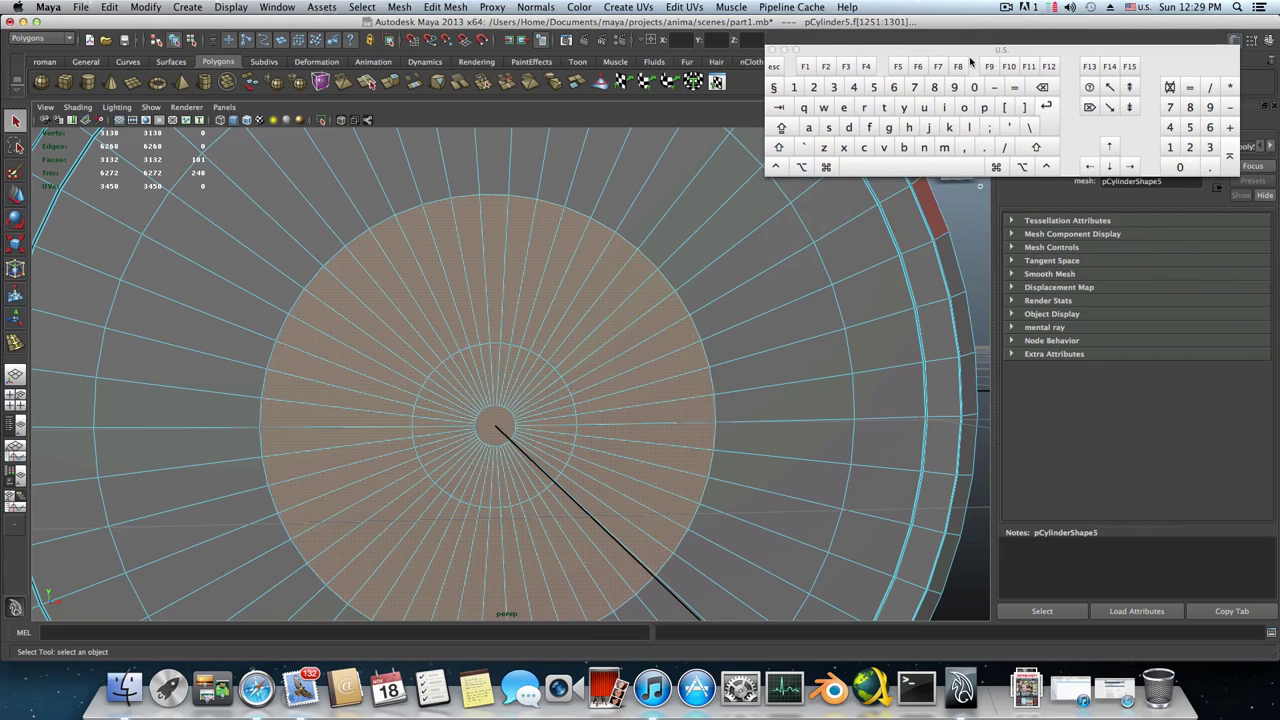
{"action": "left_click_drag", "start_coordinate": [760, 462], "coordinate": [705, 478], "text": "alt"}
{"action": "right_click_drag", "start_coordinate": [705, 478], "coordinate": [828, 438], "text": "alt"}
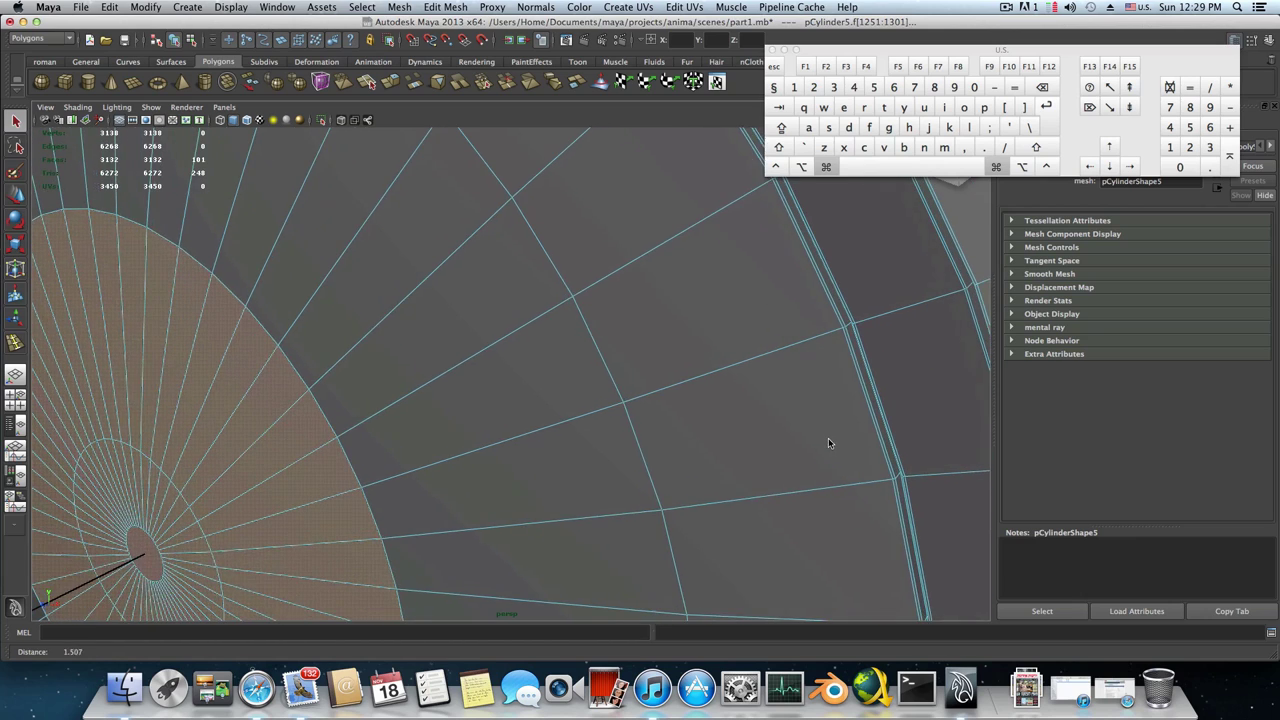
{"action": "middle_click_drag", "start_coordinate": [828, 438], "coordinate": [797, 452], "text": "alt"}
{"action": "right_click_drag", "start_coordinate": [797, 456], "coordinate": [876, 400], "text": "alt"}
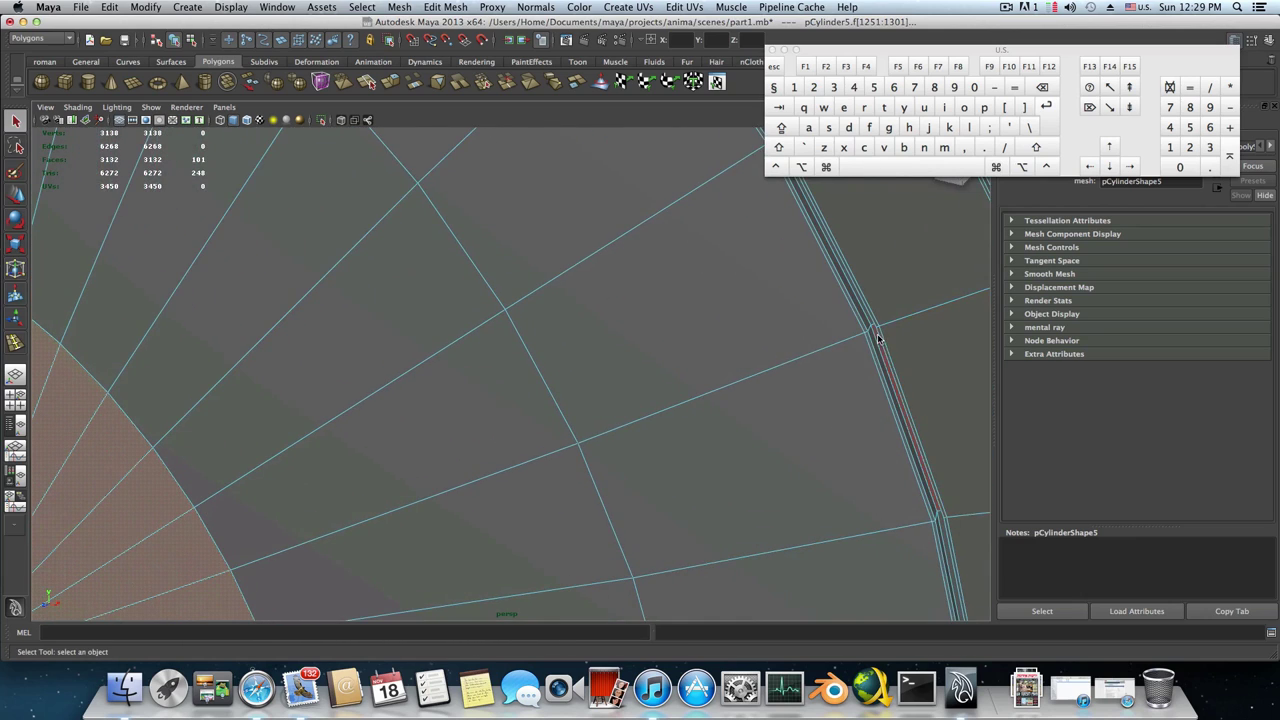
{"action": "left_click_drag", "start_coordinate": [894, 349], "coordinate": [866, 354], "text": "alt"}
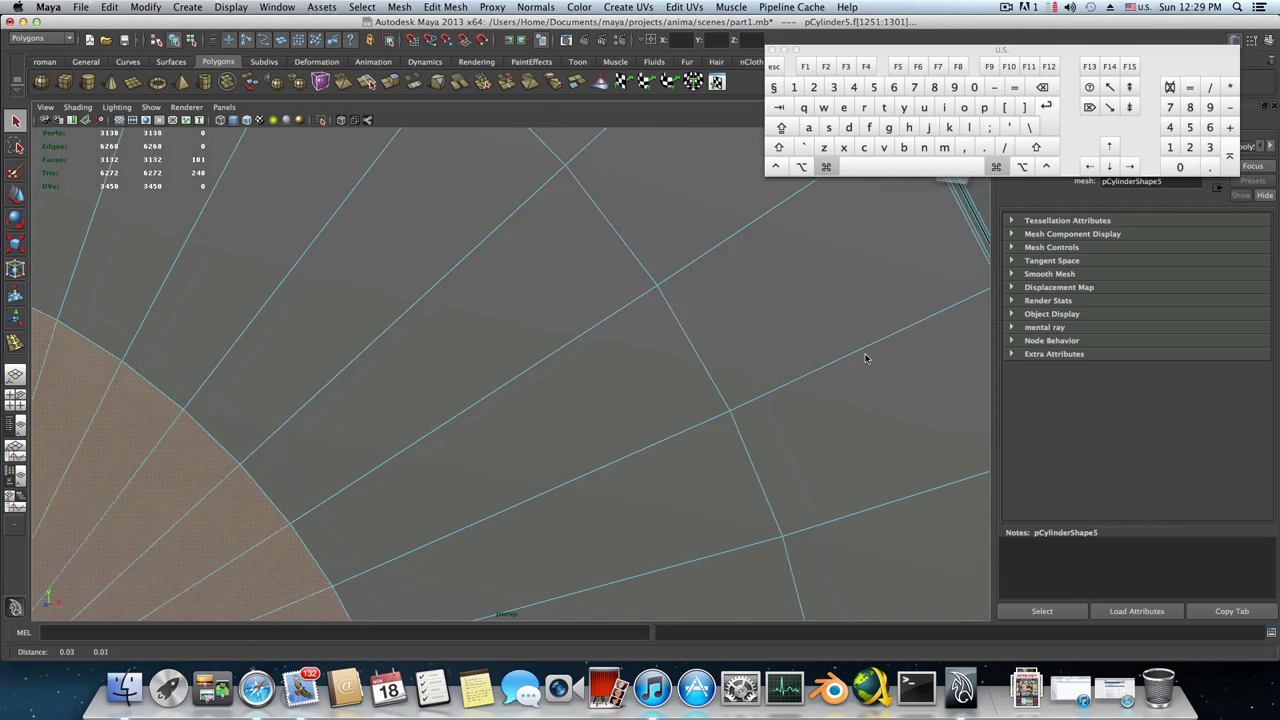
{"action": "middle_click_drag", "start_coordinate": [866, 354], "coordinate": [761, 409], "text": "alt"}
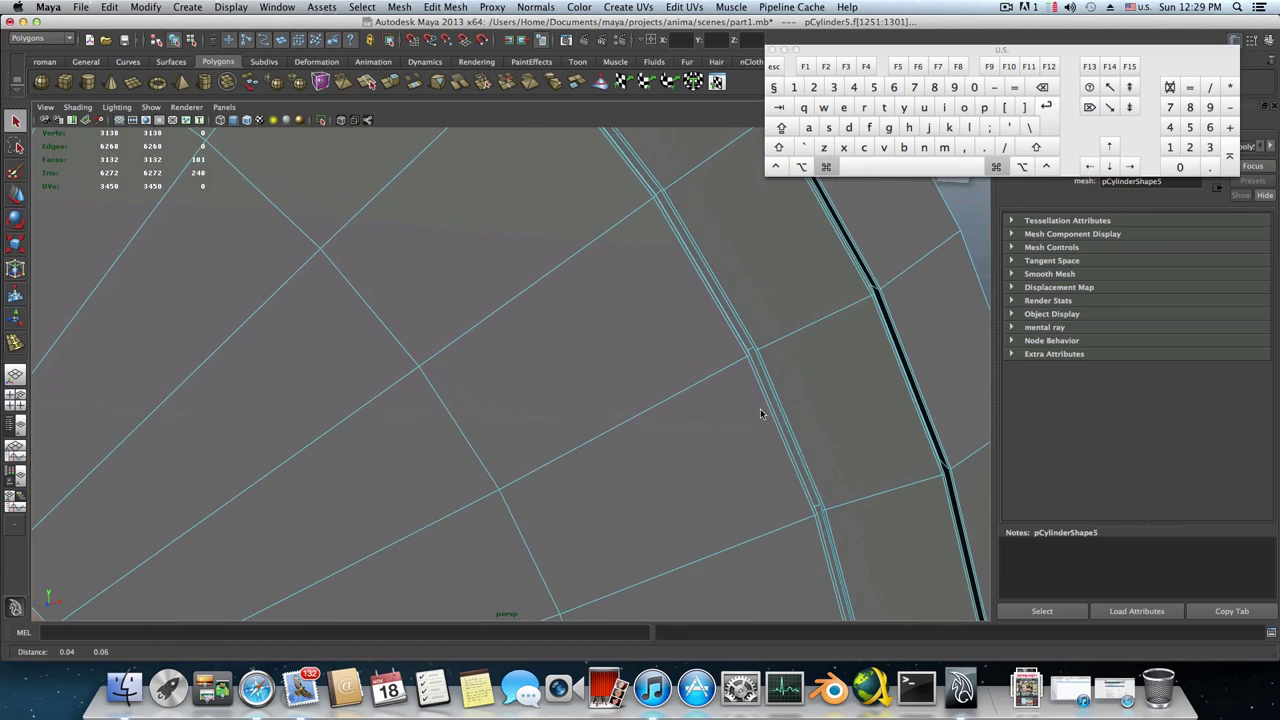
{"action": "right_click_drag", "start_coordinate": [761, 409], "coordinate": [777, 379], "text": "alt"}
{"action": "left_click_drag", "start_coordinate": [776, 378], "coordinate": [683, 399], "text": "alt"}
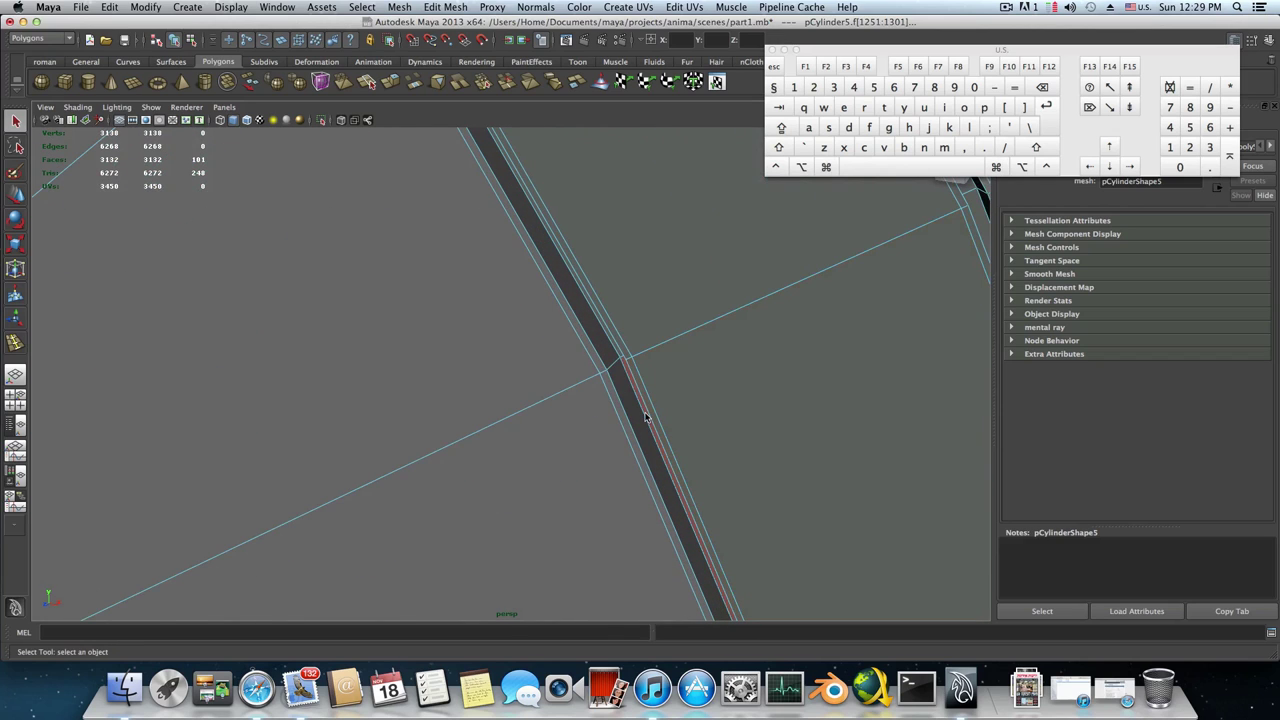
{"action": "left_click", "coordinate": [644, 411]}
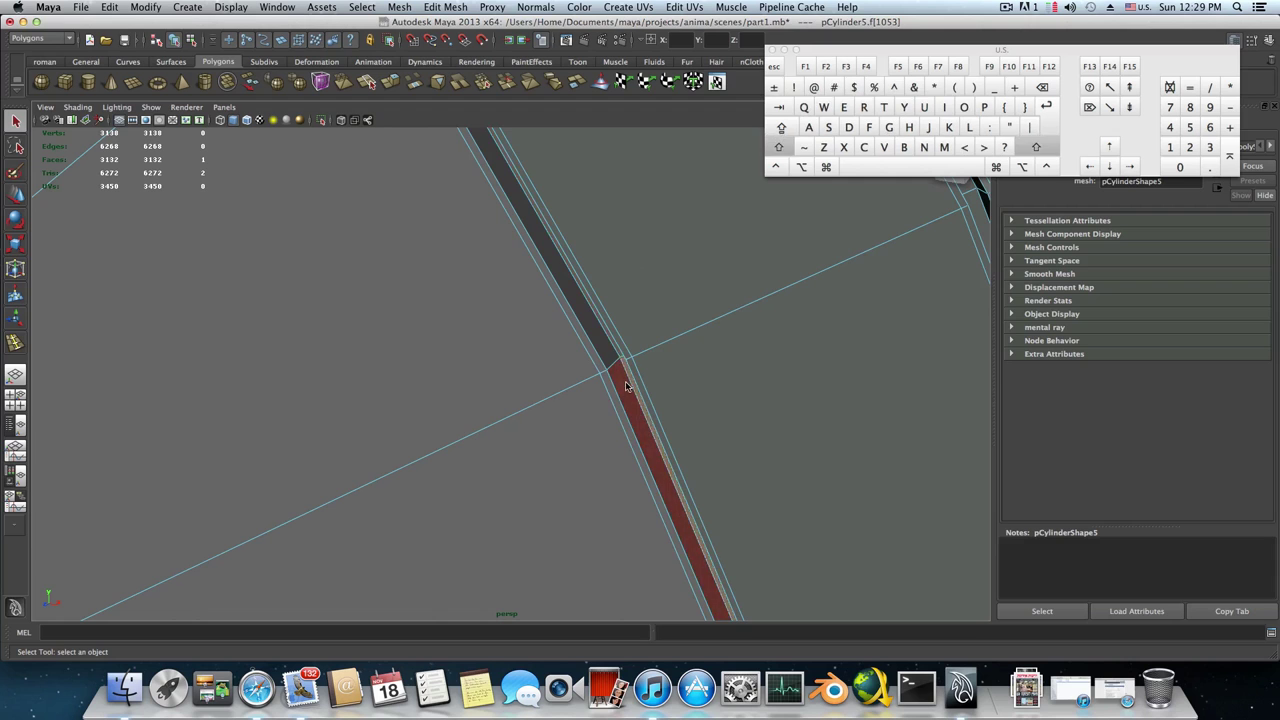
{"action": "key", "text": "shift+f"}
{"action": "left_click_drag", "start_coordinate": [627, 390], "coordinate": [748, 390], "text": "alt"}
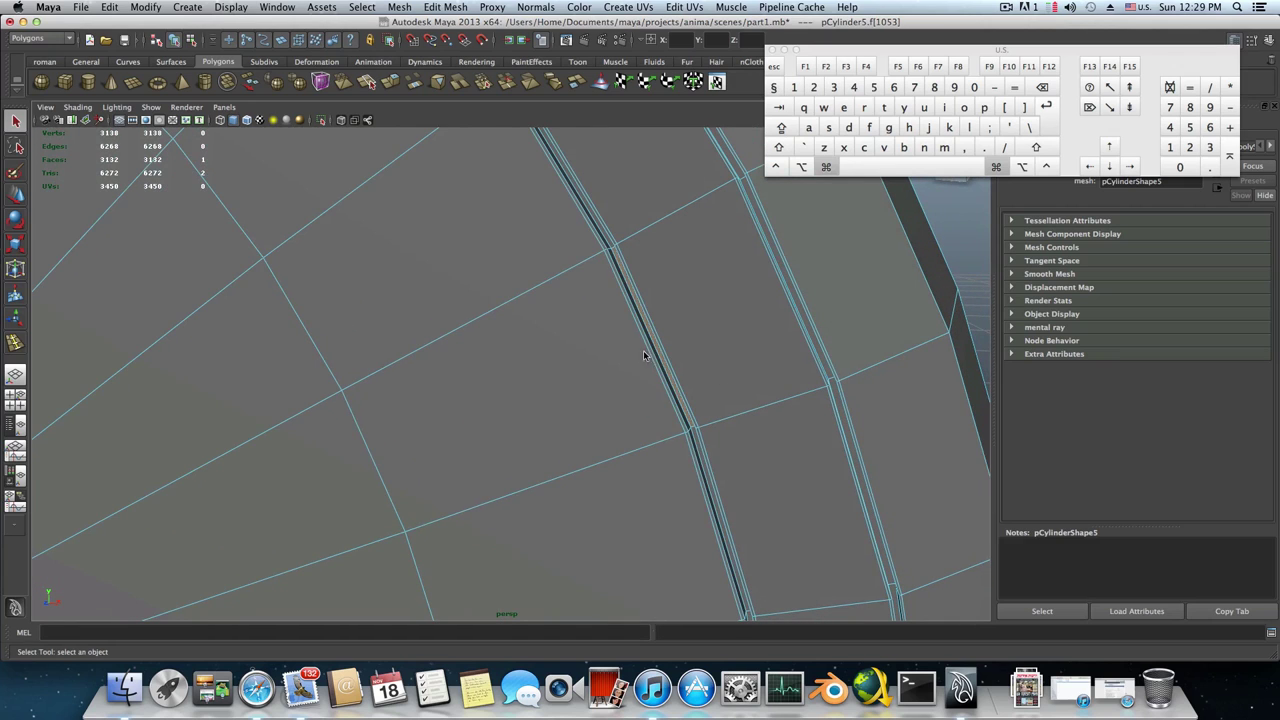
{"action": "left_click_drag", "start_coordinate": [638, 316], "coordinate": [618, 375], "text": "alt"}
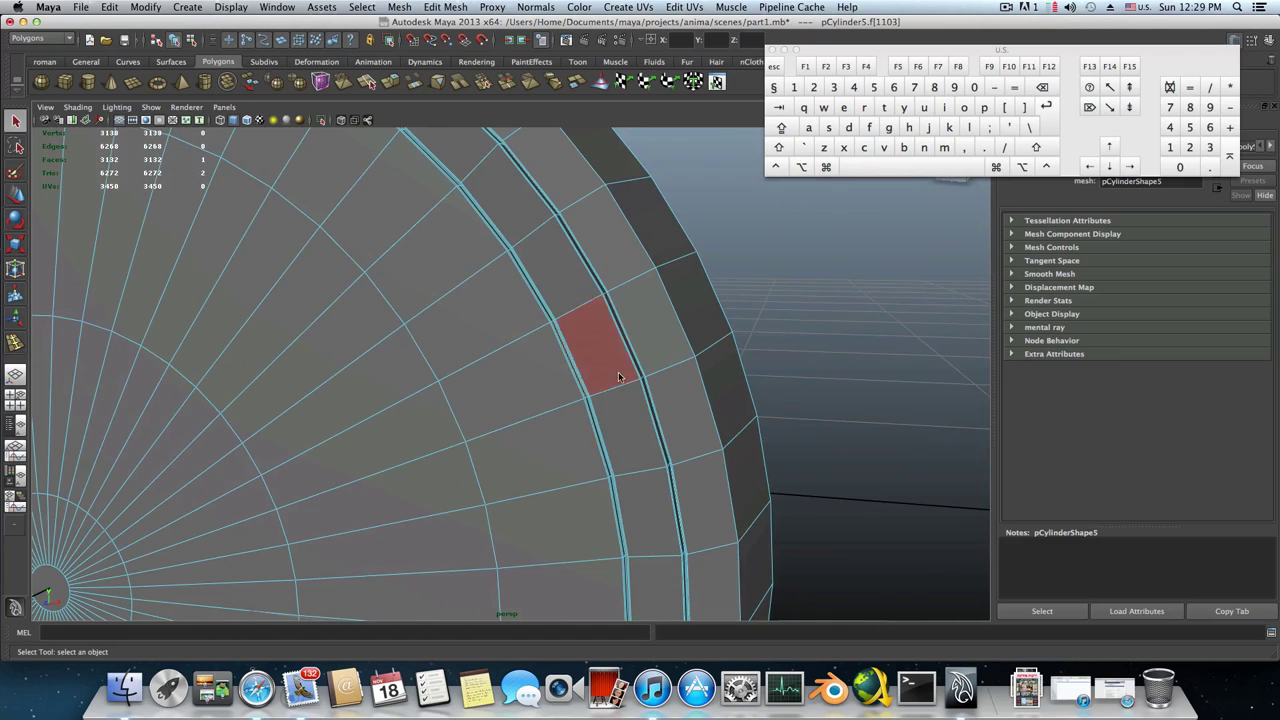
Select the disc's small centre face again and grow the selection four times, out to the inner rim groove
{"action": "left_click_drag", "start_coordinate": [400, 475], "coordinate": [480, 468], "text": "alt+super"}
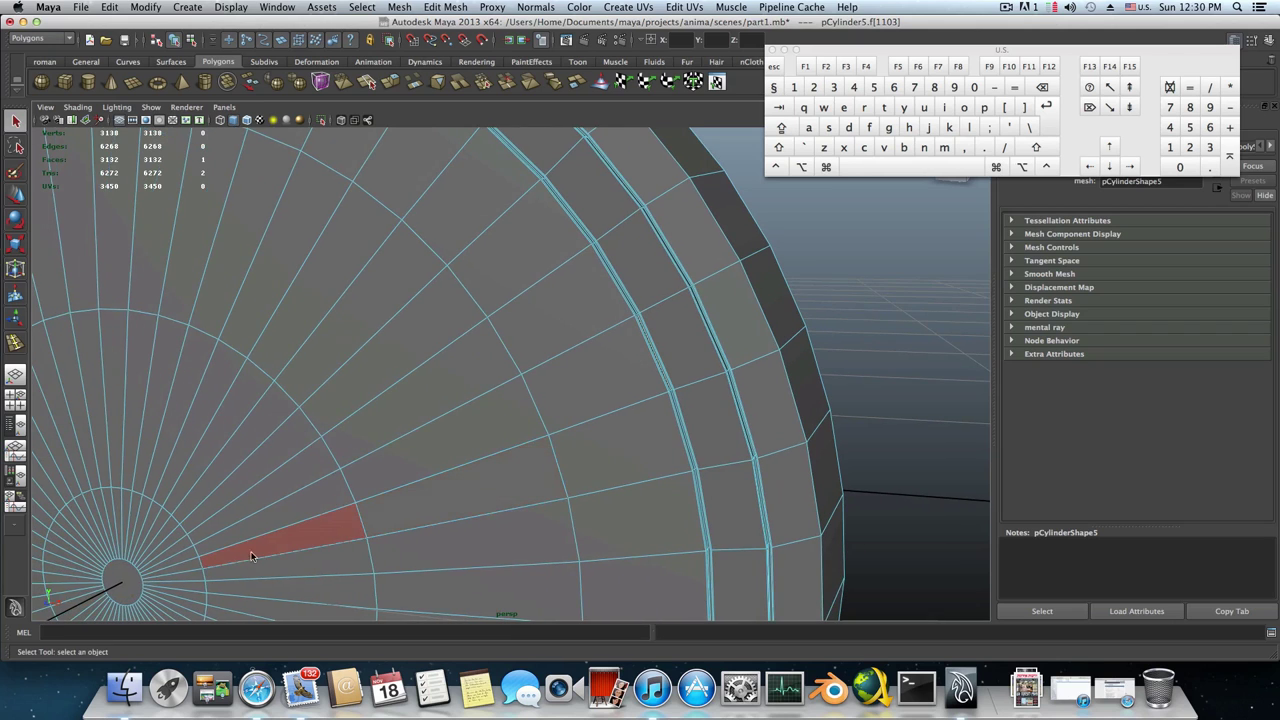
{"action": "left_click", "coordinate": [126, 586]}
{"action": "left_click_drag", "start_coordinate": [193, 558], "coordinate": [322, 520], "text": "alt+super"}
{"action": "scroll", "coordinate": [322, 520], "scroll_direction": "down", "scroll_amount": 3}
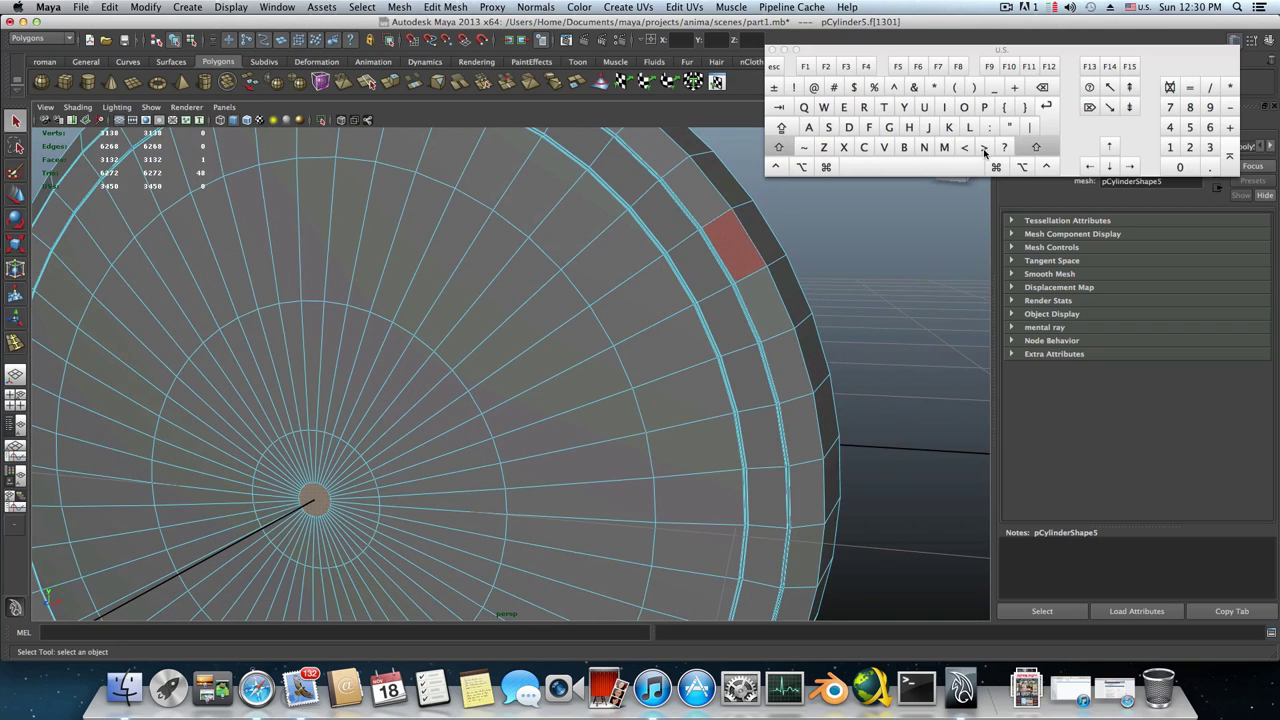
{"action": "key", "text": "shift+period"}
{"action": "key", "text": "shift+period"}
{"action": "key", "text": "shift+period"}
{"action": "key", "text": "shift+period"}
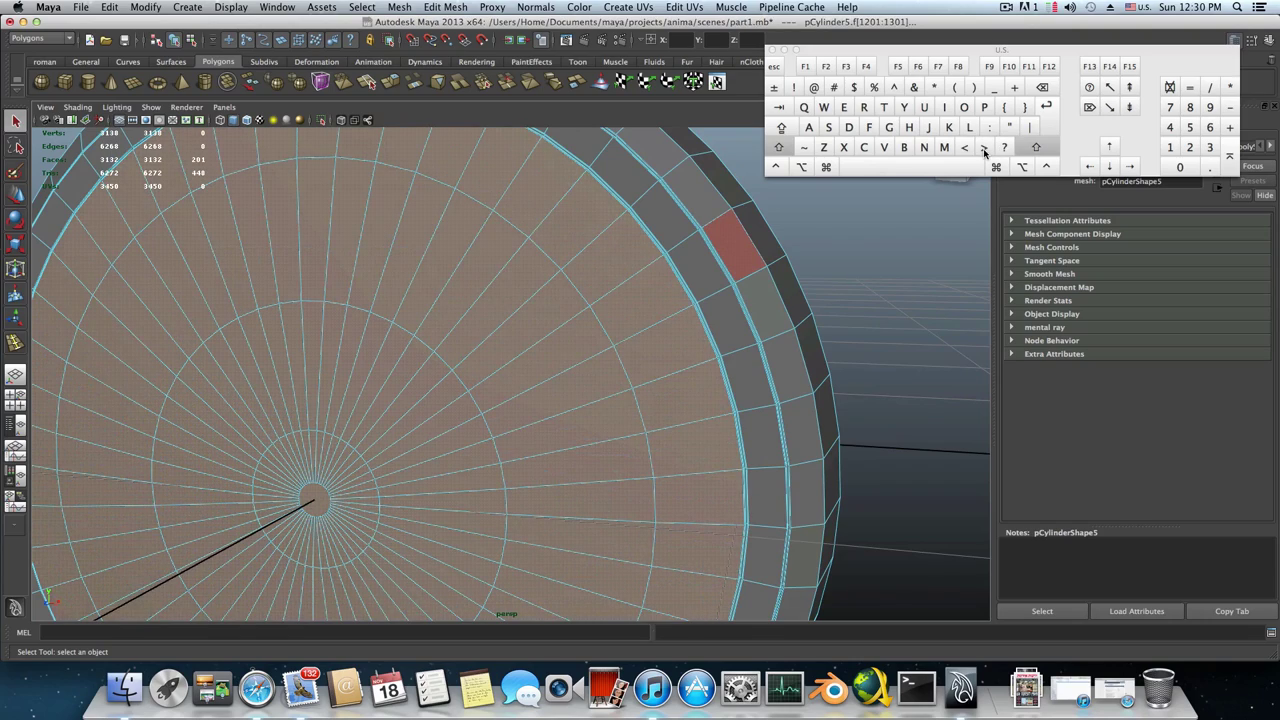
Grow the disc's face selection outward by three more rings, into the narrow inner groove beside the rim
{"action": "scroll", "coordinate": [744, 304], "scroll_direction": "up", "scroll_amount": 2, "text": "super"}
{"action": "left_click_drag", "start_coordinate": [744, 304], "coordinate": [711, 308], "text": "alt+super"}
{"action": "scroll", "coordinate": [694, 318], "scroll_direction": "up", "scroll_amount": 3, "text": "super"}
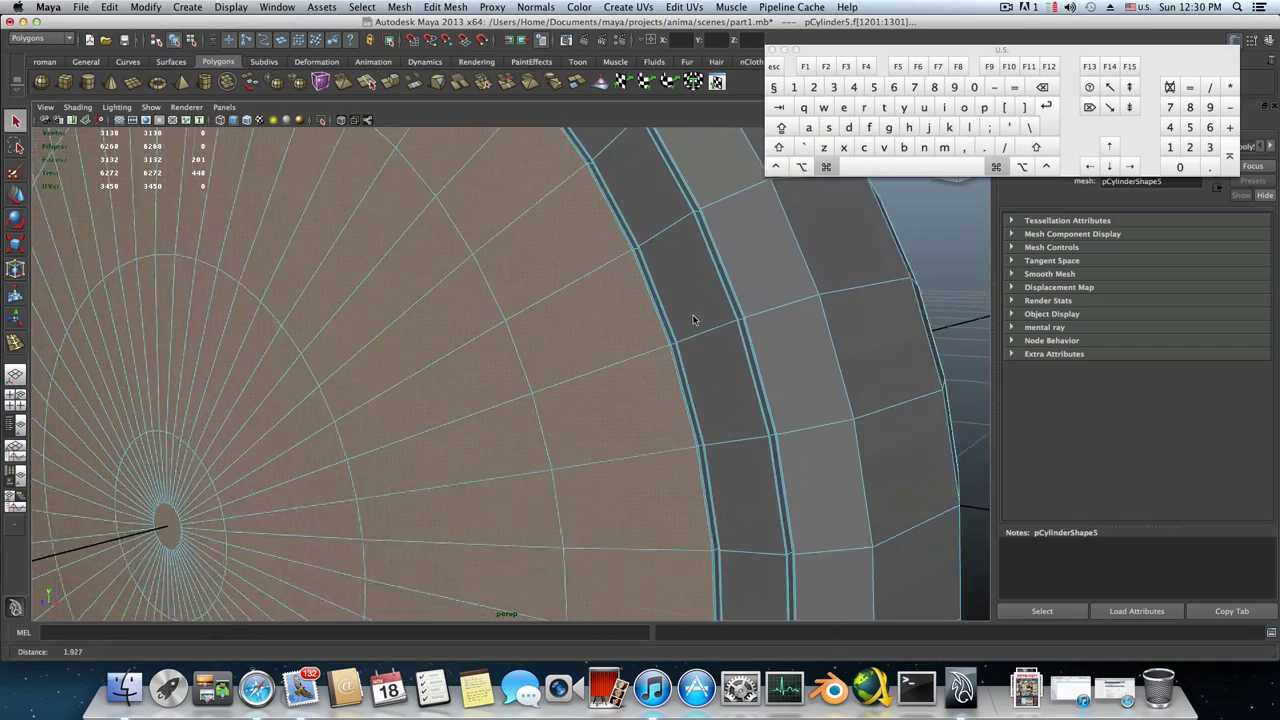
{"action": "scroll", "coordinate": [720, 323], "scroll_direction": "up", "scroll_amount": 6}
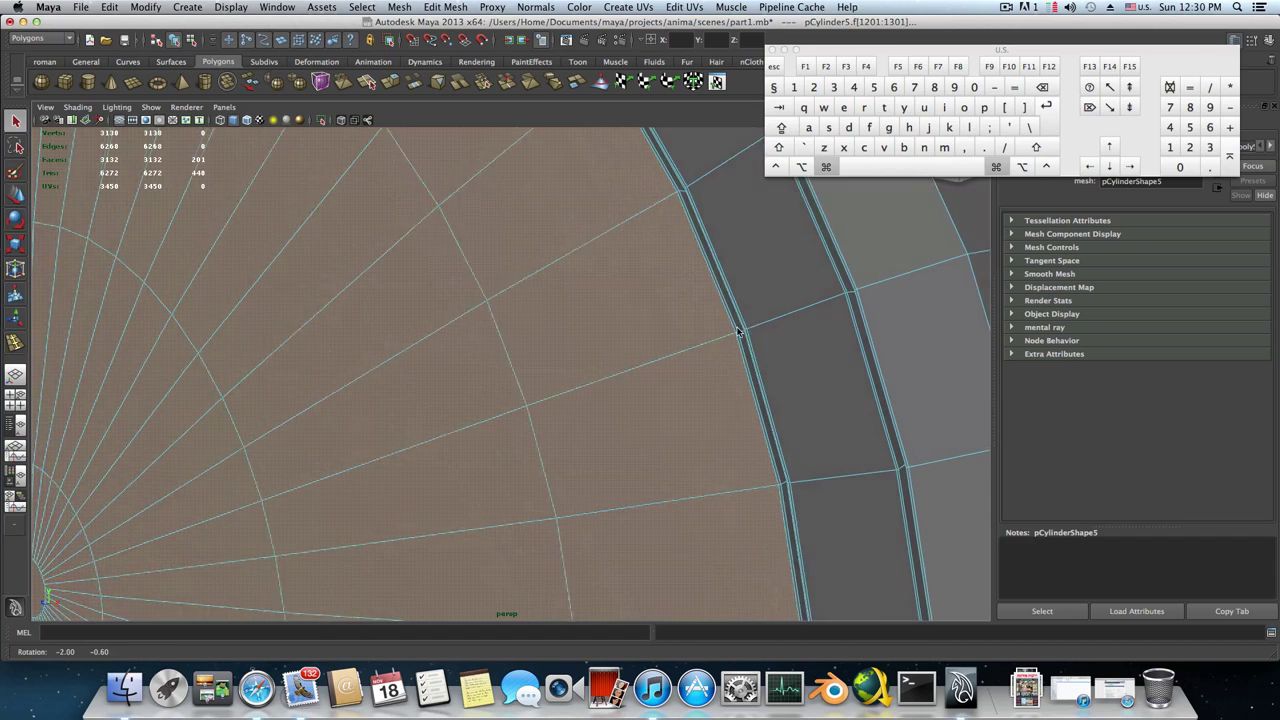
{"action": "middle_click_drag", "start_coordinate": [745, 328], "coordinate": [662, 362], "text": "super"}
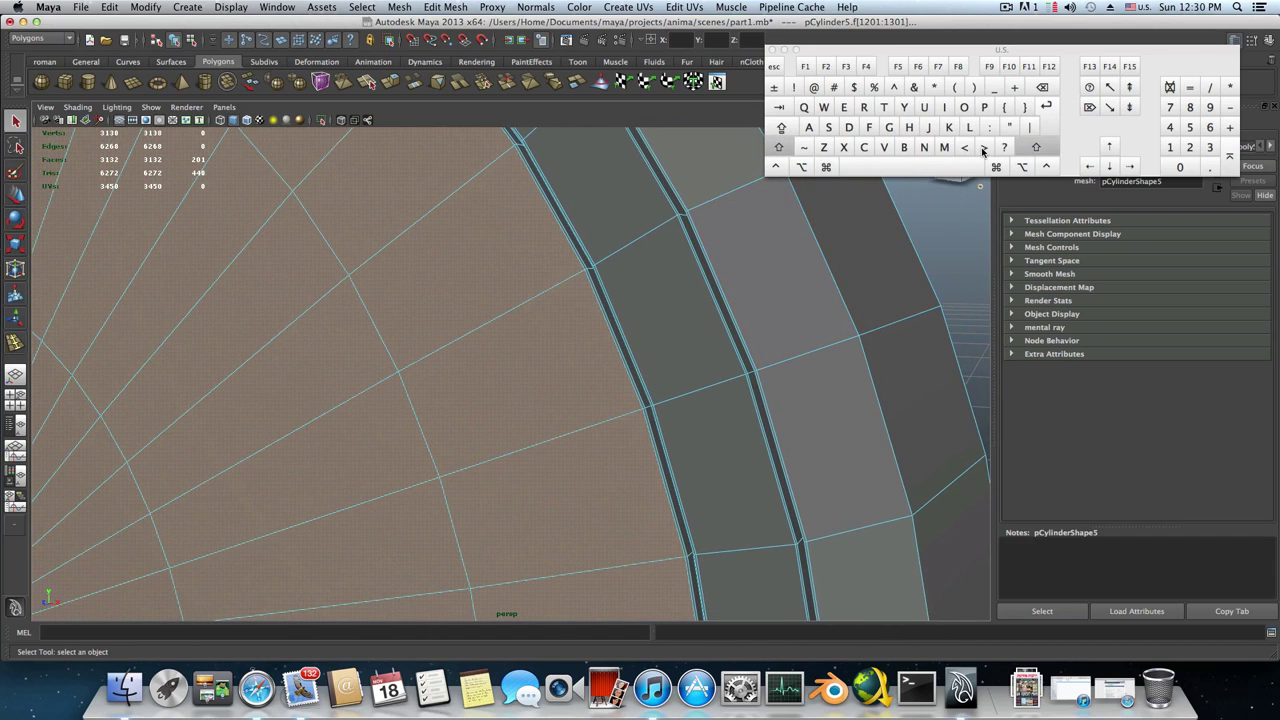
{"action": "key", "text": "shift+period"}
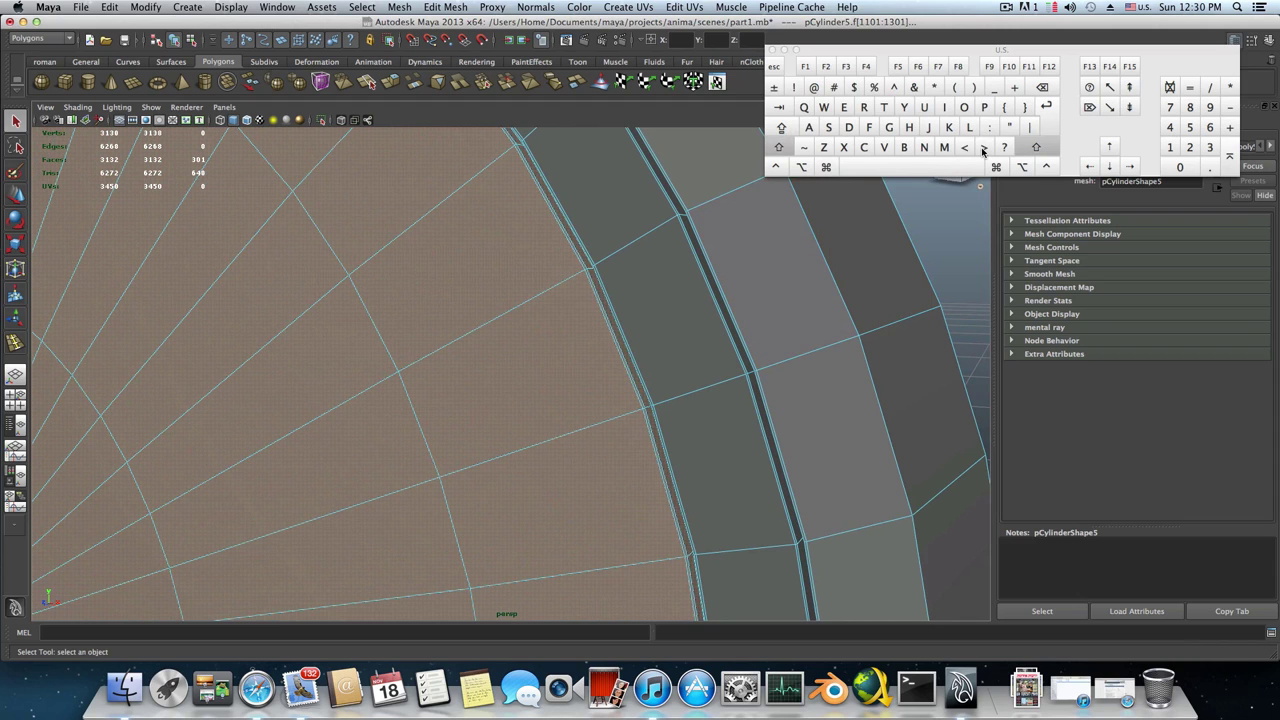
{"action": "left_click_drag", "start_coordinate": [900, 200], "coordinate": [705, 373], "text": "alt"}
{"action": "left_click_drag", "start_coordinate": [707, 371], "coordinate": [657, 354], "text": "alt"}
{"action": "right_click_drag", "start_coordinate": [657, 354], "coordinate": [751, 370], "text": "alt"}
{"action": "scroll", "coordinate": [752, 370], "scroll_direction": "up", "scroll_amount": 3}
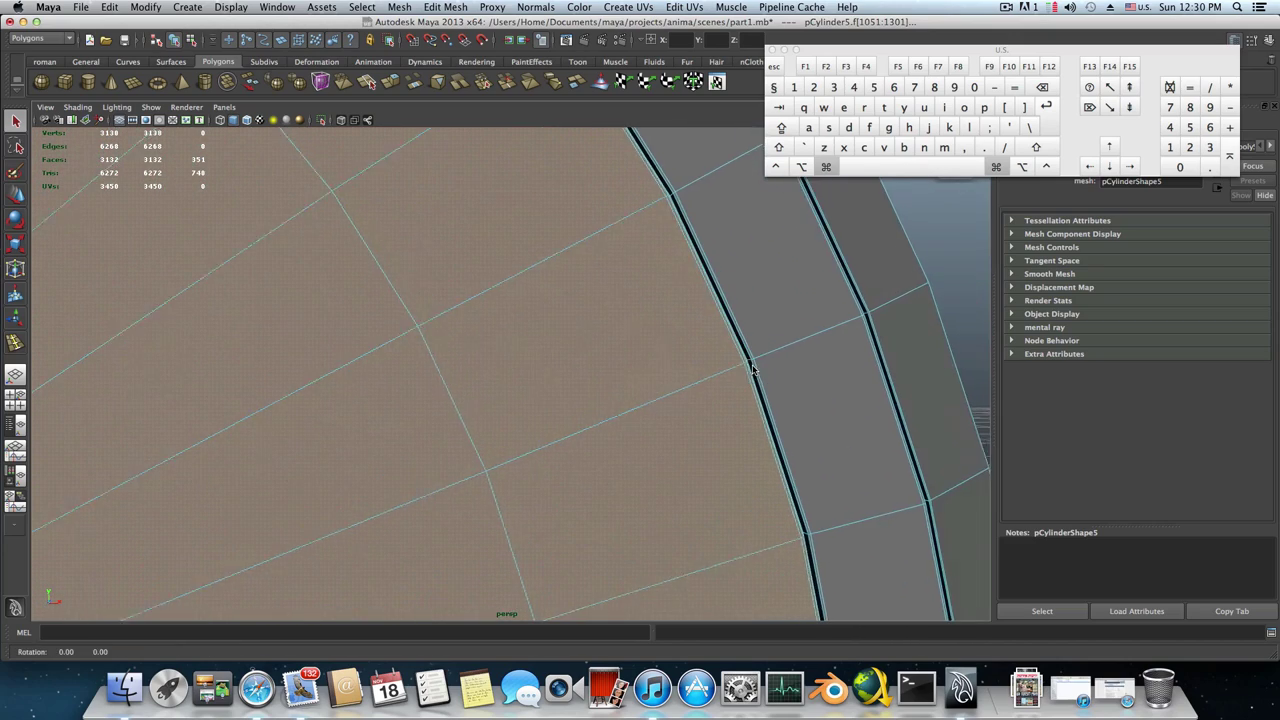
Extract the selected disc faces from the earphone body as a separate piece
{"action": "left_click_drag", "start_coordinate": [728, 377], "coordinate": [743, 377], "text": "alt"}
{"action": "right_click_drag", "start_coordinate": [806, 371], "coordinate": [320, 376], "text": "alt"}
{"action": "left_click_drag", "start_coordinate": [450, 392], "coordinate": [351, 399], "text": "alt"}
{"action": "middle_click_drag", "start_coordinate": [398, 399], "coordinate": [562, 394], "text": "alt"}
{"action": "left_click_drag", "start_coordinate": [562, 395], "coordinate": [550, 391], "text": "alt"}
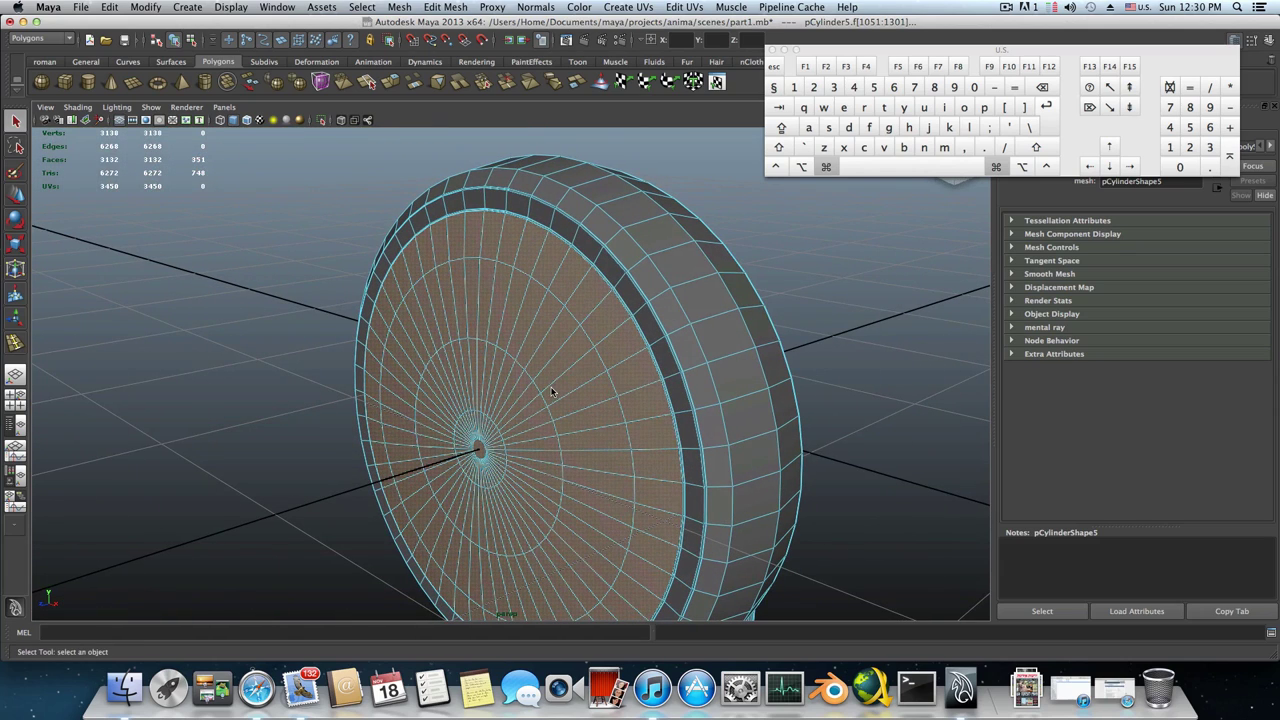
{"action": "left_click", "coordinate": [447, 7]}
{"action": "mouse_move", "coordinate": [409, 9]}
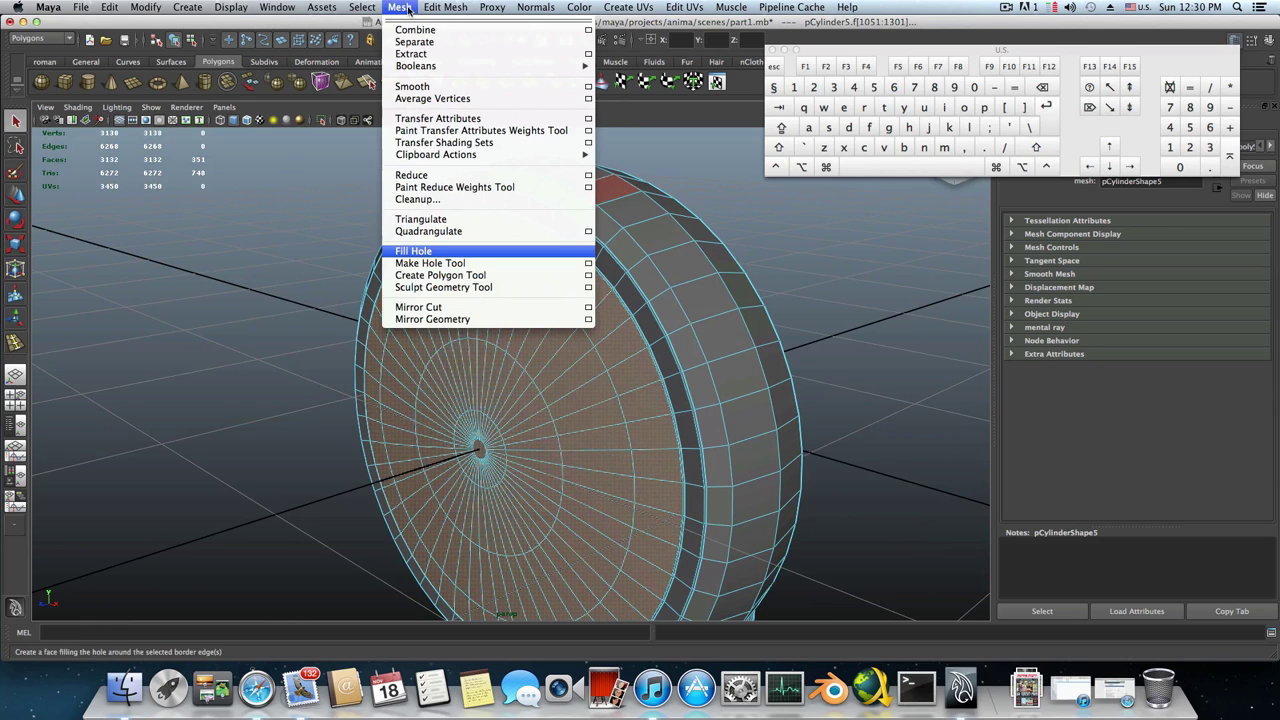
{"action": "left_click", "coordinate": [415, 53]}
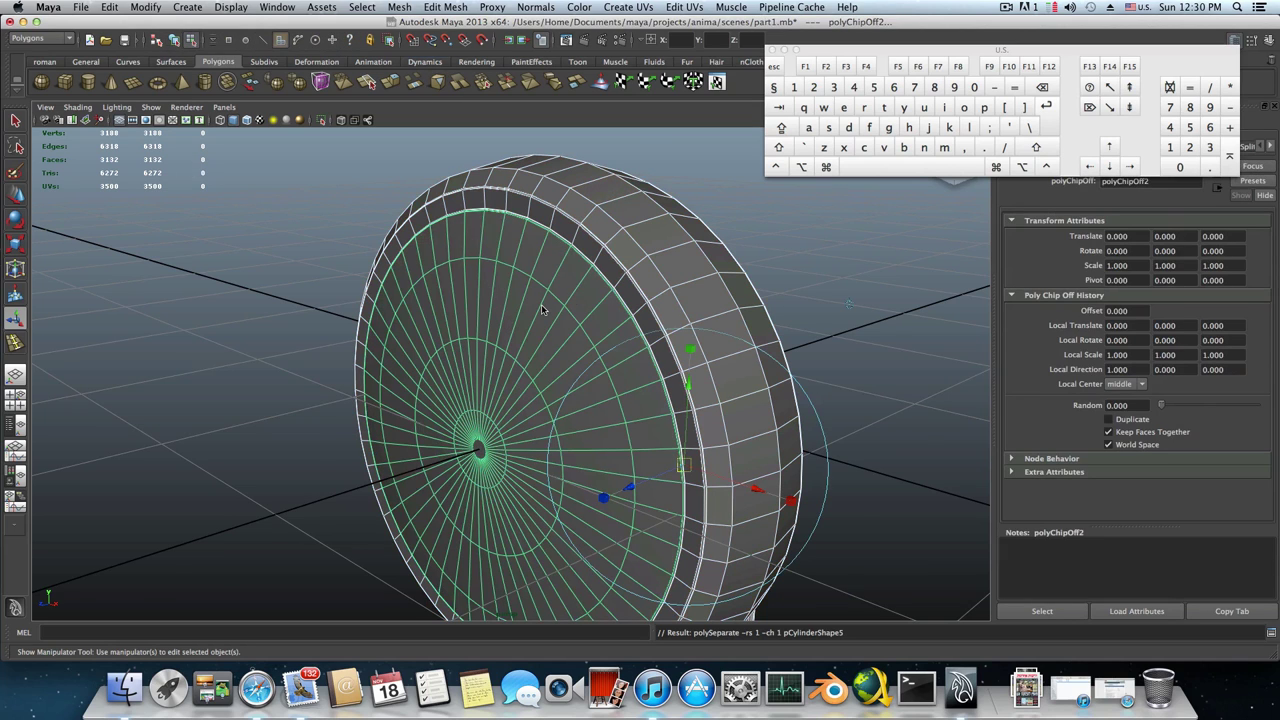
Examine the seam between the extracted front disc and the rim from close up and from an angle
{"action": "scroll", "coordinate": [545, 310], "scroll_direction": "up", "scroll_amount": 3}
{"action": "left_click_drag", "start_coordinate": [767, 298], "coordinate": [543, 286], "text": "super"}
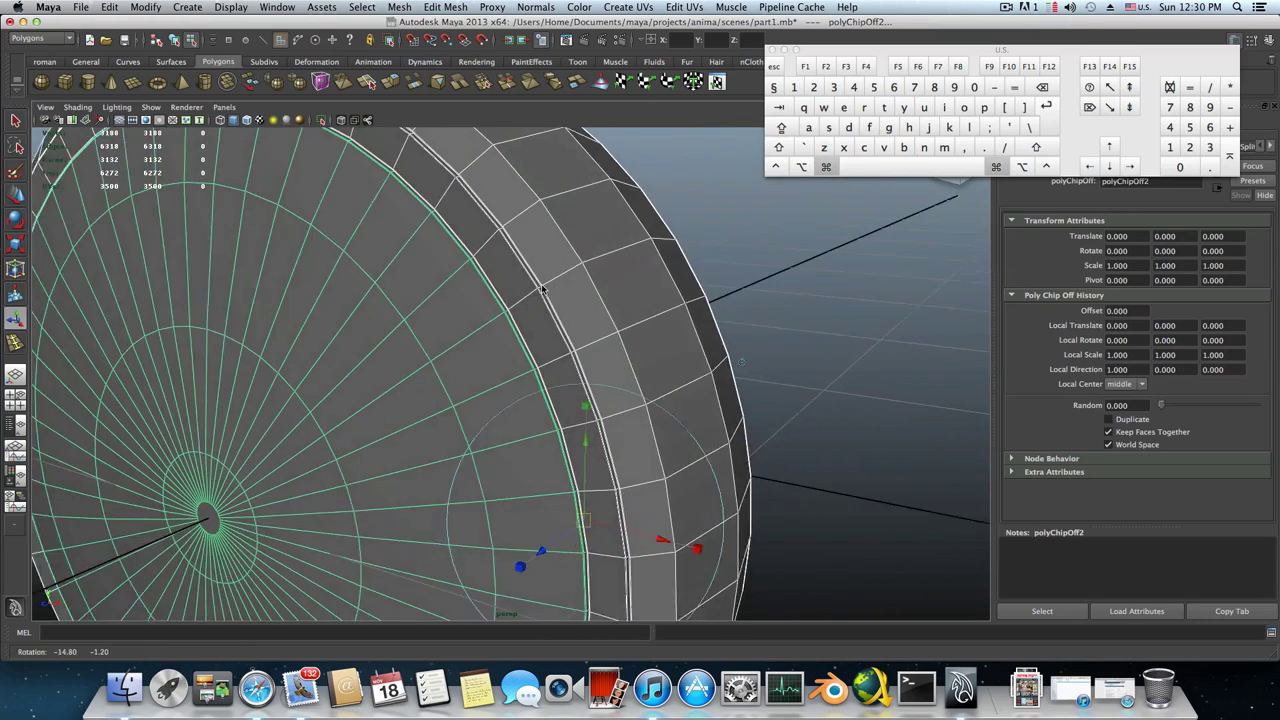
{"action": "right_click_drag", "start_coordinate": [543, 286], "coordinate": [662, 330], "text": "super"}
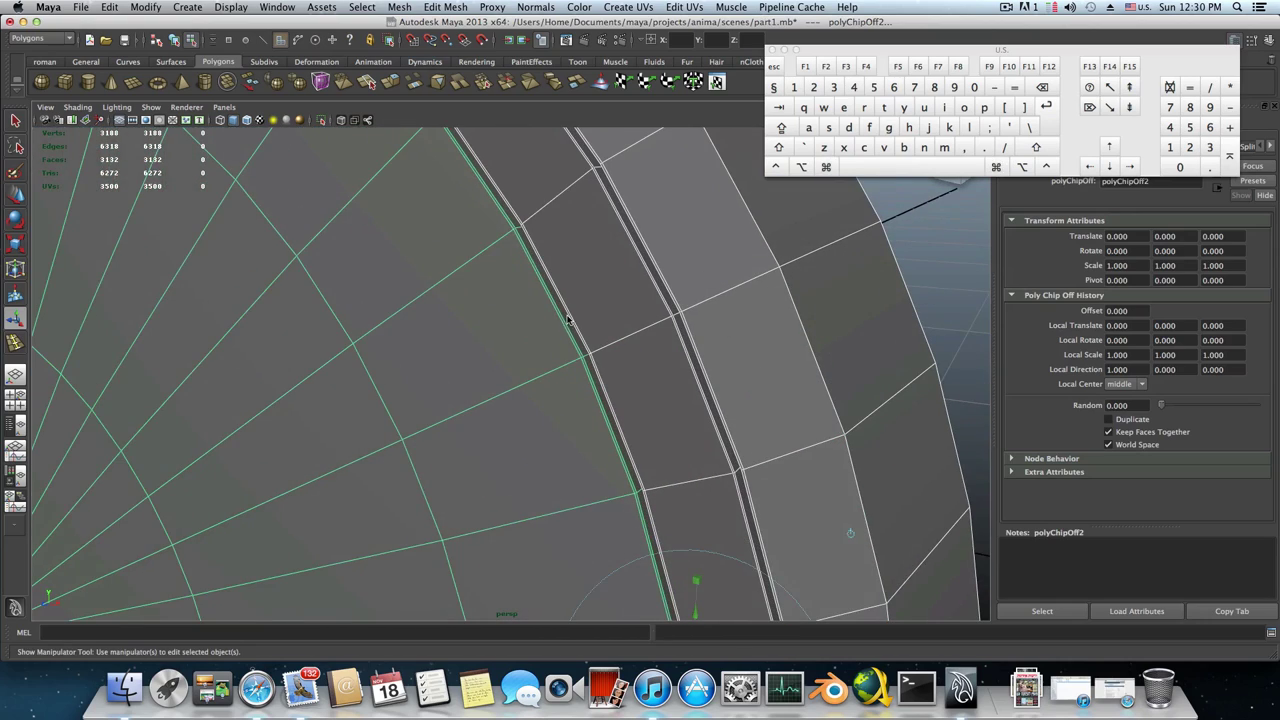
{"action": "left_click_drag", "start_coordinate": [579, 318], "coordinate": [572, 317], "text": "super"}
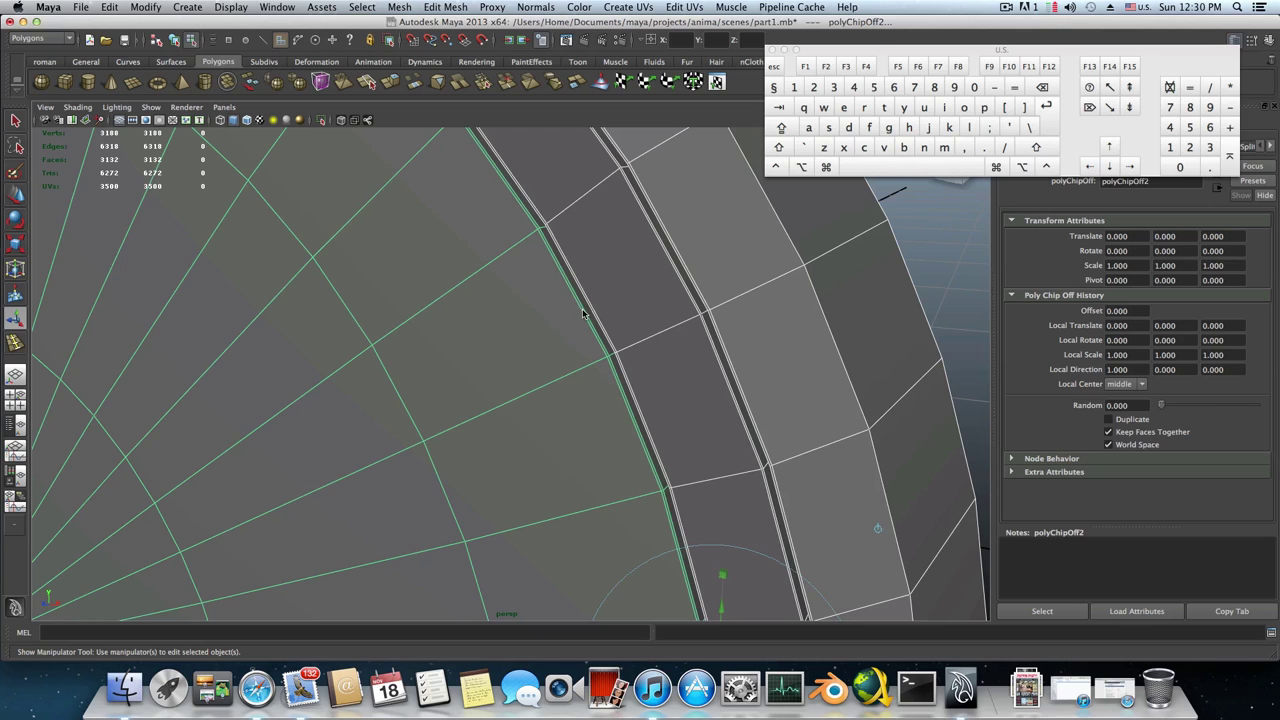
{"action": "left_click_drag", "start_coordinate": [591, 316], "coordinate": [605, 311], "text": "super"}
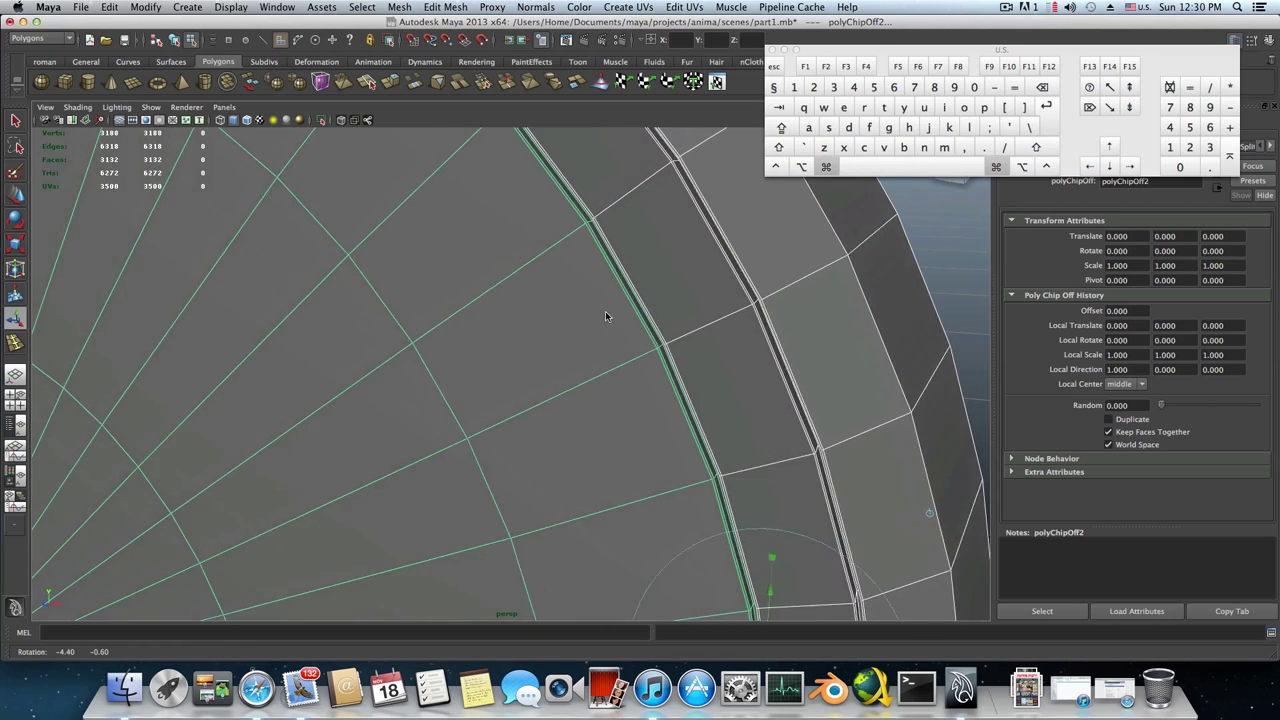
{"action": "middle_click_drag", "start_coordinate": [605, 311], "coordinate": [661, 269], "text": "super"}
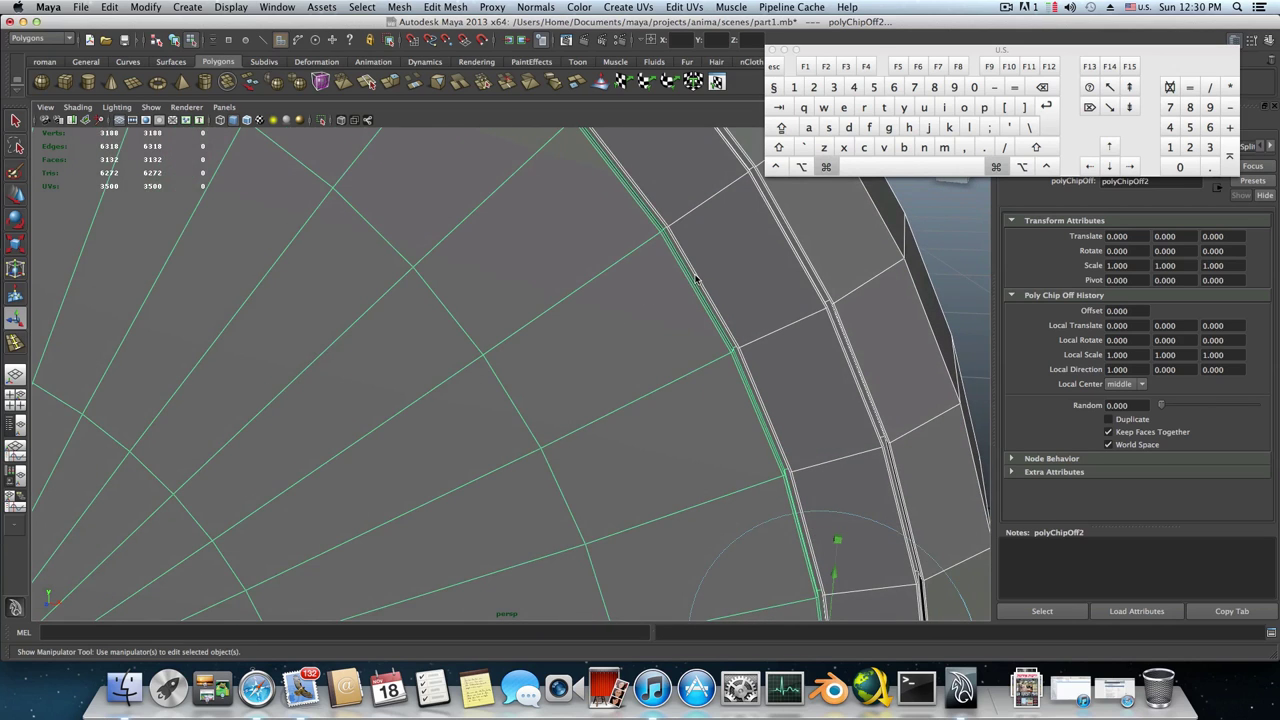
{"action": "scroll", "coordinate": [706, 300], "scroll_direction": "down", "scroll_amount": 4}
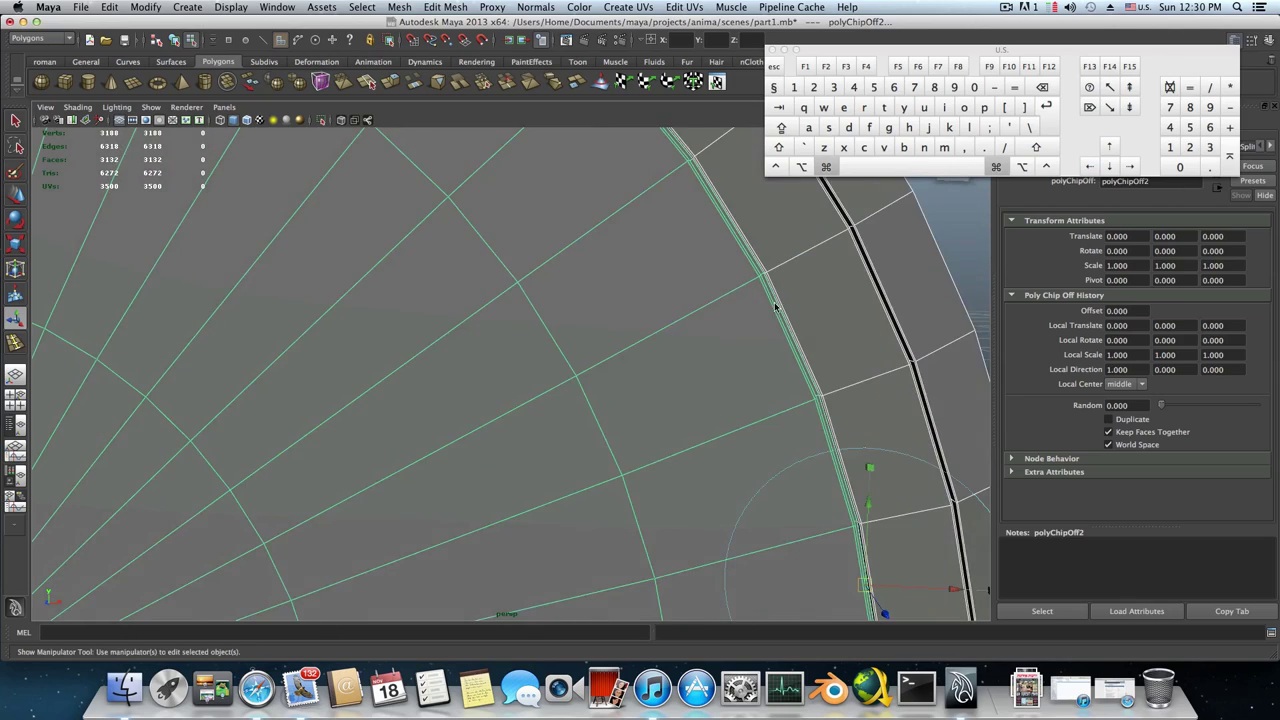
{"action": "scroll", "coordinate": [560, 293], "scroll_direction": "up", "scroll_amount": 1}
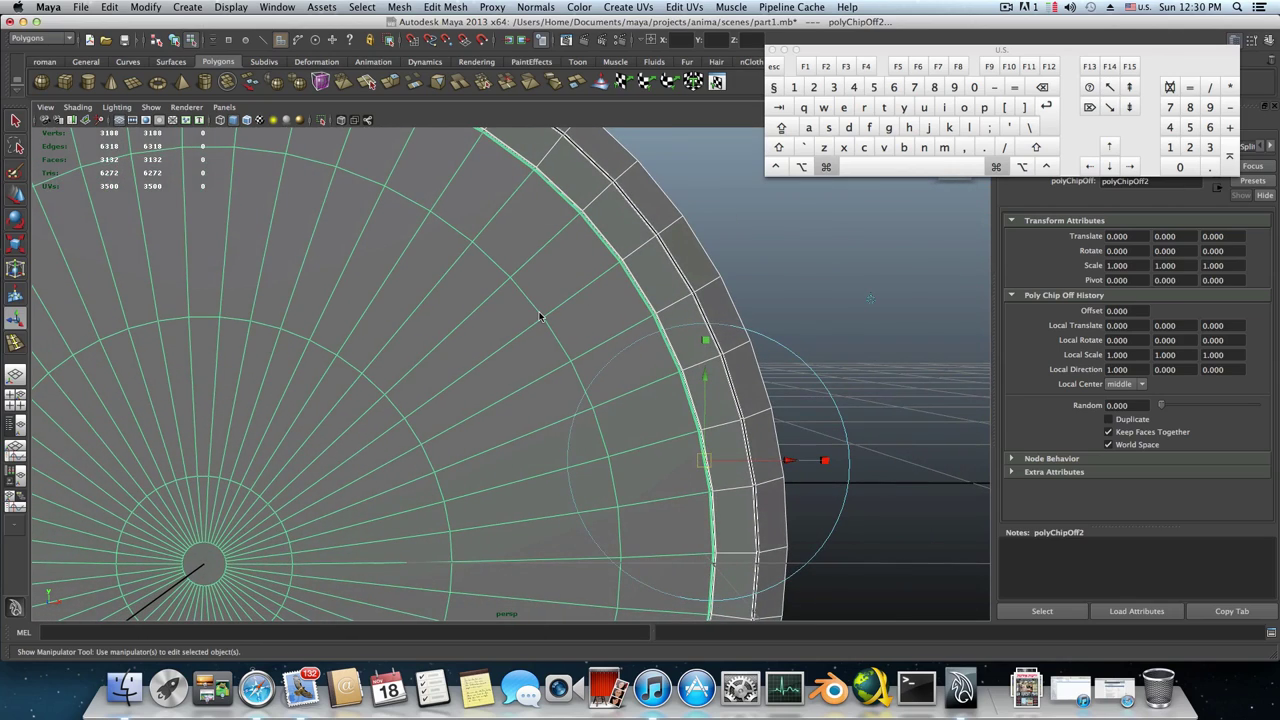
{"action": "left_click_drag", "start_coordinate": [539, 316], "coordinate": [507, 331], "text": "alt"}
{"action": "right_click_drag", "start_coordinate": [489, 331], "coordinate": [595, 328], "text": "alt"}
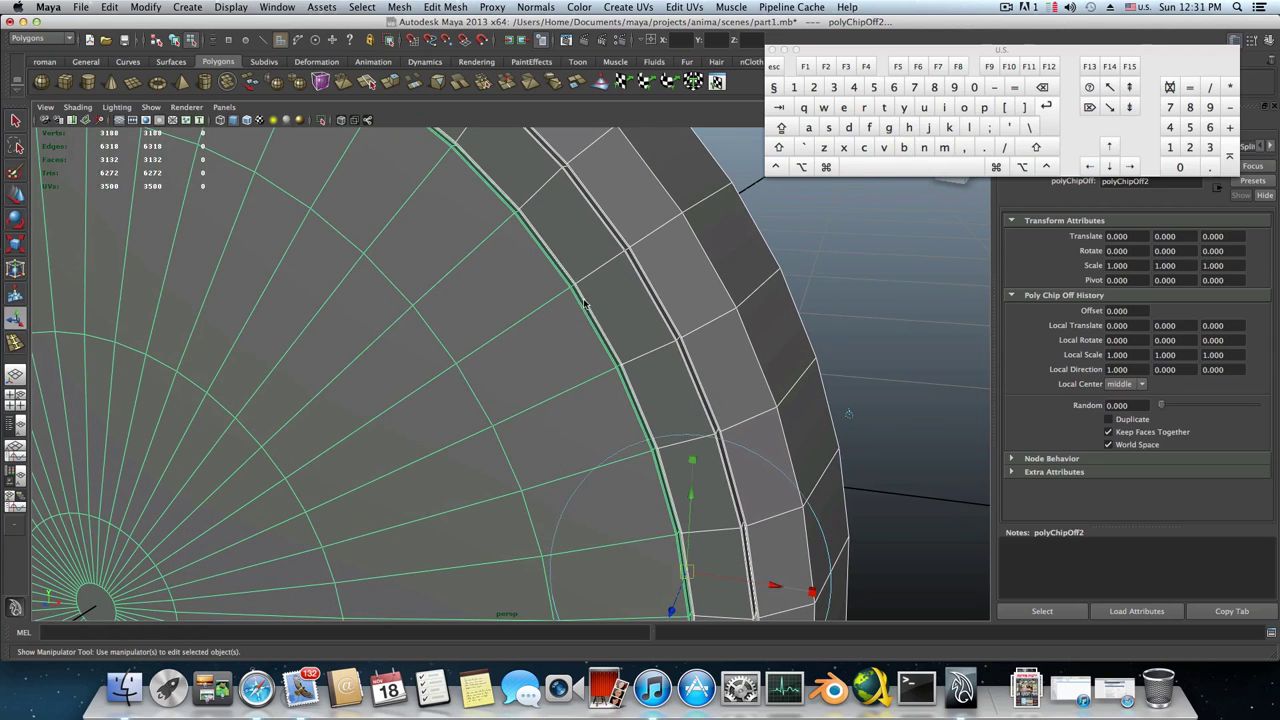
{"action": "right_click_drag", "start_coordinate": [577, 331], "coordinate": [538, 339], "text": "alt"}
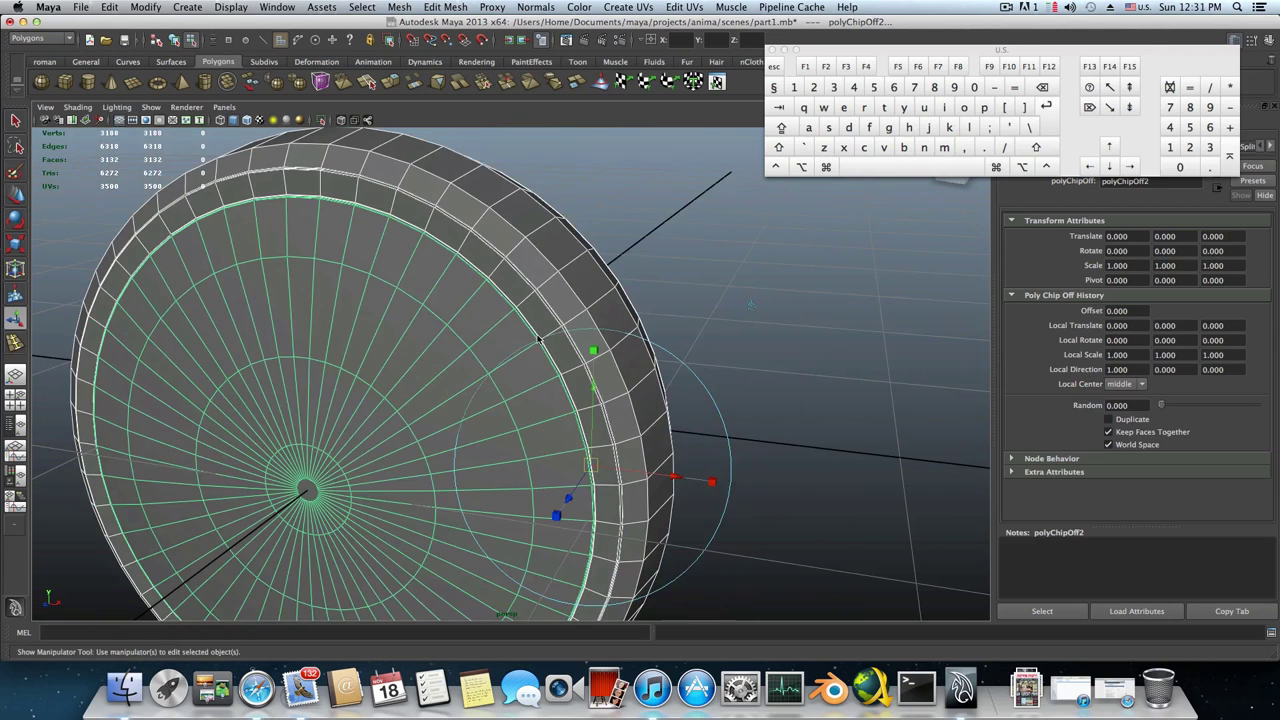
{"action": "scroll", "coordinate": [538, 338], "scroll_direction": "down", "scroll_amount": 4}
{"action": "left_click_drag", "start_coordinate": [387, 313], "coordinate": [215, 318], "text": "alt"}
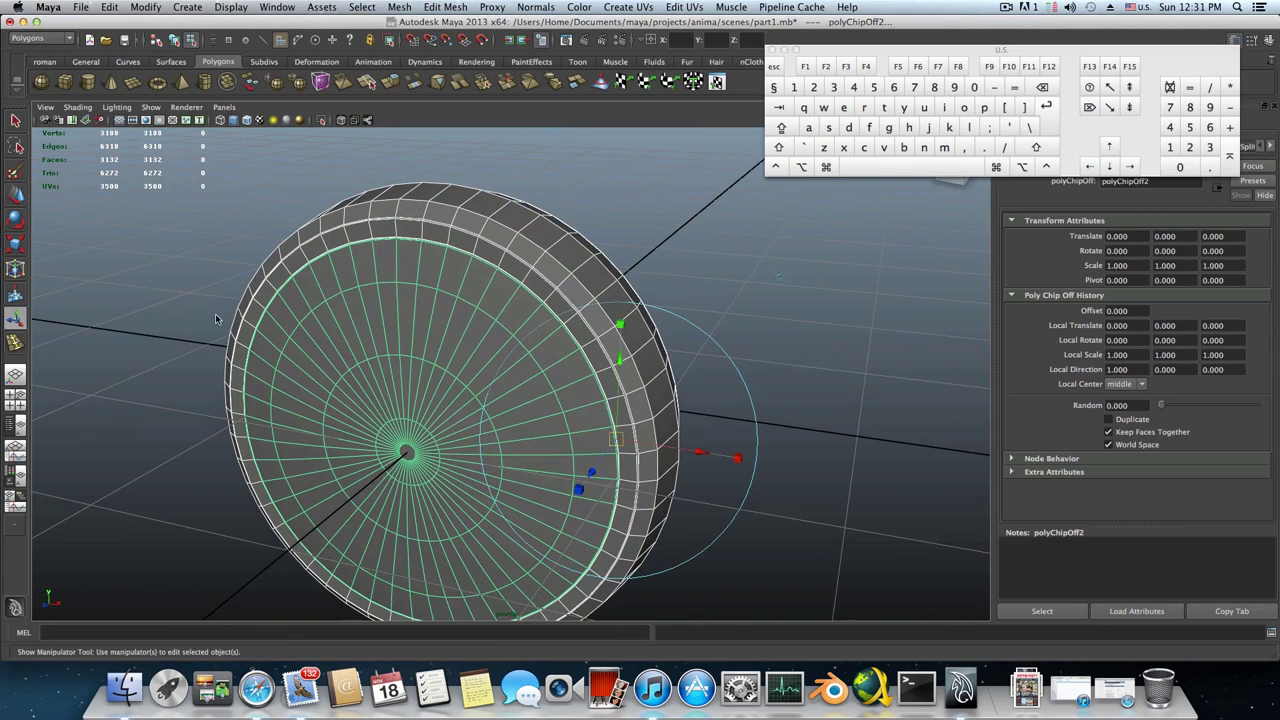
Return to object mode, select the extracted front disc and turn on its smooth mesh preview
{"action": "left_click", "coordinate": [194, 313]}
{"action": "left_click", "coordinate": [454, 427]}
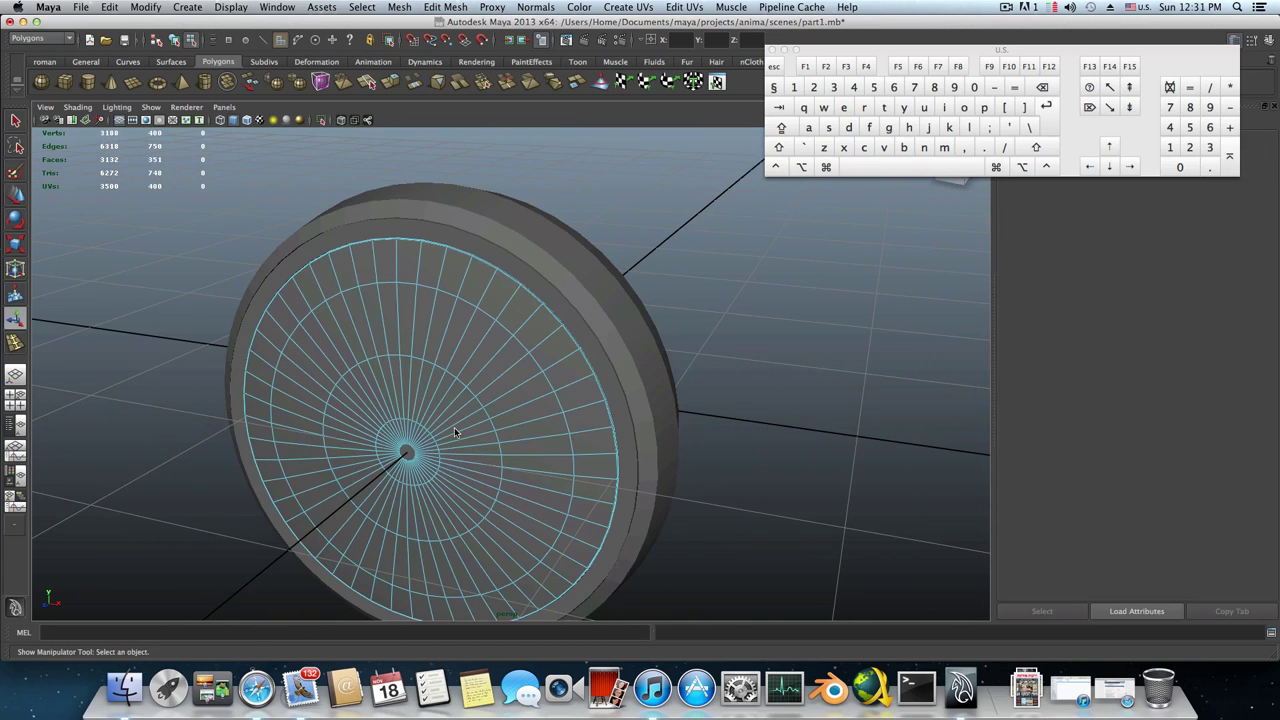
{"action": "key", "text": "F8"}
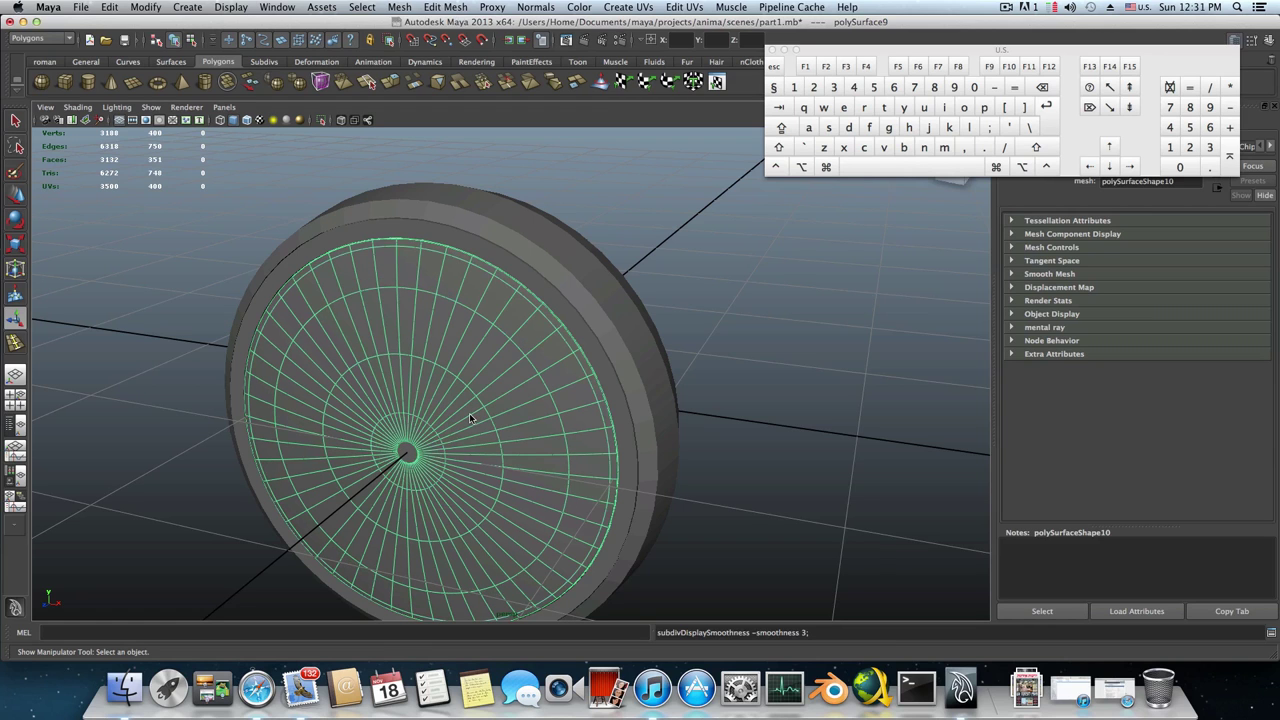
Select the outer earphone body around the disc and turn on its smooth mesh preview
{"action": "left_click_drag", "start_coordinate": [455, 295], "coordinate": [391, 327], "text": "alt"}
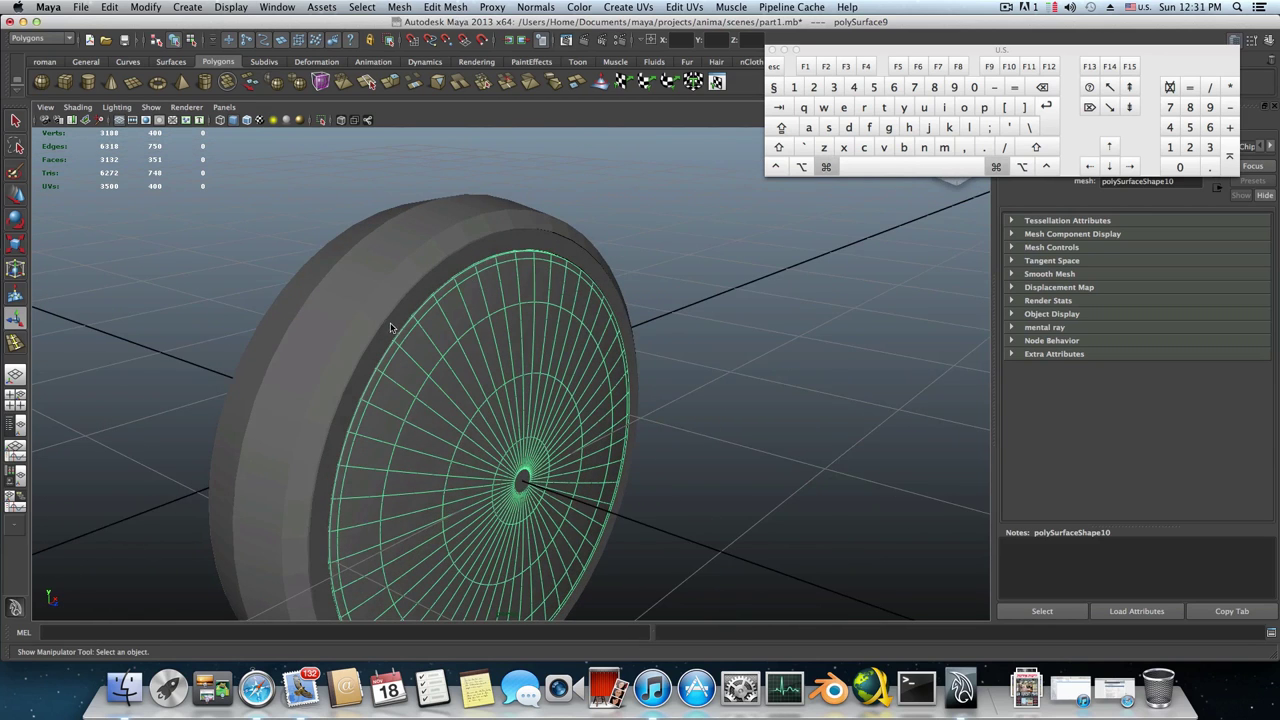
{"action": "left_click_drag", "start_coordinate": [505, 395], "coordinate": [352, 396], "text": "alt"}
{"action": "right_click_drag", "start_coordinate": [352, 396], "coordinate": [621, 354], "text": "alt"}
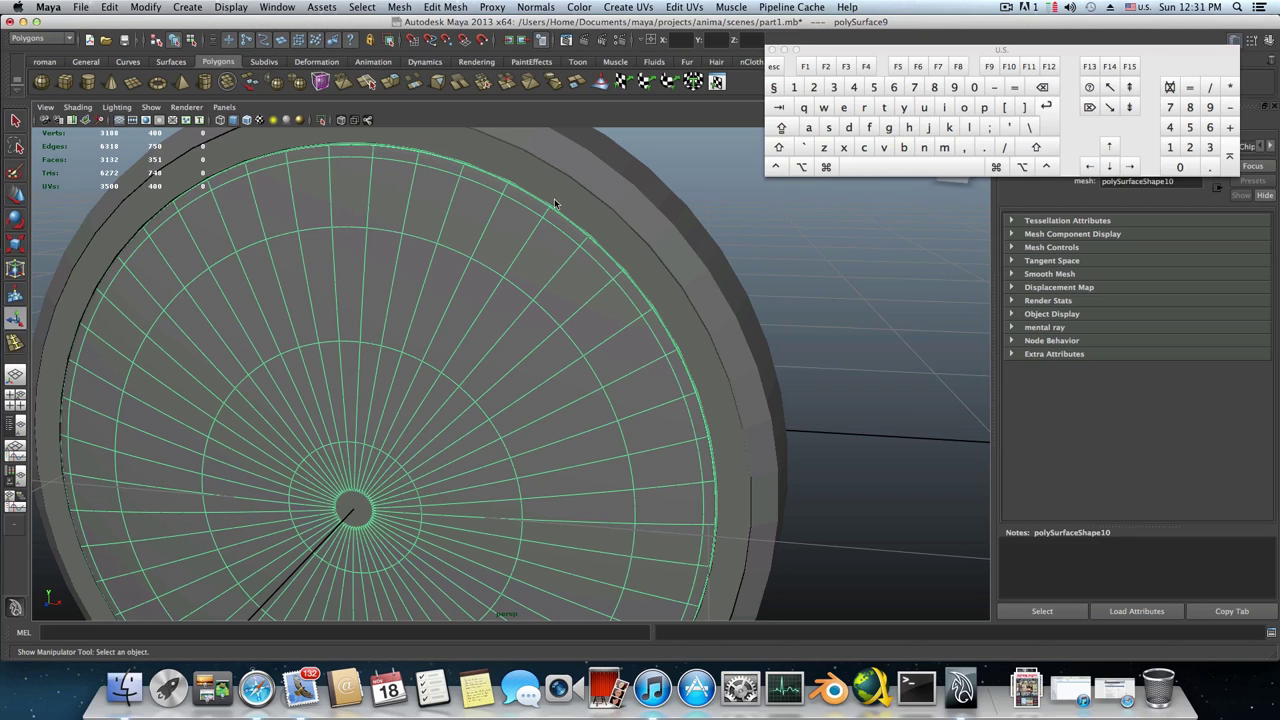
{"action": "left_click_drag", "start_coordinate": [554, 222], "coordinate": [541, 222], "text": "alt"}
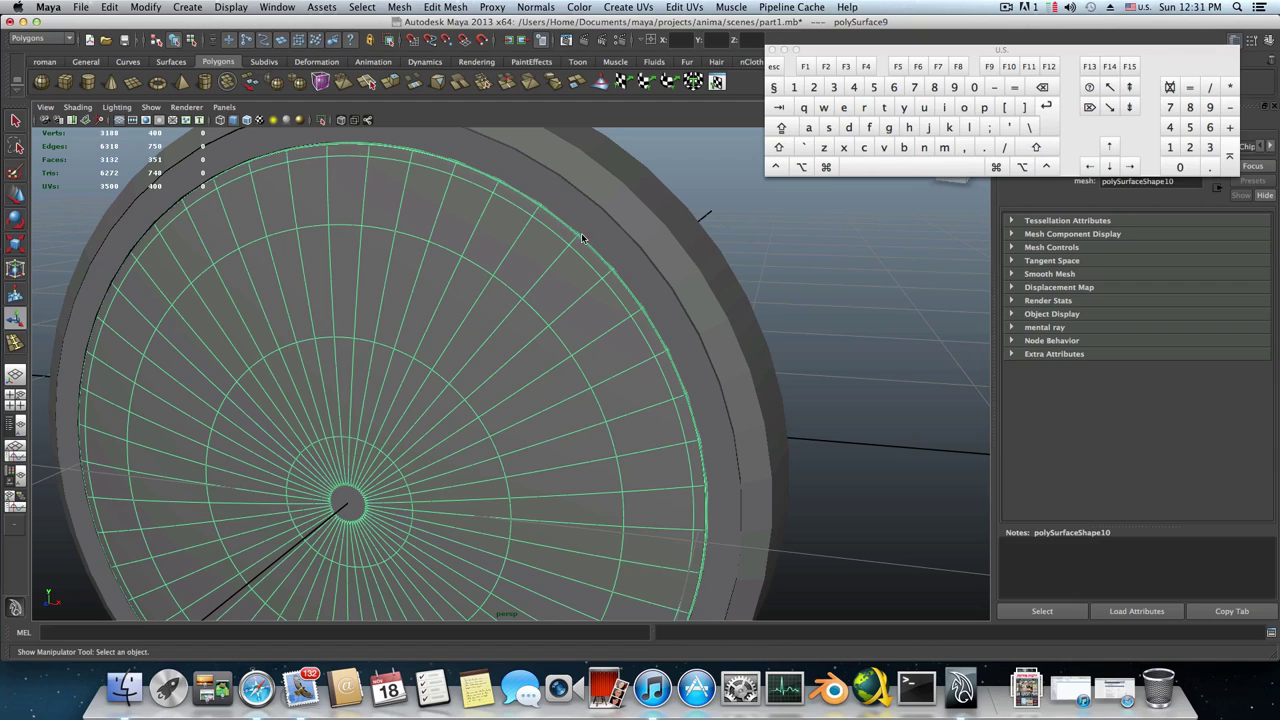
{"action": "left_click", "coordinate": [632, 263]}
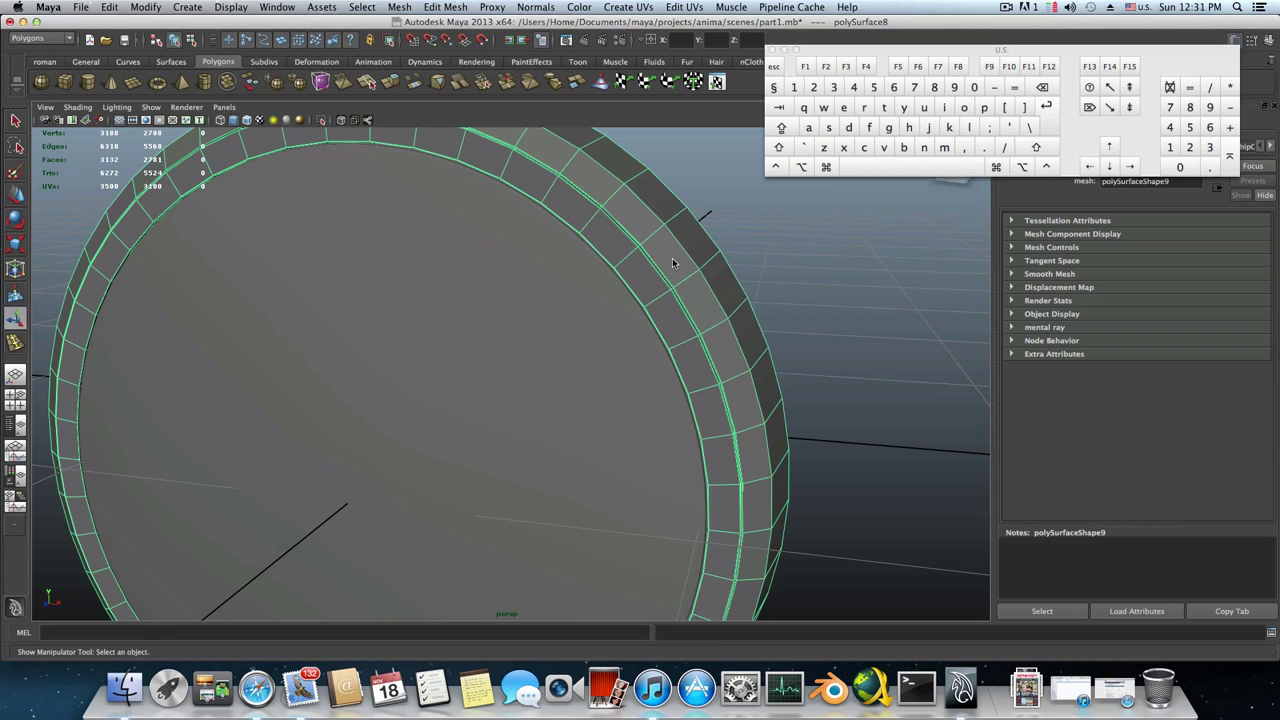
{"action": "key", "text": "3"}
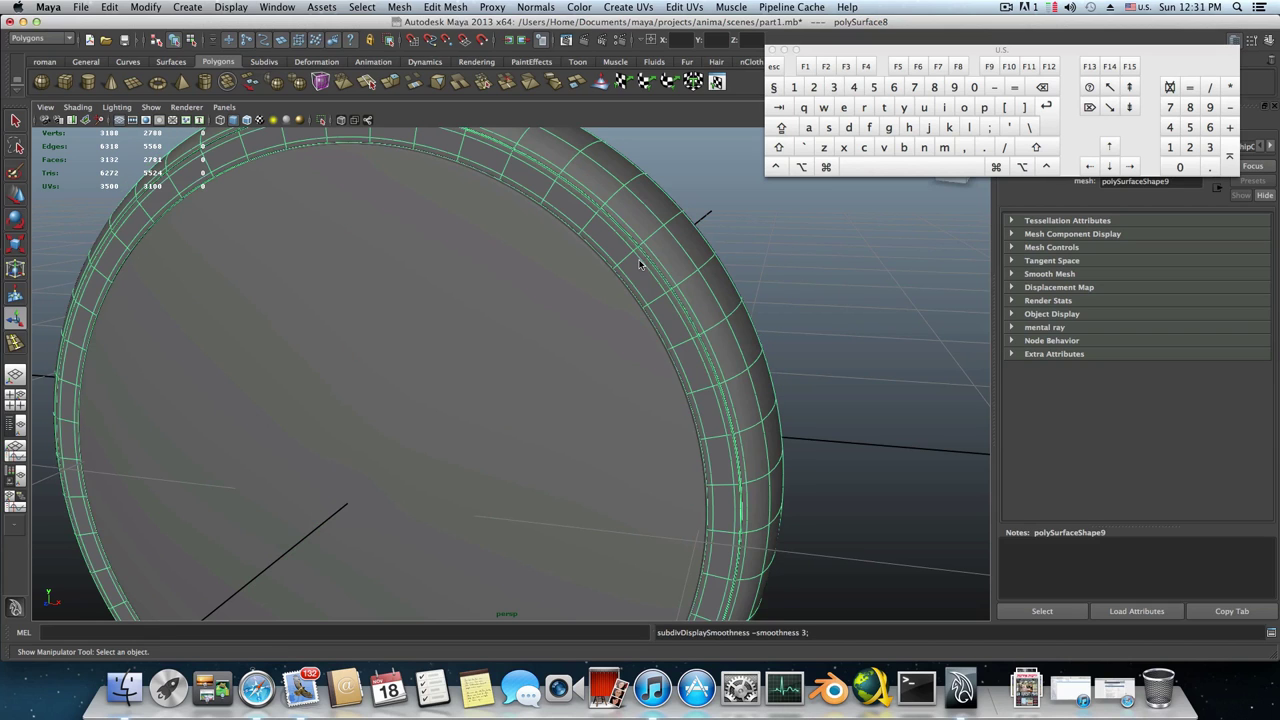
Add the front disc to the selected earphone body and close the Keyboard Viewer
{"action": "left_click_drag", "start_coordinate": [616, 293], "coordinate": [440, 302], "text": "alt"}
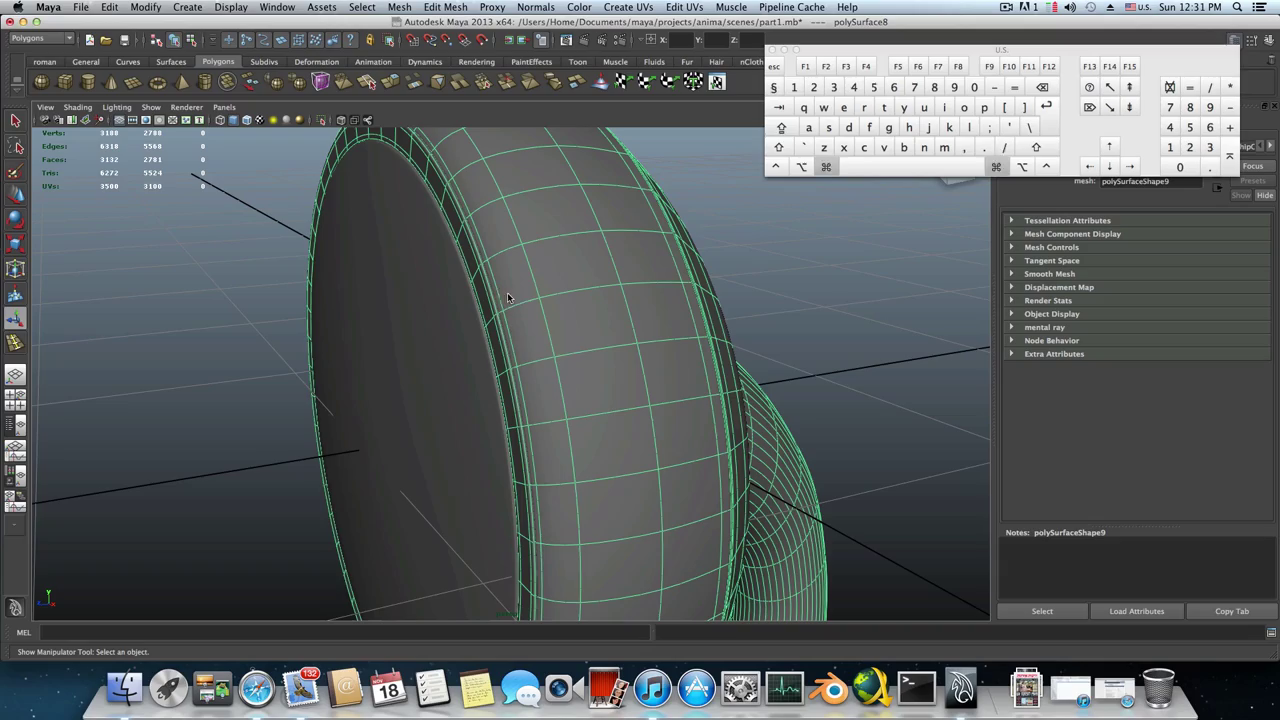
{"action": "left_click", "coordinate": [437, 302], "text": "shift"}
{"action": "left_click_drag", "start_coordinate": [538, 338], "coordinate": [634, 385], "text": "alt"}
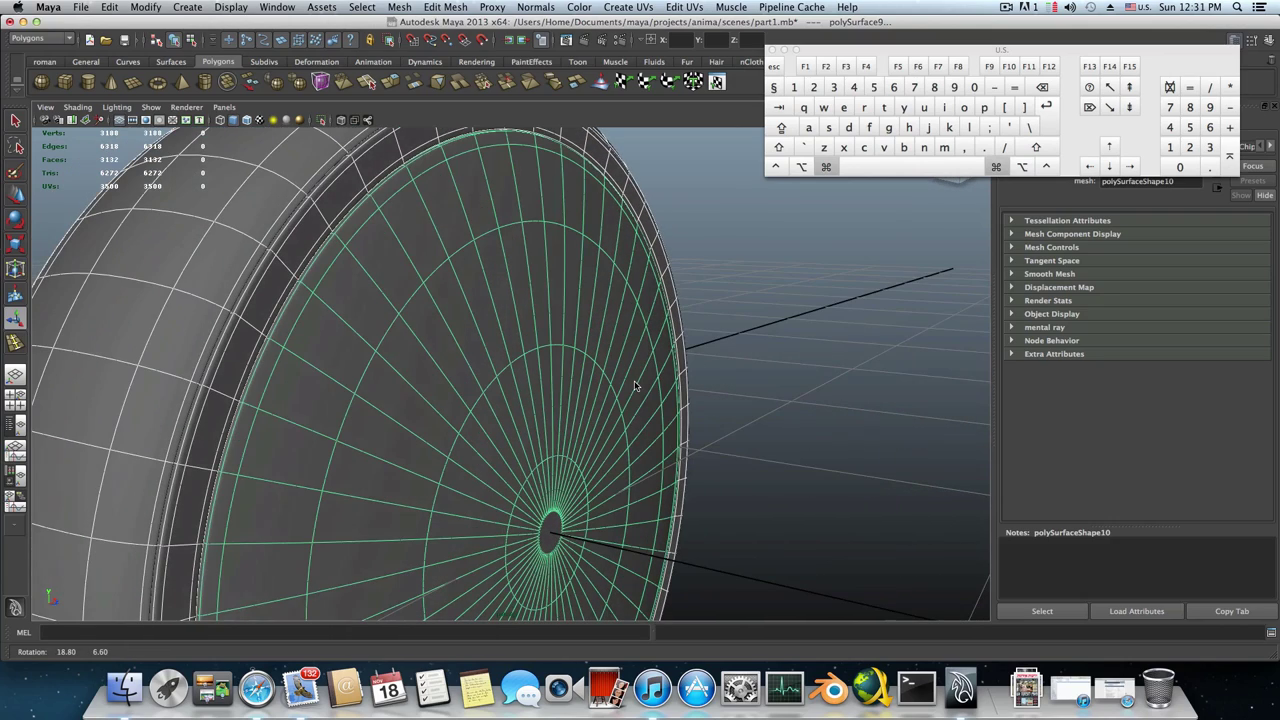
{"action": "right_click_drag", "start_coordinate": [661, 376], "coordinate": [419, 297], "text": "alt"}
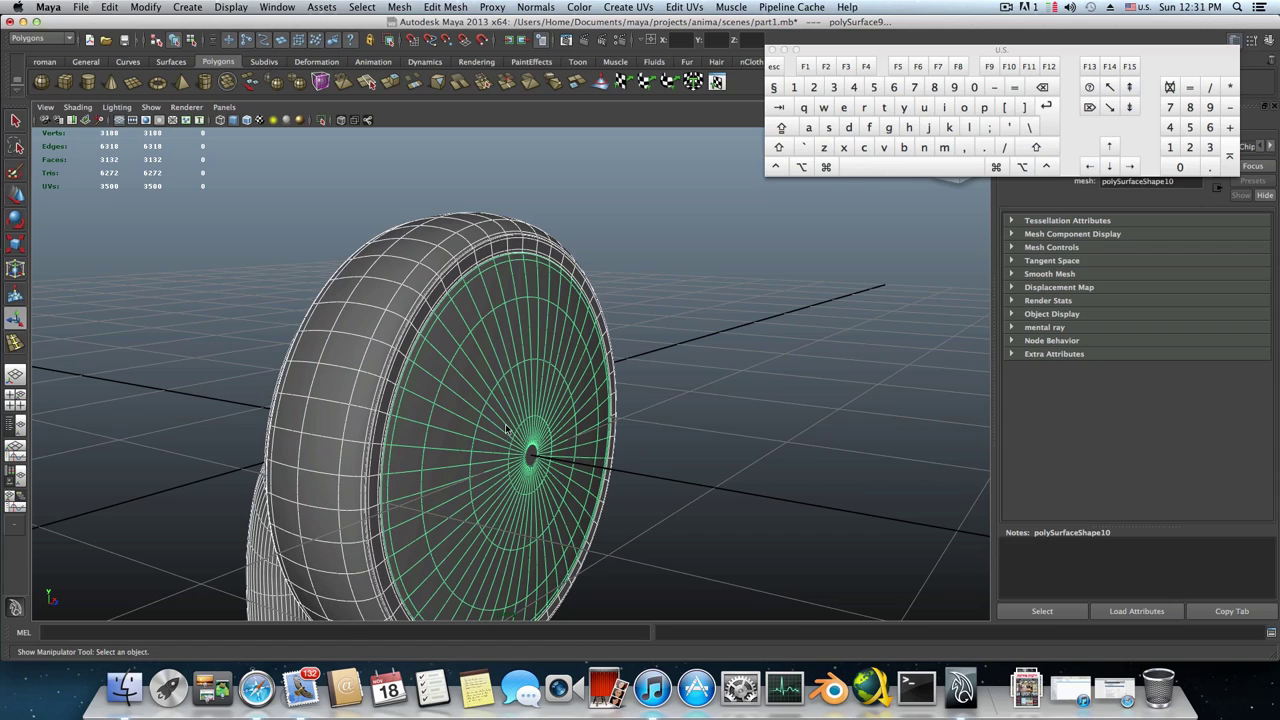
{"action": "left_click_drag", "start_coordinate": [507, 428], "coordinate": [337, 414], "text": "alt"}
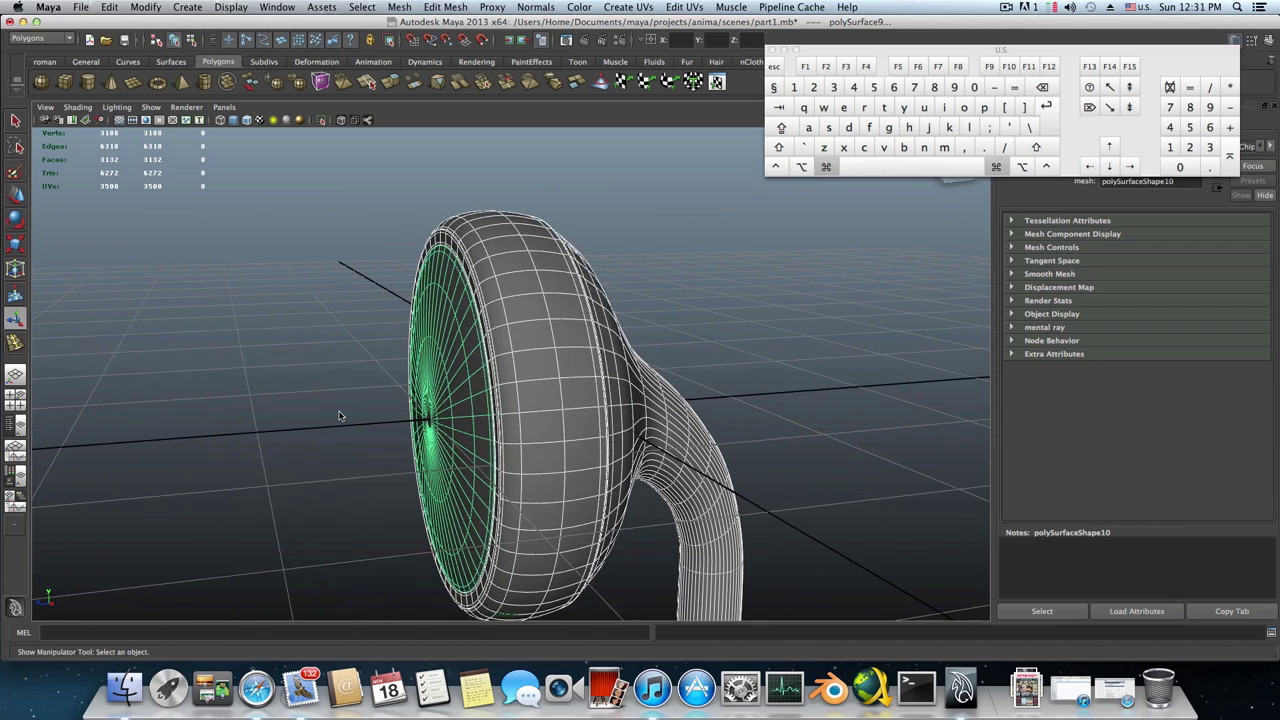
{"action": "left_click", "coordinate": [772, 50]}
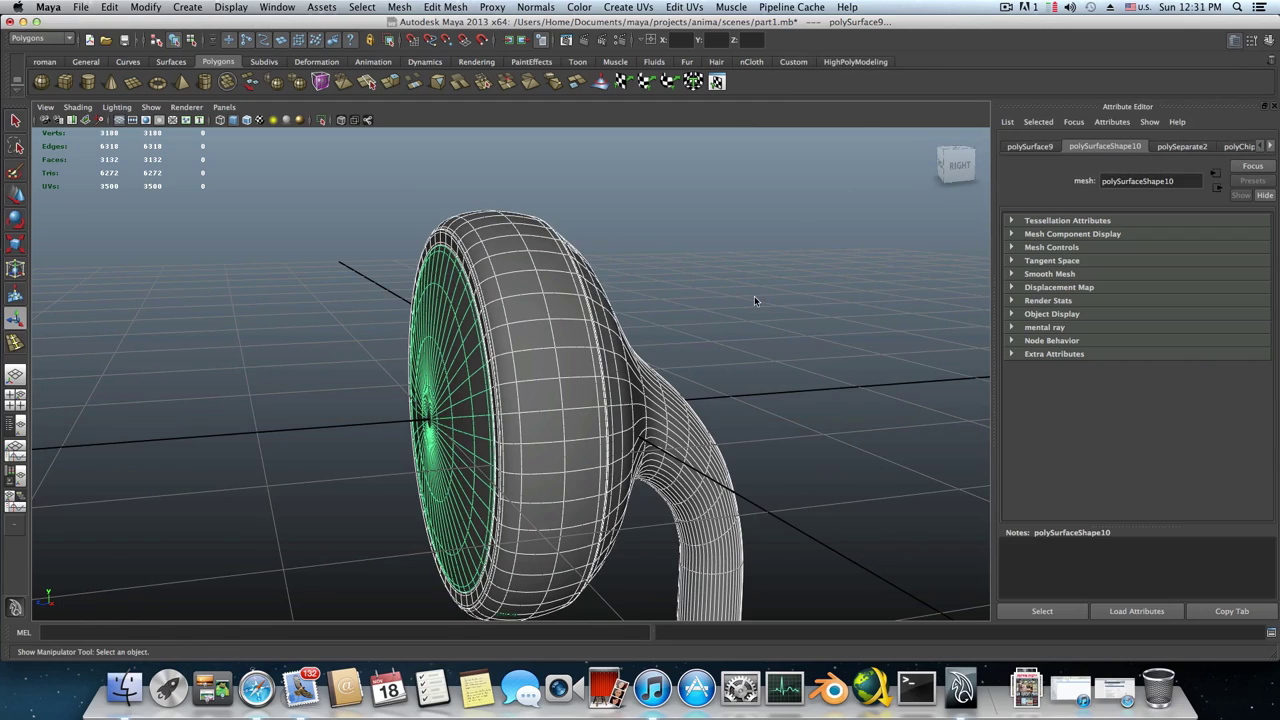
Examine the smoothed earphone body and separated front disc from the front, the side and farther away
{"action": "mouse_move", "coordinate": [561, 307]}
{"action": "left_mouse_down", "text": "alt"}
{"action": "mouse_move", "coordinate": [626, 316]}
{"action": "mouse_move", "coordinate": [578, 325]}
{"action": "left_mouse_up", "text": "alt"}
{"action": "right_click_drag", "start_coordinate": [578, 325], "coordinate": [774, 350], "text": "alt"}
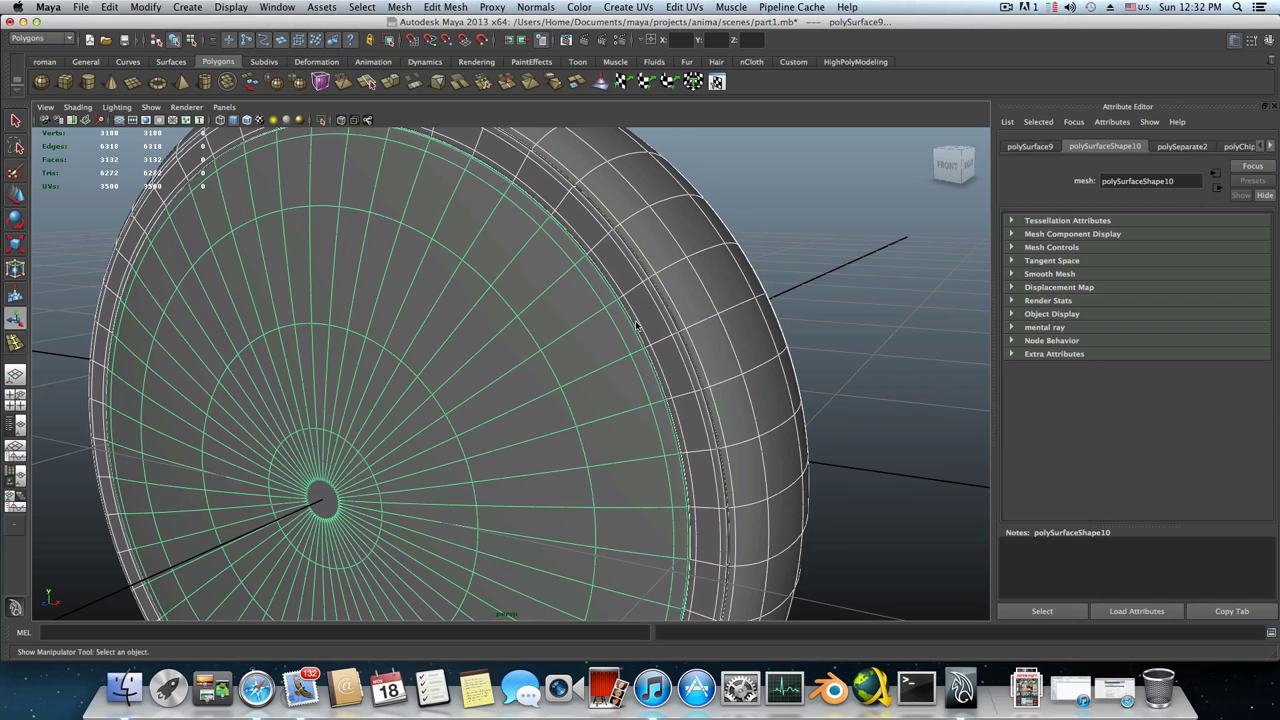
{"action": "left_click_drag", "start_coordinate": [636, 326], "coordinate": [512, 382], "text": "alt"}
{"action": "right_click_drag", "start_coordinate": [512, 382], "coordinate": [362, 364], "text": "alt"}
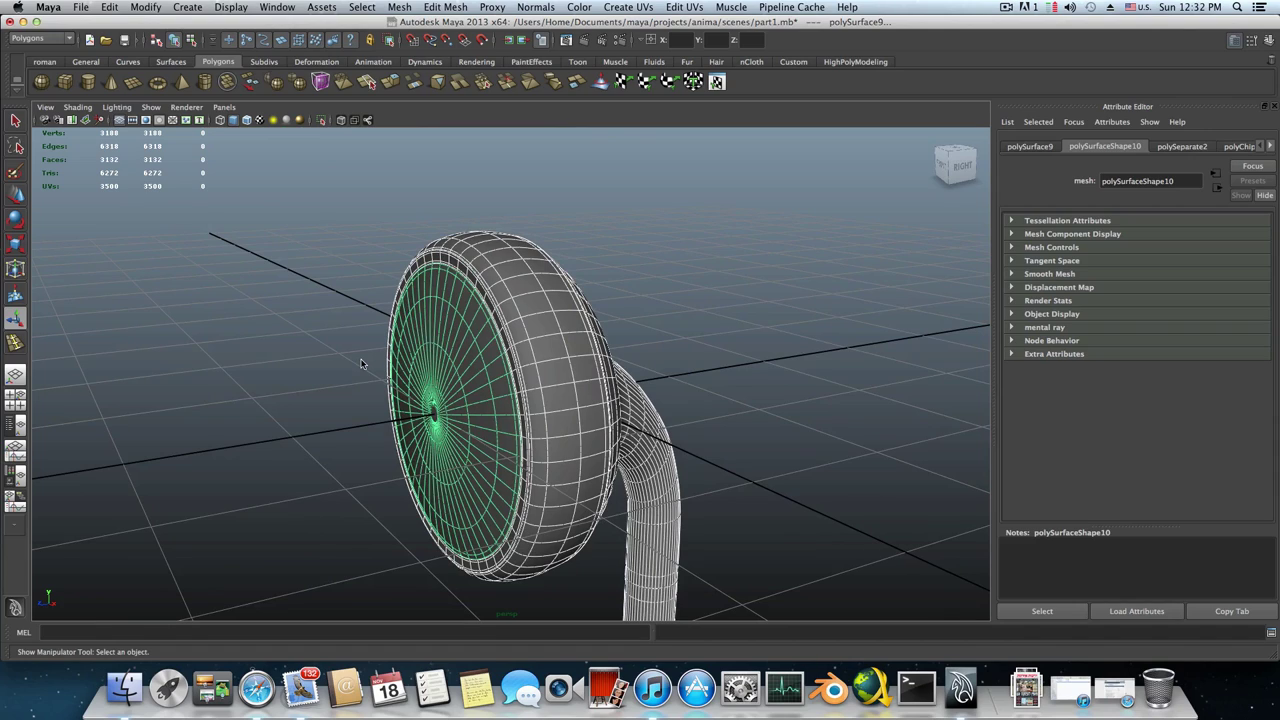
{"action": "left_click_drag", "start_coordinate": [601, 361], "coordinate": [656, 388], "text": "alt"}
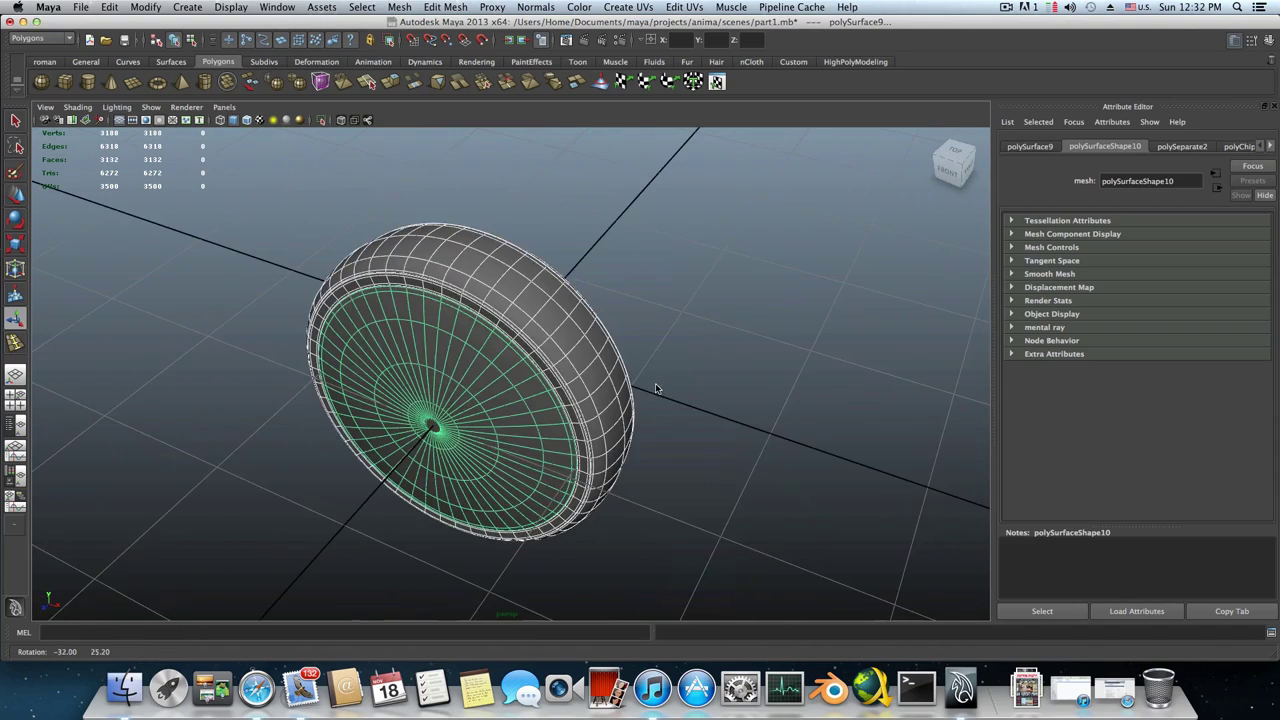
{"action": "right_click_drag", "start_coordinate": [700, 358], "coordinate": [268, 360], "text": "alt"}
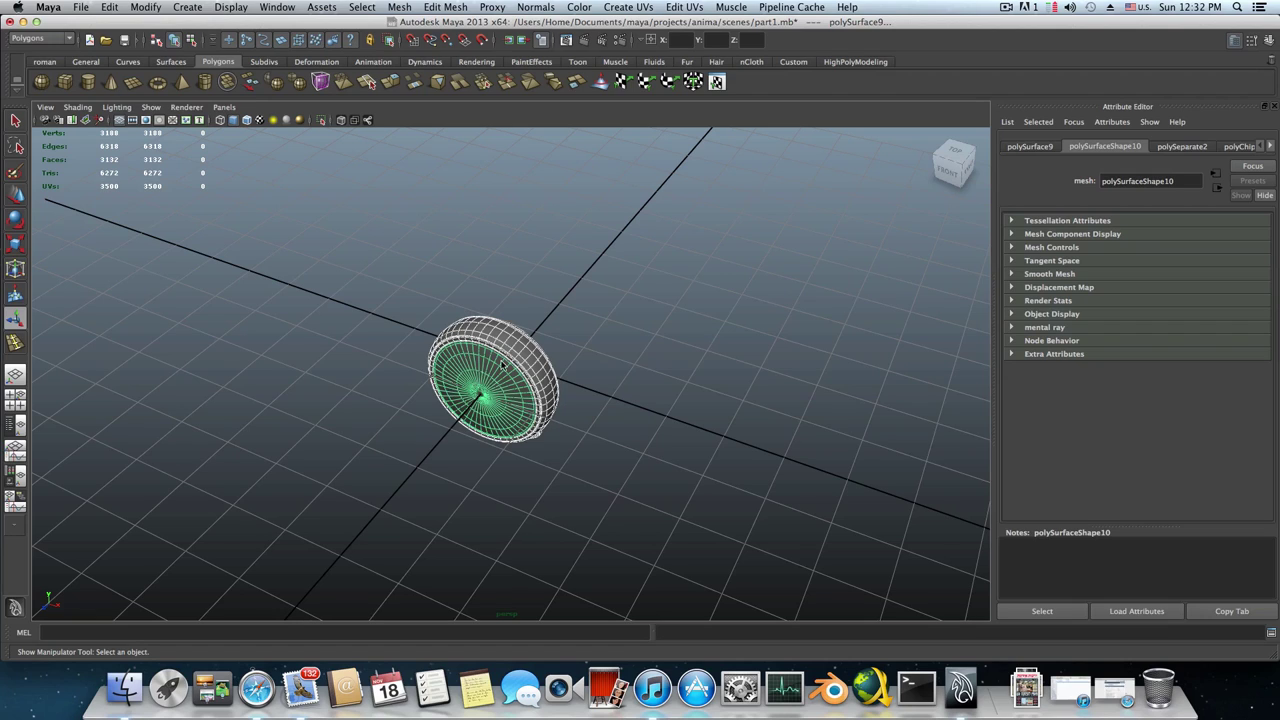
{"action": "left_click_drag", "start_coordinate": [513, 420], "coordinate": [723, 376], "text": "alt"}
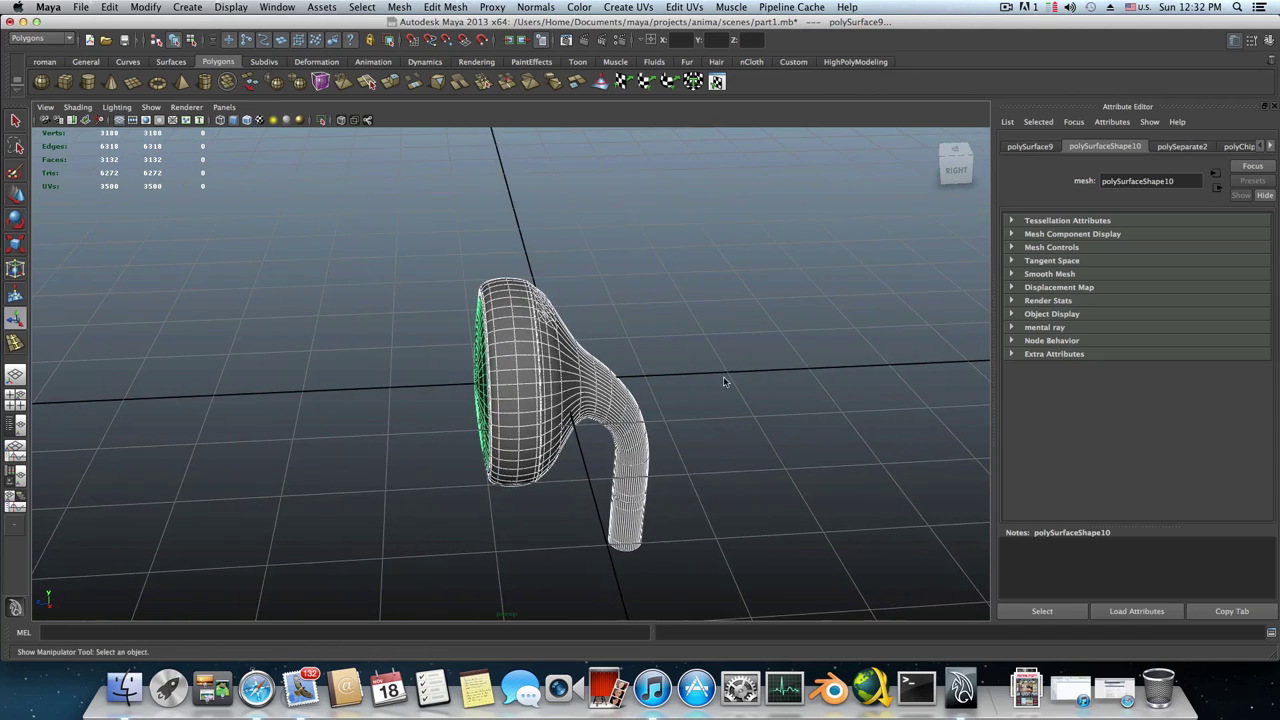
Create a new display layer containing the selected earphone body and front disc
{"action": "left_click_drag", "start_coordinate": [530, 384], "coordinate": [480, 356], "text": "alt"}
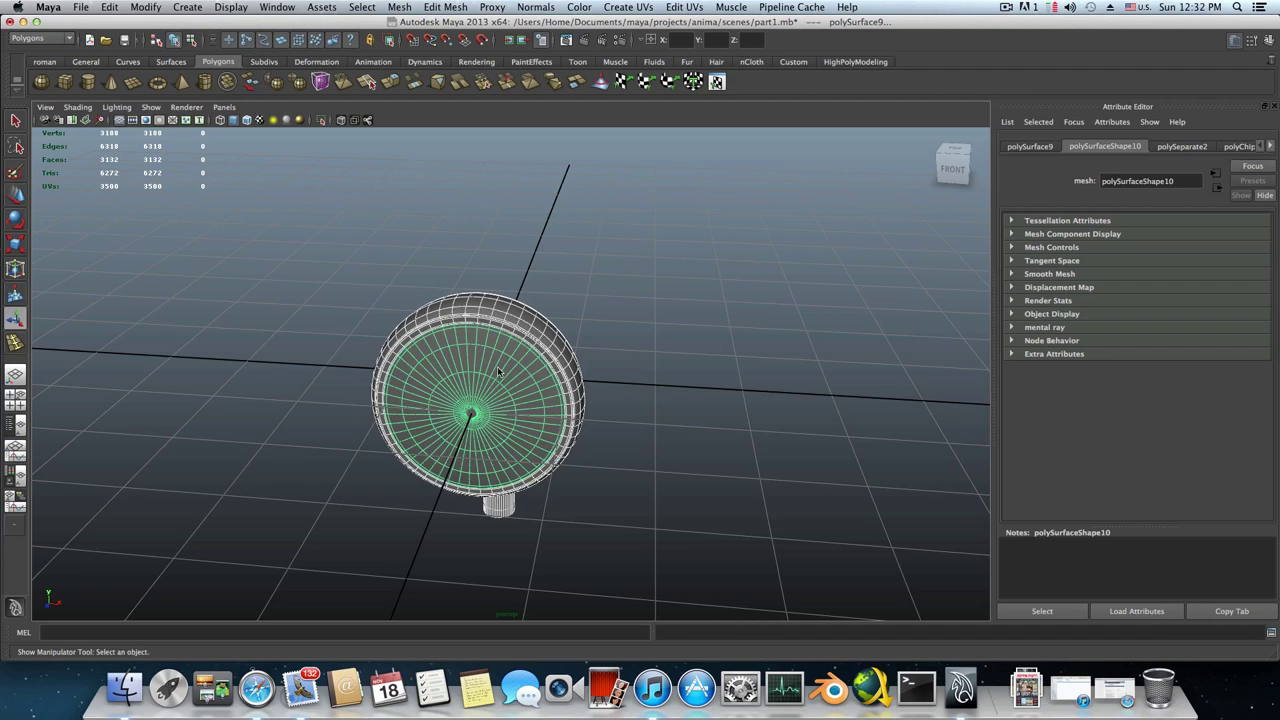
{"action": "left_click_drag", "start_coordinate": [608, 403], "coordinate": [542, 380], "text": "alt"}
{"action": "scroll", "coordinate": [542, 380], "scroll_direction": "down", "scroll_amount": 3}
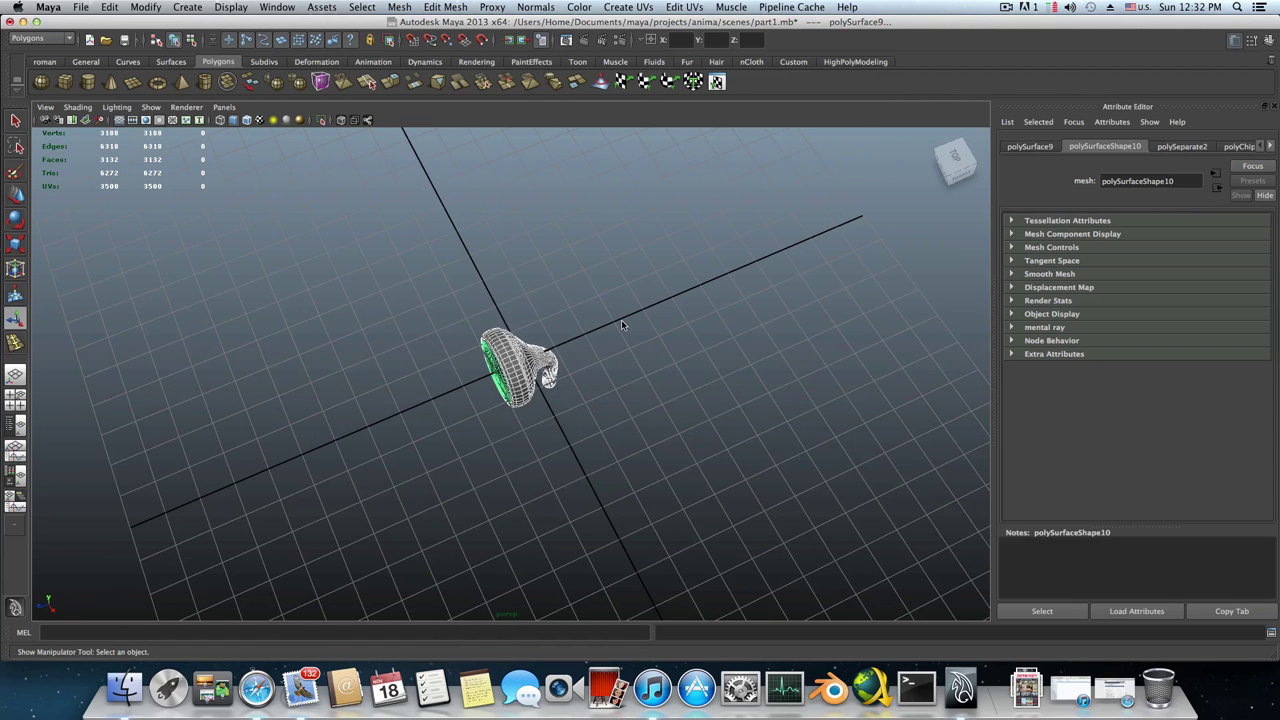
{"action": "right_click_drag", "start_coordinate": [683, 308], "coordinate": [454, 420], "text": "alt"}
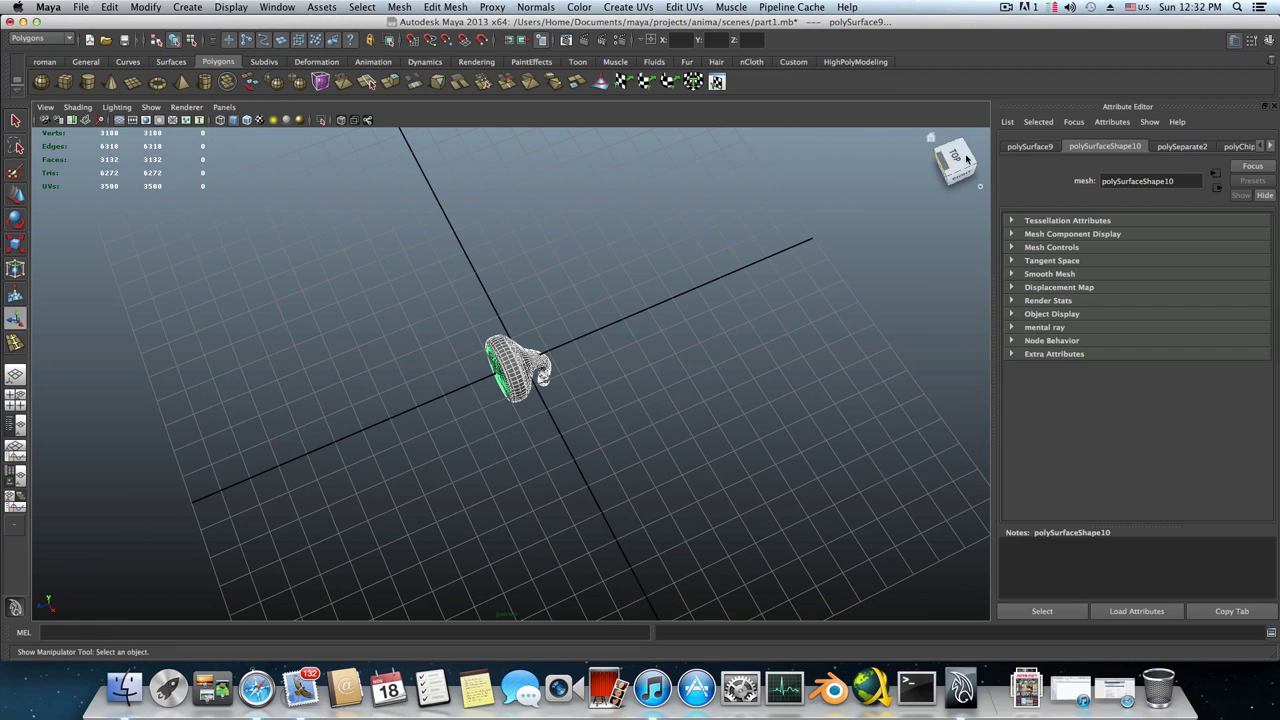
{"action": "left_click", "coordinate": [1268, 38]}
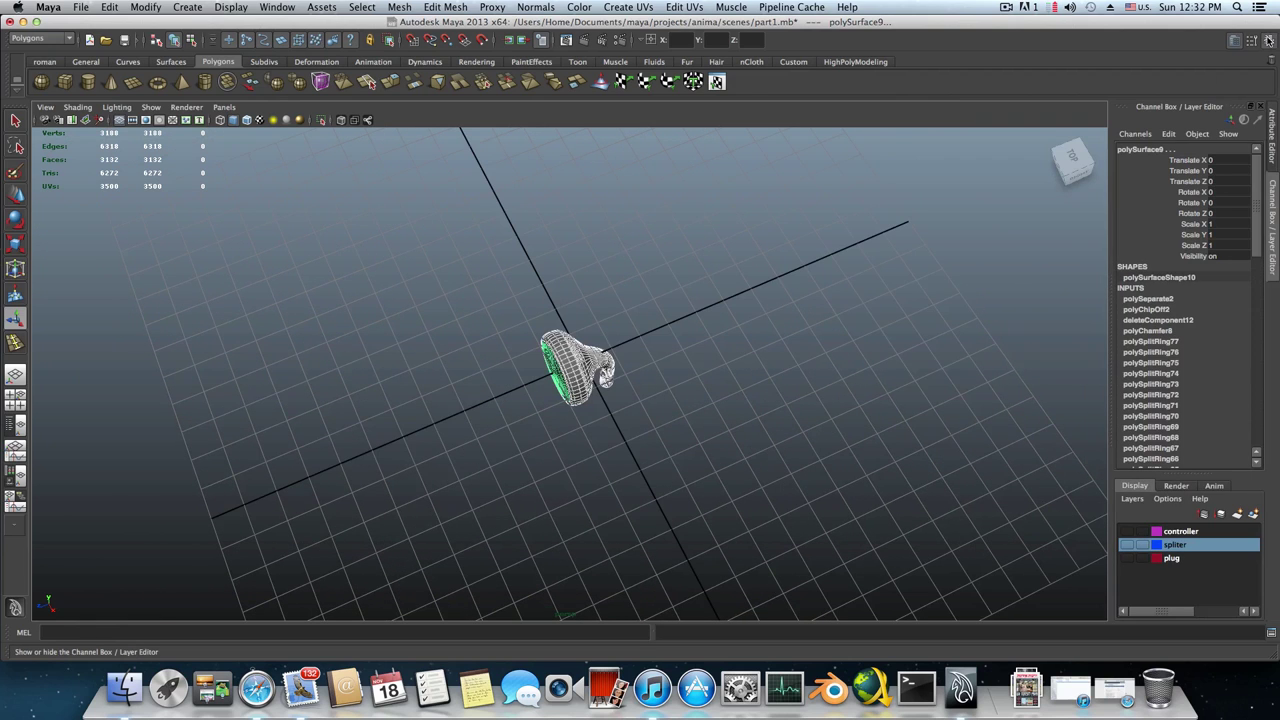
{"action": "left_click", "coordinate": [1256, 514]}
Rename the new display layer as earphoneright and give it a purple colour
{"action": "left_click", "coordinate": [1172, 532]}
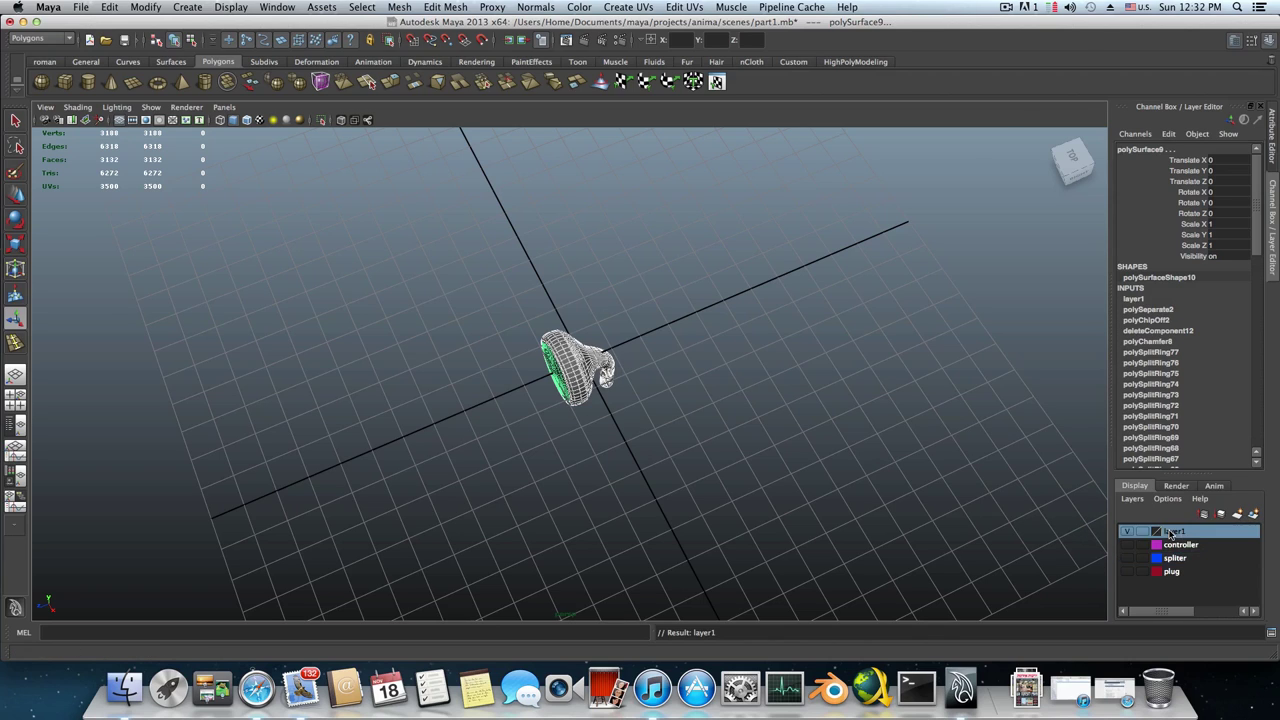
{"action": "double_click", "coordinate": [1172, 532]}
{"action": "double_click", "coordinate": [517, 257]}
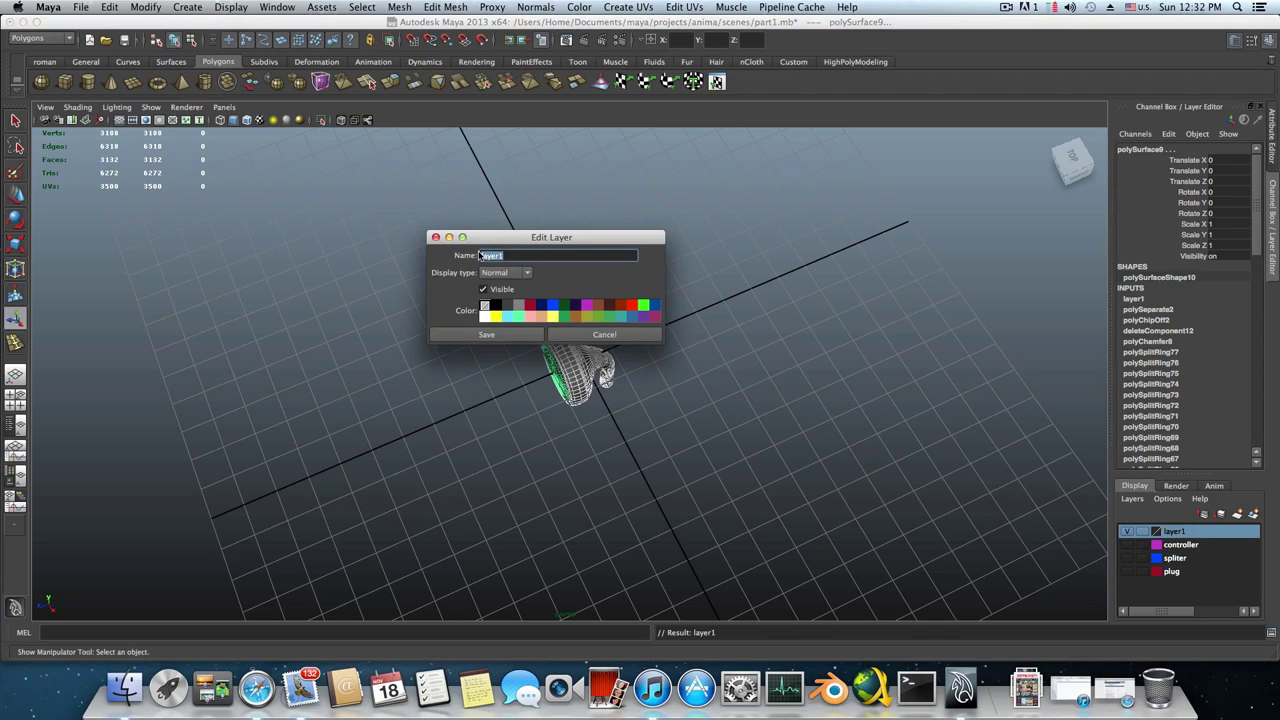
{"action": "type", "text": "earphoneright"}
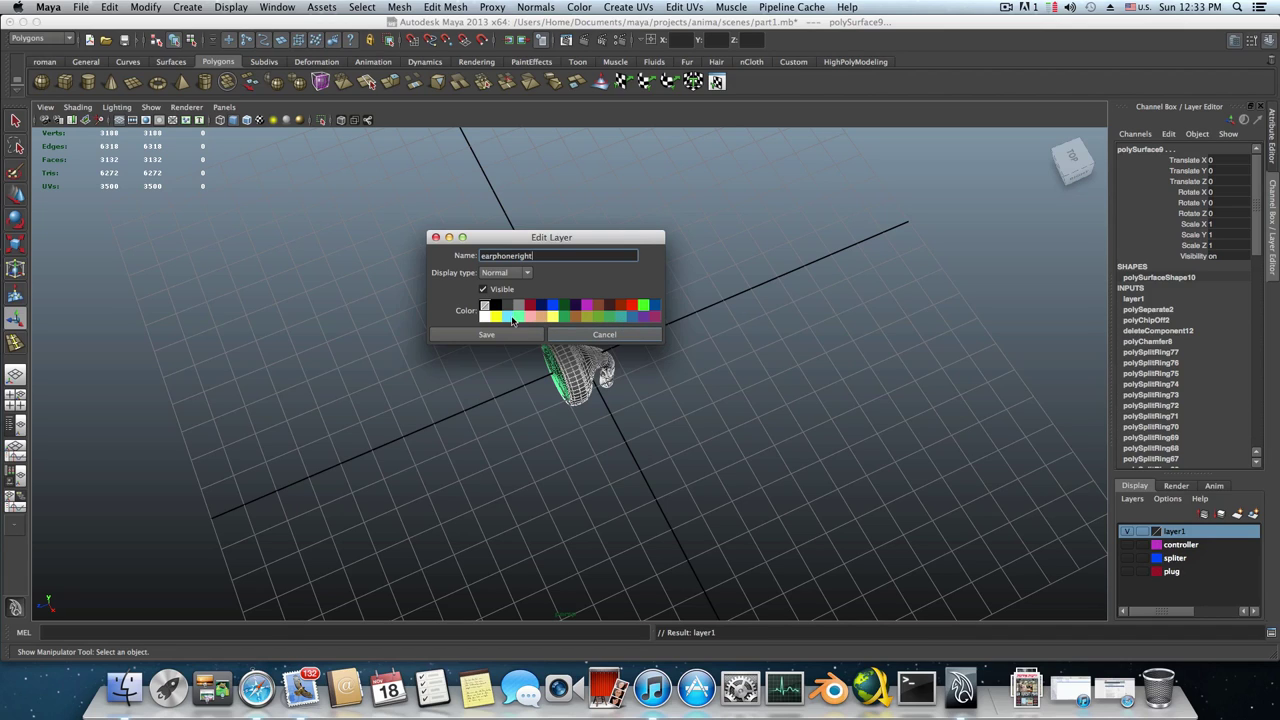
{"action": "left_click", "coordinate": [632, 317]}
{"action": "left_click", "coordinate": [642, 318]}
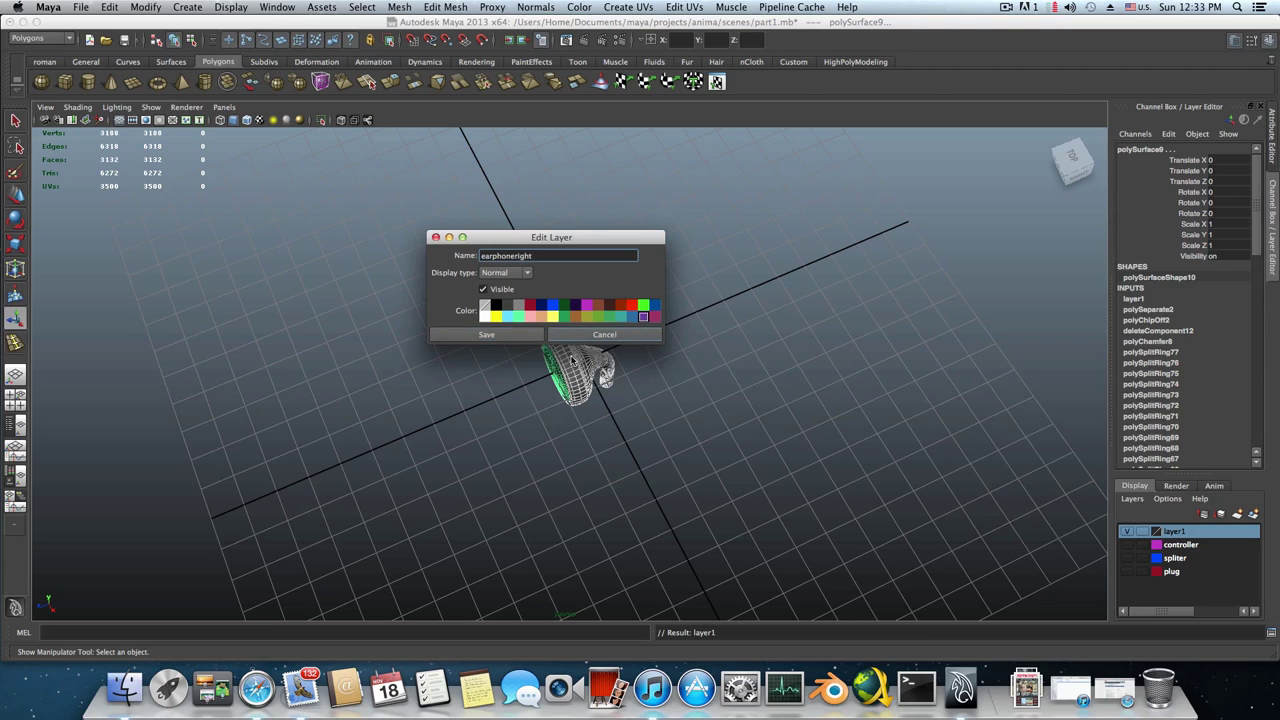
{"action": "left_click", "coordinate": [486, 336]}
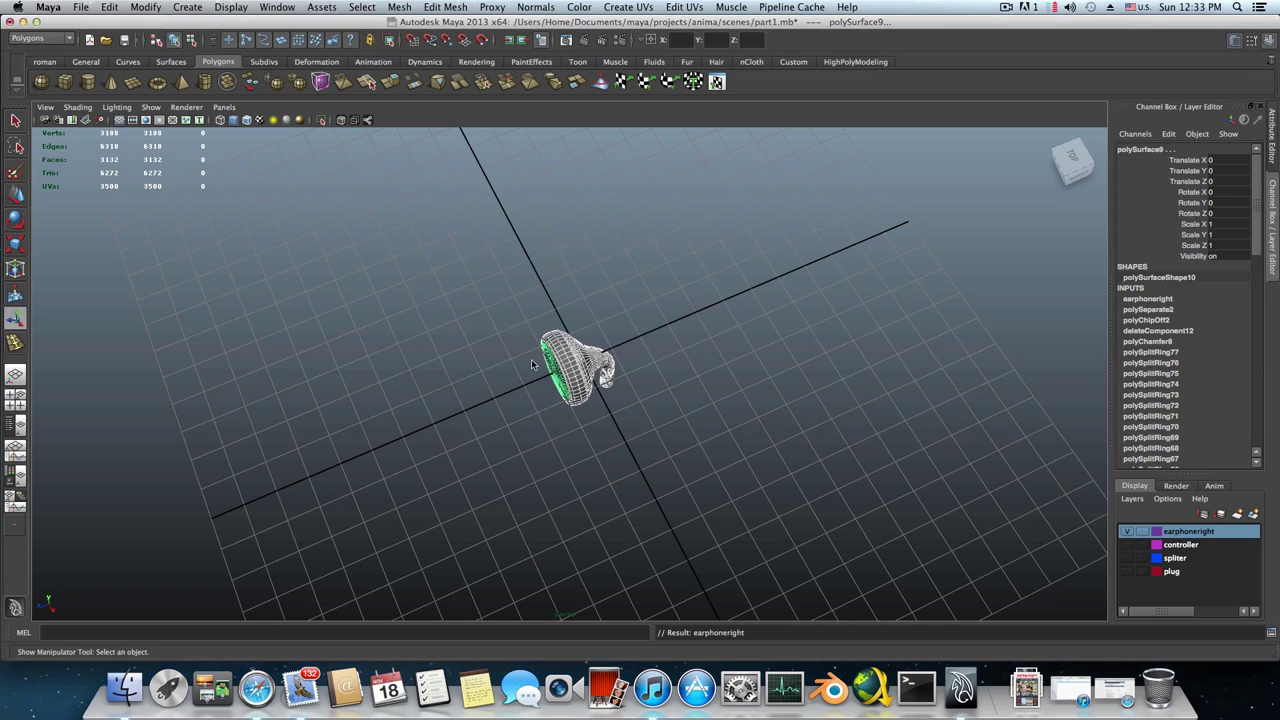
Deselect the earphone and show the controller, spliter and plug layers to view all the parts together
{"action": "left_click", "coordinate": [663, 455]}
{"action": "left_click_drag", "start_coordinate": [663, 455], "coordinate": [749, 449], "text": "alt"}
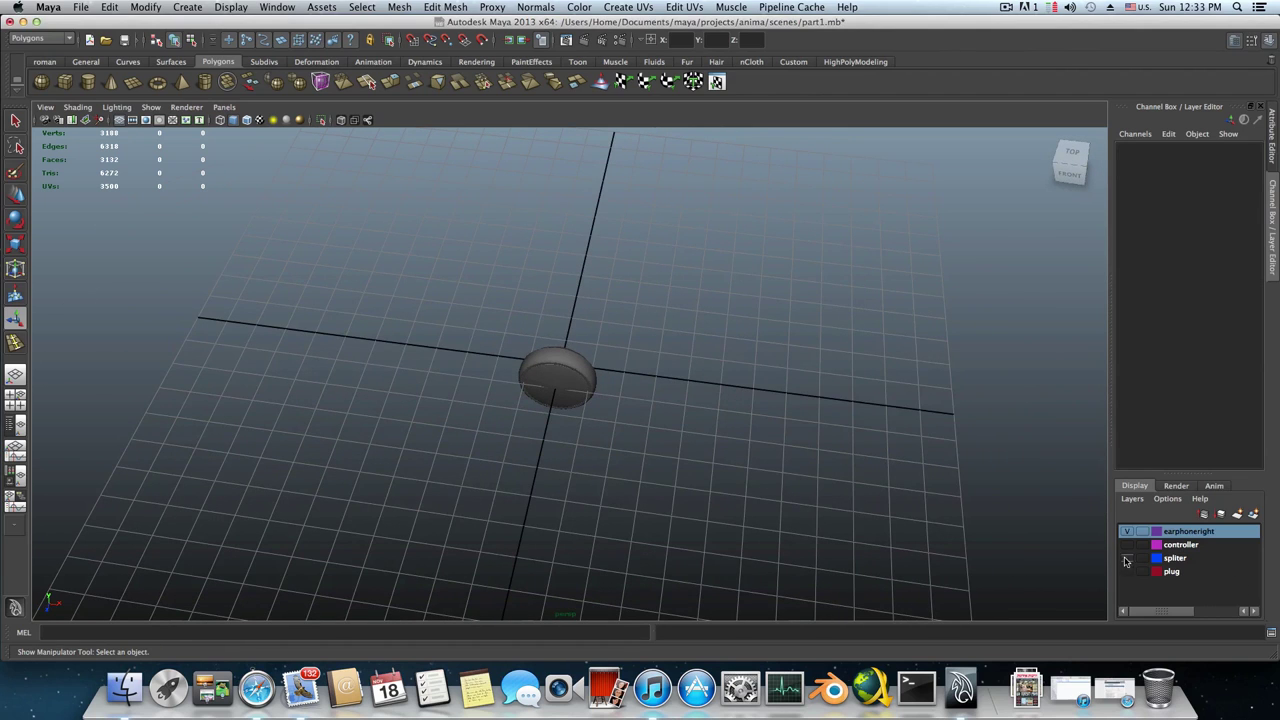
{"action": "left_click", "coordinate": [1127, 544]}
{"action": "left_click", "coordinate": [1127, 558]}
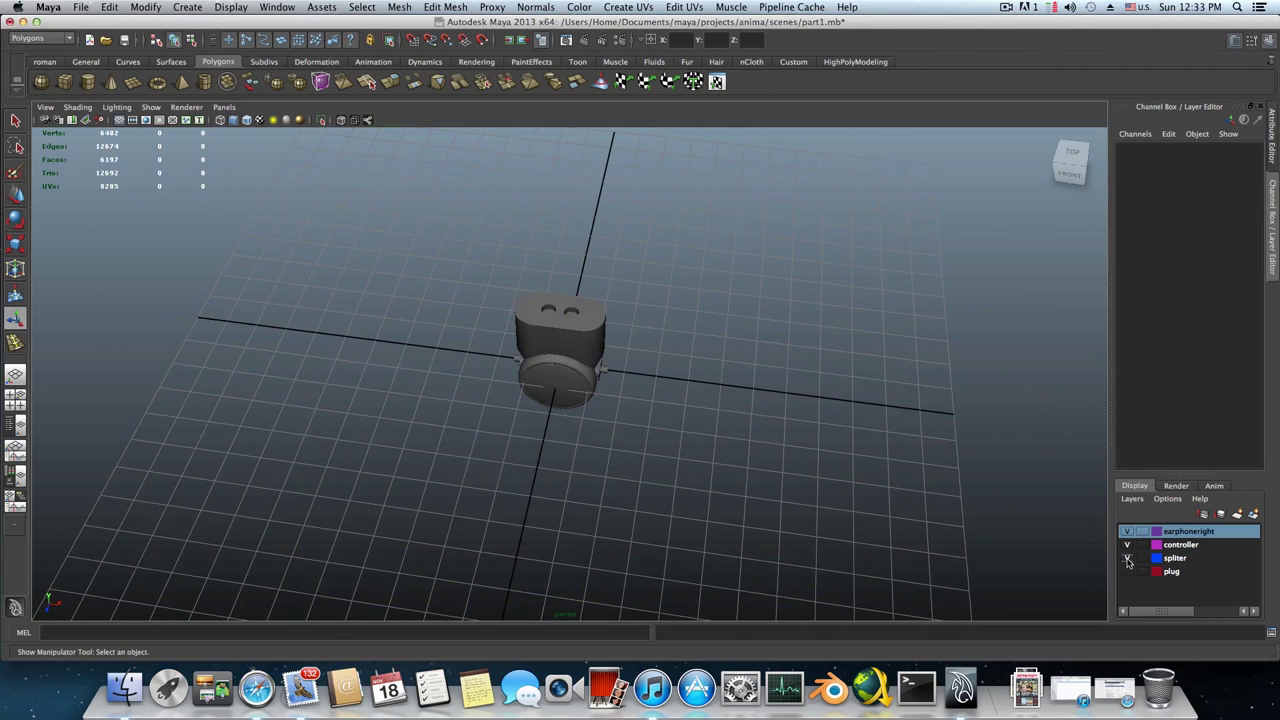
{"action": "left_click", "coordinate": [1127, 571]}
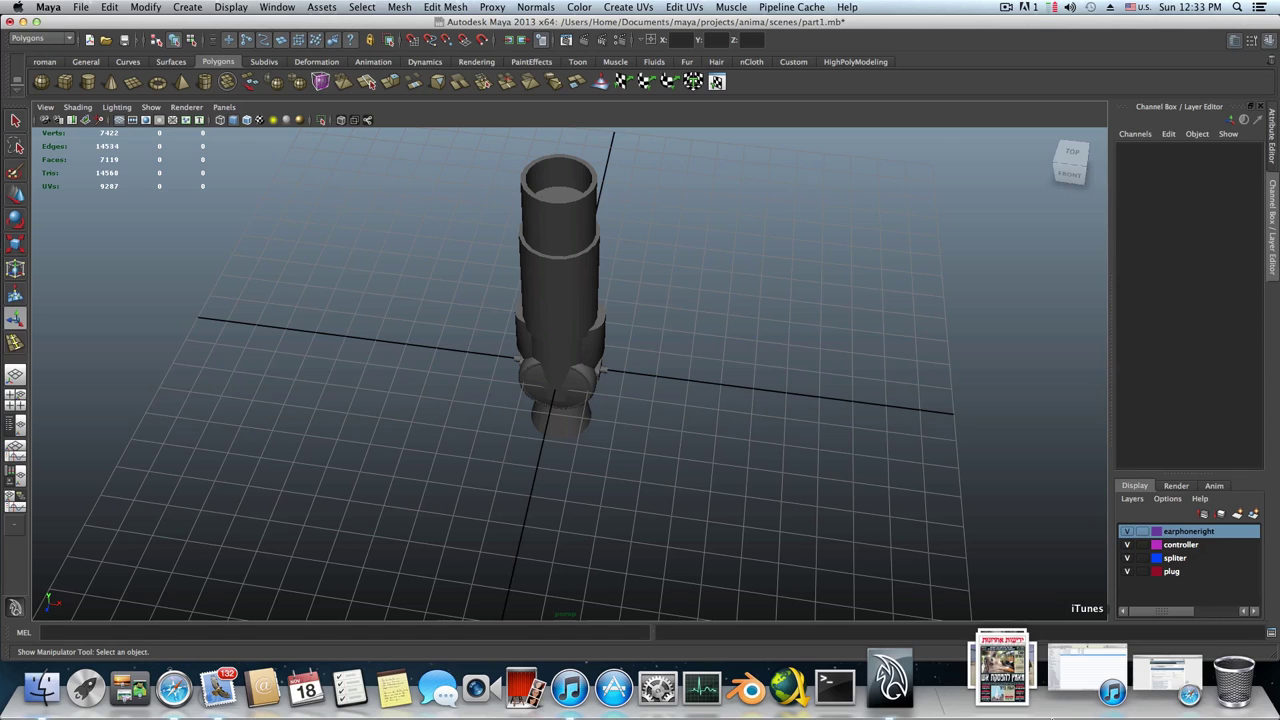
Hide the plug, spliter, controller and earphoneright layers to clear the scene
{"action": "left_click", "coordinate": [1127, 571]}
{"action": "left_click", "coordinate": [1127, 558]}
{"action": "left_click", "coordinate": [1127, 544]}
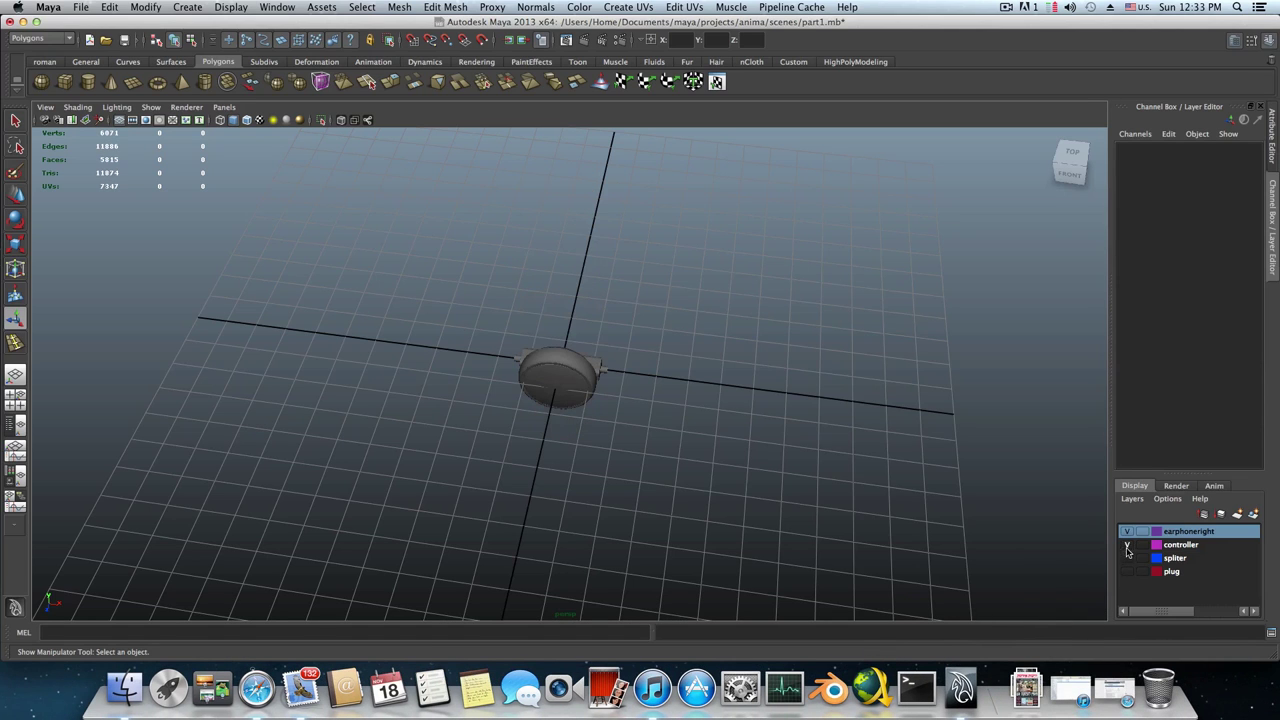
{"action": "left_click", "coordinate": [1127, 531]}
{"action": "left_click_drag", "start_coordinate": [809, 423], "coordinate": [565, 388], "text": "alt"}
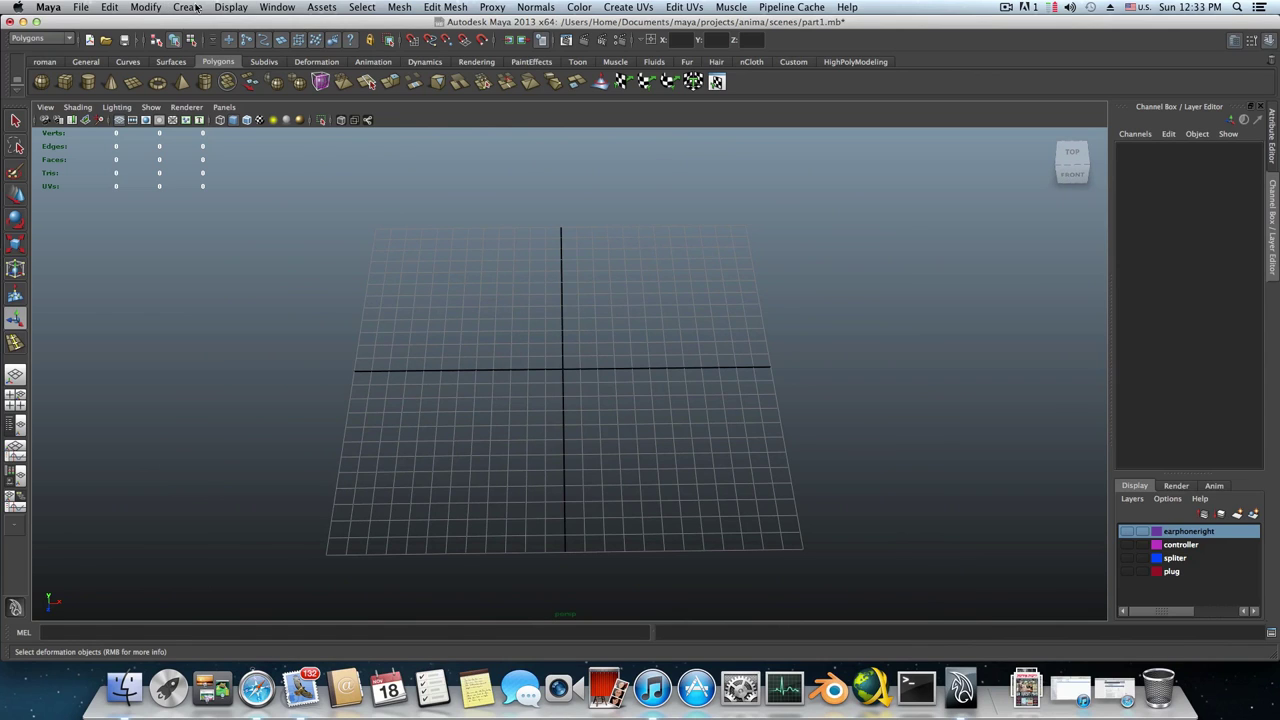
In the top view, start a CV curve with five points along the Z axis, from about 13 grid squares in front of the origin to about 1
{"action": "left_click", "coordinate": [15, 399]}
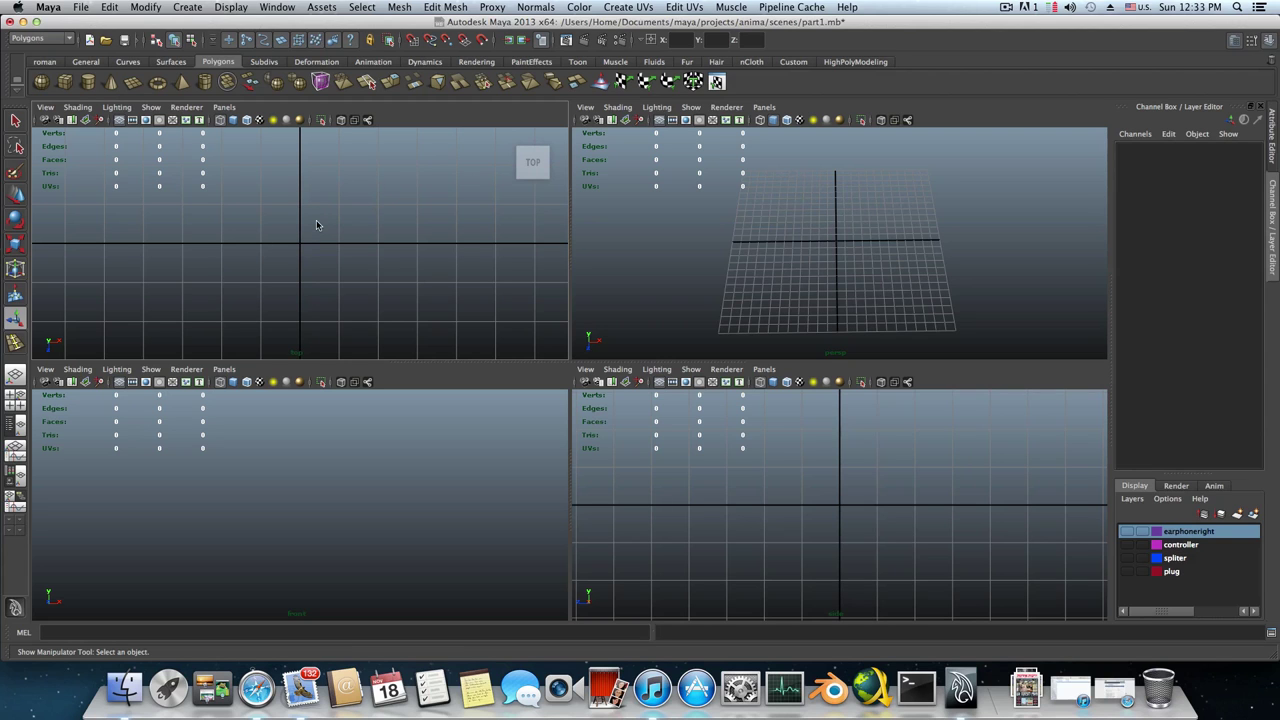
{"action": "key", "text": "space"}
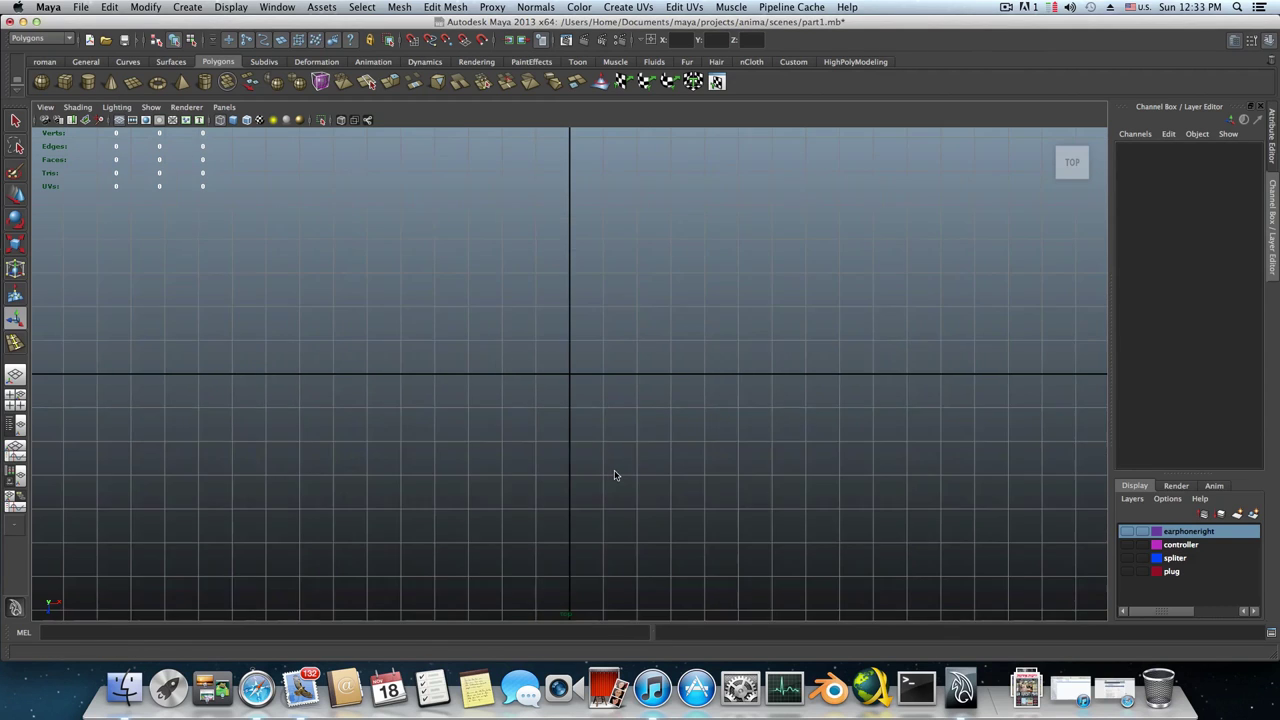
{"action": "left_click", "coordinate": [197, 9]}
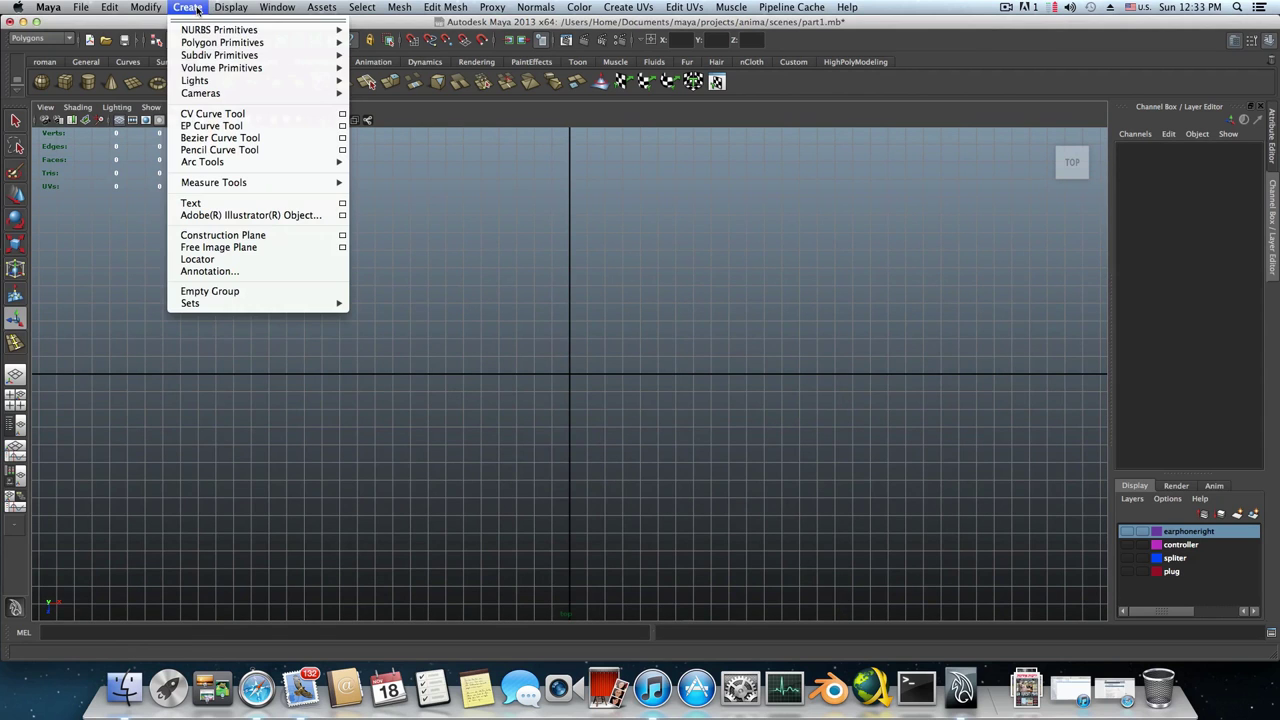
{"action": "left_click", "coordinate": [205, 115]}
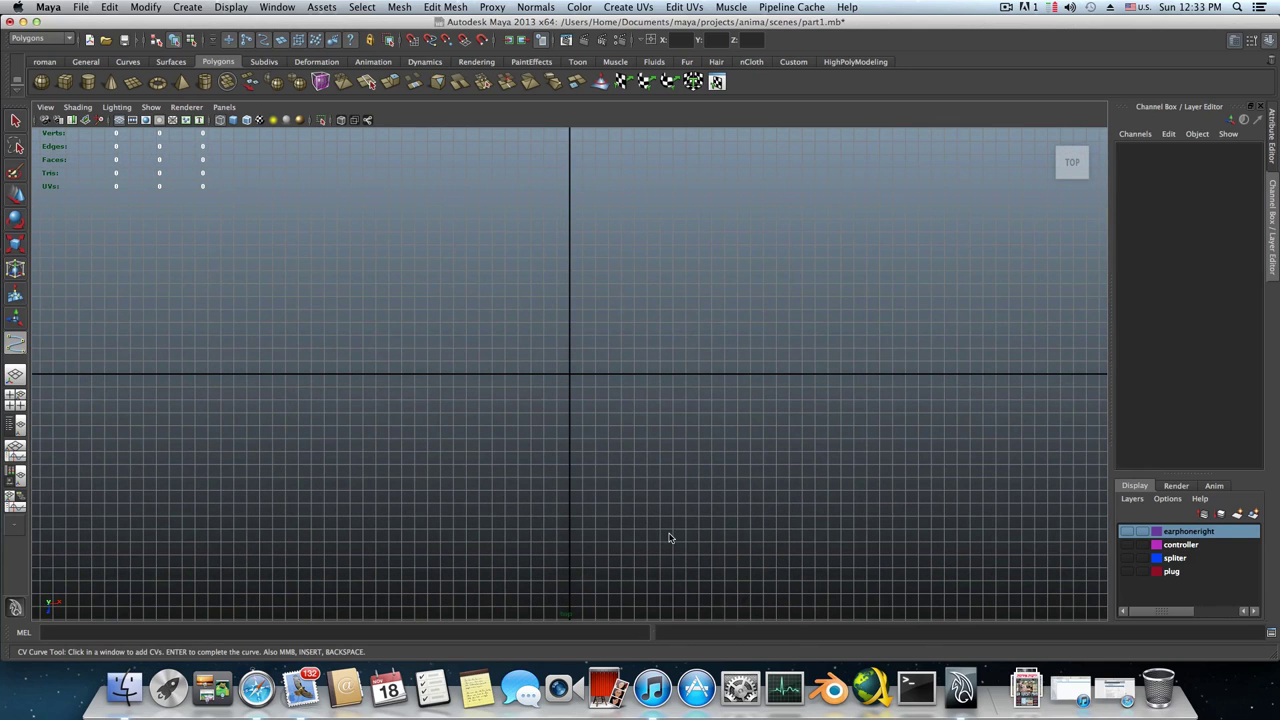
{"action": "left_click", "coordinate": [570, 543]}
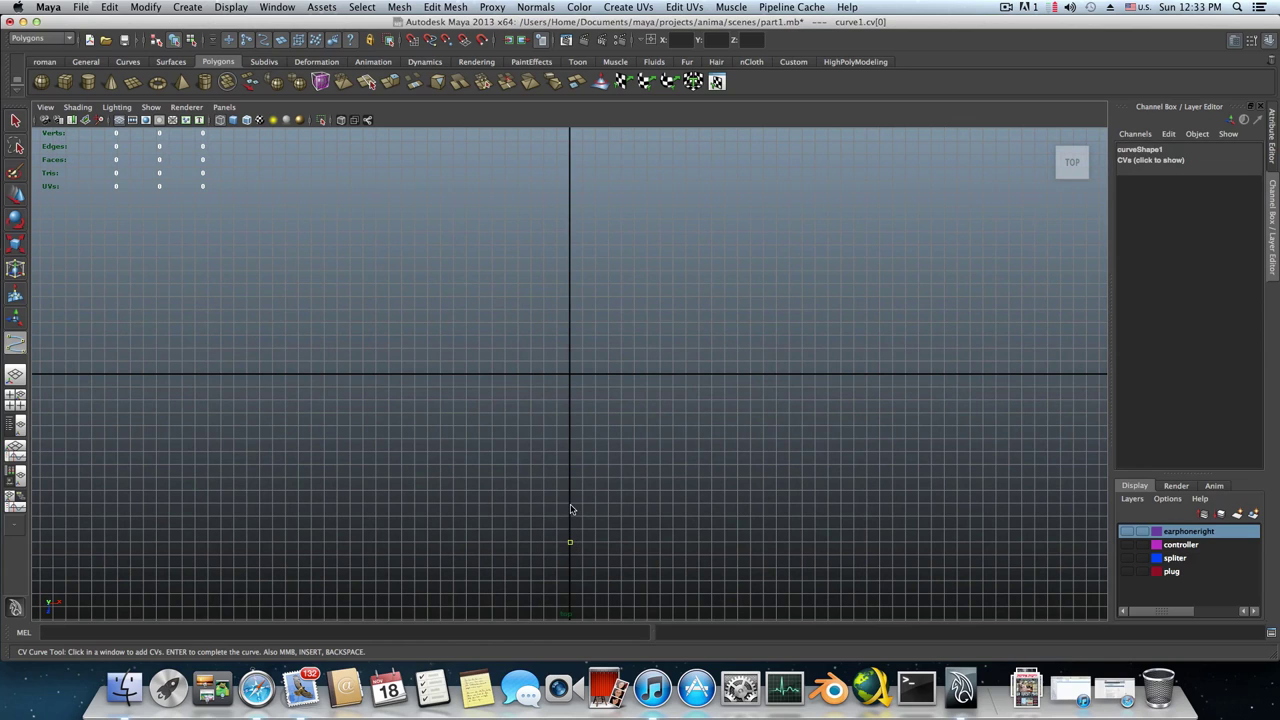
{"action": "left_click", "coordinate": [570, 502]}
{"action": "left_click", "coordinate": [570, 459]}
{"action": "left_click", "coordinate": [570, 429]}
{"action": "left_click", "coordinate": [570, 391]}
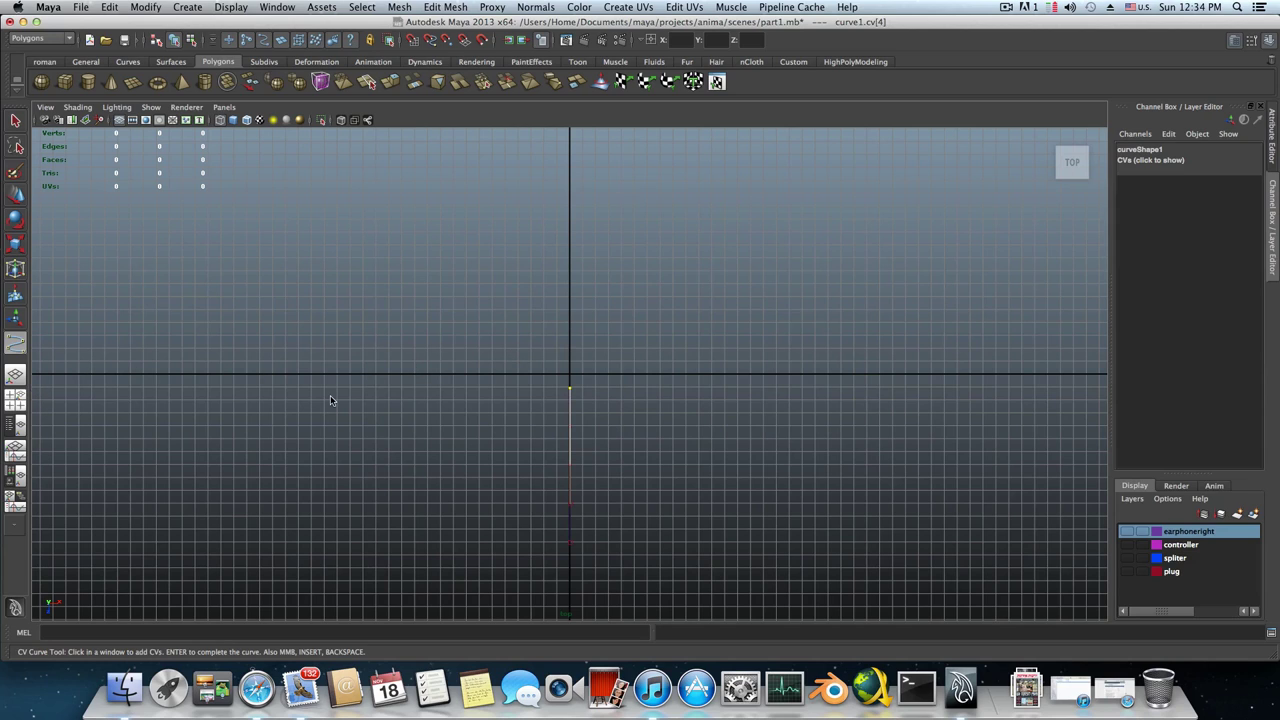
Continue the curve in the side view with one point slightly above the ground line, just before the origin, to start the upward bend
{"action": "key", "text": "space"}
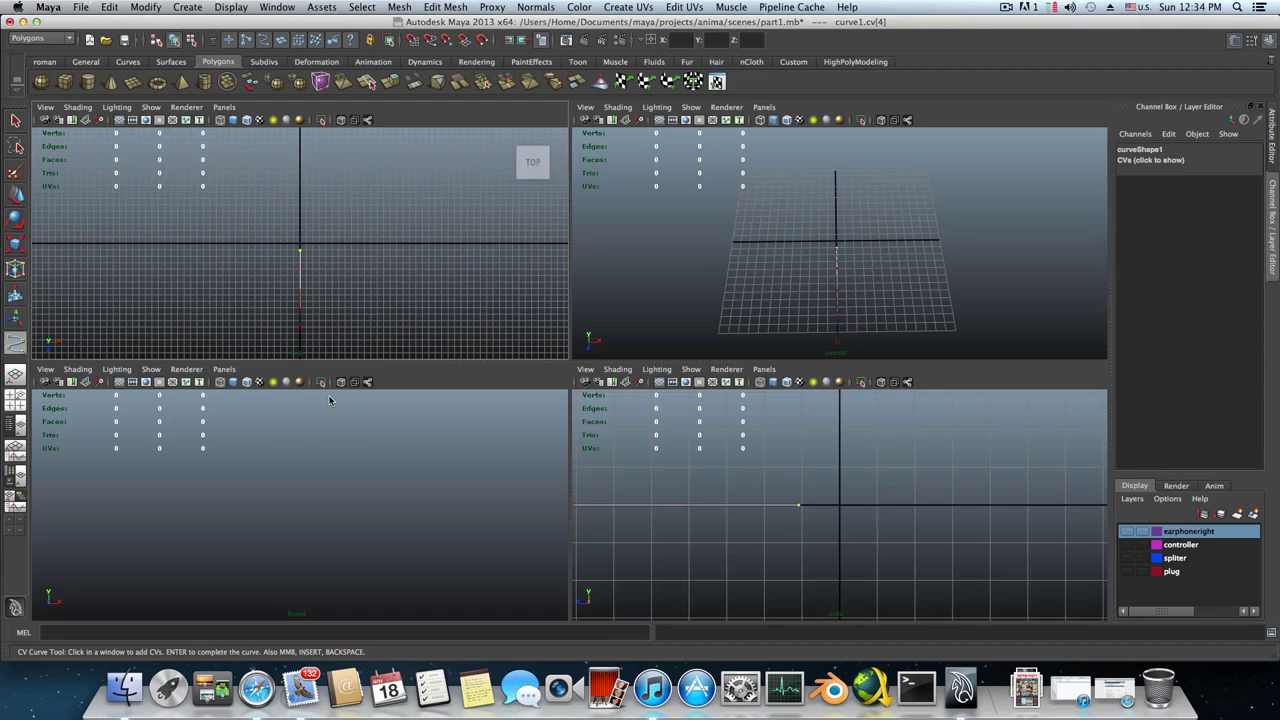
{"action": "scroll", "coordinate": [817, 545], "scroll_direction": "down", "scroll_amount": 5}
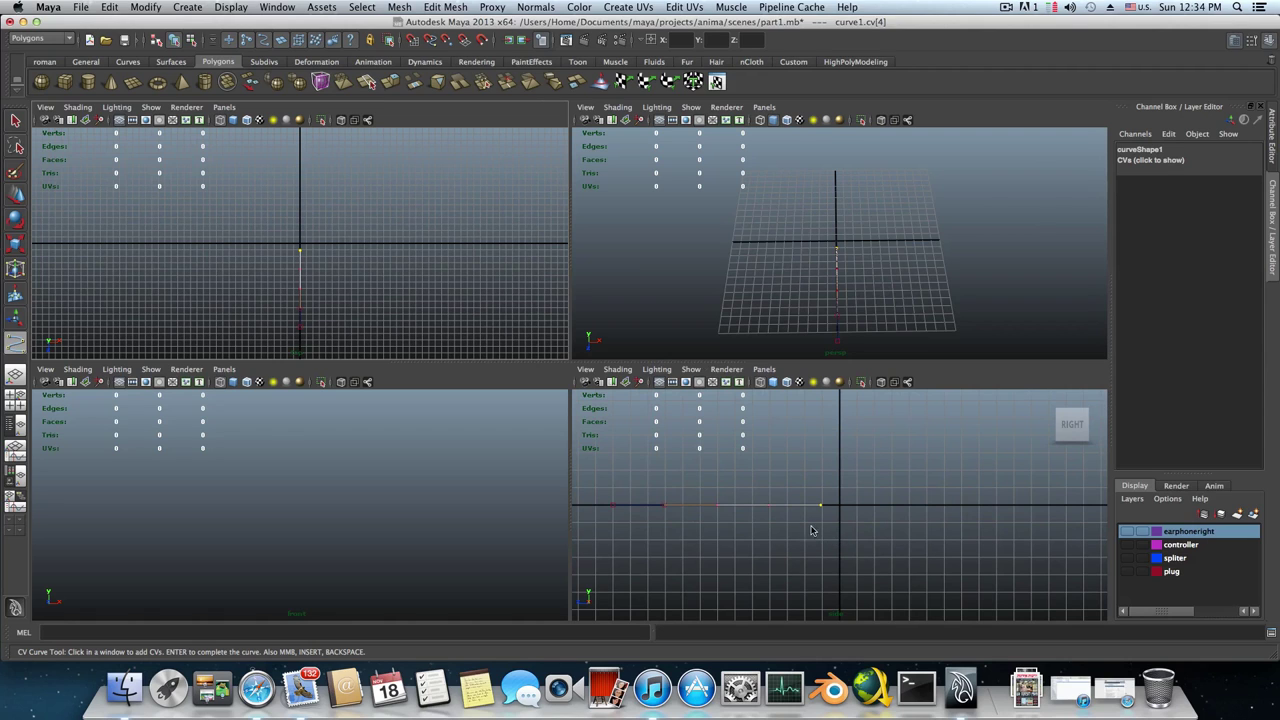
{"action": "key", "text": "space"}
{"action": "scroll", "coordinate": [657, 496], "scroll_direction": "up", "scroll_amount": 2}
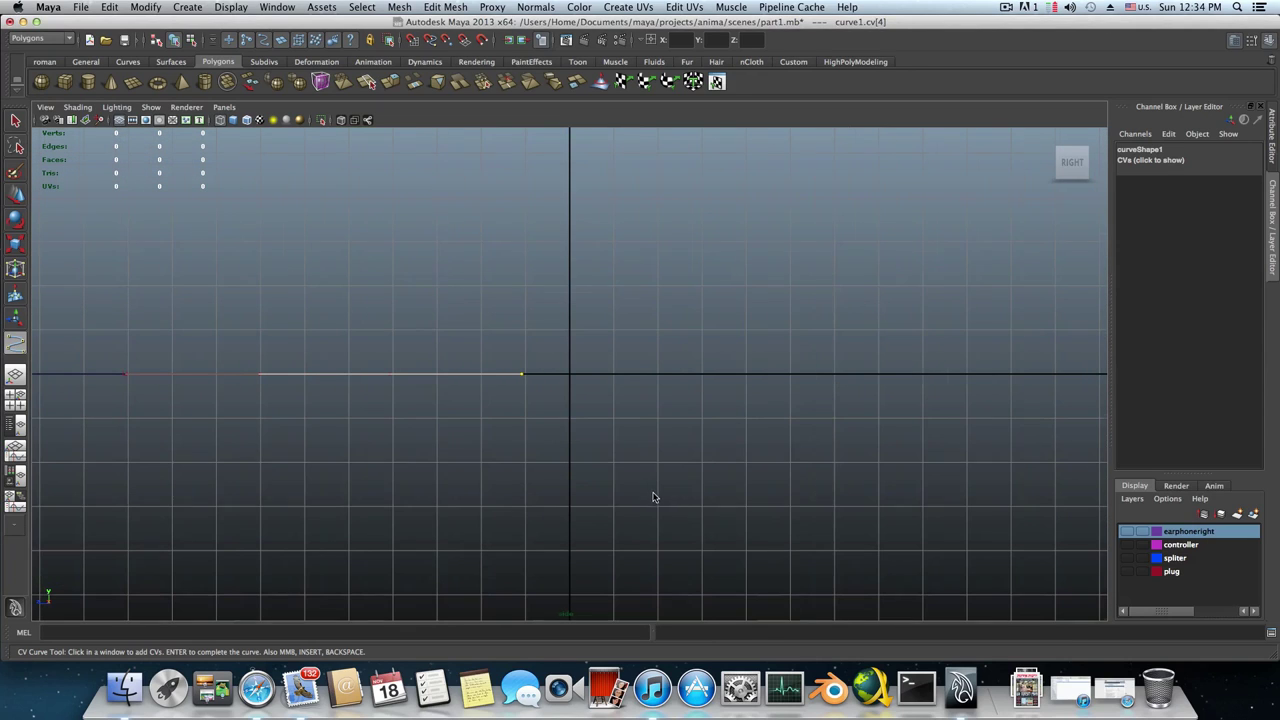
{"action": "left_click", "coordinate": [555, 360]}
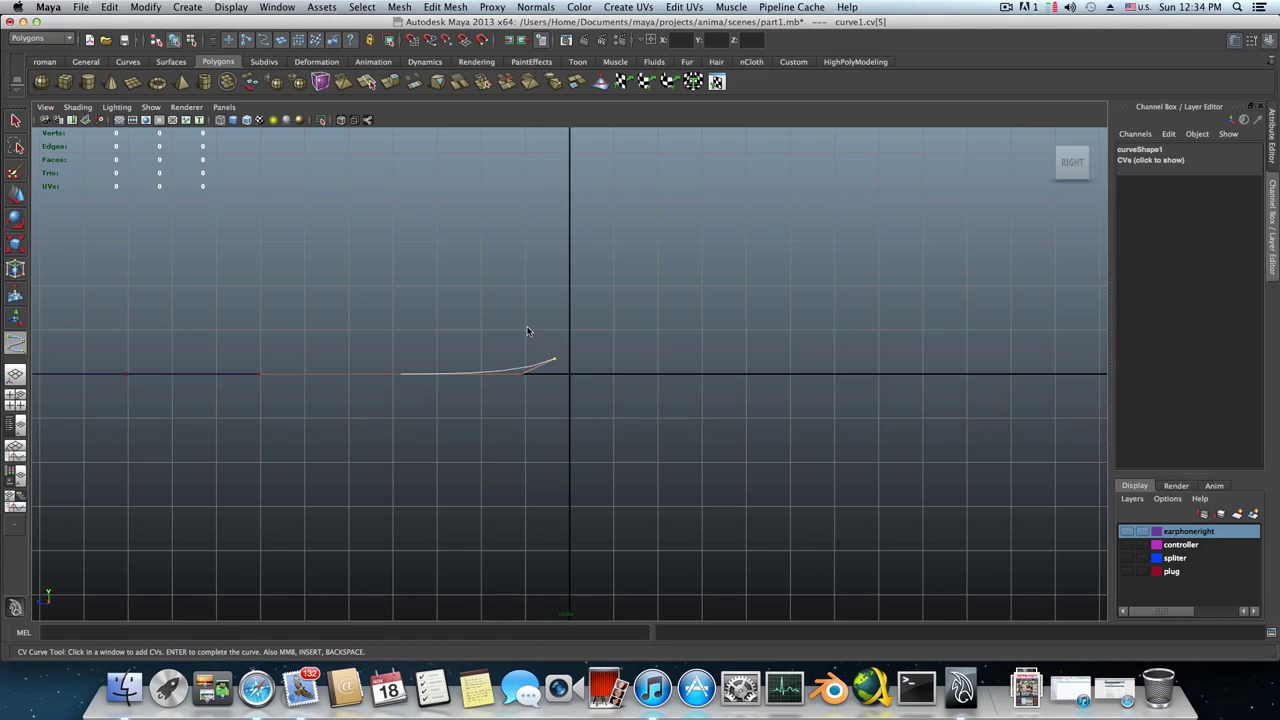
Add six evenly spaced points up the vertical axis, from about 2 to about 17 grid squares high, and finish the curve
{"action": "scroll", "coordinate": [489, 398], "scroll_direction": "down", "scroll_amount": 2}
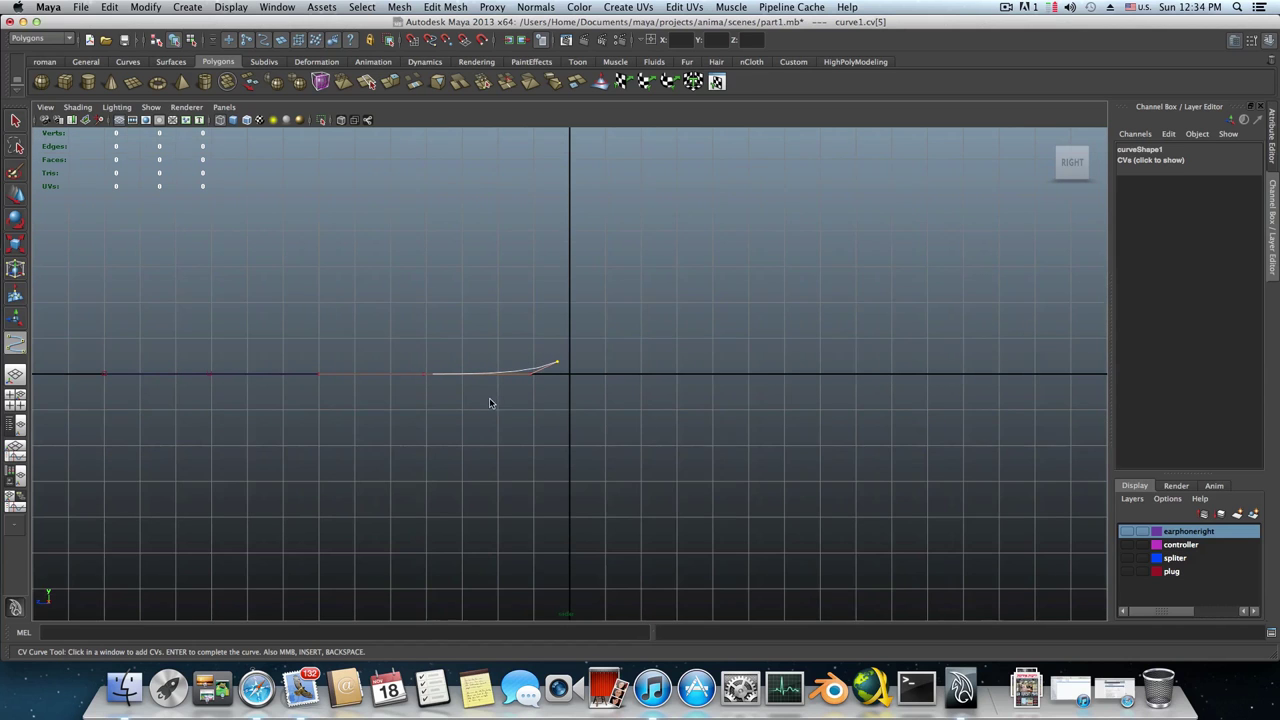
{"action": "scroll", "coordinate": [556, 343], "scroll_direction": "down", "scroll_amount": 2}
{"action": "middle_click_drag", "start_coordinate": [556, 358], "coordinate": [562, 499], "text": "alt"}
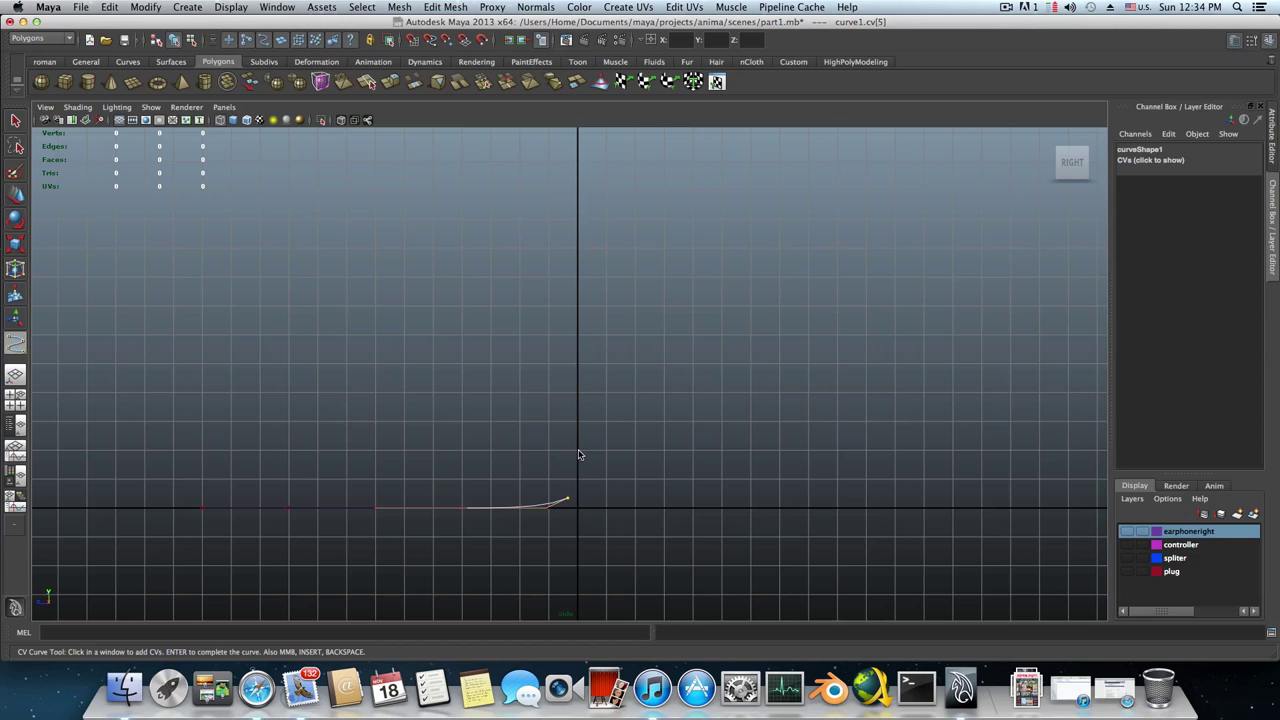
{"action": "left_click", "coordinate": [578, 455]}
{"action": "left_click", "coordinate": [577, 368]}
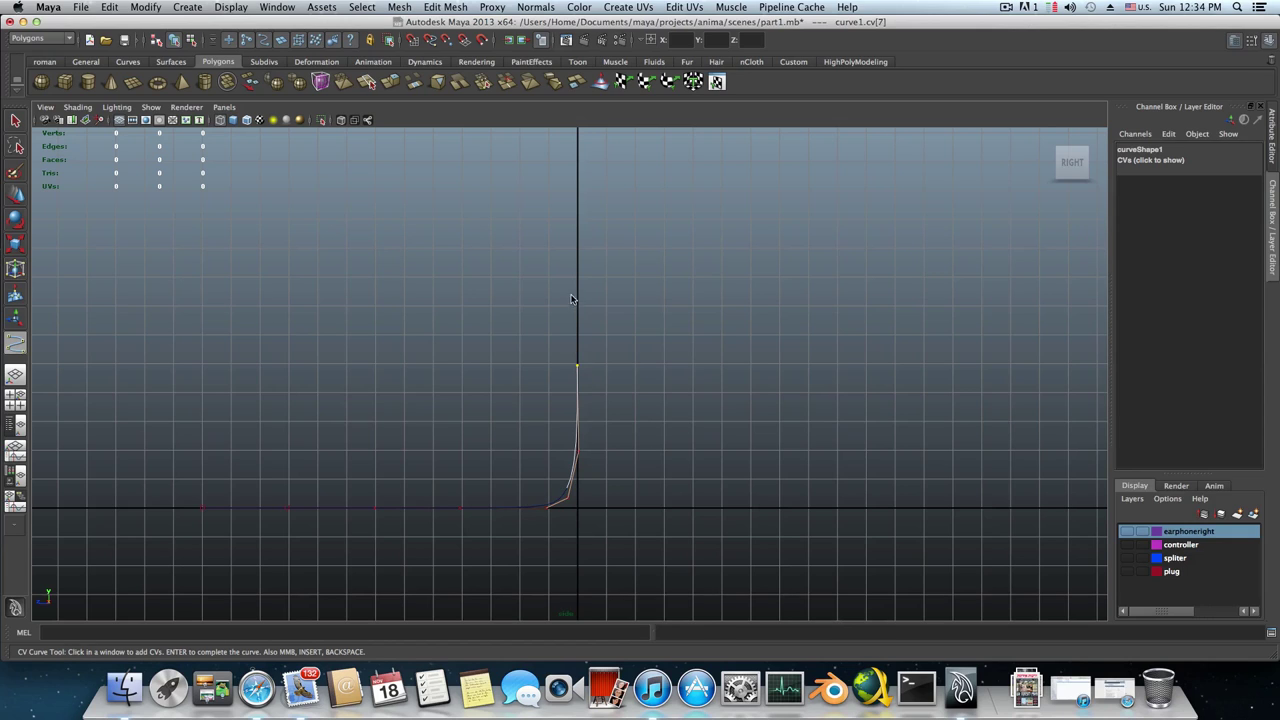
{"action": "left_click", "coordinate": [577, 280]}
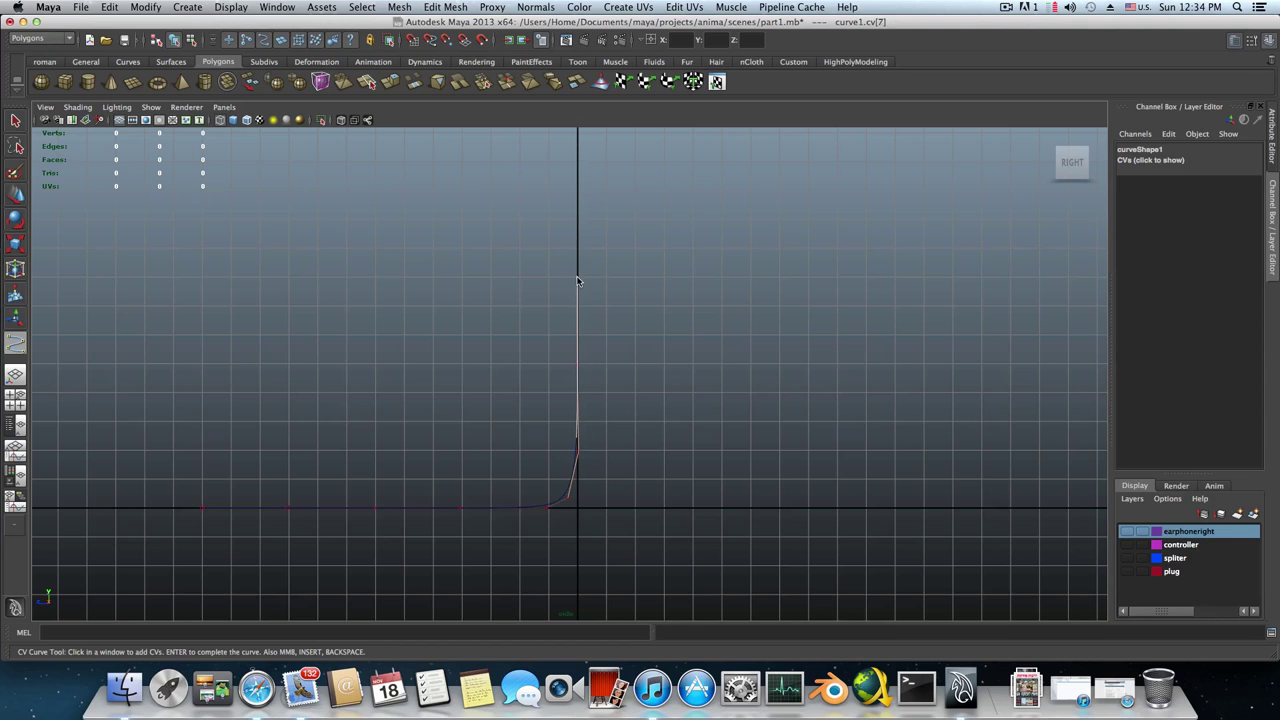
{"action": "left_click", "coordinate": [579, 191]}
{"action": "middle_click_drag", "start_coordinate": [578, 259], "coordinate": [561, 385], "text": "alt"}
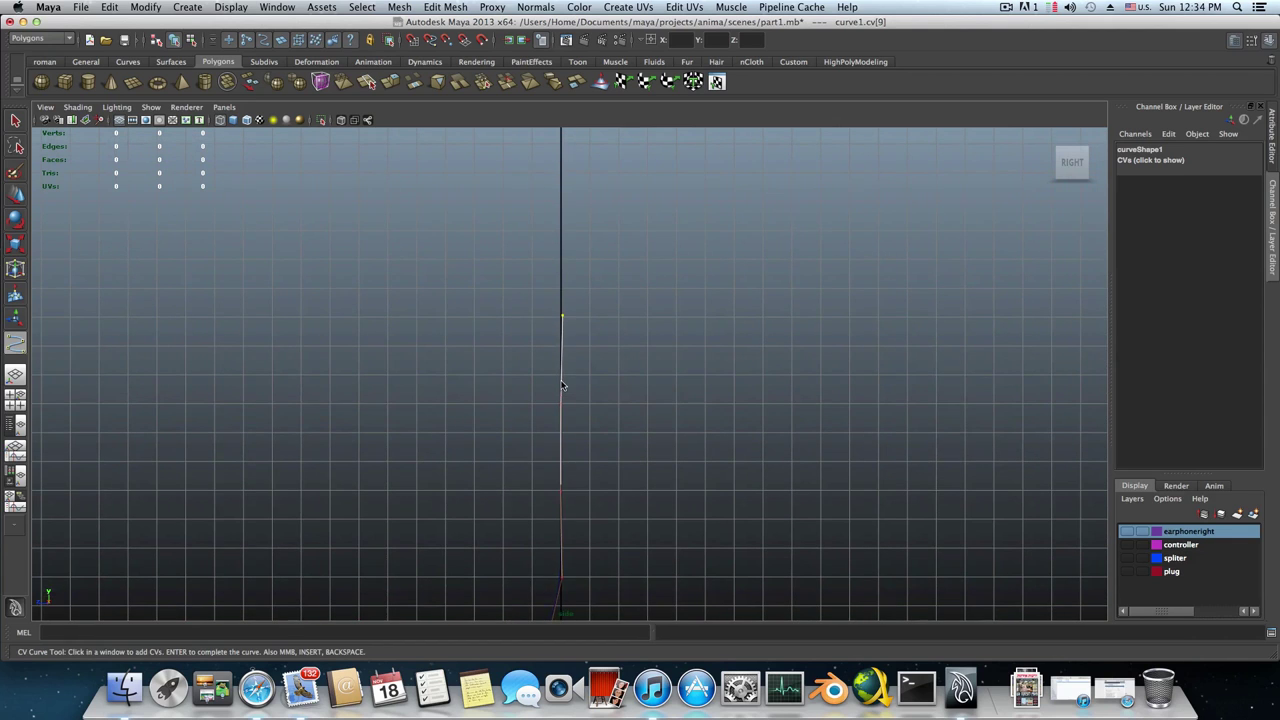
{"action": "left_click", "coordinate": [561, 233]}
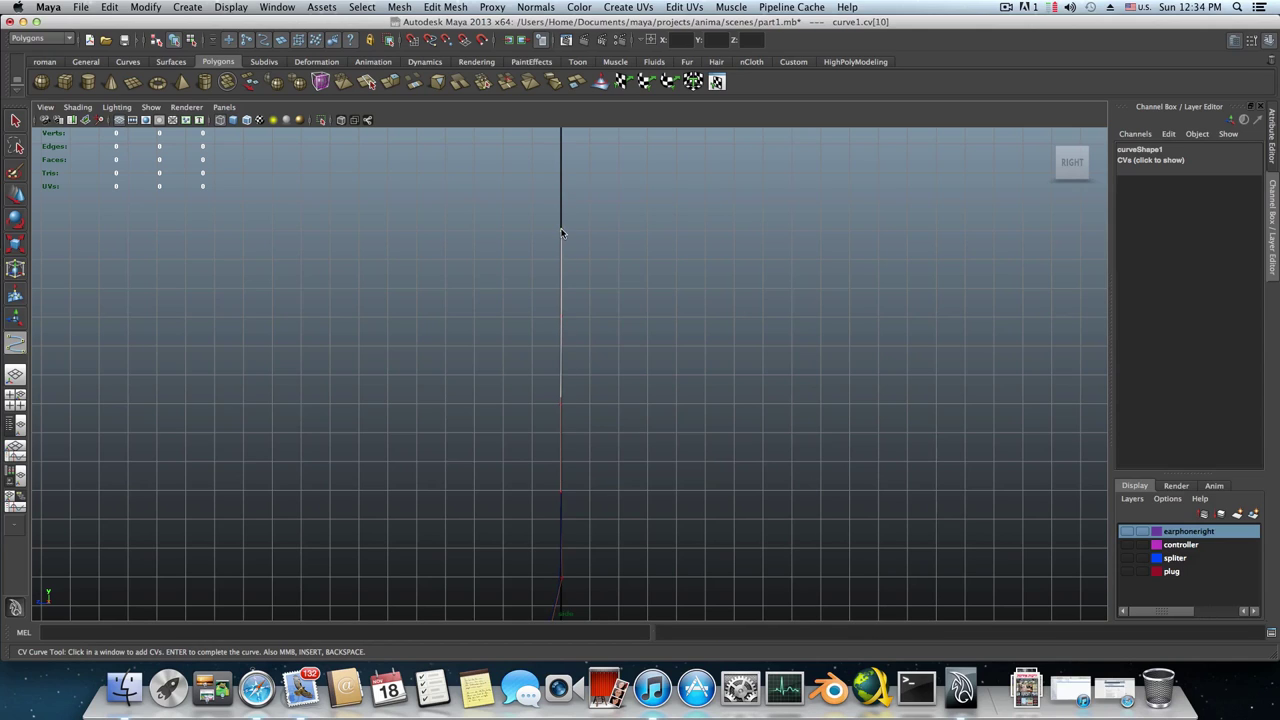
{"action": "left_click", "coordinate": [561, 146]}
{"action": "right_click_drag", "start_coordinate": [556, 256], "coordinate": [560, 414], "text": "alt"}
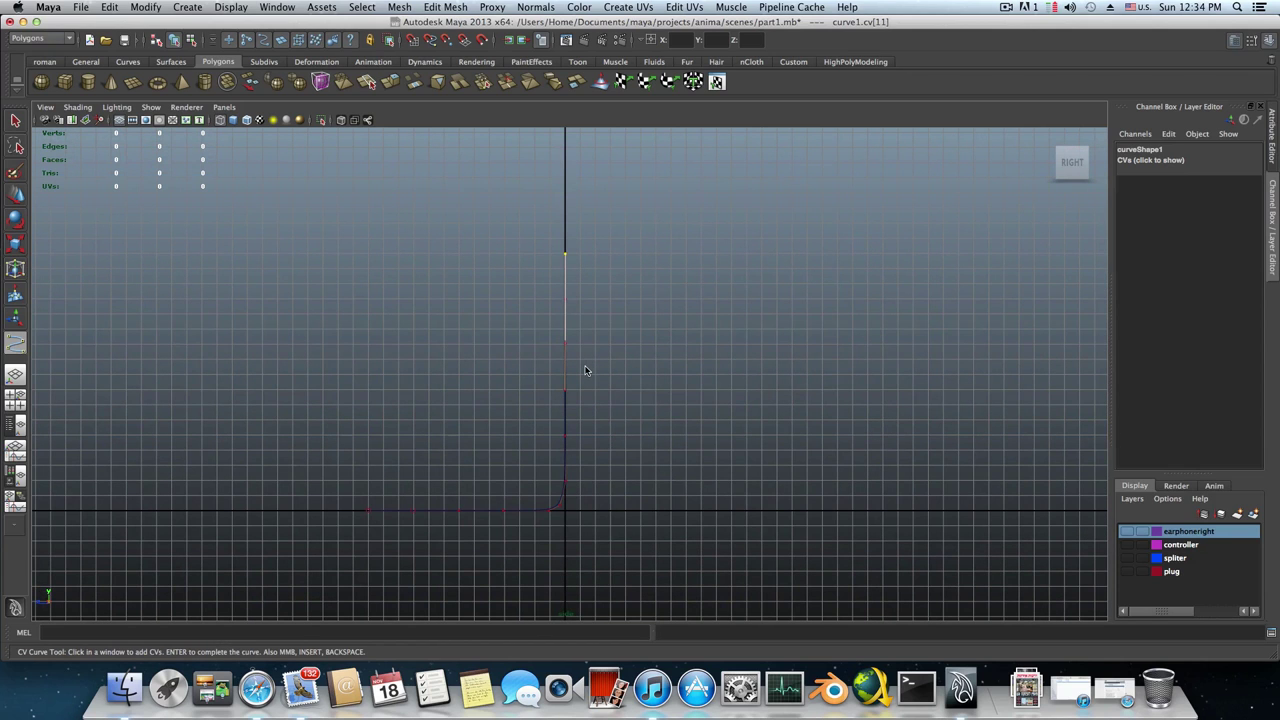
{"action": "key", "text": "t"}
Examine the finished L-shaped curve in the perspective view from the side, the front and a corner angle
{"action": "key", "text": "space"}
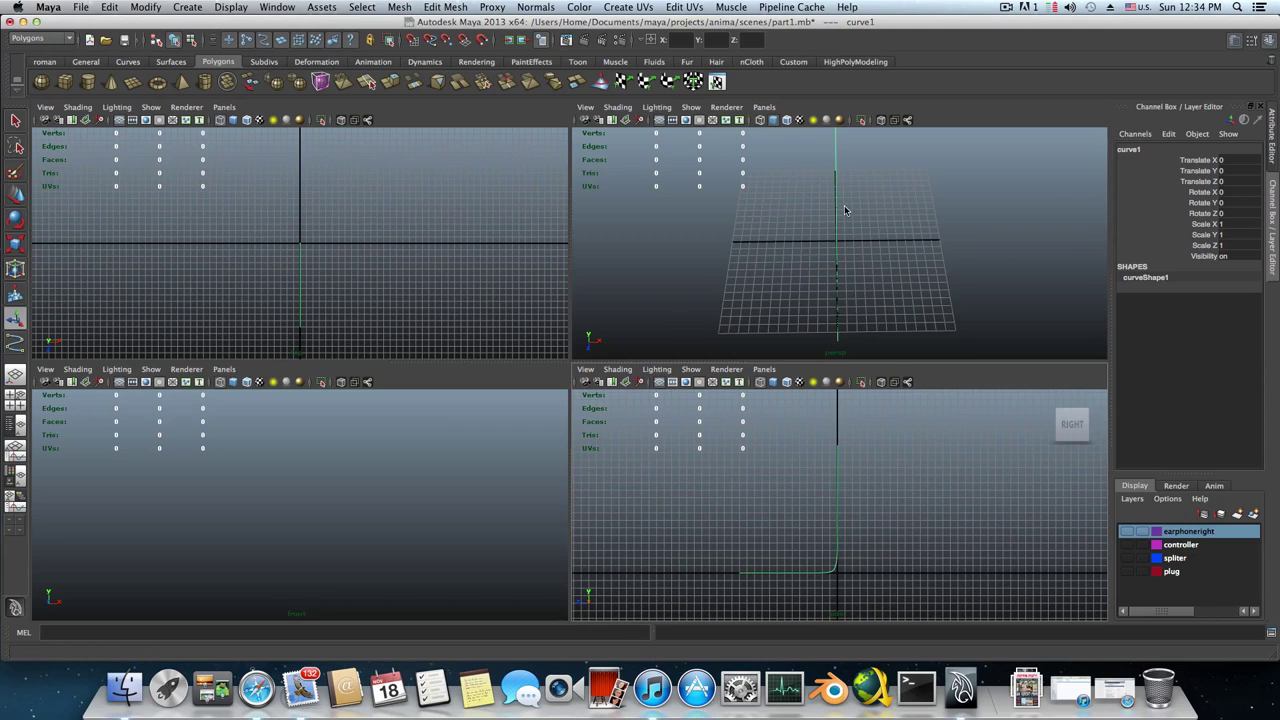
{"action": "key", "text": "space"}
{"action": "left_click_drag", "start_coordinate": [845, 210], "coordinate": [645, 412], "text": "alt"}
{"action": "middle_click_drag", "start_coordinate": [645, 412], "coordinate": [705, 486], "text": "alt"}
{"action": "right_click_drag", "start_coordinate": [737, 483], "coordinate": [544, 457], "text": "alt"}
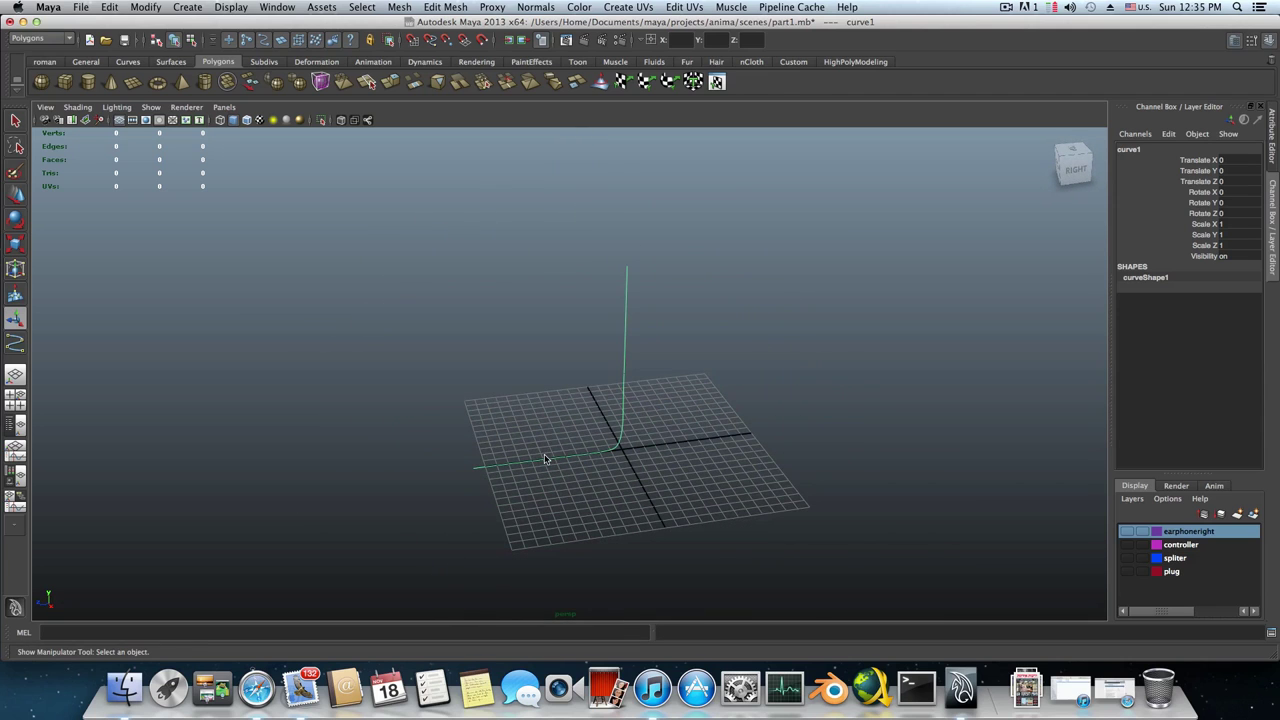
{"action": "left_click_drag", "start_coordinate": [536, 486], "coordinate": [696, 464], "text": "alt"}
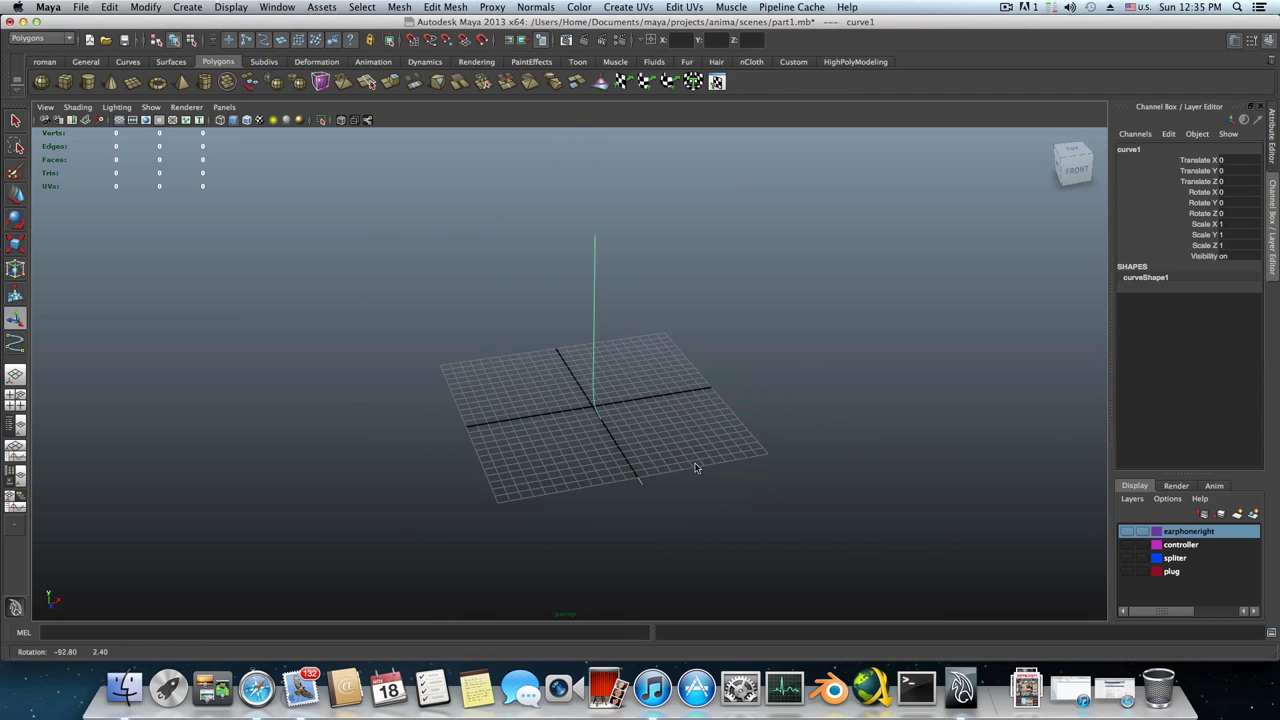
{"action": "left_click_drag", "start_coordinate": [561, 440], "coordinate": [542, 500], "text": "alt"}
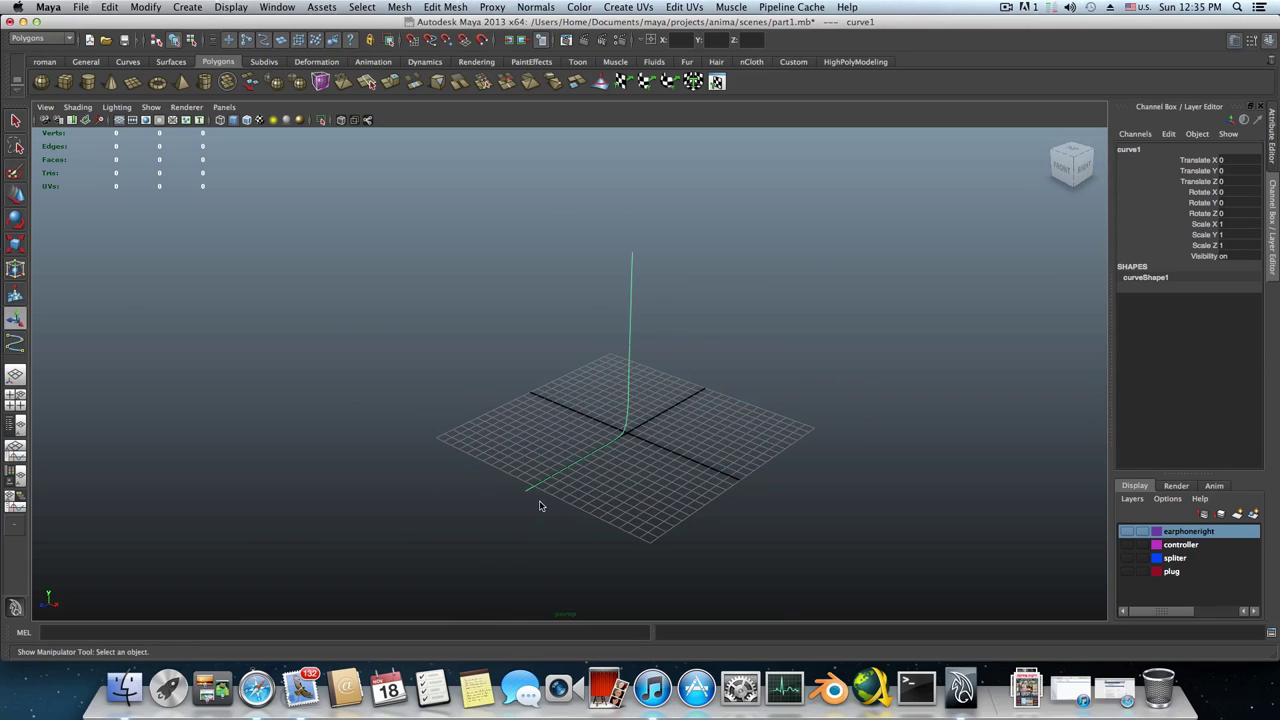
Duplicate the L-shaped curve and move the copy to about 28.3 along the X axis
{"action": "key", "text": "ctrl+d"}
{"action": "left_click", "coordinate": [16, 195]}
{"action": "left_click_drag", "start_coordinate": [697, 465], "coordinate": [1022, 597]}
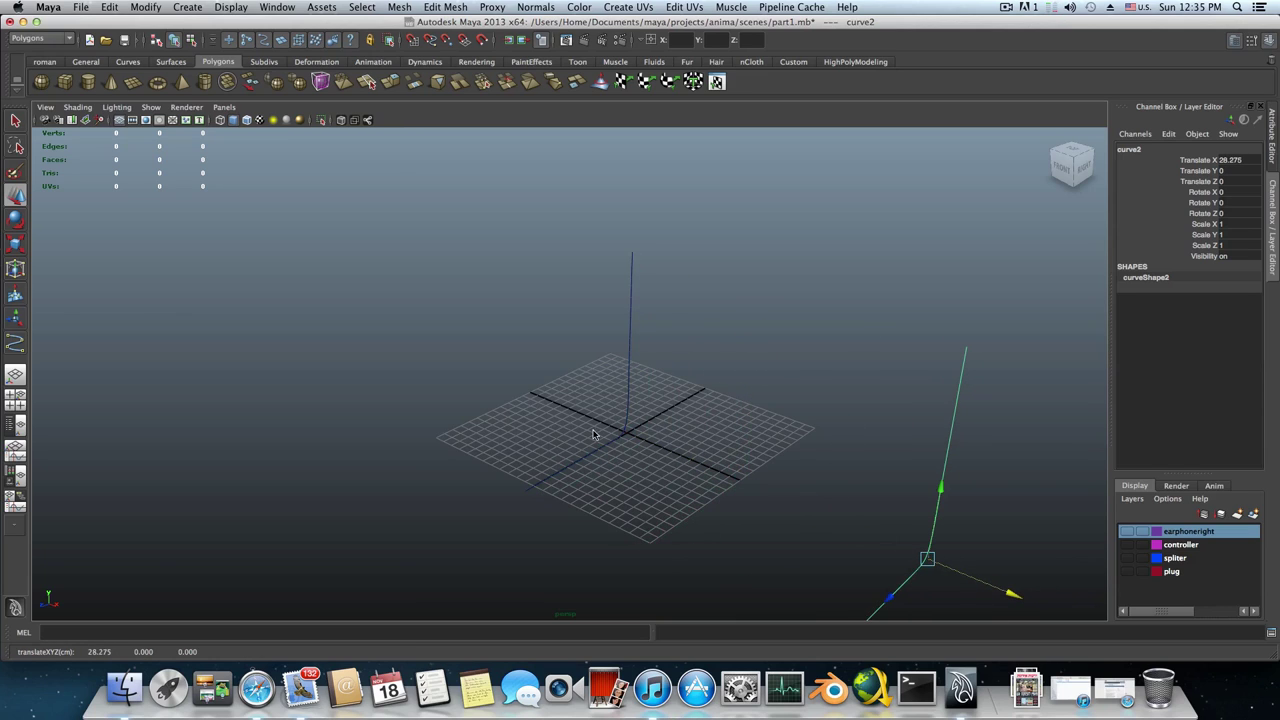
Move the original curve to about -30.1 along X and shift the duplicate to about 28.7
{"action": "left_click", "coordinate": [626, 390]}
{"action": "left_click", "coordinate": [631, 386]}
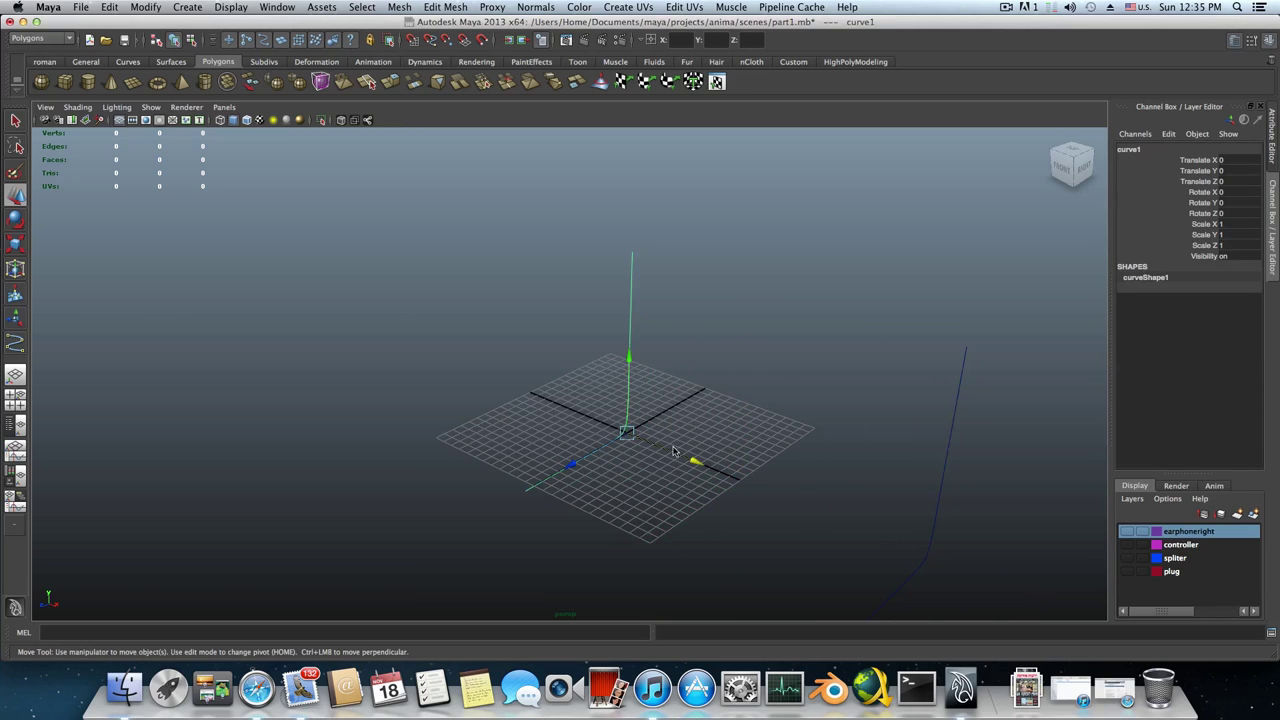
{"action": "left_click_drag", "start_coordinate": [704, 468], "coordinate": [476, 492]}
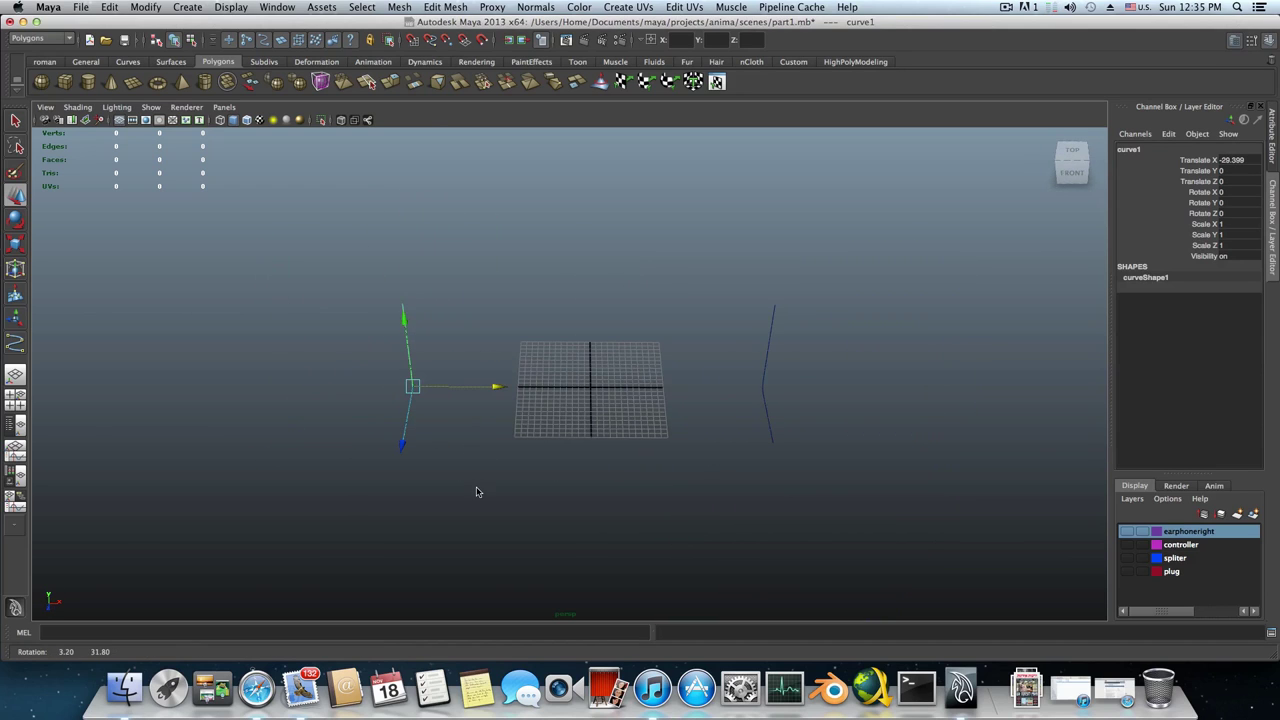
{"action": "left_click_drag", "start_coordinate": [499, 389], "coordinate": [494, 388]}
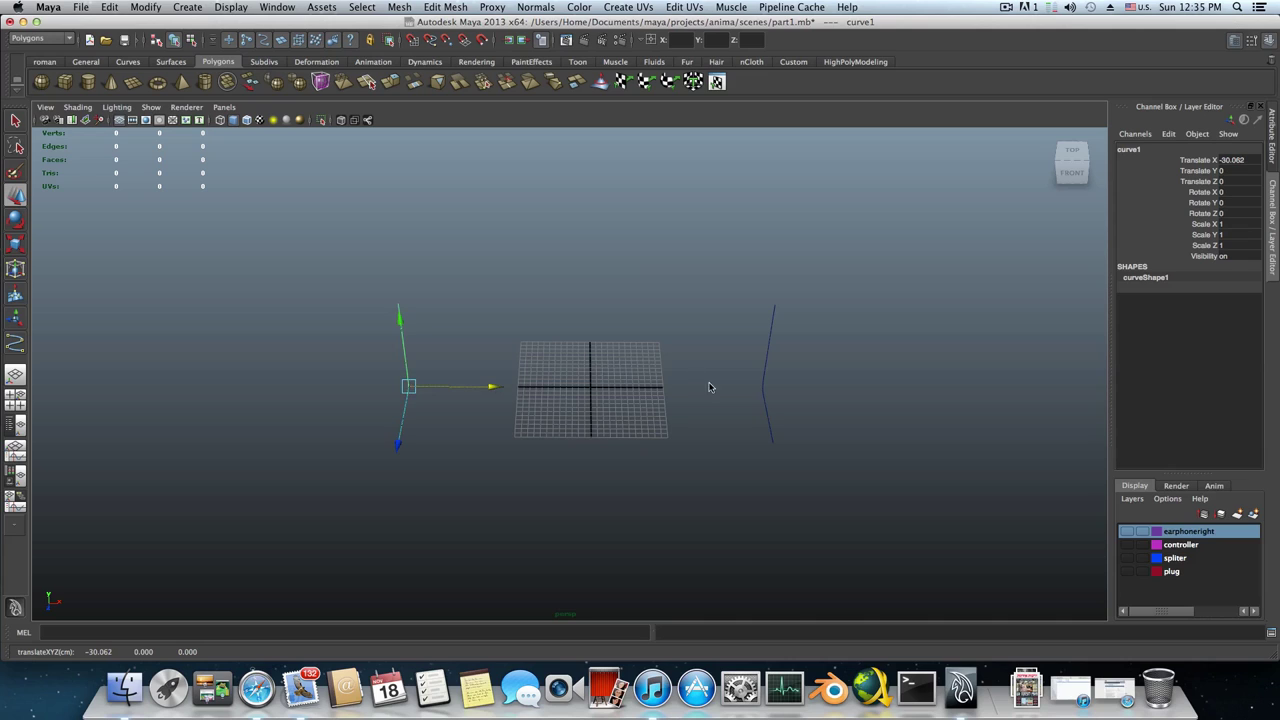
{"action": "left_click", "coordinate": [761, 404]}
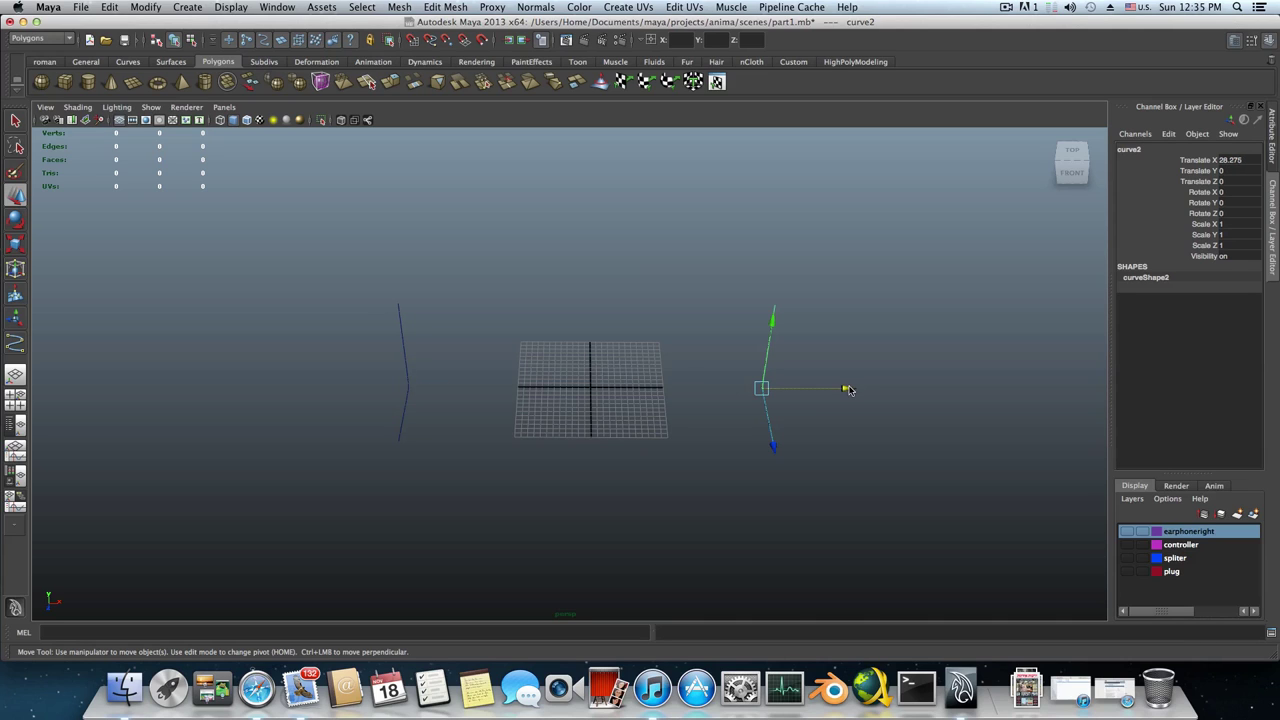
{"action": "left_click_drag", "start_coordinate": [846, 389], "coordinate": [574, 454]}
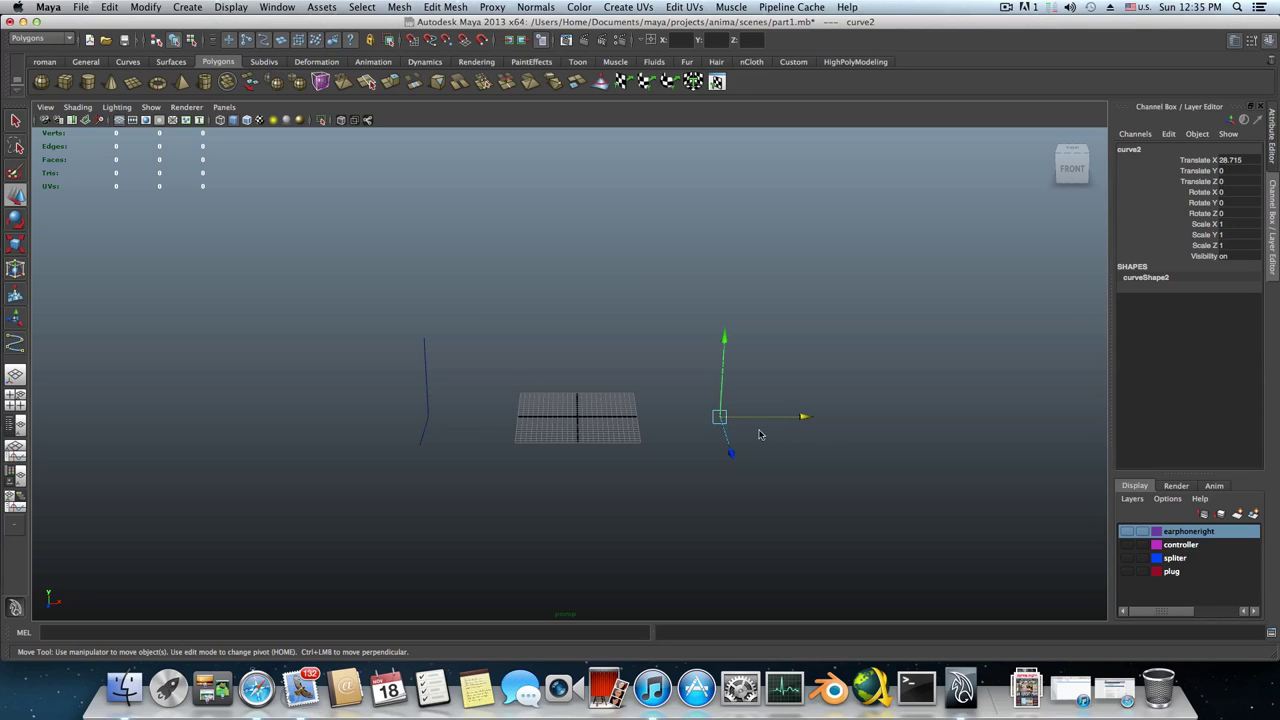
Loft a NURBS surface between the two curves and move it back to about -7.6 along Z
{"action": "left_click", "coordinate": [428, 366], "text": "shift"}
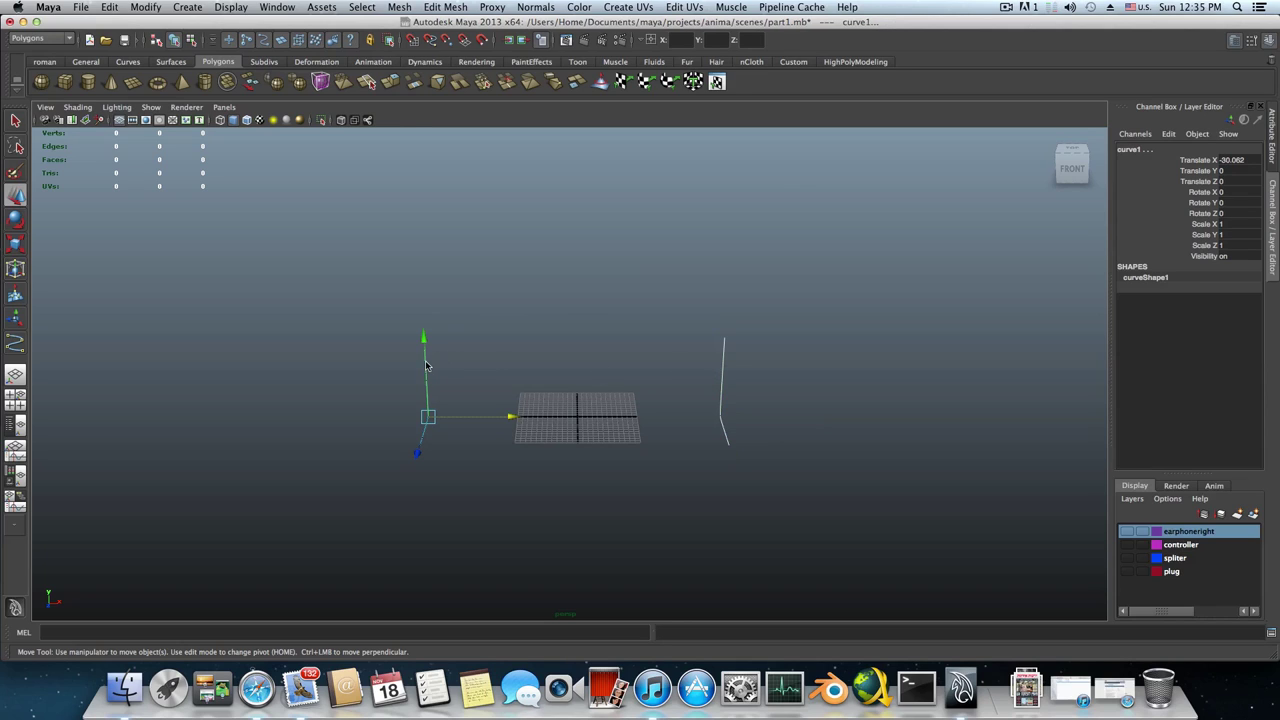
{"action": "left_click", "coordinate": [34, 40]}
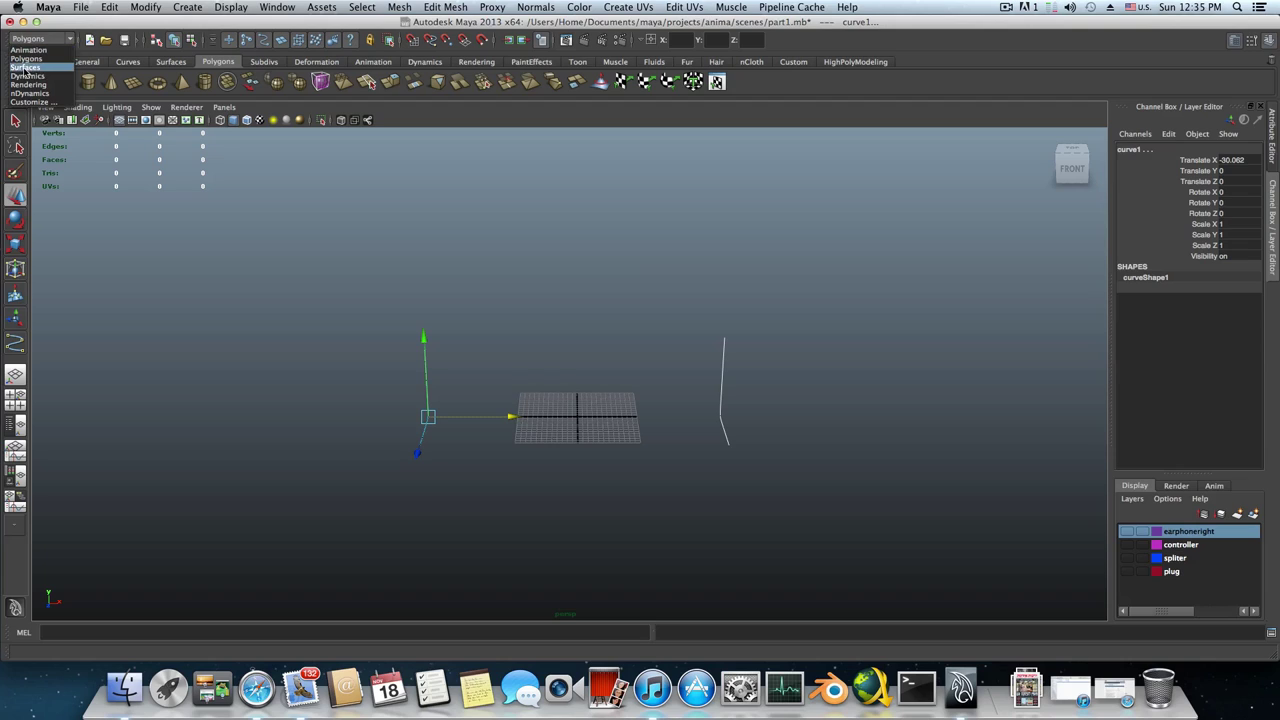
{"action": "left_click", "coordinate": [26, 67]}
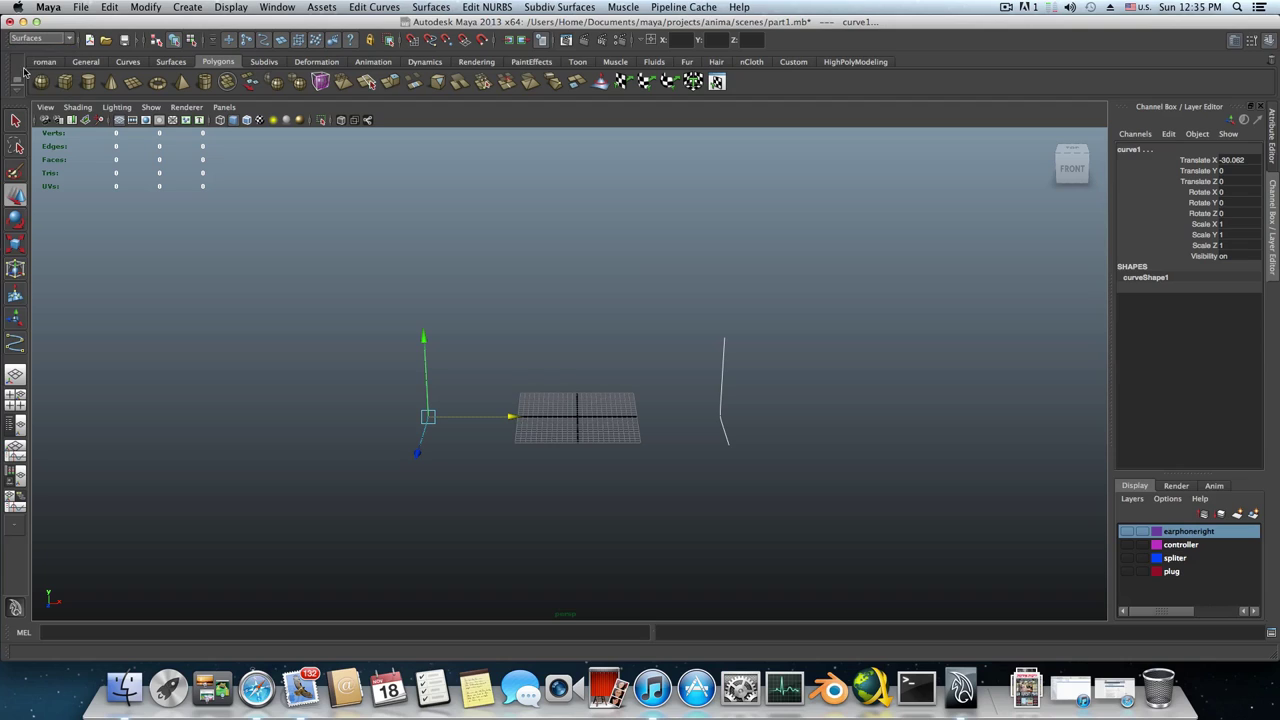
{"action": "left_click", "coordinate": [432, 8]}
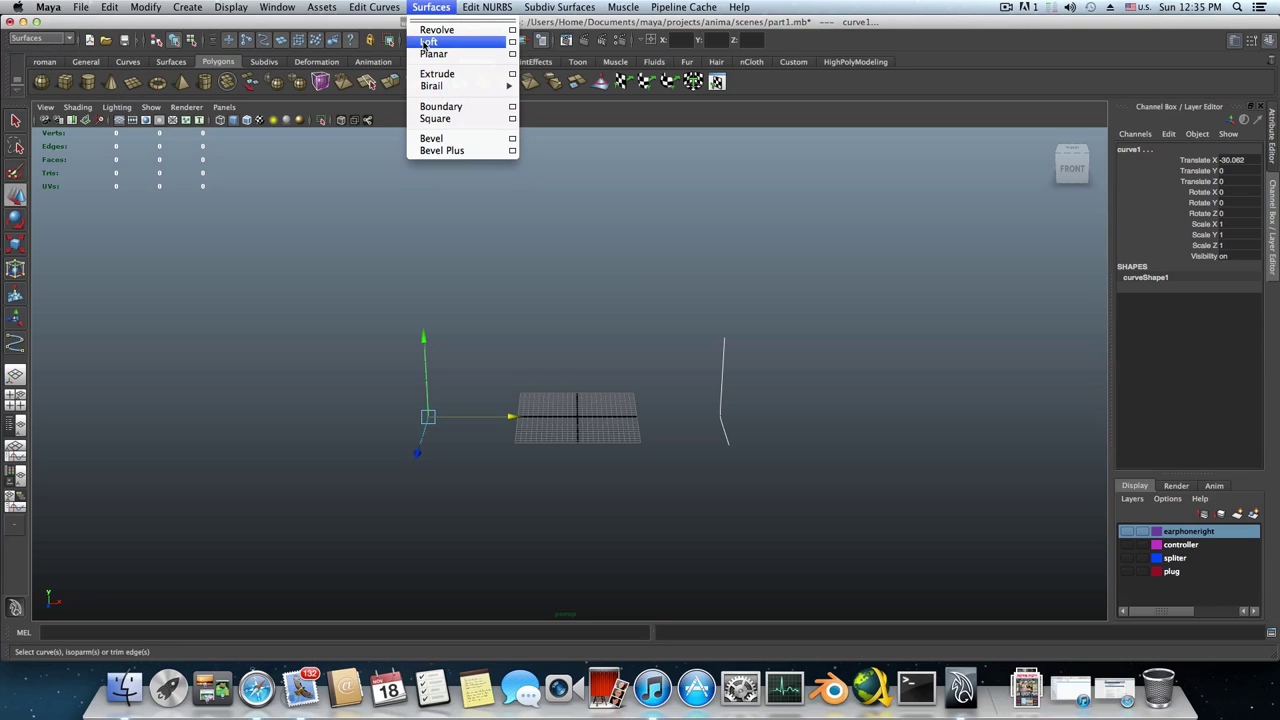
{"action": "left_click", "coordinate": [434, 42]}
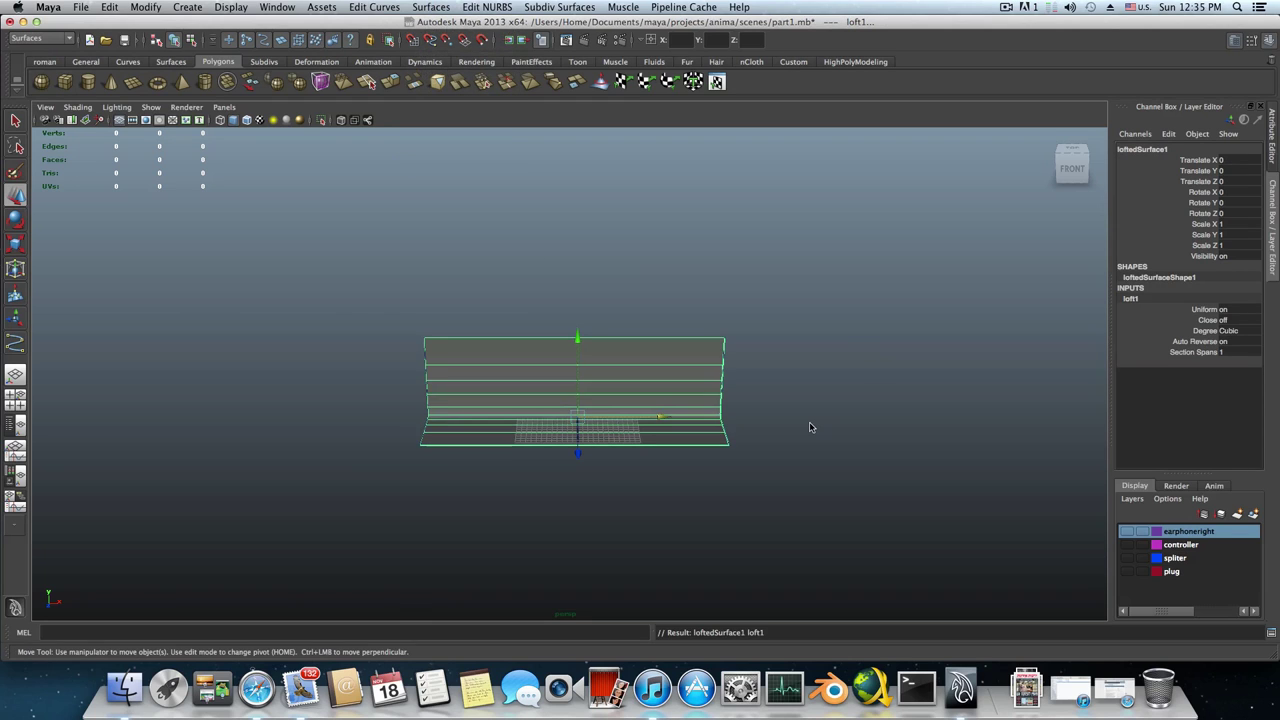
{"action": "left_click_drag", "start_coordinate": [766, 428], "coordinate": [543, 430], "text": "alt"}
{"action": "right_click_drag", "start_coordinate": [544, 434], "coordinate": [763, 477], "text": "alt"}
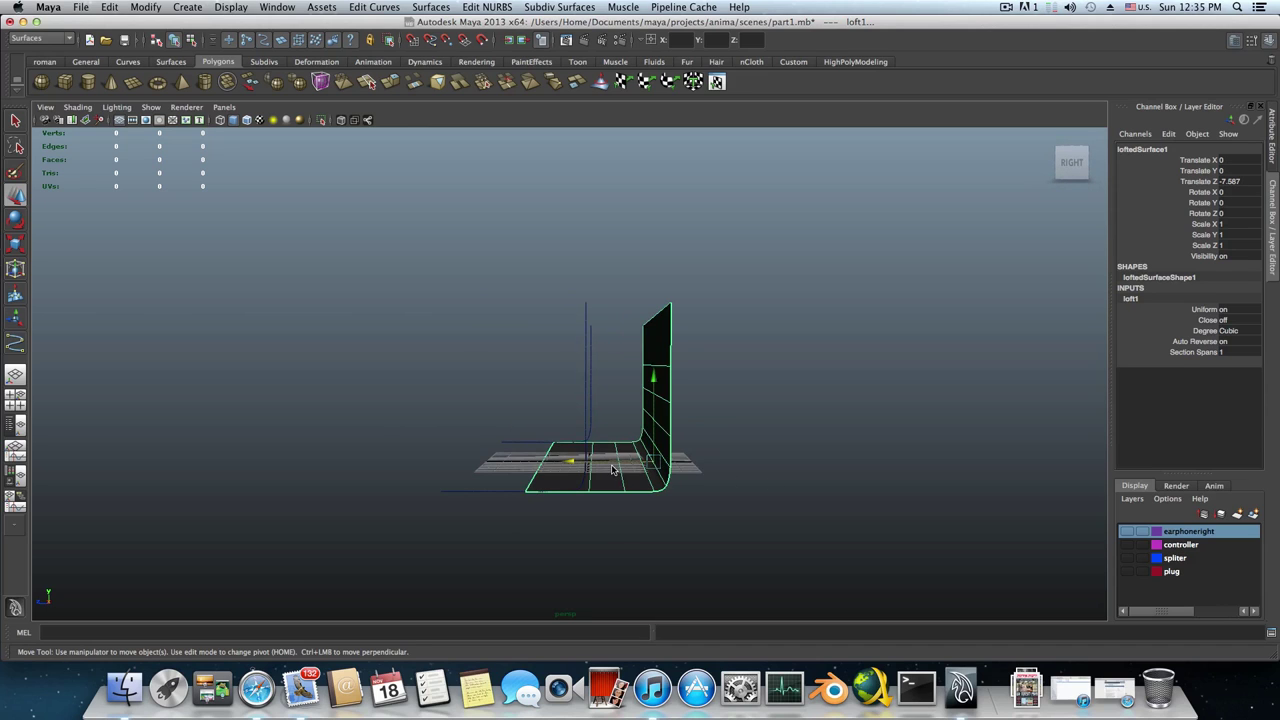
Extend the floor of the lofted surface by moving its front row of control vertices forward to about 59 along Z
{"action": "left_click_drag", "start_coordinate": [613, 469], "coordinate": [565, 486], "text": "alt"}
{"action": "right_click_drag", "start_coordinate": [566, 471], "coordinate": [515, 470]}
{"action": "mouse_move", "coordinate": [542, 491]}
{"action": "left_mouse_down", "text": "alt"}
{"action": "mouse_move", "coordinate": [535, 560]}
{"action": "mouse_move", "coordinate": [522, 505]}
{"action": "left_mouse_up", "text": "alt"}
{"action": "left_click_drag", "start_coordinate": [505, 385], "coordinate": [546, 595]}
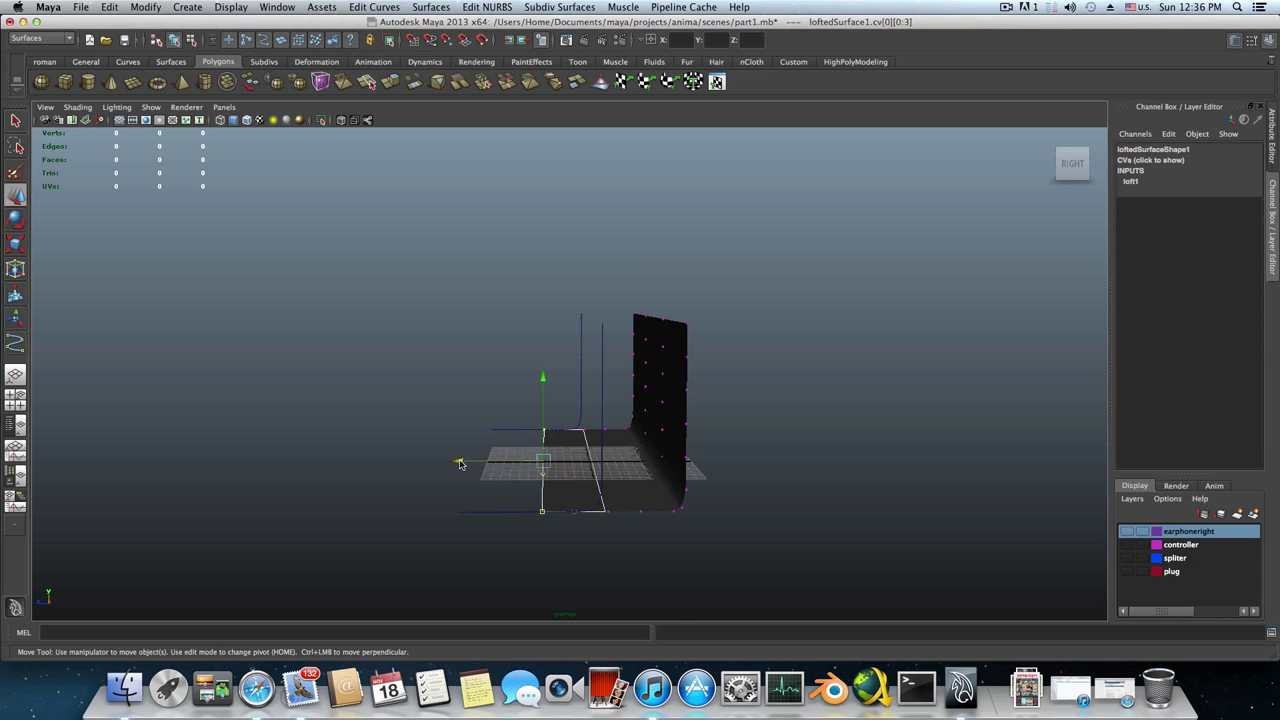
{"action": "left_click_drag", "start_coordinate": [459, 463], "coordinate": [12, 470]}
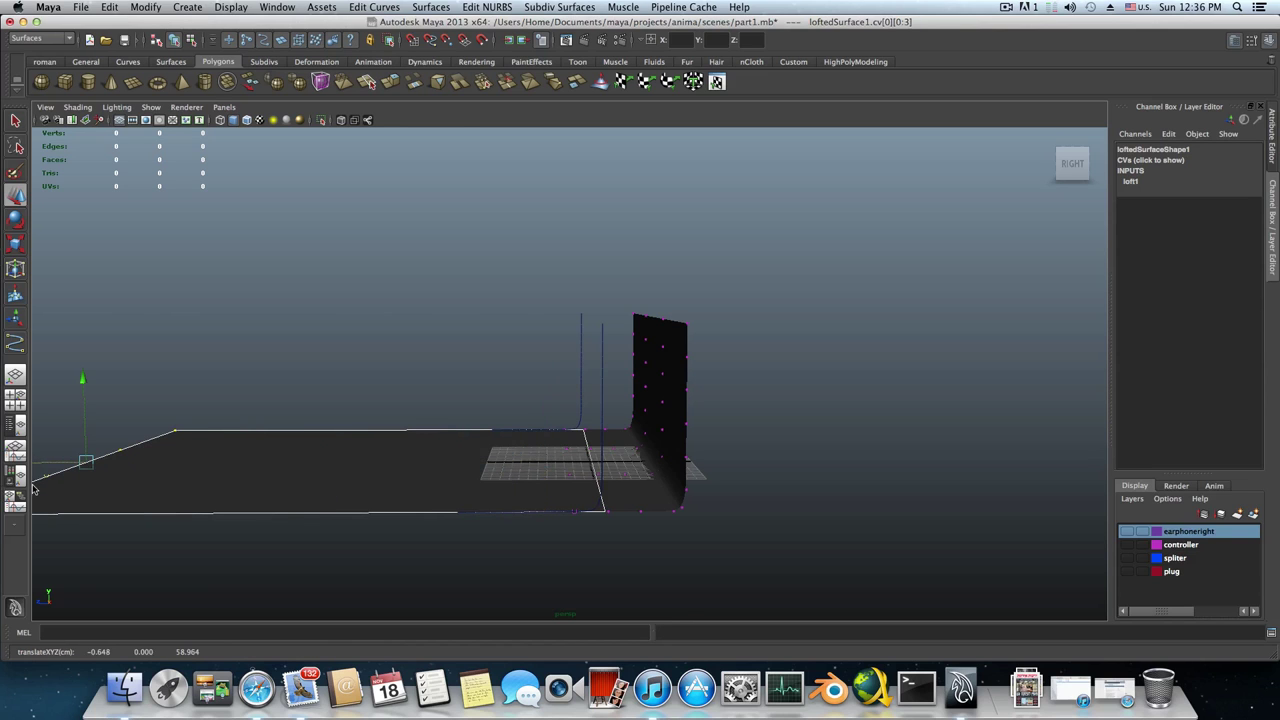
{"action": "left_click_drag", "start_coordinate": [268, 514], "coordinate": [543, 514], "text": "alt"}
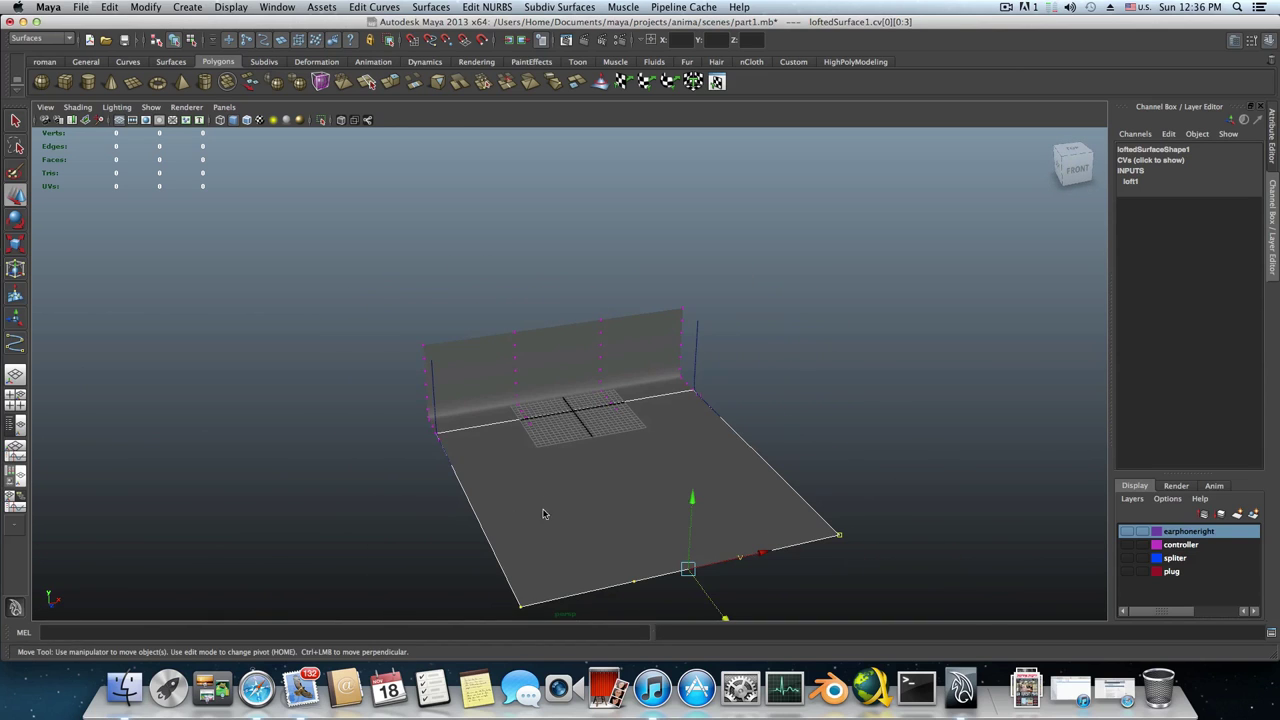
Return to object mode and widen the lofted surface by scaling it to about 2.5 along X
{"action": "key", "text": "F8"}
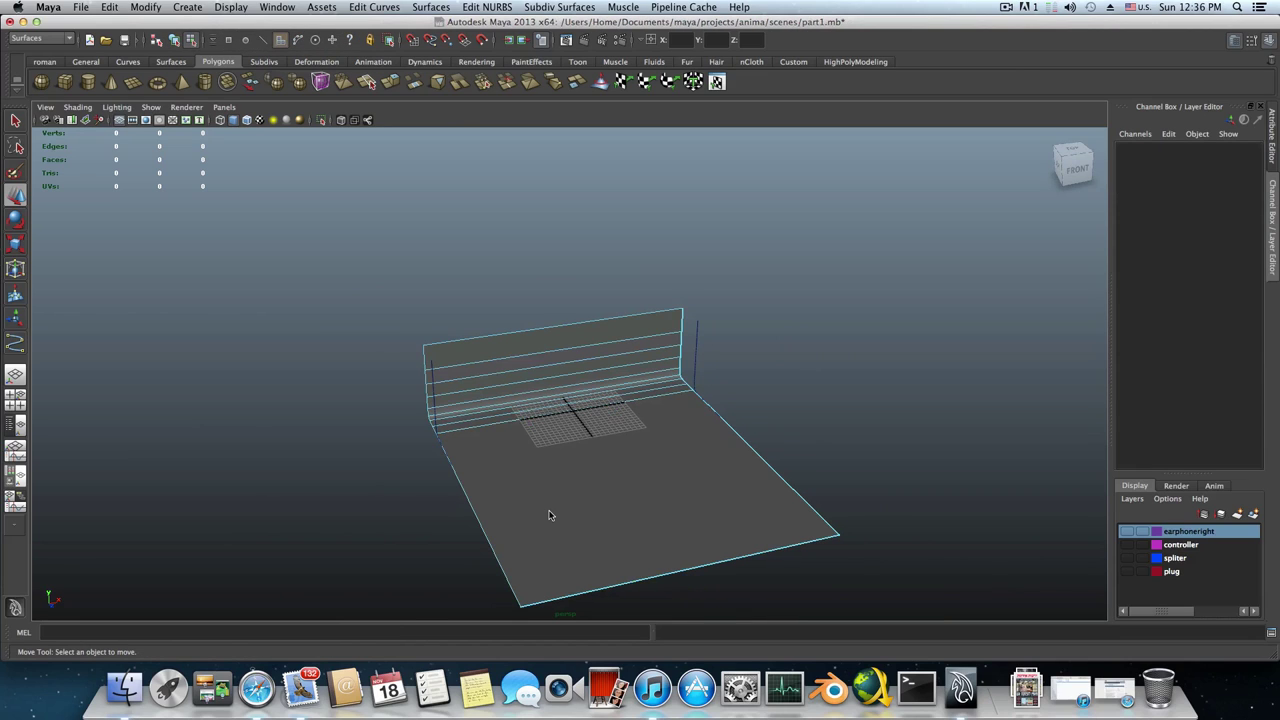
{"action": "left_click", "coordinate": [548, 515]}
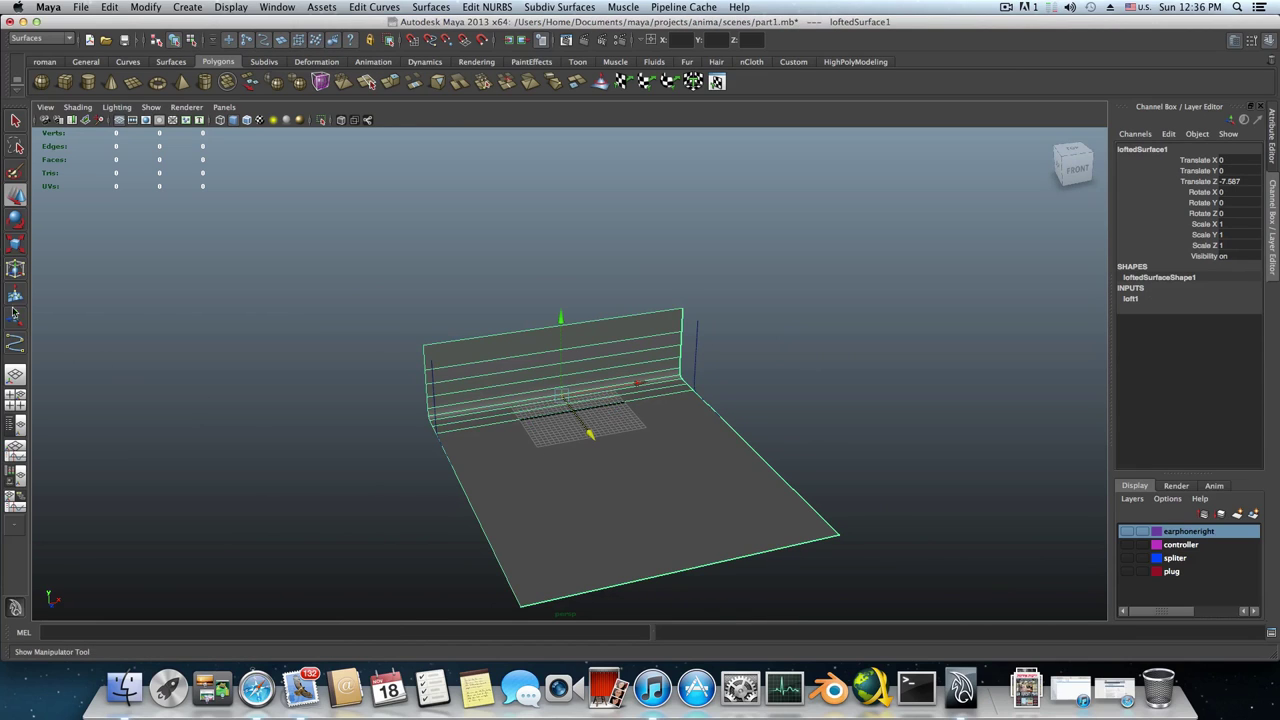
{"action": "left_click", "coordinate": [15, 245]}
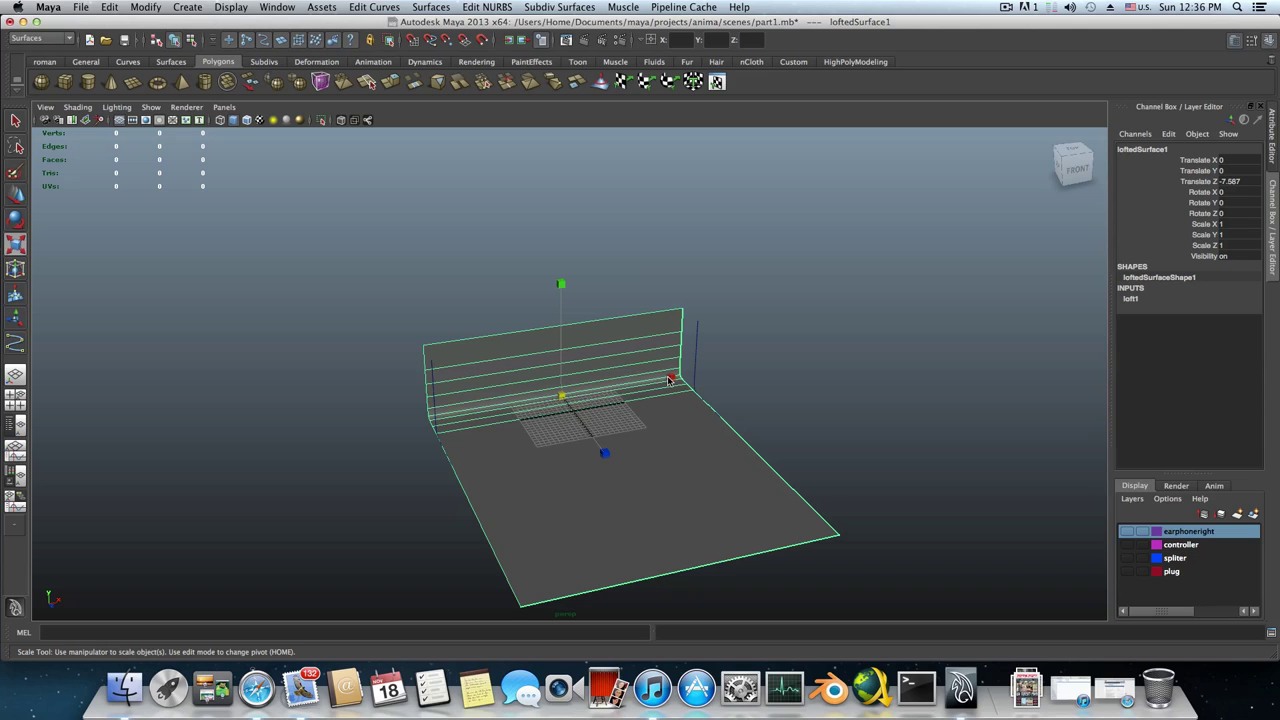
{"action": "left_click_drag", "start_coordinate": [669, 380], "coordinate": [771, 384]}
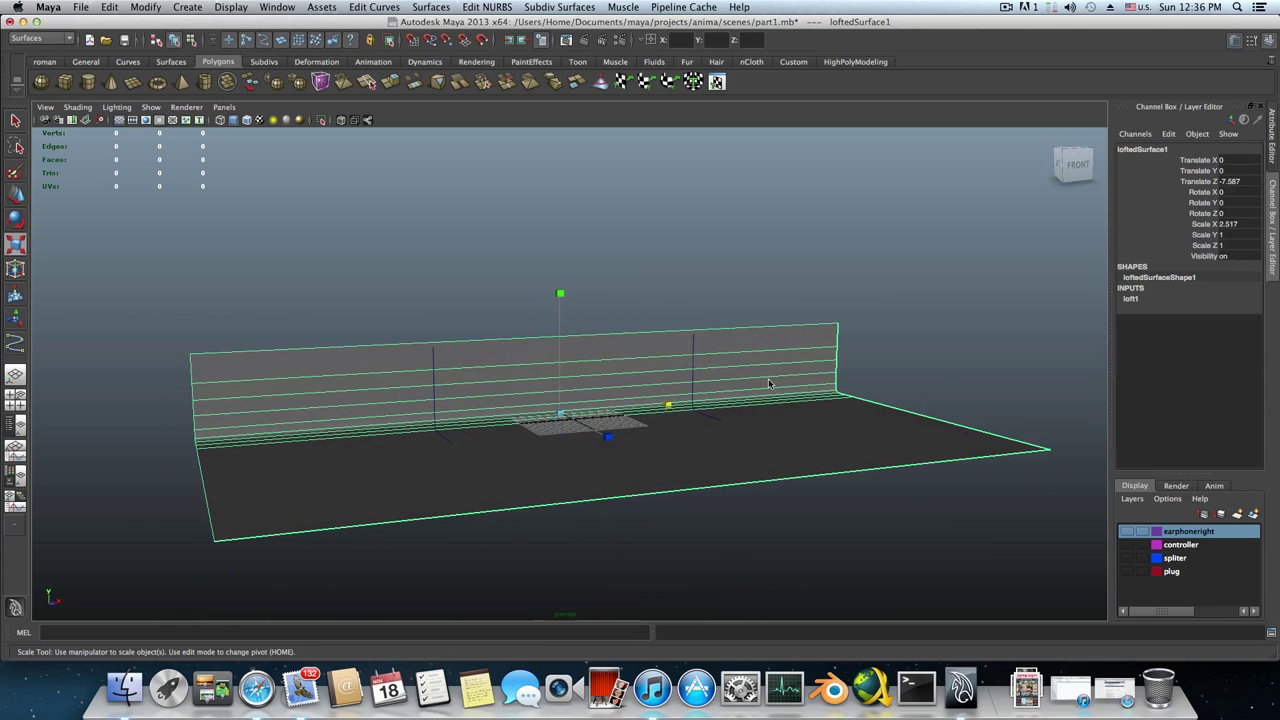
Delete the two profile curves and select the remaining lofted backdrop surface
{"action": "left_click", "coordinate": [695, 348]}
{"action": "left_click", "coordinate": [433, 372], "text": "shift"}
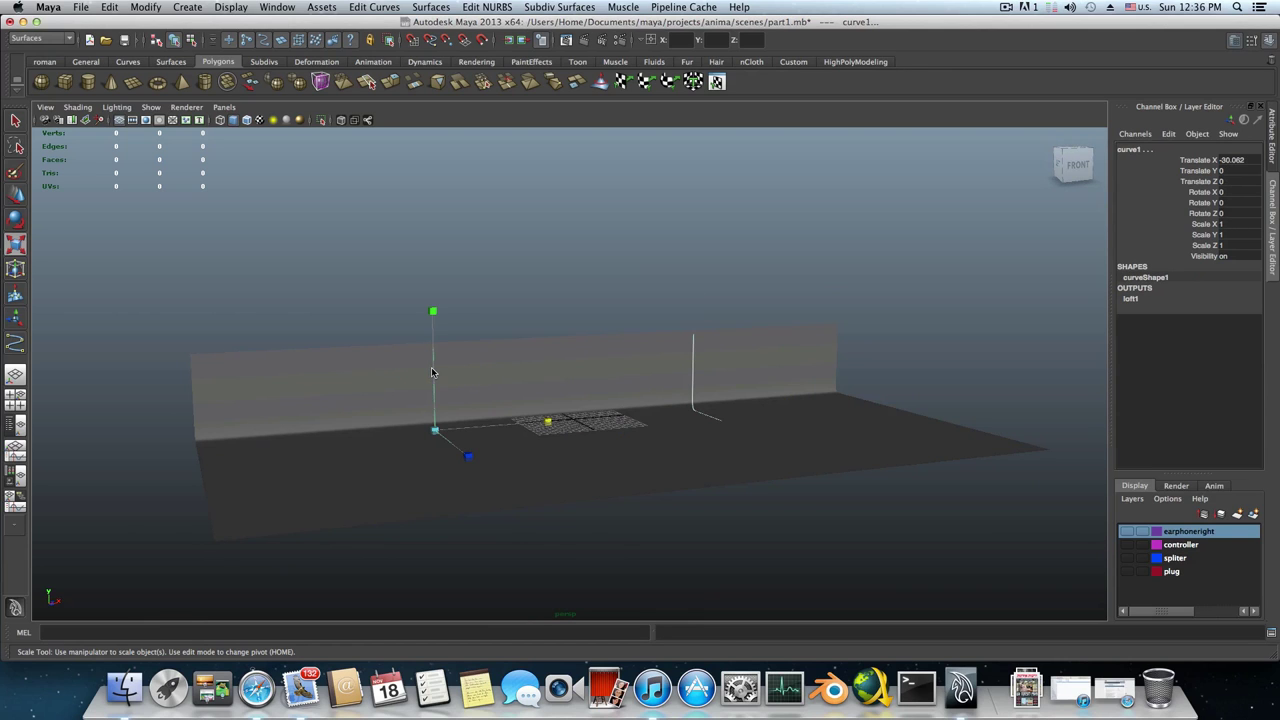
{"action": "key", "text": "Delete"}
{"action": "left_click", "coordinate": [431, 372]}
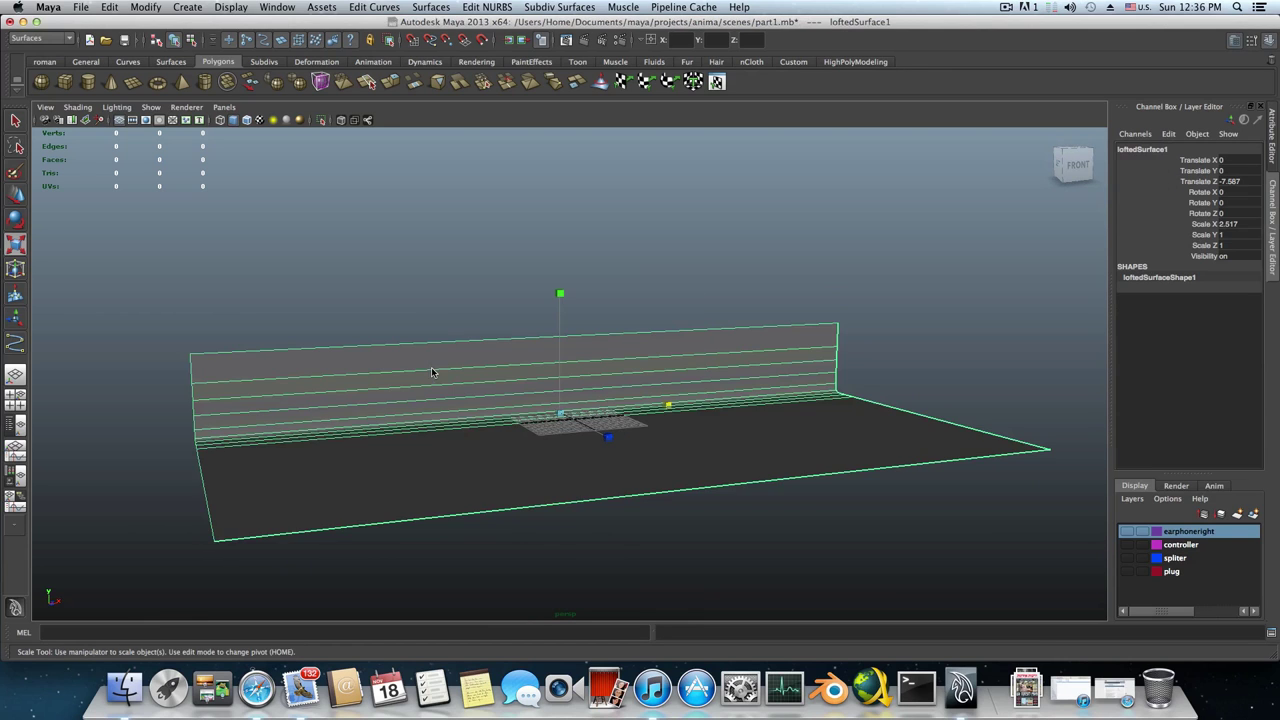
{"action": "mouse_move", "coordinate": [552, 446]}
{"action": "left_mouse_down", "text": "alt"}
{"action": "mouse_move", "coordinate": [537, 453]}
{"action": "mouse_move", "coordinate": [534, 437]}
{"action": "left_mouse_up", "text": "alt"}
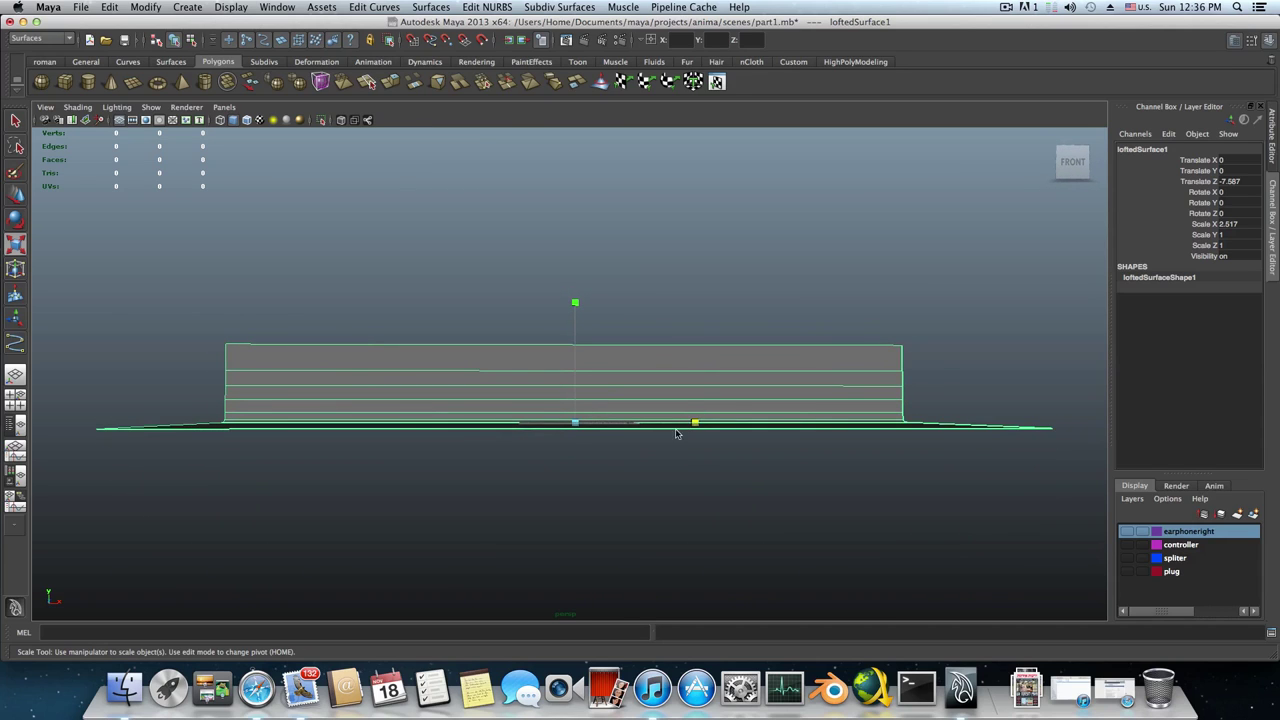
{"action": "left_click_drag", "start_coordinate": [676, 400], "coordinate": [686, 423], "text": "alt"}
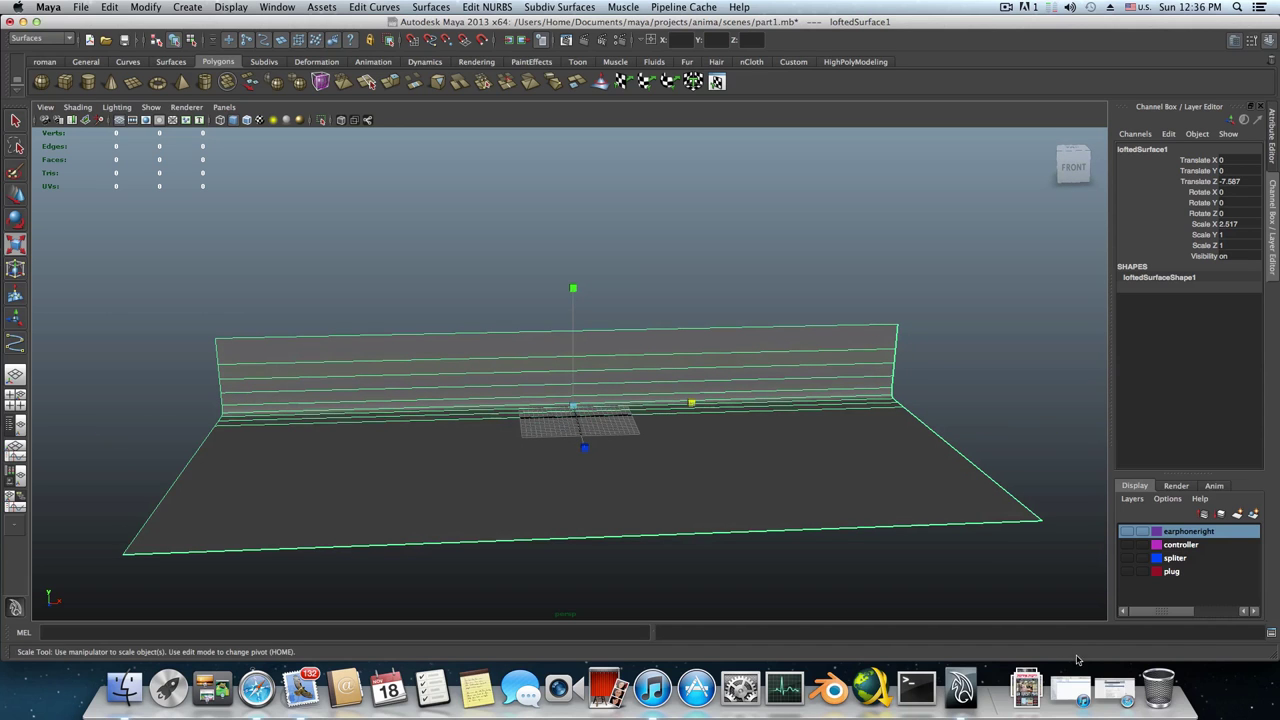
Switch to the Safari browser and load google.com in the tab showing the Facebook page
{"action": "left_click", "coordinate": [1104, 668]}
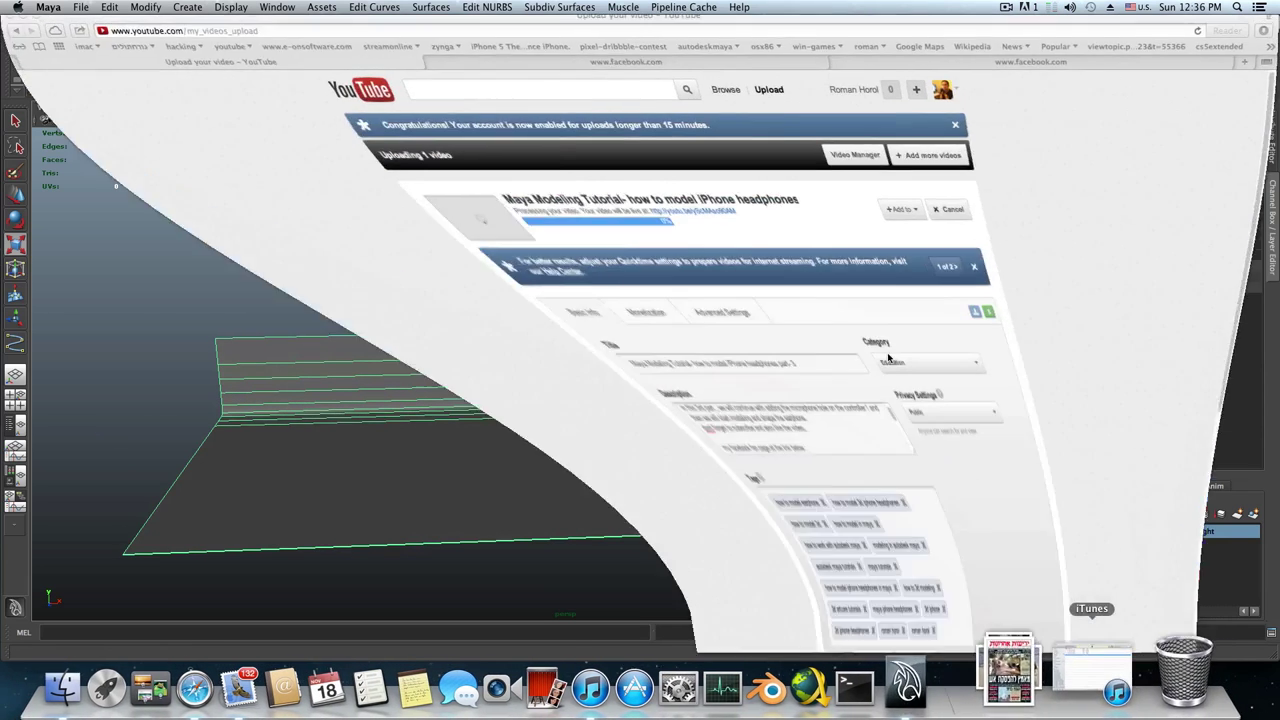
{"action": "left_click", "coordinate": [543, 68]}
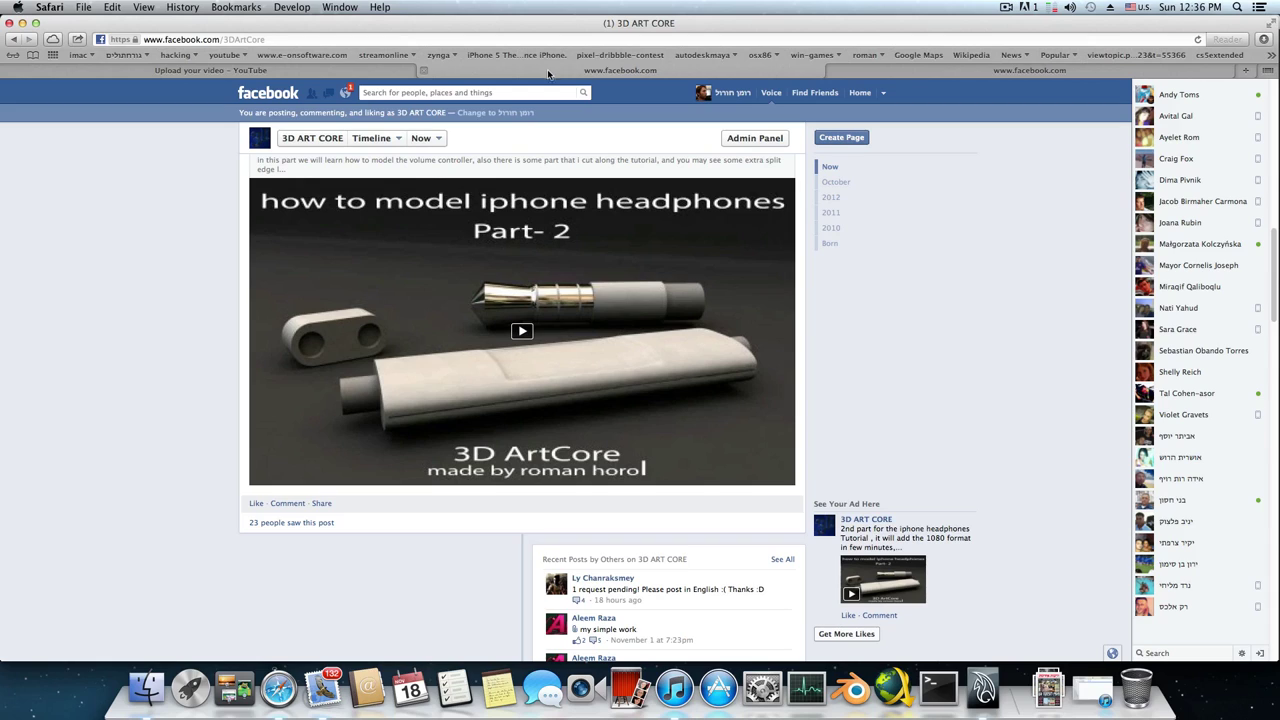
{"action": "left_click", "coordinate": [690, 42]}
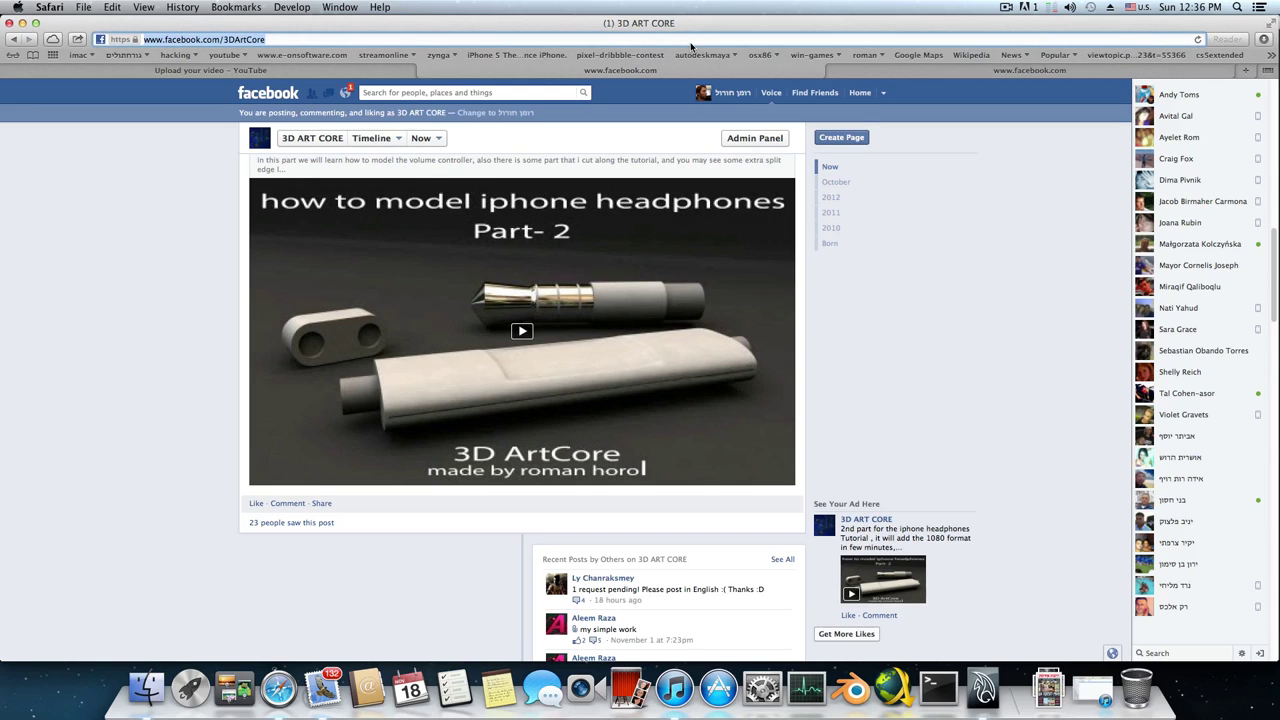
{"action": "type", "text": "google.com"}
{"action": "key", "text": "Return"}
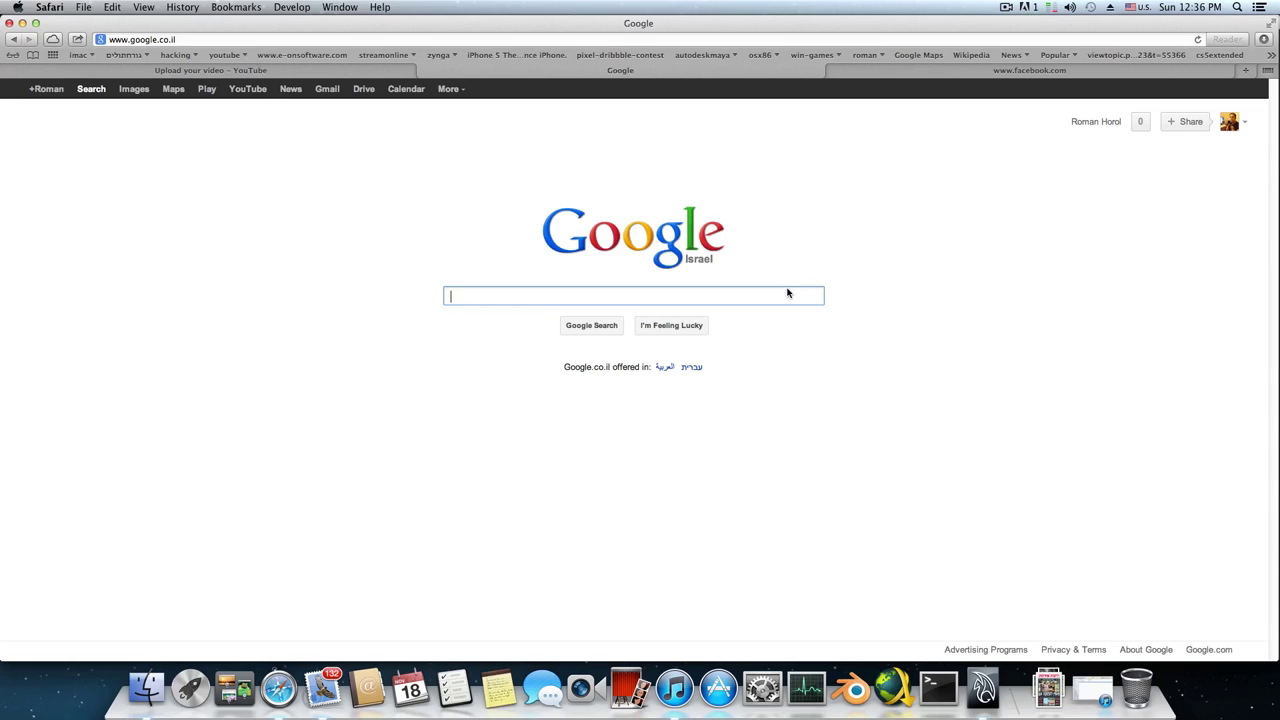
Search Google for "hdri map" and look through the results
{"action": "type", "text": "hdri map"}
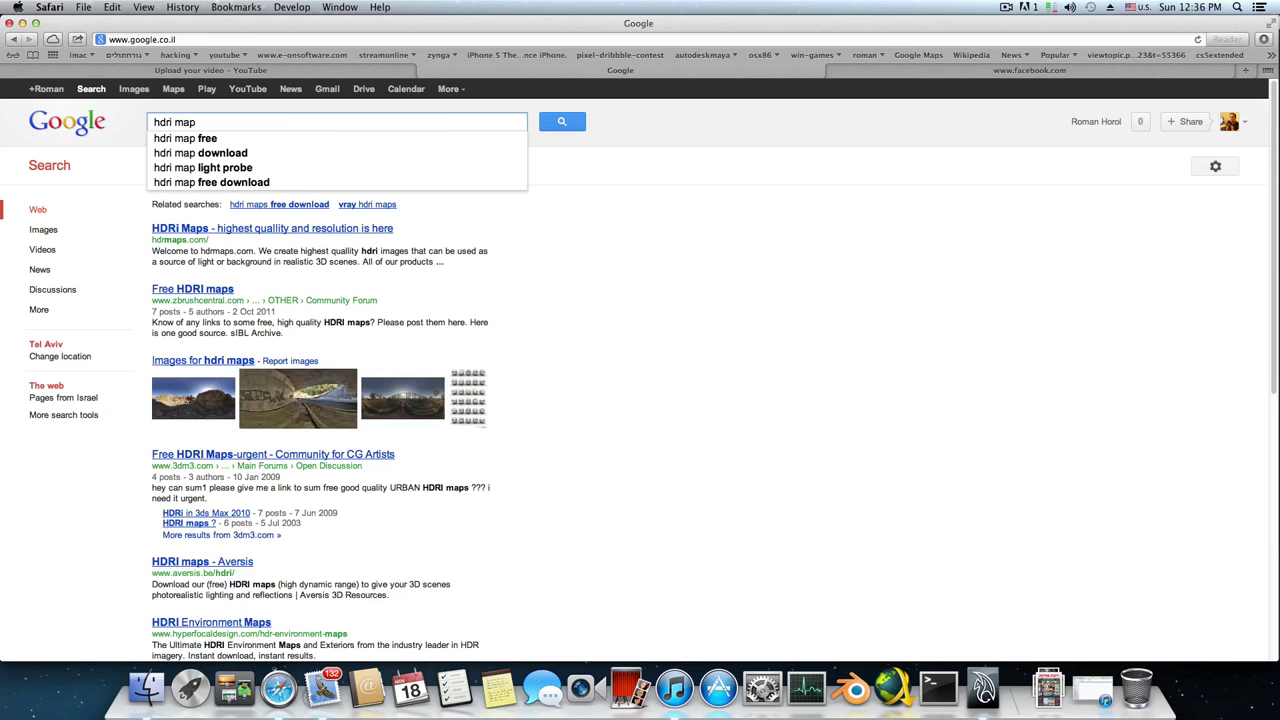
{"action": "left_click", "coordinate": [565, 122]}
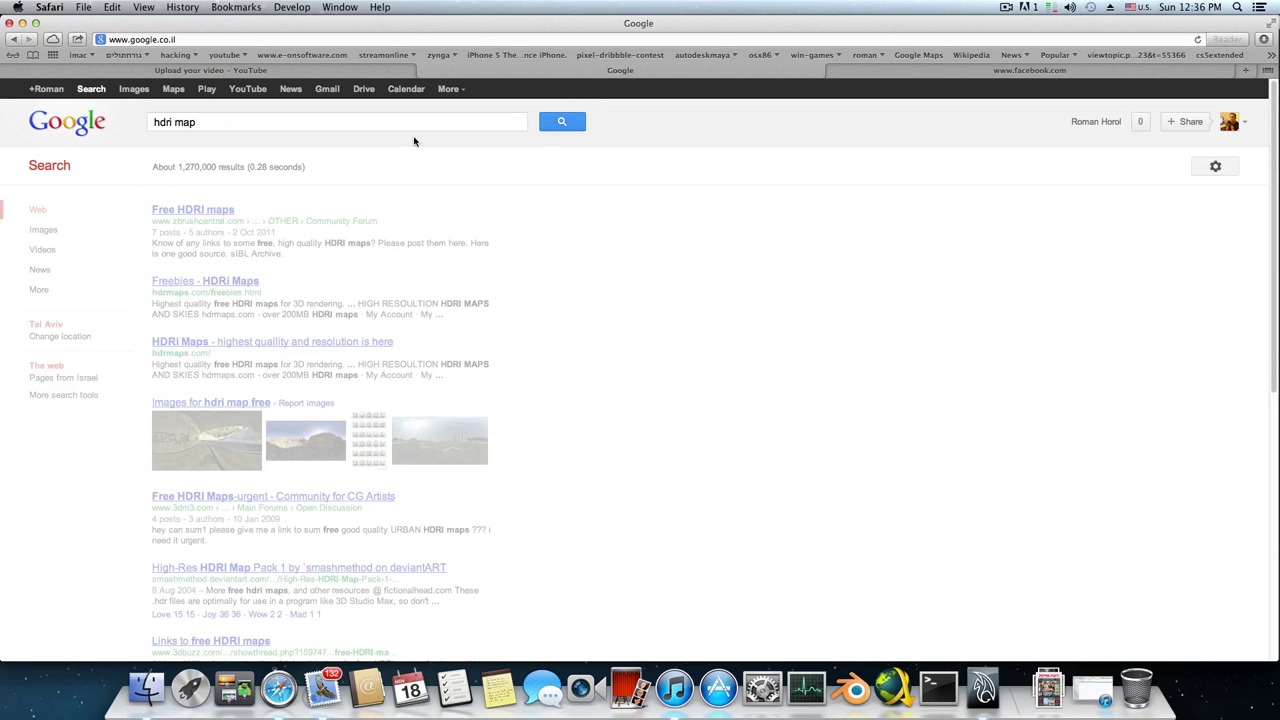
{"action": "scroll", "coordinate": [560, 240], "scroll_direction": "down", "scroll_amount": 1}
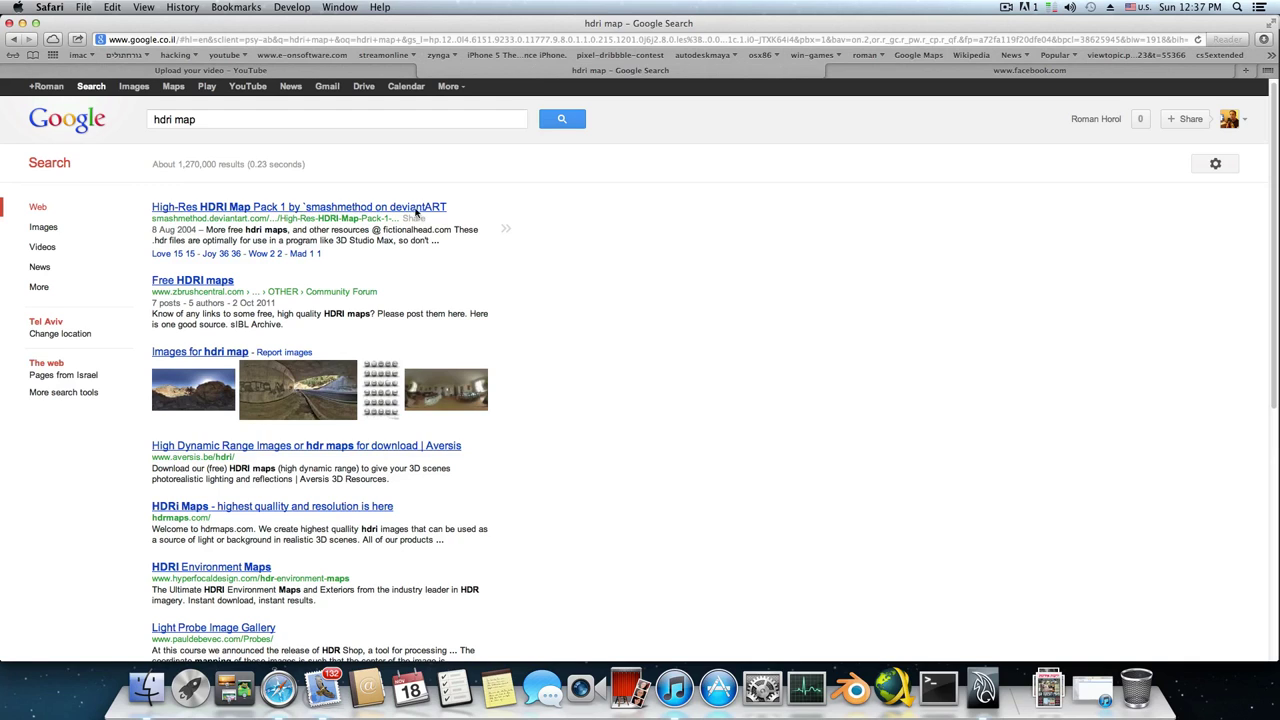
Open the High-Res HDRI Map Pack 1 result on deviantART and examine its download option and the site's account menu
{"action": "left_click", "coordinate": [302, 206]}
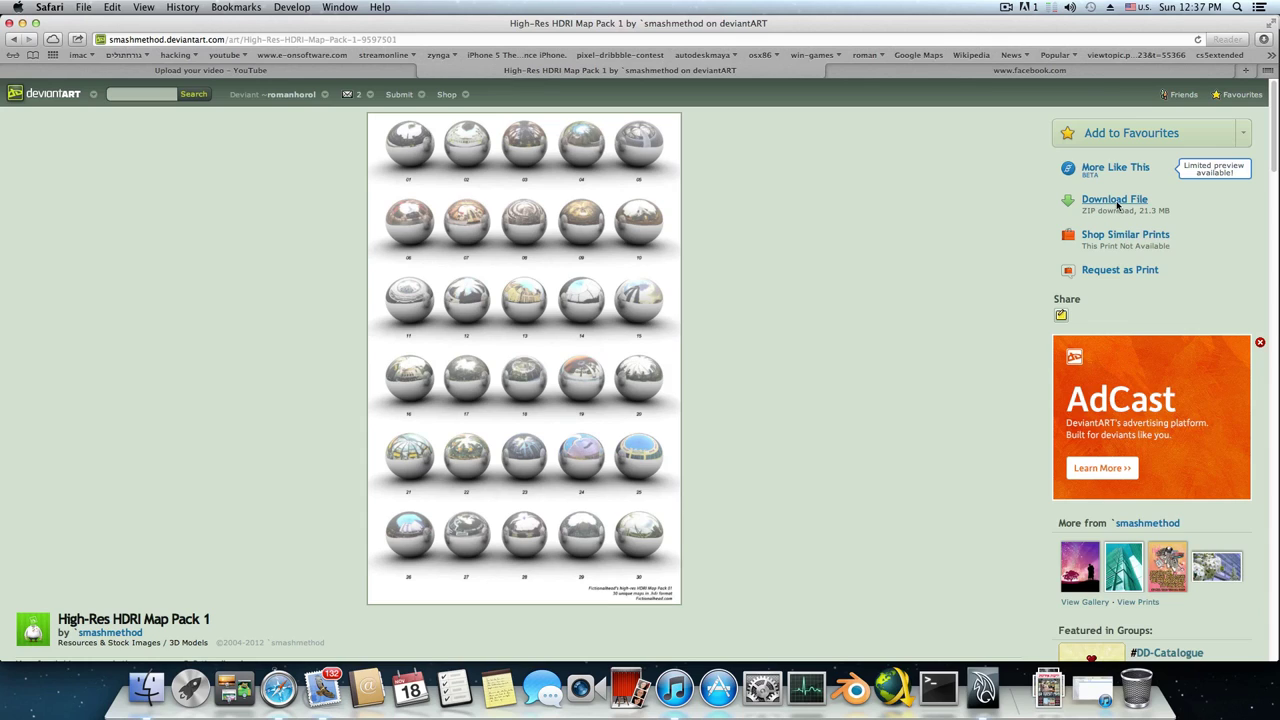
{"action": "mouse_move", "coordinate": [292, 98]}
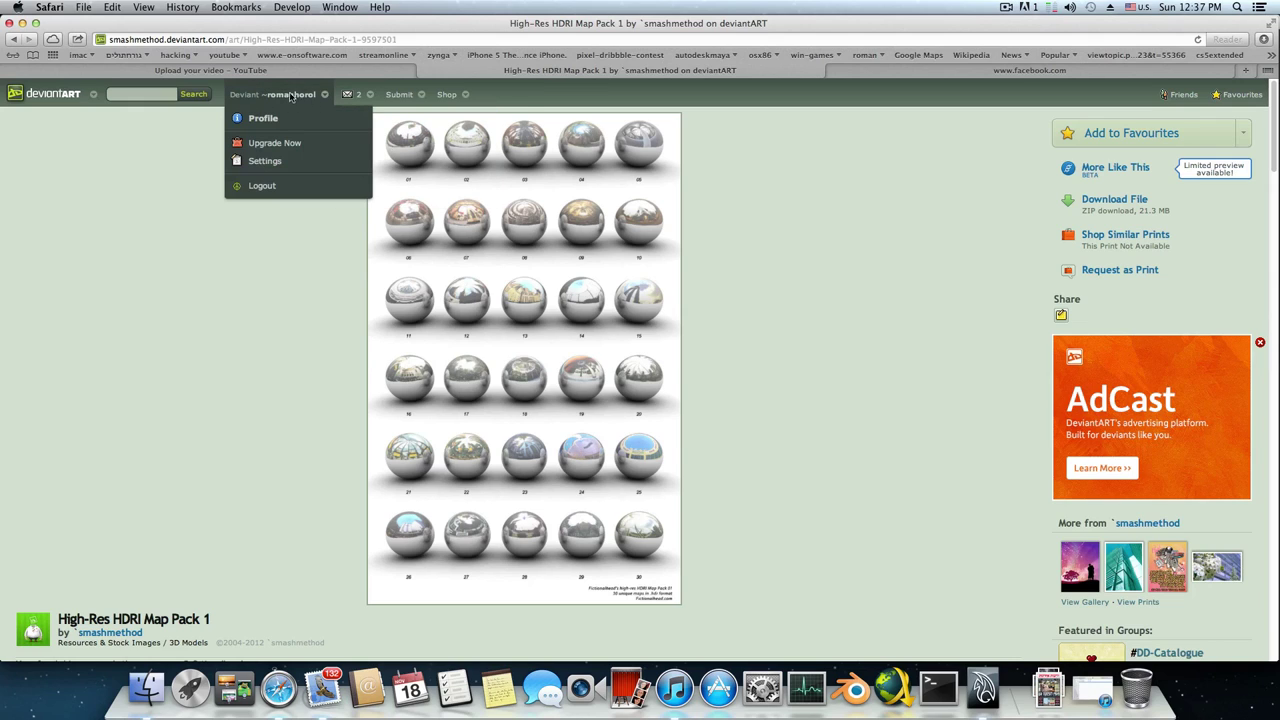
{"action": "mouse_move", "coordinate": [399, 94]}
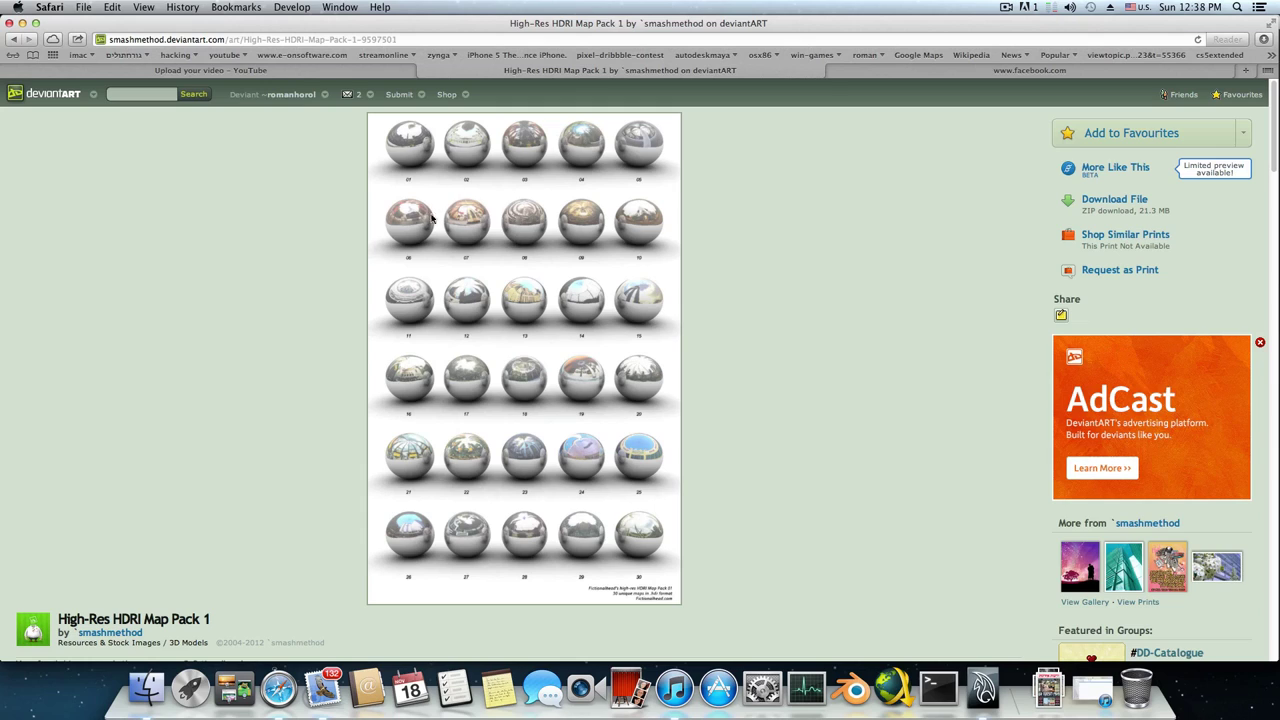
Minimize the Safari and Maya windows to reach the desktop
{"action": "left_click", "coordinate": [22, 23]}
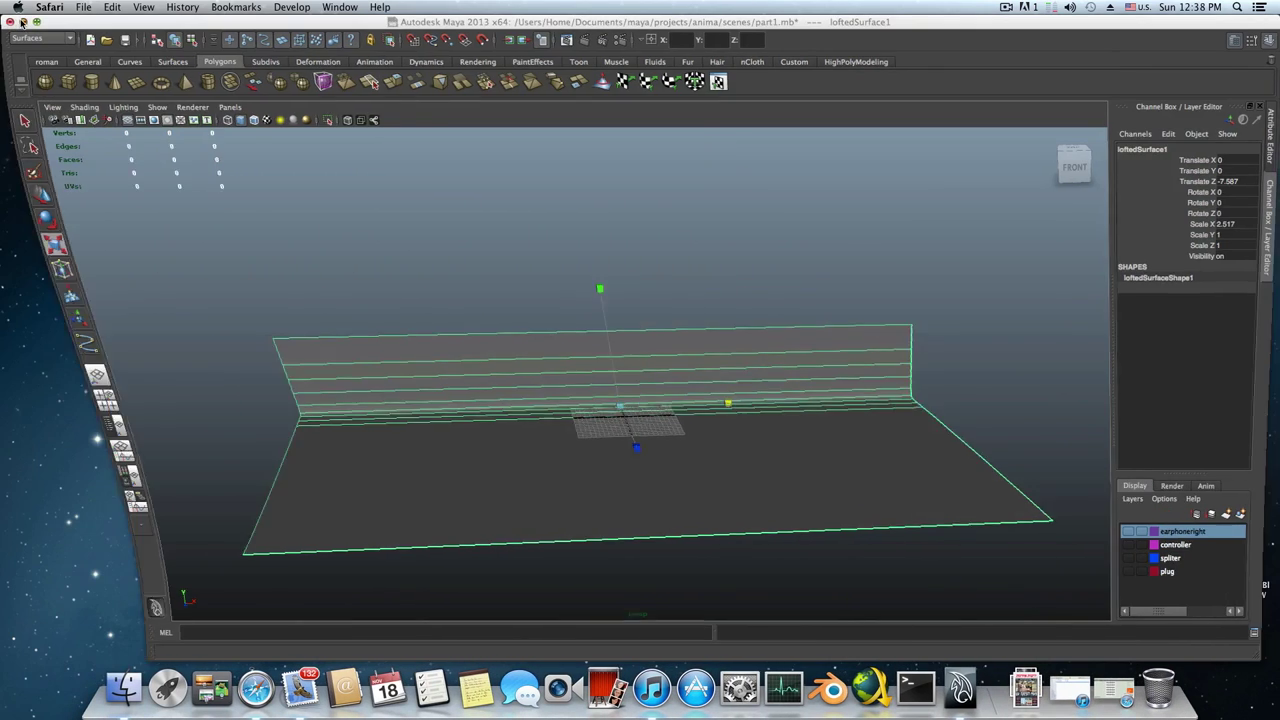
{"action": "left_click", "coordinate": [22, 22]}
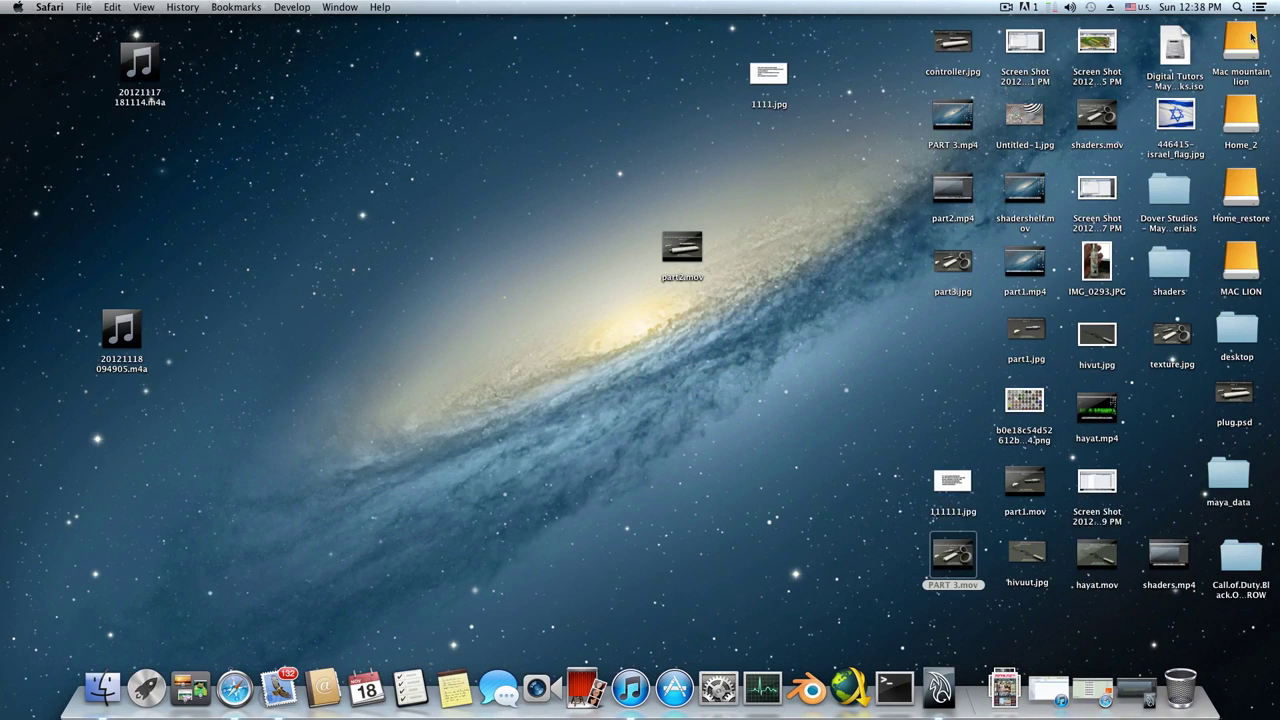
Browse the Home_2 drive in Finder to the apps folder inside the "apps for burning" folder
{"action": "double_click", "coordinate": [1251, 37]}
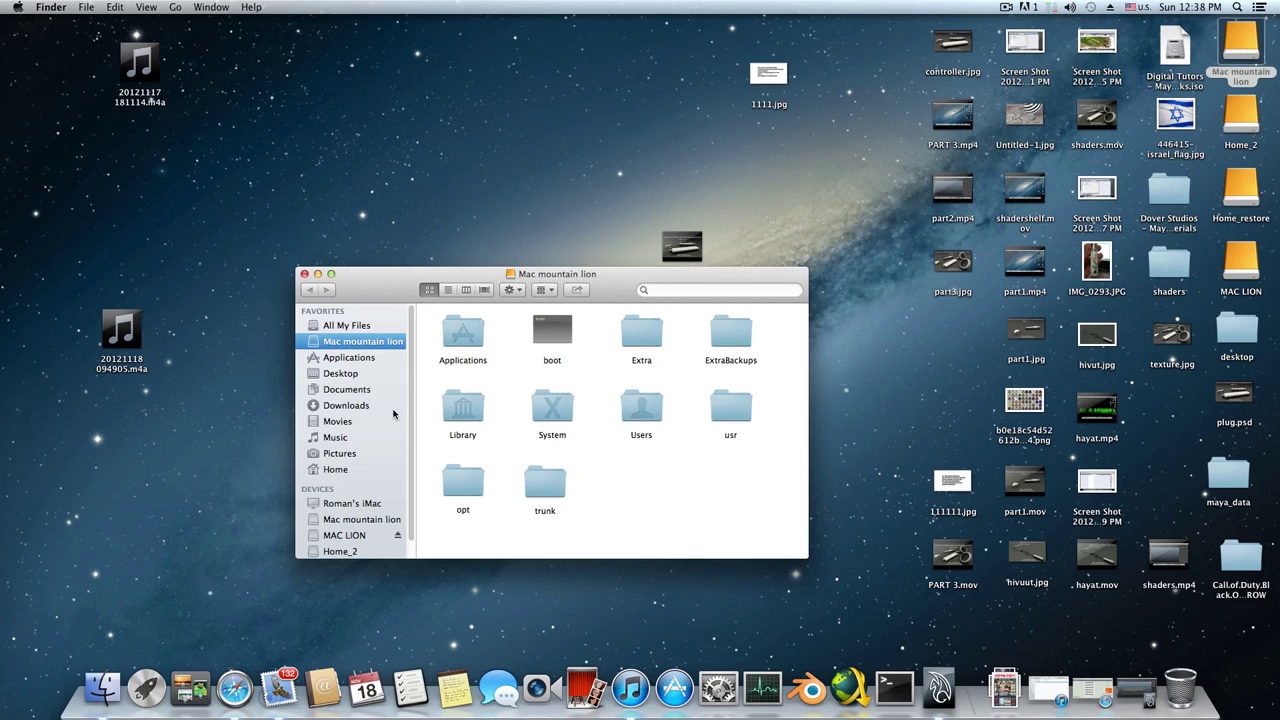
{"action": "left_click", "coordinate": [340, 551]}
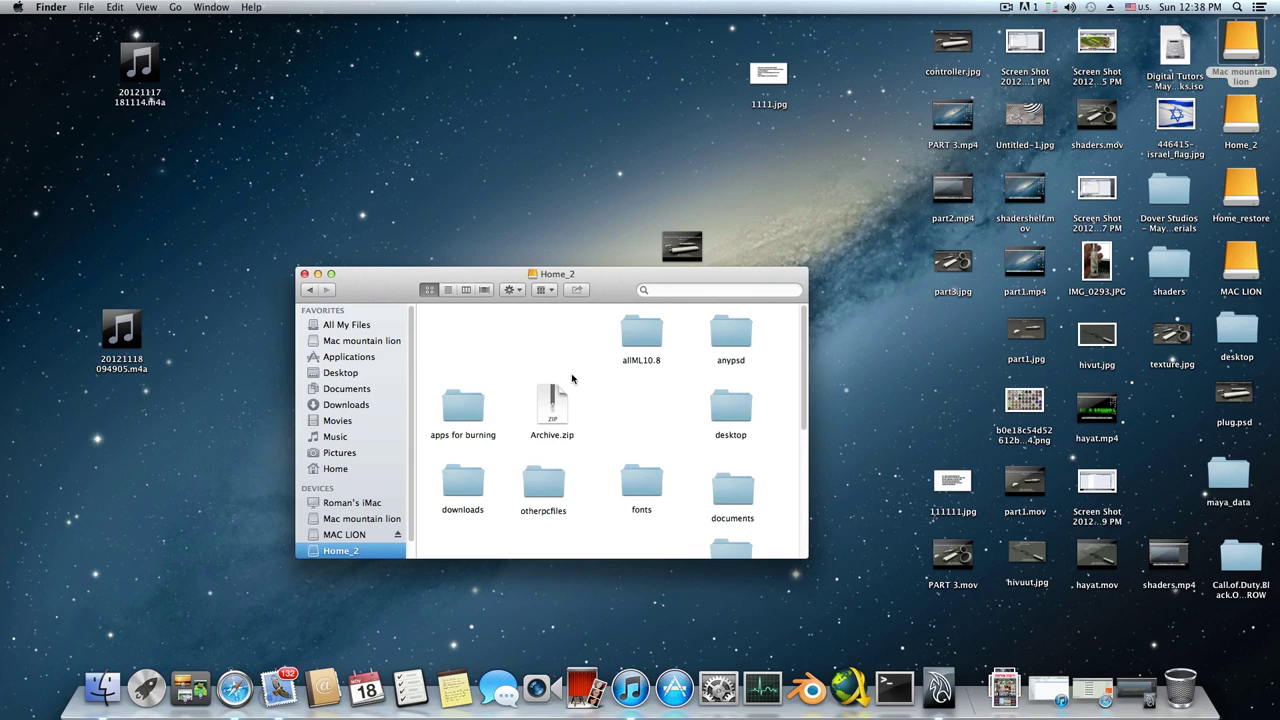
{"action": "double_click", "coordinate": [455, 412]}
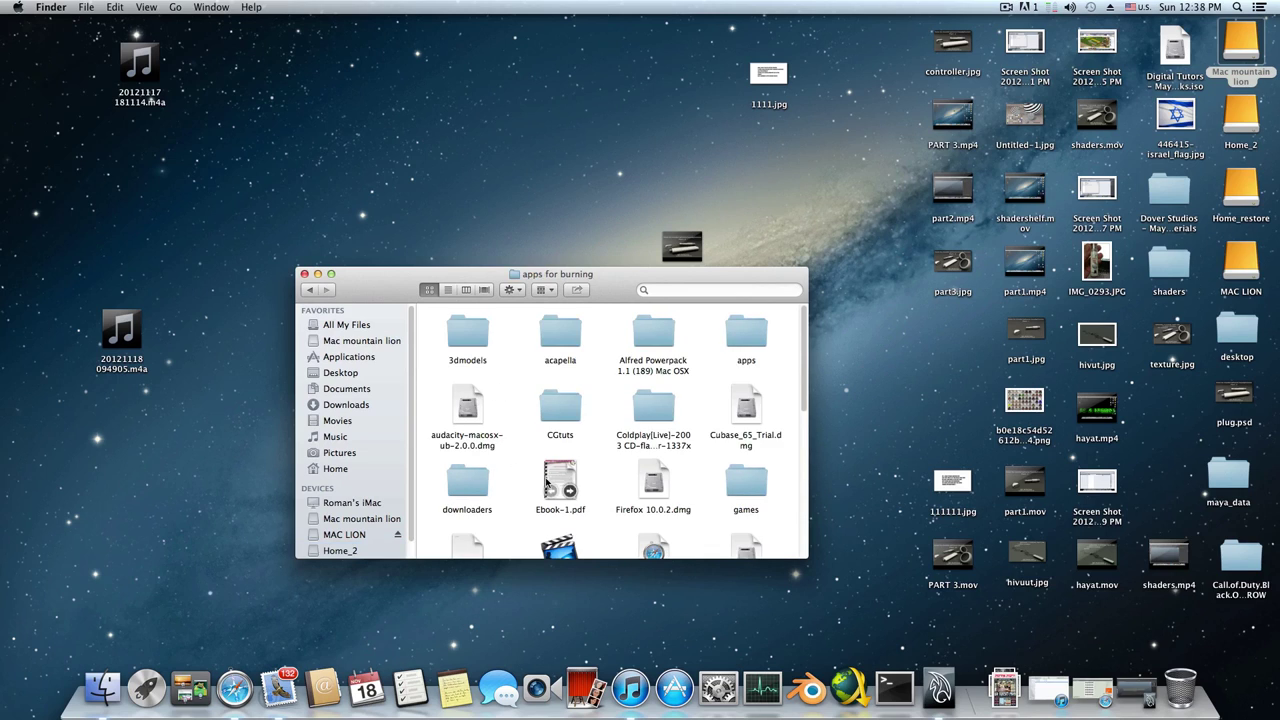
{"action": "scroll", "coordinate": [600, 450], "scroll_direction": "down", "scroll_amount": 3}
{"action": "scroll", "coordinate": [600, 450], "scroll_direction": "up", "scroll_amount": 3}
{"action": "left_click", "coordinate": [748, 335]}
{"action": "double_click", "coordinate": [755, 348]}
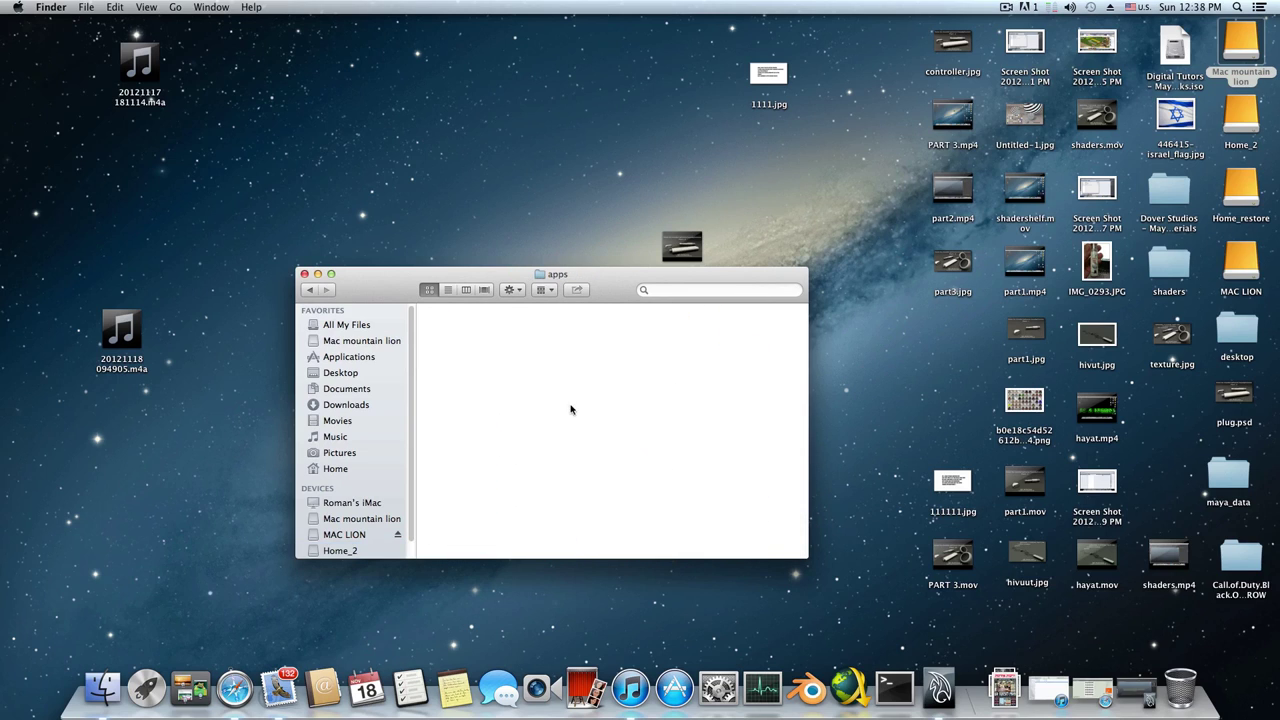
Reposition the Finder window, open the graphicsapps folder and select its FORMAYA folder
{"action": "left_click_drag", "start_coordinate": [572, 275], "coordinate": [640, 240]}
{"action": "left_click_drag", "start_coordinate": [560, 231], "coordinate": [507, 243]}
{"action": "double_click", "coordinate": [662, 342]}
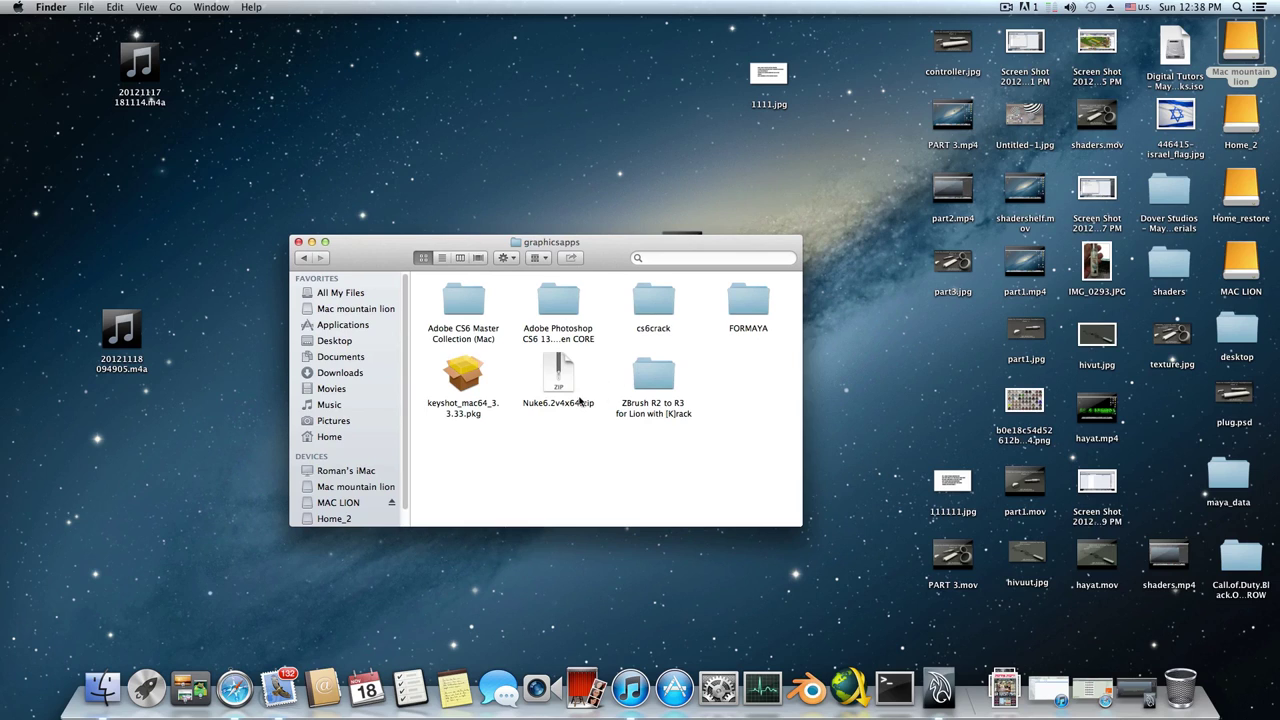
{"action": "left_click", "coordinate": [762, 312]}
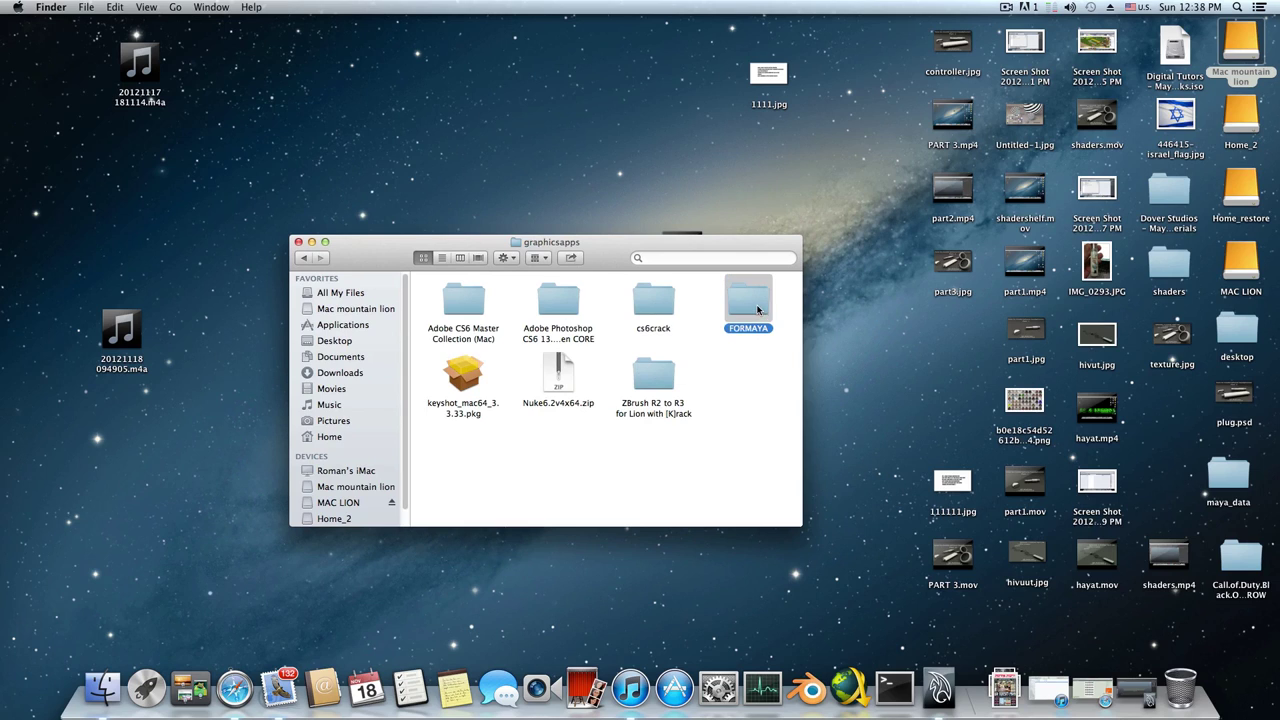
Look through the HDR images in FORMAYA's High_Res_HDRI_Map_Pack_1_by_smashmethod folder, inside Fh_HDRI Map Pack 01, and close the window
{"action": "double_click", "coordinate": [750, 305]}
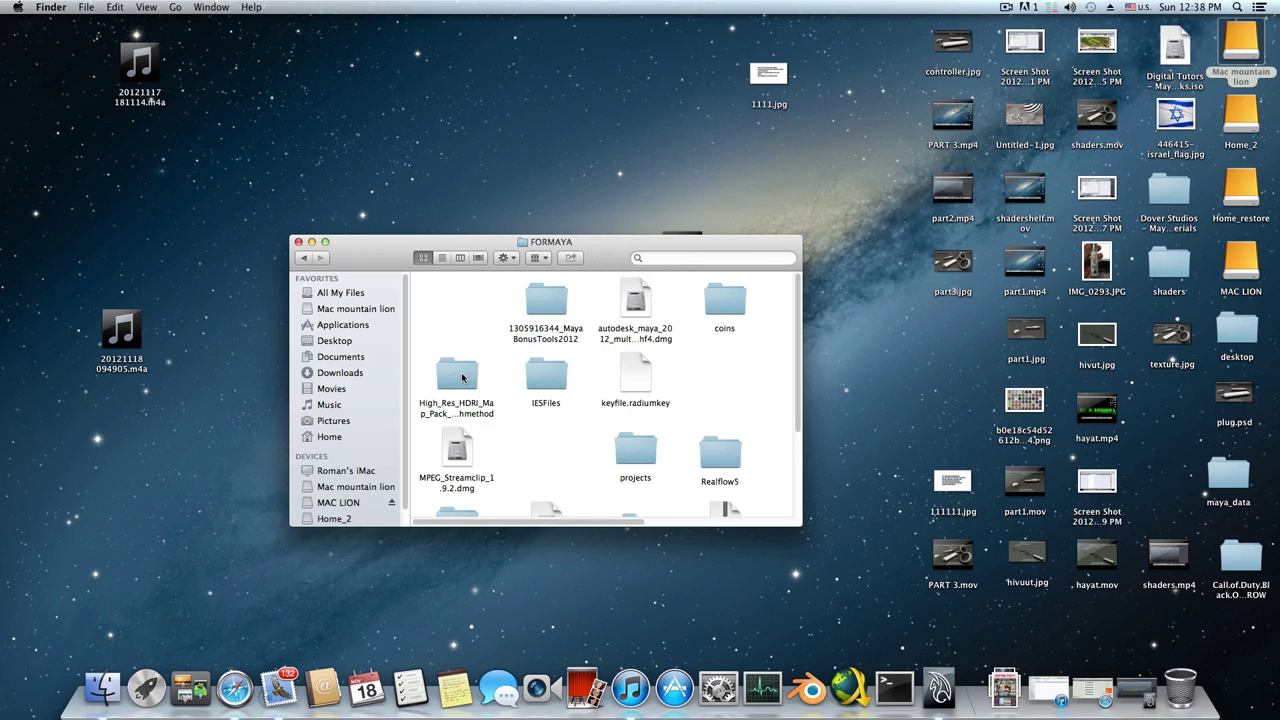
{"action": "left_click", "coordinate": [461, 377]}
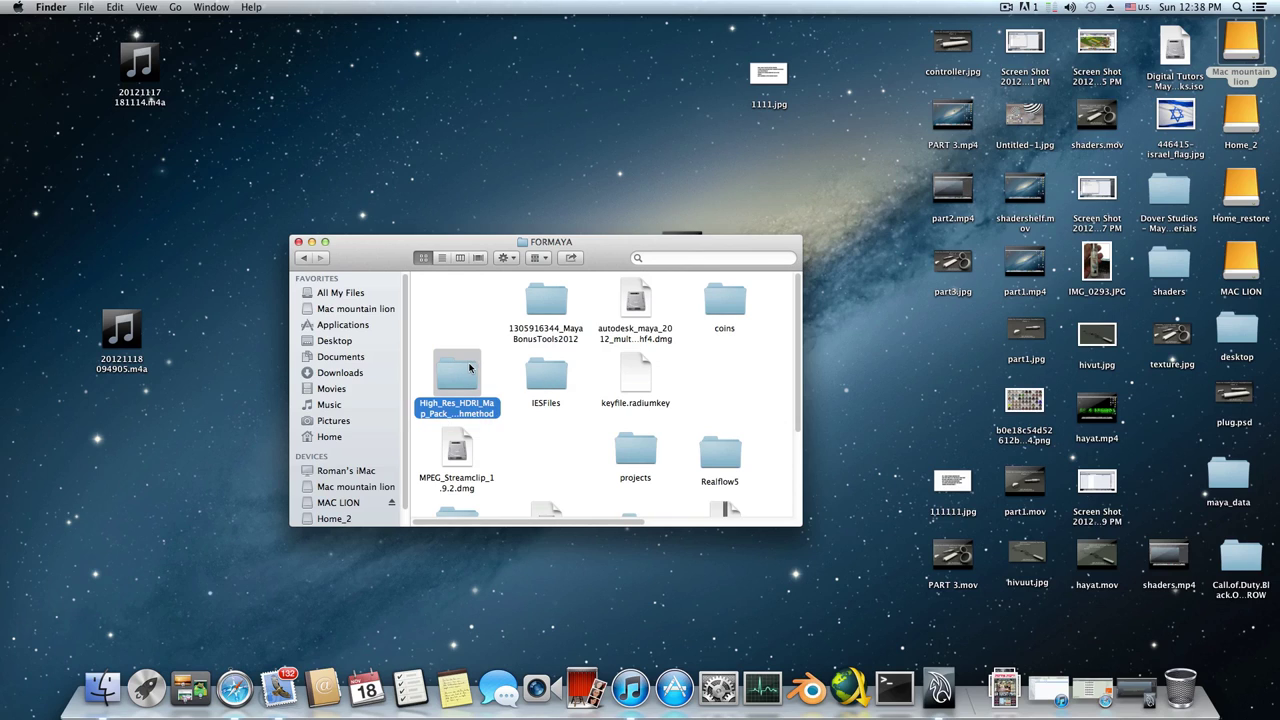
{"action": "double_click", "coordinate": [468, 374]}
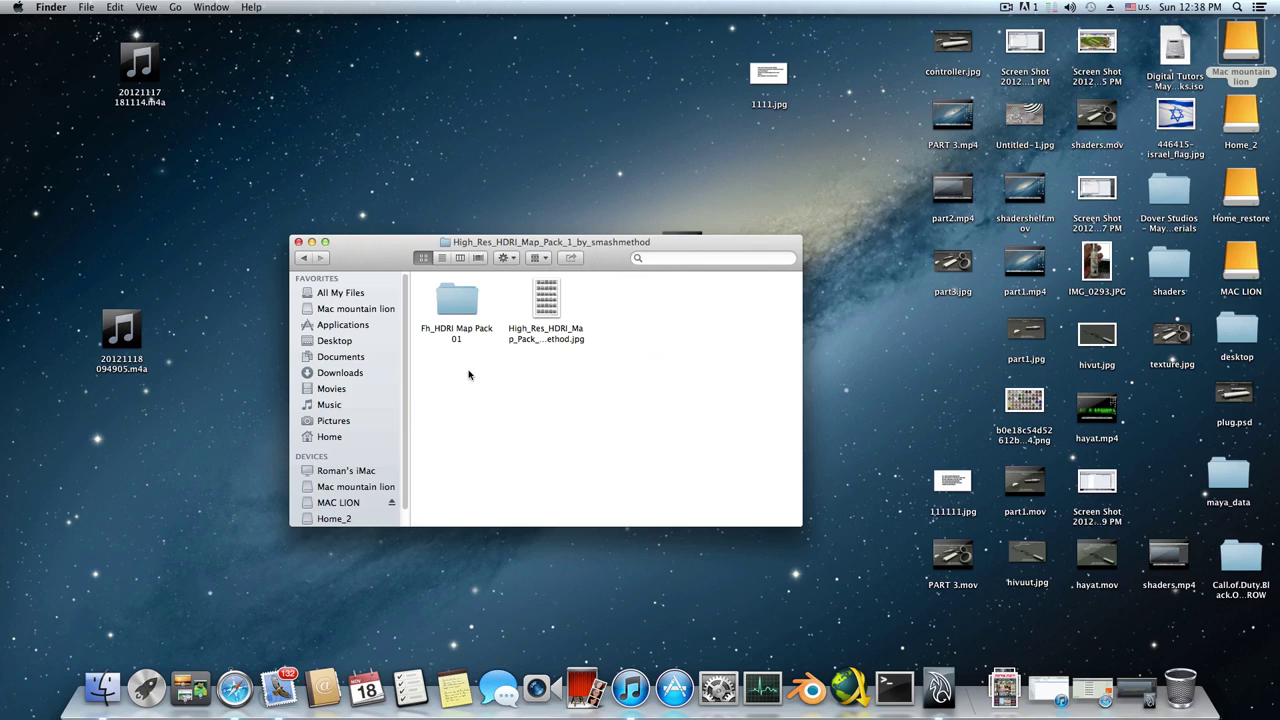
{"action": "left_click", "coordinate": [547, 302]}
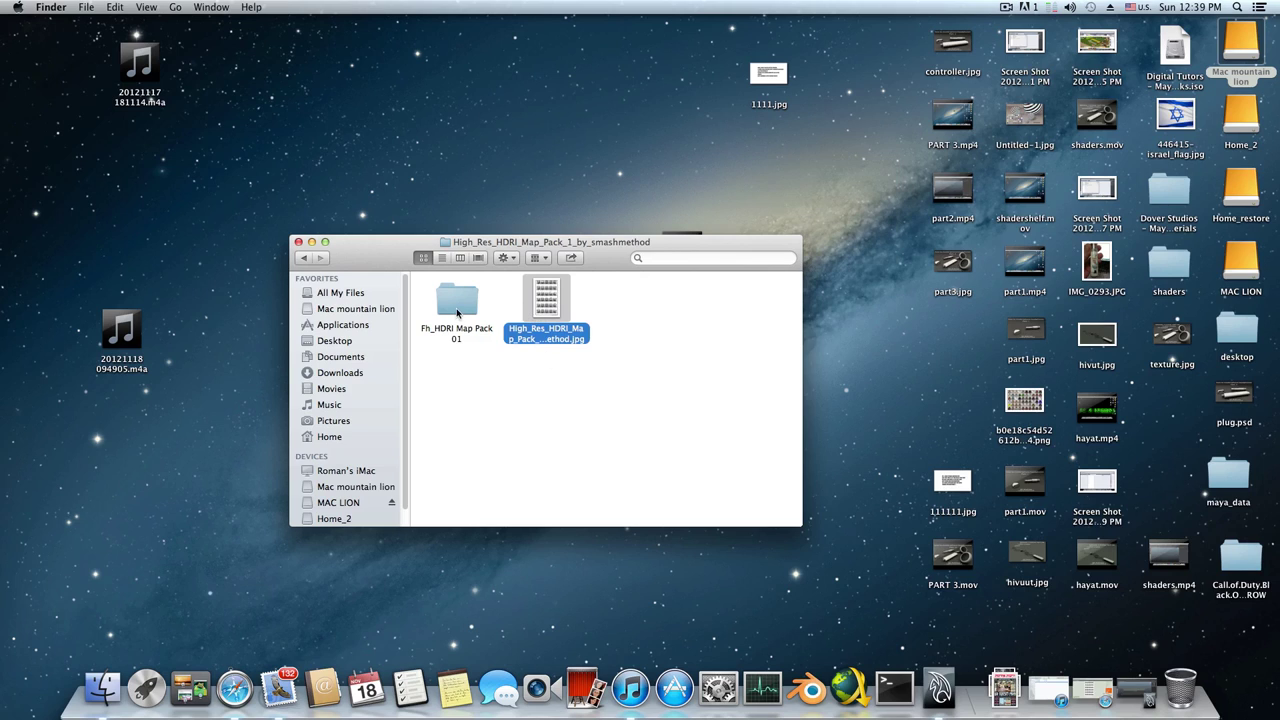
{"action": "double_click", "coordinate": [455, 310]}
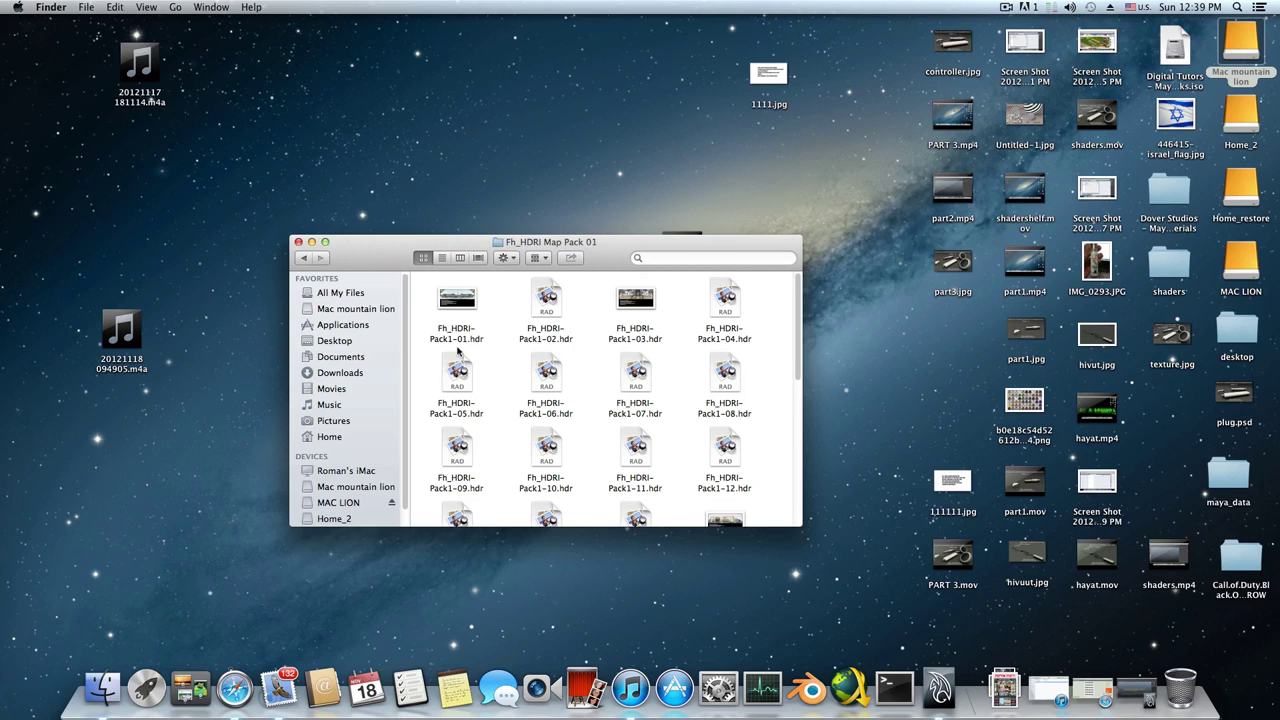
{"action": "scroll", "coordinate": [495, 395], "scroll_direction": "down", "scroll_amount": 5}
{"action": "scroll", "coordinate": [616, 472], "scroll_direction": "up", "scroll_amount": 5}
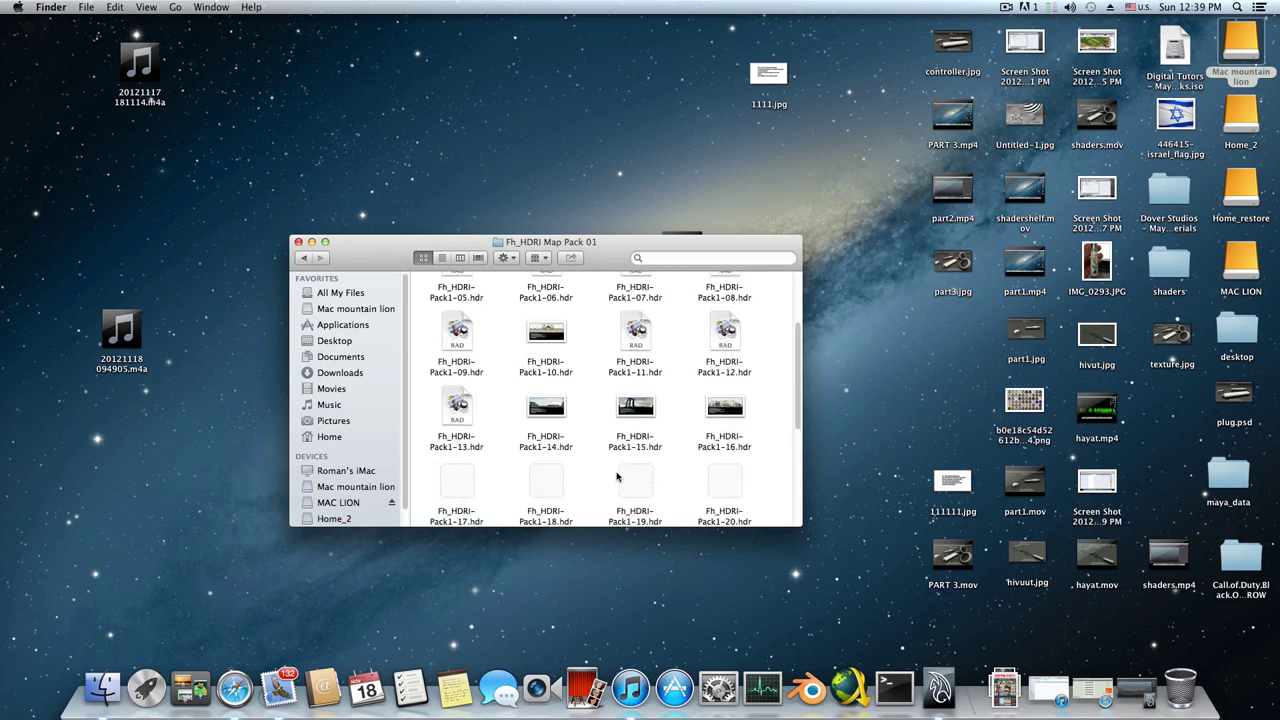
{"action": "scroll", "coordinate": [616, 472], "scroll_direction": "down", "scroll_amount": 5}
{"action": "scroll", "coordinate": [654, 490], "scroll_direction": "up", "scroll_amount": 5}
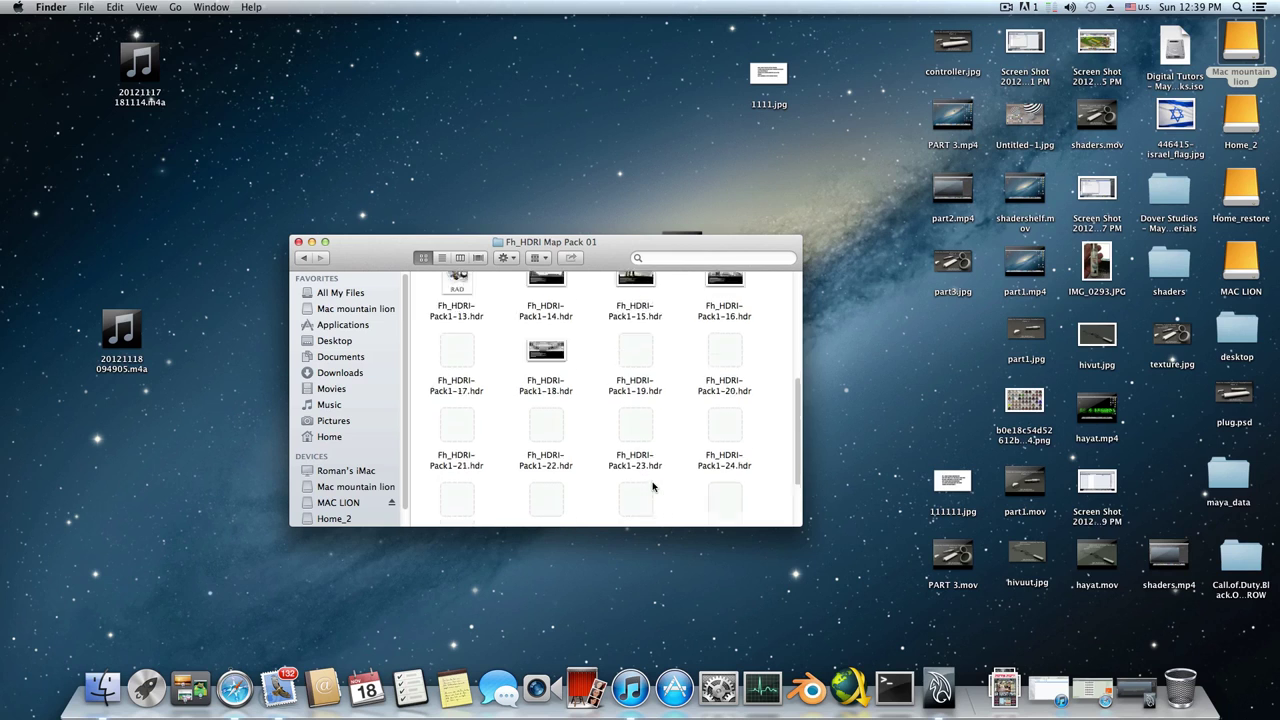
{"action": "left_click", "coordinate": [298, 241]}
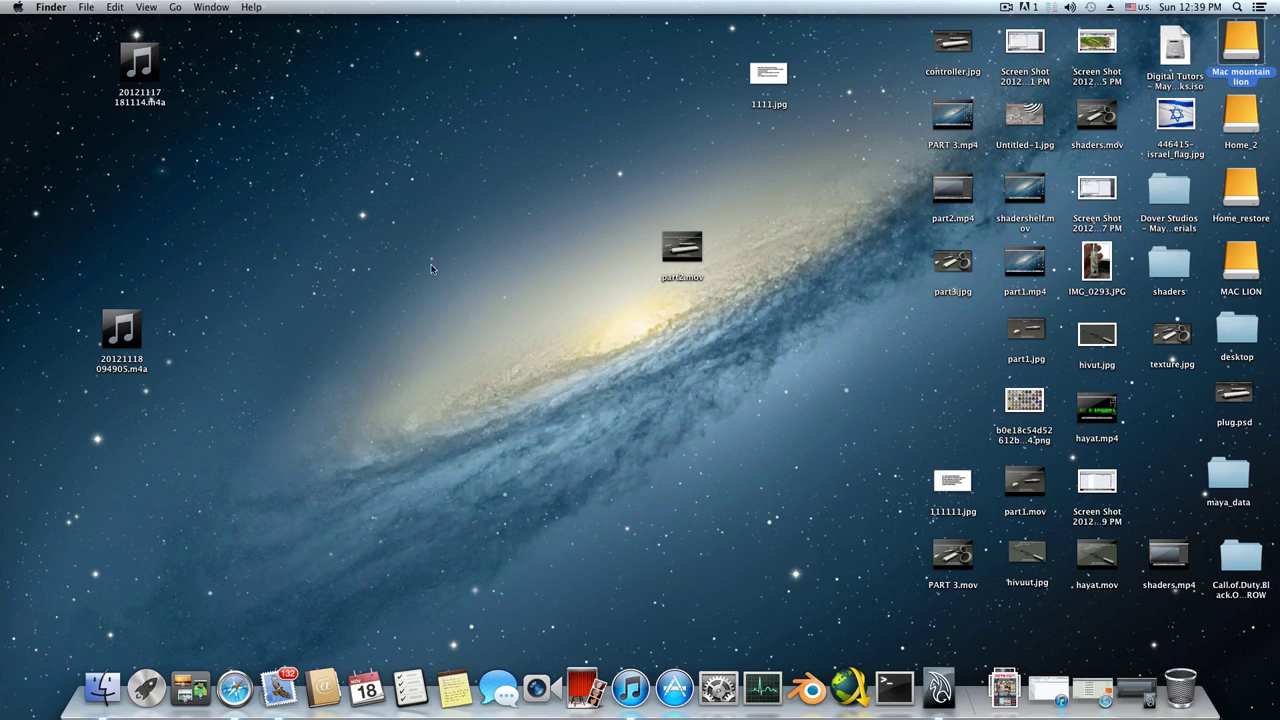
Switch to Maya and check in the Plug-in Manager whether the mental ray plug-in Mayatomr.bundle is set to load
{"action": "left_click", "coordinate": [1130, 683]}
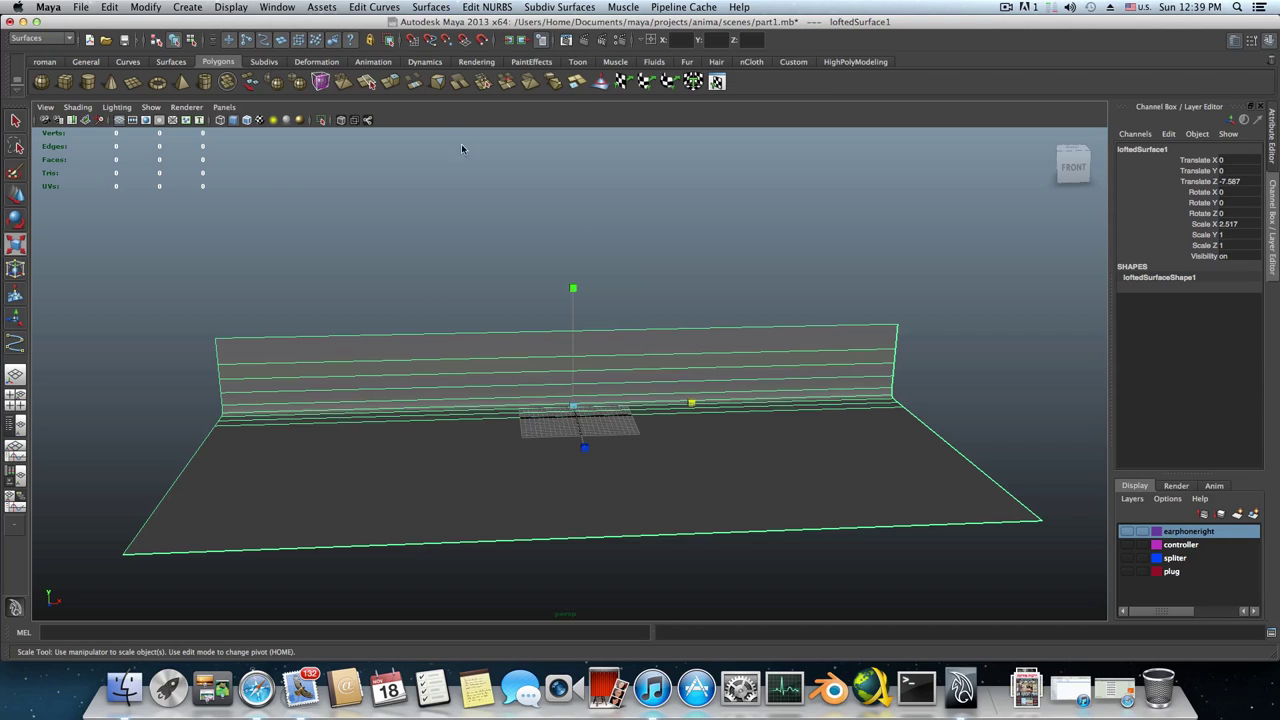
{"action": "left_click", "coordinate": [285, 8]}
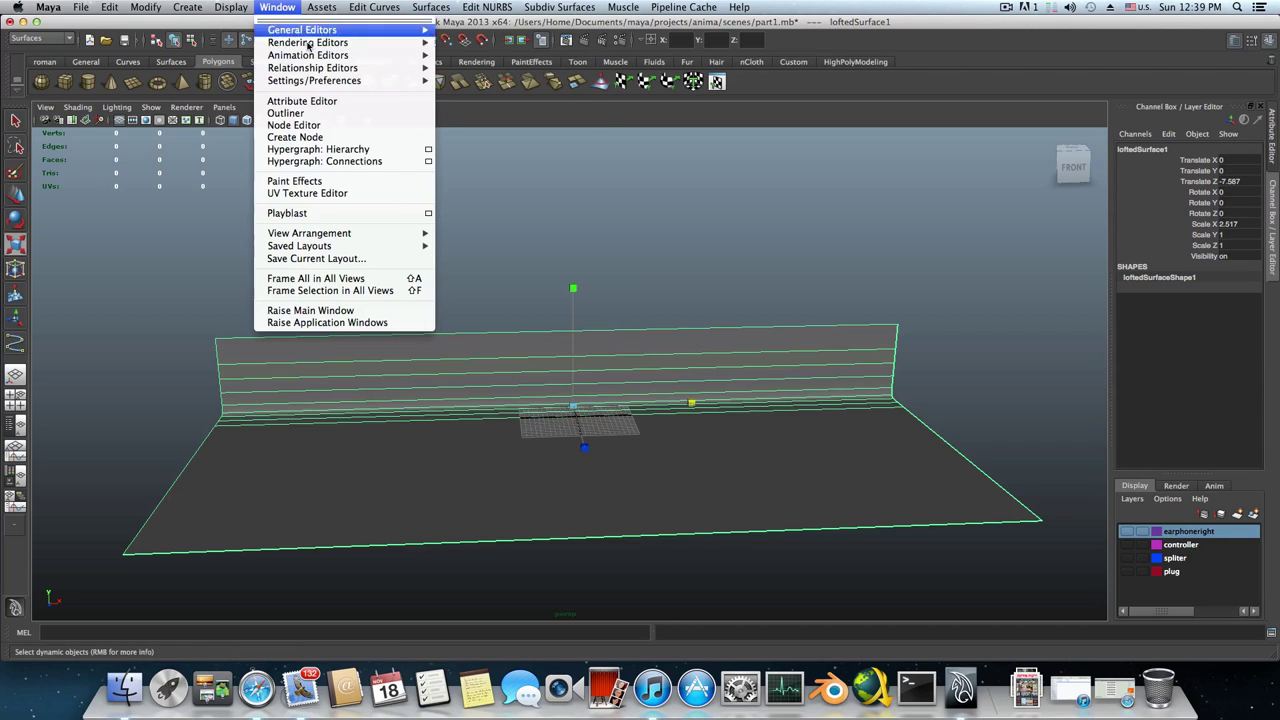
{"action": "mouse_move", "coordinate": [316, 79]}
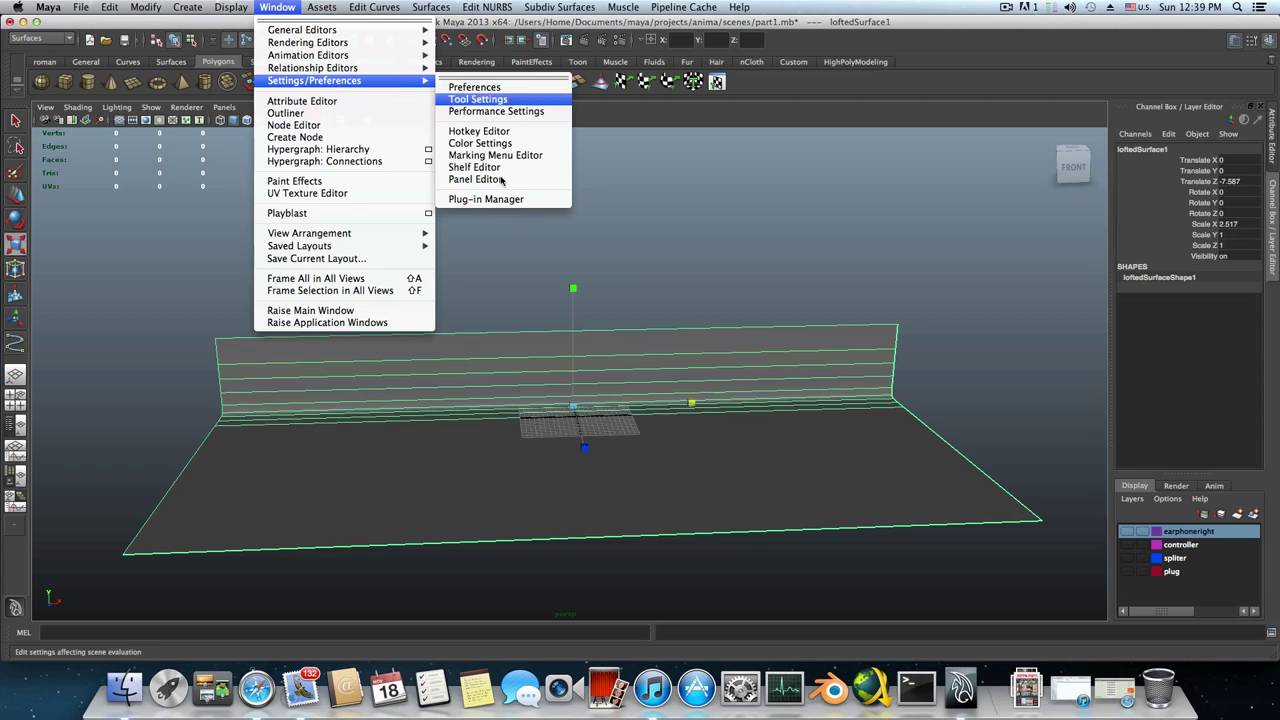
{"action": "left_click", "coordinate": [510, 200]}
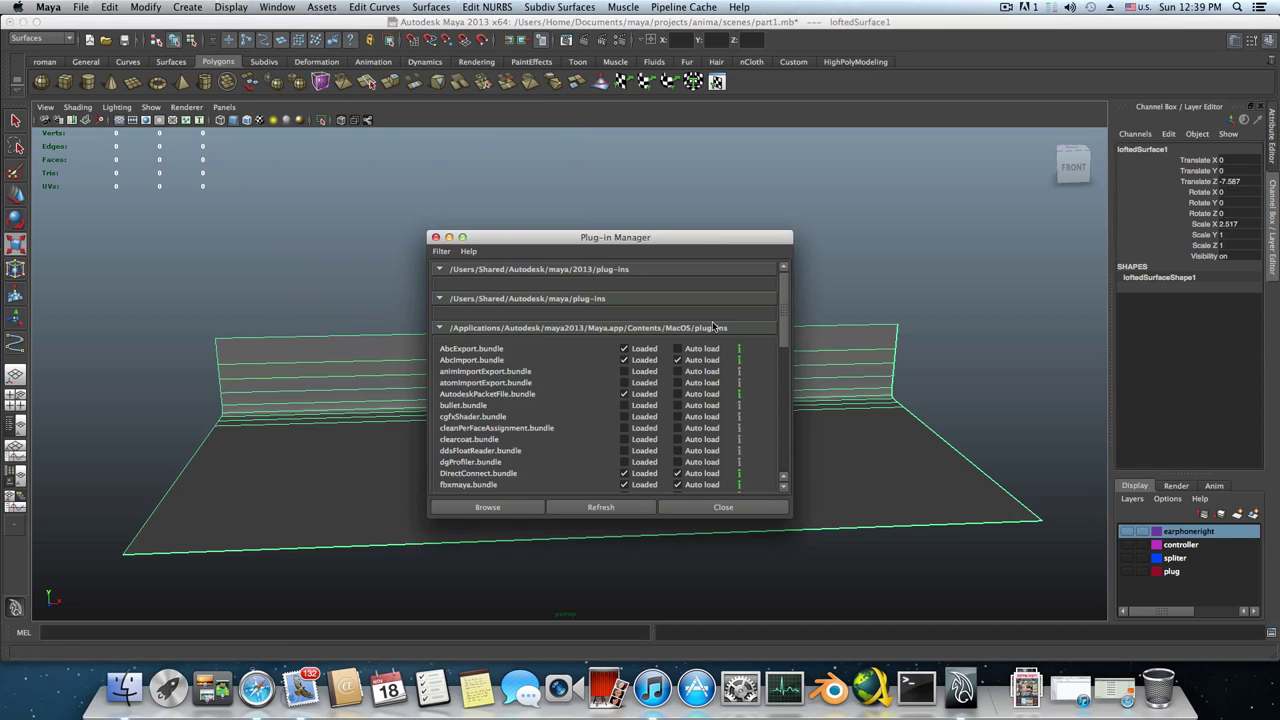
{"action": "scroll", "coordinate": [537, 400], "scroll_direction": "down", "scroll_amount": 2}
{"action": "scroll", "coordinate": [537, 400], "scroll_direction": "down", "scroll_amount": 10}
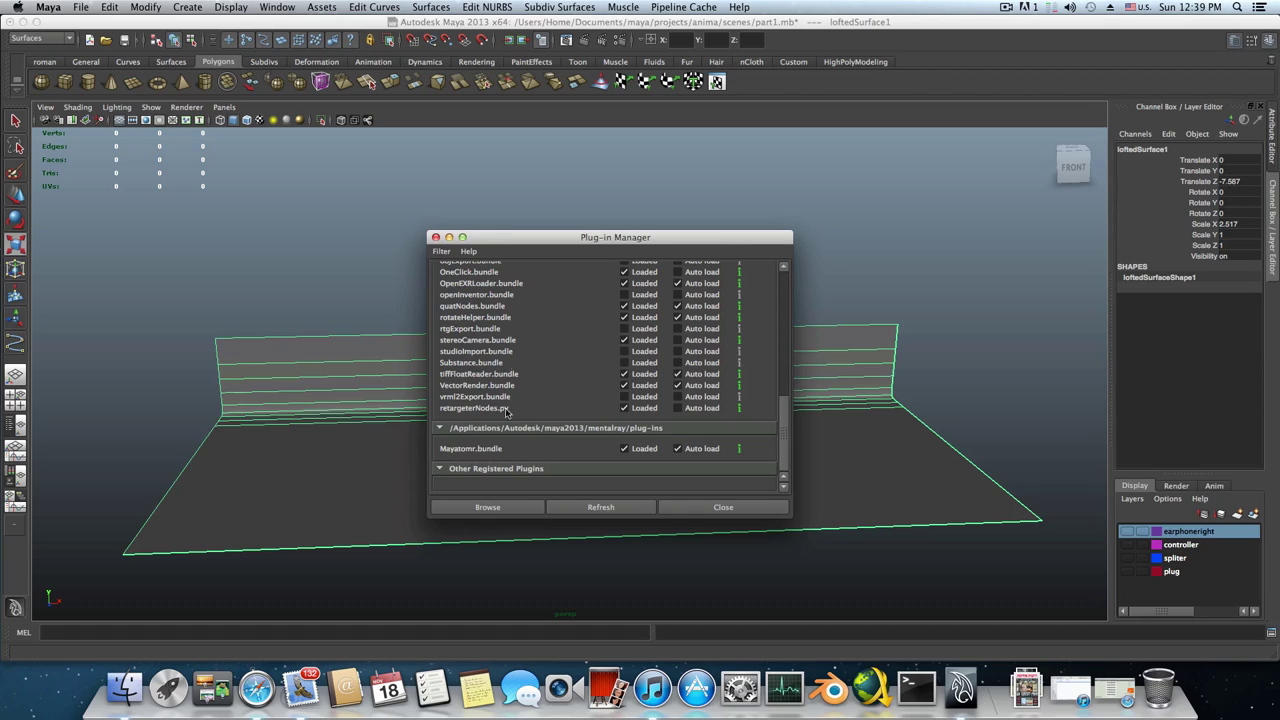
{"action": "scroll", "coordinate": [466, 300], "scroll_direction": "up", "scroll_amount": 5}
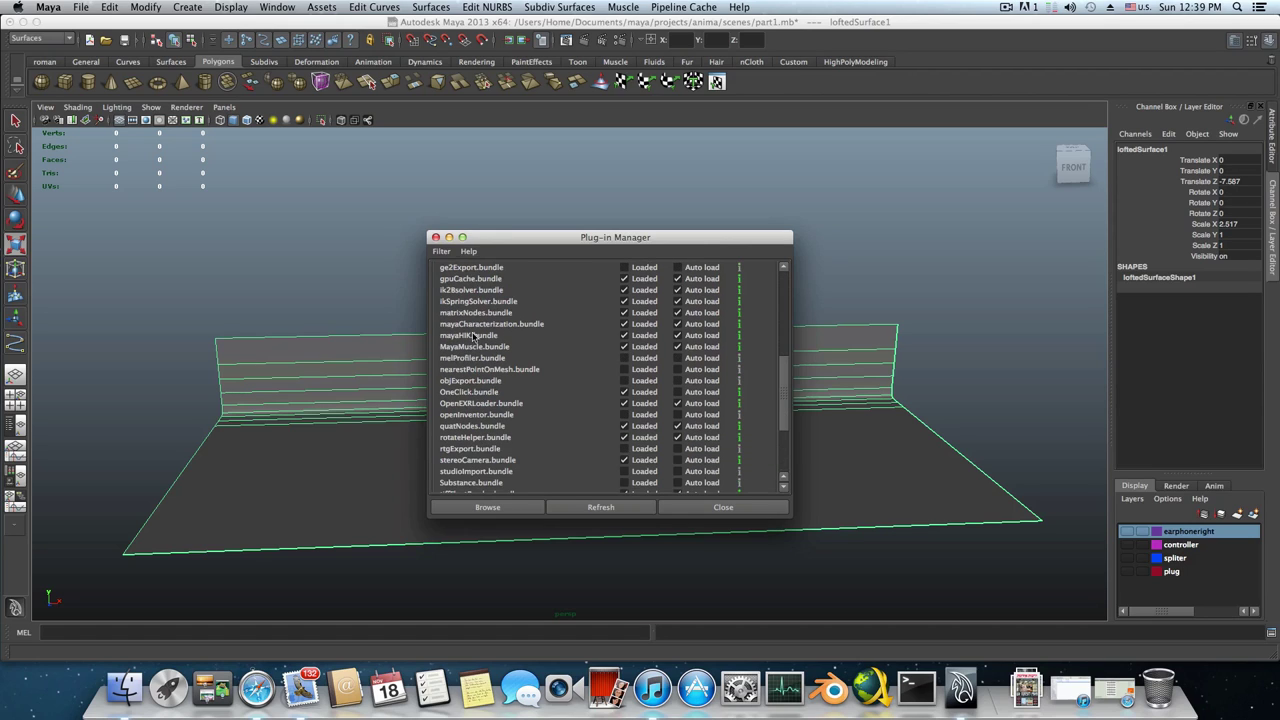
{"action": "scroll", "coordinate": [476, 401], "scroll_direction": "down", "scroll_amount": 5}
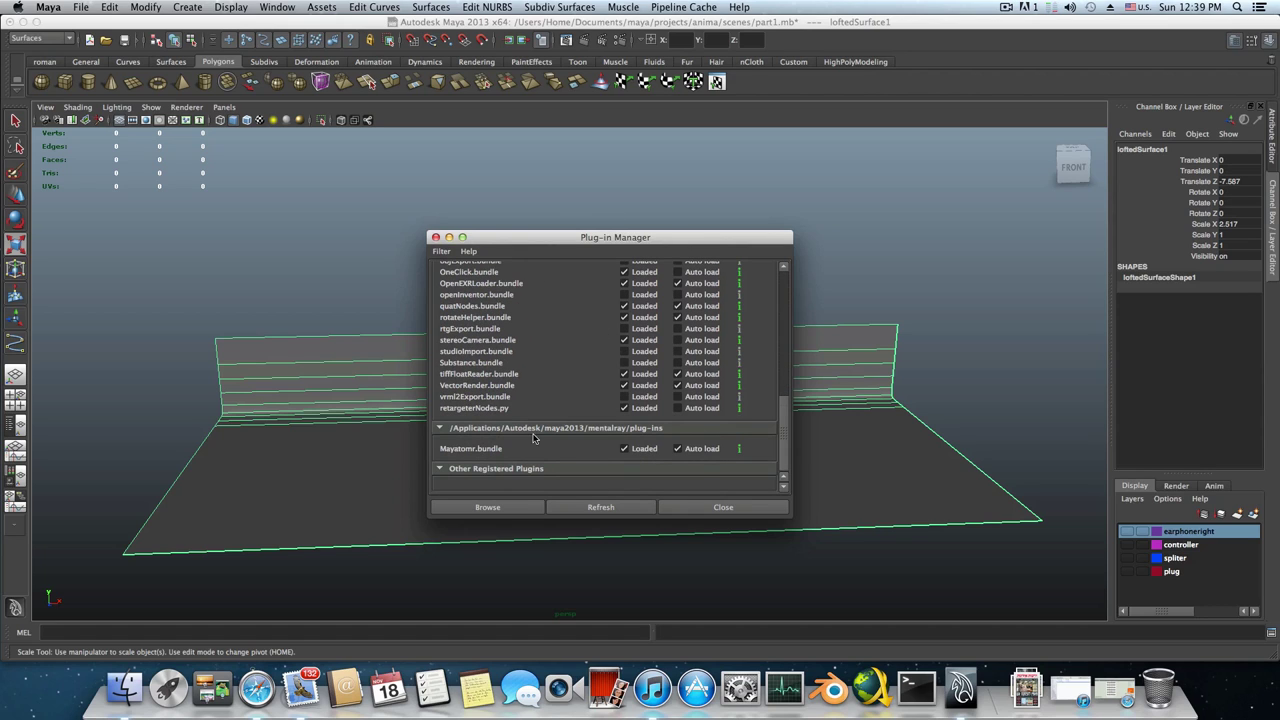
{"action": "scroll", "coordinate": [482, 455], "scroll_direction": "up", "scroll_amount": 7}
{"action": "scroll", "coordinate": [476, 442], "scroll_direction": "down", "scroll_amount": 7}
{"action": "scroll", "coordinate": [481, 402], "scroll_direction": "up", "scroll_amount": 5}
{"action": "scroll", "coordinate": [490, 400], "scroll_direction": "down", "scroll_amount": 5}
{"action": "left_click", "coordinate": [723, 508]}
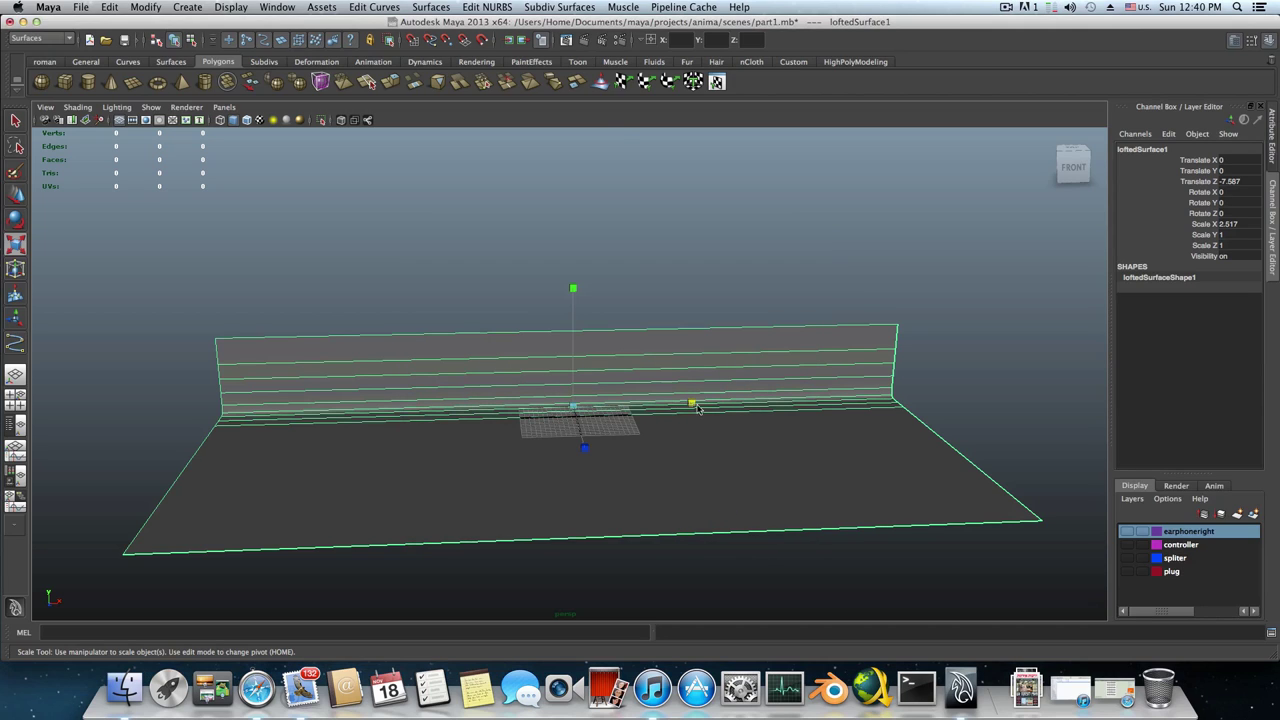
Open the Render Settings and set the renderer to mental ray
{"action": "left_click", "coordinate": [619, 42]}
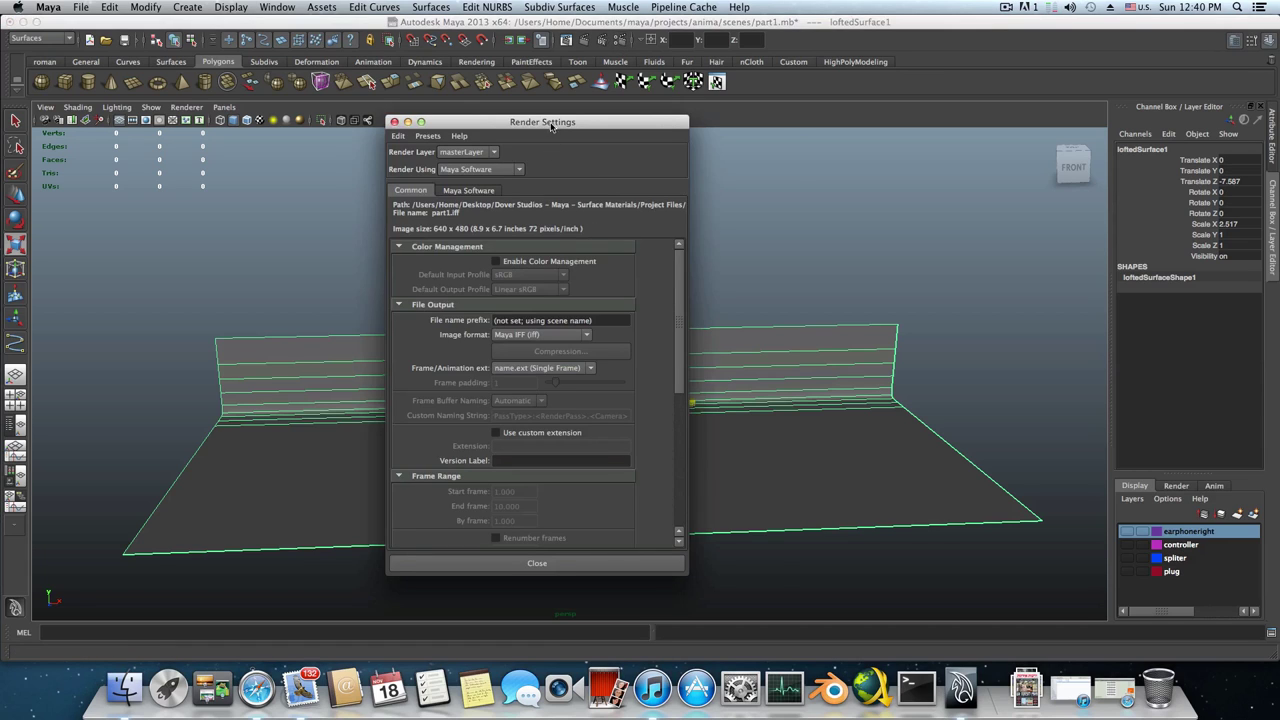
{"action": "left_click_drag", "start_coordinate": [550, 124], "coordinate": [630, 138]}
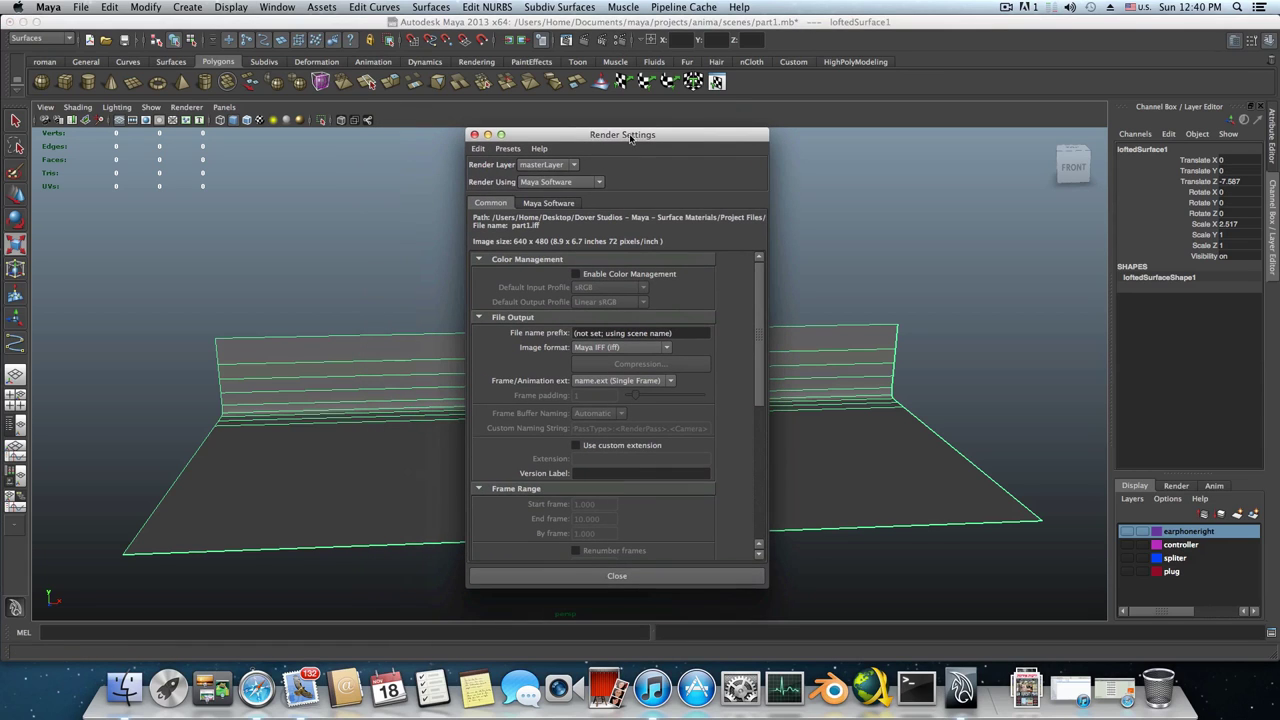
{"action": "left_click", "coordinate": [600, 183]}
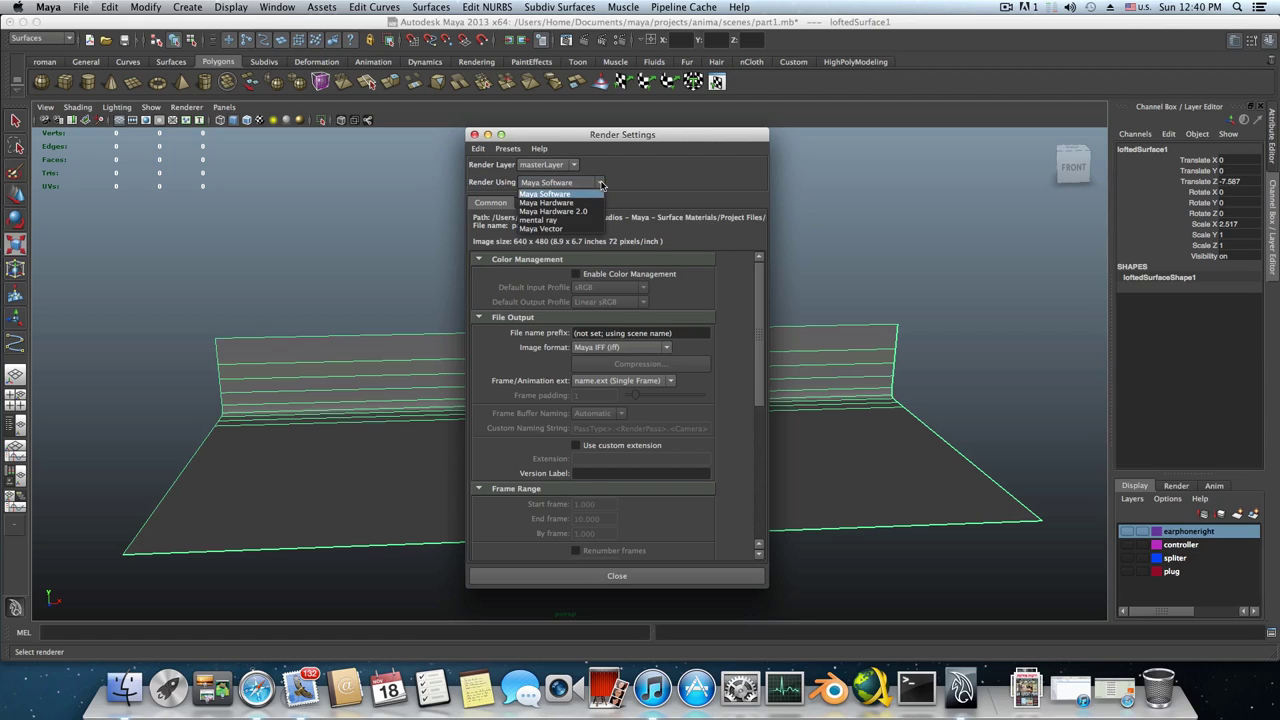
{"action": "left_click", "coordinate": [540, 220]}
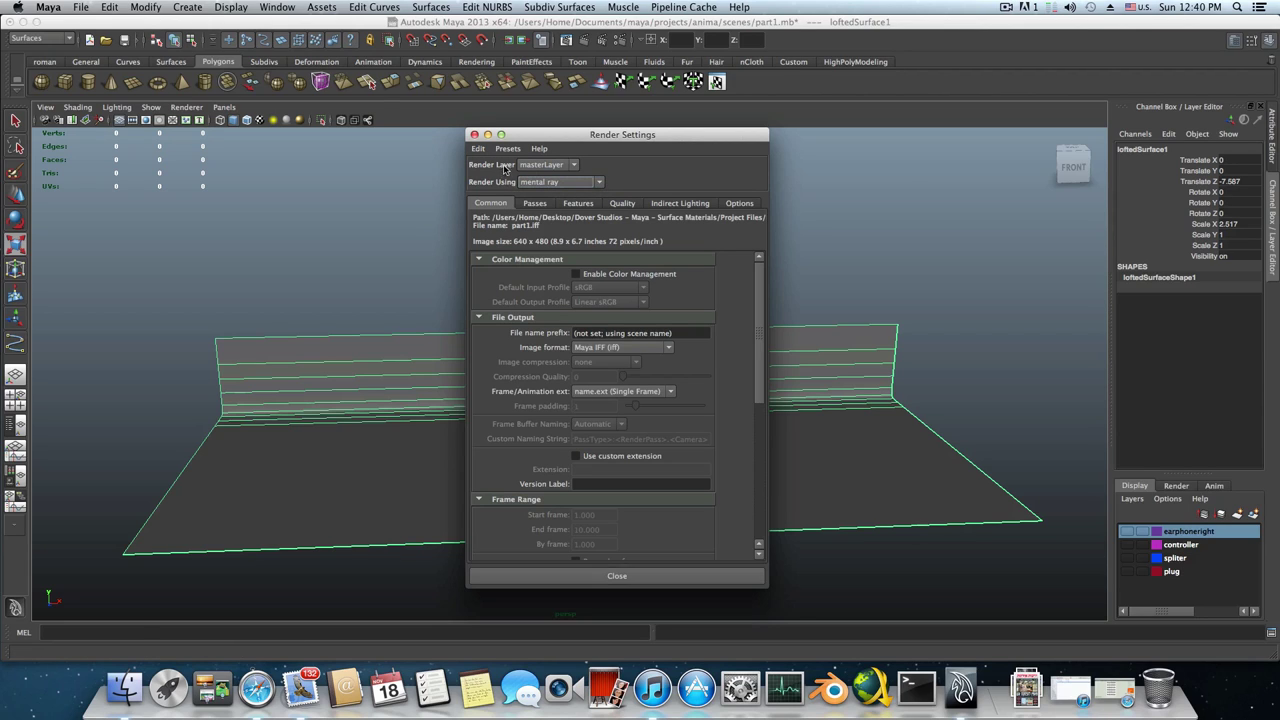
Set the render image size preset to HD 720 and disable the default light in the render options
{"action": "scroll", "coordinate": [577, 490], "scroll_direction": "down", "scroll_amount": 5}
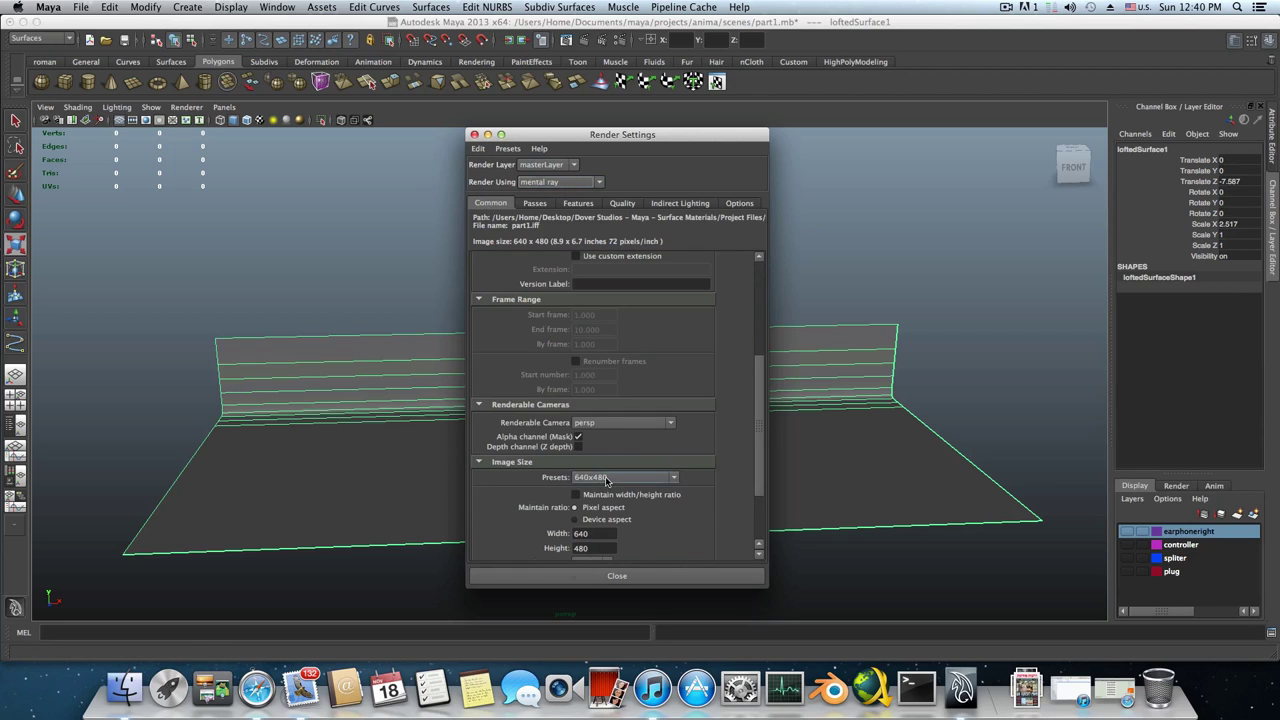
{"action": "left_click", "coordinate": [605, 478]}
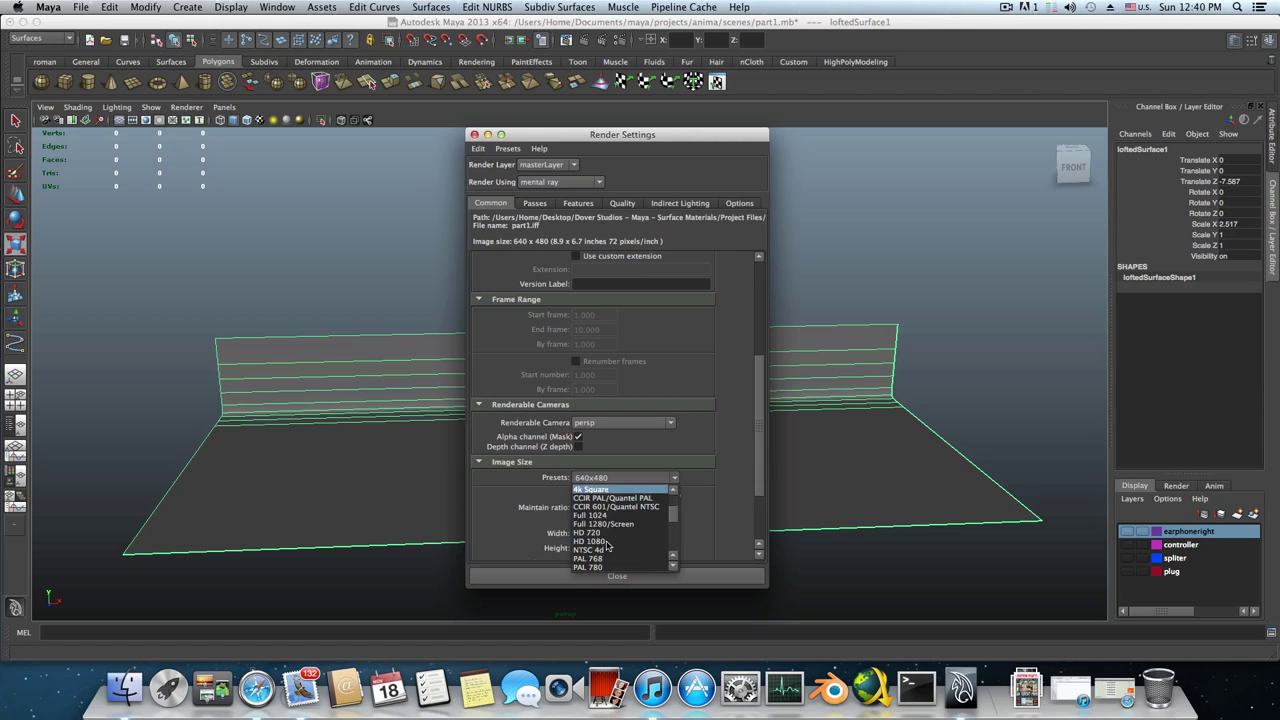
{"action": "left_click", "coordinate": [601, 540]}
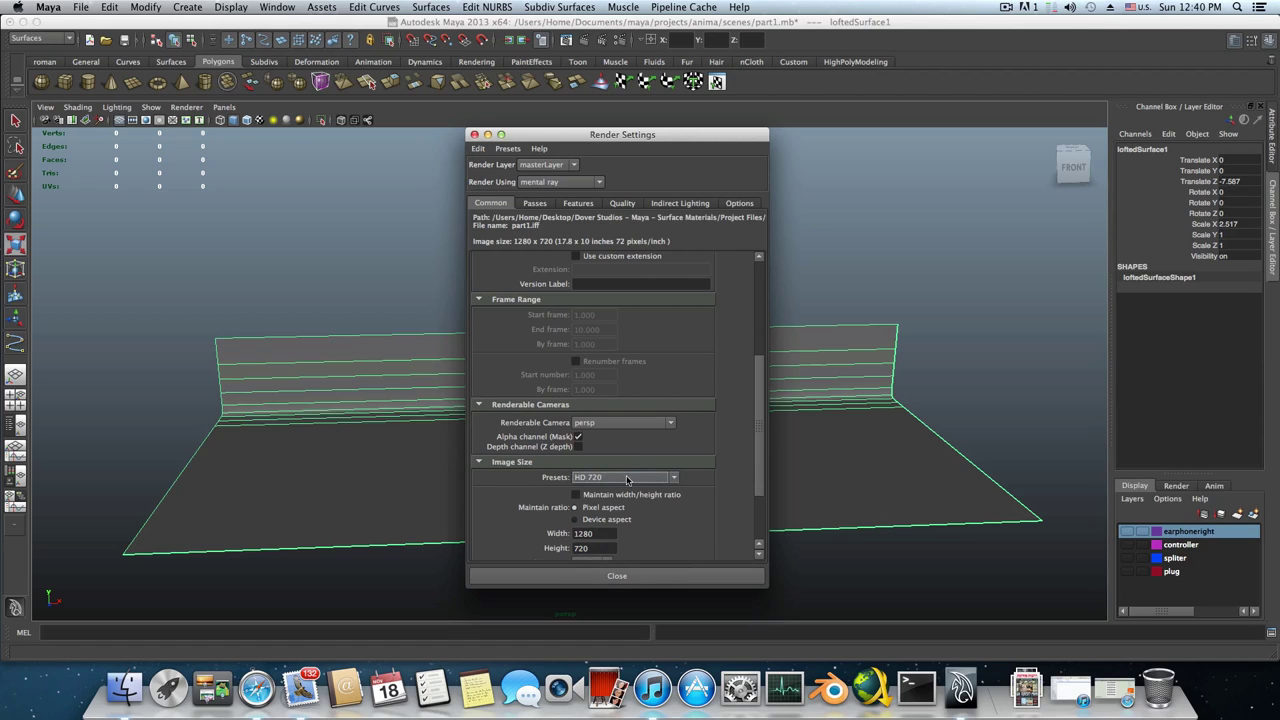
{"action": "scroll", "coordinate": [622, 484], "scroll_direction": "down", "scroll_amount": 2}
{"action": "scroll", "coordinate": [622, 484], "scroll_direction": "down", "scroll_amount": 3}
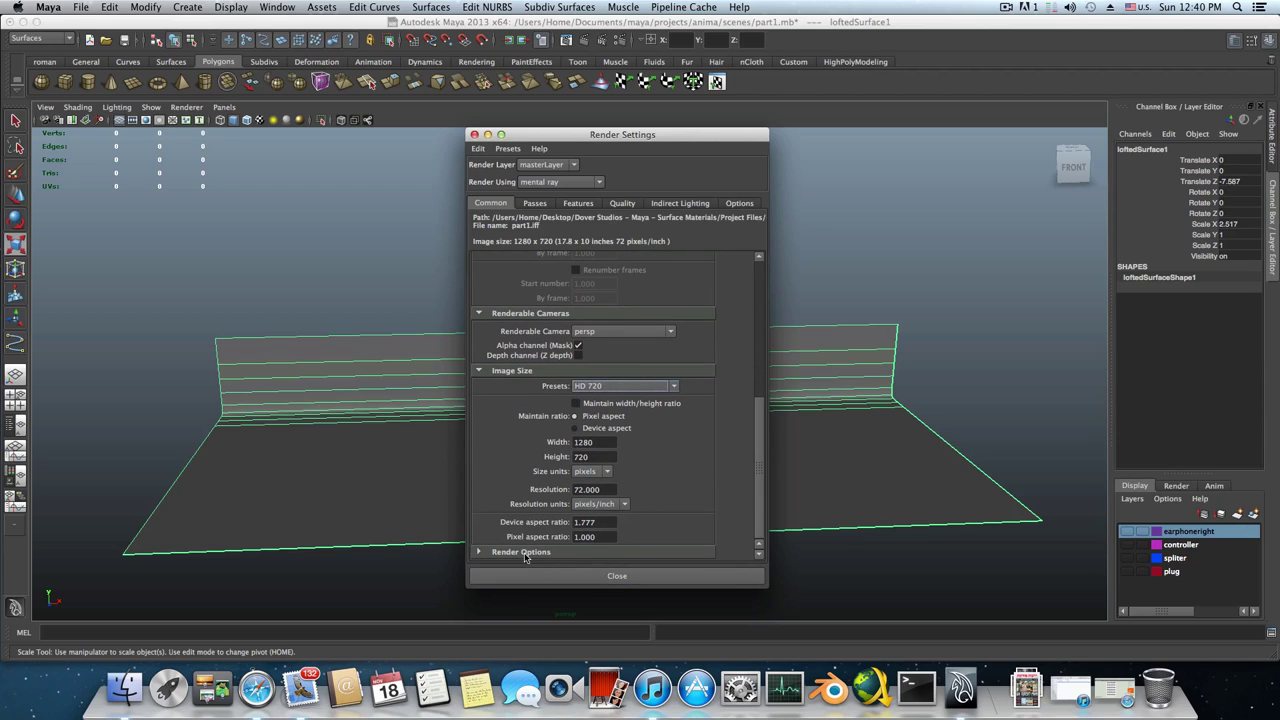
{"action": "left_click", "coordinate": [524, 552]}
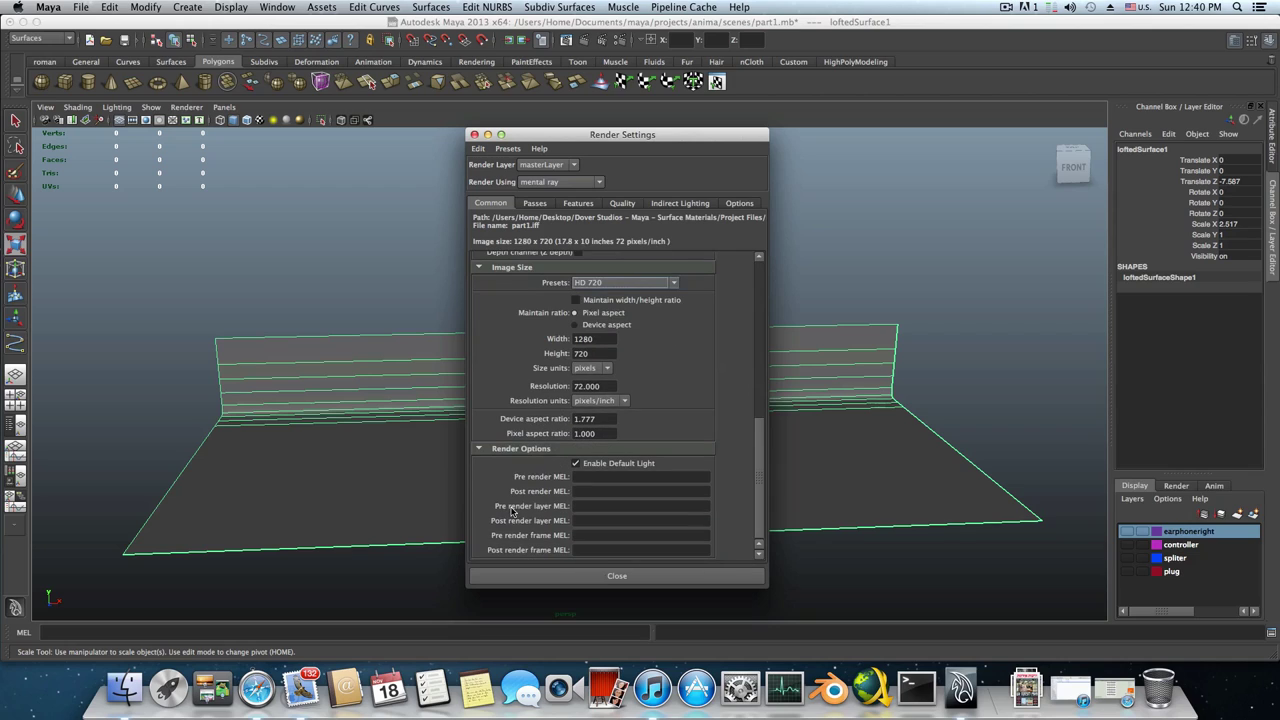
{"action": "left_click", "coordinate": [575, 464]}
Set the mental ray Max Sample Level to 2 and expand the Raytracing options in the quality settings
{"action": "left_click", "coordinate": [623, 204]}
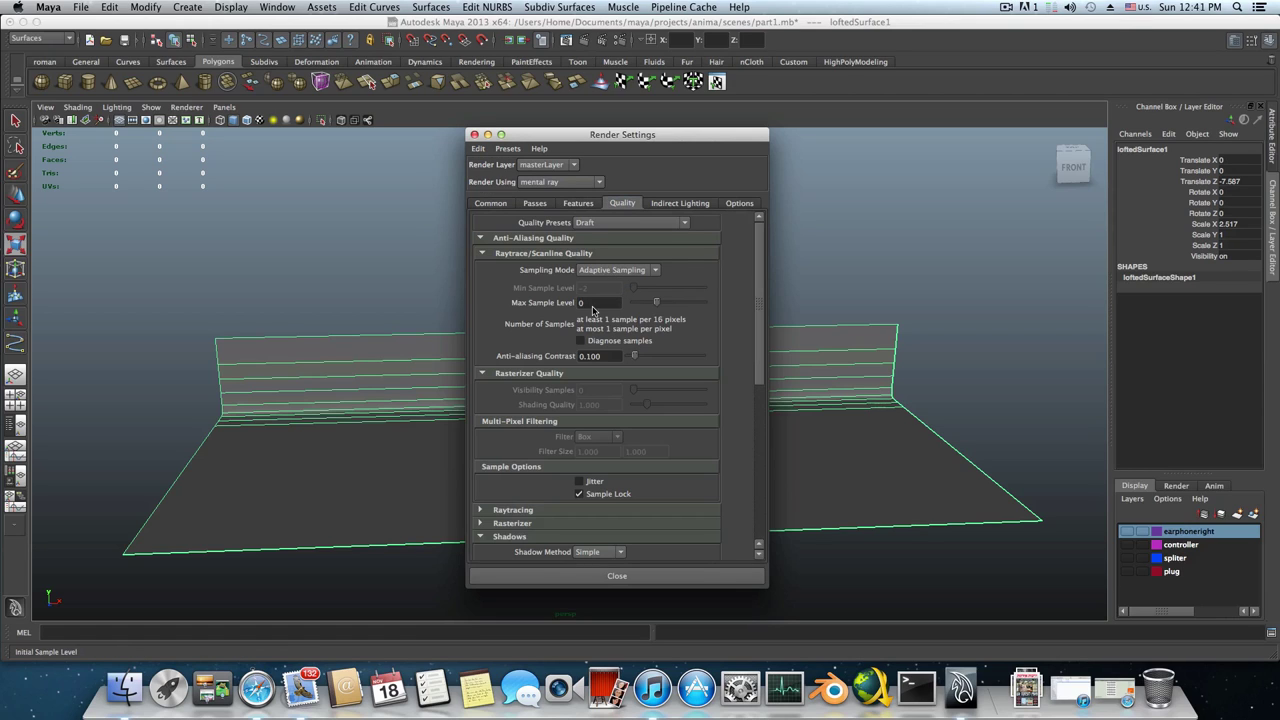
{"action": "double_click", "coordinate": [598, 303]}
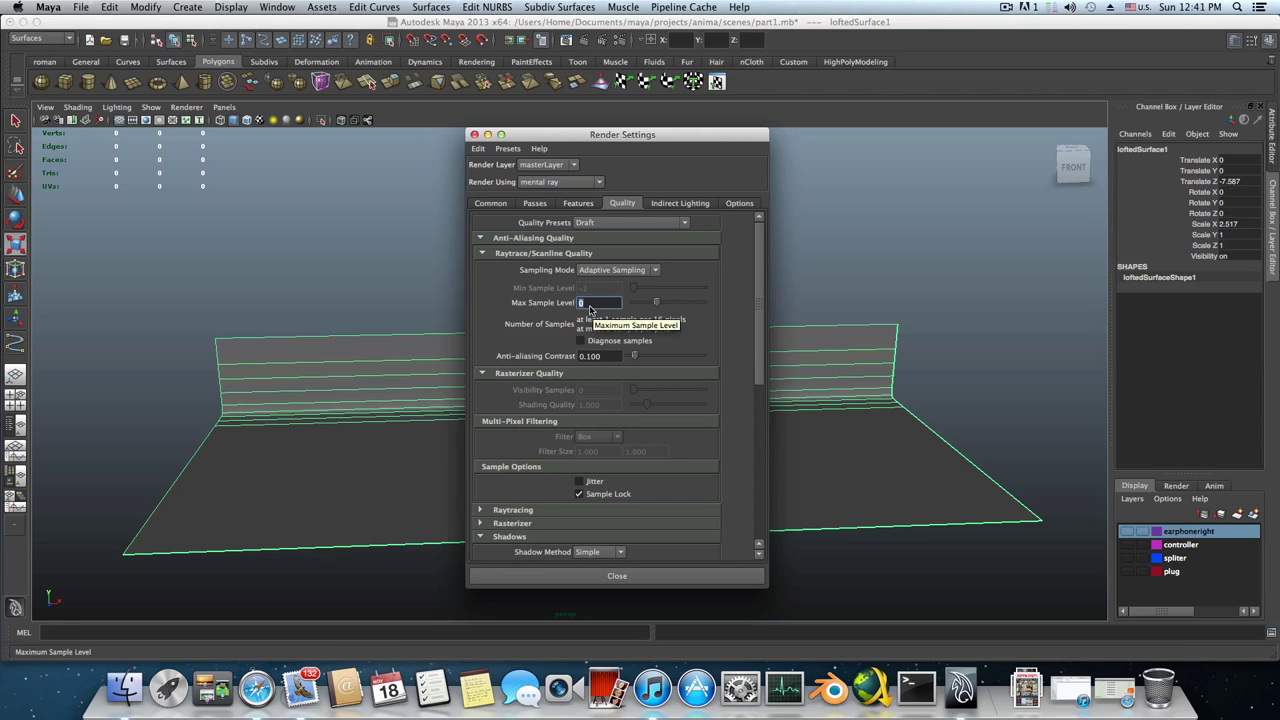
{"action": "type", "text": "2"}
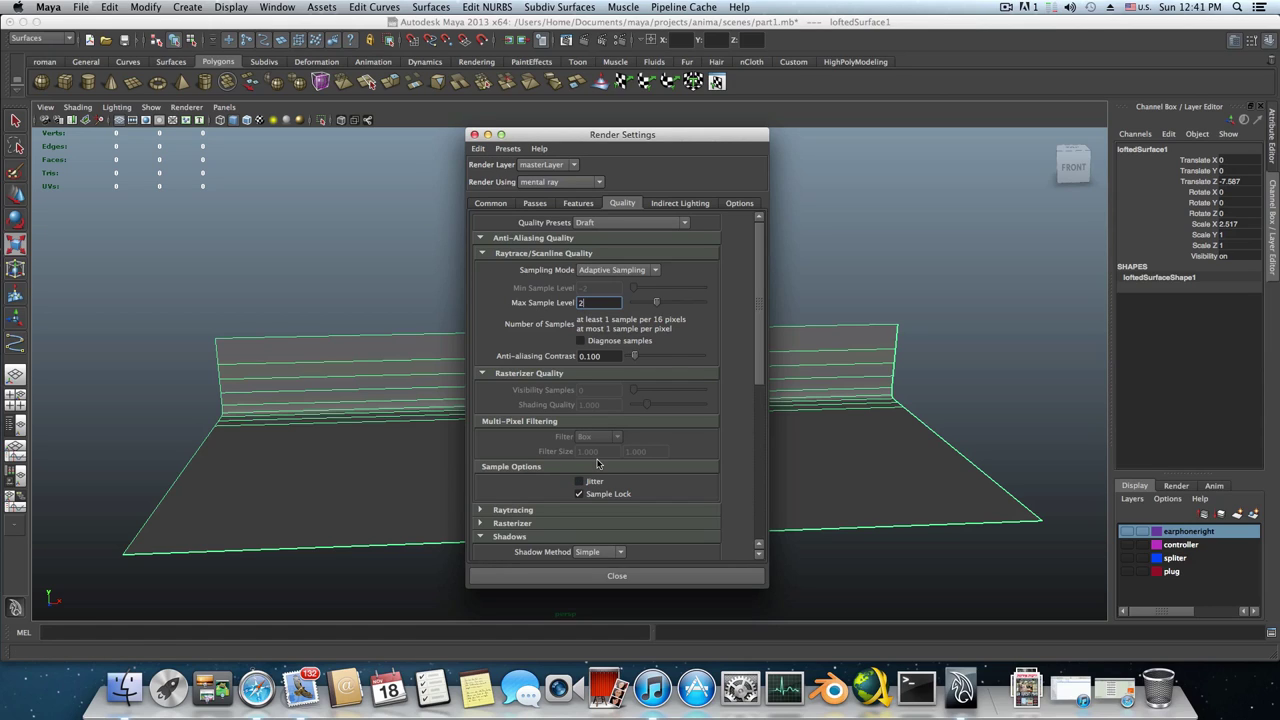
{"action": "scroll", "coordinate": [598, 463], "scroll_direction": "down", "scroll_amount": 3}
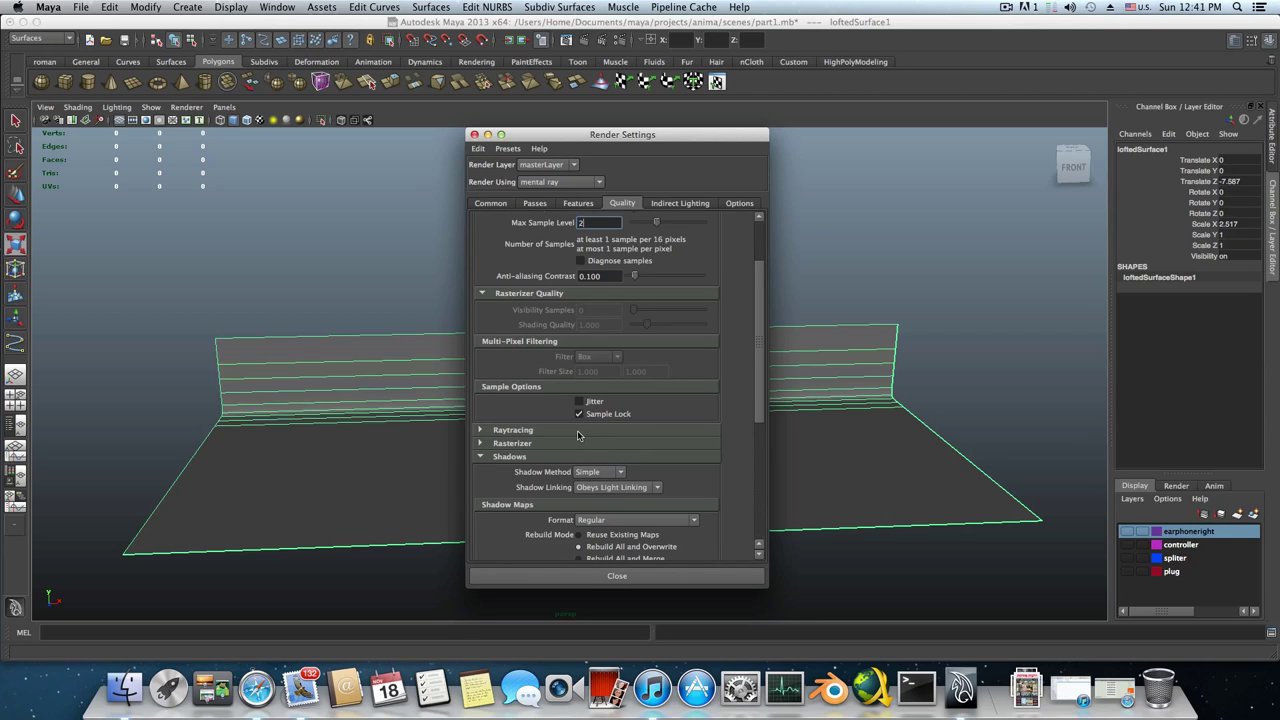
{"action": "left_click", "coordinate": [577, 432]}
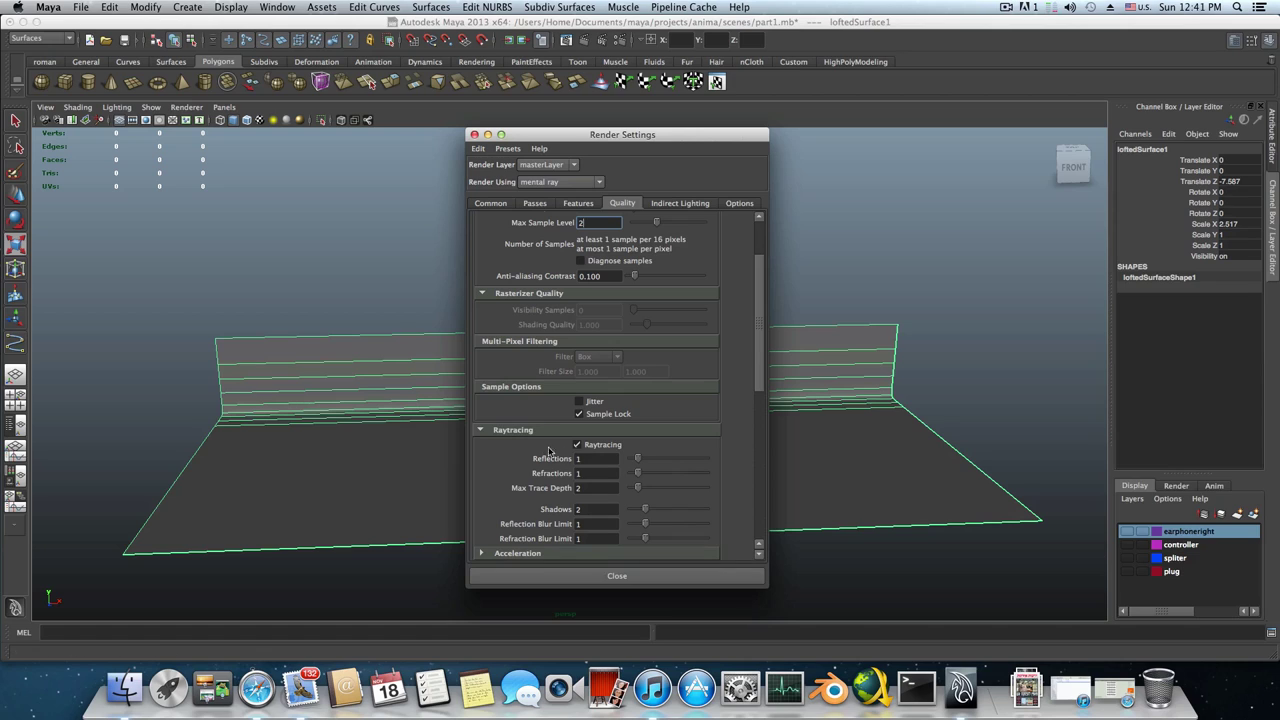
{"action": "scroll", "coordinate": [690, 380], "scroll_direction": "up", "scroll_amount": 3}
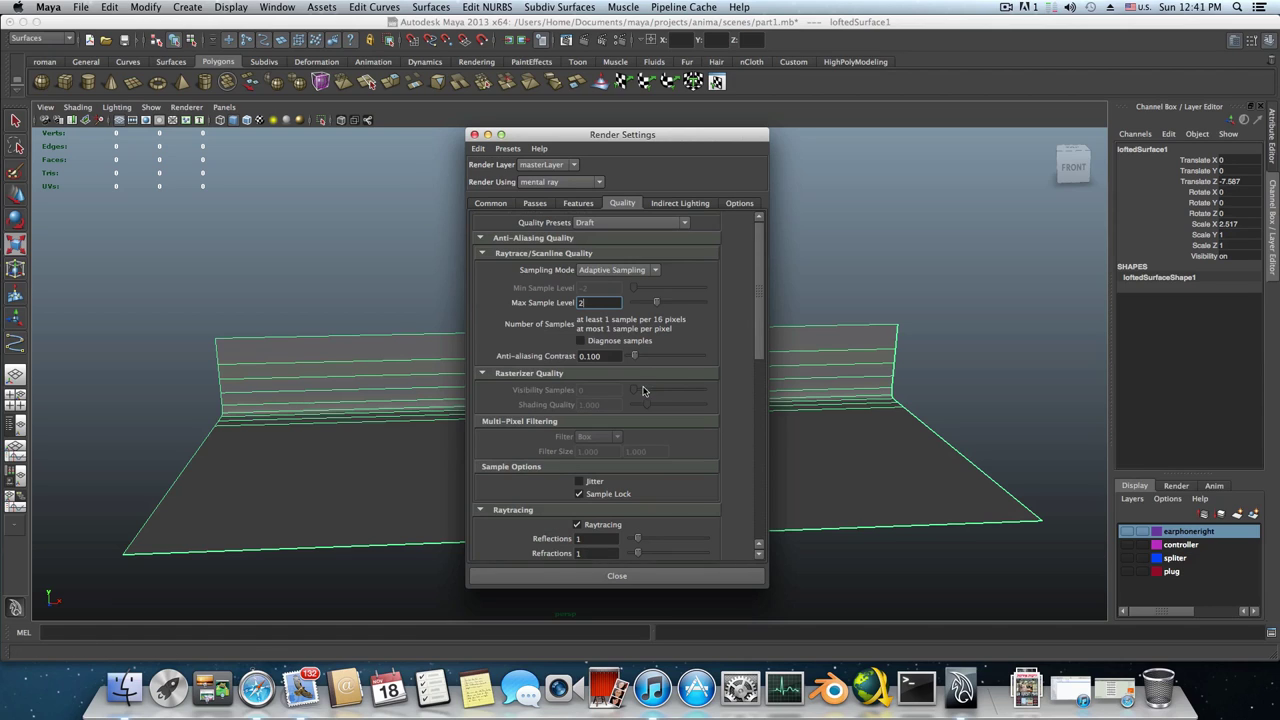
Enable Final Gathering in the indirect lighting settings
{"action": "left_click", "coordinate": [679, 204]}
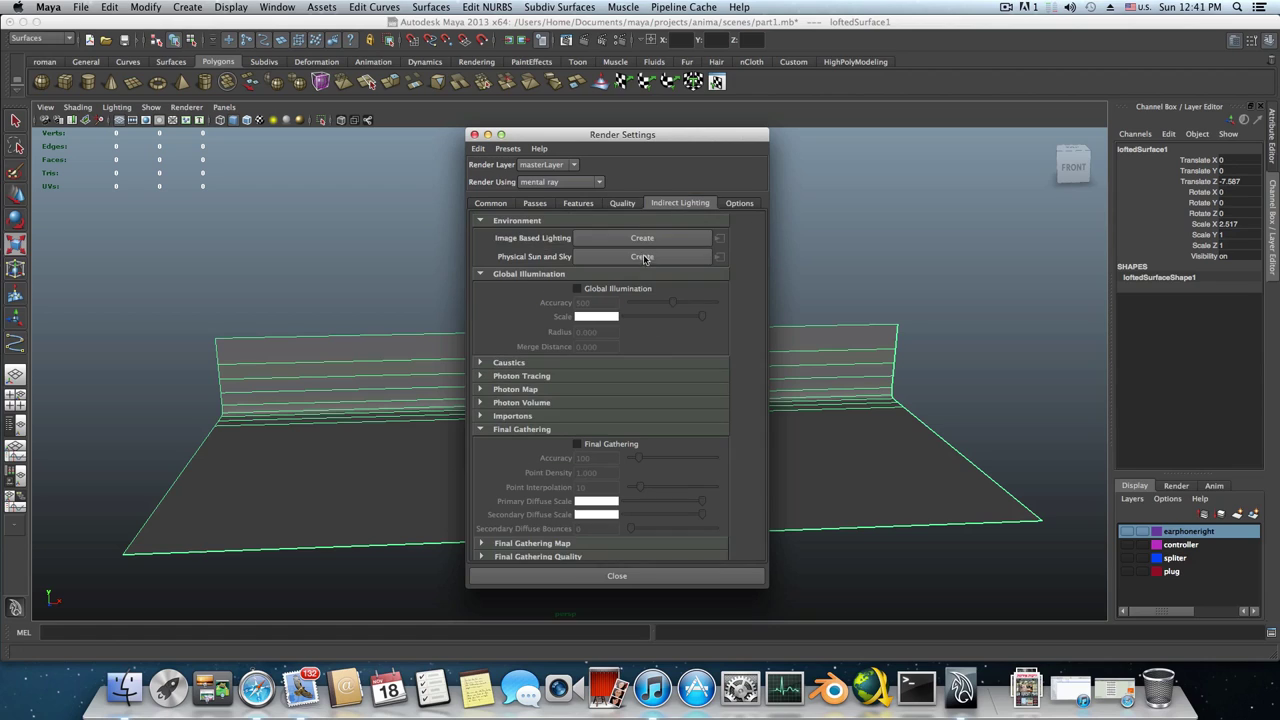
{"action": "left_click", "coordinate": [576, 444]}
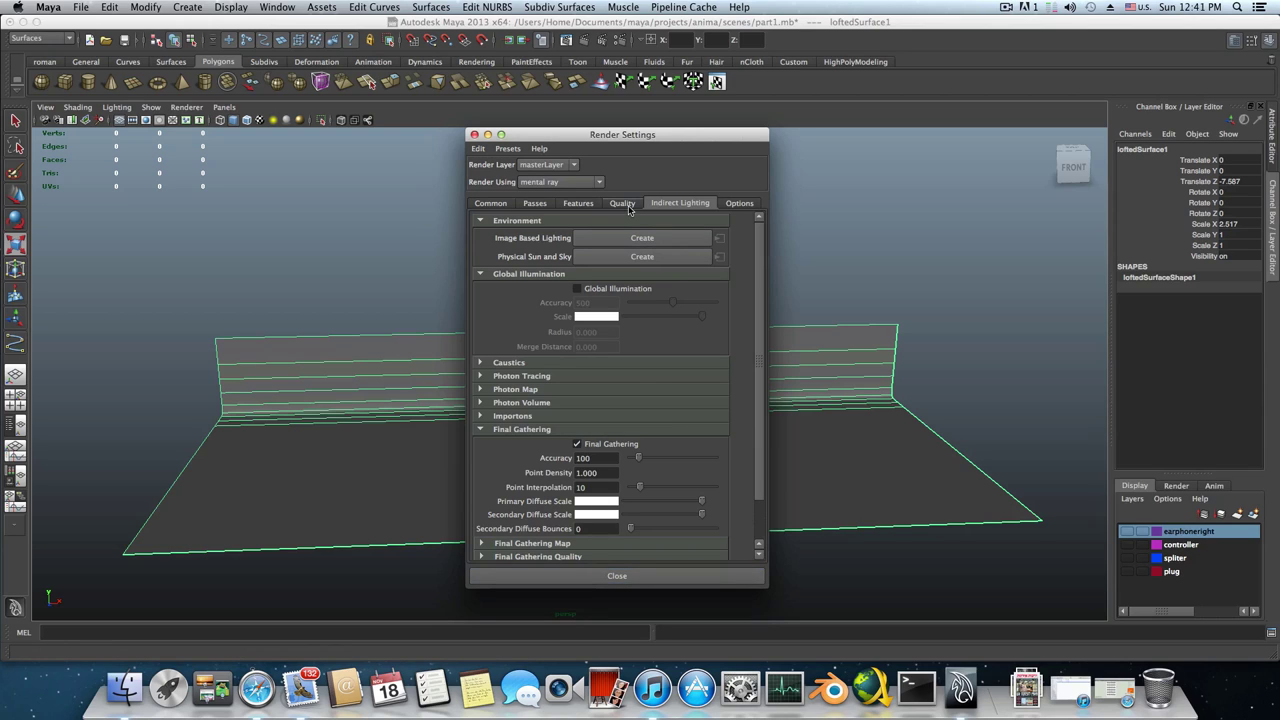
Set the mental ray multi-pixel filter to Gauss in the quality settings
{"action": "left_click", "coordinate": [624, 204]}
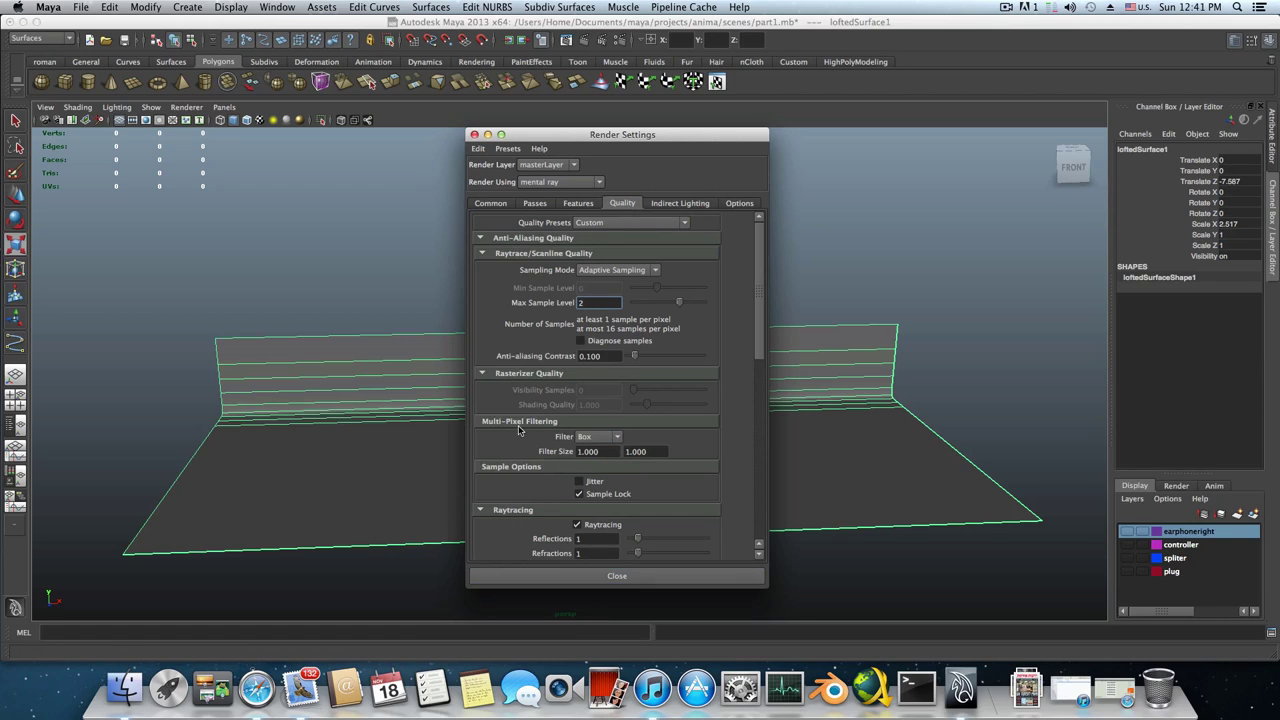
{"action": "left_click", "coordinate": [614, 437]}
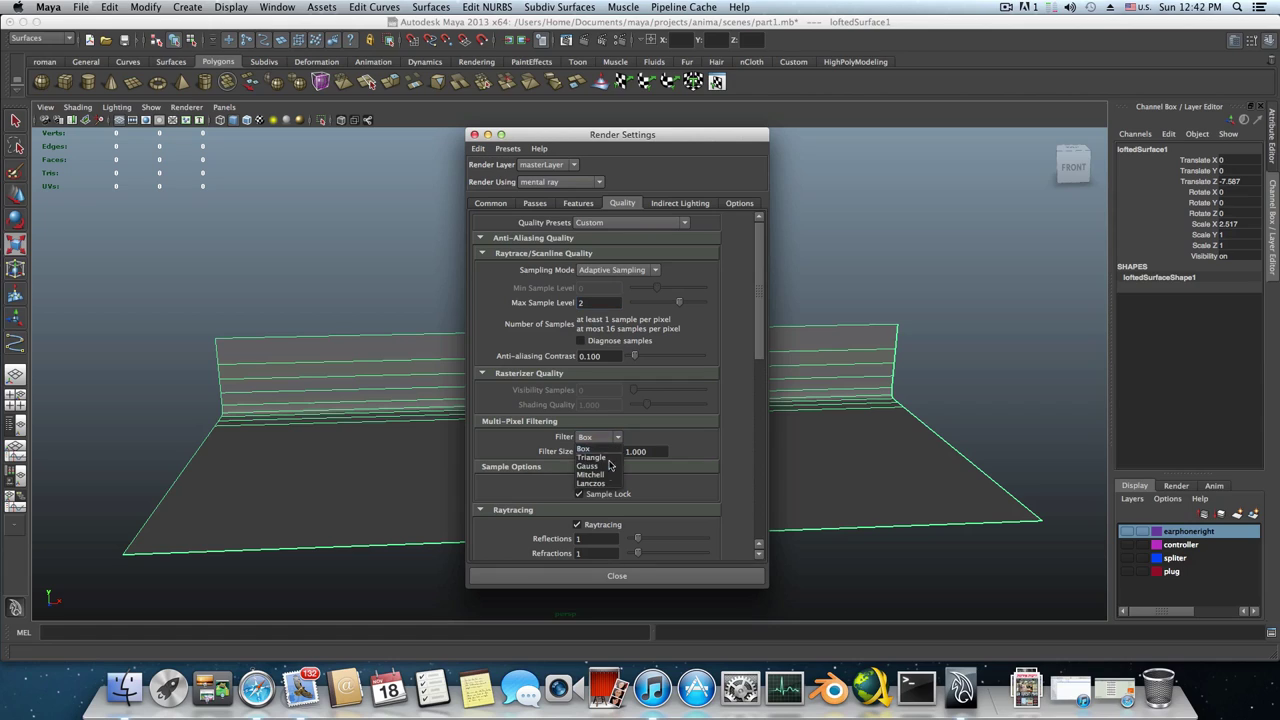
{"action": "left_click", "coordinate": [609, 466]}
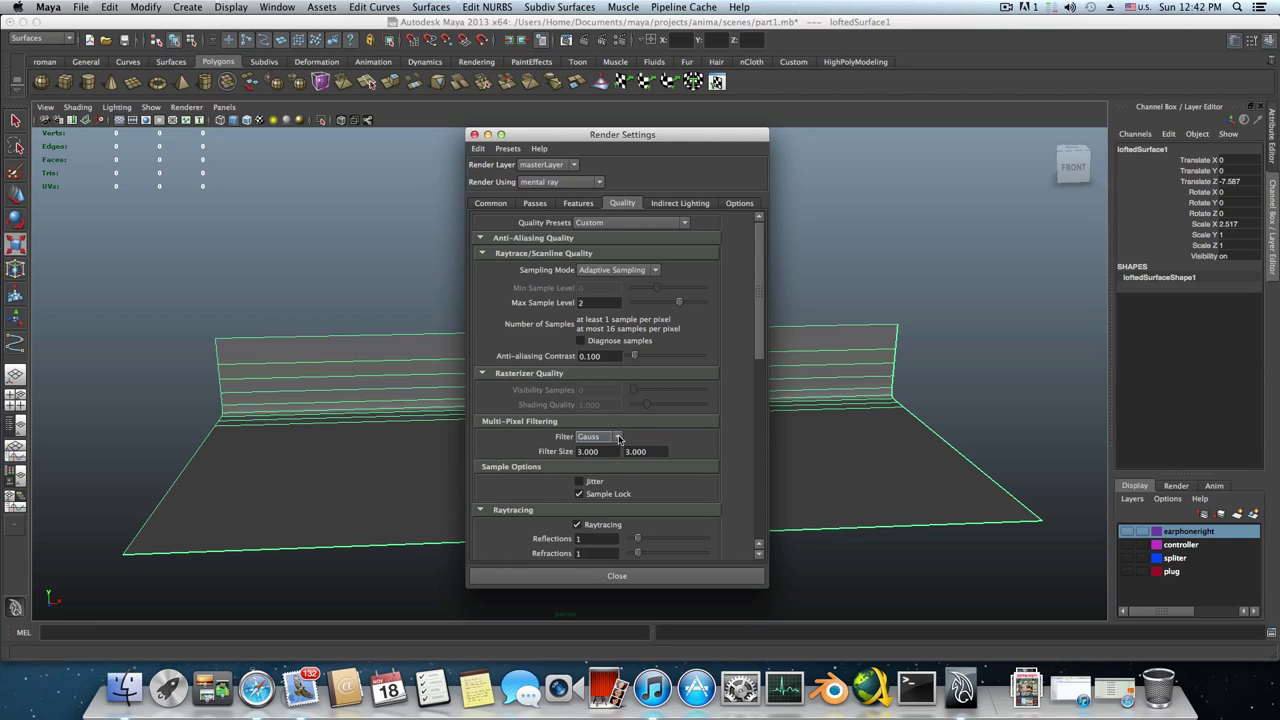
{"action": "left_click", "coordinate": [618, 438]}
{"action": "left_click", "coordinate": [618, 438]}
{"action": "left_click", "coordinate": [618, 438]}
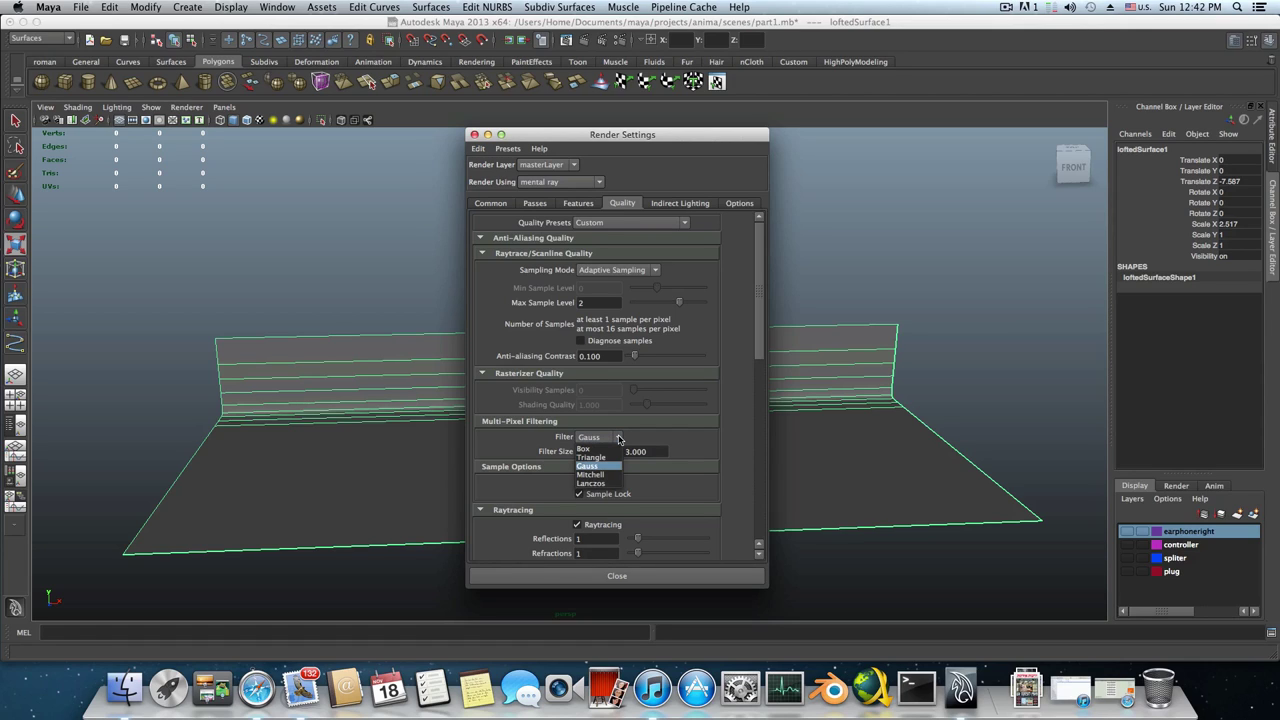
{"action": "left_click", "coordinate": [604, 466]}
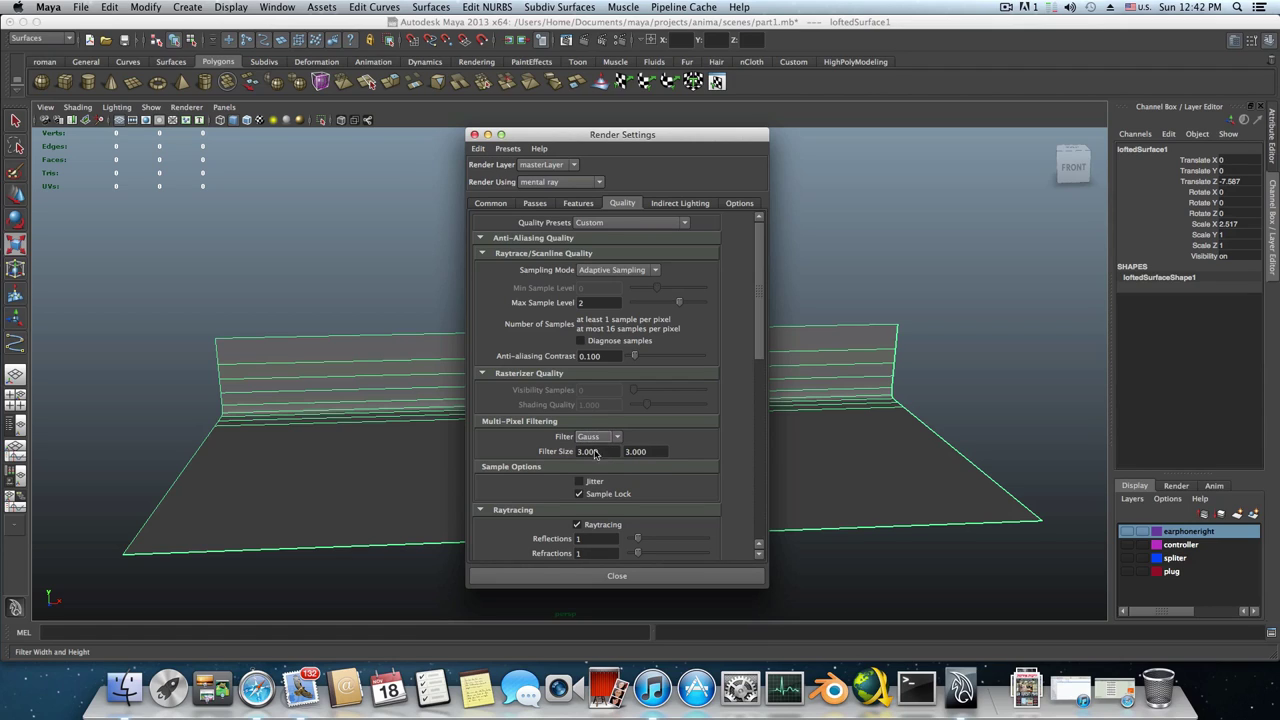
Create an image-based lighting node from the indirect lighting settings and close the Render Settings
{"action": "left_click", "coordinate": [677, 204]}
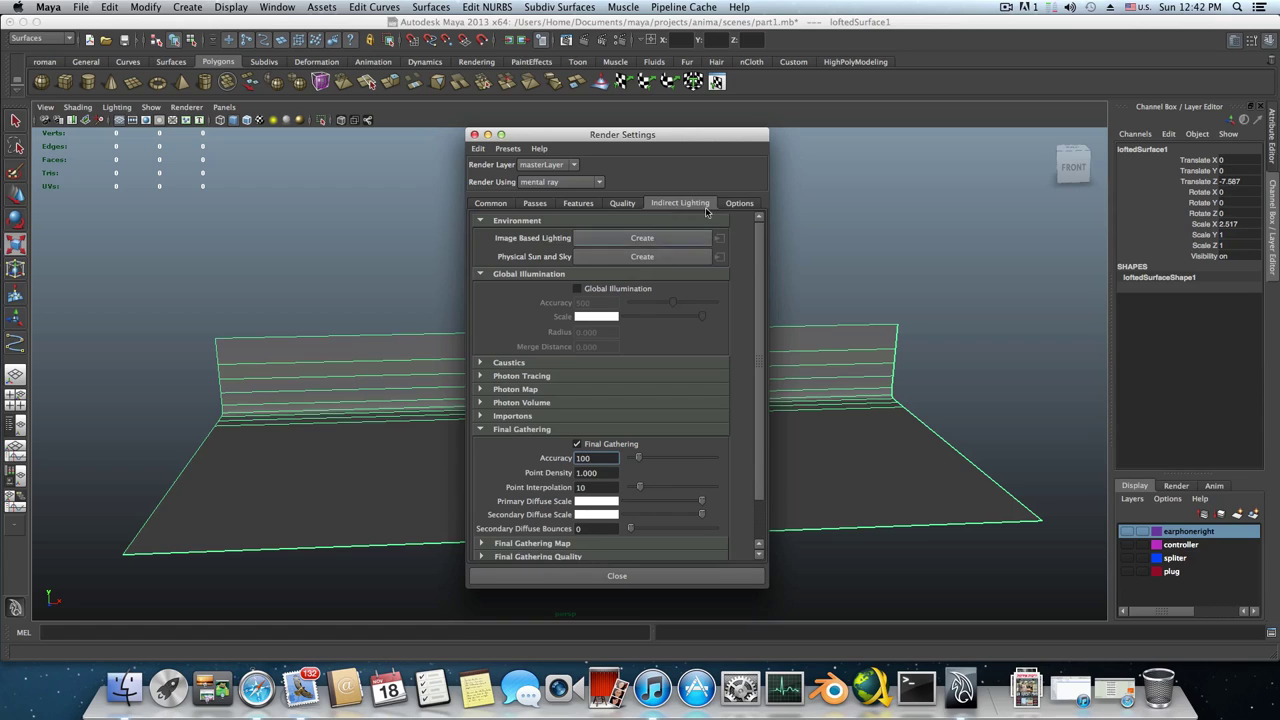
{"action": "left_click_drag", "start_coordinate": [614, 138], "coordinate": [678, 142]}
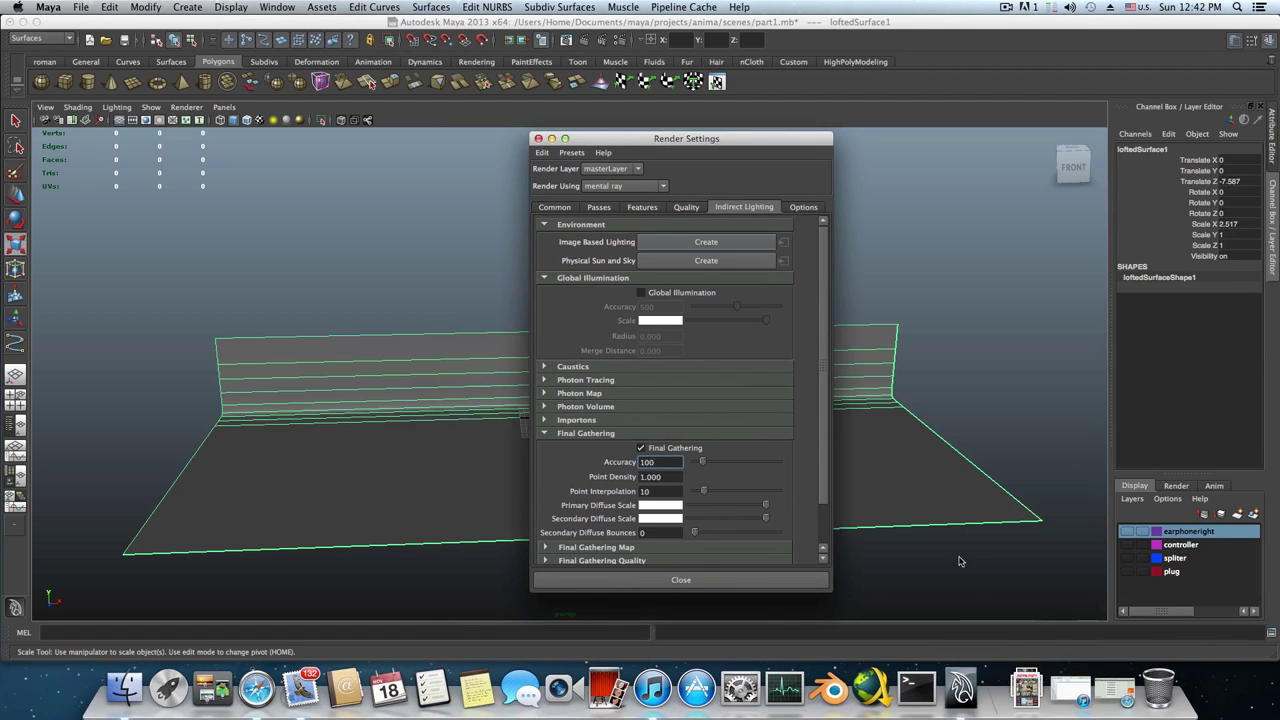
{"action": "left_click", "coordinate": [731, 242]}
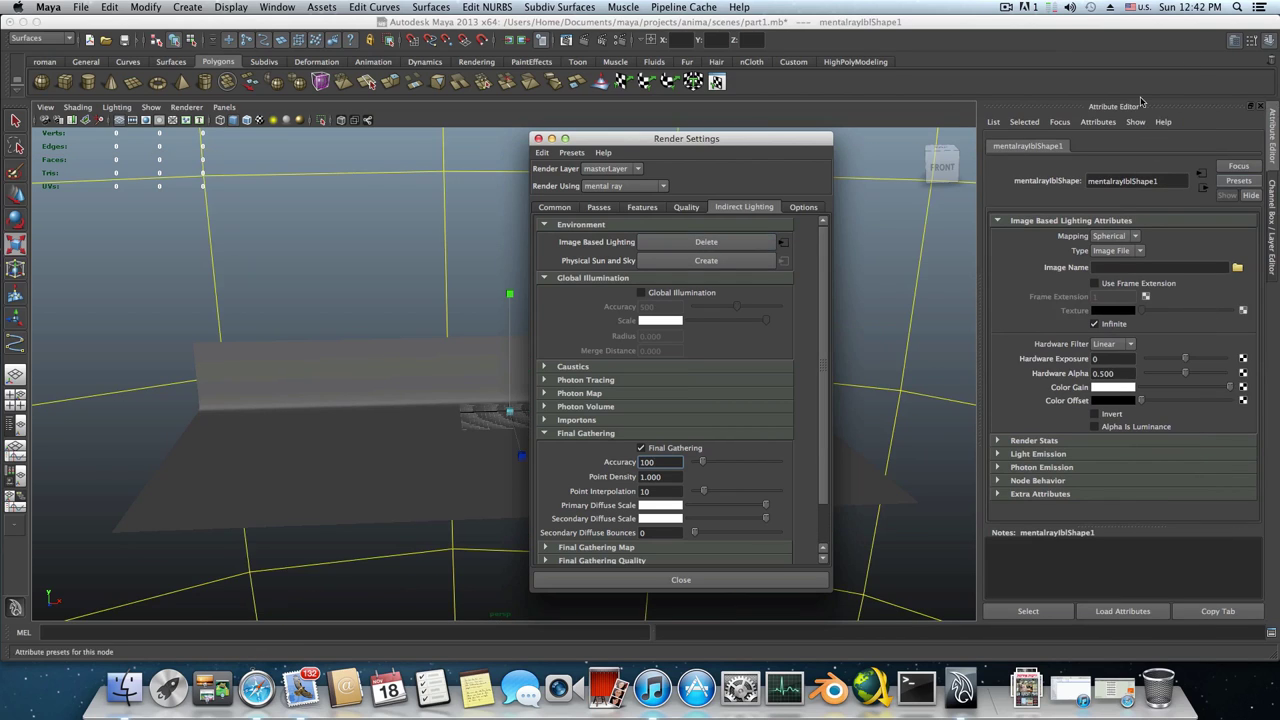
{"action": "left_click", "coordinate": [538, 140]}
{"action": "scroll", "coordinate": [673, 351], "scroll_direction": "down", "scroll_amount": 10}
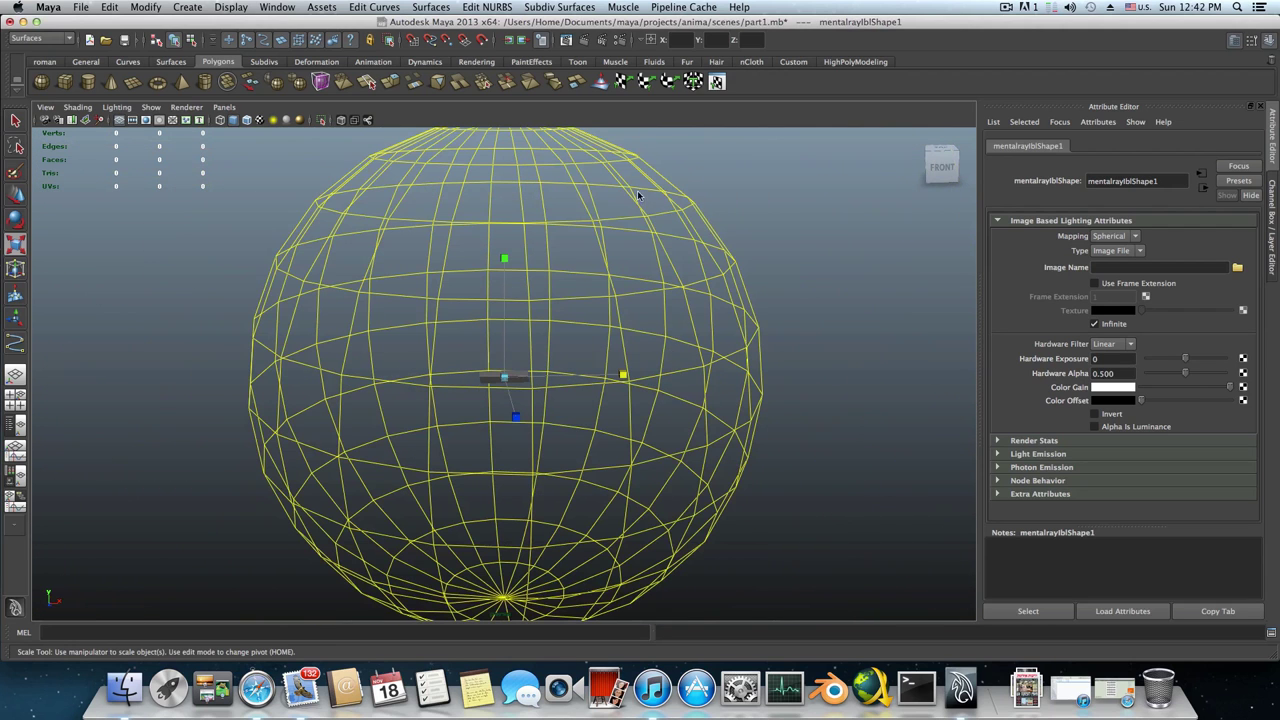
{"action": "scroll", "coordinate": [440, 468], "scroll_direction": "up", "scroll_amount": 6}
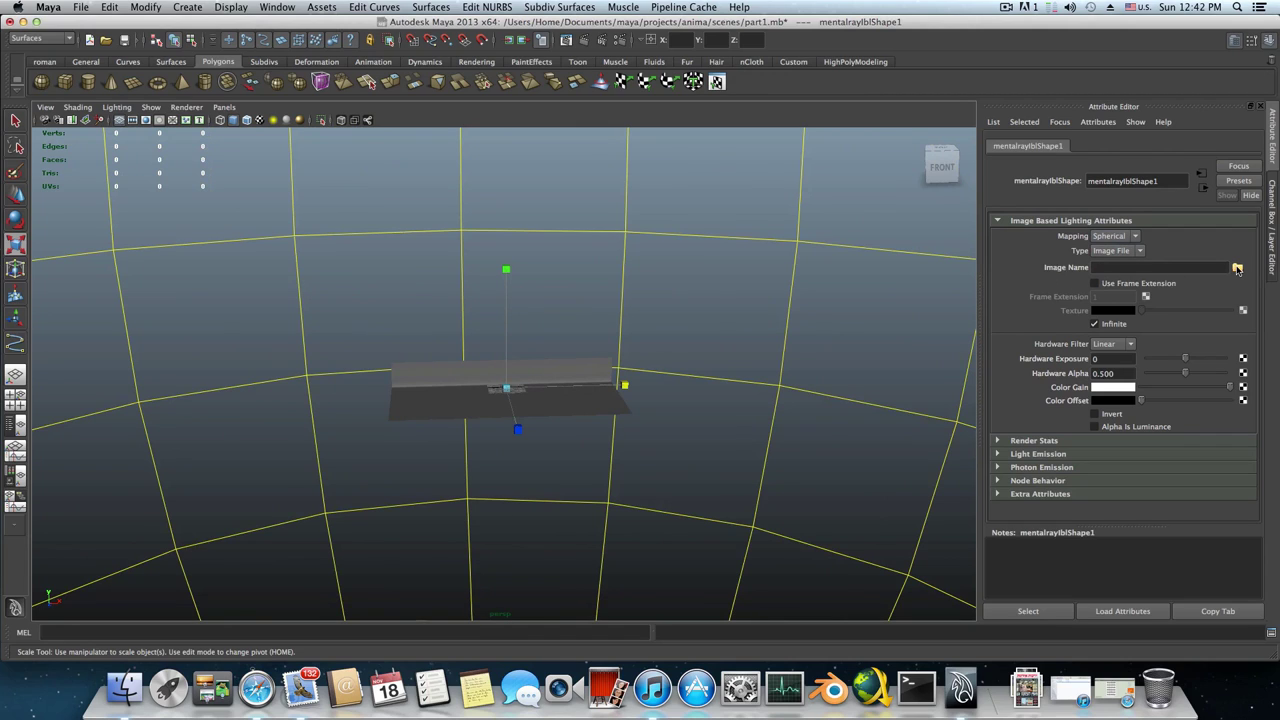
Load Fh_HDRI-Pack1-16.hdr from the Fh_HDRI Map Pack 01 folder as the image-based lighting image
{"action": "left_click", "coordinate": [1237, 268]}
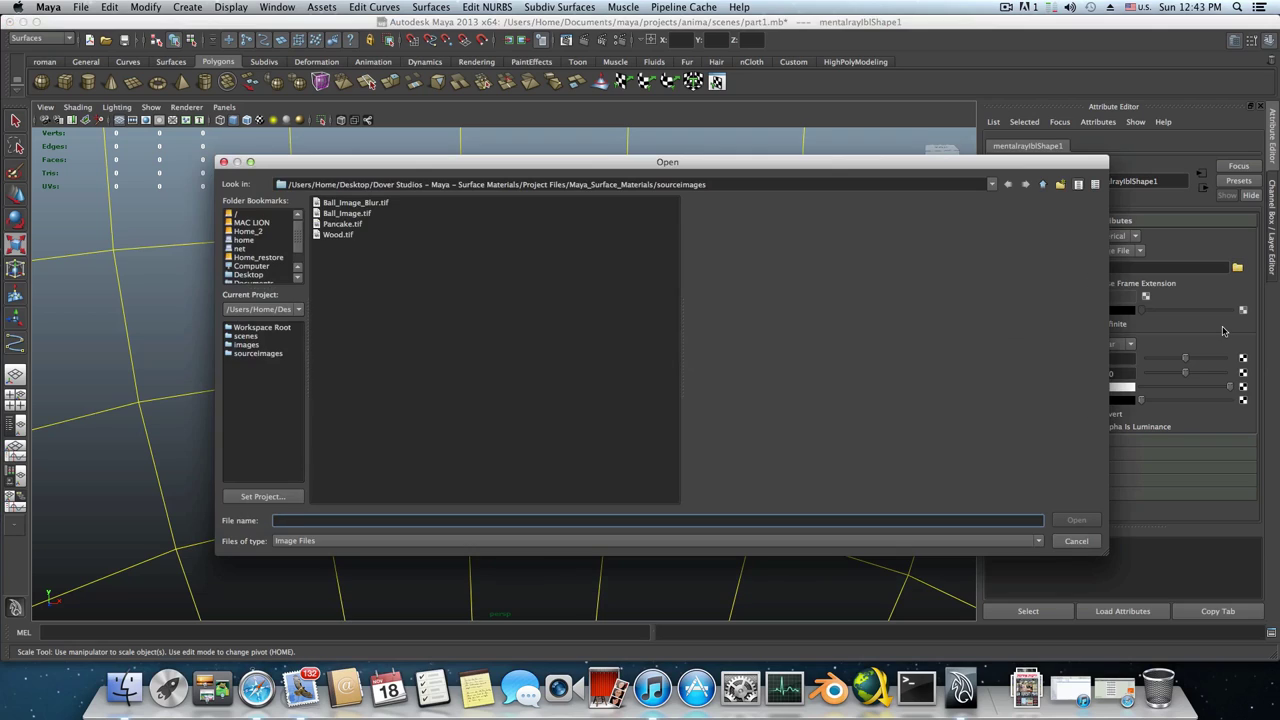
{"action": "left_click", "coordinate": [245, 231]}
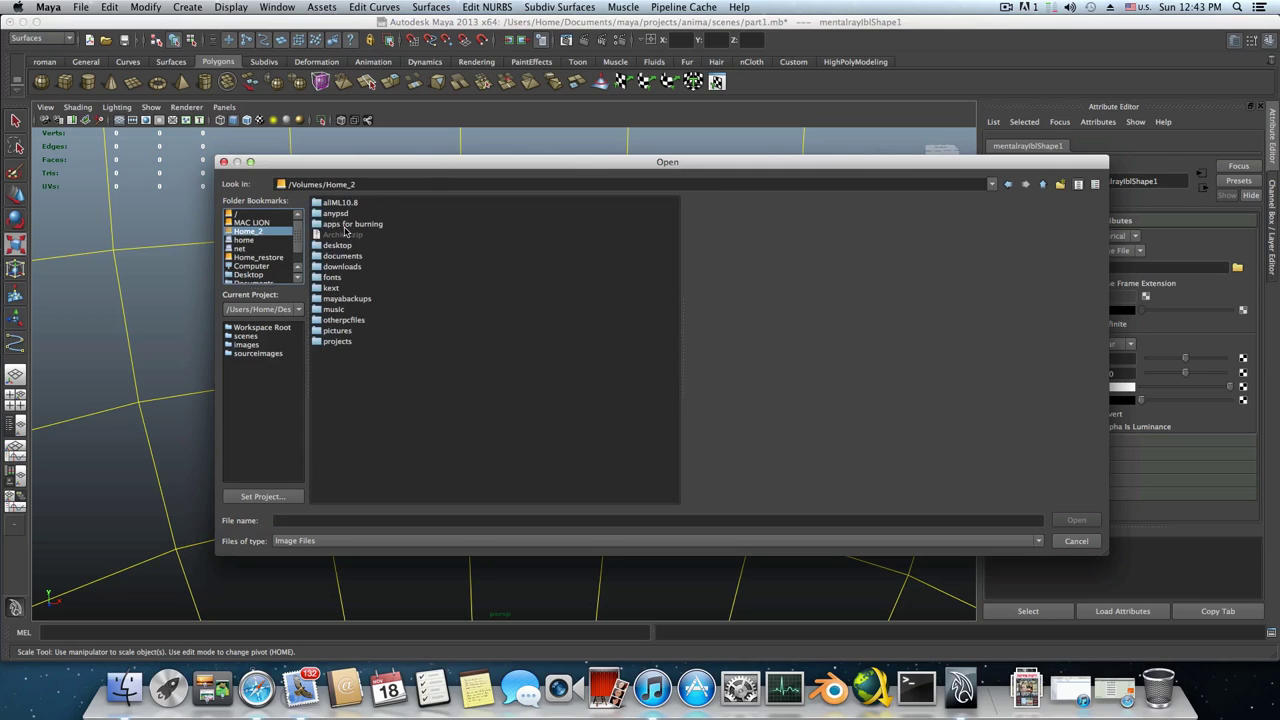
{"action": "double_click", "coordinate": [345, 224]}
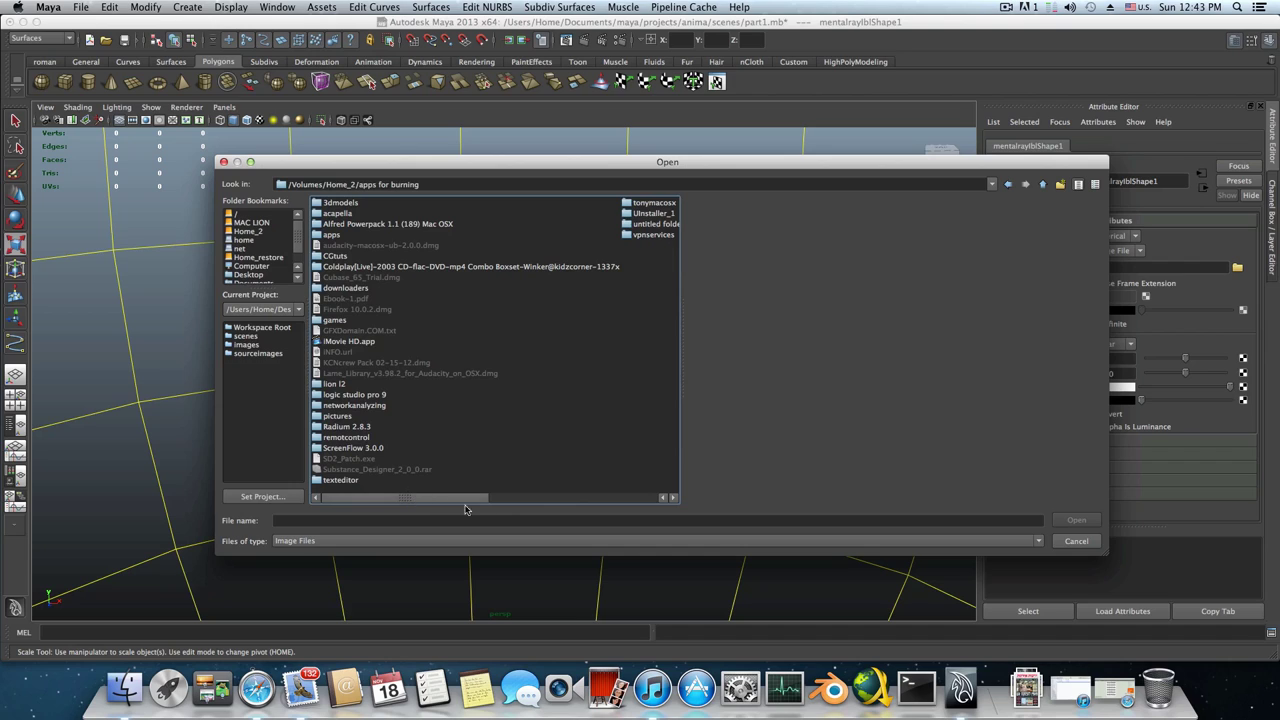
{"action": "mouse_move", "coordinate": [465, 508]}
{"action": "left_mouse_down"}
{"action": "mouse_move", "coordinate": [535, 506]}
{"action": "mouse_move", "coordinate": [450, 512]}
{"action": "left_mouse_up"}
{"action": "double_click", "coordinate": [333, 235]}
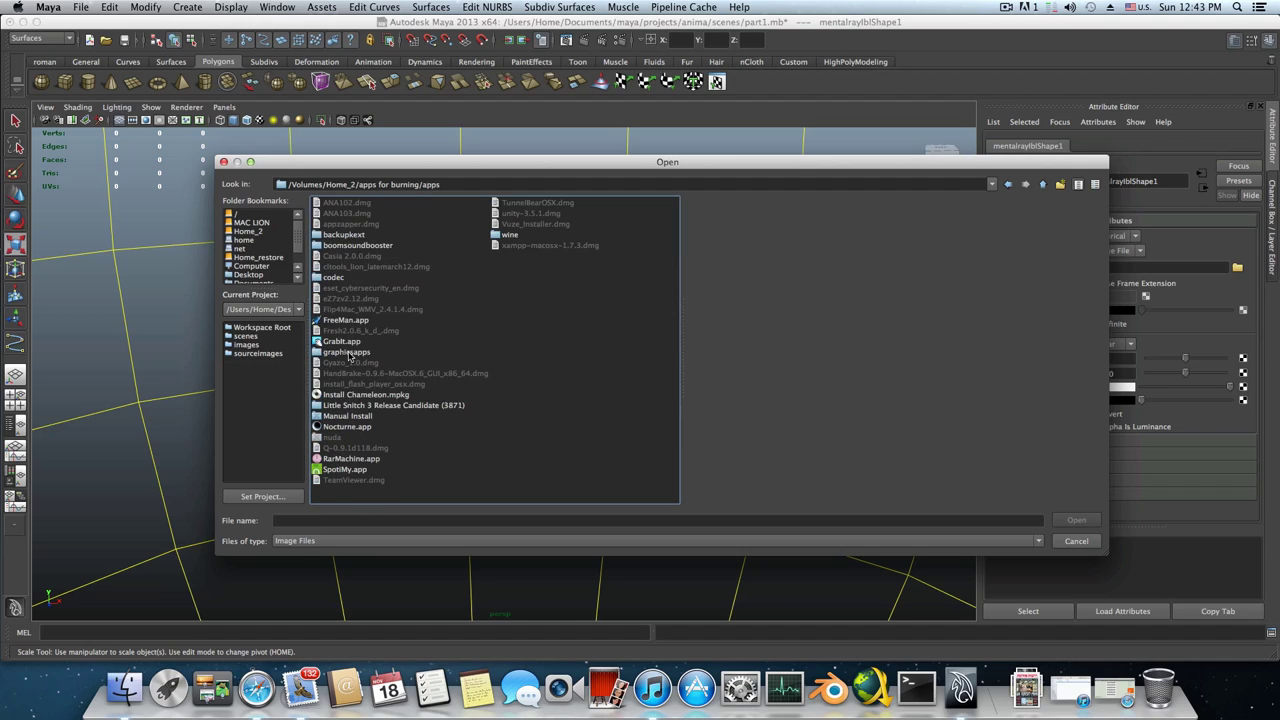
{"action": "double_click", "coordinate": [346, 353]}
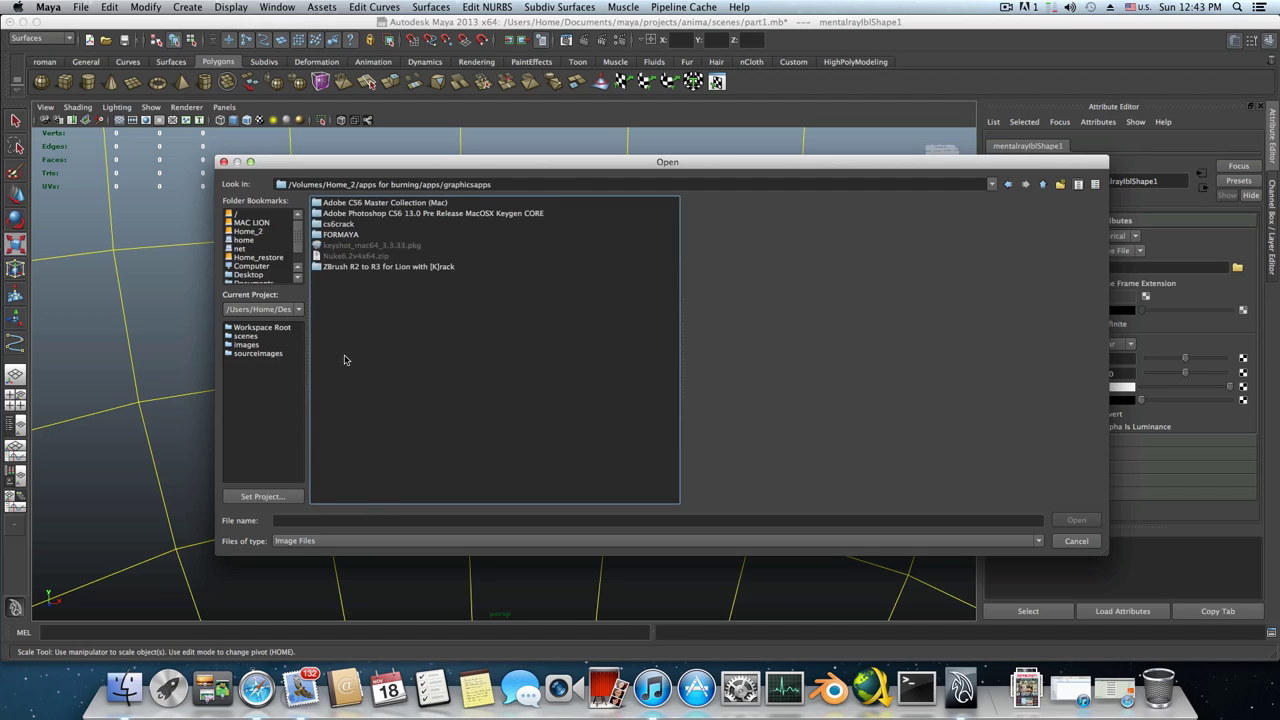
{"action": "double_click", "coordinate": [340, 235]}
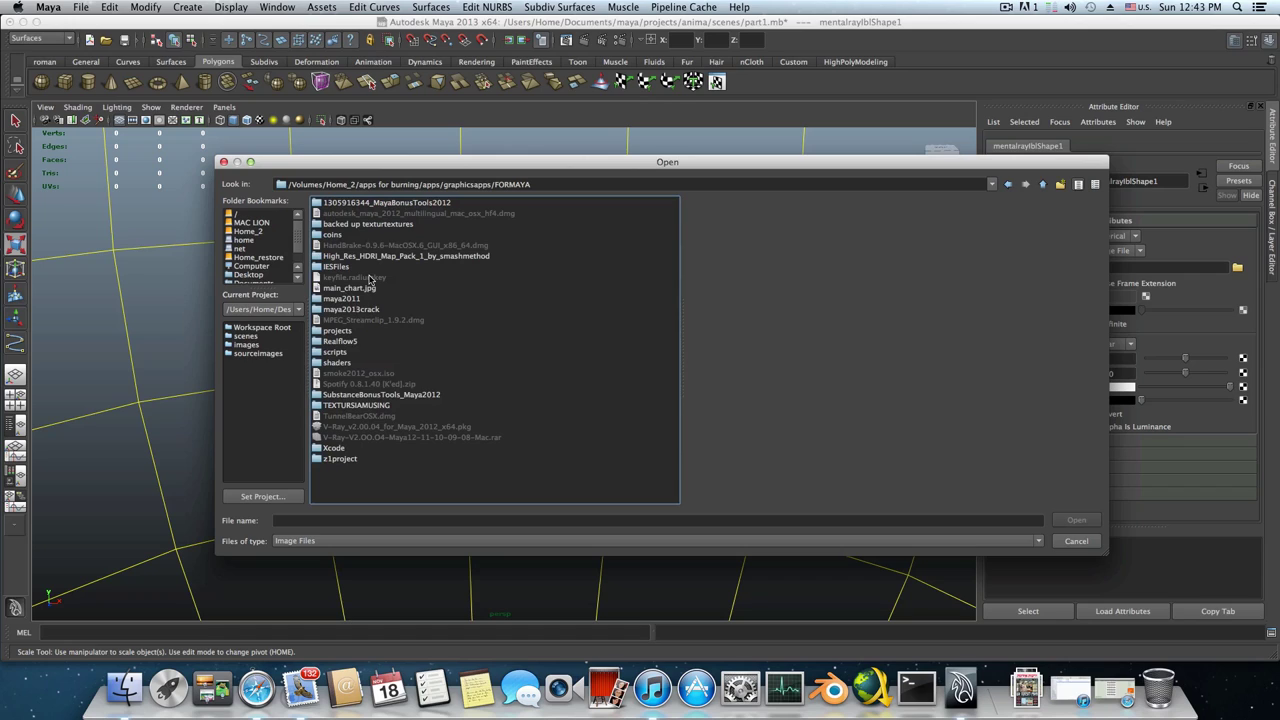
{"action": "double_click", "coordinate": [346, 258]}
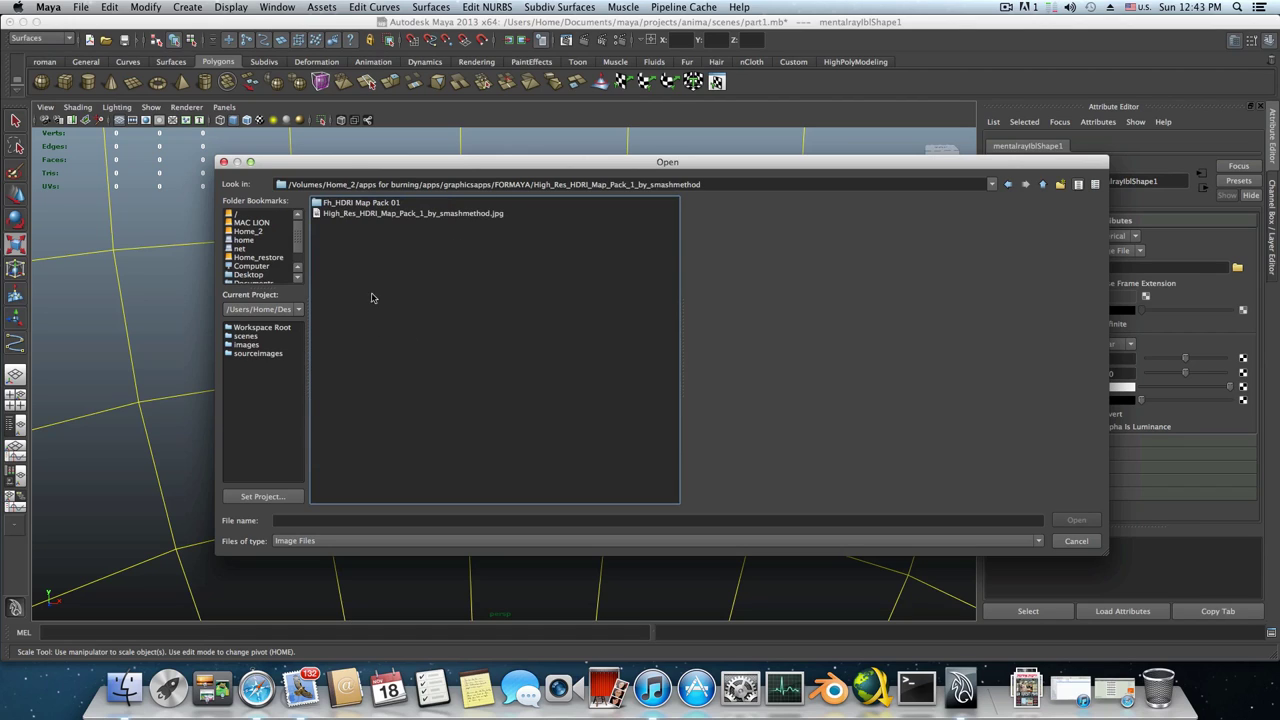
{"action": "left_click", "coordinate": [363, 203]}
{"action": "double_click", "coordinate": [363, 203]}
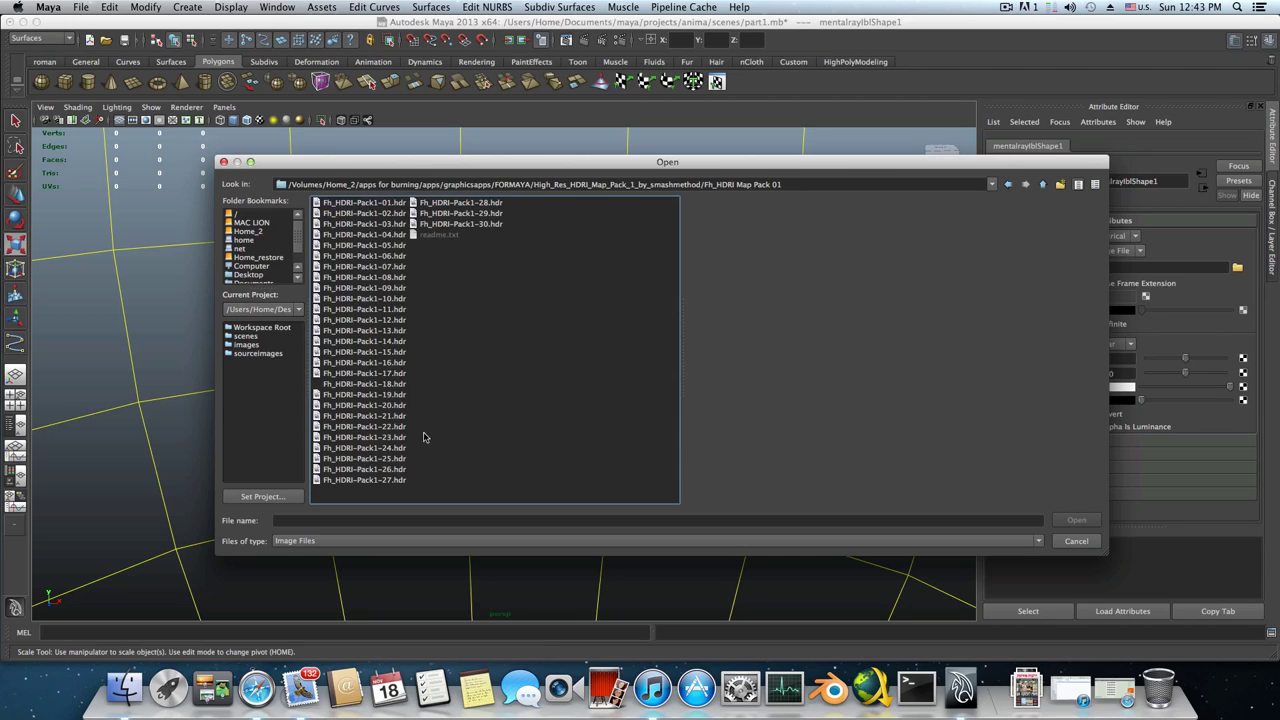
{"action": "left_click", "coordinate": [390, 363]}
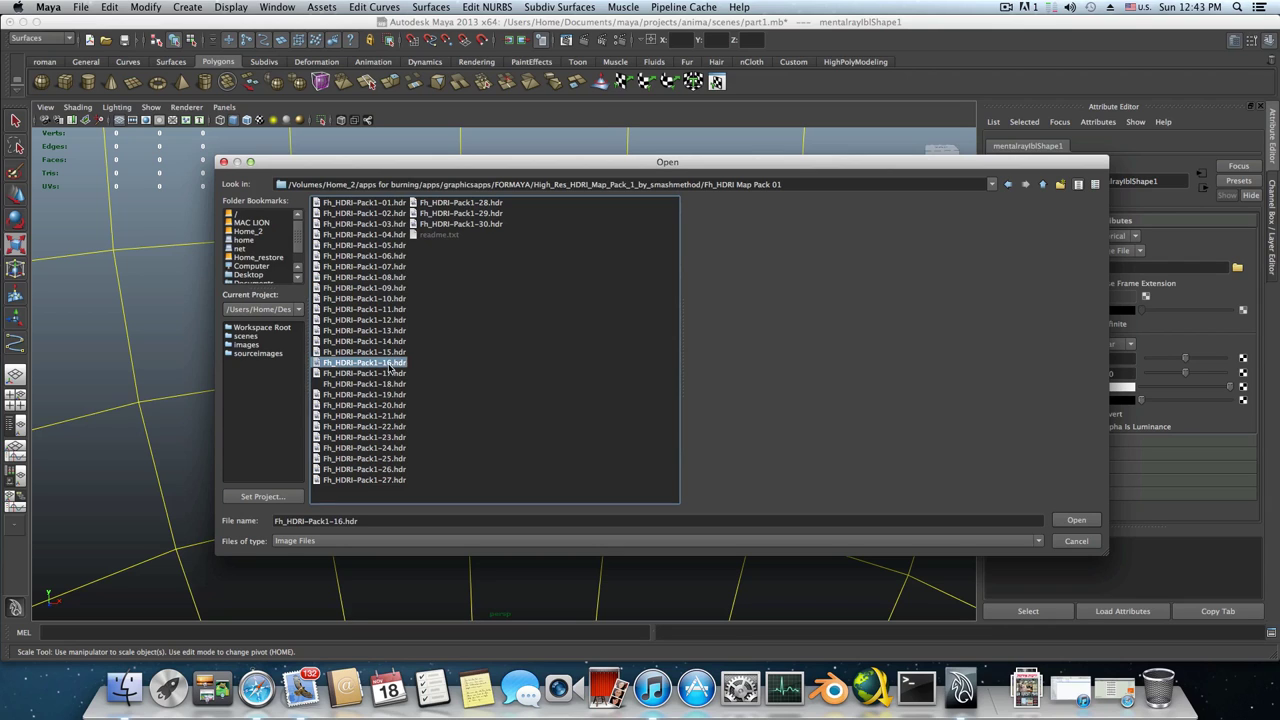
{"action": "left_click", "coordinate": [1076, 521]}
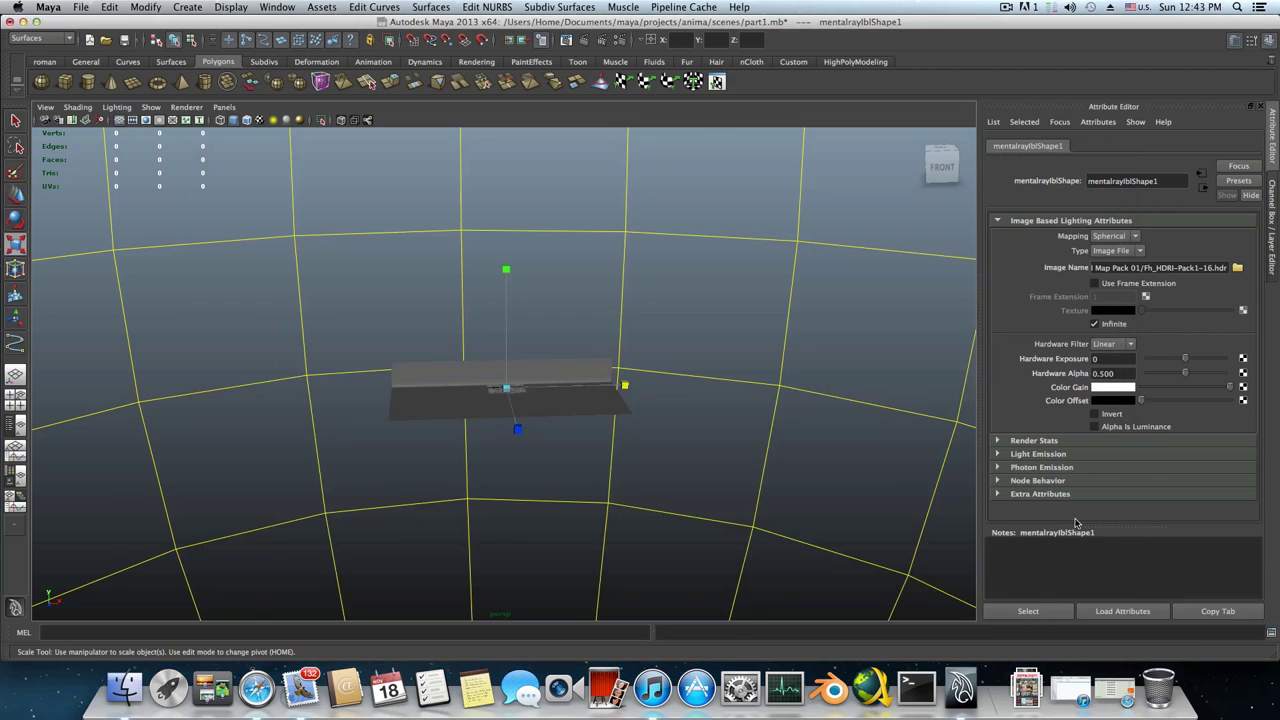
Examine the HDR image on the lighting sphere from outside and from within, around the backdrop
{"action": "scroll", "coordinate": [572, 362], "scroll_direction": "down", "scroll_amount": 8}
{"action": "scroll", "coordinate": [566, 361], "scroll_direction": "down", "scroll_amount": 5}
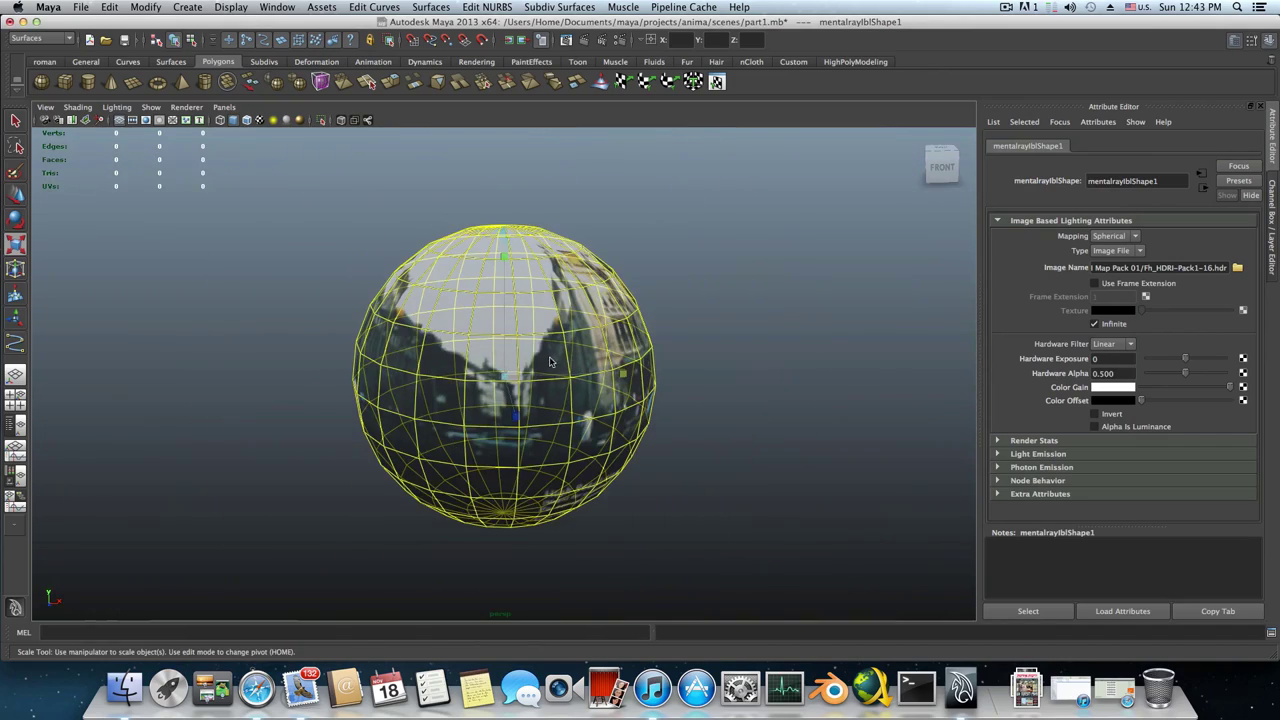
{"action": "left_click_drag", "start_coordinate": [566, 360], "coordinate": [696, 353], "text": "alt"}
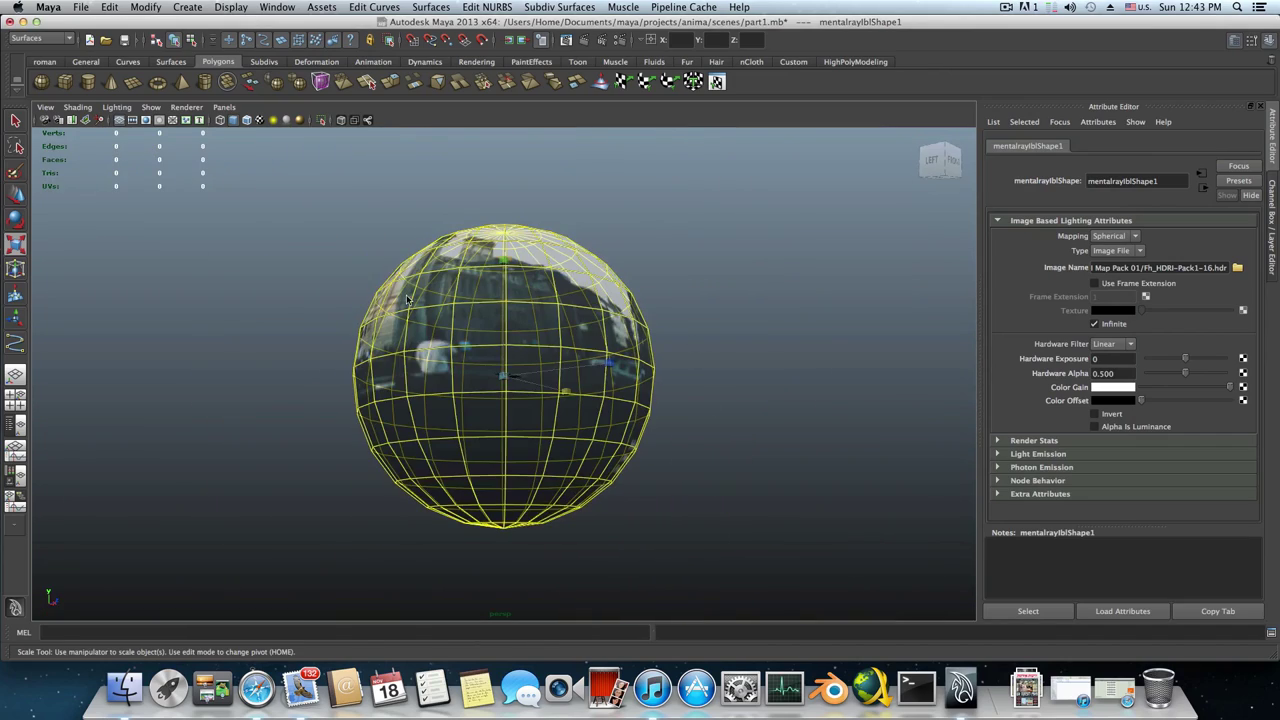
{"action": "left_click_drag", "start_coordinate": [424, 288], "coordinate": [470, 300], "text": "alt"}
{"action": "right_click_drag", "start_coordinate": [470, 300], "coordinate": [640, 405], "text": "alt"}
{"action": "right_click_drag", "start_coordinate": [385, 375], "coordinate": [697, 427], "text": "alt"}
{"action": "left_click_drag", "start_coordinate": [697, 427], "coordinate": [550, 436], "text": "alt"}
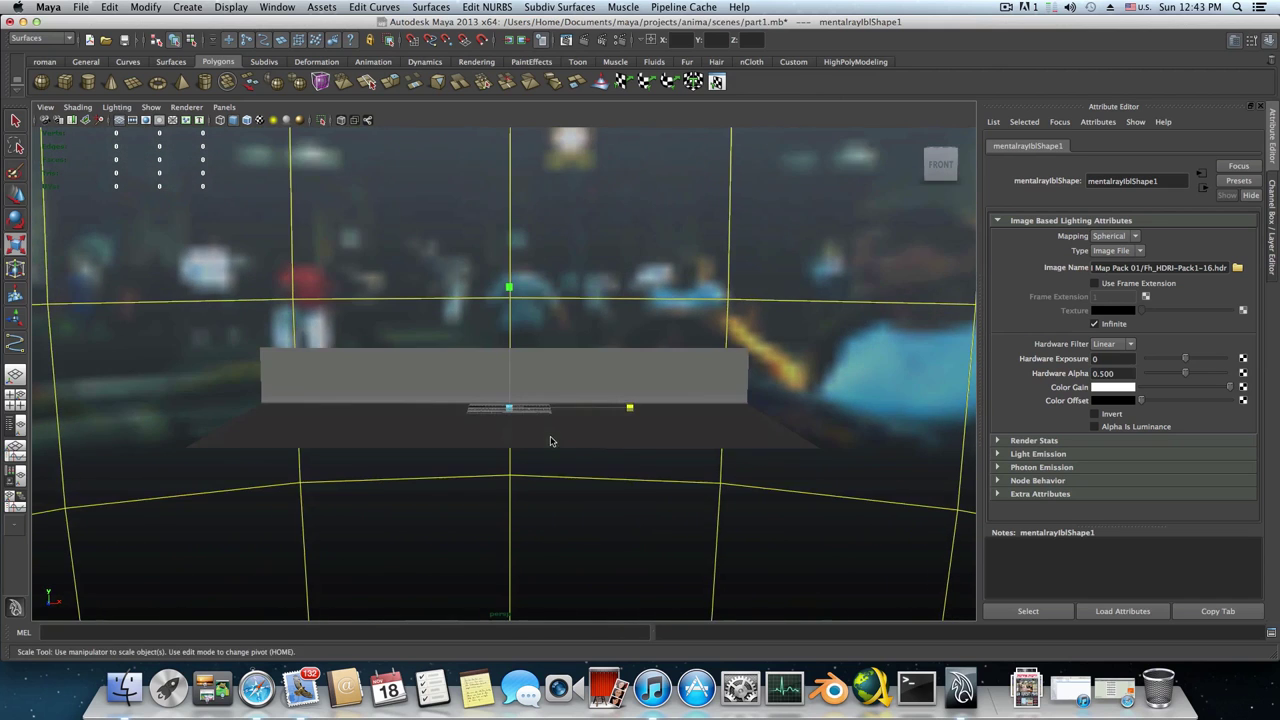
Examine the backdrop surface and the grid up close from the front at different heights
{"action": "right_click_drag", "start_coordinate": [418, 394], "coordinate": [599, 429], "text": "alt"}
{"action": "middle_click_drag", "start_coordinate": [568, 427], "coordinate": [572, 466], "text": "alt"}
{"action": "left_click_drag", "start_coordinate": [572, 450], "coordinate": [569, 470], "text": "alt"}
{"action": "middle_click_drag", "start_coordinate": [630, 450], "coordinate": [630, 432], "text": "alt"}
{"action": "left_click_drag", "start_coordinate": [632, 434], "coordinate": [597, 383], "text": "alt"}
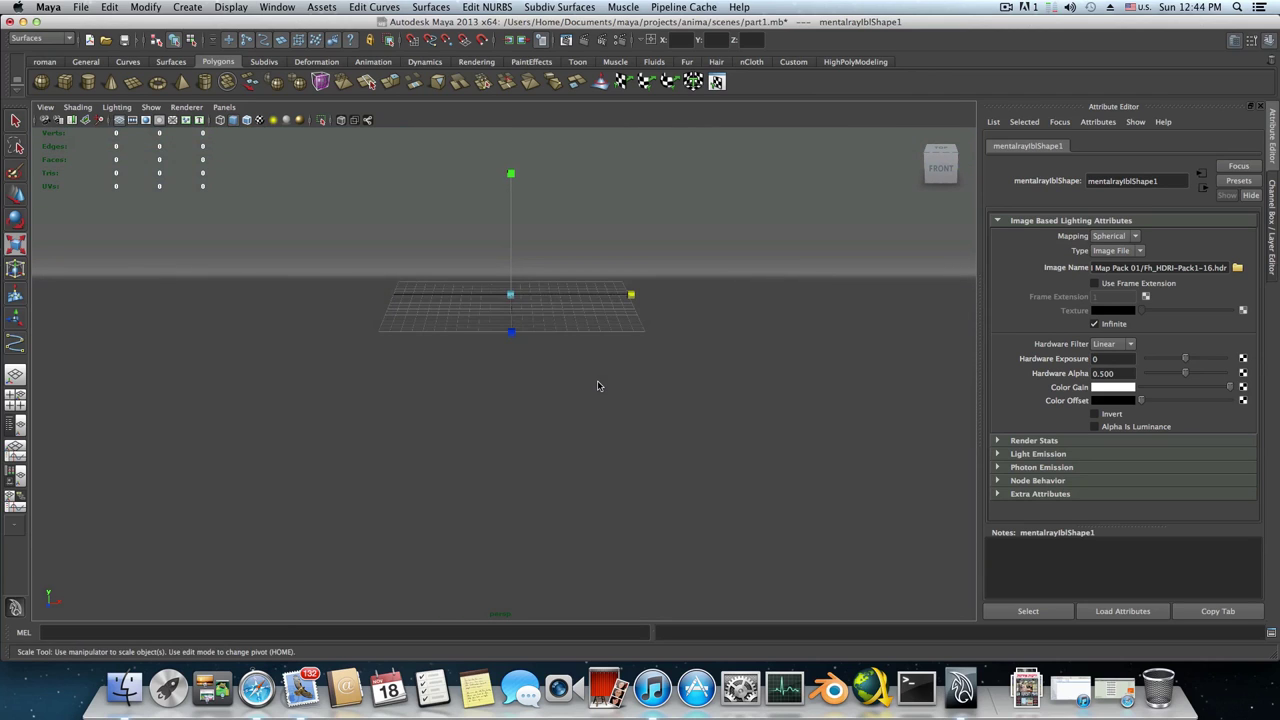
{"action": "scroll", "coordinate": [598, 381], "scroll_direction": "up", "scroll_amount": 3}
{"action": "middle_click_drag", "start_coordinate": [598, 381], "coordinate": [585, 484], "text": "alt"}
{"action": "left_click_drag", "start_coordinate": [600, 465], "coordinate": [512, 422], "text": "alt"}
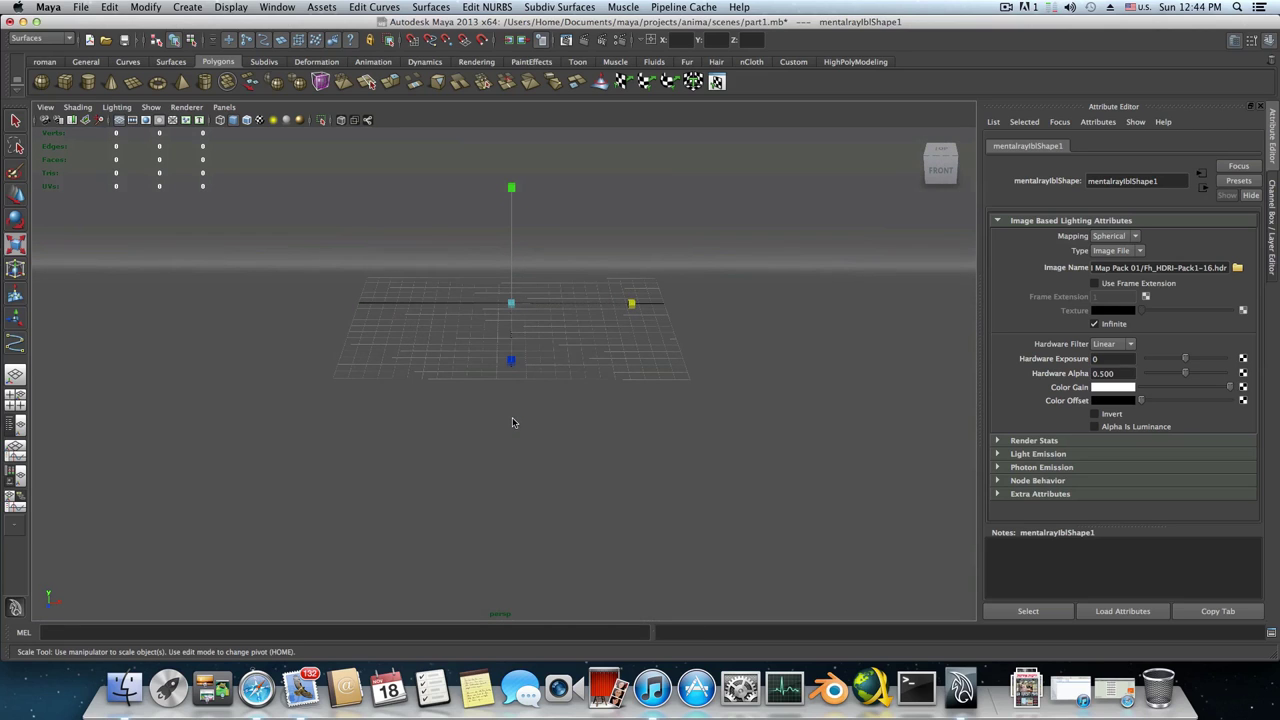
{"action": "scroll", "coordinate": [508, 429], "scroll_direction": "down", "scroll_amount": 3}
{"action": "scroll", "coordinate": [508, 432], "scroll_direction": "up", "scroll_amount": 3}
{"action": "scroll", "coordinate": [512, 431], "scroll_direction": "up", "scroll_amount": 3}
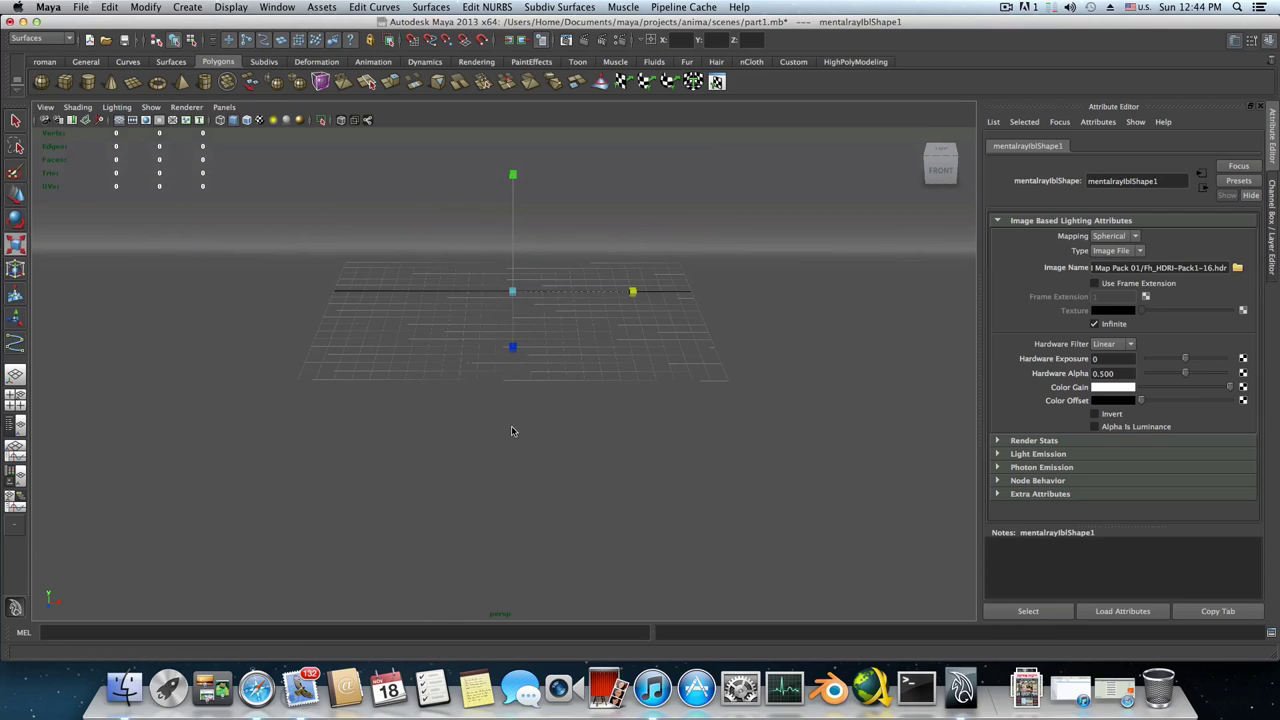
{"action": "left_click_drag", "start_coordinate": [511, 431], "coordinate": [512, 407], "text": "alt"}
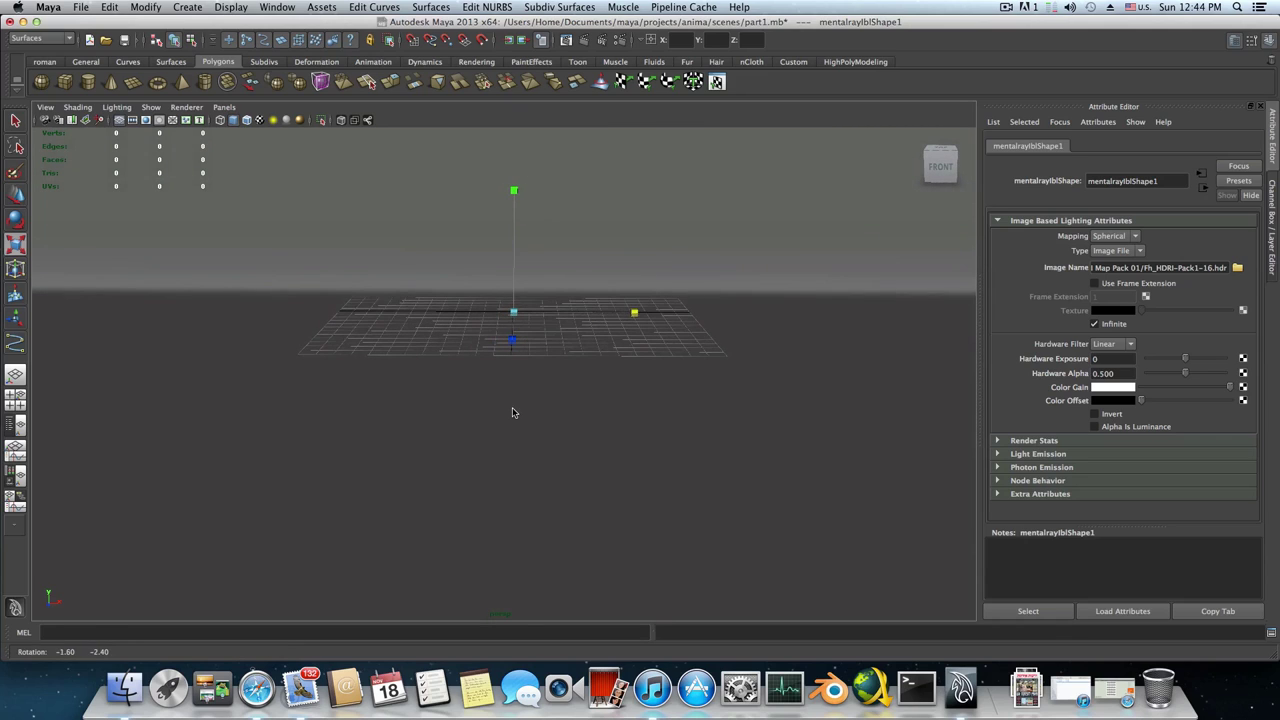
Bring up the Channel Box and layer list and make the plug layer visible
{"action": "left_click", "coordinate": [1267, 42]}
{"action": "left_click", "coordinate": [1267, 42]}
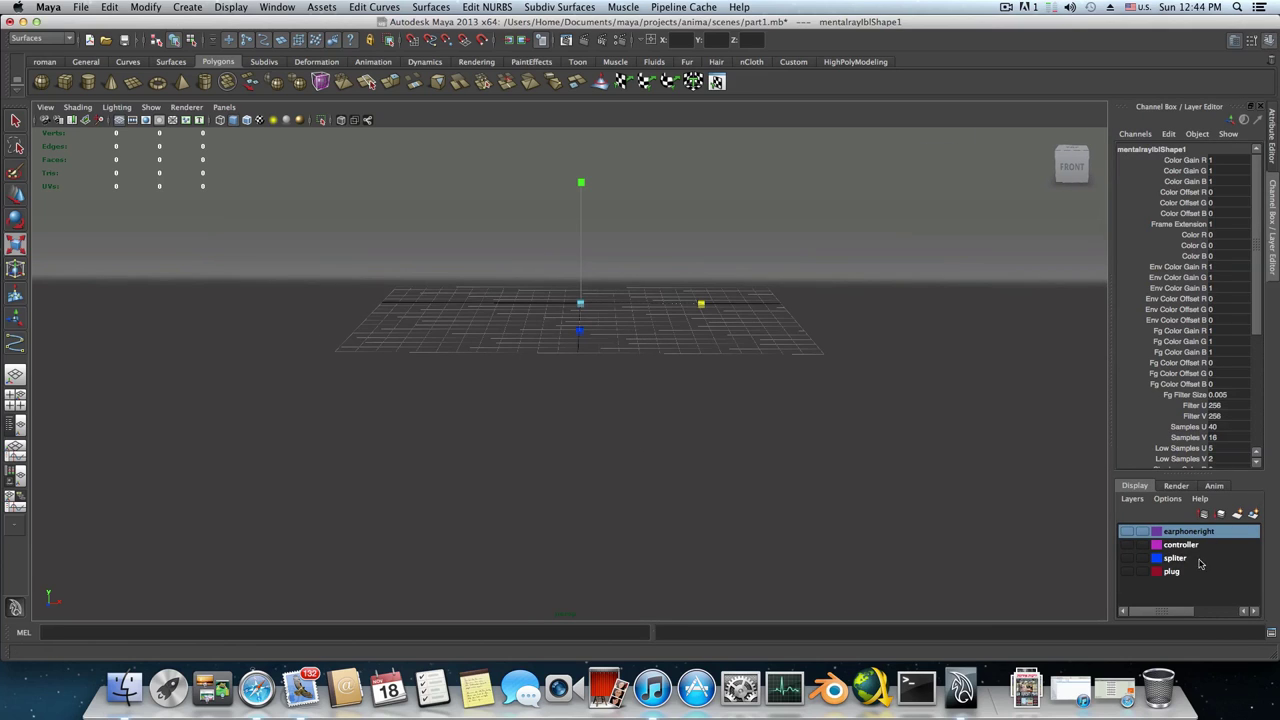
{"action": "left_click", "coordinate": [1127, 571]}
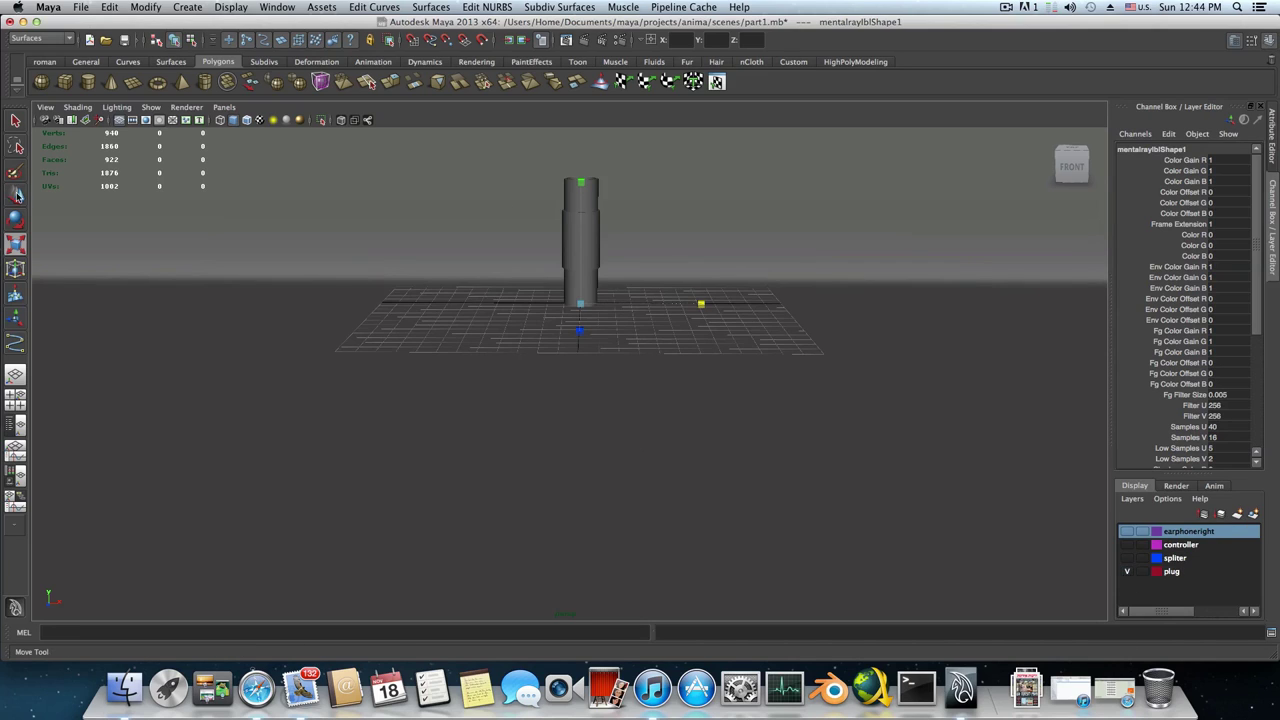
Move the plug model straight up above the backdrop floor to a Translate Y of about 4.57
{"action": "key", "text": "w"}
{"action": "left_click_drag", "start_coordinate": [579, 225], "coordinate": [579, 150]}
{"action": "key", "text": "z"}
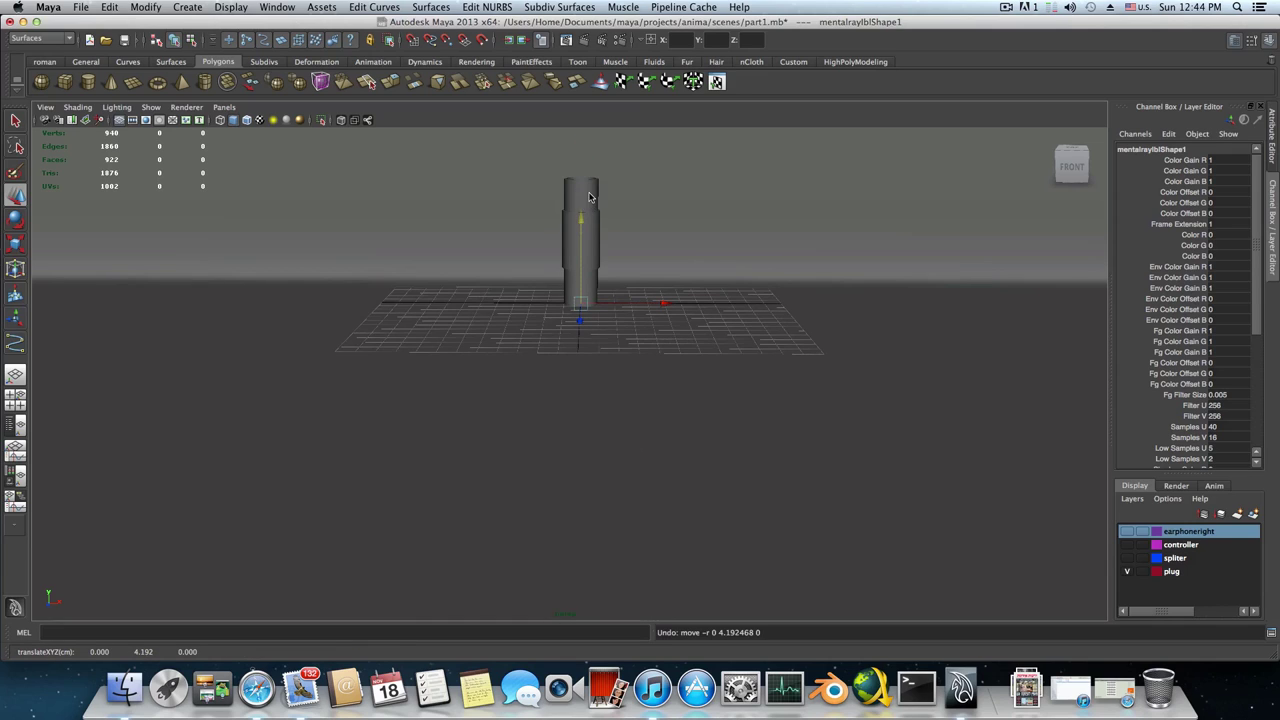
{"action": "left_click", "coordinate": [589, 200]}
{"action": "left_click_drag", "start_coordinate": [581, 225], "coordinate": [580, 151]}
{"action": "middle_click_drag", "start_coordinate": [569, 213], "coordinate": [566, 304], "text": "alt"}
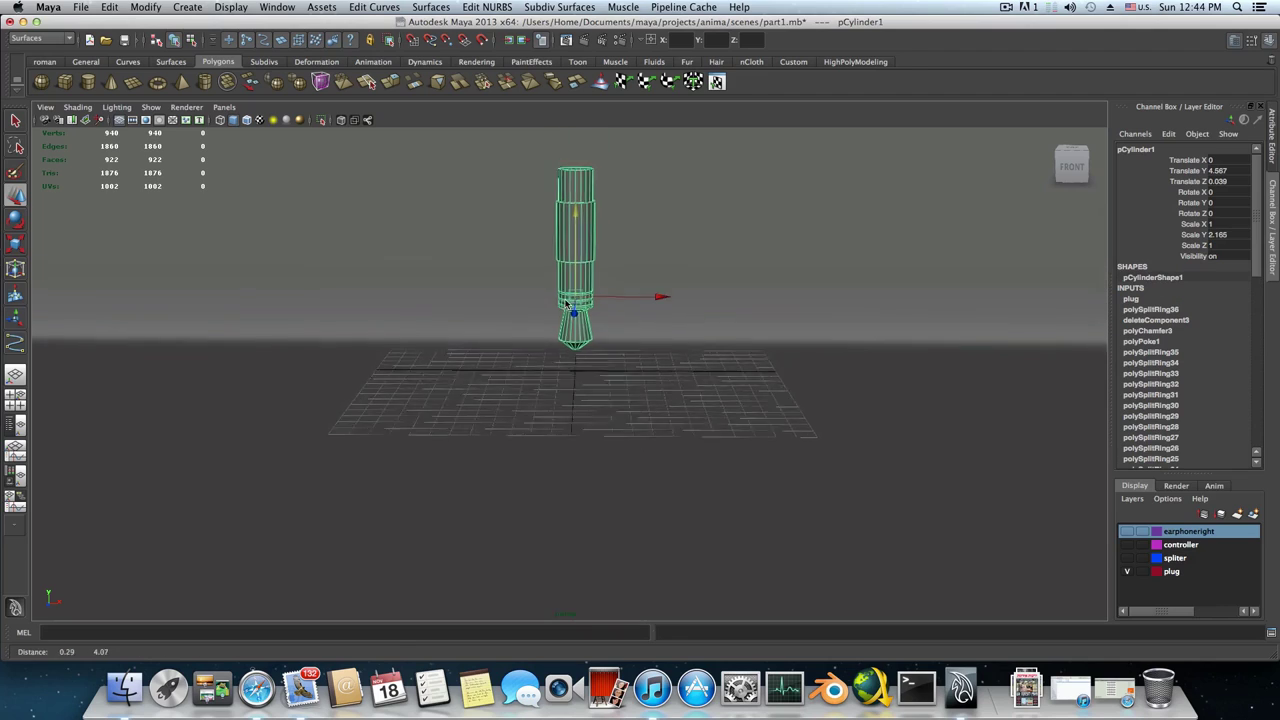
Rotate the plug -90 degrees about Z so that it lies horizontally, and activate the Move tool
{"action": "left_click", "coordinate": [15, 220]}
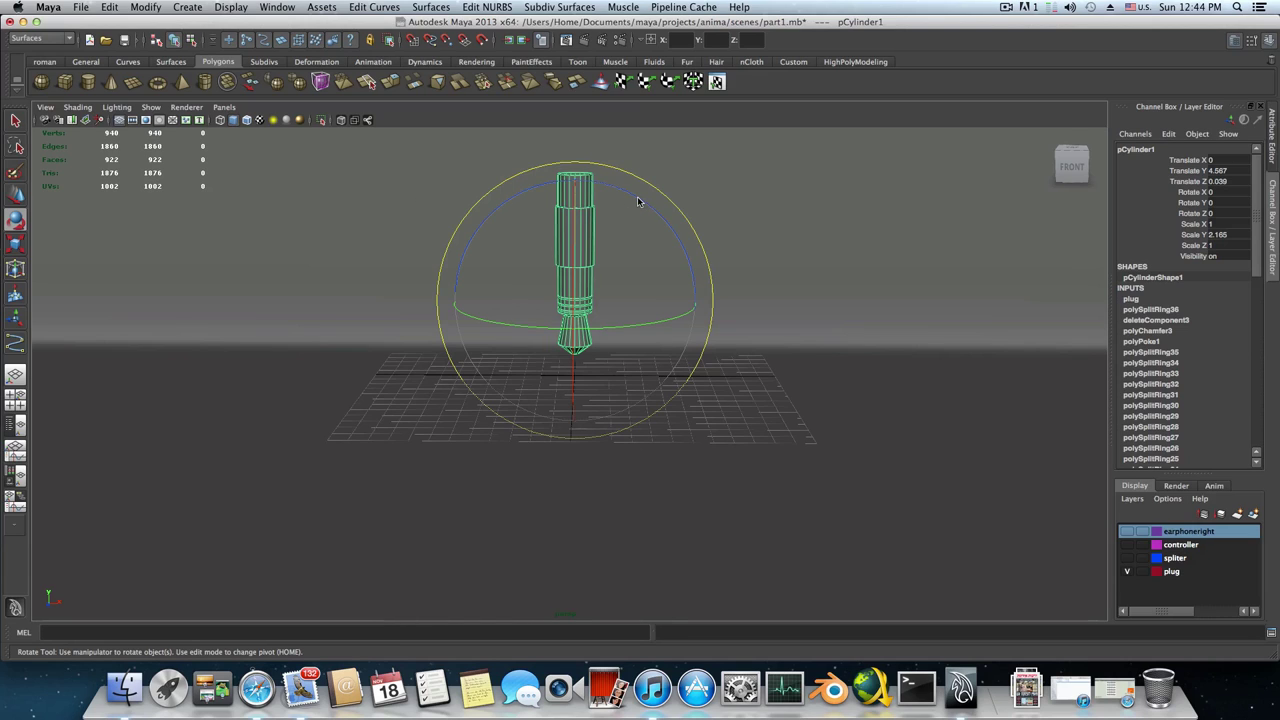
{"action": "left_click_drag", "start_coordinate": [638, 202], "coordinate": [682, 291]}
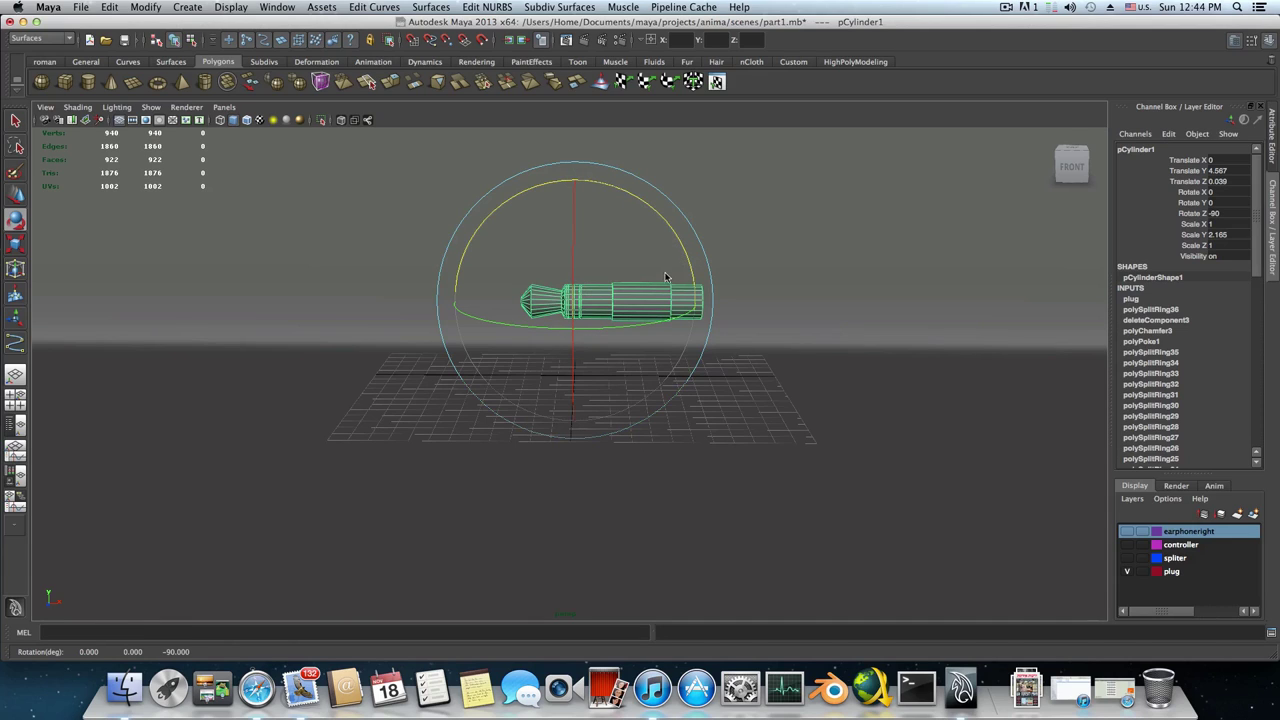
{"action": "mouse_move", "coordinate": [658, 282]}
{"action": "left_mouse_down", "text": "alt"}
{"action": "mouse_move", "coordinate": [566, 309]}
{"action": "mouse_move", "coordinate": [594, 291]}
{"action": "mouse_move", "coordinate": [656, 303]}
{"action": "left_mouse_up", "text": "alt"}
{"action": "scroll", "coordinate": [658, 303], "scroll_direction": "up", "scroll_amount": 2}
{"action": "middle_click_drag", "start_coordinate": [658, 303], "coordinate": [664, 347], "text": "alt"}
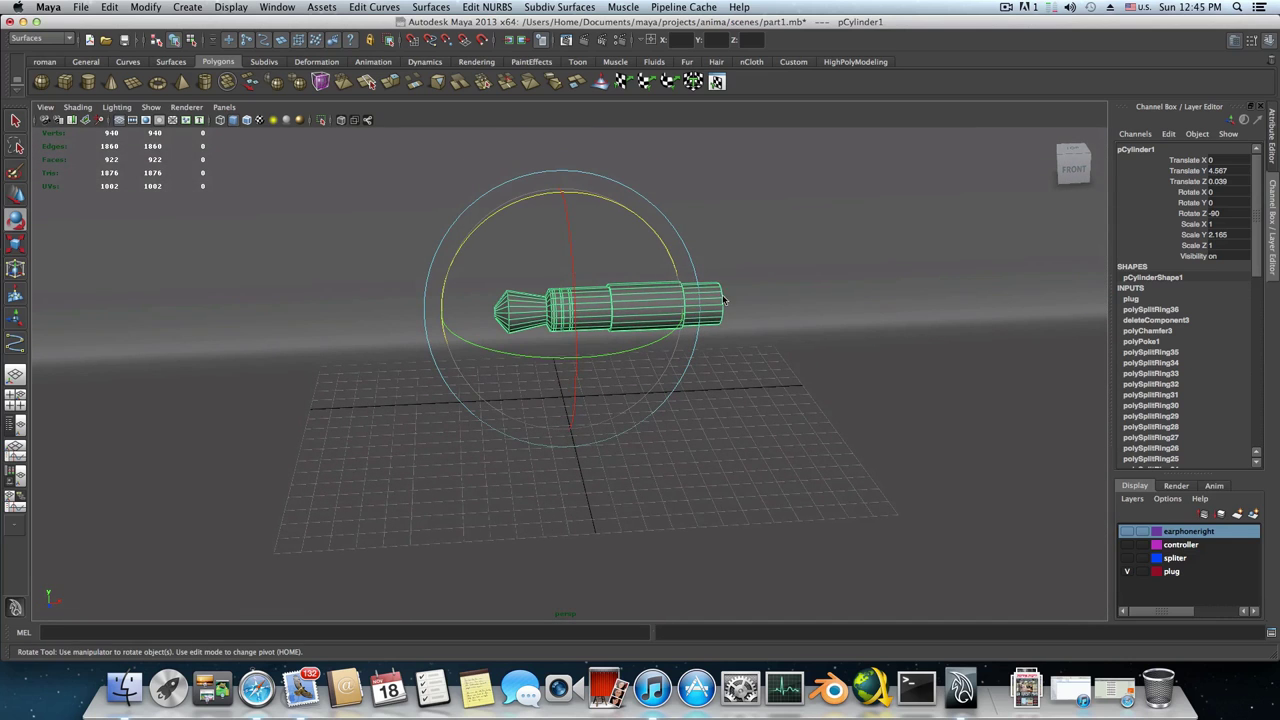
{"action": "key", "text": "w"}
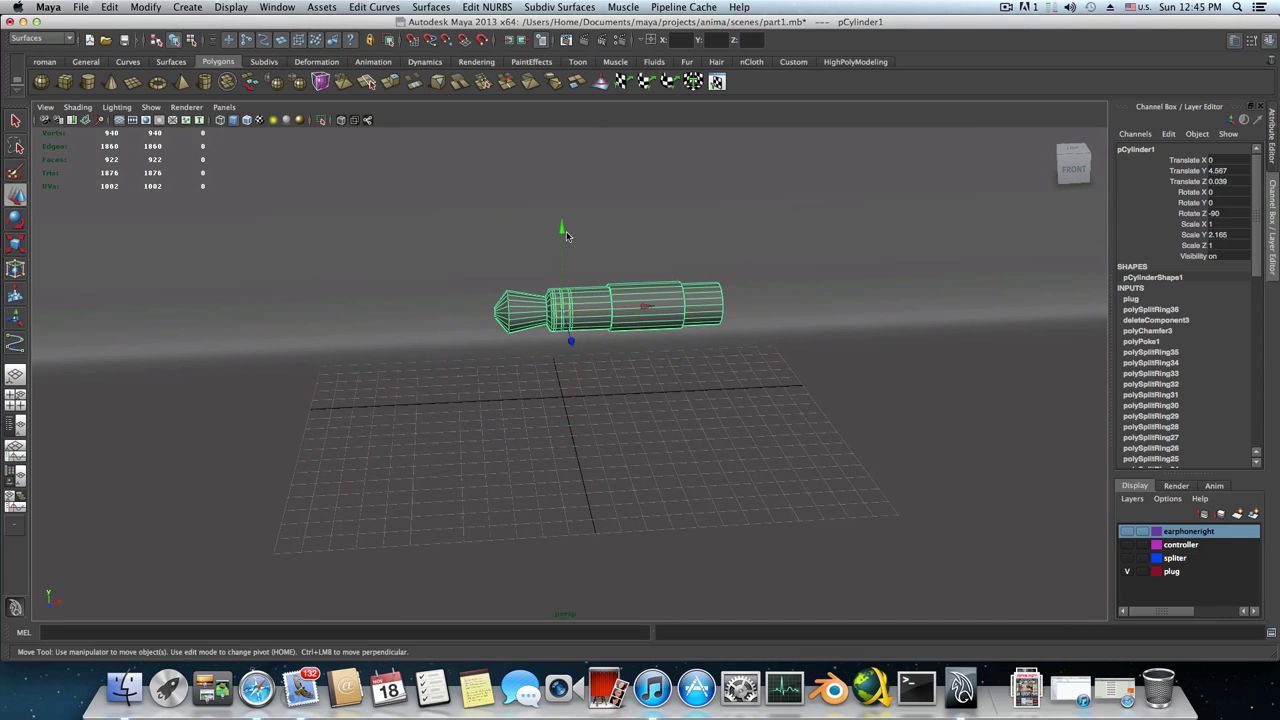
Lower the plug straight down to a Translate Y of about 1.206 so that it rests on the backdrop floor
{"action": "left_click_drag", "start_coordinate": [565, 234], "coordinate": [734, 372]}
{"action": "right_click_drag", "start_coordinate": [556, 368], "coordinate": [623, 380], "text": "alt"}
{"action": "middle_click_drag", "start_coordinate": [623, 380], "coordinate": [552, 370], "text": "alt"}
{"action": "right_click_drag", "start_coordinate": [552, 370], "coordinate": [654, 406], "text": "alt"}
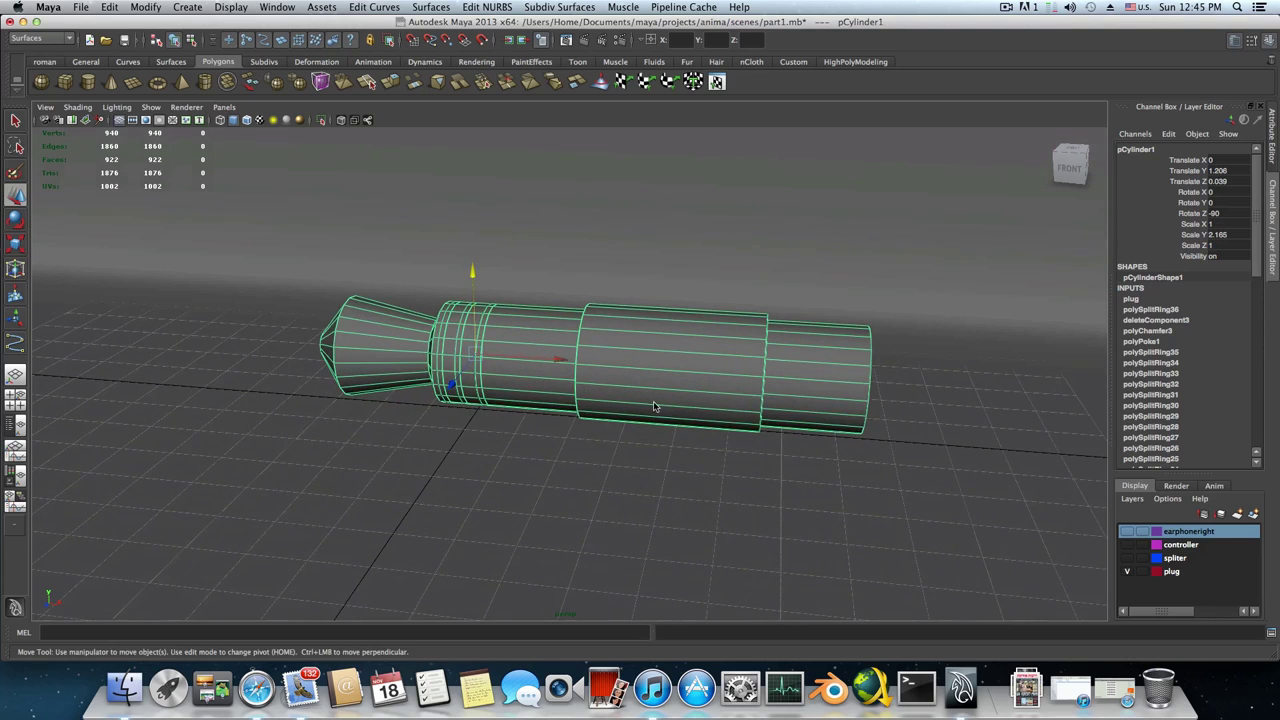
Assign a new mental ray dgs_material to the plug
{"action": "left_click_drag", "start_coordinate": [654, 406], "coordinate": [572, 441], "text": "alt"}
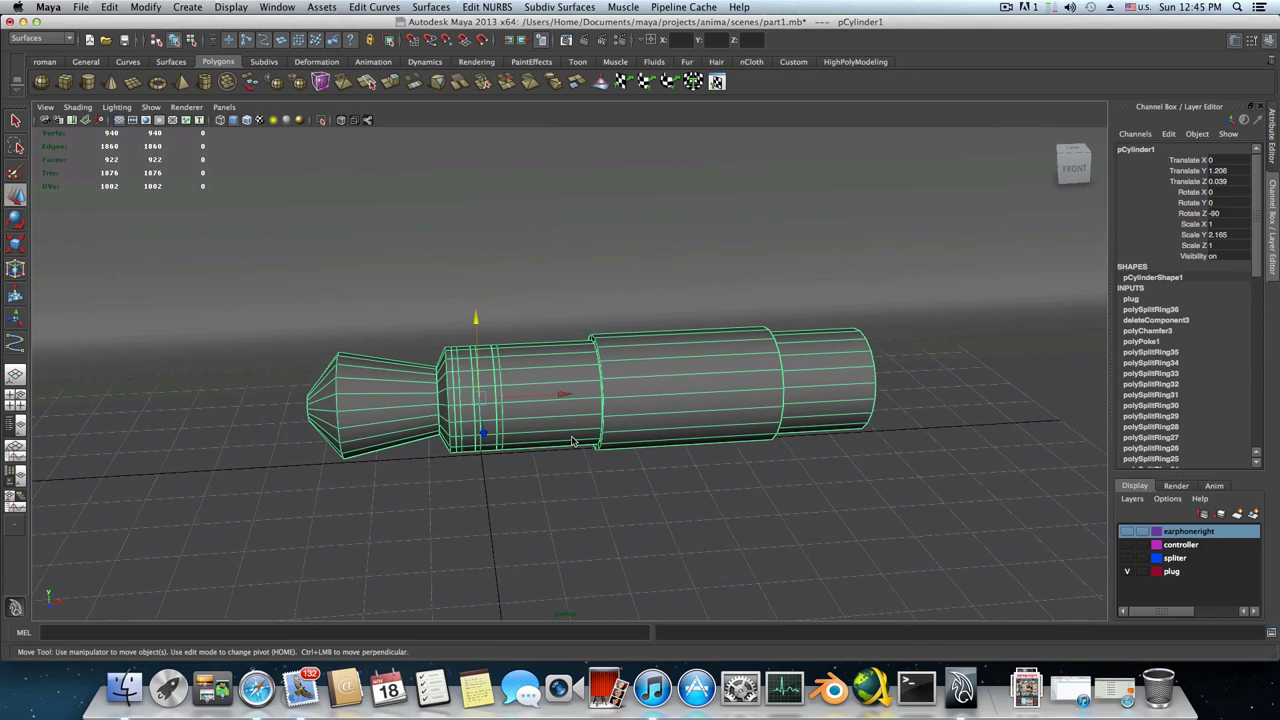
{"action": "right_click", "coordinate": [532, 376]}
{"action": "right_click_drag", "start_coordinate": [532, 383], "coordinate": [538, 564]}
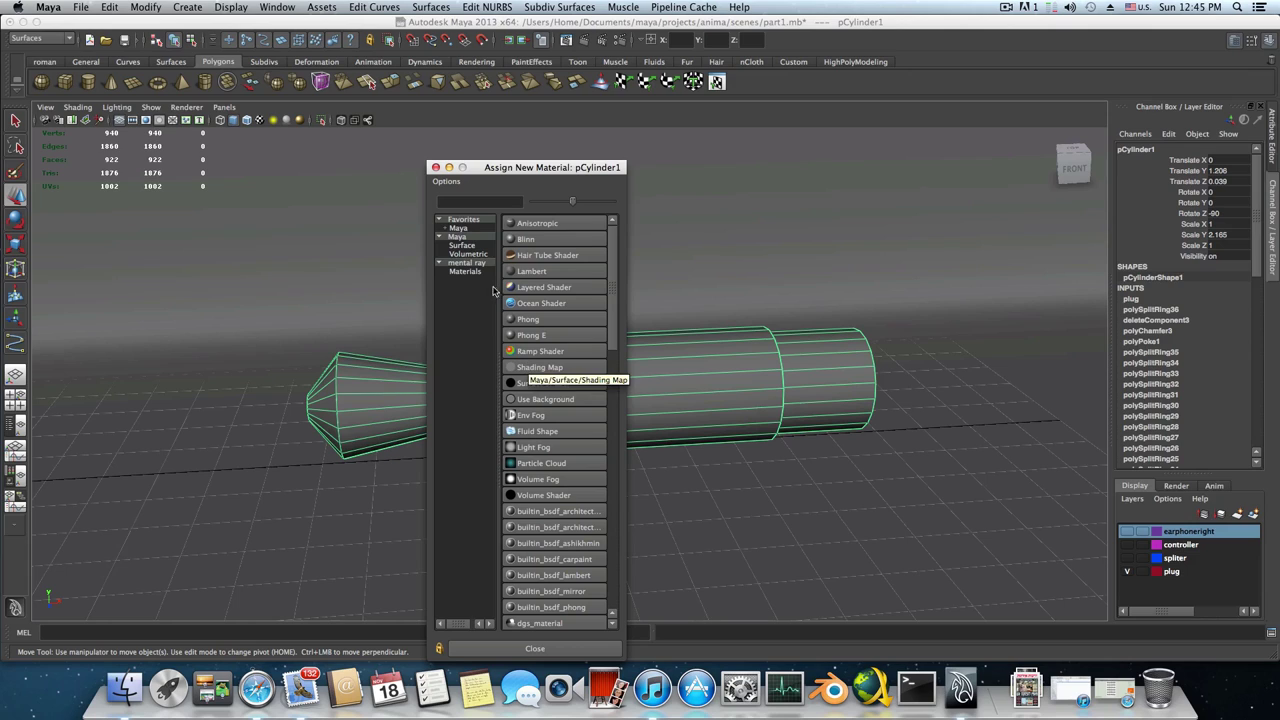
{"action": "left_click", "coordinate": [456, 265]}
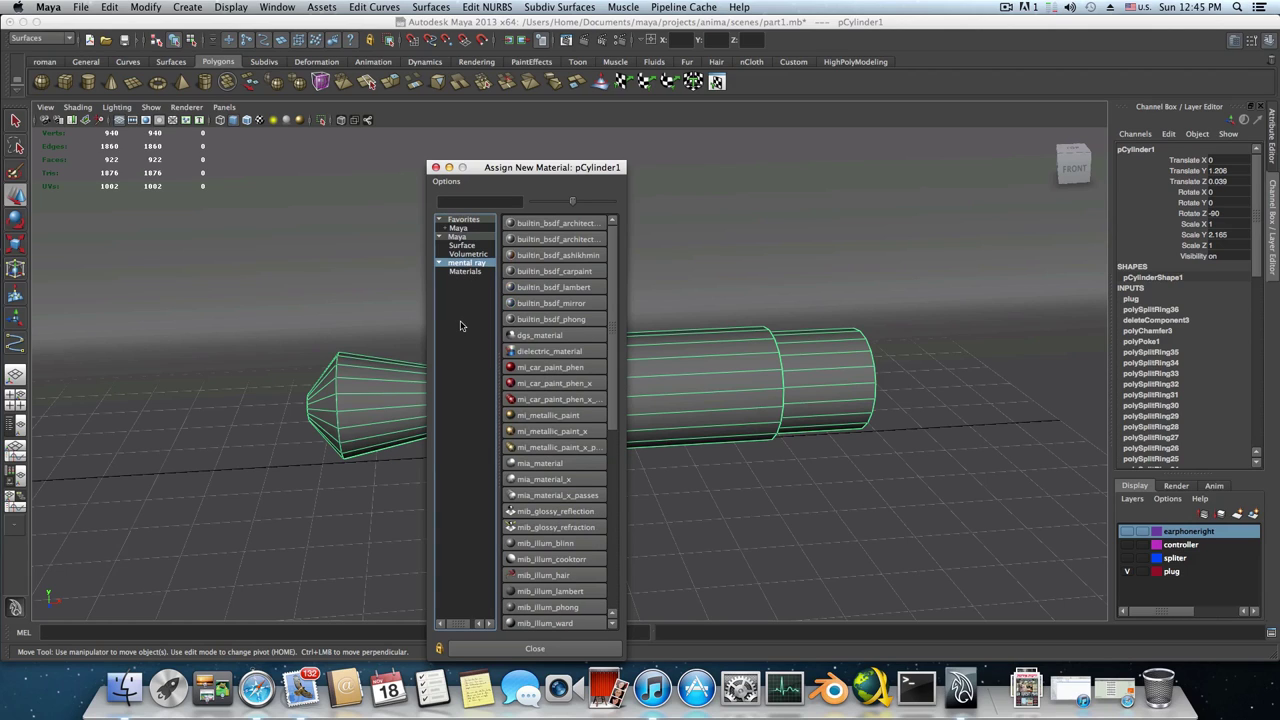
{"action": "left_click", "coordinate": [538, 336]}
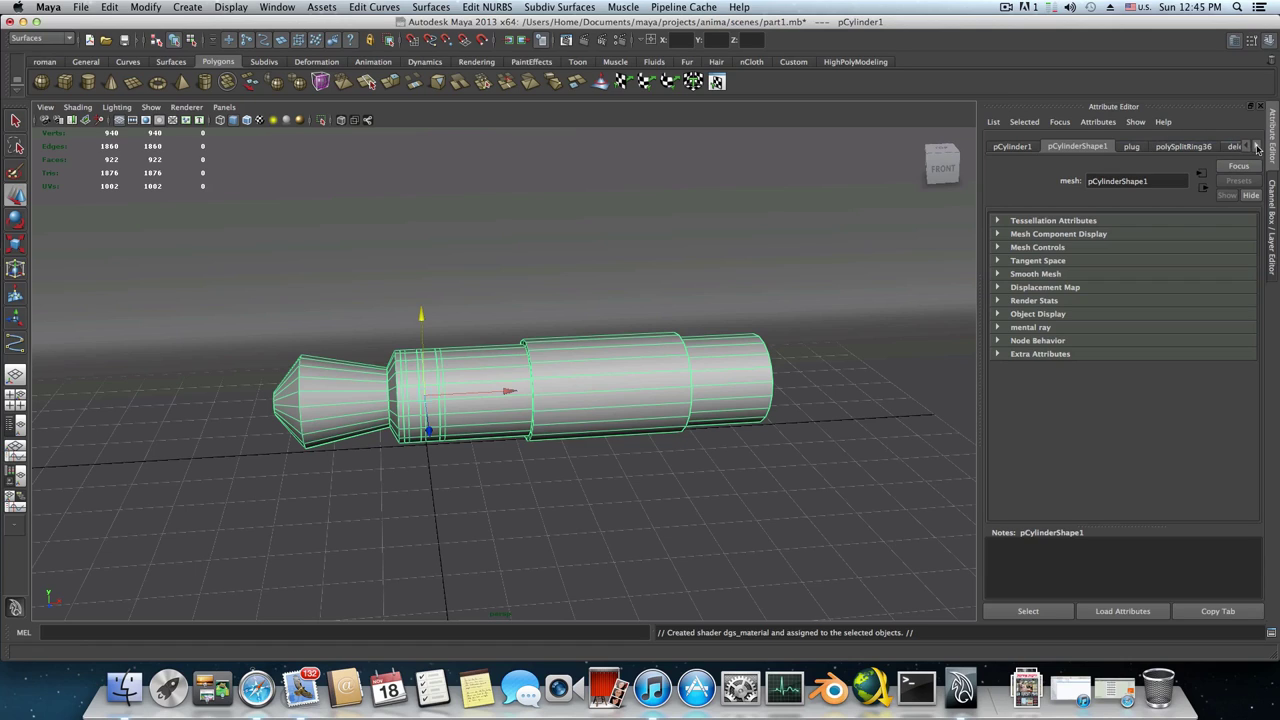
Look through the plug's construction history nodes for the assigned material and inspect the mesh up close
{"action": "left_click", "coordinate": [1257, 147]}
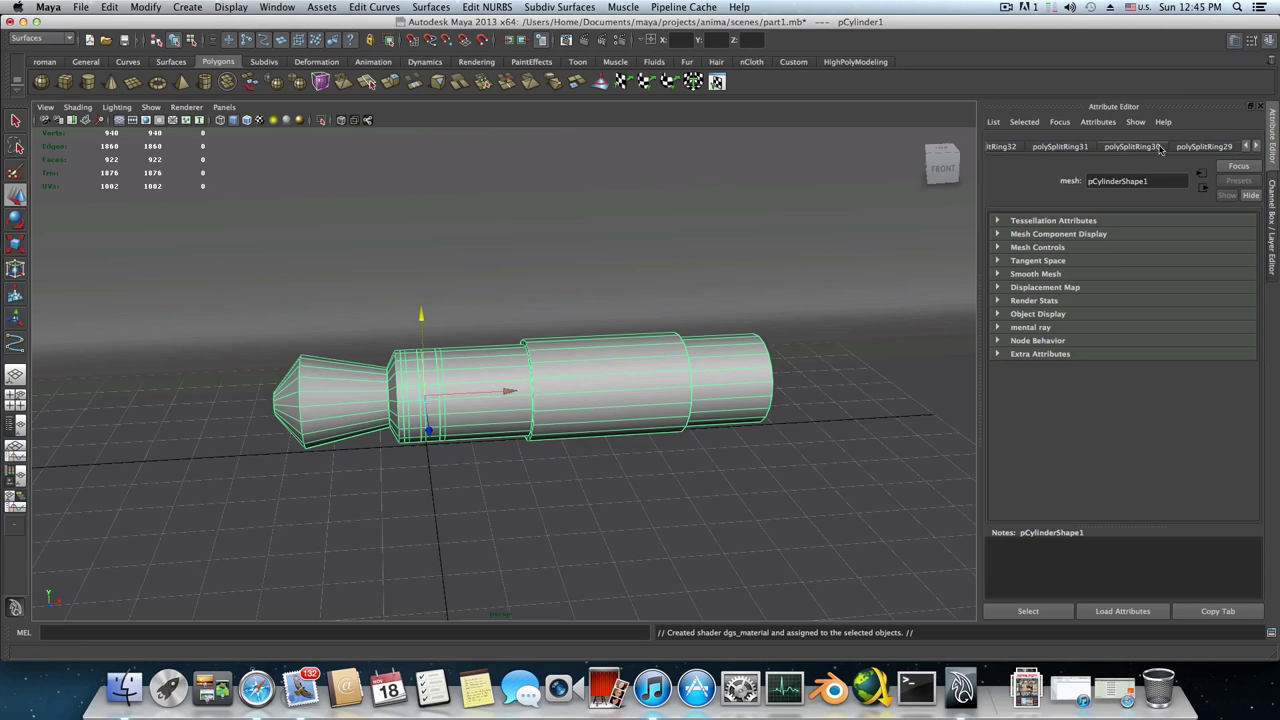
{"action": "left_click", "coordinate": [1258, 147]}
{"action": "left_click", "coordinate": [1258, 146]}
{"action": "left_click", "coordinate": [1258, 146]}
{"action": "left_click", "coordinate": [1258, 146]}
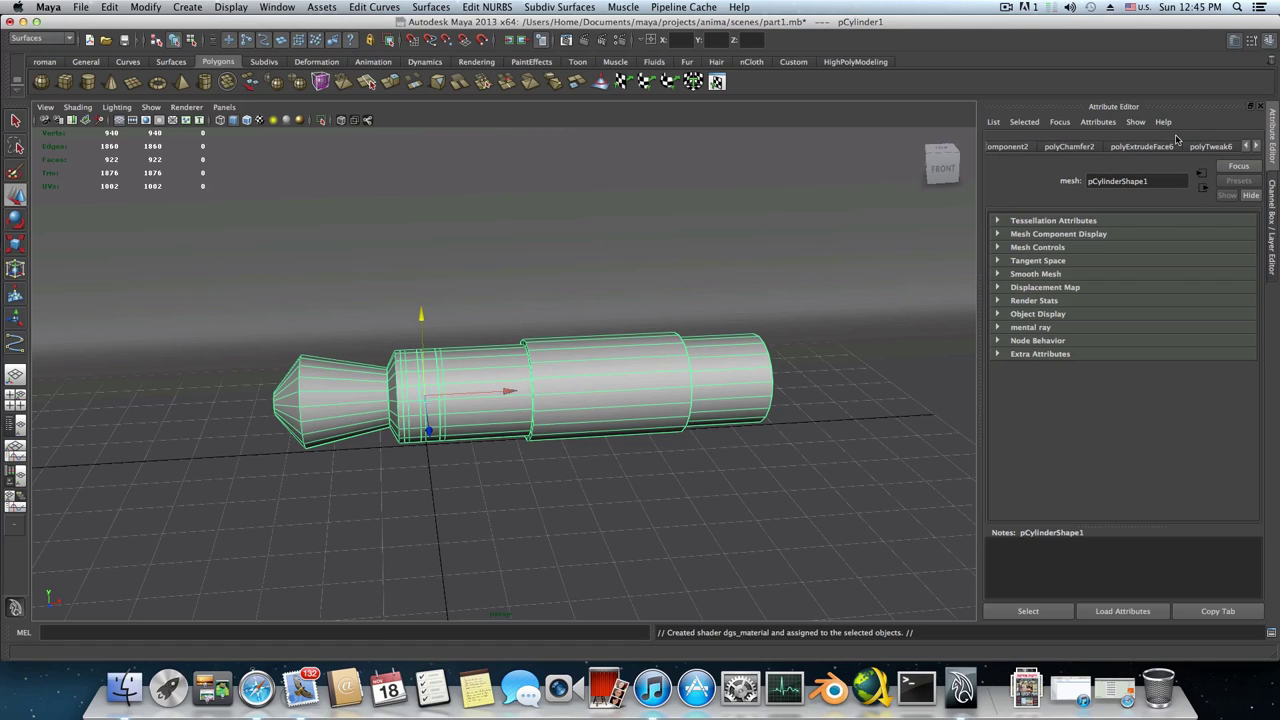
{"action": "left_click", "coordinate": [1245, 147]}
{"action": "left_click", "coordinate": [547, 367]}
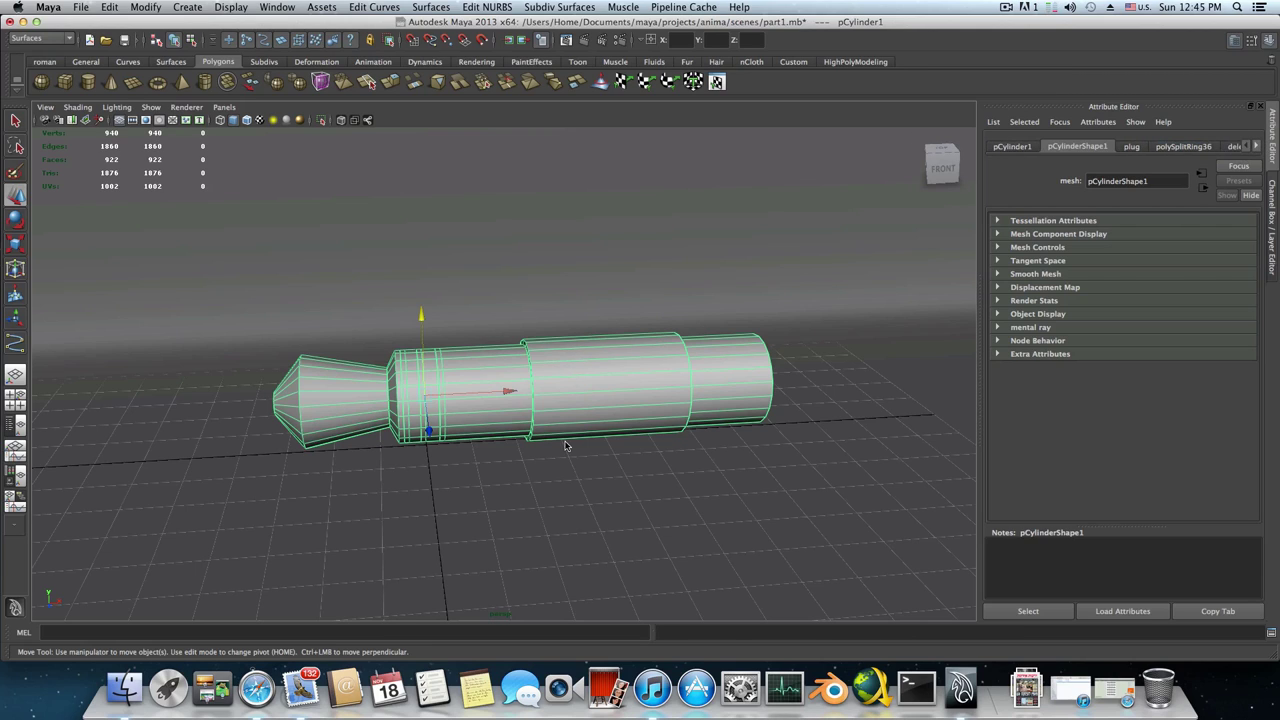
{"action": "scroll", "coordinate": [560, 430], "scroll_direction": "up", "scroll_amount": 5}
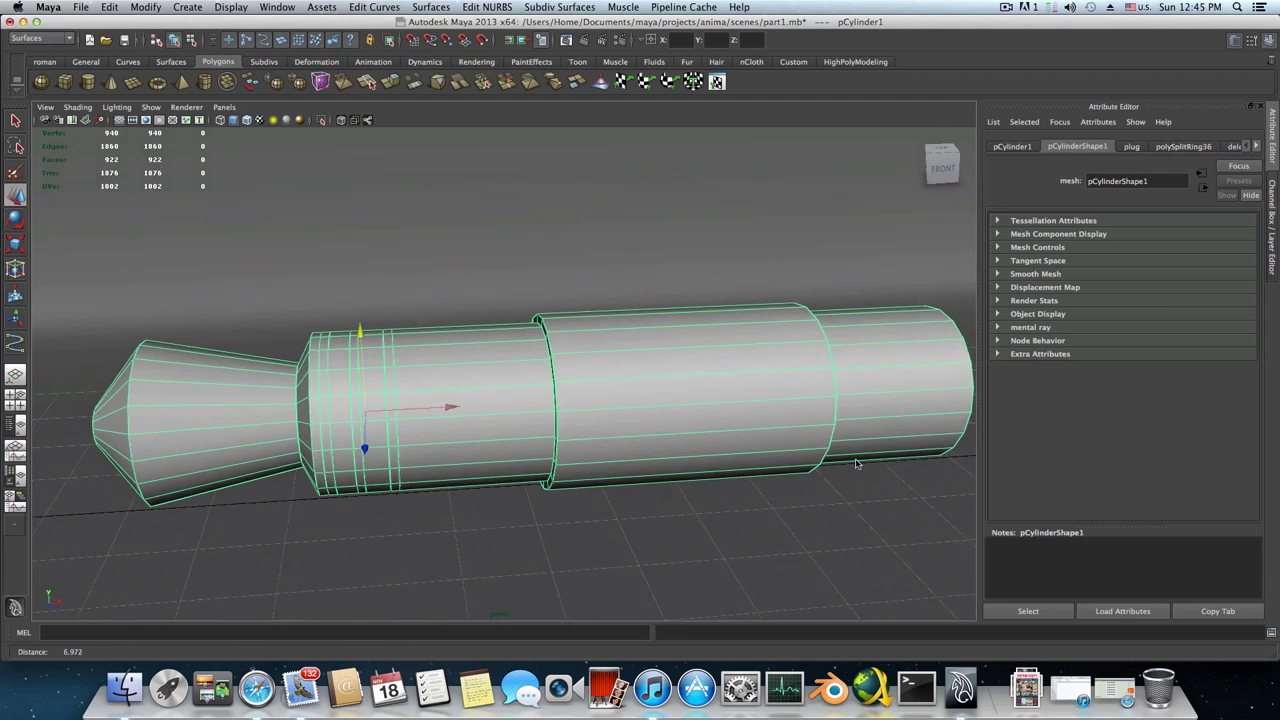
{"action": "scroll", "coordinate": [603, 433], "scroll_direction": "up", "scroll_amount": 3}
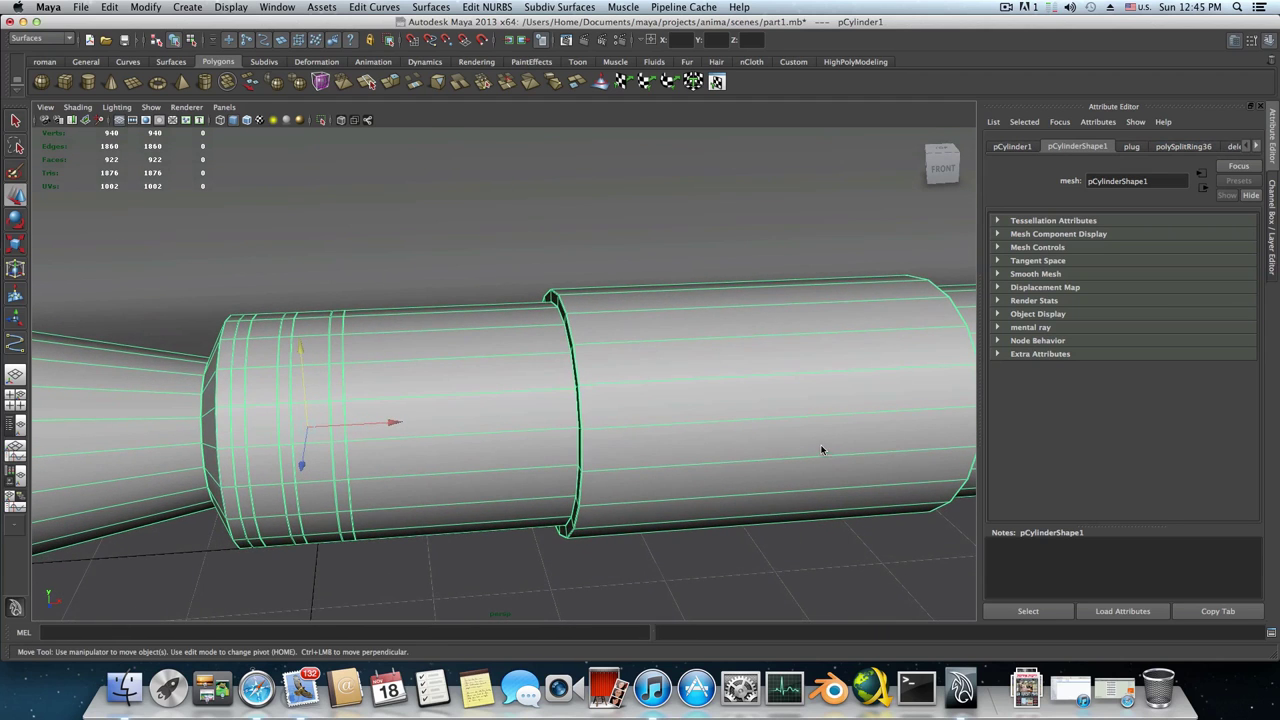
{"action": "scroll", "coordinate": [529, 434], "scroll_direction": "down", "scroll_amount": 4}
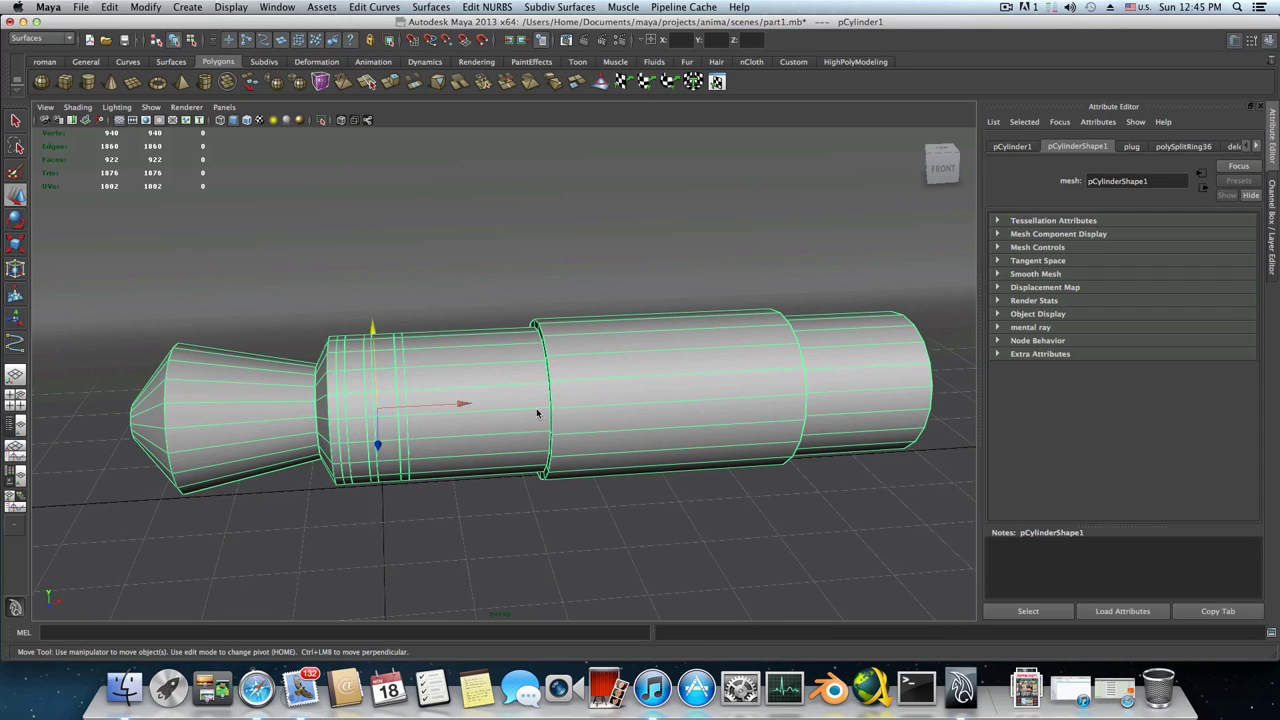
Preview the plug in smooth mesh display from several angles, and return it to the unsmoothed display
{"action": "key", "text": "3"}
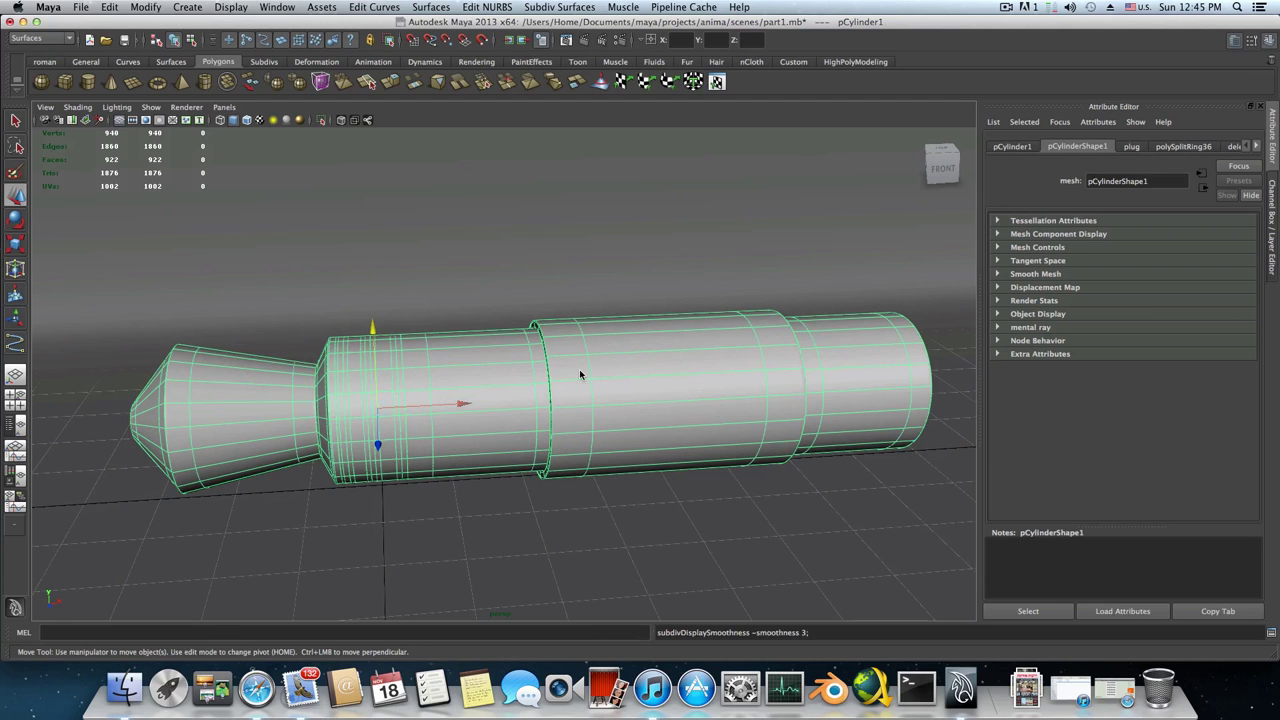
{"action": "left_click_drag", "start_coordinate": [474, 380], "coordinate": [520, 391], "text": "alt"}
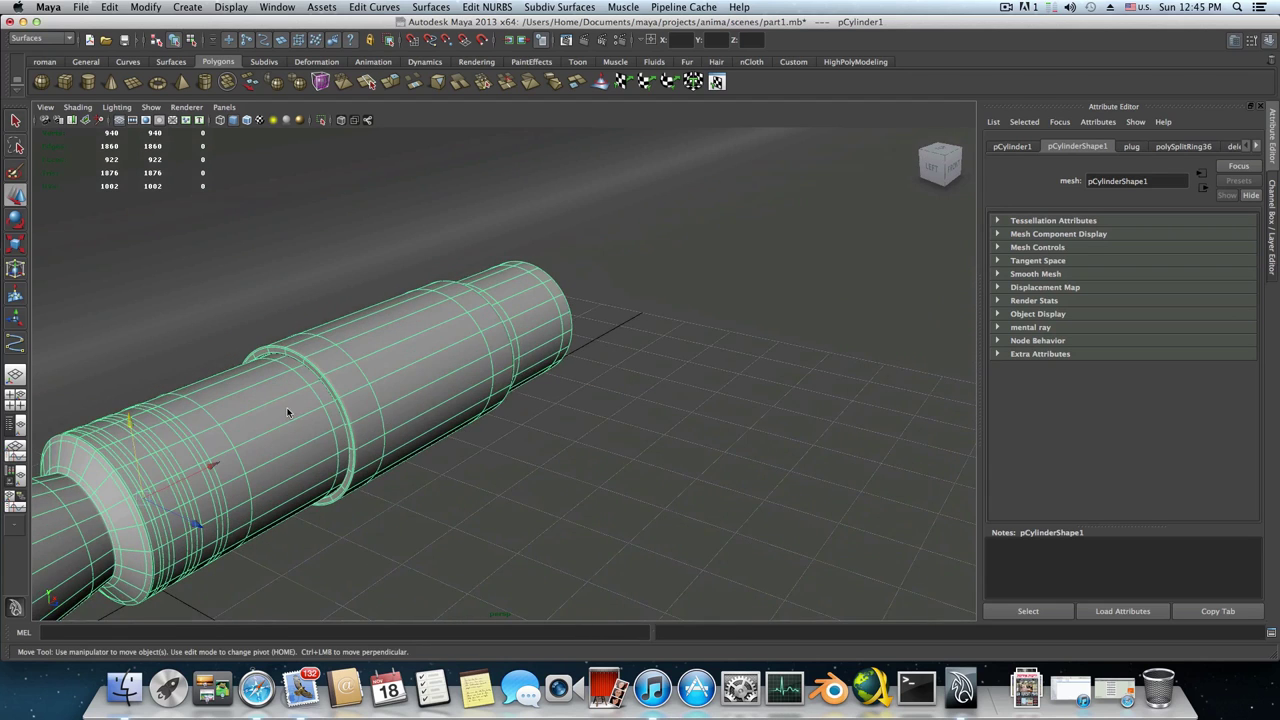
{"action": "middle_click_drag", "start_coordinate": [289, 411], "coordinate": [568, 398], "text": "alt"}
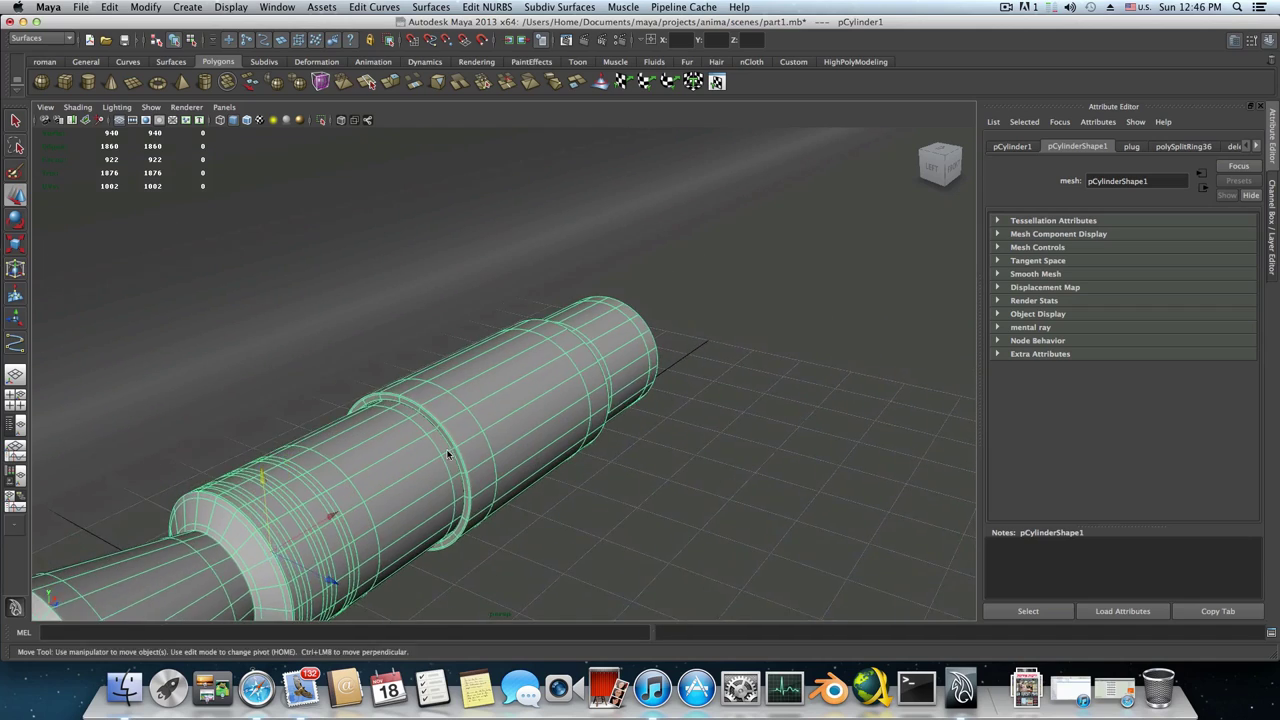
{"action": "right_click_drag", "start_coordinate": [568, 398], "coordinate": [762, 465], "text": "alt"}
{"action": "left_click_drag", "start_coordinate": [388, 478], "coordinate": [530, 436], "text": "alt"}
{"action": "scroll", "coordinate": [545, 400], "scroll_direction": "down", "scroll_amount": 8}
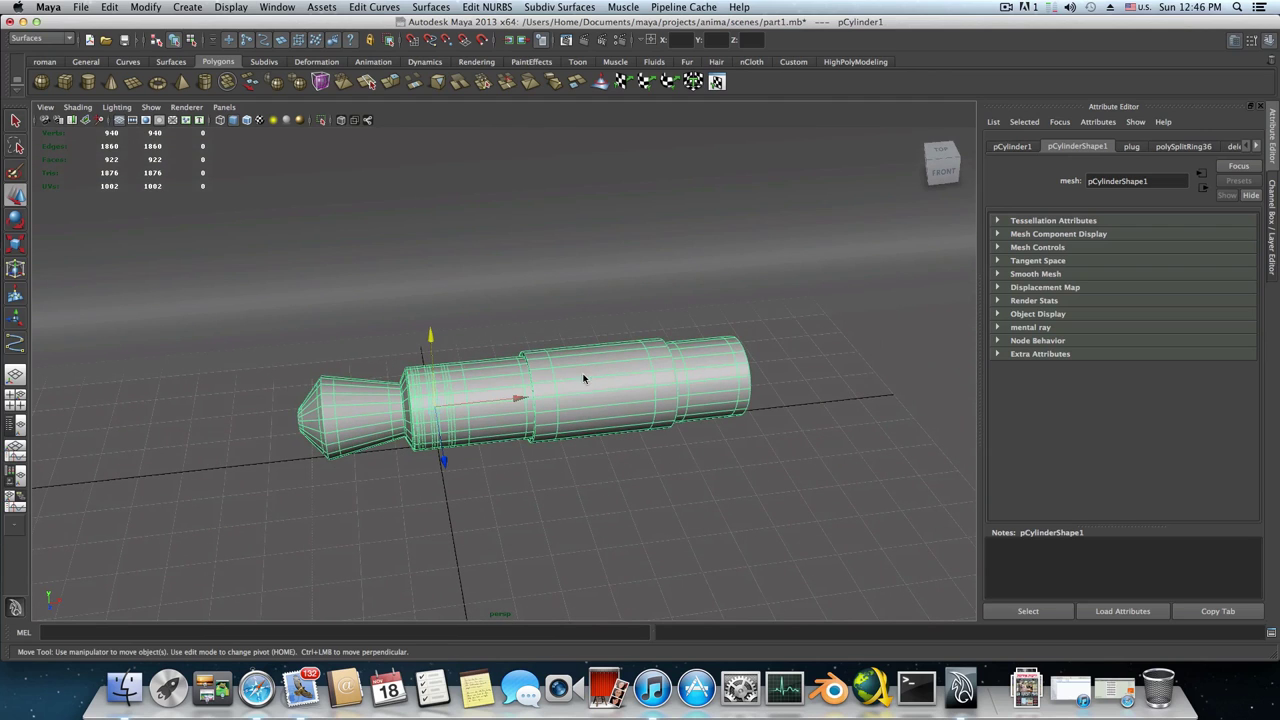
{"action": "left_click_drag", "start_coordinate": [596, 378], "coordinate": [543, 423], "text": "alt"}
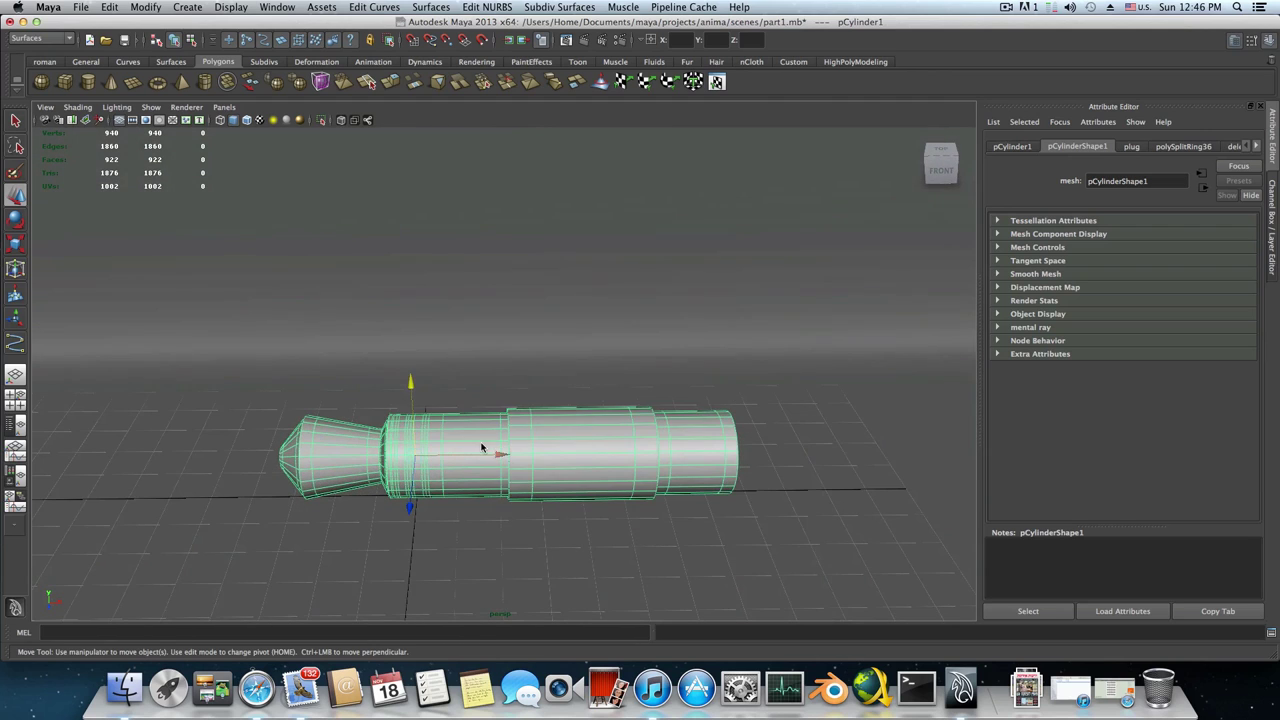
{"action": "left_click_drag", "start_coordinate": [623, 498], "coordinate": [424, 427], "text": "alt"}
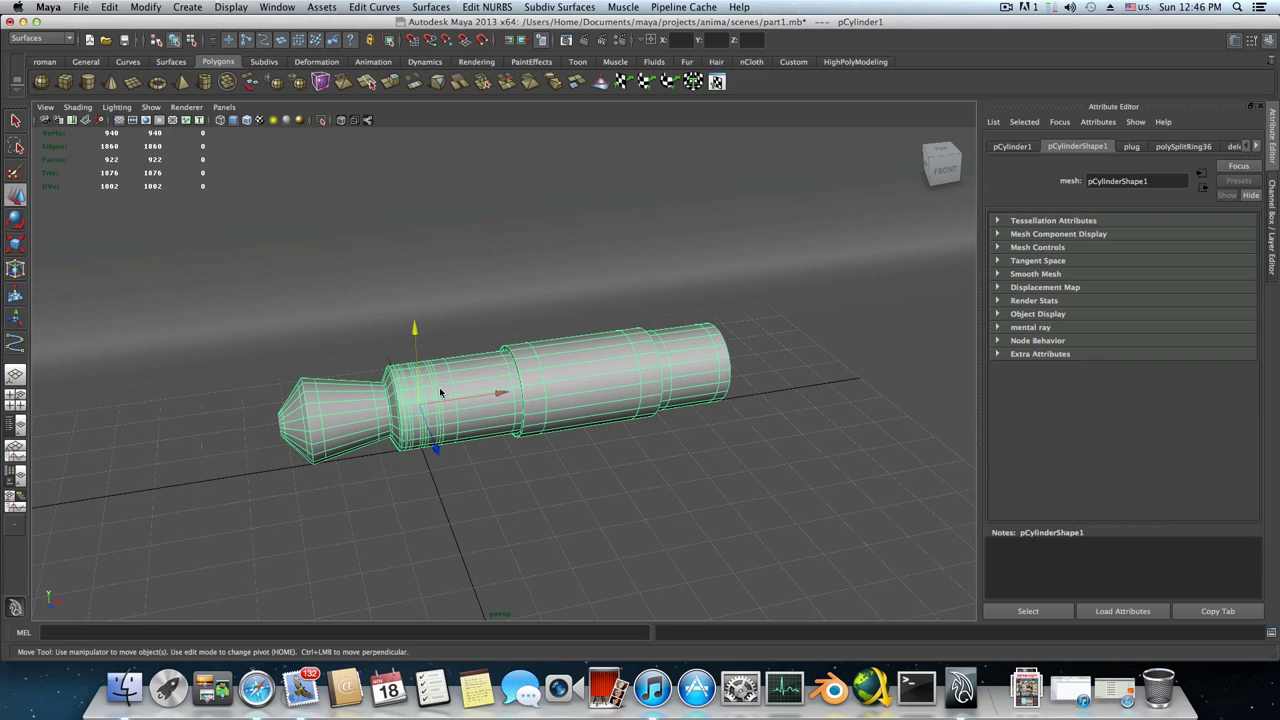
{"action": "key", "text": "1"}
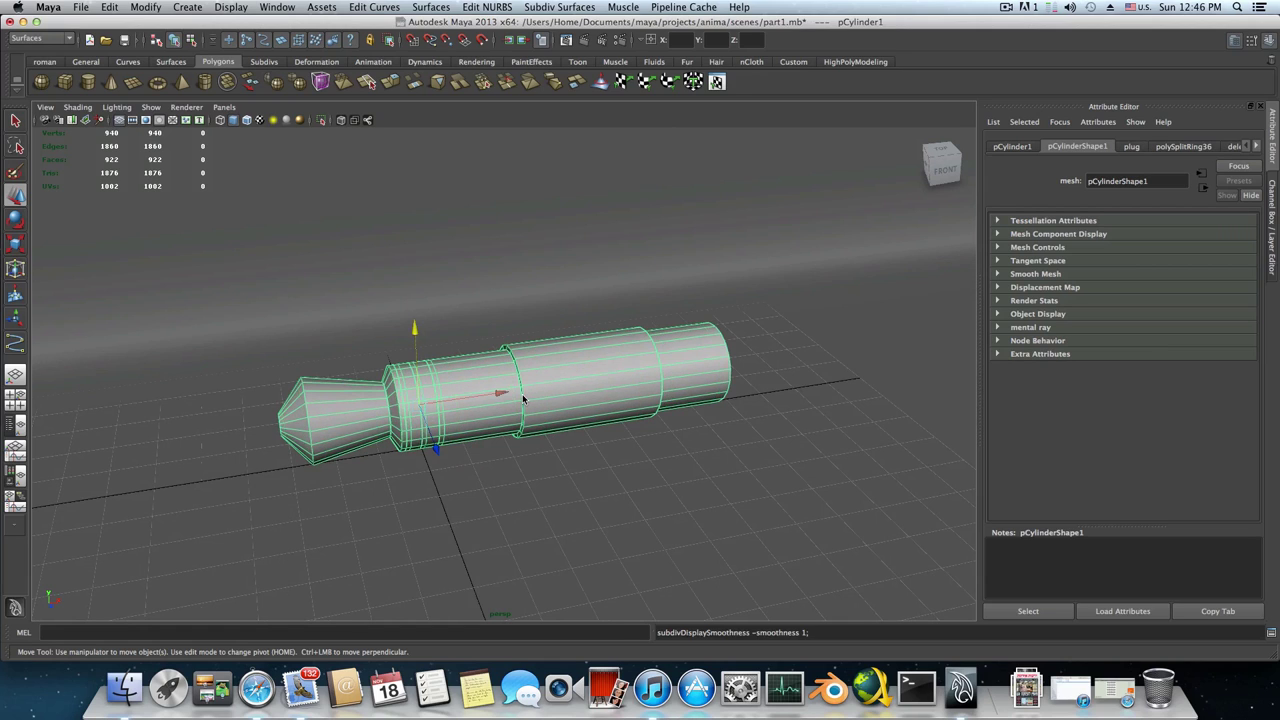
Delete the construction history of the plug mesh
{"action": "scroll", "coordinate": [517, 405], "scroll_direction": "up", "scroll_amount": 3}
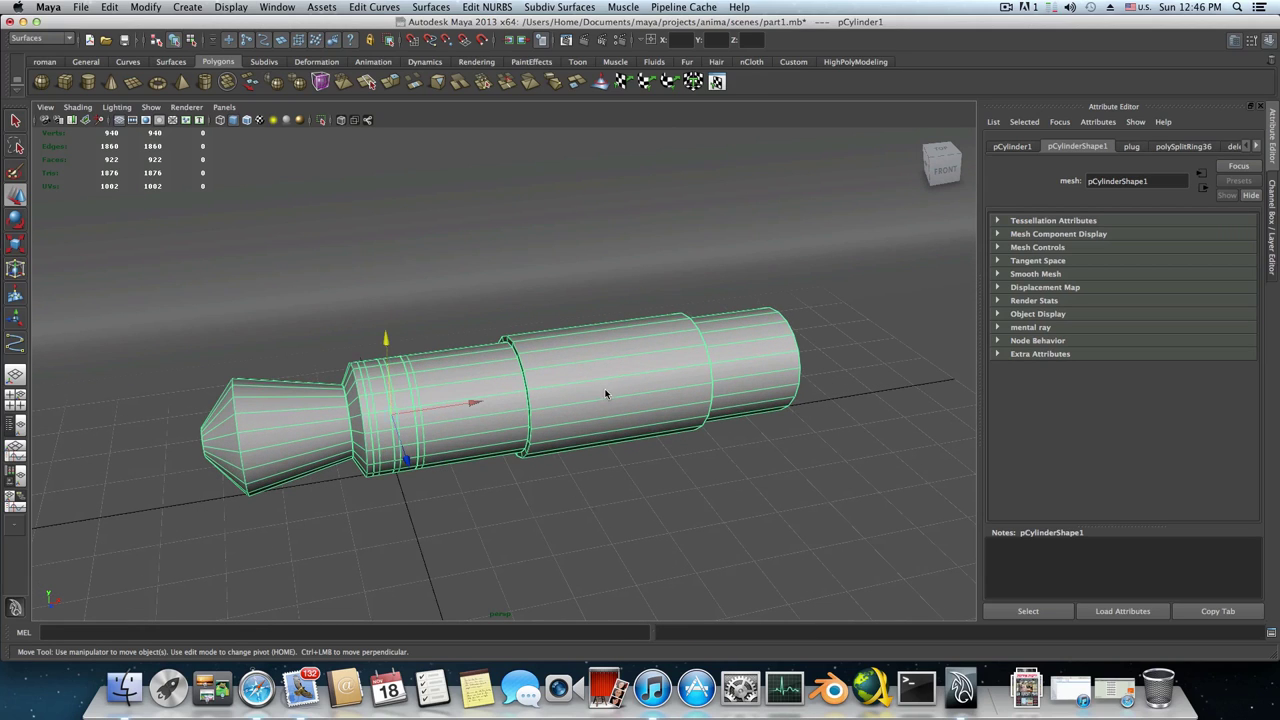
{"action": "scroll", "coordinate": [560, 392], "scroll_direction": "down", "scroll_amount": 2}
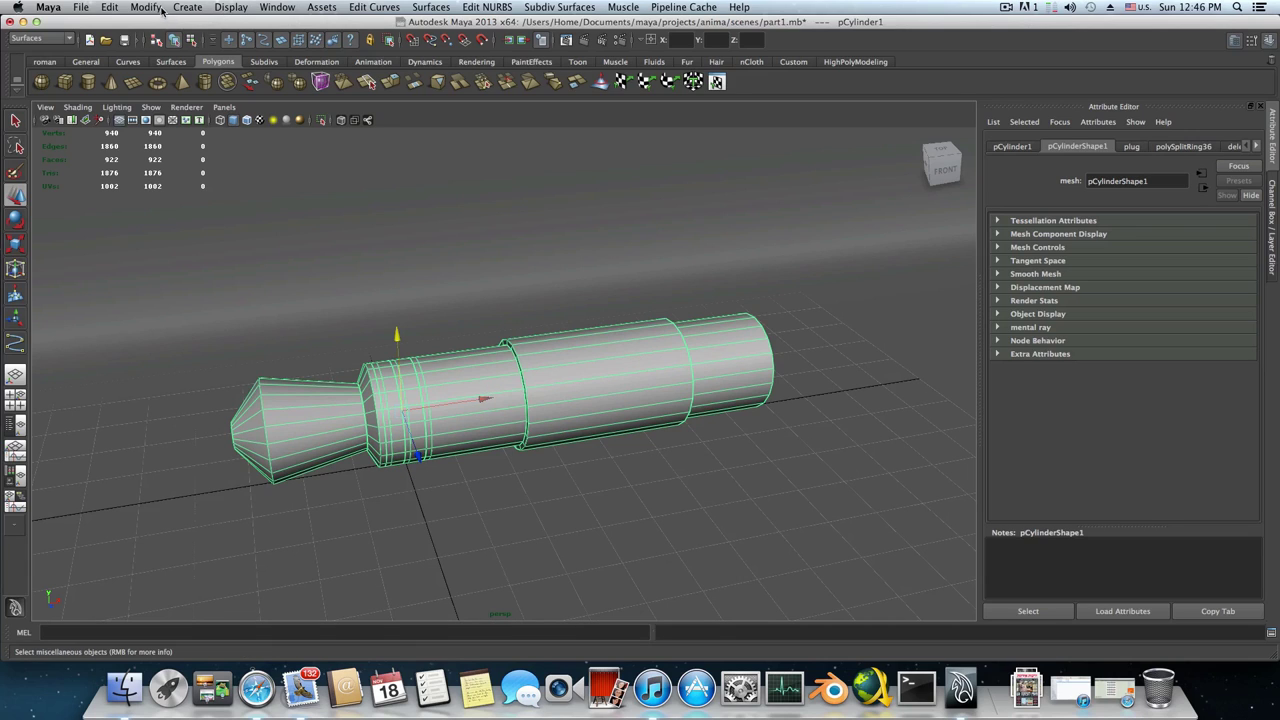
{"action": "left_click", "coordinate": [162, 10]}
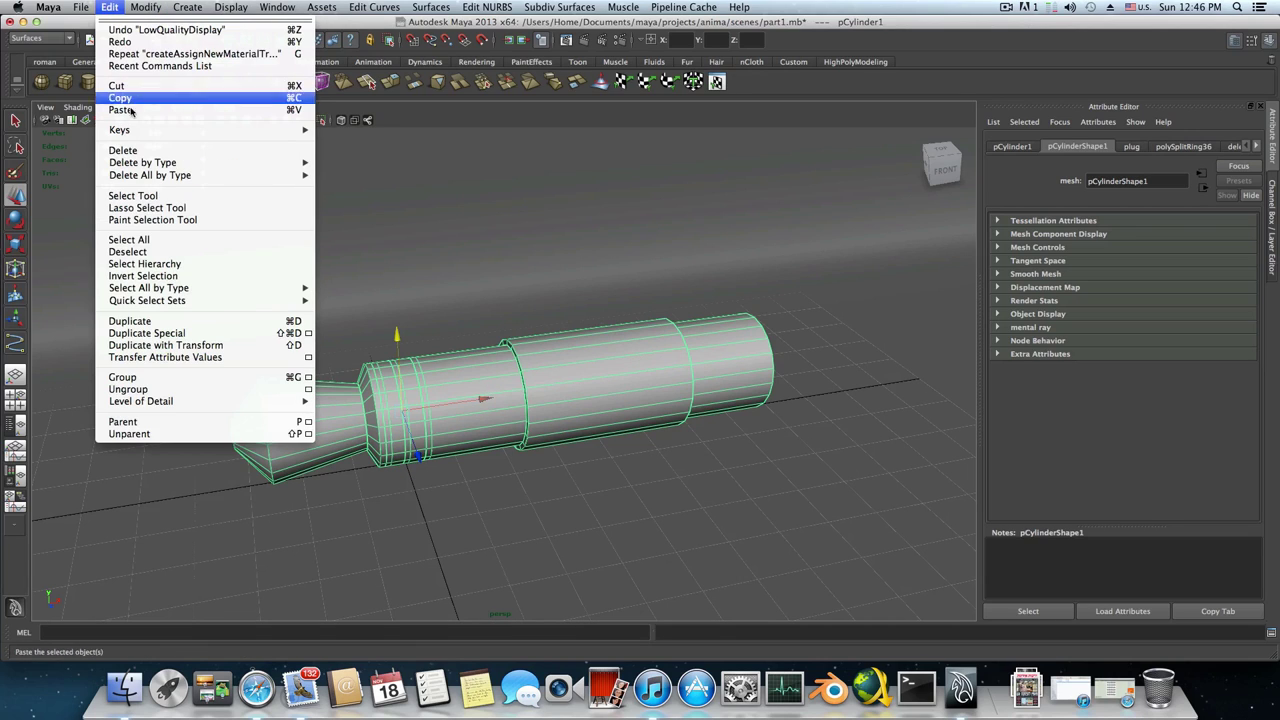
{"action": "mouse_move", "coordinate": [143, 162]}
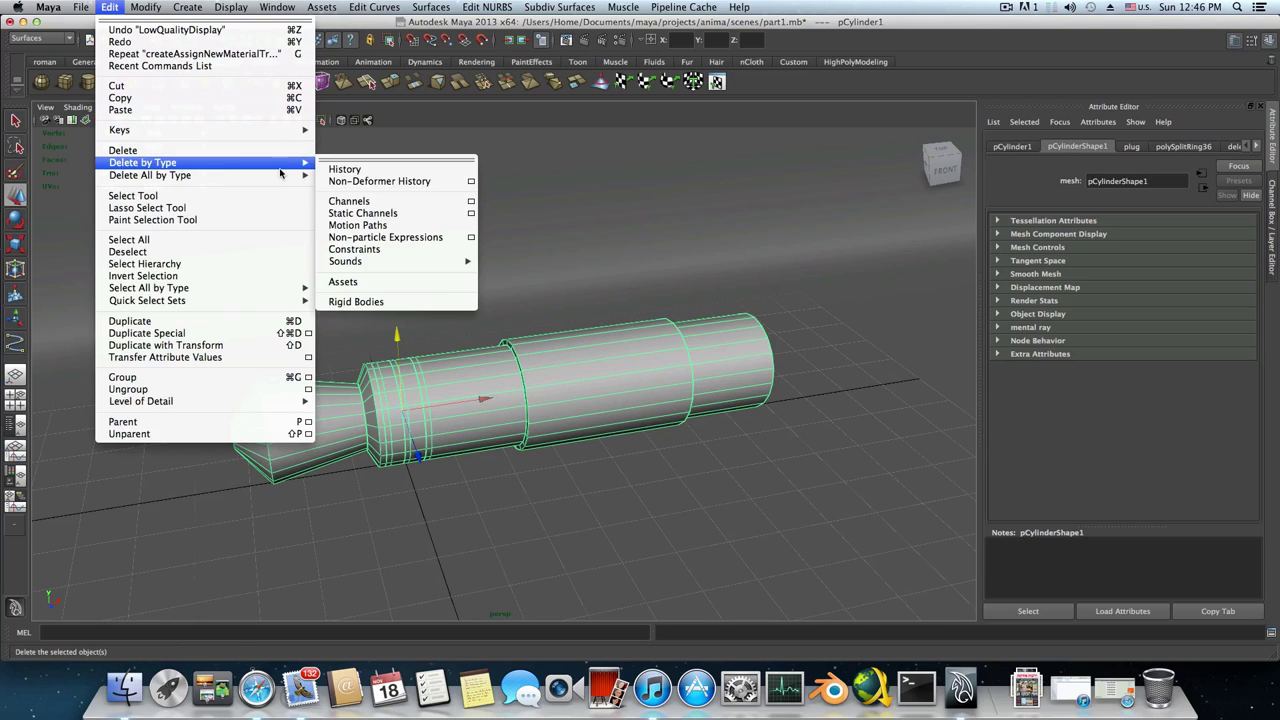
{"action": "left_click", "coordinate": [352, 172]}
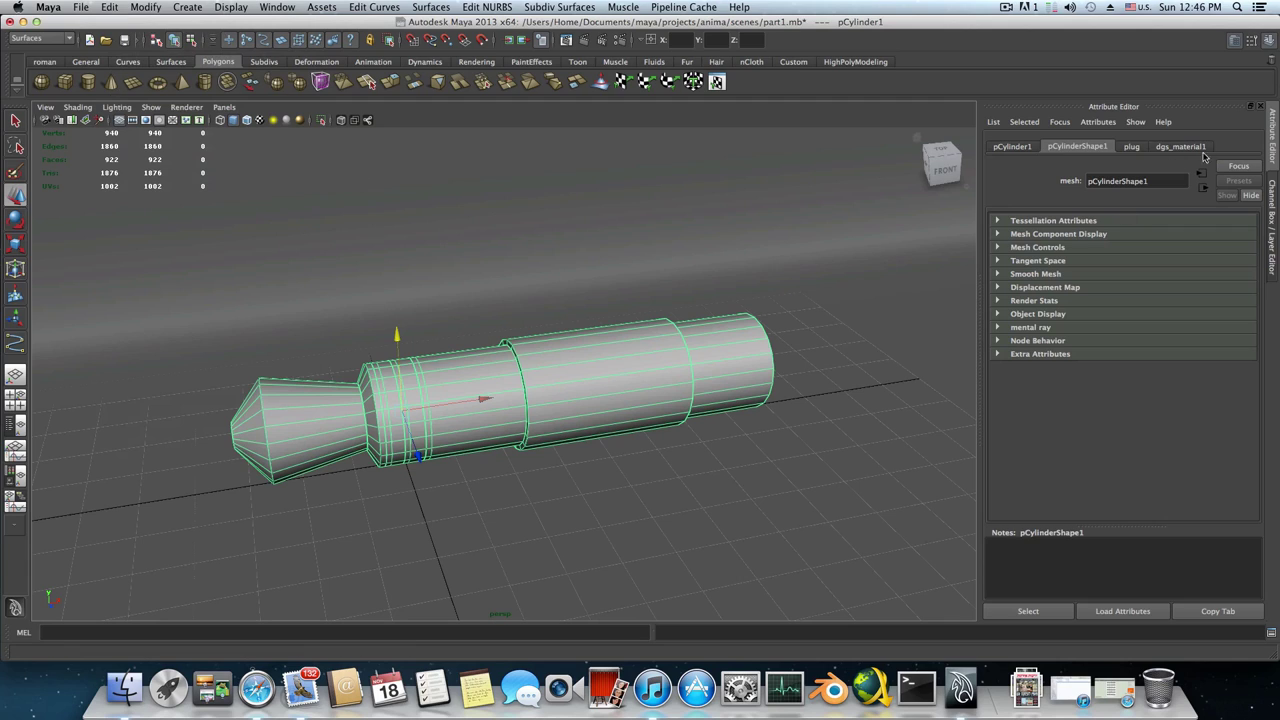
Check the plug's transform, shape and display layer attributes, and open the shading attributes of dgs_material1
{"action": "left_click", "coordinate": [1009, 150]}
{"action": "left_click", "coordinate": [1062, 150]}
{"action": "left_click", "coordinate": [1012, 148]}
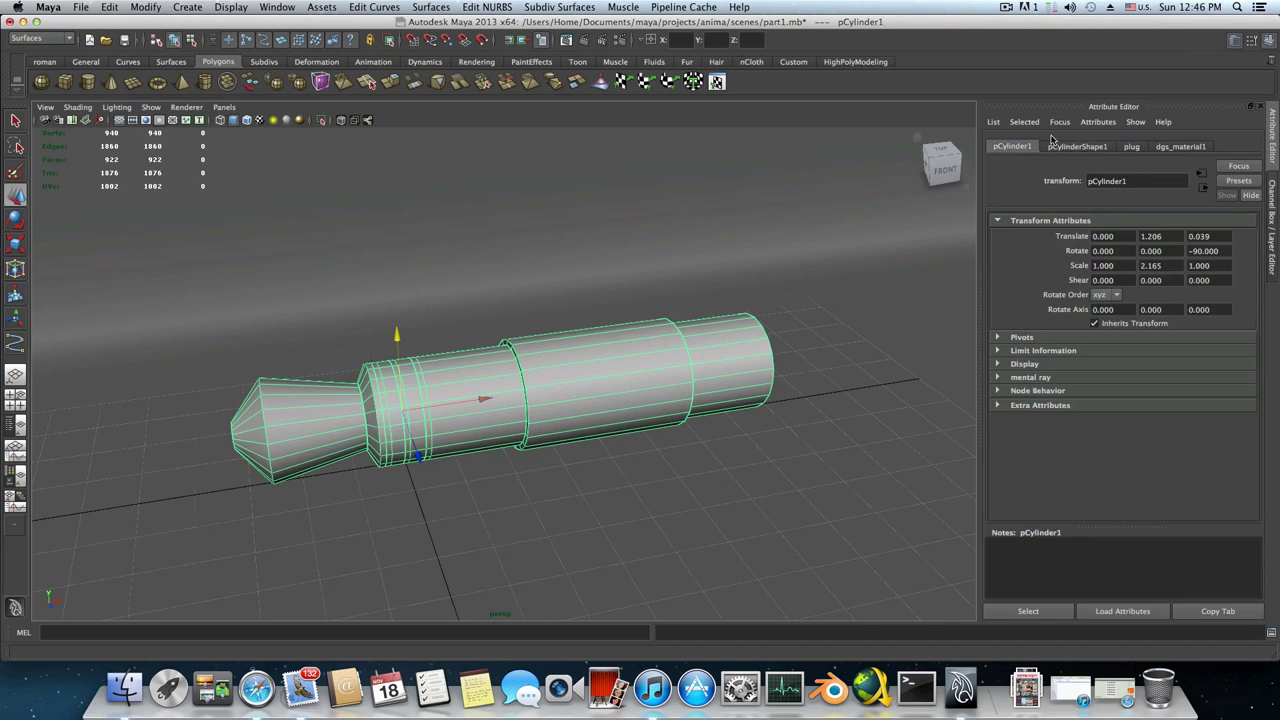
{"action": "left_click", "coordinate": [1066, 147]}
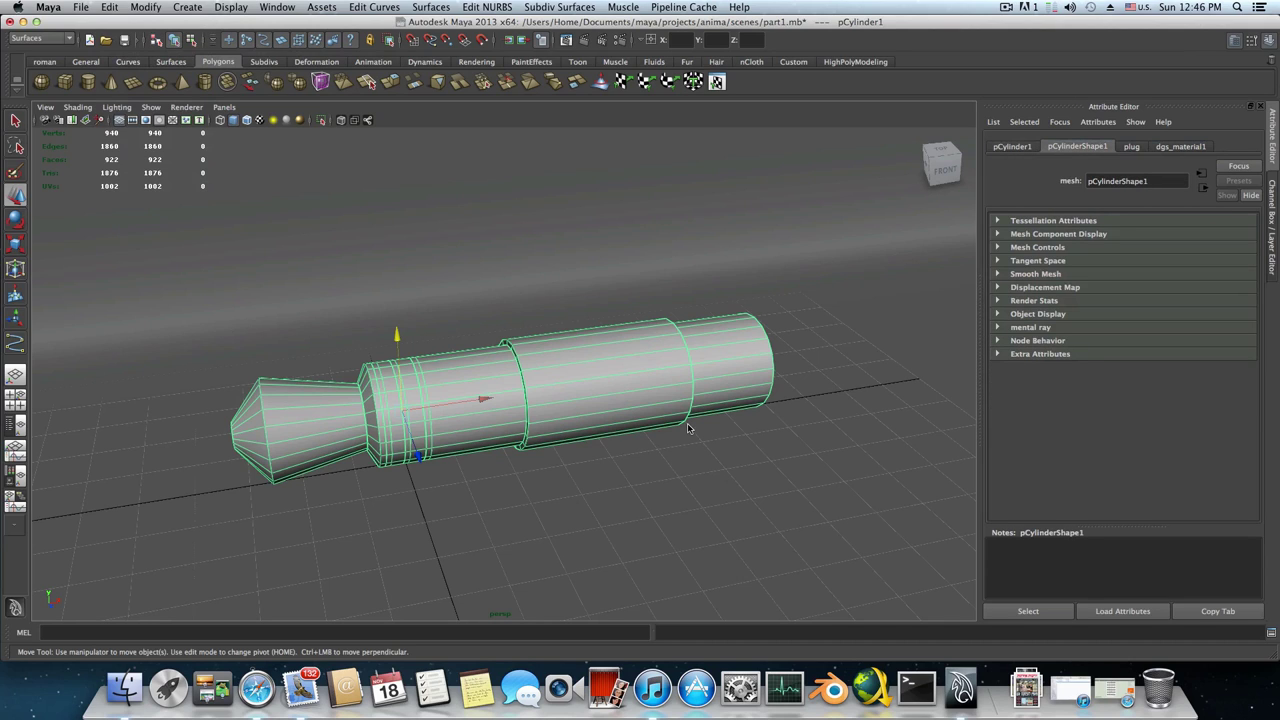
{"action": "left_click", "coordinate": [1132, 147]}
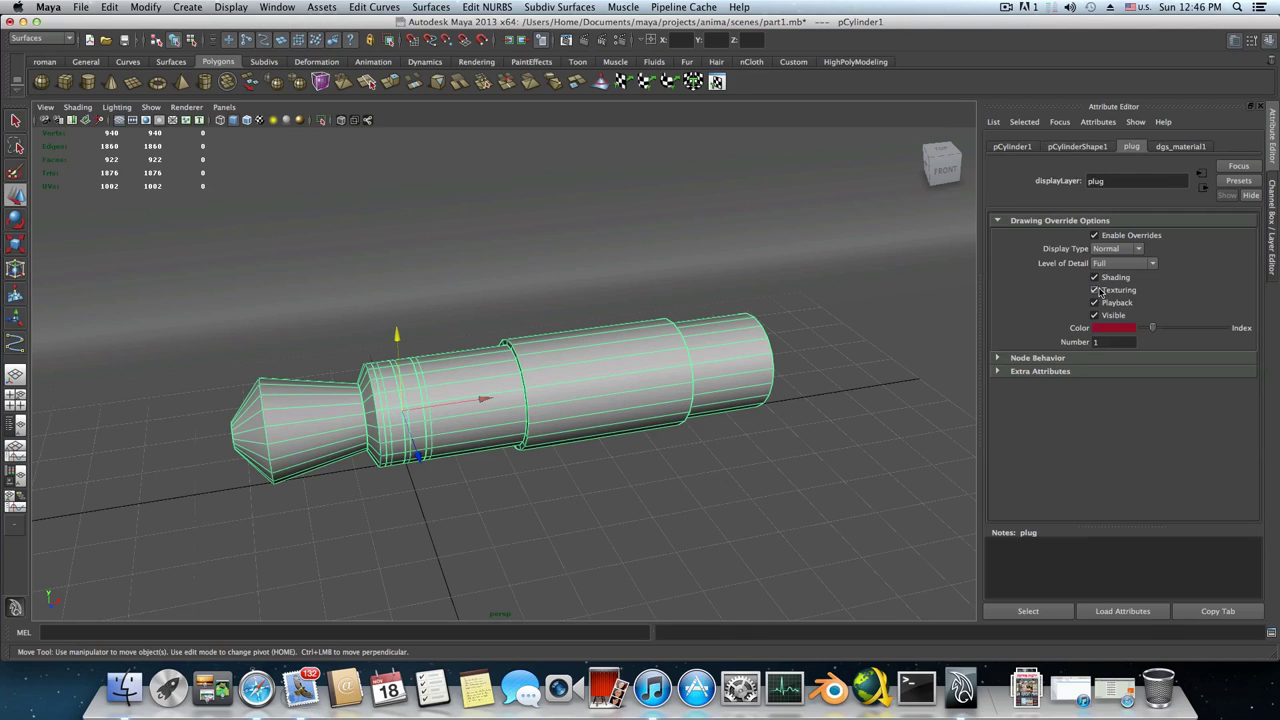
{"action": "left_click", "coordinate": [1183, 148]}
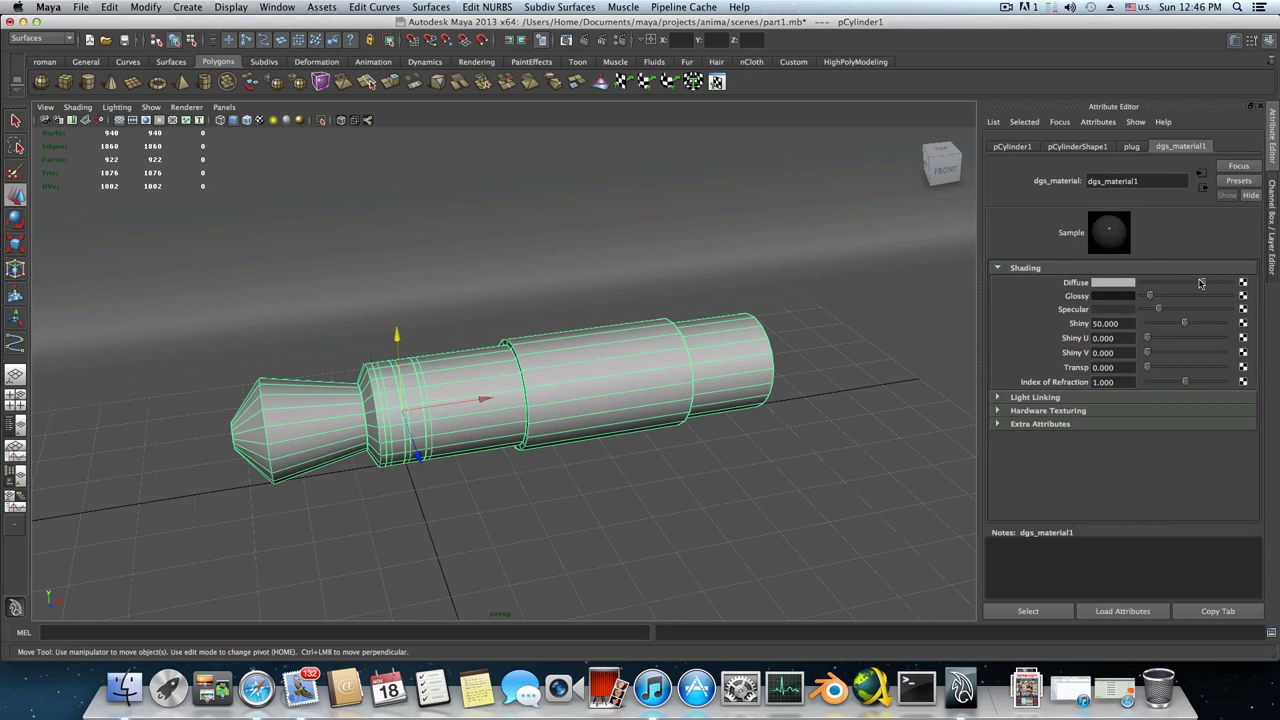
Set the Diffuse and Glossy colours of dgs_material1 to black and raise its Specular brightness
{"action": "left_click_drag", "start_coordinate": [638, 363], "coordinate": [603, 362], "text": "alt"}
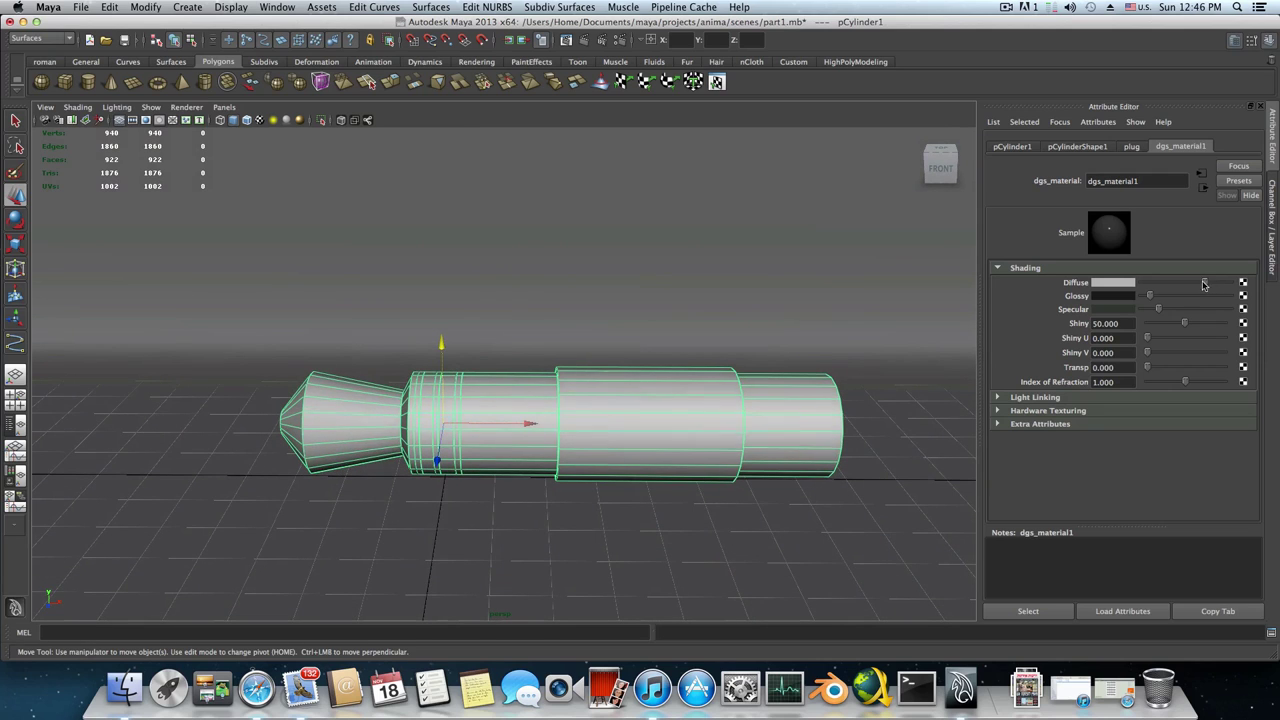
{"action": "left_click_drag", "start_coordinate": [1203, 285], "coordinate": [1146, 286]}
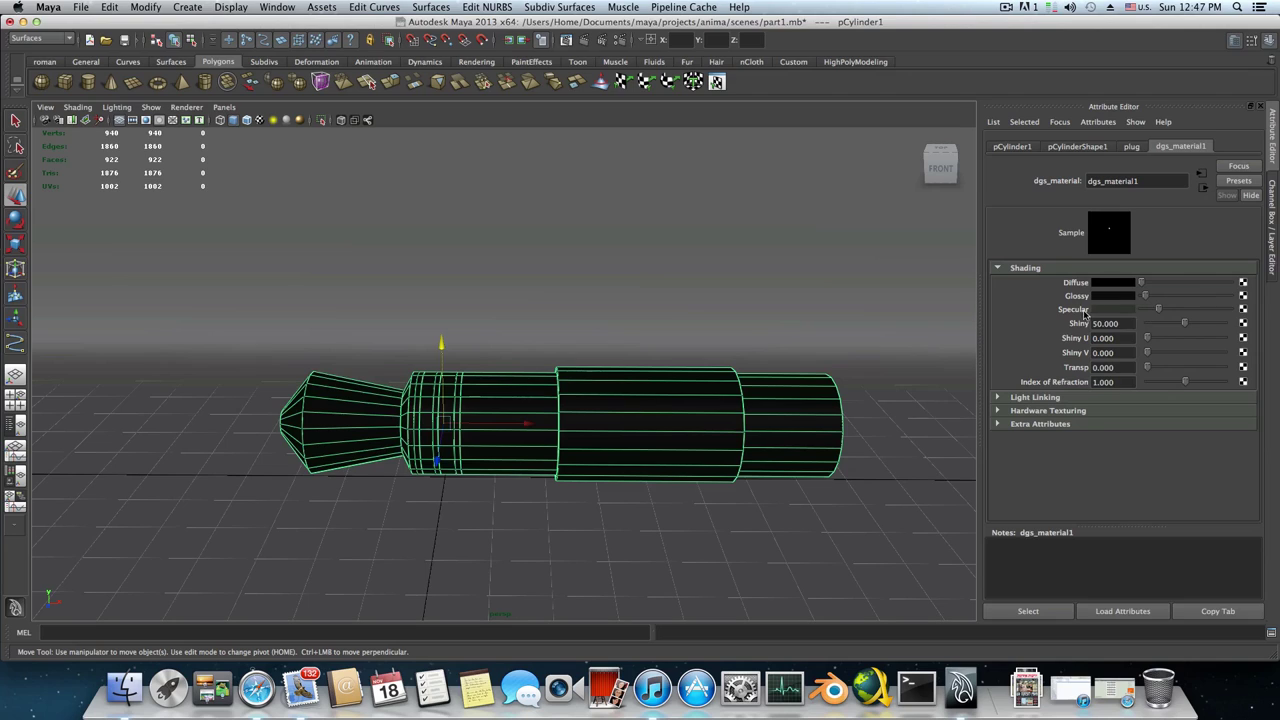
{"action": "left_click_drag", "start_coordinate": [1158, 311], "coordinate": [1191, 315]}
Switch the plug to face selection and select the faces around its wide middle section from the front
{"action": "left_click_drag", "start_coordinate": [718, 459], "coordinate": [617, 375], "text": "alt"}
{"action": "right_click_drag", "start_coordinate": [523, 399], "coordinate": [760, 450], "text": "alt"}
{"action": "left_click_drag", "start_coordinate": [554, 446], "coordinate": [516, 470], "text": "alt"}
{"action": "right_click_drag", "start_coordinate": [697, 480], "coordinate": [569, 470], "text": "alt"}
{"action": "right_click", "coordinate": [568, 441]}
{"action": "middle_click_drag", "start_coordinate": [612, 483], "coordinate": [724, 483], "text": "alt"}
{"action": "left_click_drag", "start_coordinate": [537, 481], "coordinate": [382, 501], "text": "alt"}
{"action": "left_click_drag", "start_coordinate": [479, 396], "coordinate": [600, 595]}
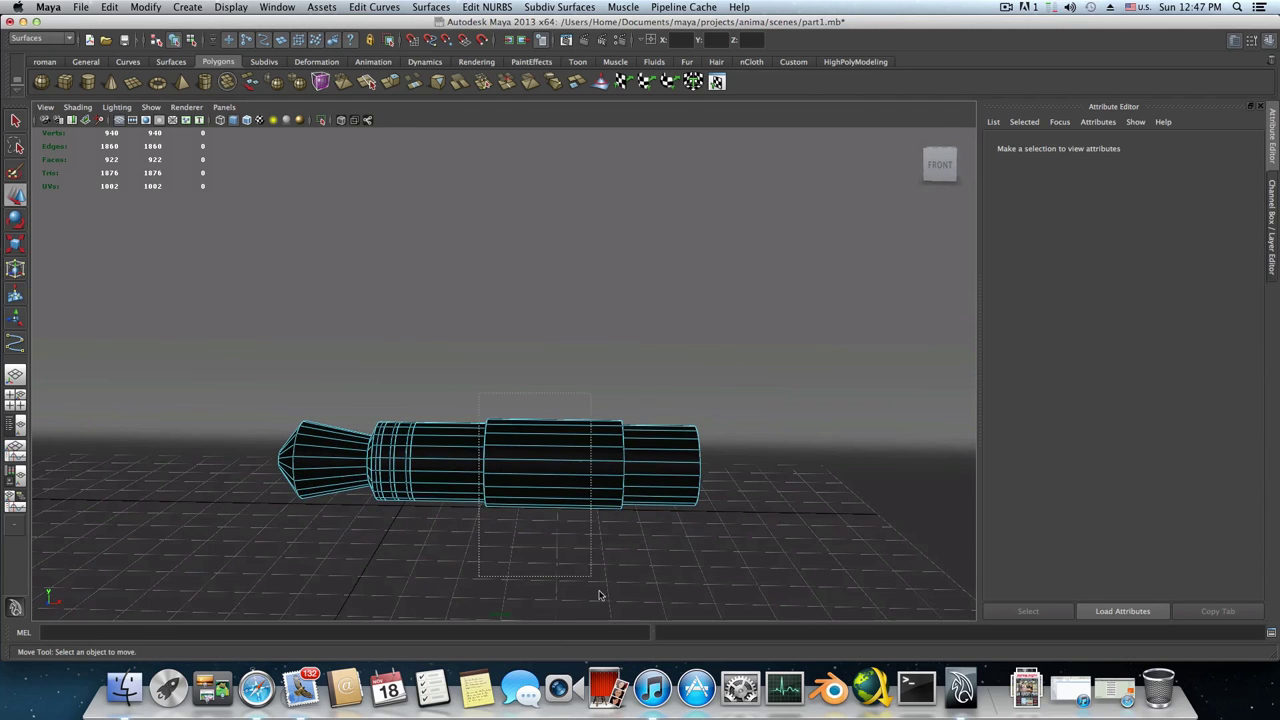
{"action": "left_click_drag", "start_coordinate": [647, 632], "coordinate": [648, 628]}
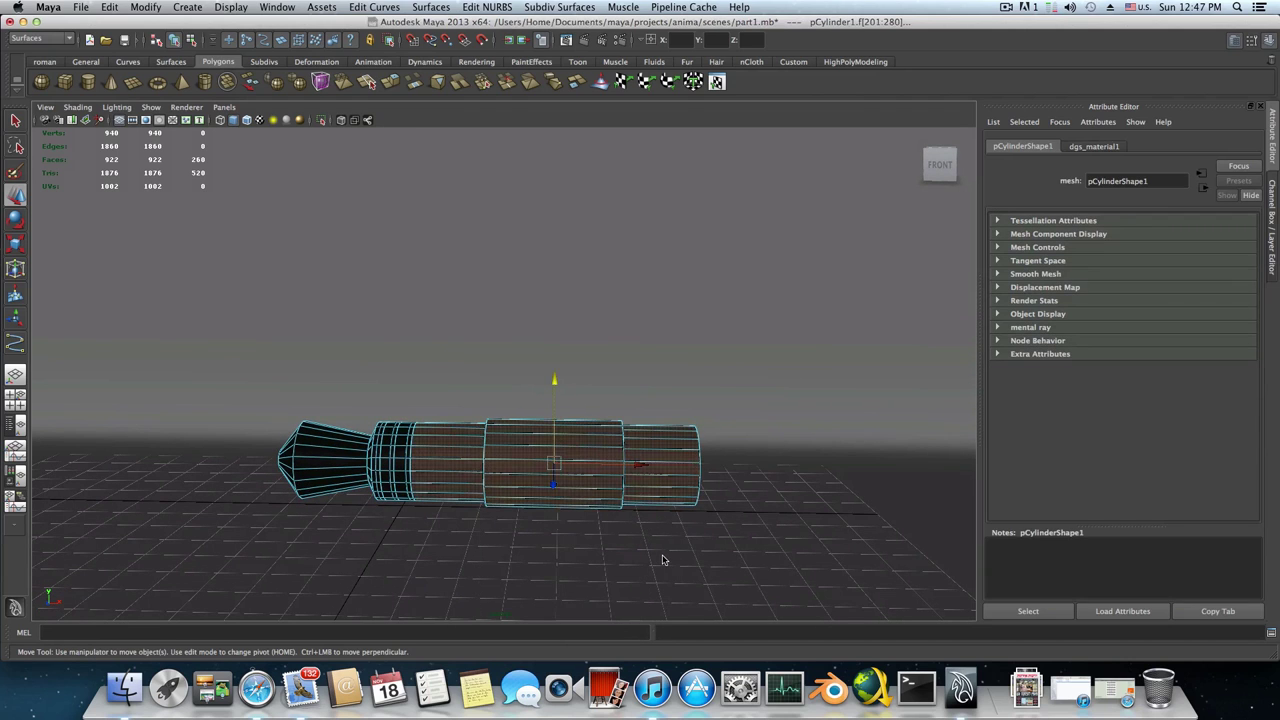
Deselect the narrower faces on both sides so that only the plug's wide middle section stays selected, and check the selection up close
{"action": "left_click_drag", "start_coordinate": [662, 559], "coordinate": [722, 554], "text": "alt"}
{"action": "left_click_drag", "start_coordinate": [497, 534], "coordinate": [549, 526], "text": "alt"}
{"action": "right_click_drag", "start_coordinate": [470, 532], "coordinate": [518, 530], "text": "alt"}
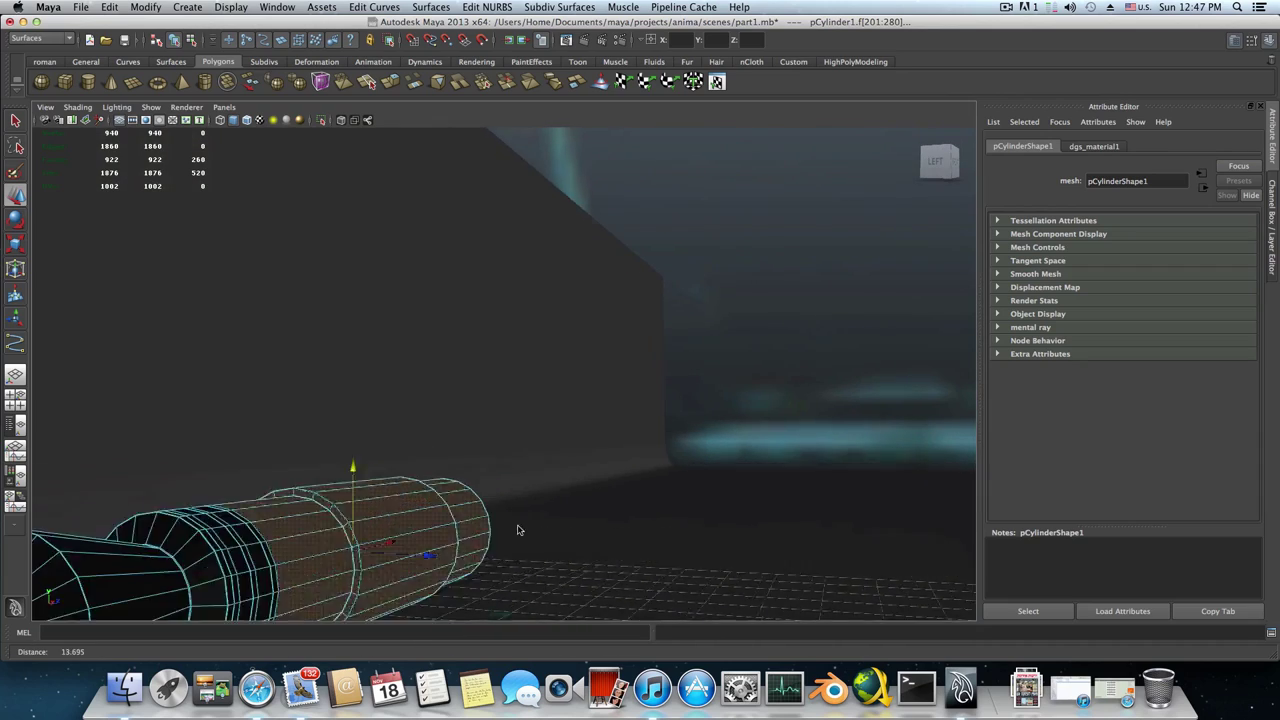
{"action": "left_click_drag", "start_coordinate": [518, 530], "coordinate": [340, 543], "text": "alt"}
{"action": "right_click_drag", "start_coordinate": [652, 523], "coordinate": [345, 520], "text": "alt"}
{"action": "middle_click_drag", "start_coordinate": [426, 526], "coordinate": [388, 545], "text": "alt"}
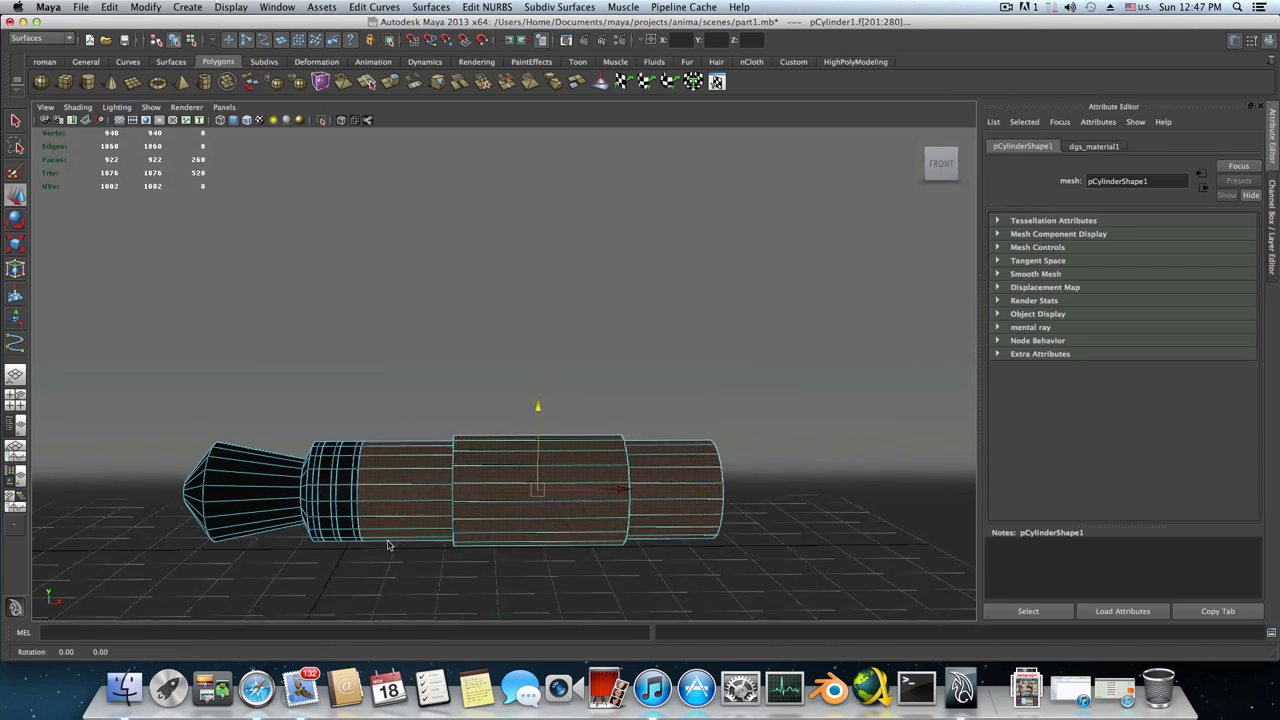
{"action": "left_click_drag", "start_coordinate": [388, 541], "coordinate": [394, 536], "text": "alt"}
{"action": "left_click_drag", "start_coordinate": [340, 376], "coordinate": [450, 630], "text": "ctrl"}
{"action": "left_click_drag", "start_coordinate": [675, 390], "coordinate": [805, 642]}
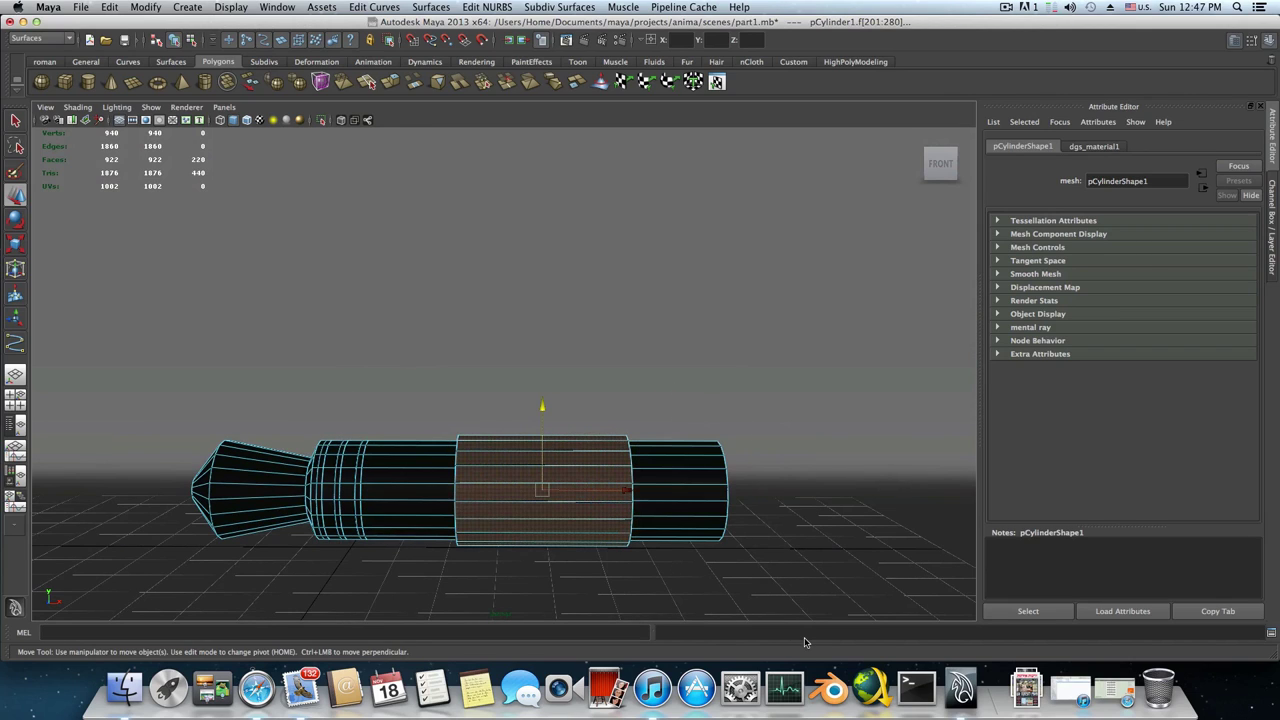
{"action": "left_click_drag", "start_coordinate": [789, 559], "coordinate": [640, 543], "text": "alt"}
{"action": "right_click_drag", "start_coordinate": [640, 543], "coordinate": [790, 580], "text": "alt"}
{"action": "left_click_drag", "start_coordinate": [790, 580], "coordinate": [605, 469], "text": "alt"}
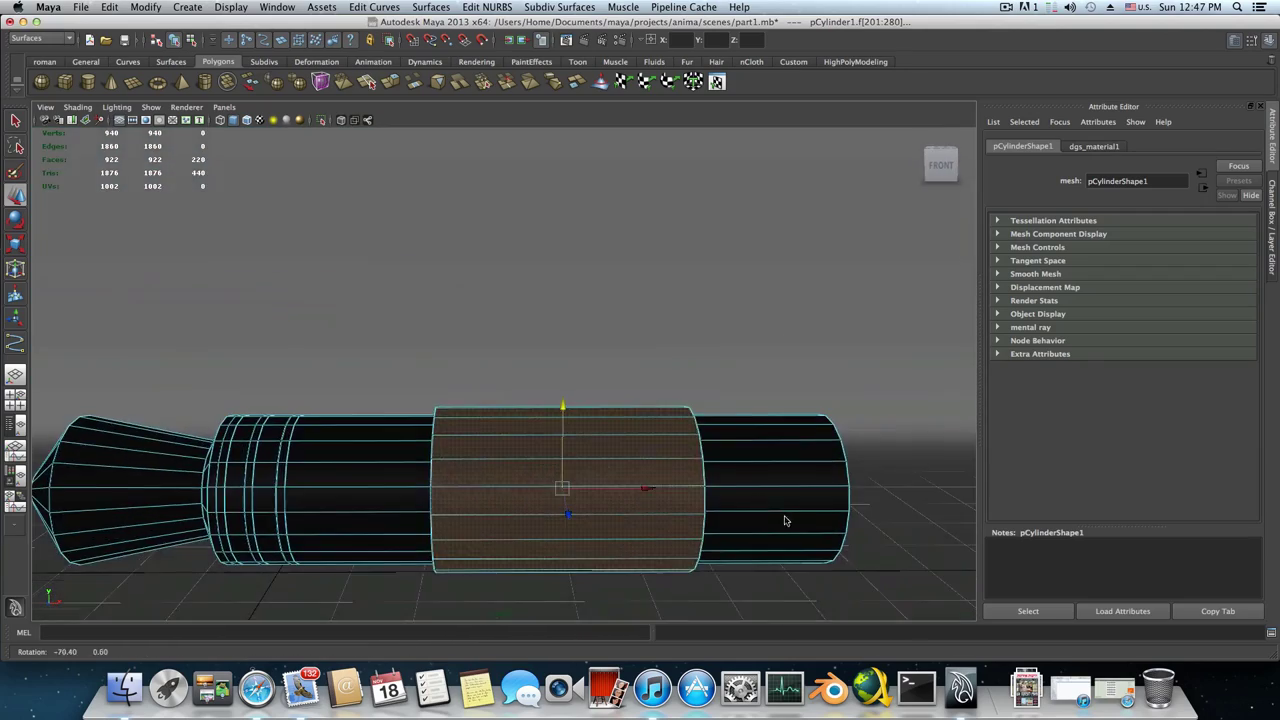
Assign a new mental ray mia_material_x to the selected faces of the plug's wide middle section
{"action": "right_click_drag", "start_coordinate": [596, 447], "coordinate": [606, 638]}
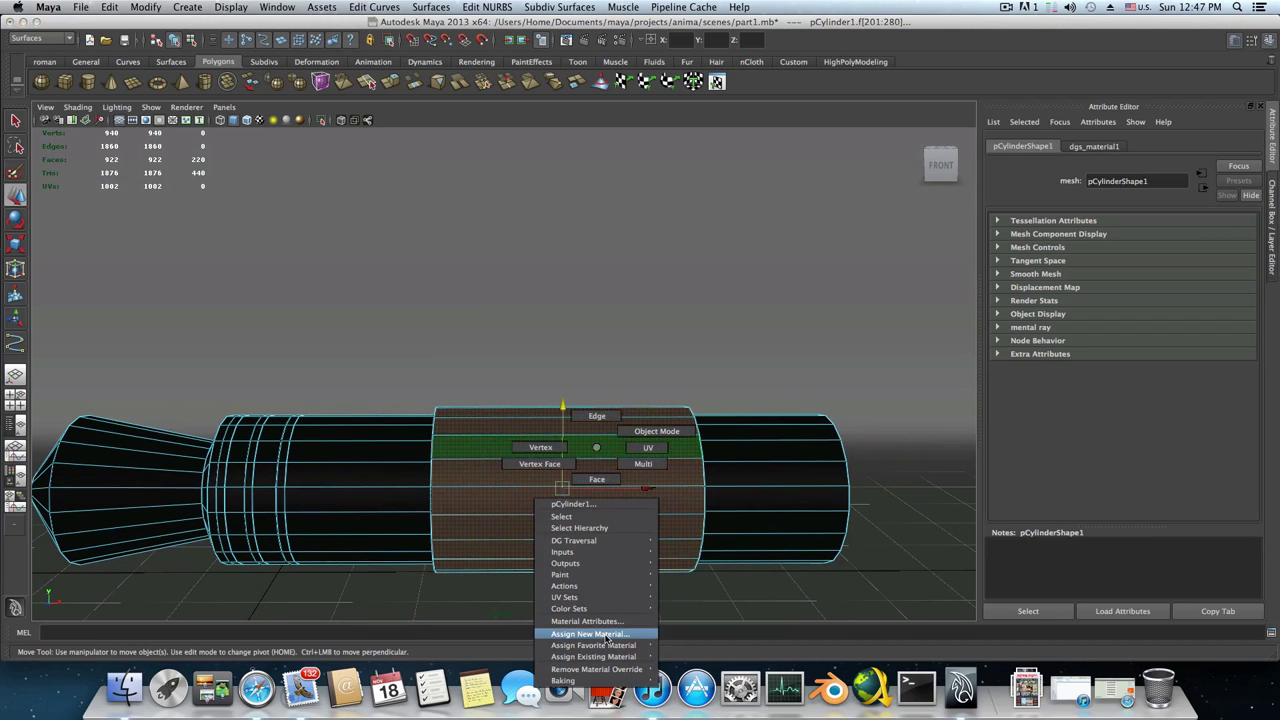
{"action": "right_click_drag", "start_coordinate": [606, 638], "coordinate": [606, 636]}
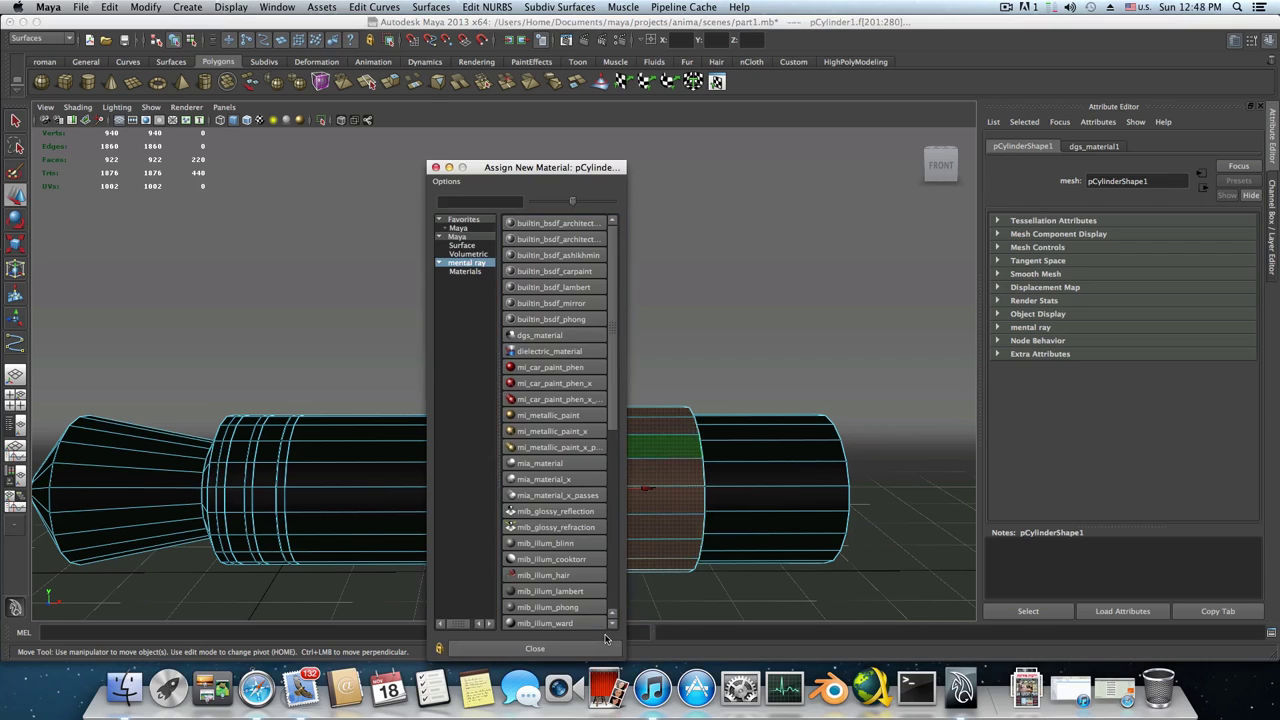
{"action": "mouse_move", "coordinate": [528, 158]}
{"action": "left_mouse_down"}
{"action": "mouse_move", "coordinate": [559, 162]}
{"action": "mouse_move", "coordinate": [532, 134]}
{"action": "left_mouse_up"}
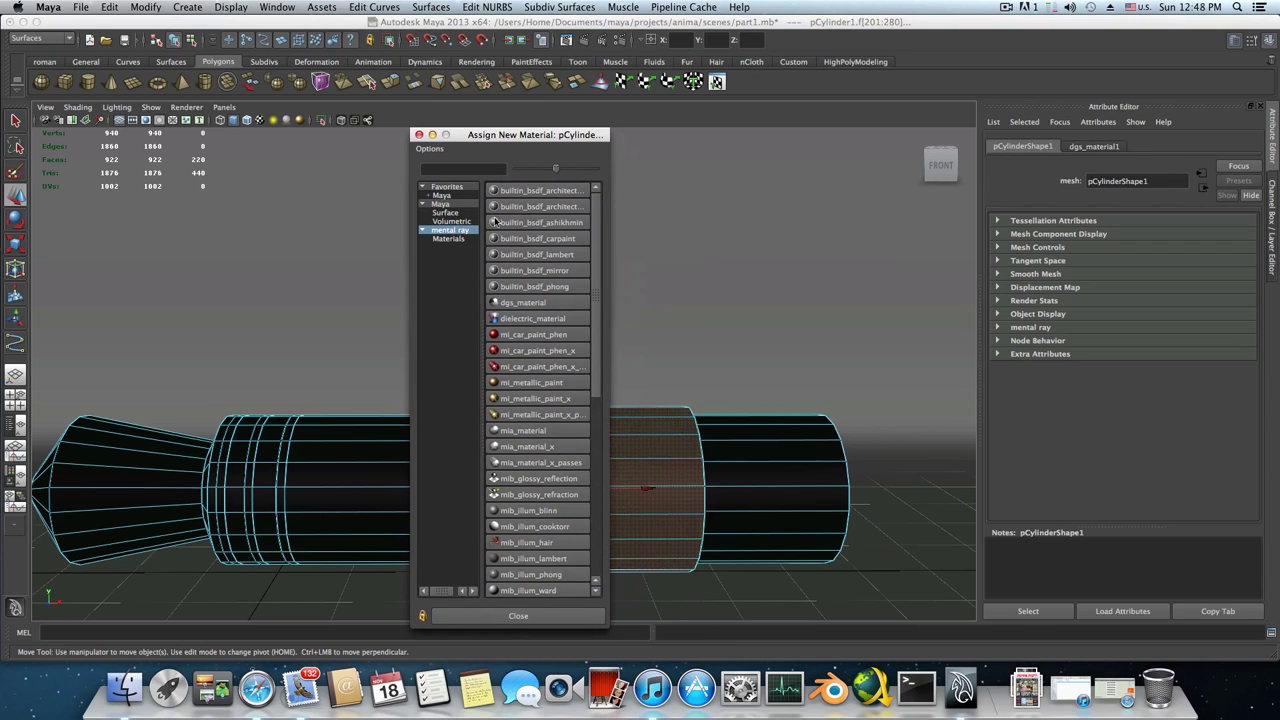
{"action": "left_click", "coordinate": [451, 233]}
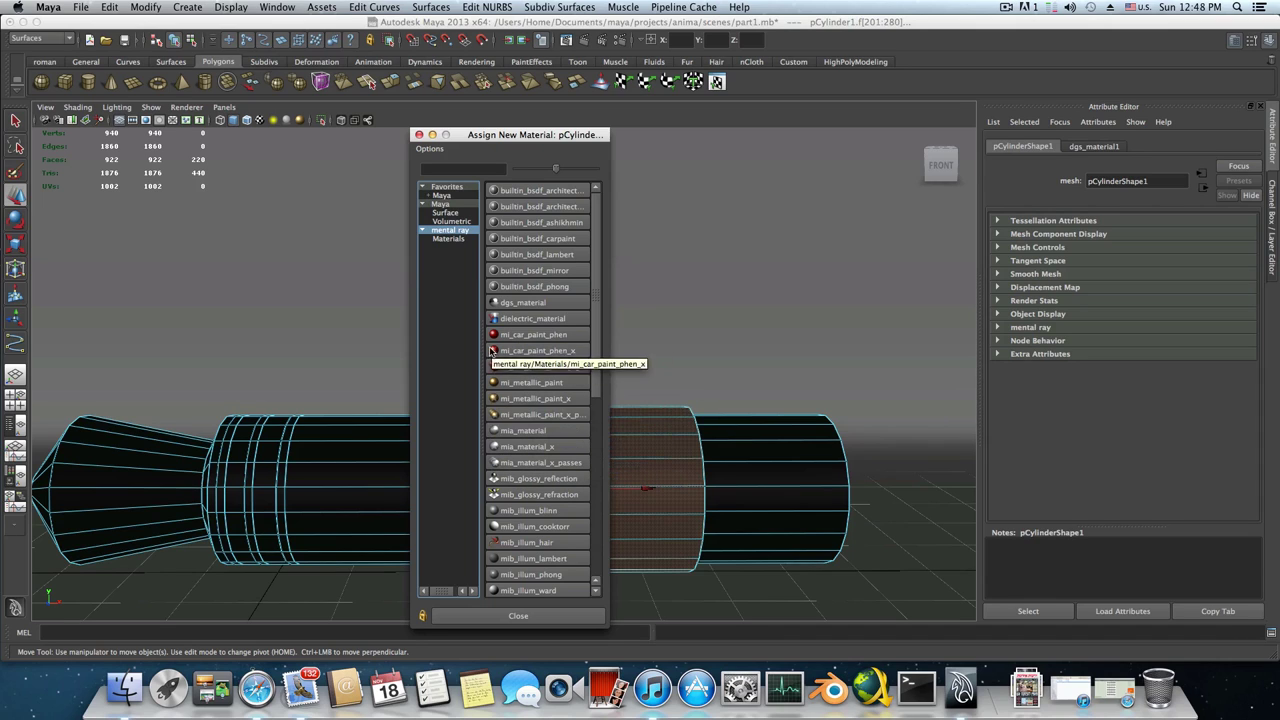
{"action": "left_click", "coordinate": [518, 447]}
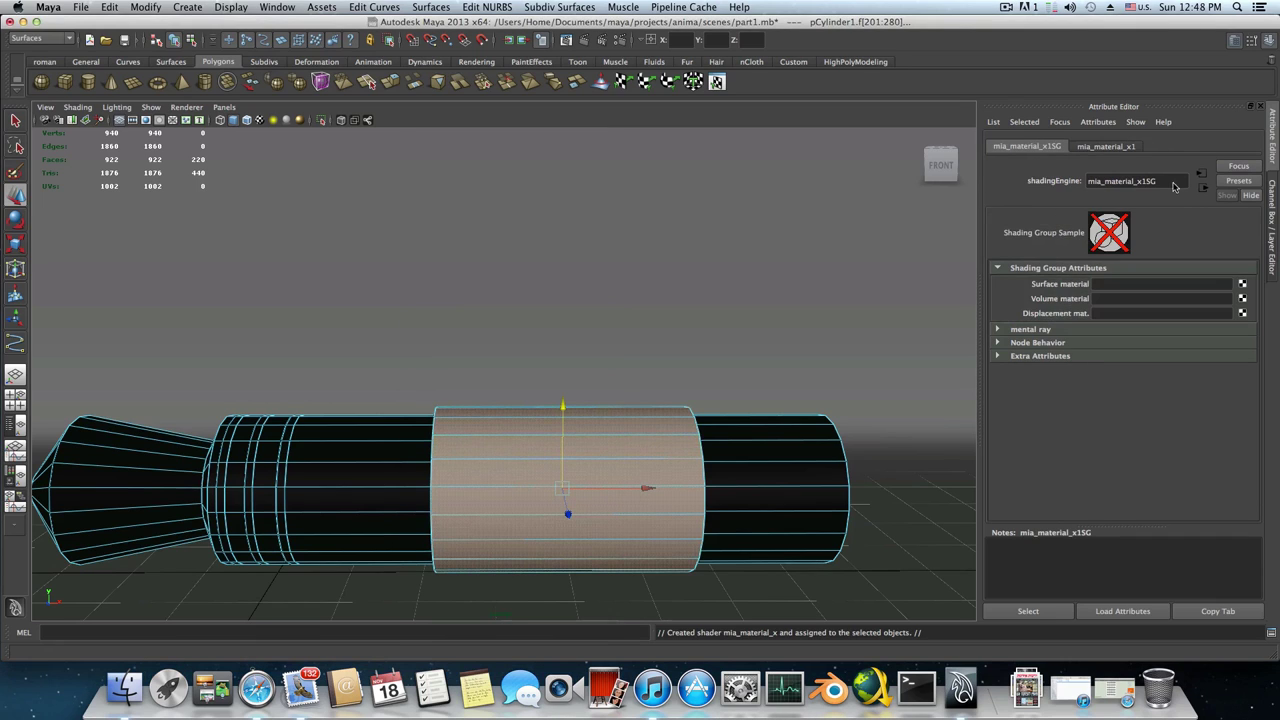
Set mia_material_x1's diffuse colour to white, its reflectivity to 0.566 and its reflection glossiness to 0.768
{"action": "left_click", "coordinate": [1098, 147]}
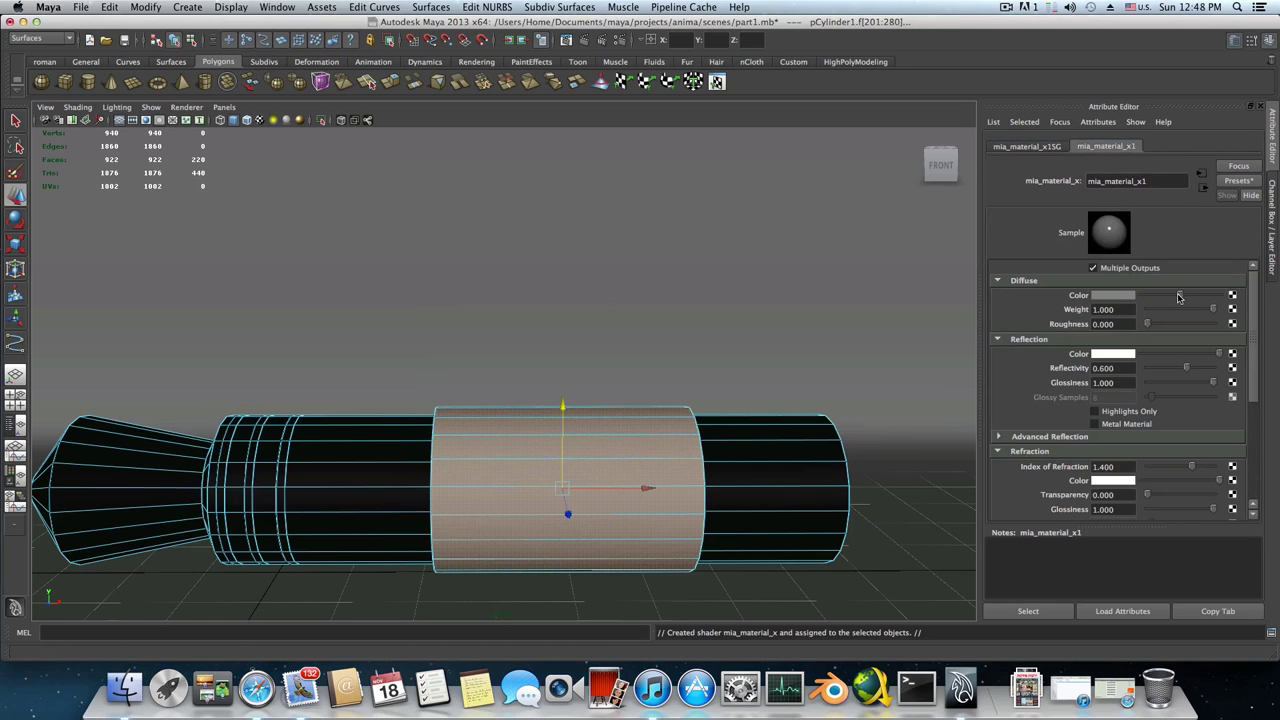
{"action": "left_click_drag", "start_coordinate": [1180, 296], "coordinate": [1218, 296]}
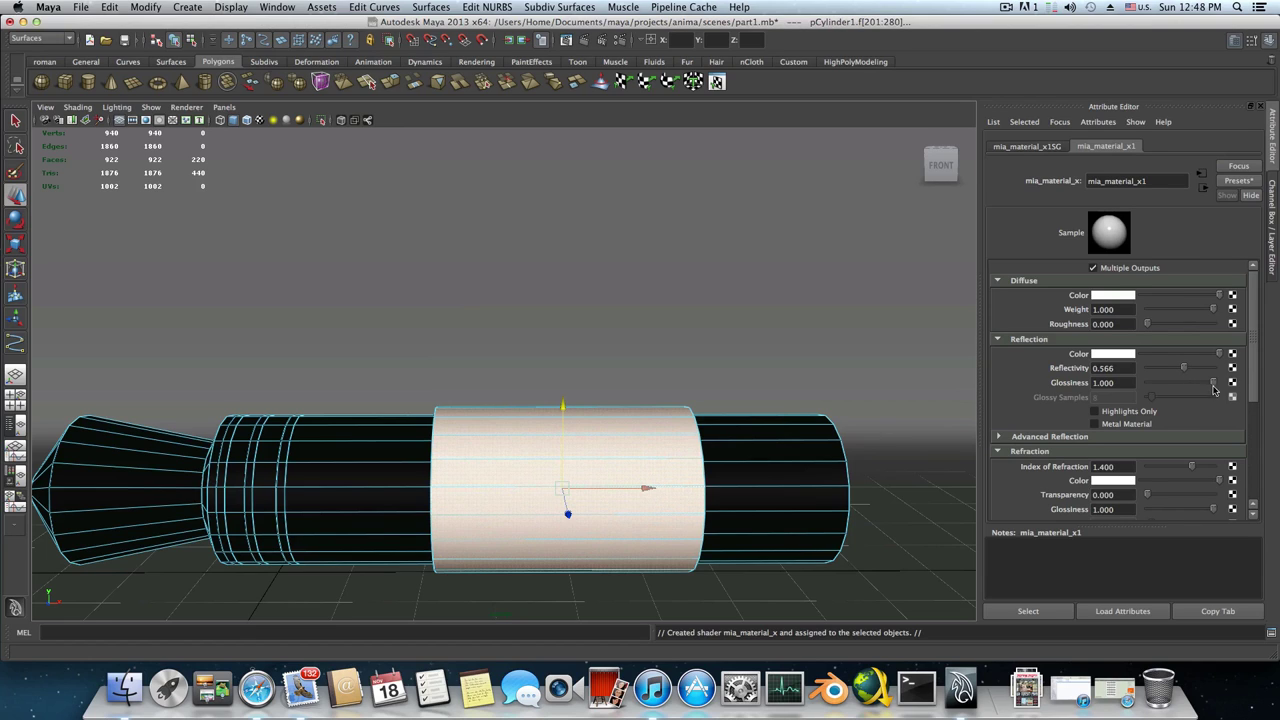
{"action": "left_click_drag", "start_coordinate": [1212, 386], "coordinate": [1200, 388]}
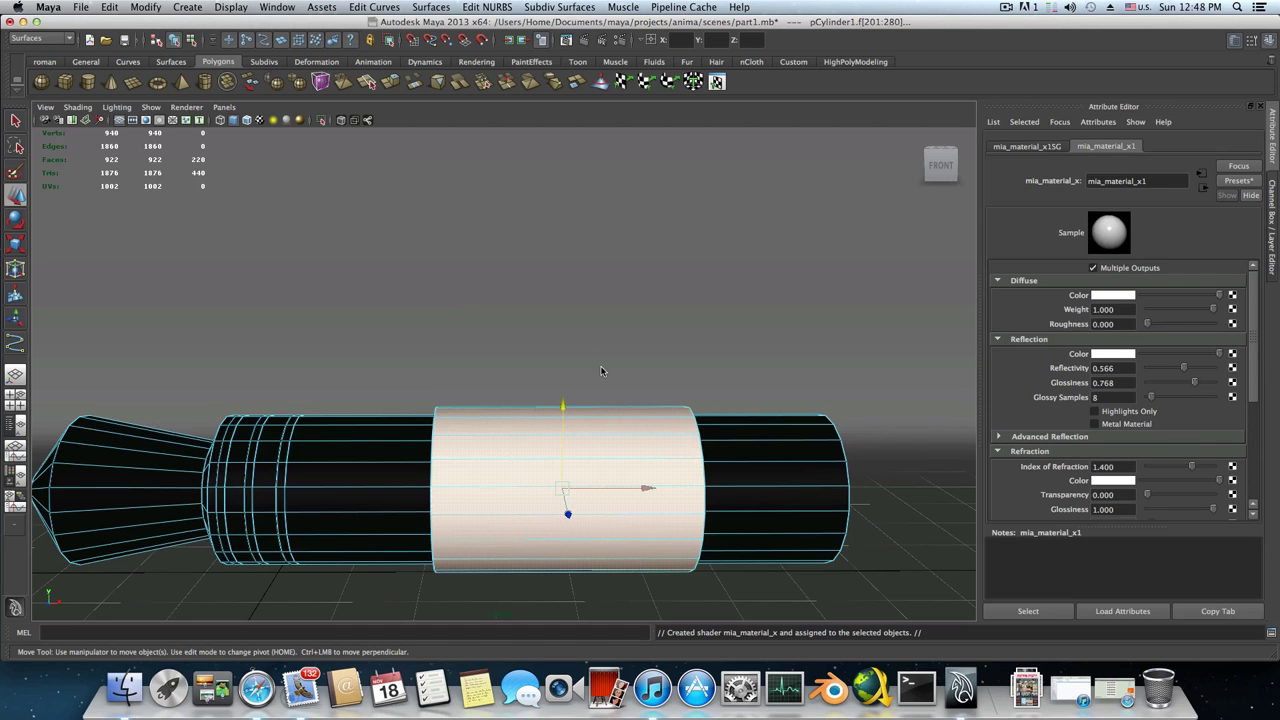
Rename the middle section's material as plastic
{"action": "middle_click_drag", "start_coordinate": [320, 457], "coordinate": [534, 409], "text": "alt"}
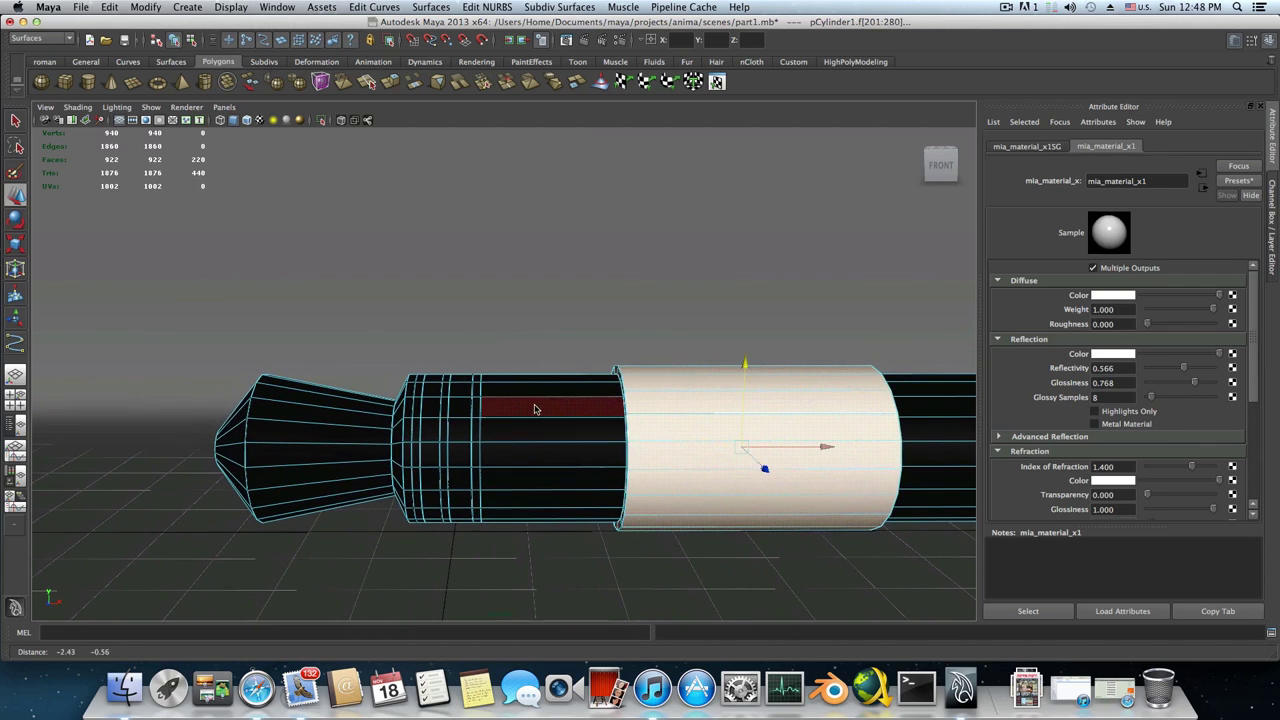
{"action": "middle_click_drag", "start_coordinate": [806, 295], "coordinate": [648, 345], "text": "alt"}
{"action": "left_click_drag", "start_coordinate": [1160, 184], "coordinate": [1082, 187]}
{"action": "type", "text": "plastic"}
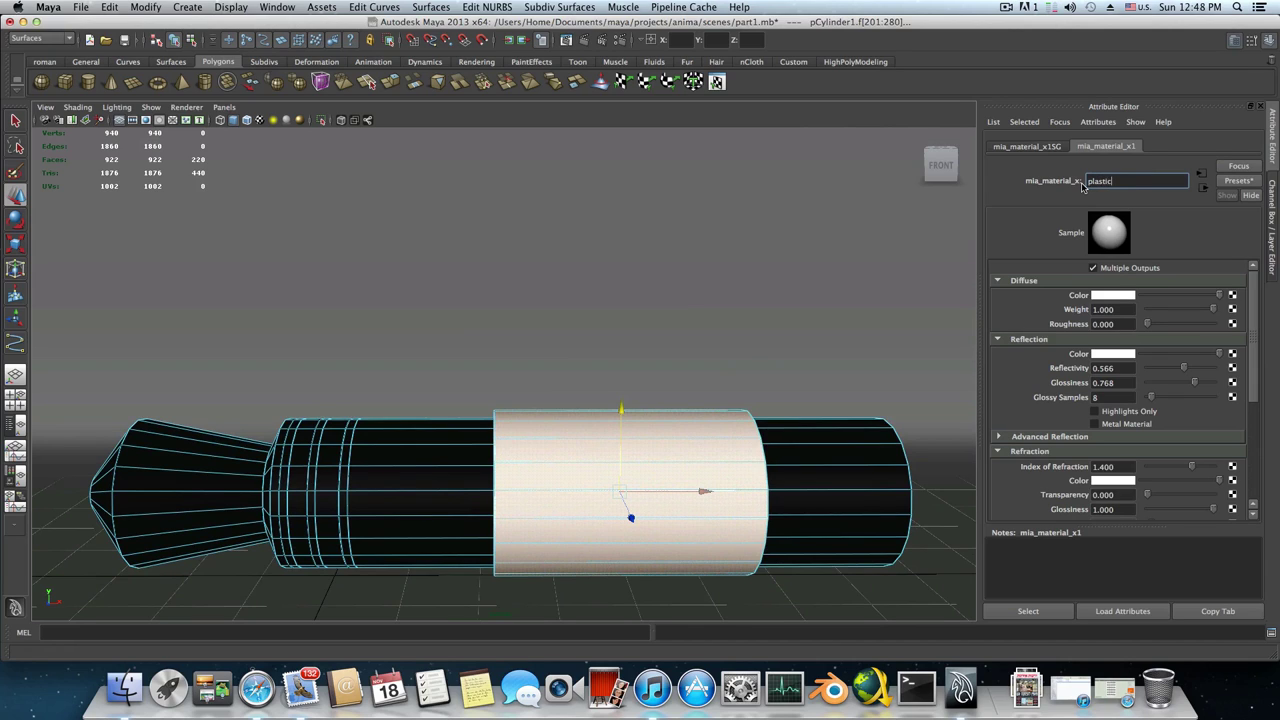
{"action": "key", "text": "Return"}
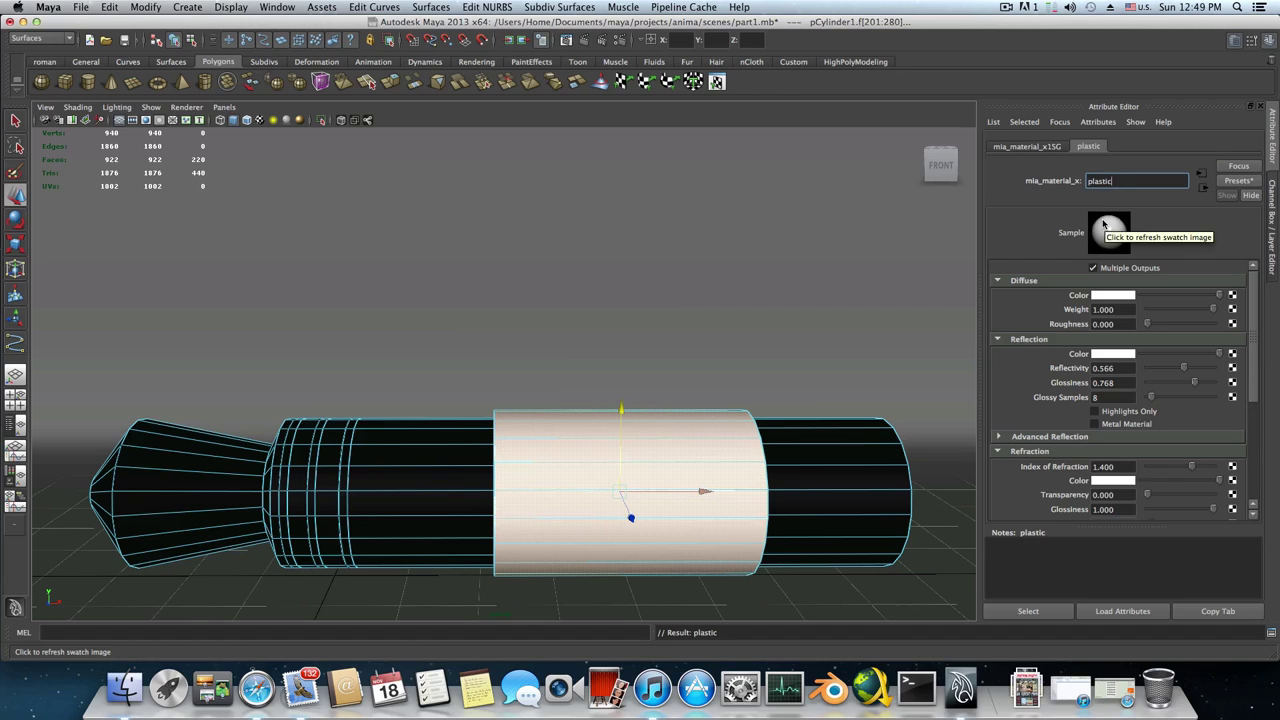
Return the plug to object selection and rename its dgs_material1 as silver
{"action": "left_click", "coordinate": [408, 523]}
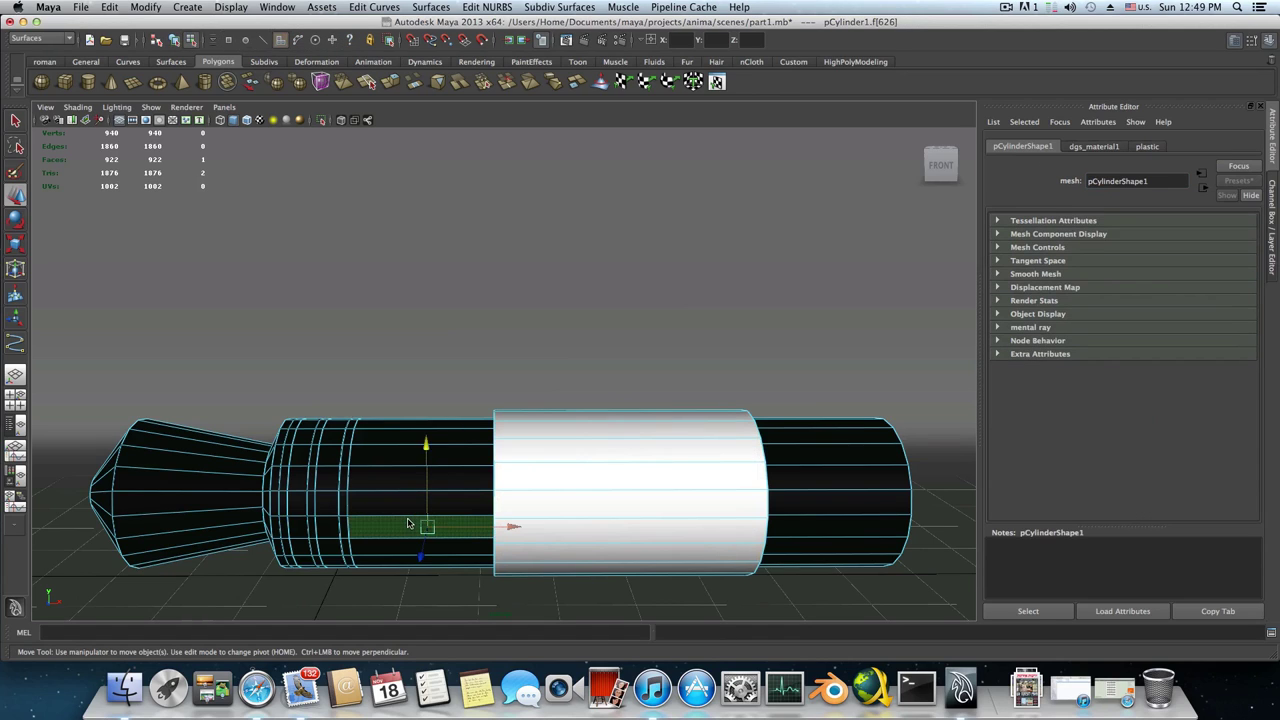
{"action": "key", "text": "F8"}
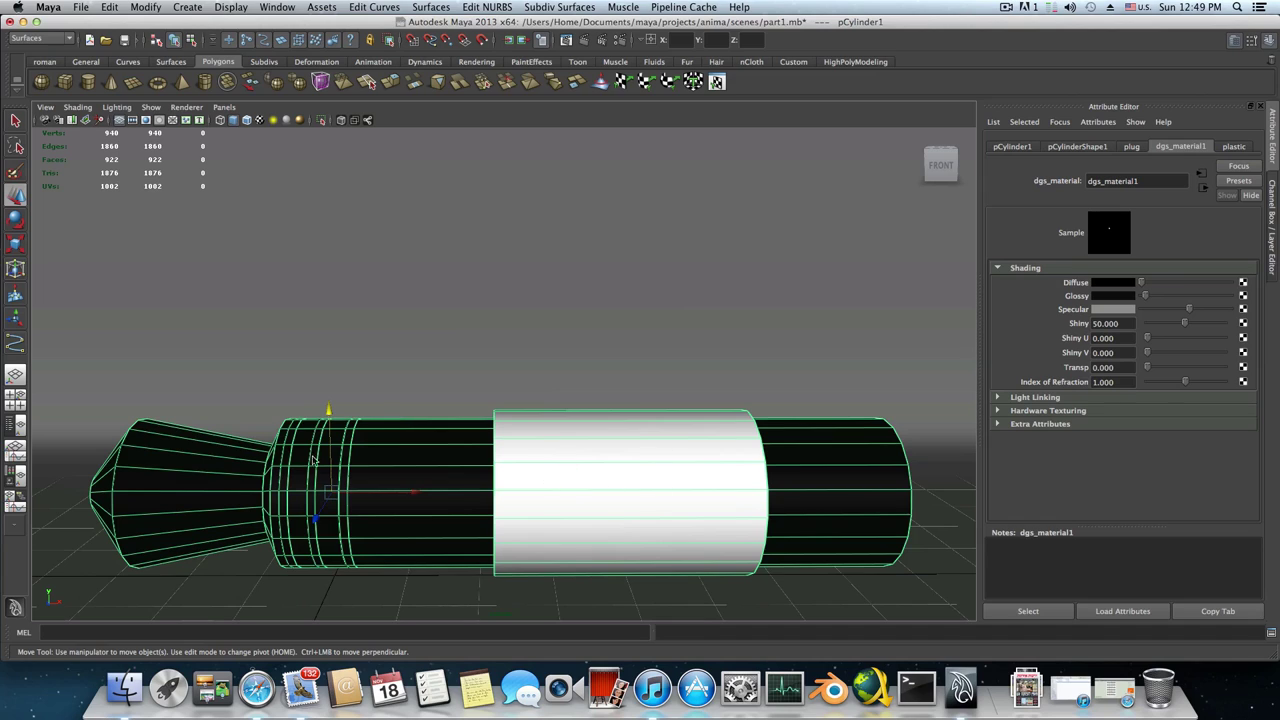
{"action": "left_click", "coordinate": [1240, 147]}
{"action": "left_click", "coordinate": [1191, 150]}
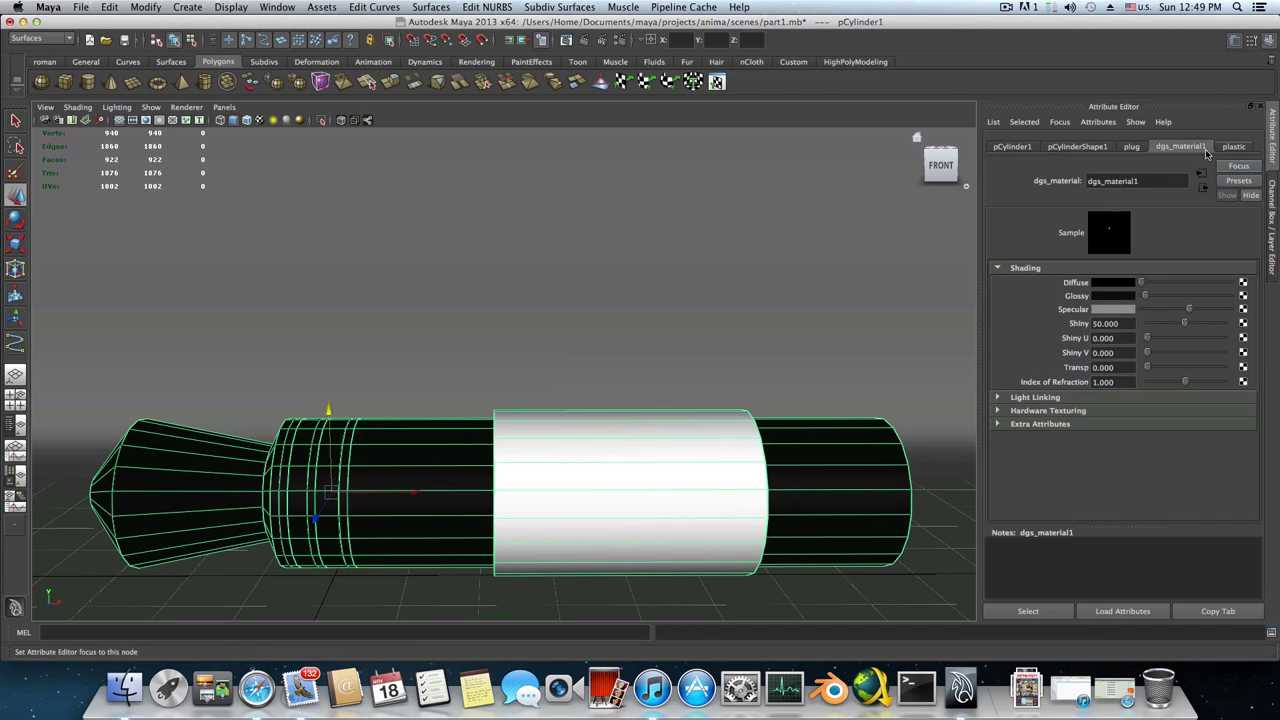
{"action": "double_click", "coordinate": [1145, 182]}
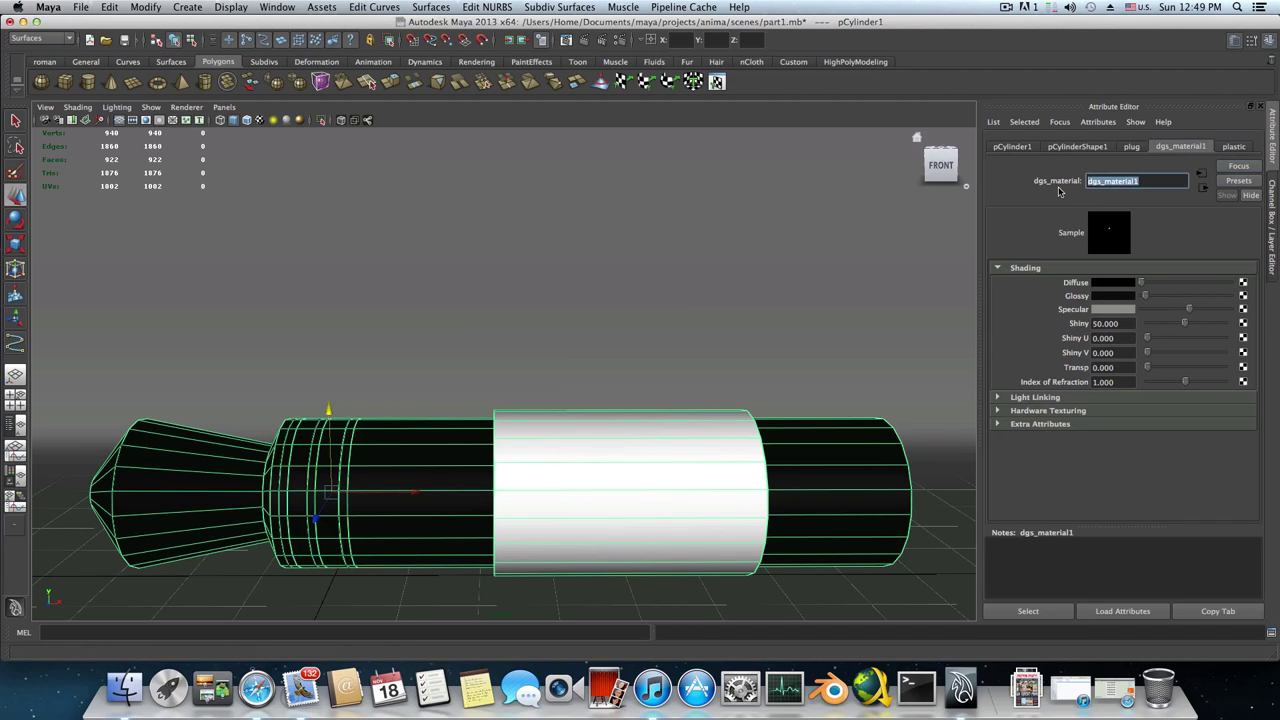
{"action": "type", "text": "silver"}
{"action": "key", "text": "Return"}
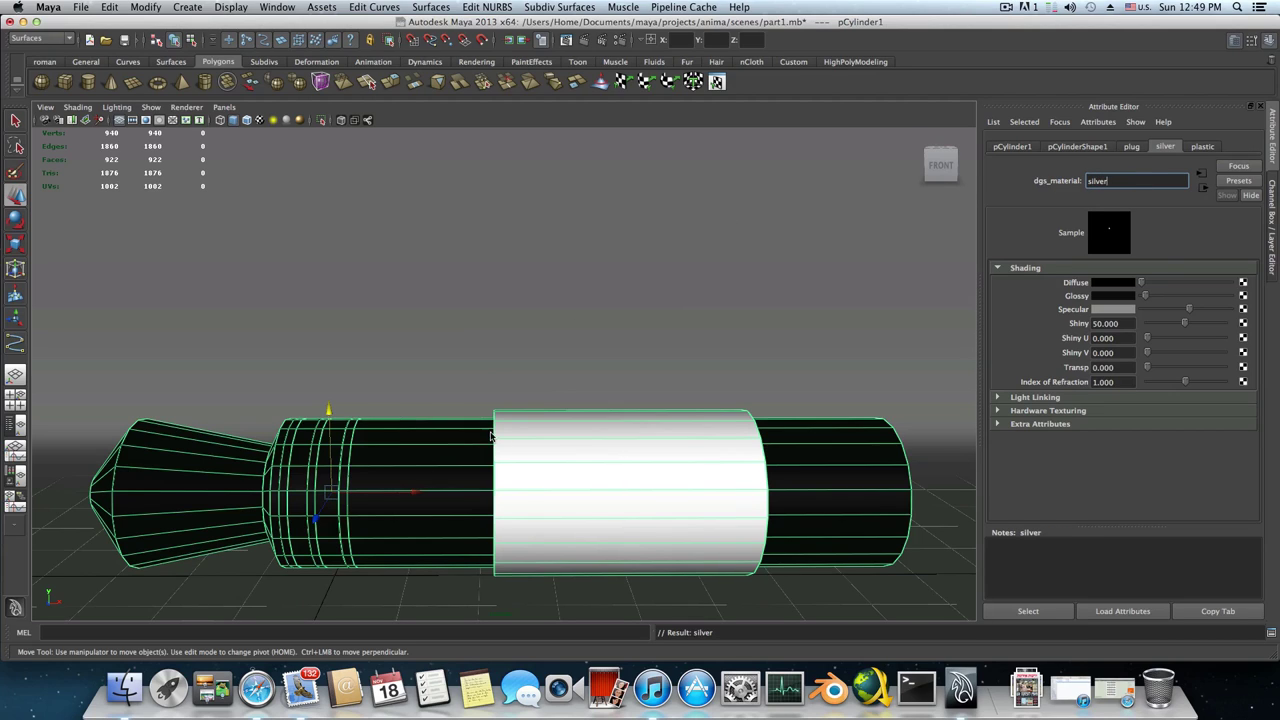
Select the two narrow face loops around the plug's shaft that lie farthest from the tip
{"action": "middle_click_drag", "start_coordinate": [414, 454], "coordinate": [510, 400], "text": "alt"}
{"action": "right_click_drag", "start_coordinate": [378, 388], "coordinate": [491, 398], "text": "alt"}
{"action": "left_click", "coordinate": [491, 398]}
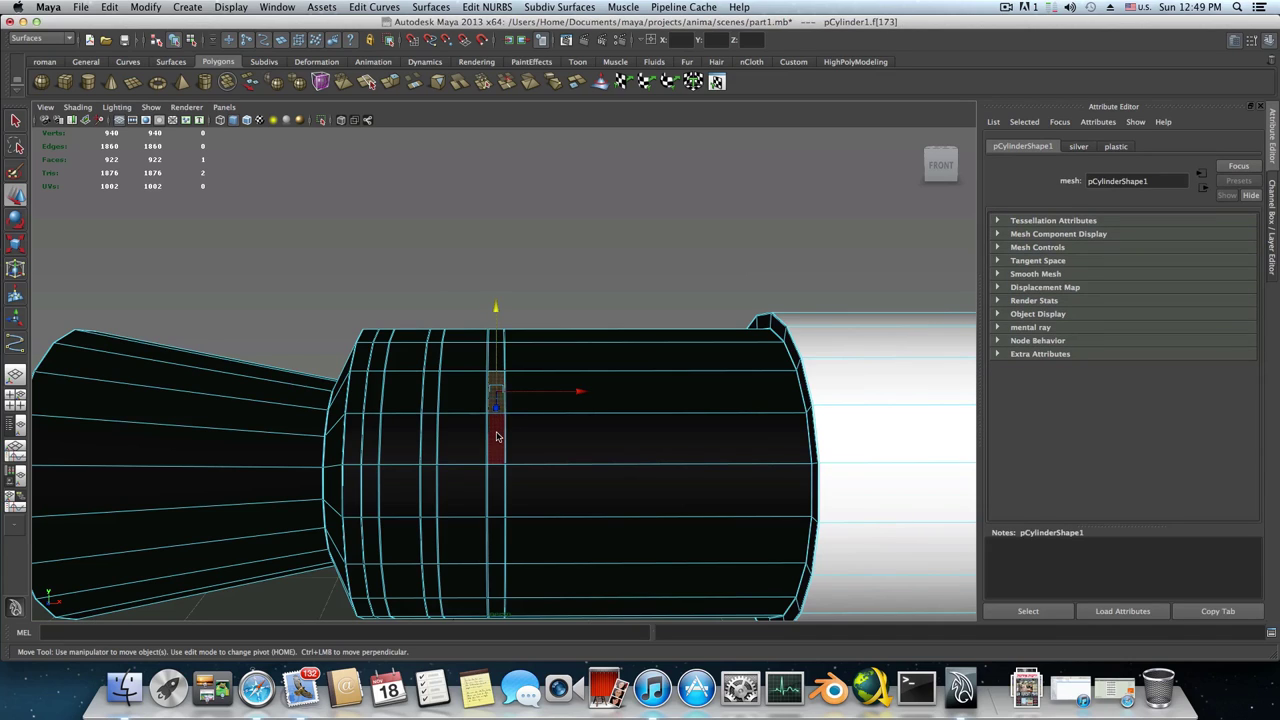
{"action": "double_click", "coordinate": [497, 436], "text": "shift"}
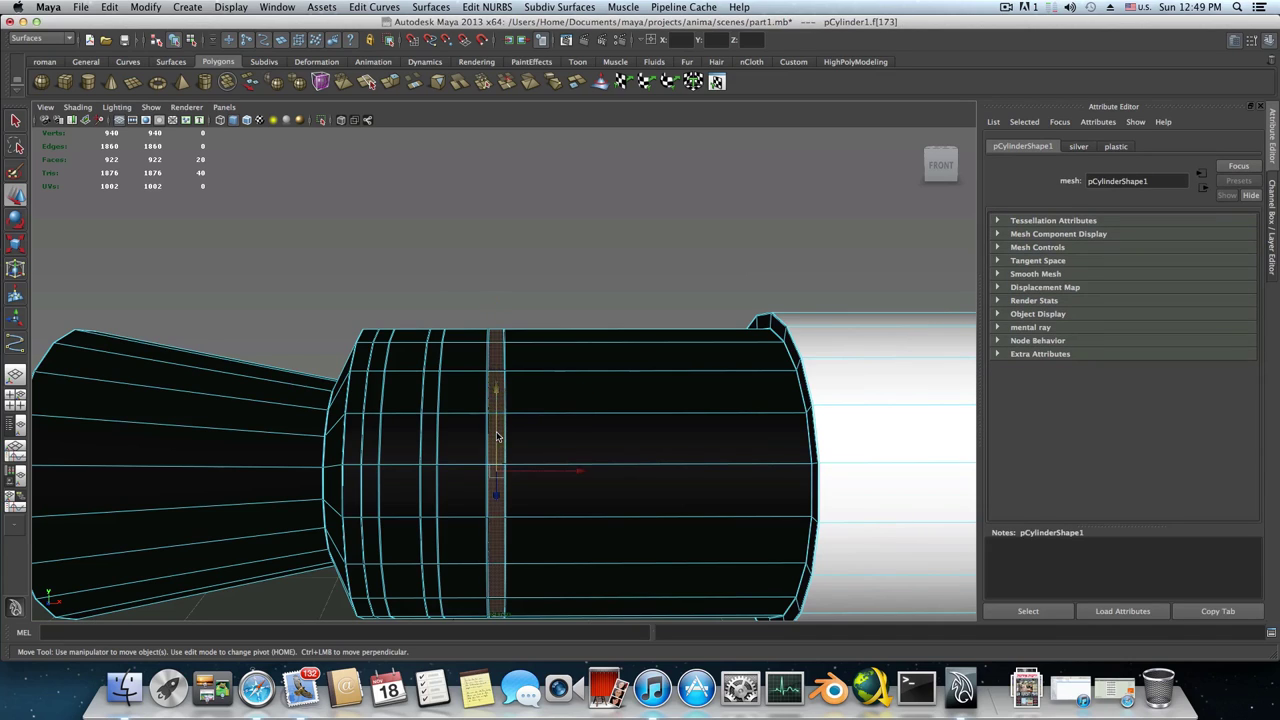
{"action": "left_click", "coordinate": [429, 440], "text": "shift"}
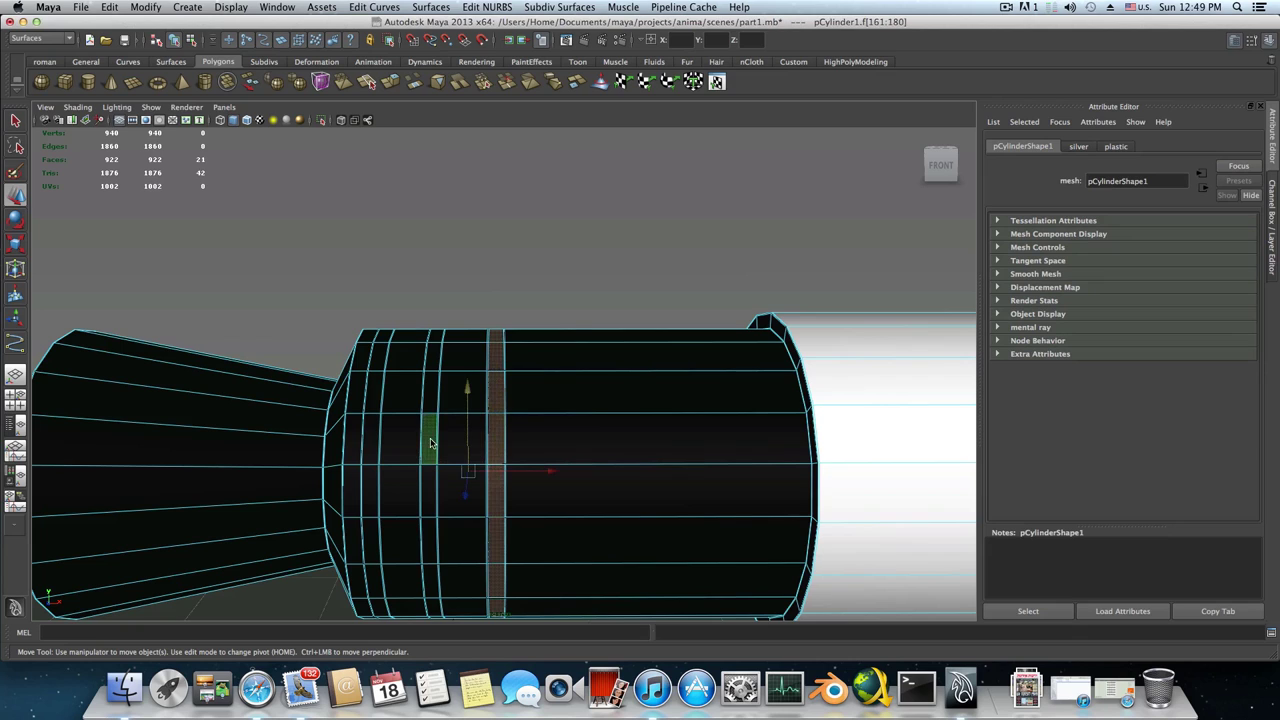
{"action": "double_click", "coordinate": [429, 503], "text": "shift"}
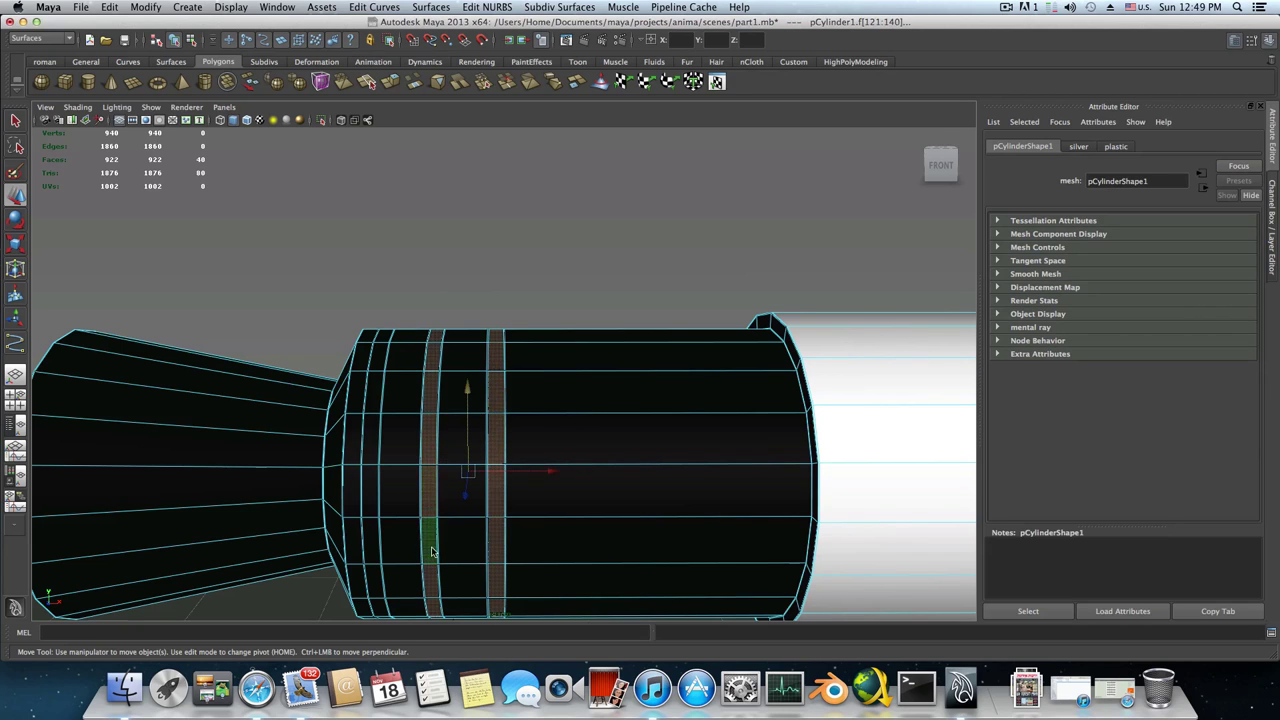
Add the narrow face loop nearest the tip to the selection and assign the existing plastic material to all three rings
{"action": "middle_click_drag", "start_coordinate": [425, 495], "coordinate": [529, 450], "text": "alt"}
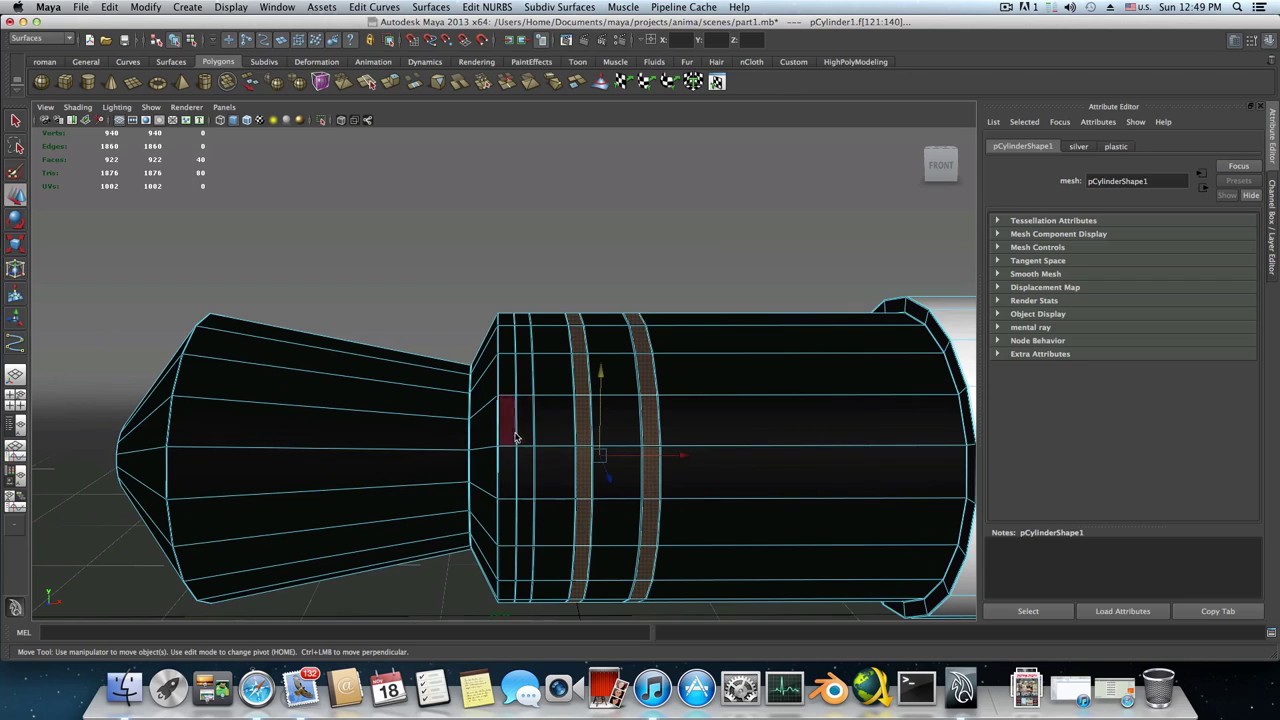
{"action": "left_click", "coordinate": [519, 427], "text": "shift"}
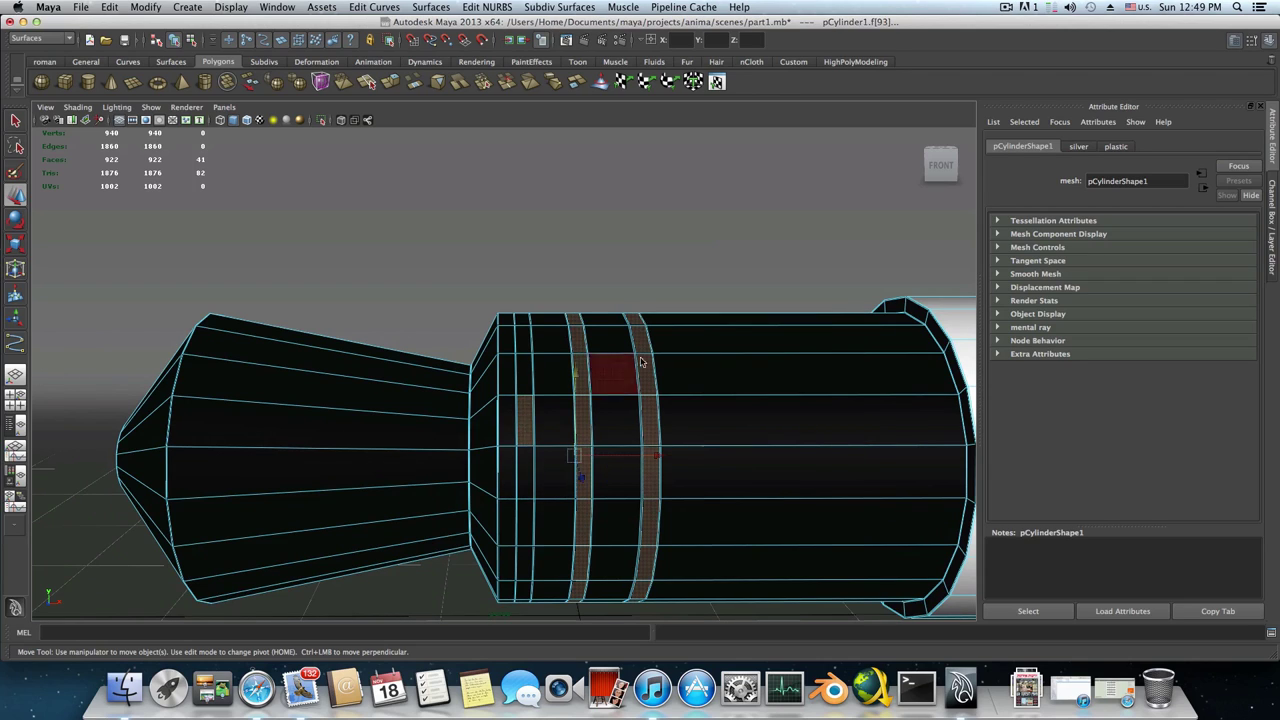
{"action": "double_click", "coordinate": [525, 483], "text": "shift"}
{"action": "scroll", "coordinate": [513, 485], "scroll_direction": "down", "scroll_amount": 2}
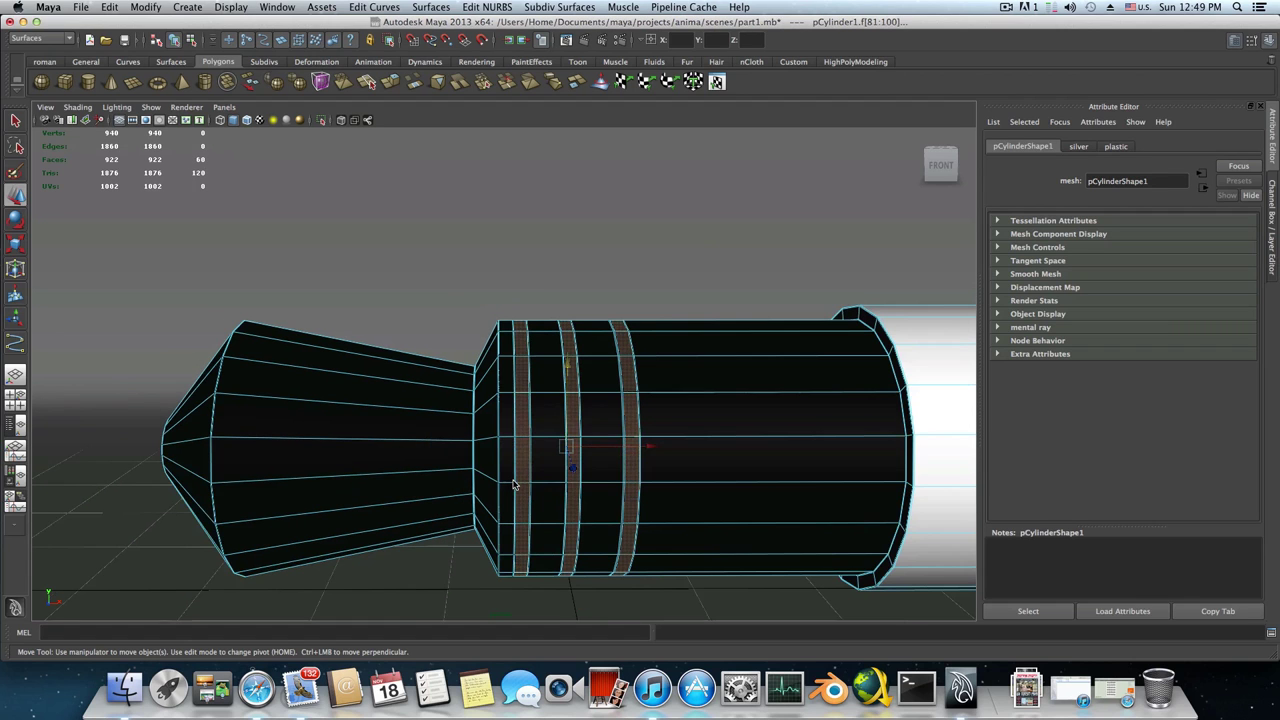
{"action": "mouse_move", "coordinate": [513, 485]}
{"action": "left_mouse_down", "text": "alt"}
{"action": "mouse_move", "coordinate": [473, 508]}
{"action": "mouse_move", "coordinate": [524, 493]}
{"action": "left_mouse_up", "text": "alt"}
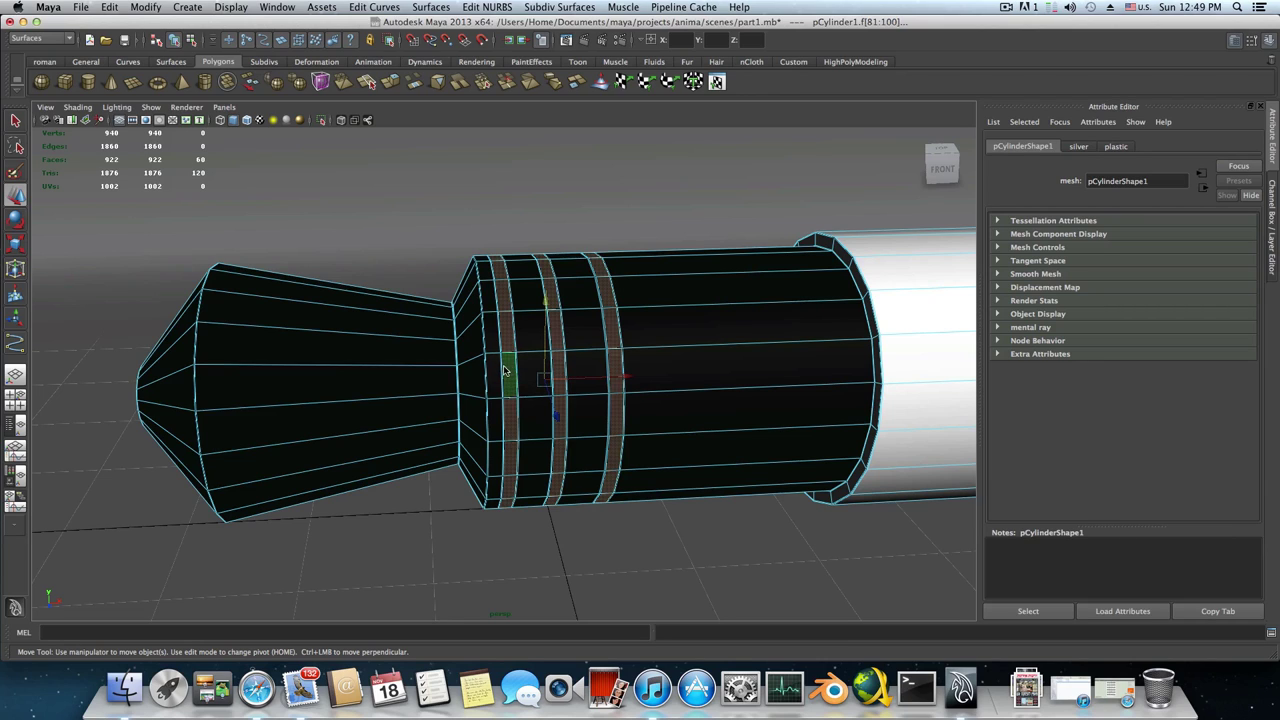
{"action": "right_click_drag", "start_coordinate": [505, 371], "coordinate": [590, 601]}
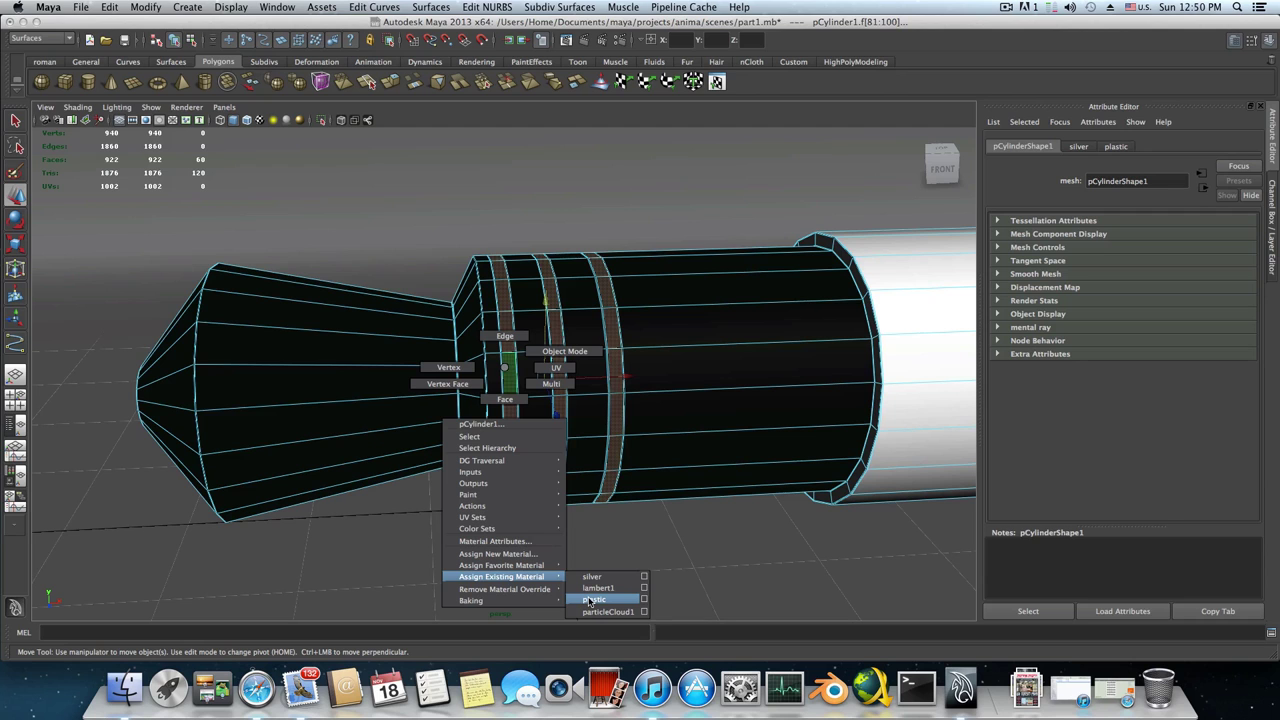
{"action": "right_click_drag", "start_coordinate": [590, 601], "coordinate": [591, 601]}
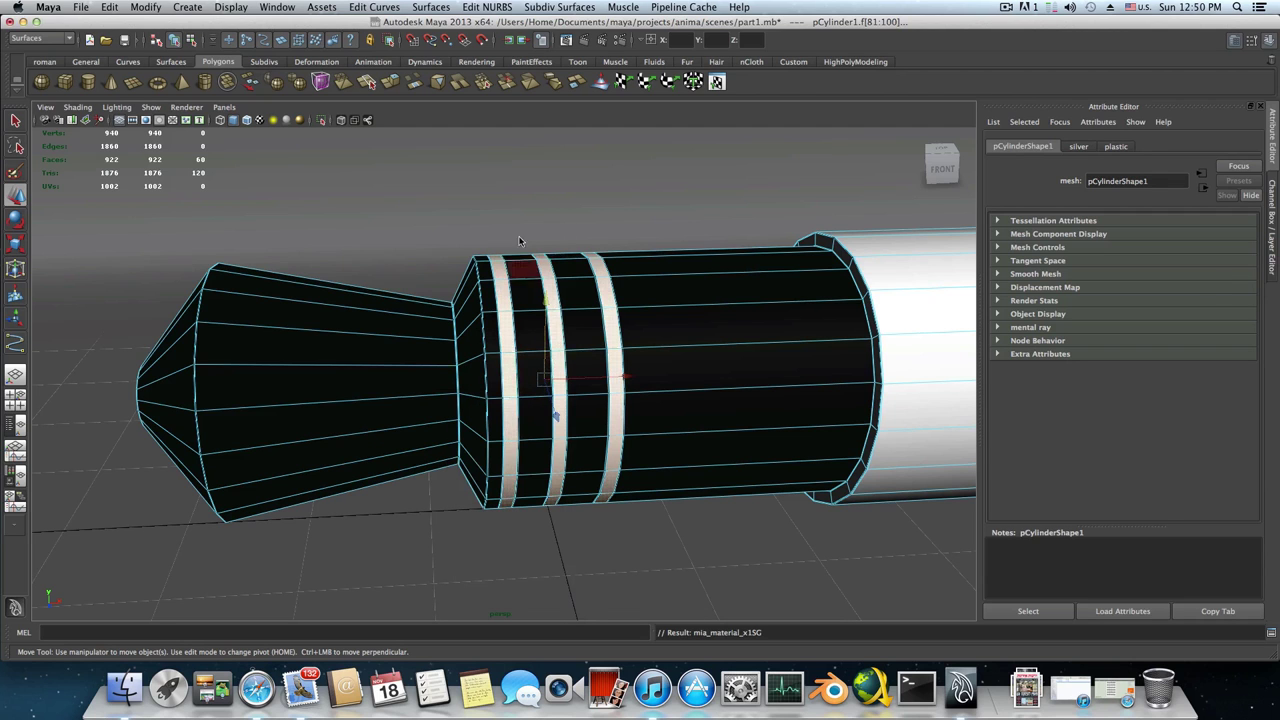
Select the faces of the plug's end section beyond the white sleeve and assign them a new mia_material_x
{"action": "scroll", "coordinate": [580, 380], "scroll_direction": "down", "scroll_amount": 3}
{"action": "left_click_drag", "start_coordinate": [580, 380], "coordinate": [524, 383], "text": "alt"}
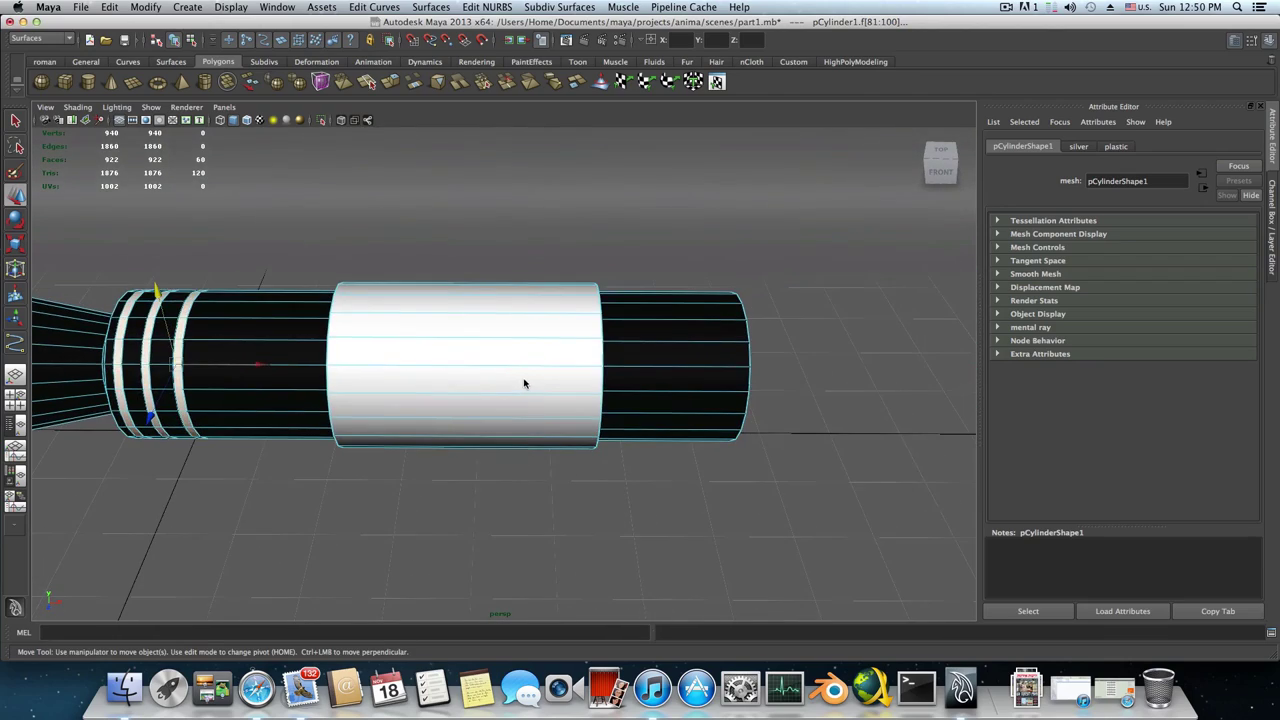
{"action": "middle_click_drag", "start_coordinate": [523, 383], "coordinate": [348, 397], "text": "alt"}
{"action": "left_click_drag", "start_coordinate": [400, 418], "coordinate": [400, 384], "text": "alt"}
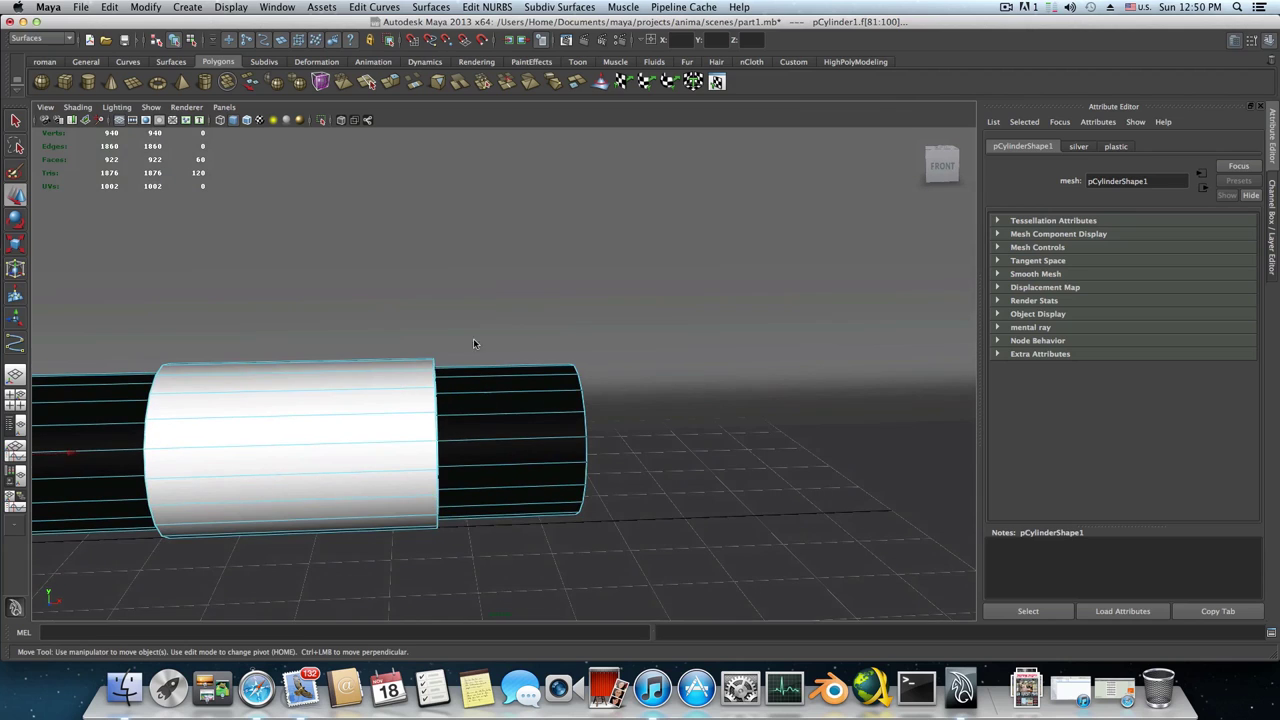
{"action": "left_click_drag", "start_coordinate": [511, 463], "coordinate": [480, 325], "text": "alt"}
{"action": "left_click_drag", "start_coordinate": [470, 400], "coordinate": [636, 575]}
{"action": "right_click_drag", "start_coordinate": [503, 440], "coordinate": [503, 624]}
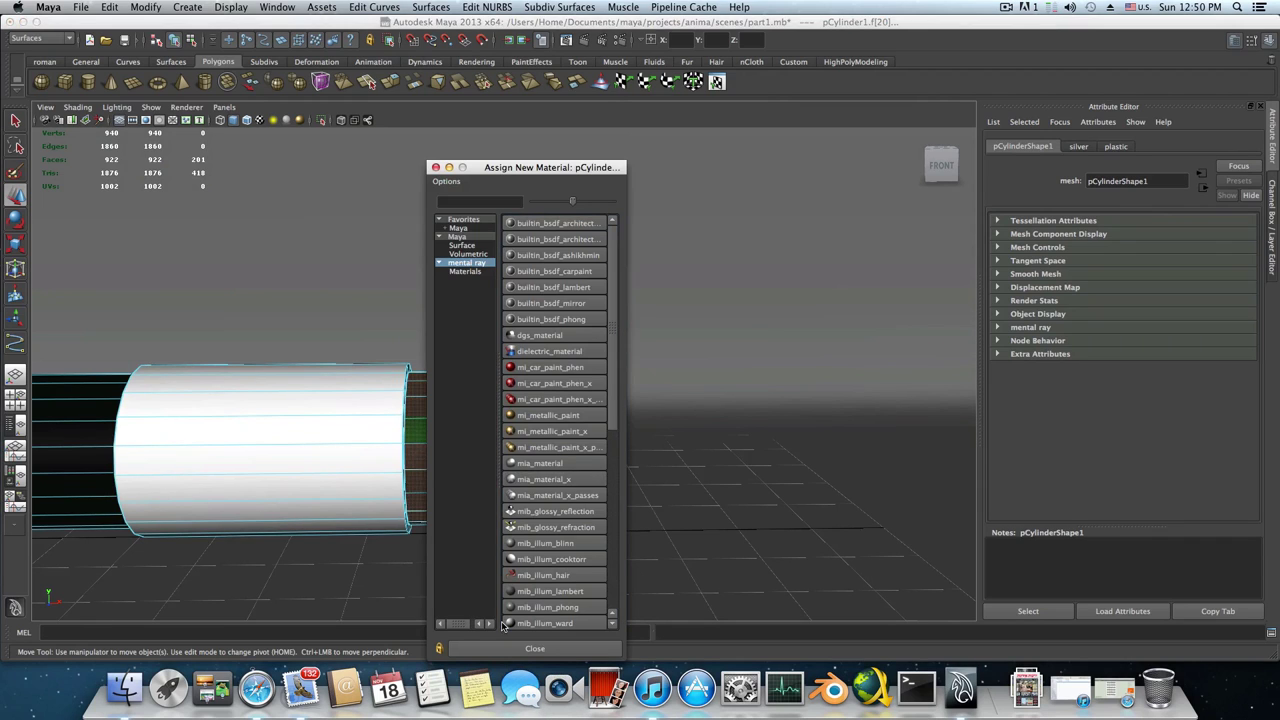
{"action": "left_click", "coordinate": [540, 480]}
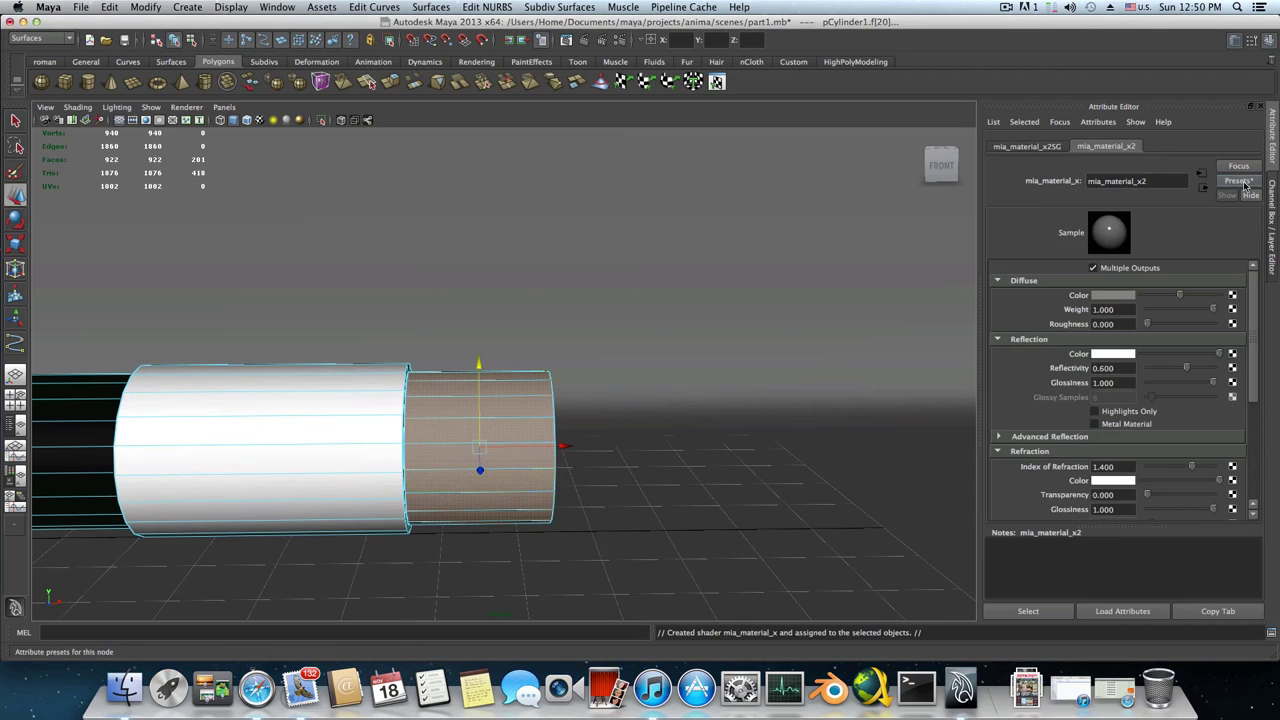
{"action": "left_click", "coordinate": [1240, 181]}
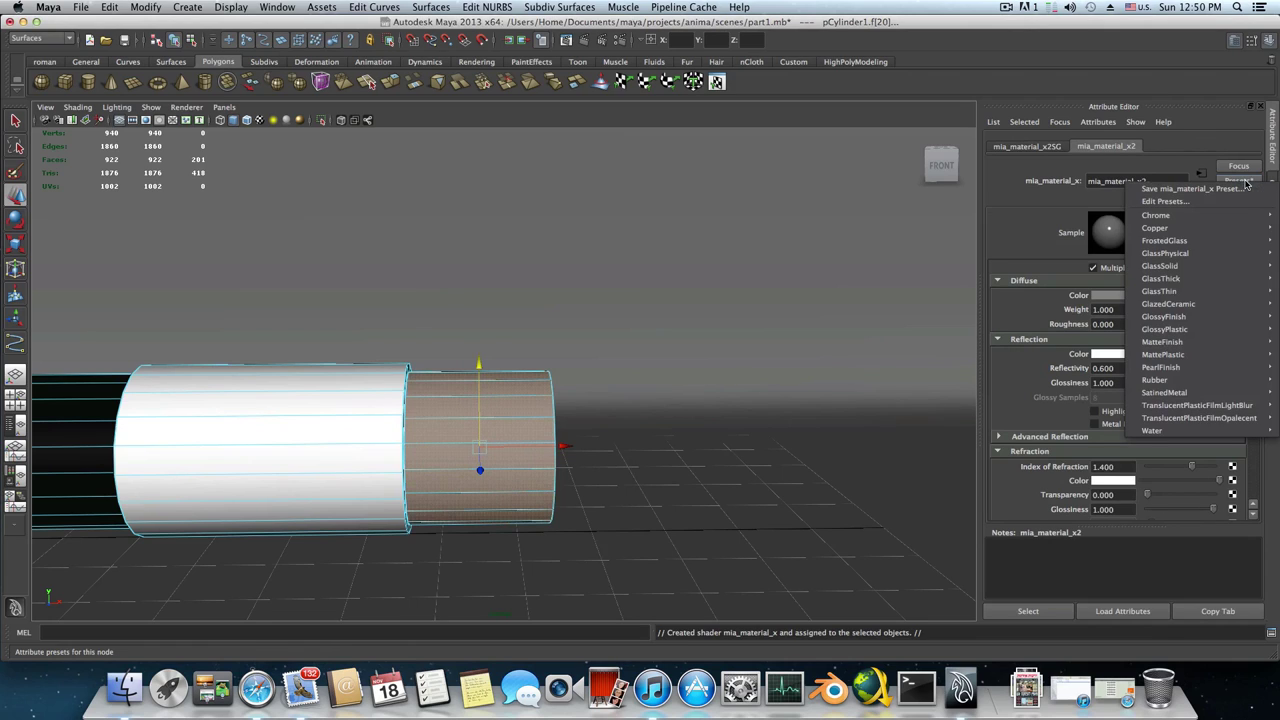
{"action": "left_click", "coordinate": [1196, 148]}
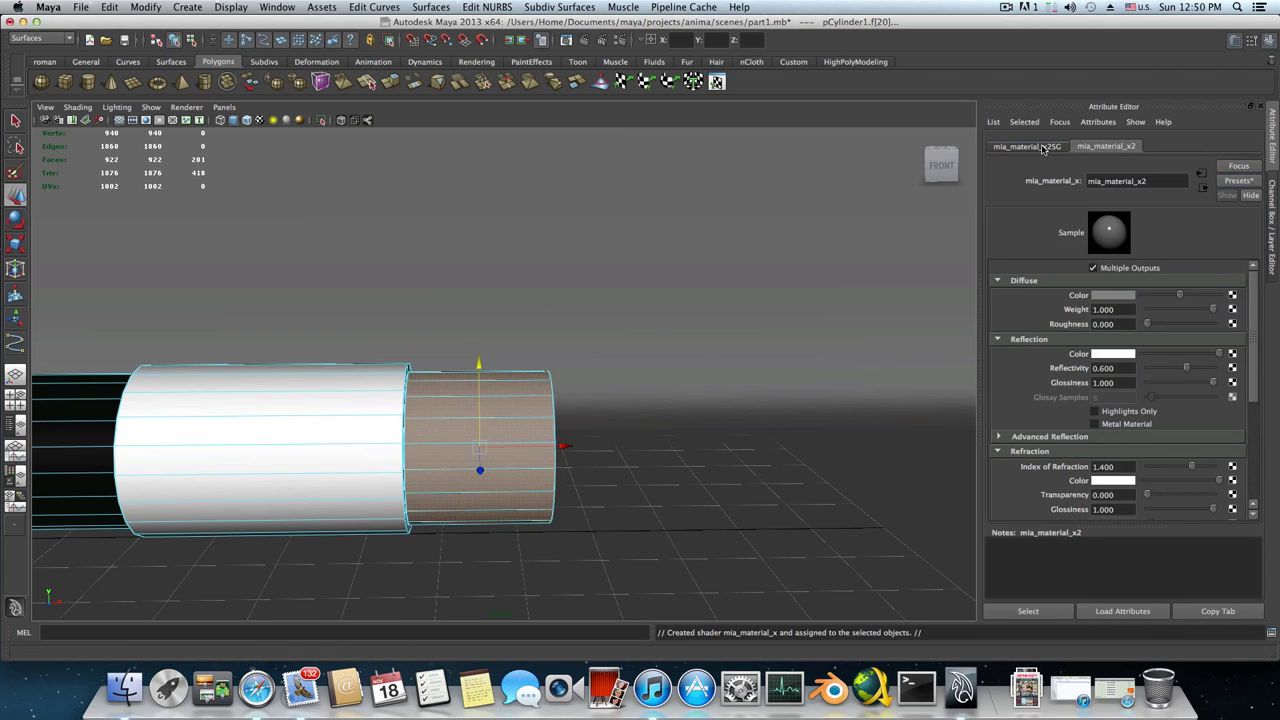
{"action": "left_click", "coordinate": [1051, 150]}
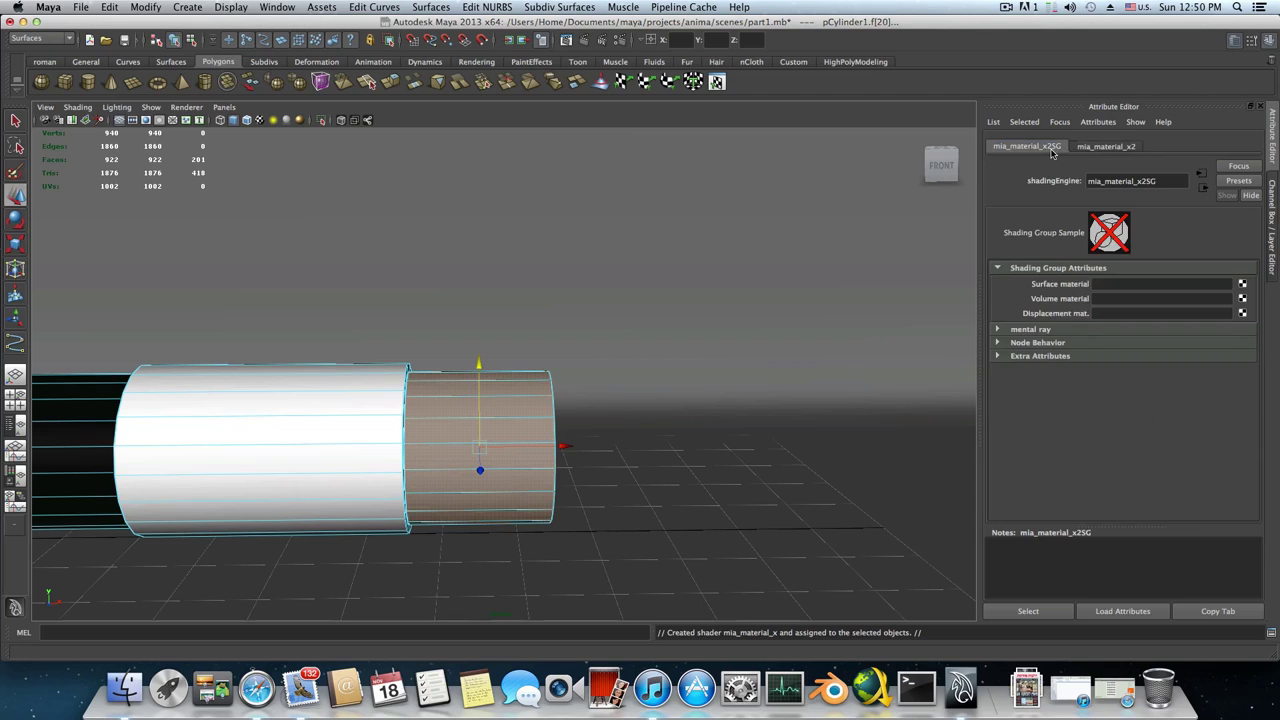
{"action": "left_click", "coordinate": [1108, 147]}
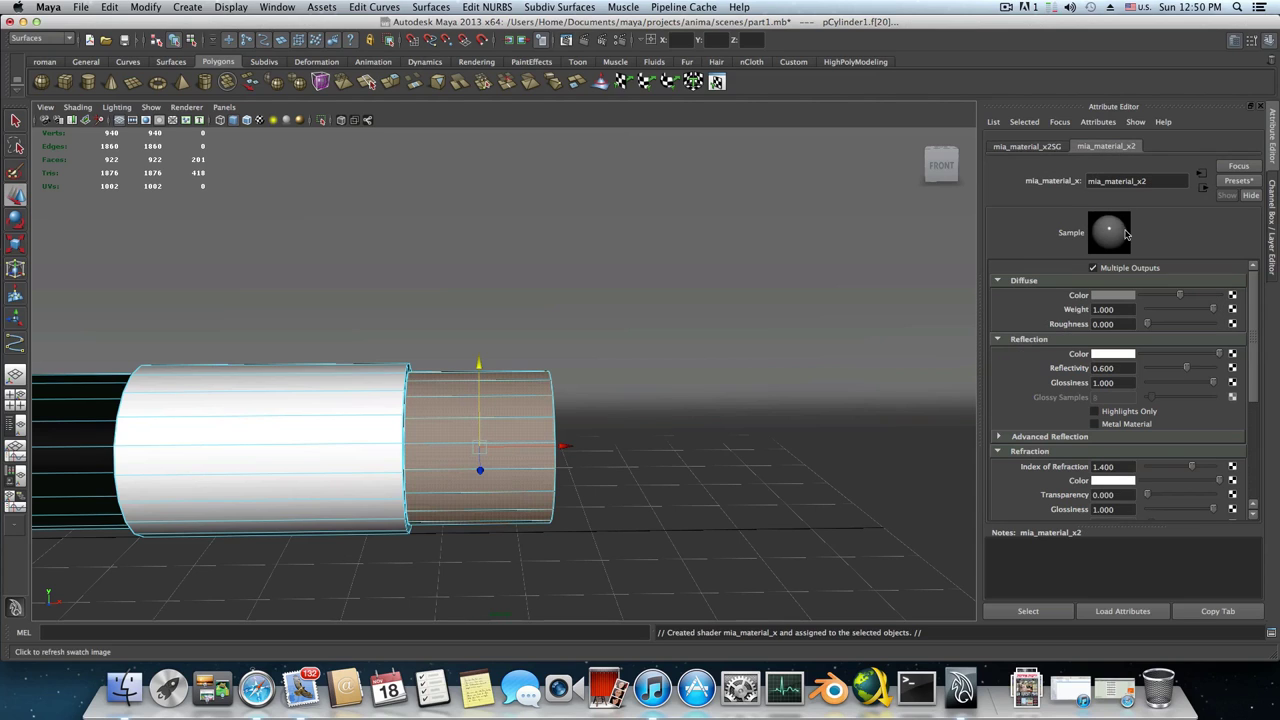
Replace the settings of the end section's material with the Rubber preset
{"action": "left_click", "coordinate": [1239, 182]}
{"action": "mouse_move", "coordinate": [1176, 387]}
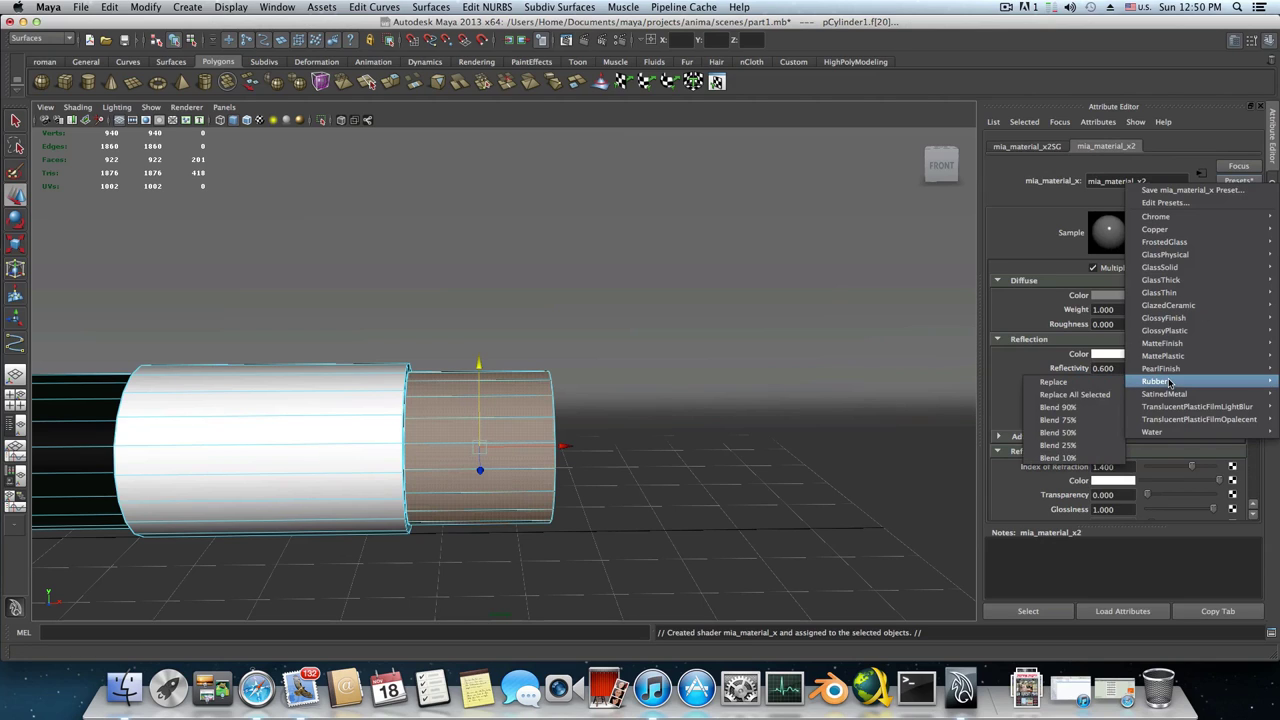
{"action": "left_click", "coordinate": [1098, 386]}
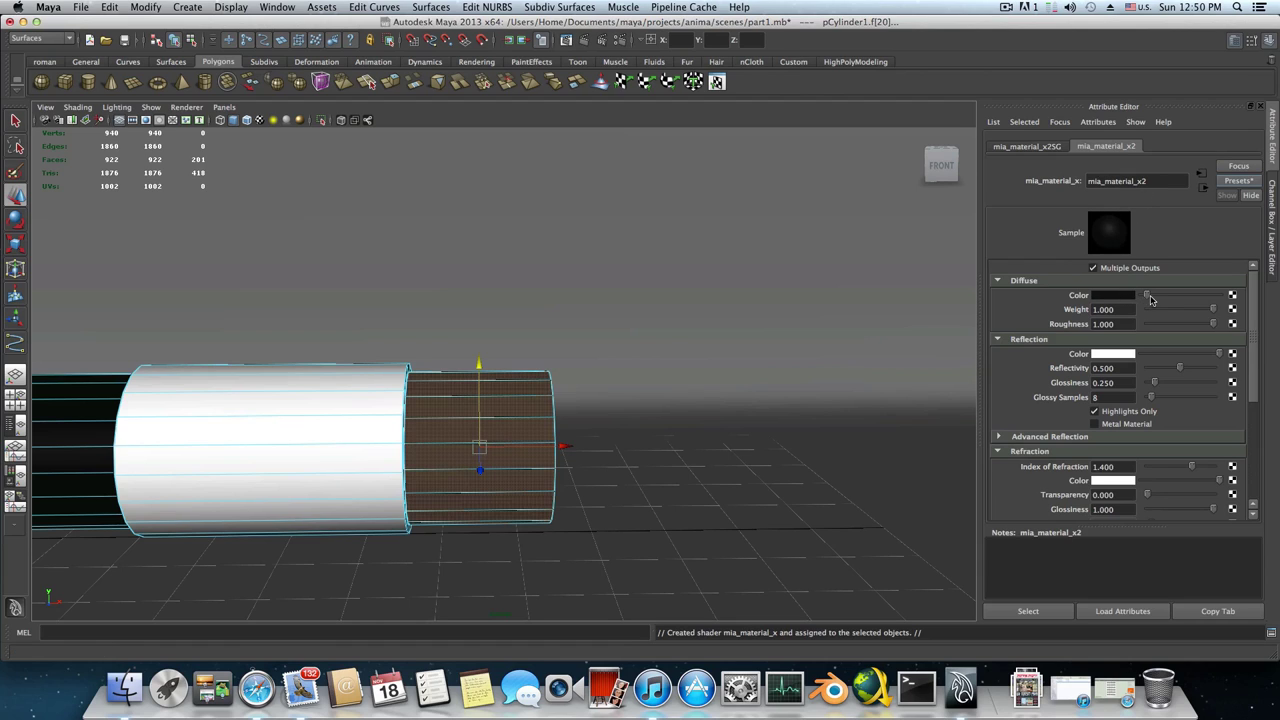
Lighten the rubber material's diffuse color to light gray and set its reflection glossiness to 0.322
{"action": "left_click_drag", "start_coordinate": [1147, 296], "coordinate": [1191, 296]}
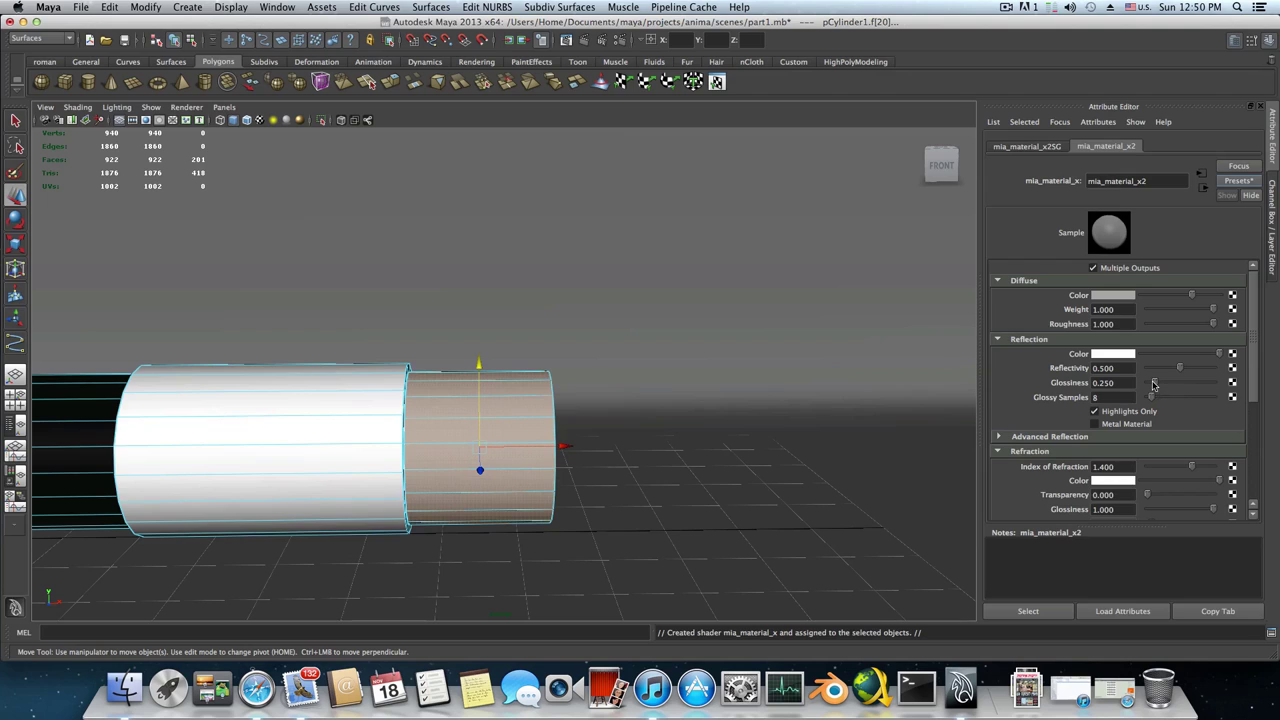
{"action": "mouse_move", "coordinate": [1157, 385]}
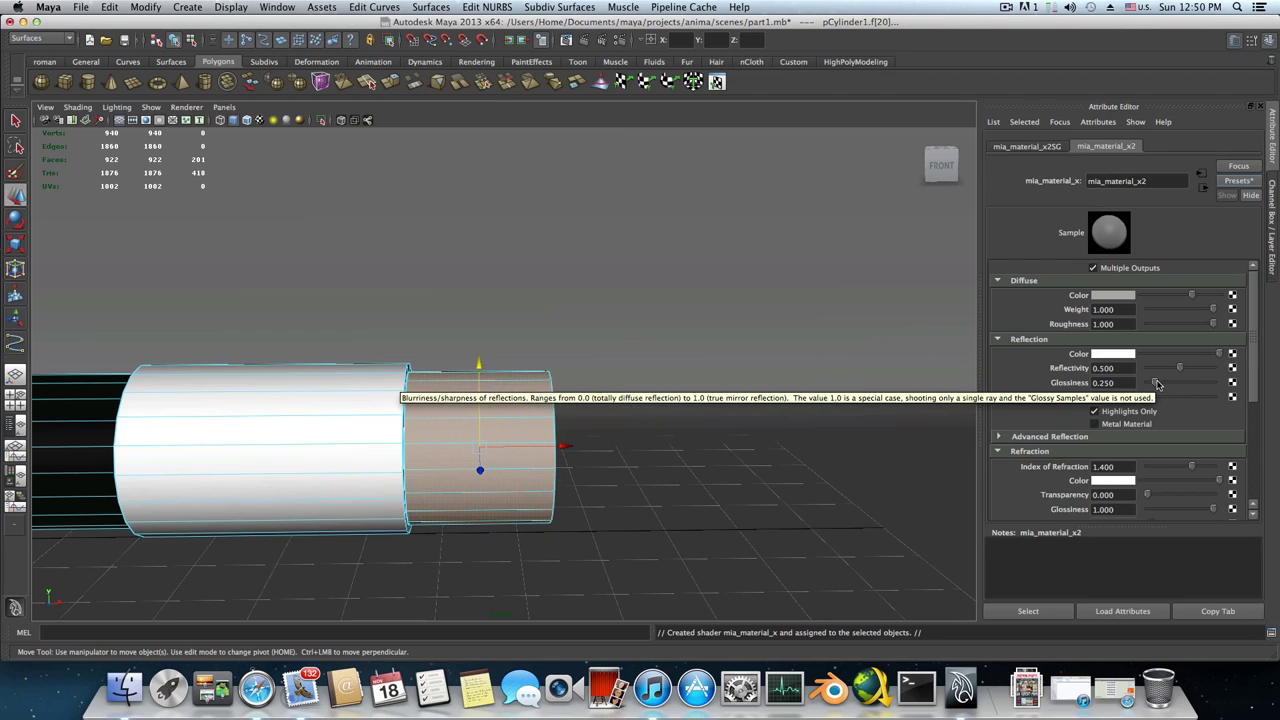
{"action": "left_click_drag", "start_coordinate": [1157, 385], "coordinate": [1161, 386]}
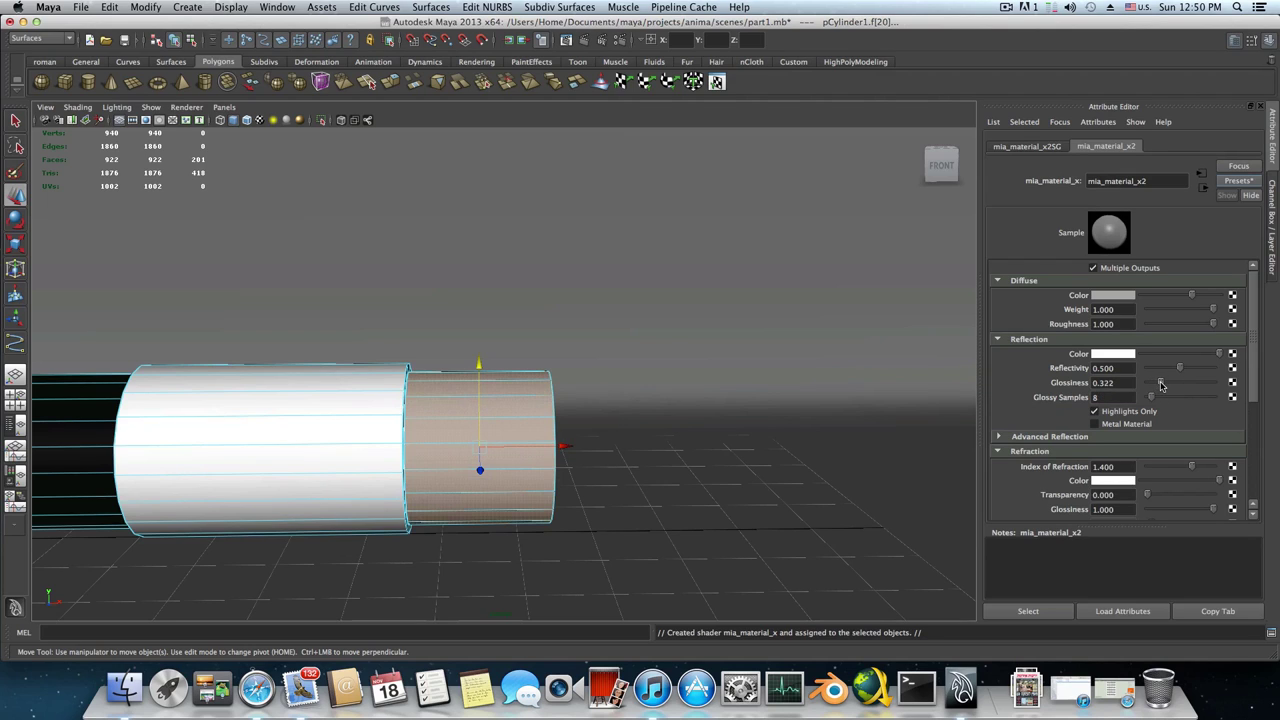
Bring the whole plug into view and turn on the resolution gate in the perspective view
{"action": "scroll", "coordinate": [568, 363], "scroll_direction": "down", "scroll_amount": 3}
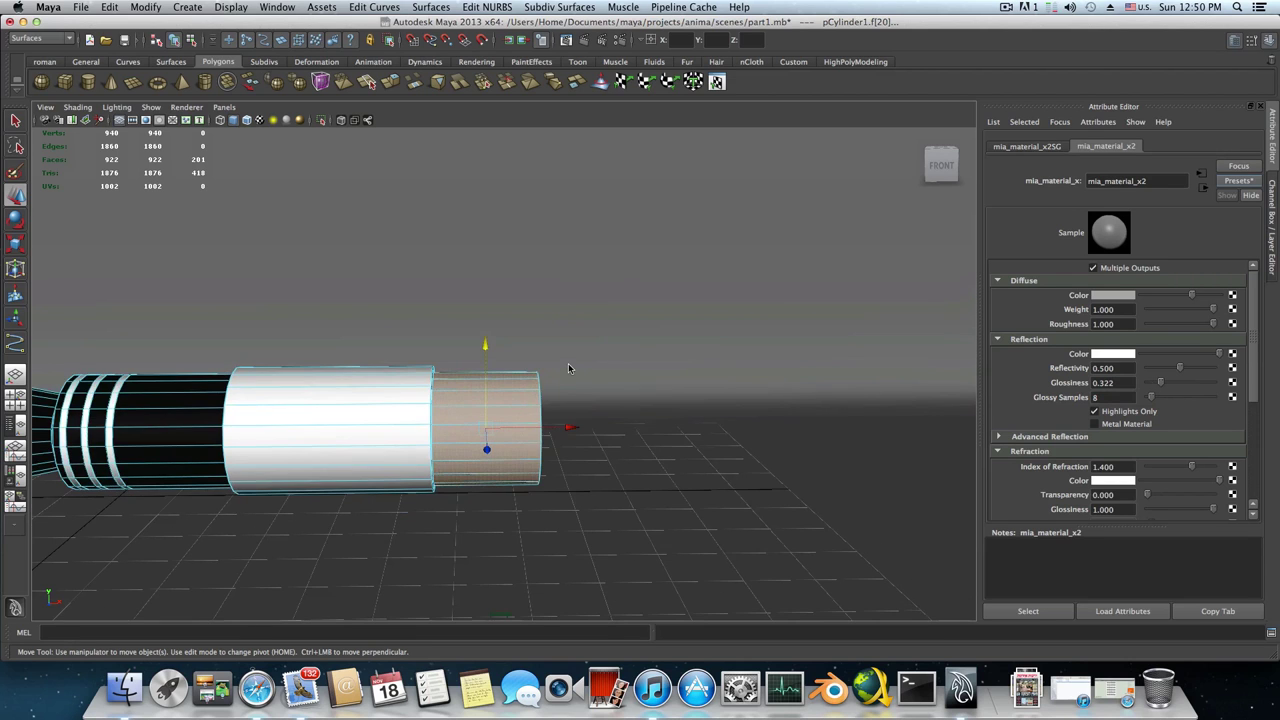
{"action": "middle_click_drag", "start_coordinate": [476, 325], "coordinate": [685, 341], "text": "alt"}
{"action": "scroll", "coordinate": [620, 339], "scroll_direction": "down", "scroll_amount": 1}
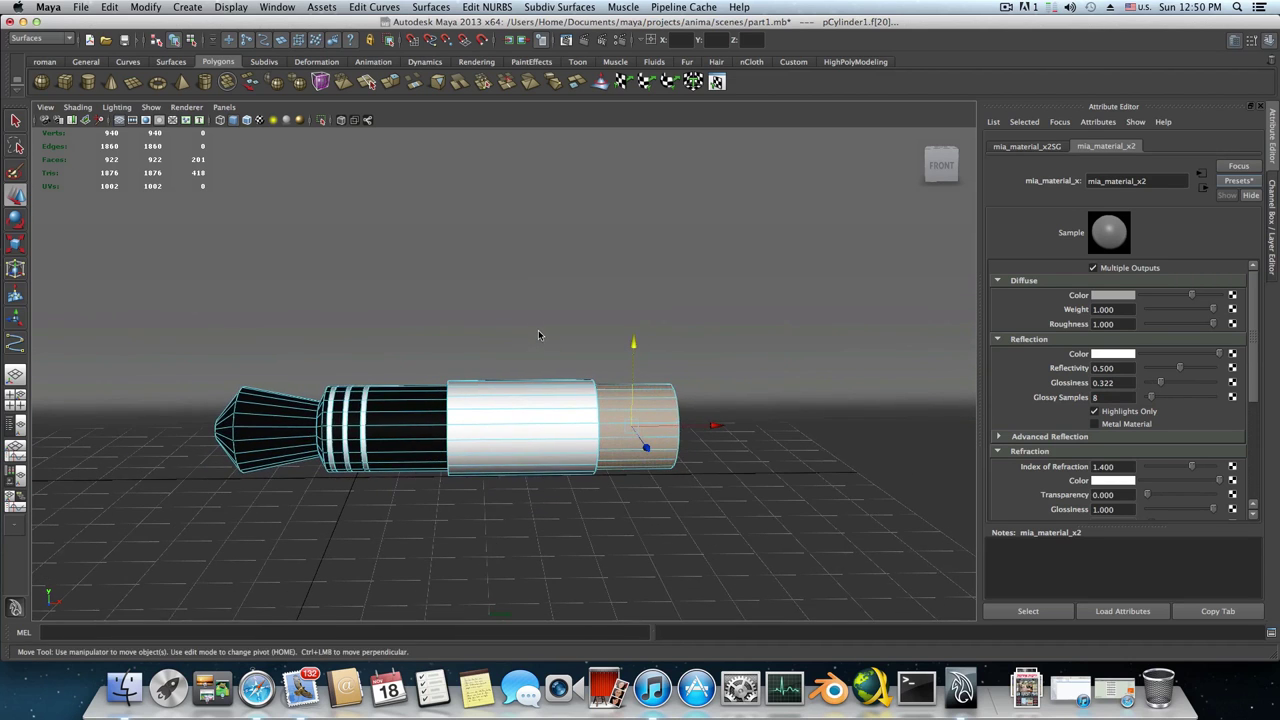
{"action": "left_click_drag", "start_coordinate": [538, 330], "coordinate": [506, 351], "text": "alt"}
{"action": "middle_click_drag", "start_coordinate": [506, 351], "coordinate": [599, 368], "text": "alt"}
{"action": "scroll", "coordinate": [535, 371], "scroll_direction": "down", "scroll_amount": 2}
{"action": "left_click_drag", "start_coordinate": [599, 372], "coordinate": [614, 360], "text": "alt"}
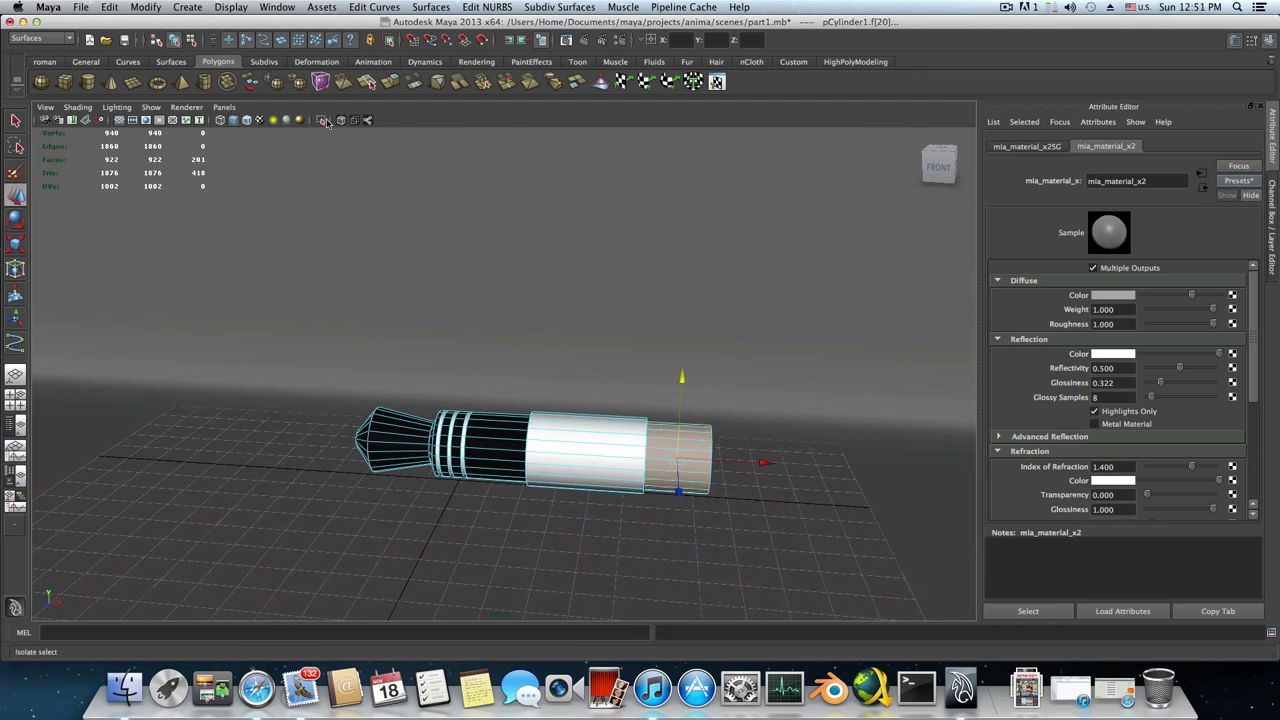
{"action": "left_click", "coordinate": [145, 120]}
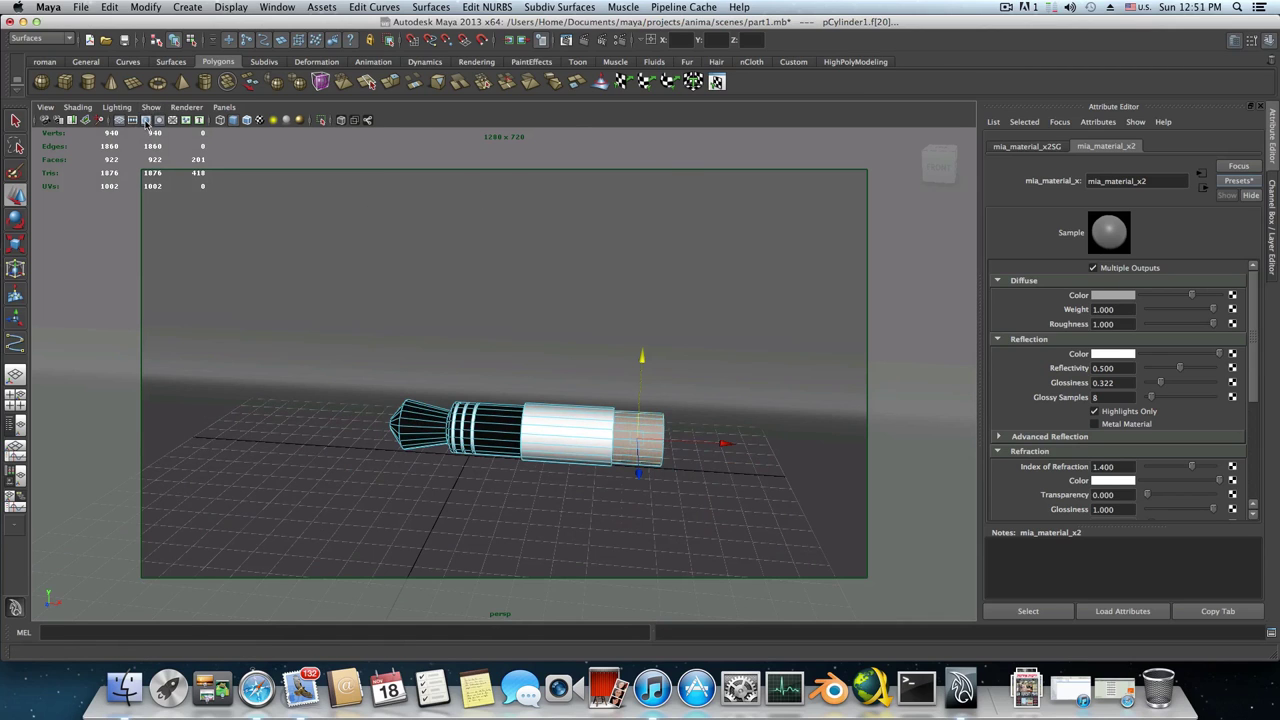
{"action": "left_click", "coordinate": [145, 120]}
{"action": "left_click", "coordinate": [145, 120]}
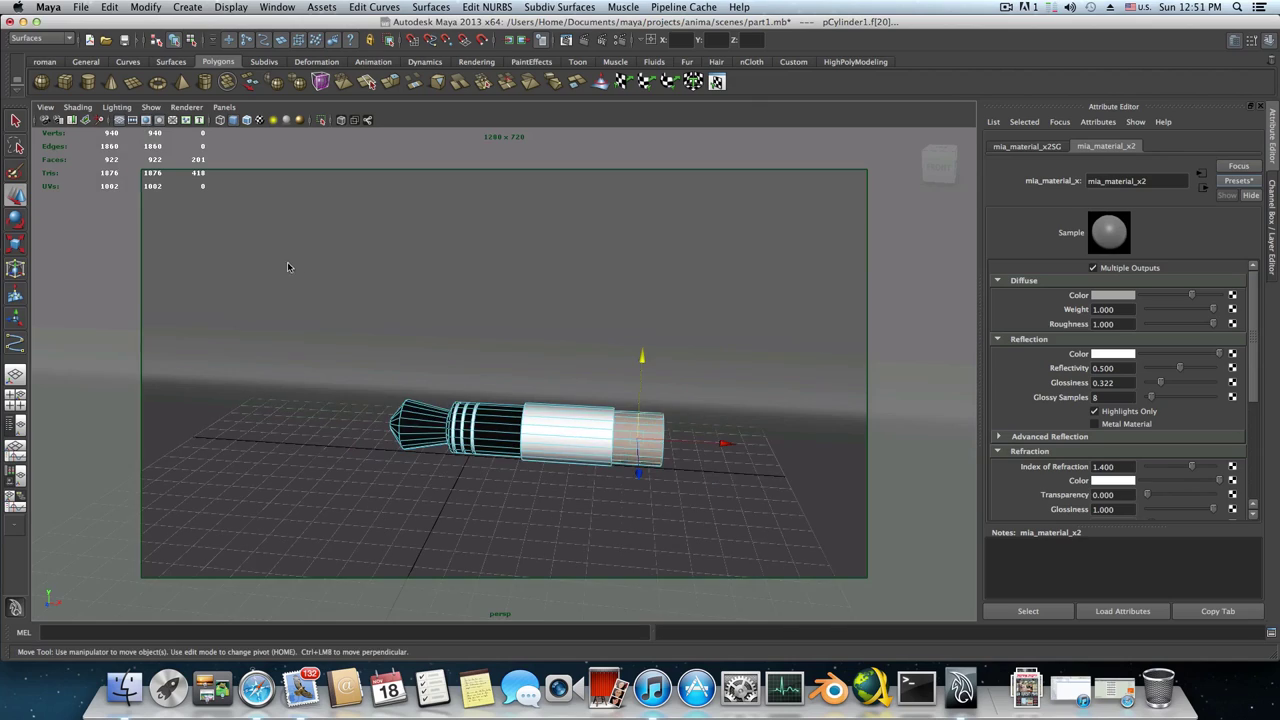
Frame the plug at an angle inside the resolution gate and test-render it with mental ray
{"action": "right_click_drag", "start_coordinate": [287, 261], "coordinate": [446, 324], "text": "alt"}
{"action": "middle_click_drag", "start_coordinate": [446, 324], "coordinate": [360, 245], "text": "alt"}
{"action": "left_click_drag", "start_coordinate": [359, 248], "coordinate": [378, 309], "text": "alt"}
{"action": "middle_click_drag", "start_coordinate": [378, 309], "coordinate": [485, 317], "text": "alt"}
{"action": "mouse_move", "coordinate": [484, 317]}
{"action": "left_mouse_down", "text": "alt"}
{"action": "mouse_move", "coordinate": [460, 331]}
{"action": "mouse_move", "coordinate": [441, 316]}
{"action": "mouse_move", "coordinate": [473, 335]}
{"action": "left_mouse_up", "text": "alt"}
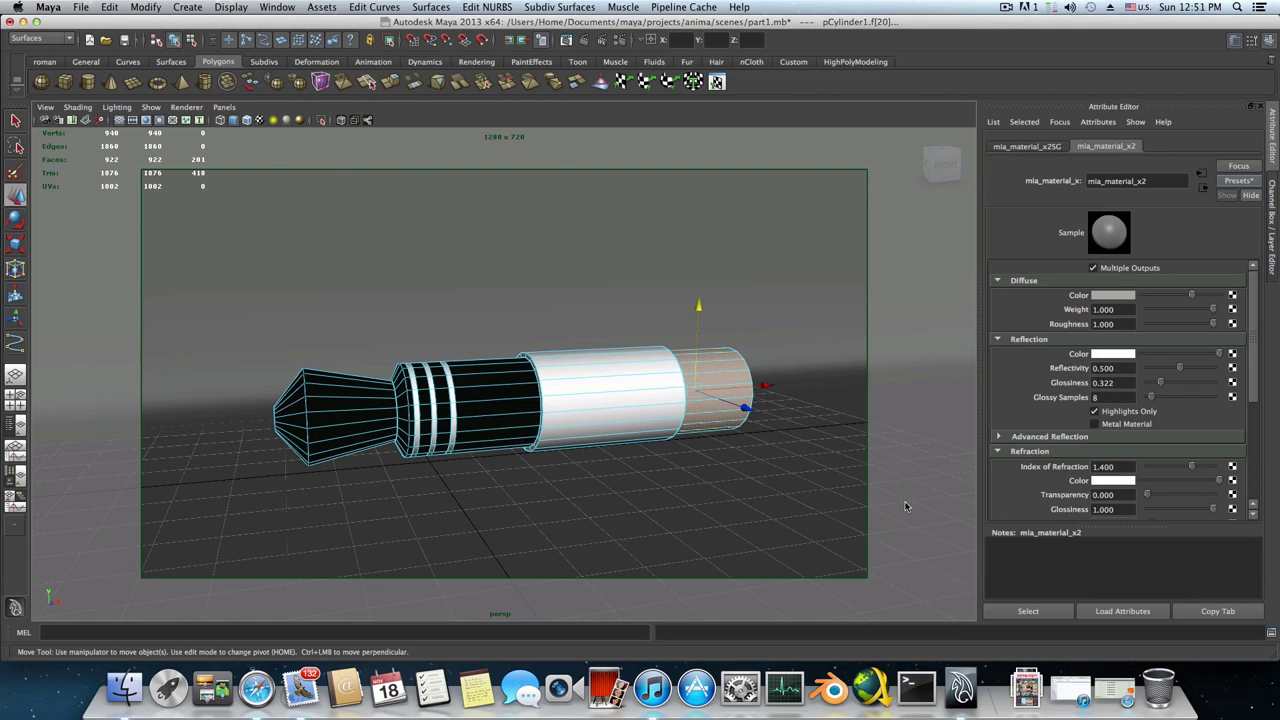
{"action": "left_click", "coordinate": [585, 41]}
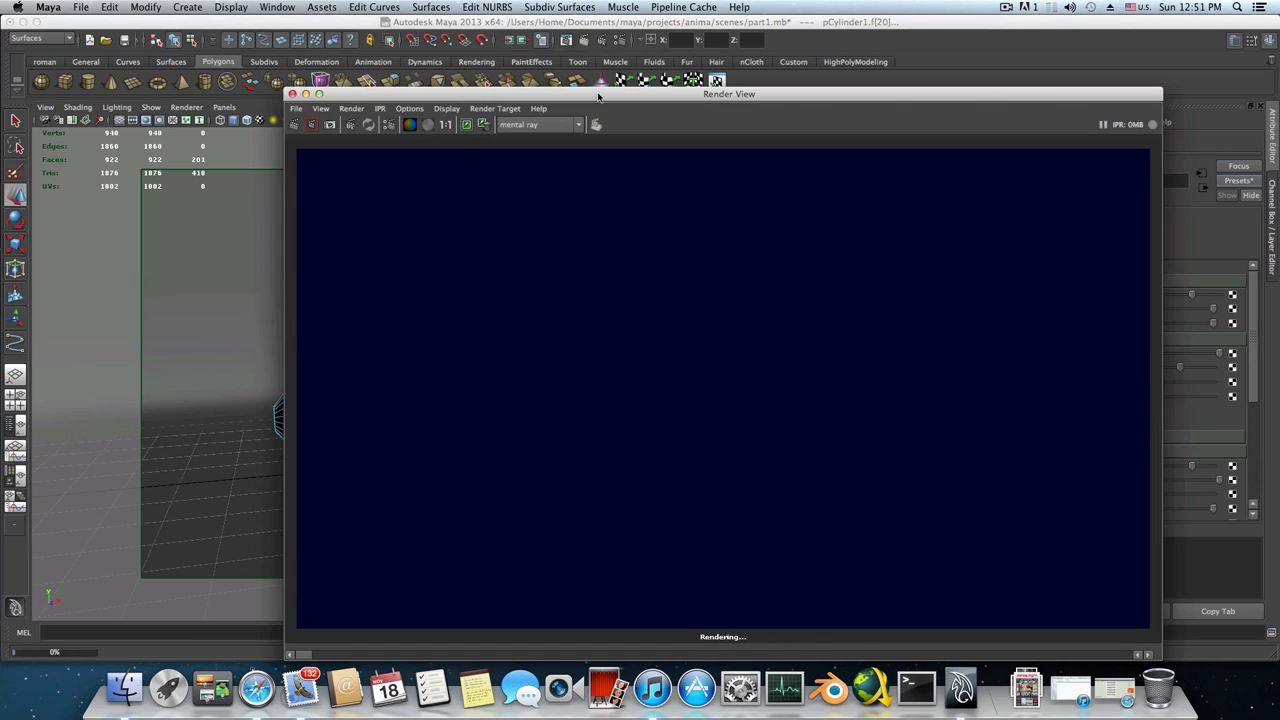
{"action": "left_click_drag", "start_coordinate": [598, 96], "coordinate": [554, 48]}
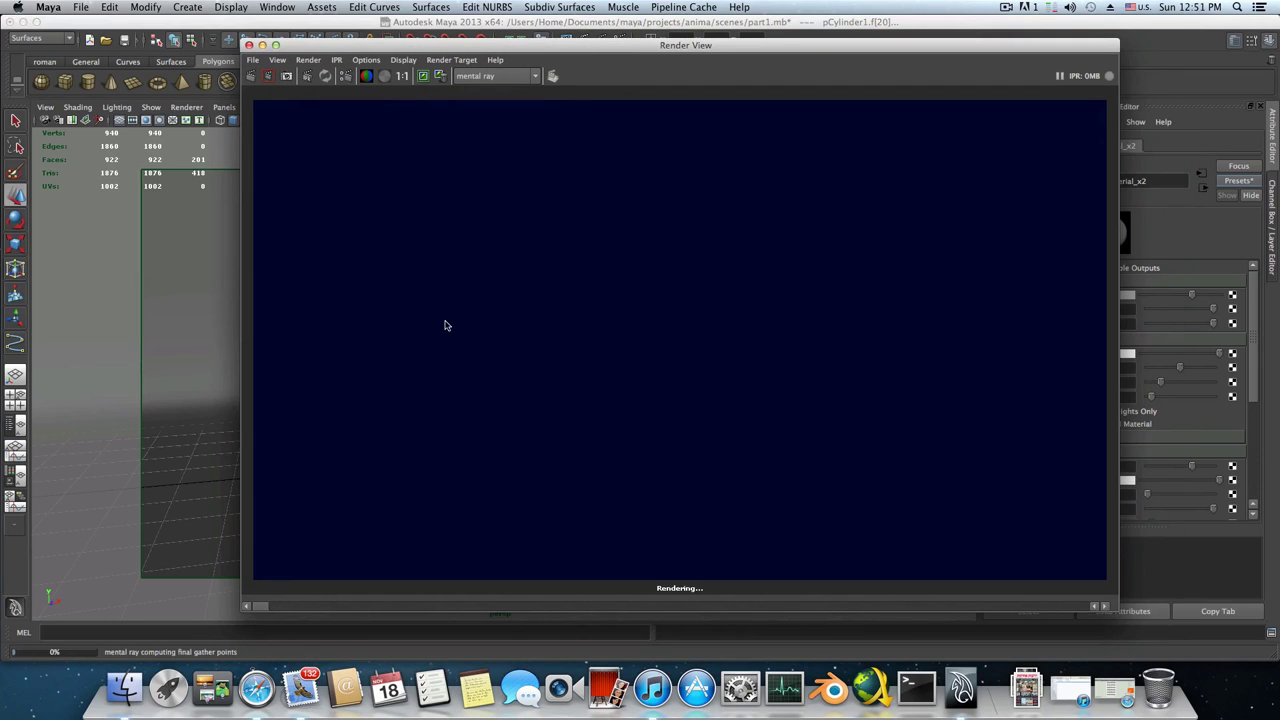
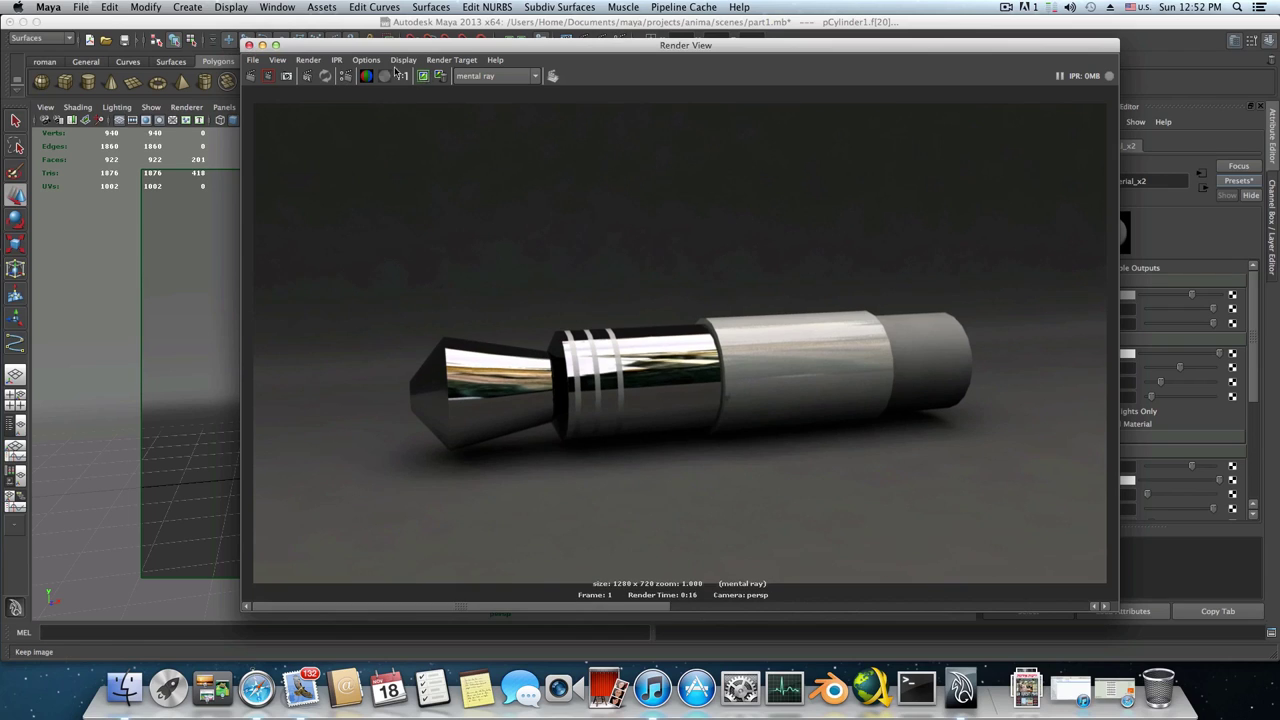
{"action": "left_click", "coordinate": [249, 45]}
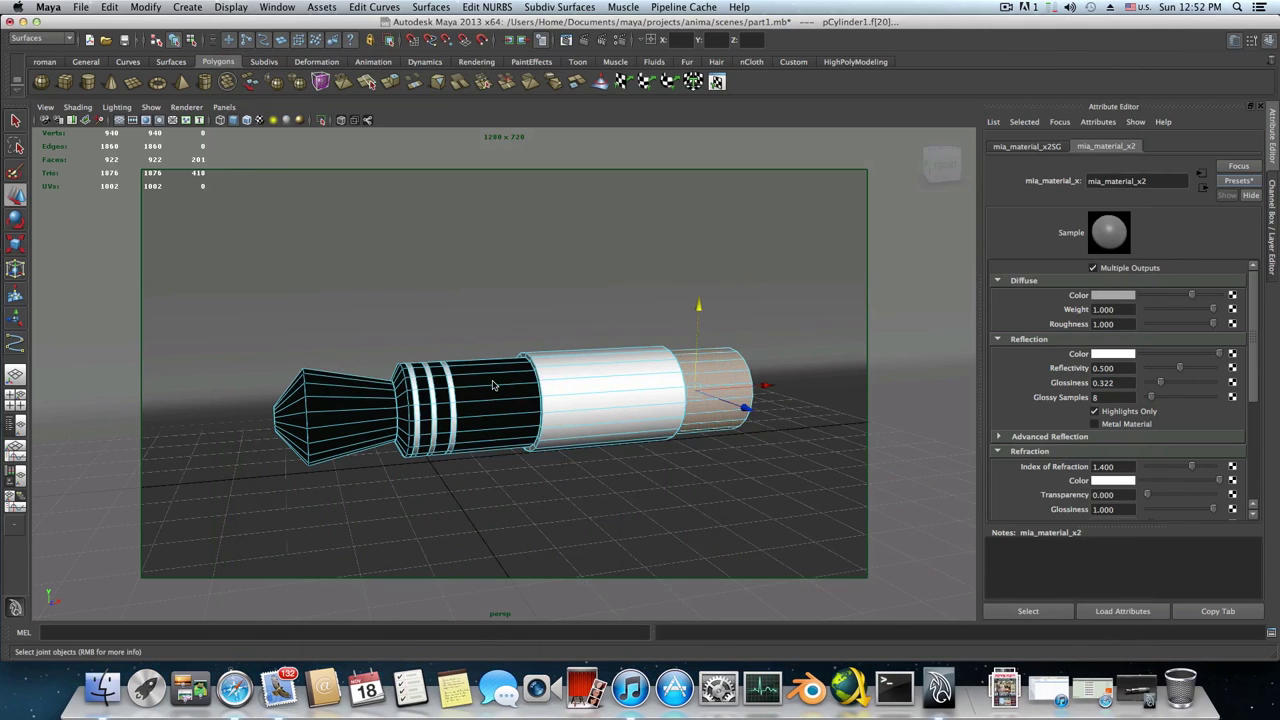
Return the plug to object selection and turn on its smooth mesh preview
{"action": "key", "text": "F8"}
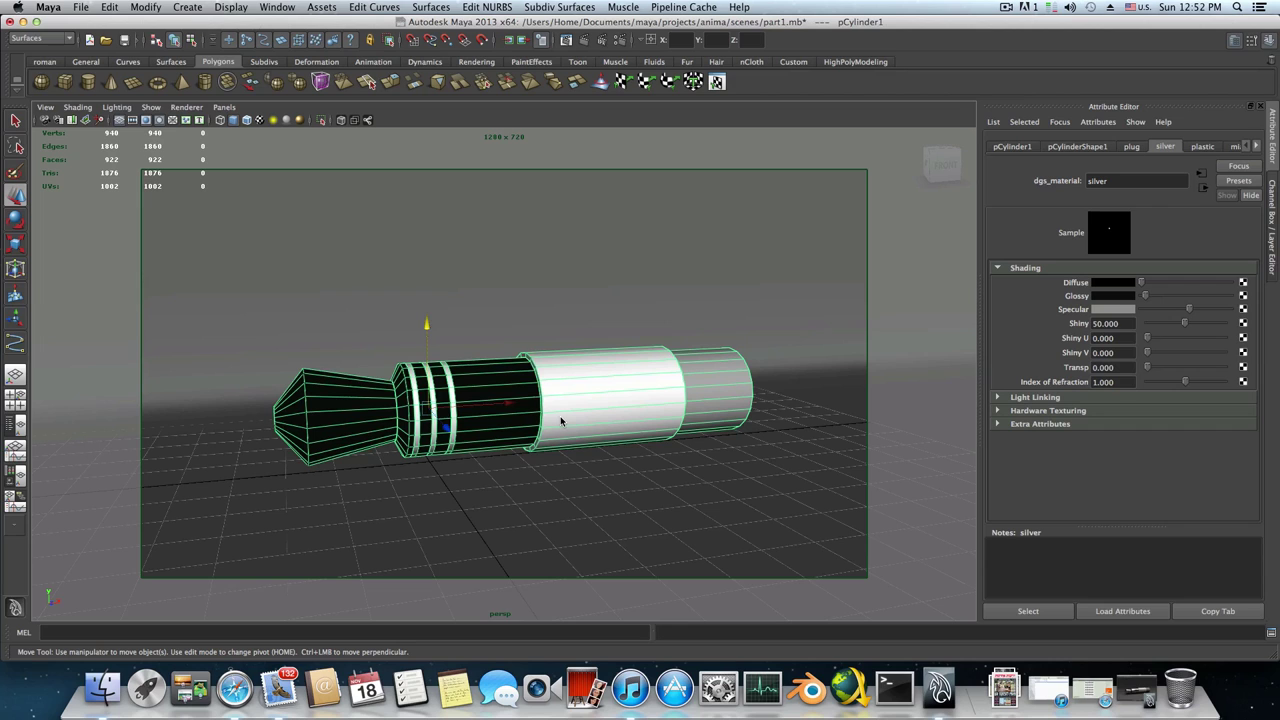
{"action": "key", "text": "3"}
{"action": "left_click_drag", "start_coordinate": [561, 422], "coordinate": [634, 440], "text": "alt"}
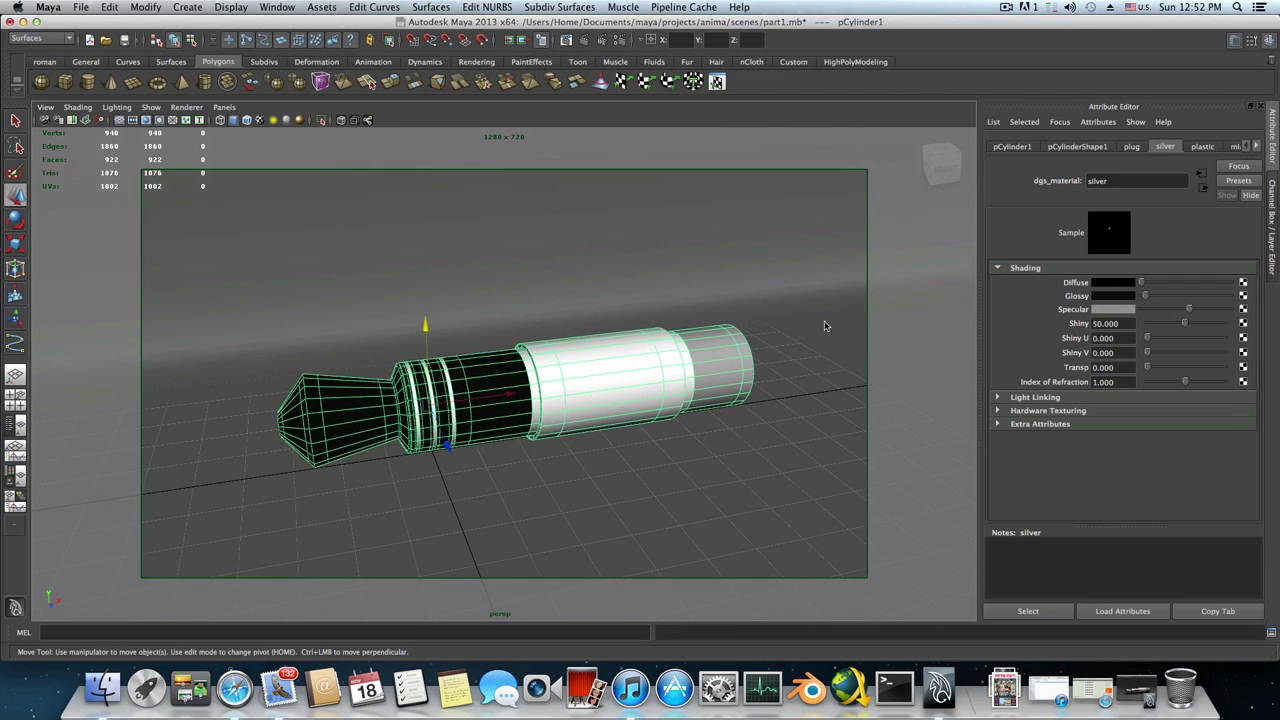
Set the plastic material's reflectivity to 0.192 and glossiness to 0.356, and test-render the plug
{"action": "left_click", "coordinate": [1202, 147]}
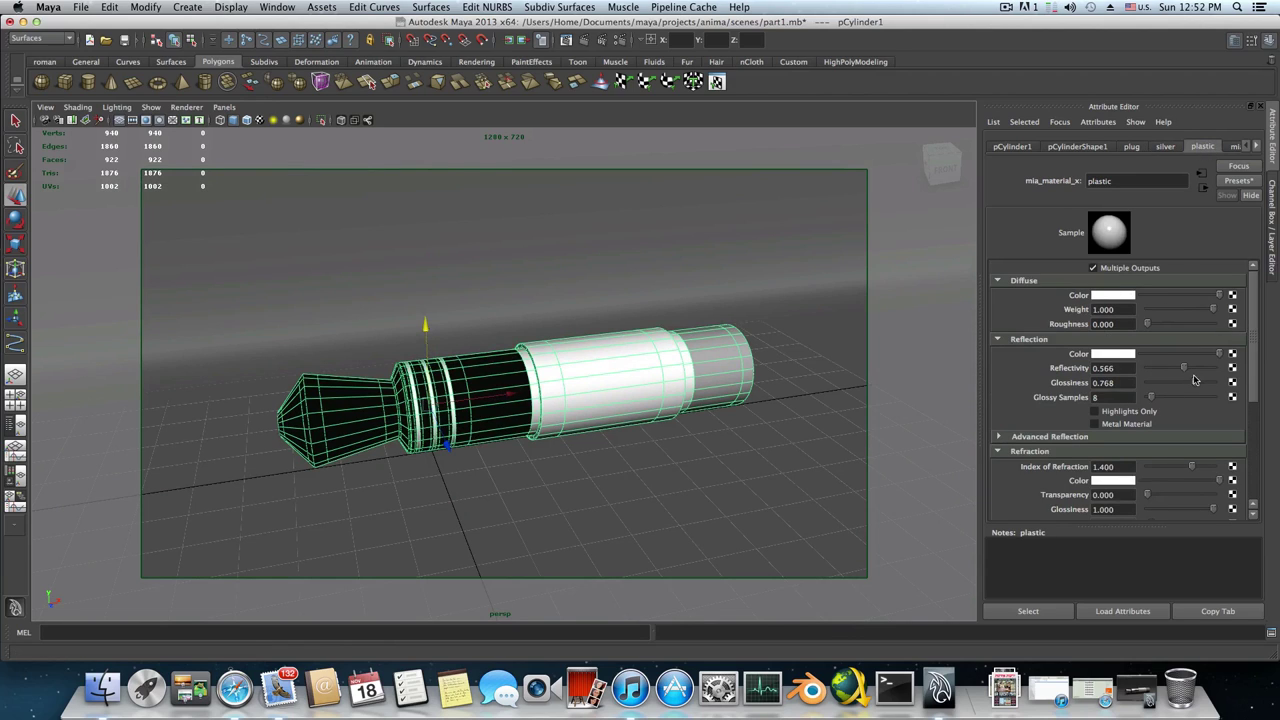
{"action": "left_click_drag", "start_coordinate": [1199, 387], "coordinate": [1160, 370]}
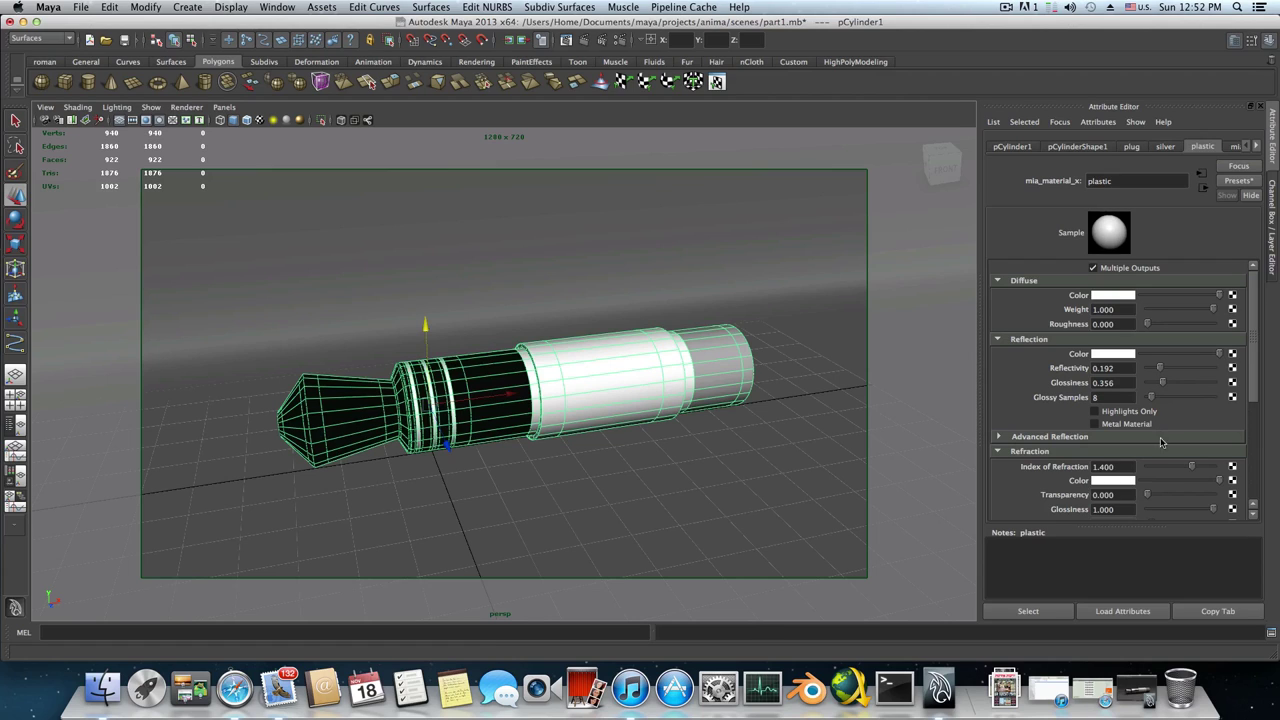
{"action": "left_click", "coordinate": [584, 42]}
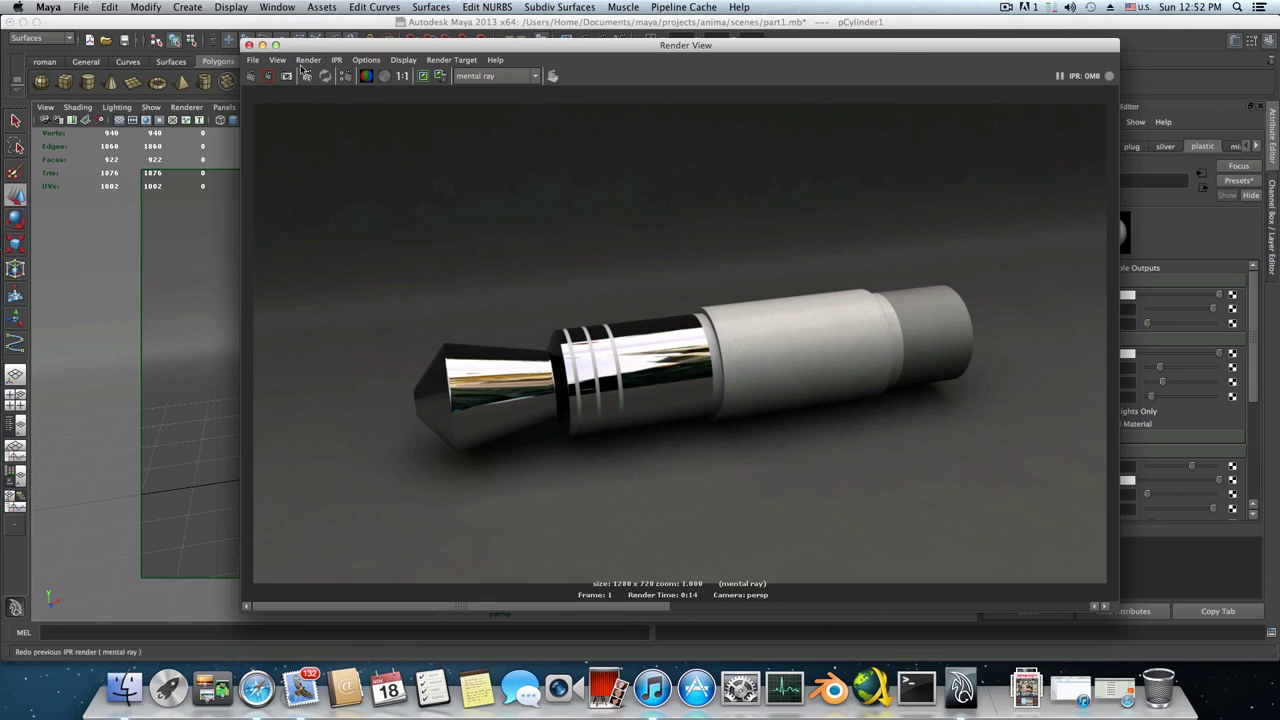
{"action": "left_click", "coordinate": [249, 46]}
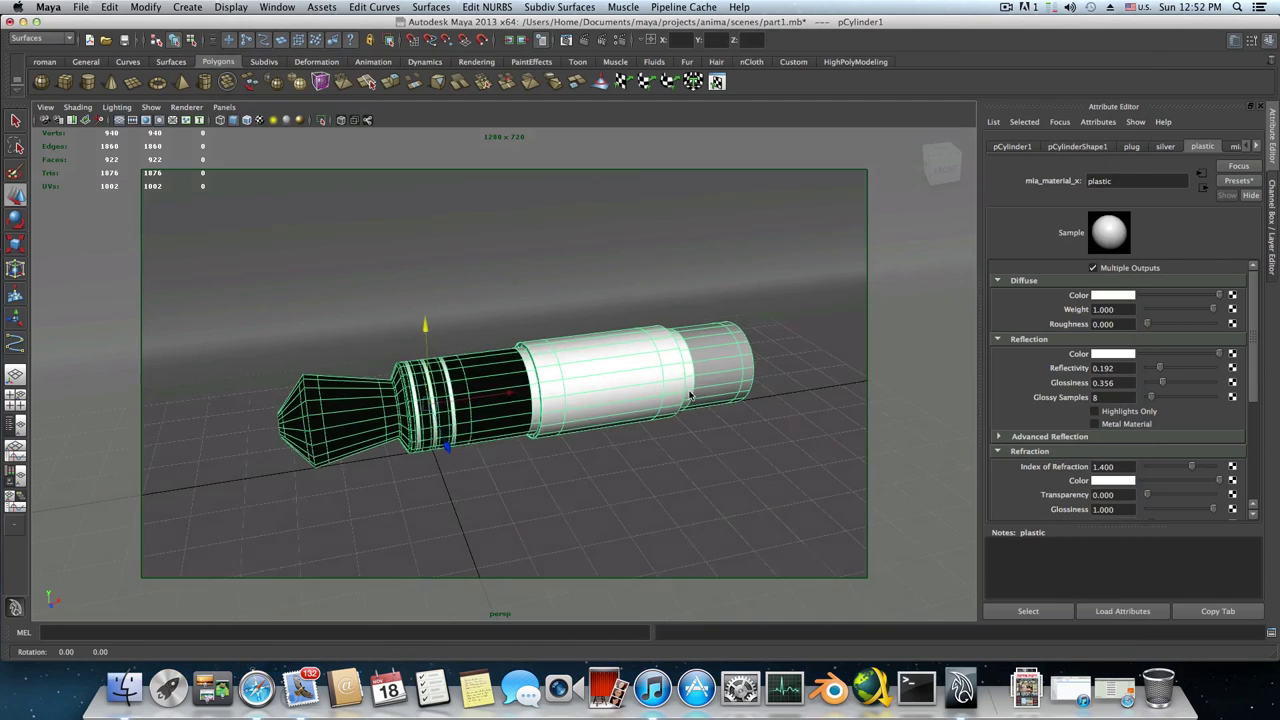
Select the end-section faces including the band beside the white sleeve and assign them the existing mia_material_x2
{"action": "left_click_drag", "start_coordinate": [620, 410], "coordinate": [622, 494], "text": "alt"}
{"action": "middle_click_drag", "start_coordinate": [634, 473], "coordinate": [612, 454], "text": "alt"}
{"action": "right_click_drag", "start_coordinate": [593, 356], "coordinate": [584, 318]}
{"action": "left_click_drag", "start_coordinate": [570, 289], "coordinate": [620, 428]}
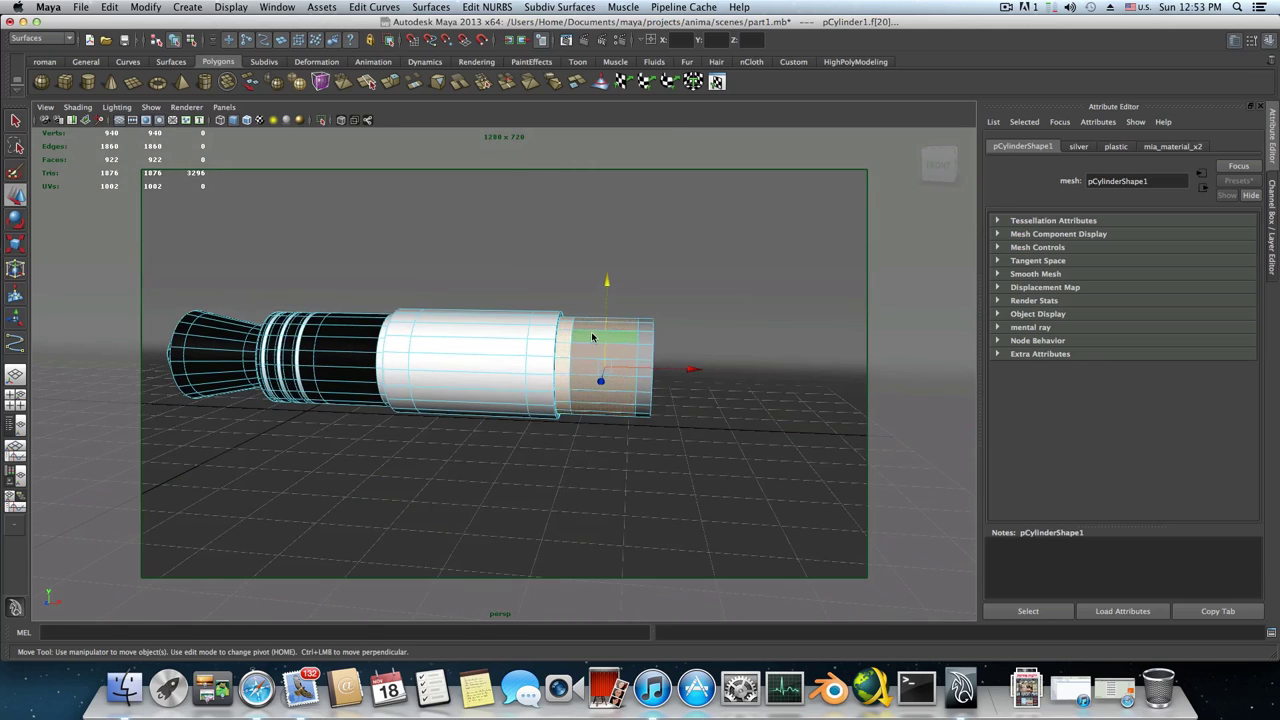
{"action": "right_click_drag", "start_coordinate": [592, 335], "coordinate": [690, 567]}
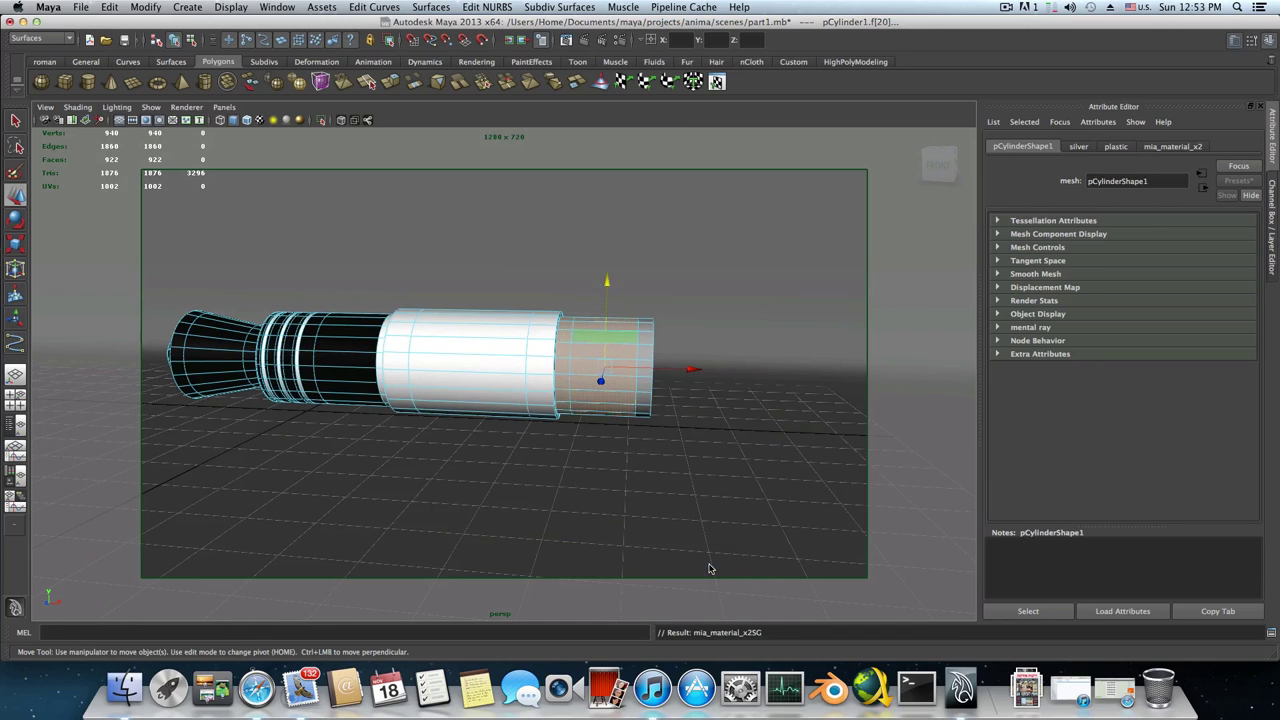
Rename the end section's mia_material_x2 as rubbergray
{"action": "left_click", "coordinate": [1172, 148]}
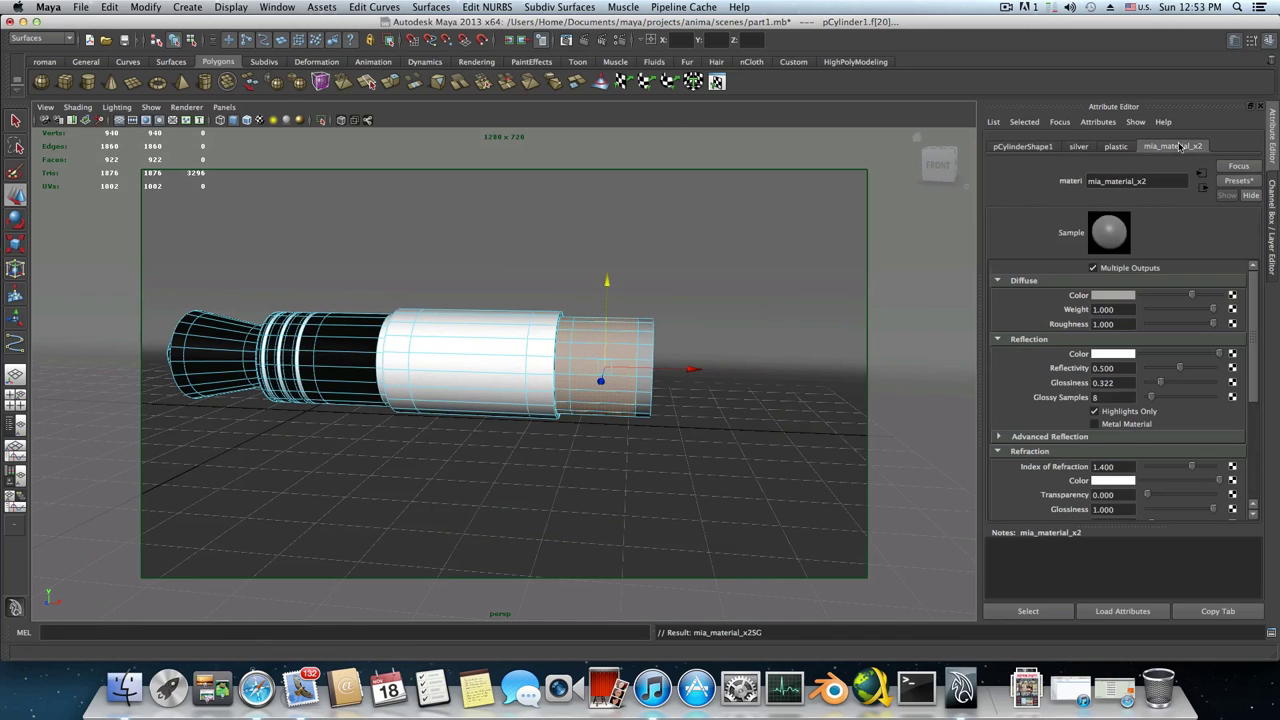
{"action": "left_click_drag", "start_coordinate": [1162, 183], "coordinate": [1086, 182]}
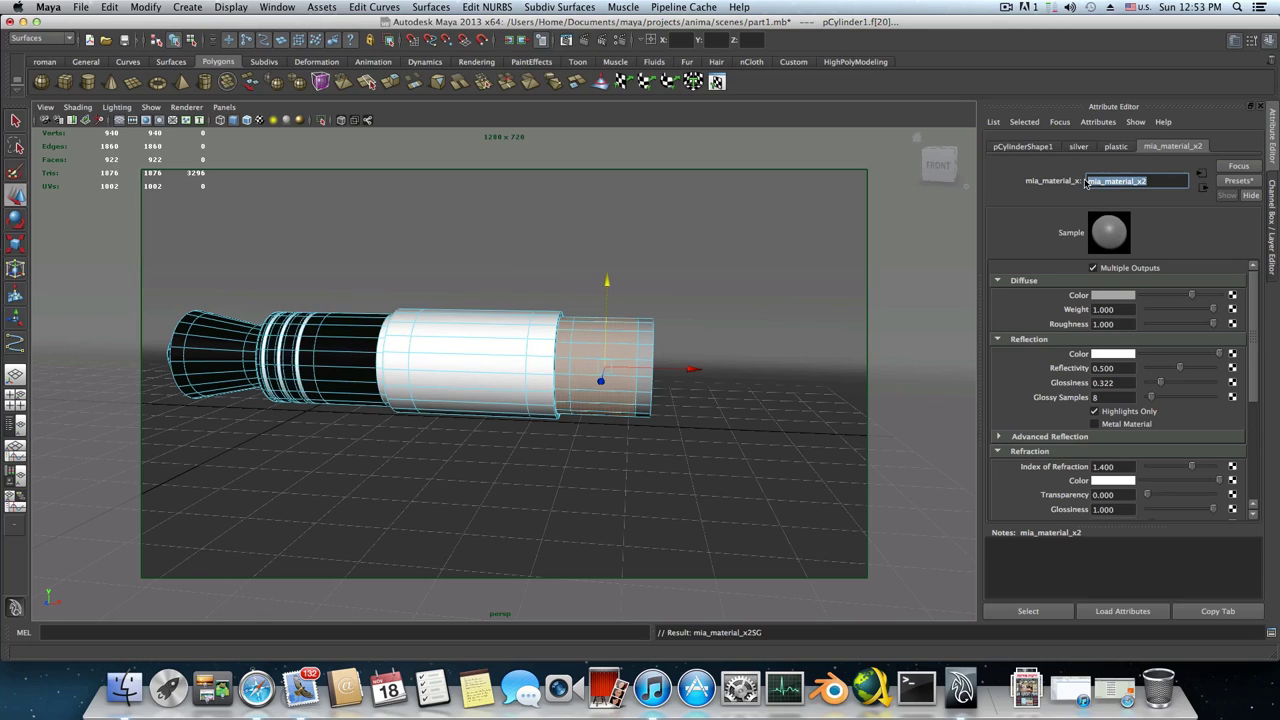
{"action": "type", "text": "su"}
{"action": "key", "text": "Return"}
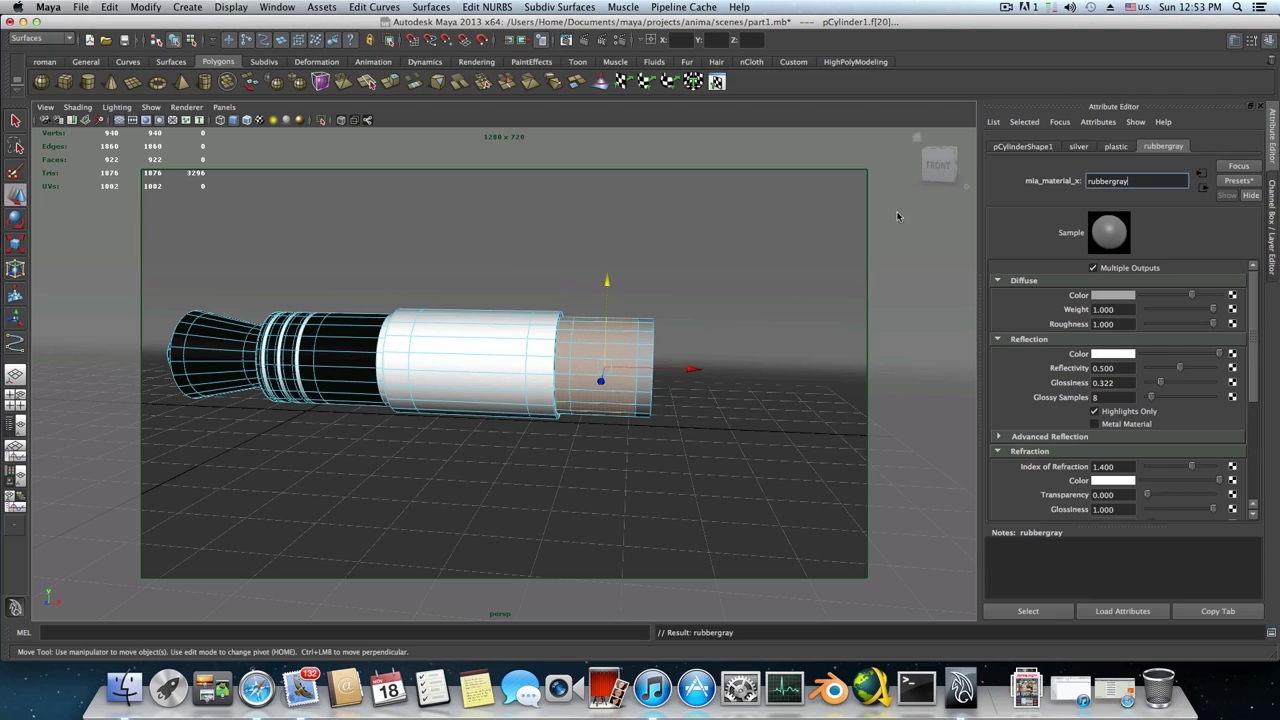
Select the narrow ring of faces between the black section and the white sleeve and assign it the black section's existing material
{"action": "left_click_drag", "start_coordinate": [720, 258], "coordinate": [591, 311], "text": "alt"}
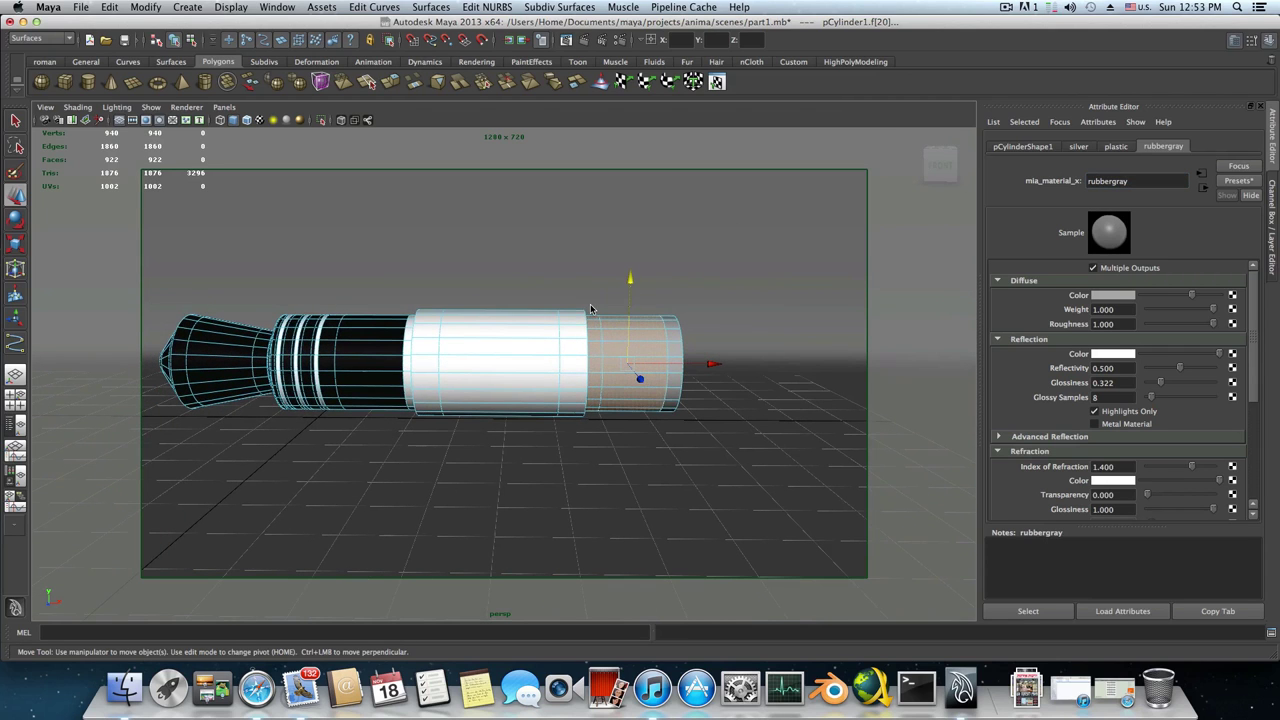
{"action": "key", "text": "F8"}
{"action": "left_click_drag", "start_coordinate": [476, 322], "coordinate": [540, 371], "text": "alt"}
{"action": "right_click_drag", "start_coordinate": [471, 360], "coordinate": [651, 360], "text": "alt"}
{"action": "left_click_drag", "start_coordinate": [540, 384], "coordinate": [406, 286], "text": "alt"}
{"action": "right_click_drag", "start_coordinate": [406, 283], "coordinate": [399, 320]}
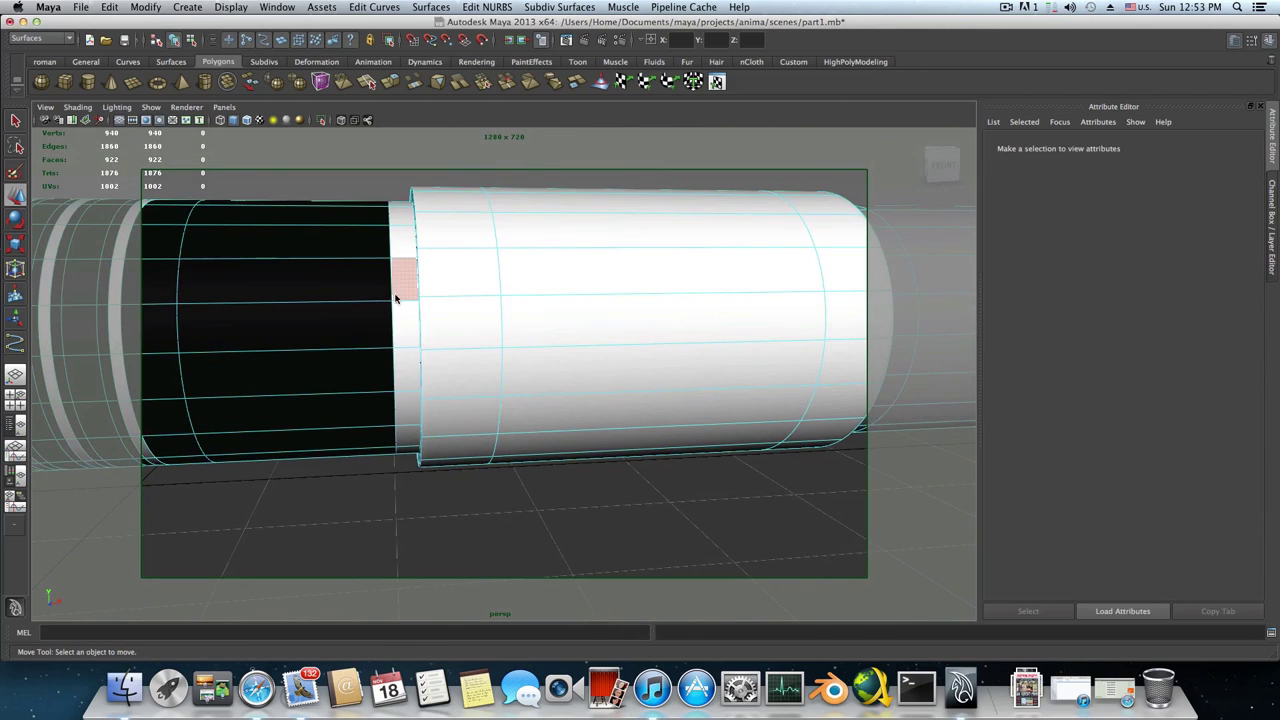
{"action": "left_click", "coordinate": [395, 298]}
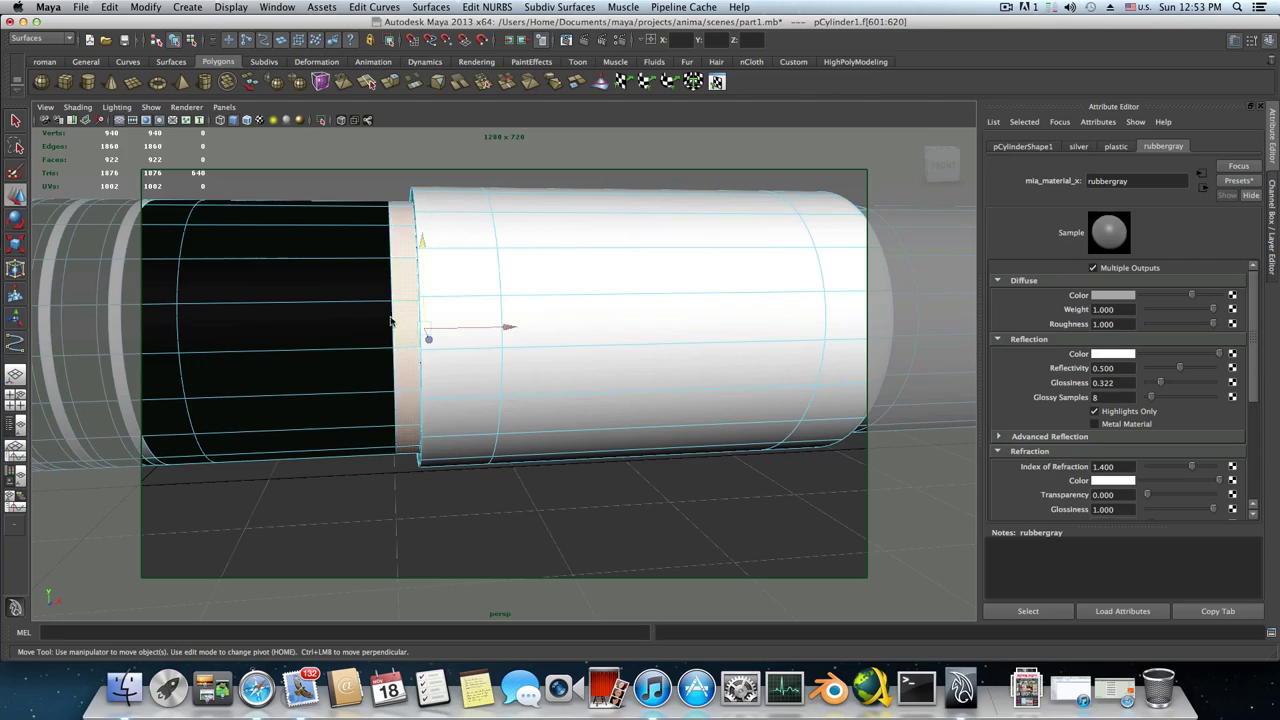
{"action": "left_click_drag", "start_coordinate": [390, 320], "coordinate": [400, 345], "text": "alt"}
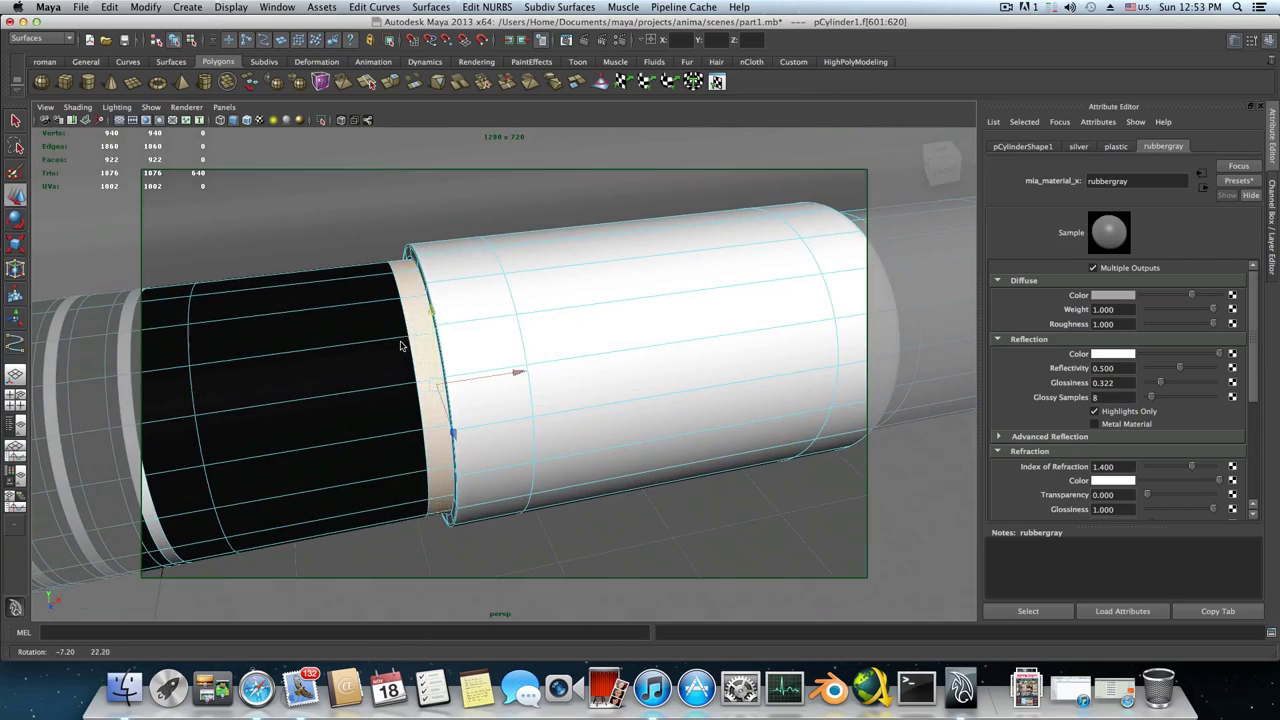
{"action": "left_click_drag", "start_coordinate": [562, 322], "coordinate": [527, 342], "text": "alt"}
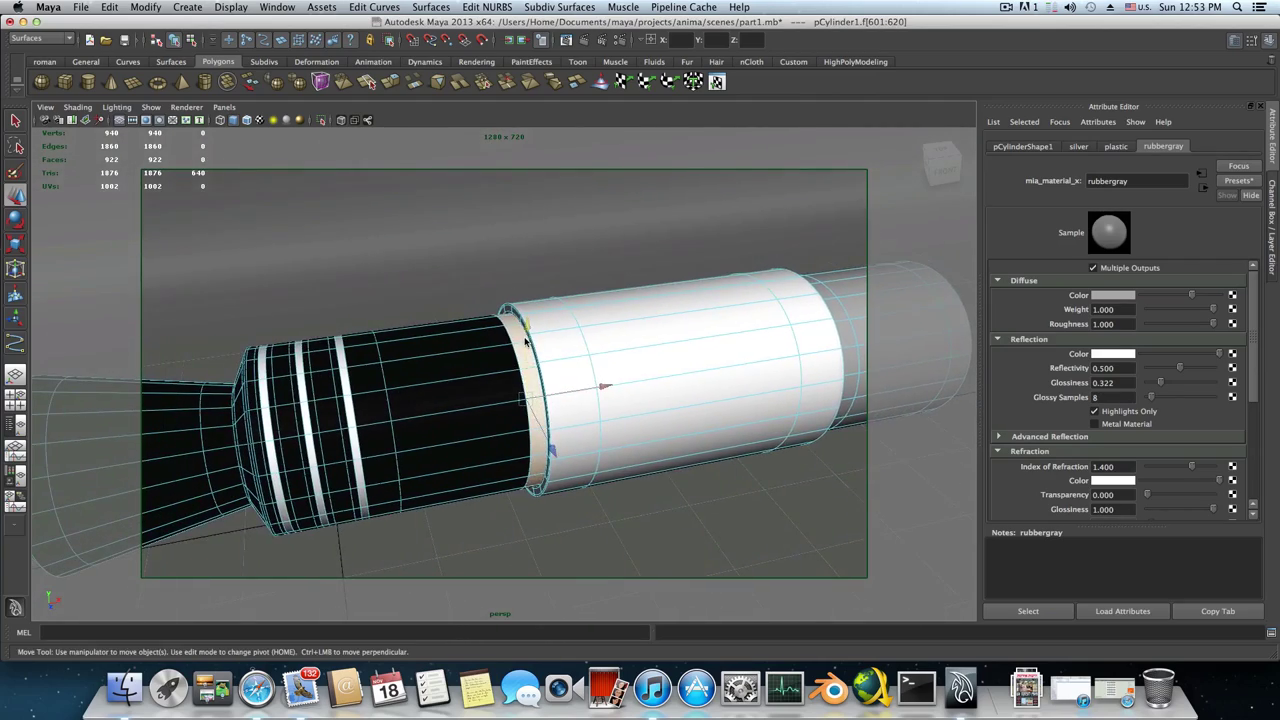
{"action": "right_click_drag", "start_coordinate": [518, 348], "coordinate": [612, 564]}
{"action": "scroll", "coordinate": [521, 321], "scroll_direction": "down", "scroll_amount": 5}
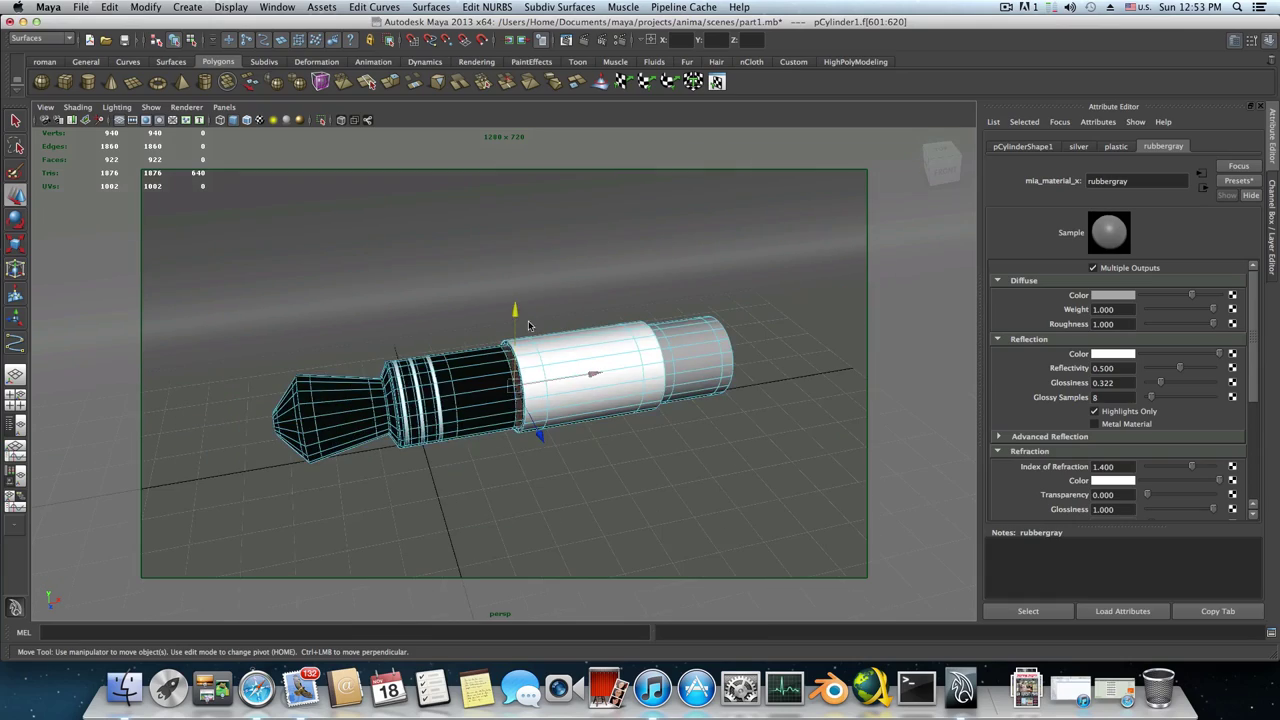
Show the Channel Box and Layer Editor and make the earphoneright layer visible
{"action": "left_click", "coordinate": [531, 276]}
{"action": "left_click_drag", "start_coordinate": [530, 300], "coordinate": [357, 391], "text": "alt"}
{"action": "right_click_drag", "start_coordinate": [360, 388], "coordinate": [569, 374], "text": "alt"}
{"action": "left_click_drag", "start_coordinate": [569, 374], "coordinate": [631, 347], "text": "alt"}
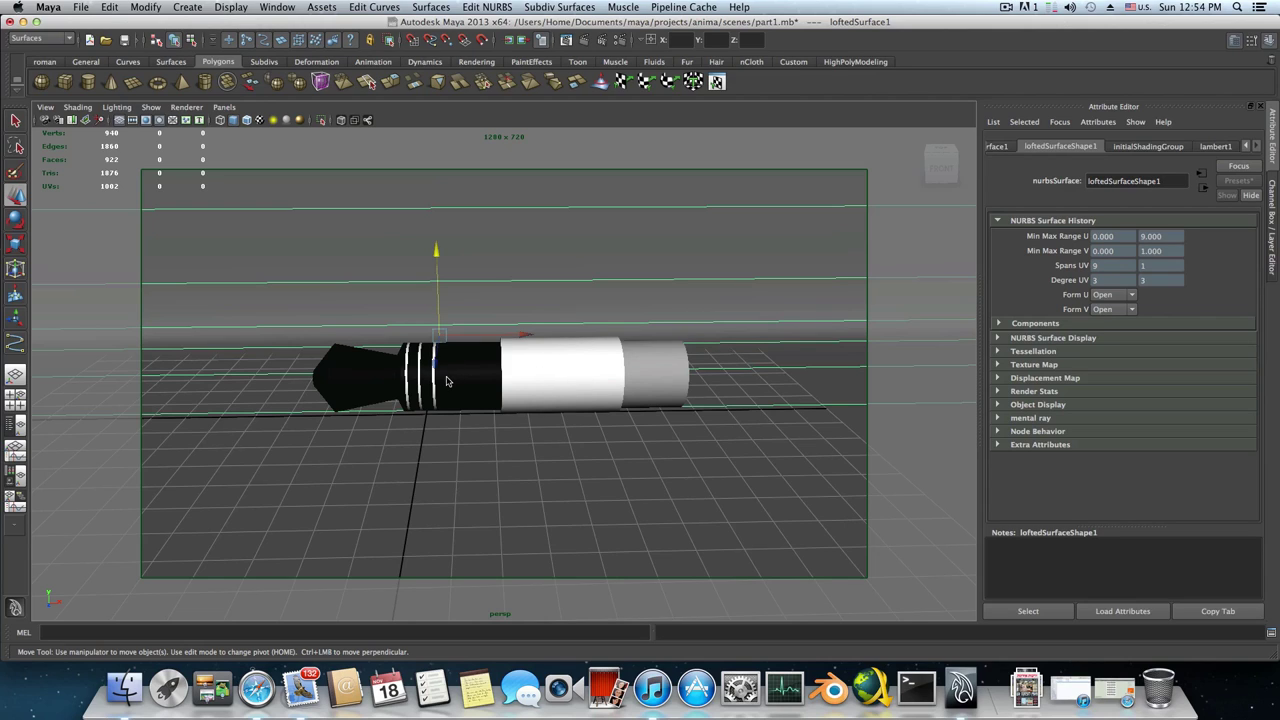
{"action": "scroll", "coordinate": [588, 372], "scroll_direction": "down", "scroll_amount": 3}
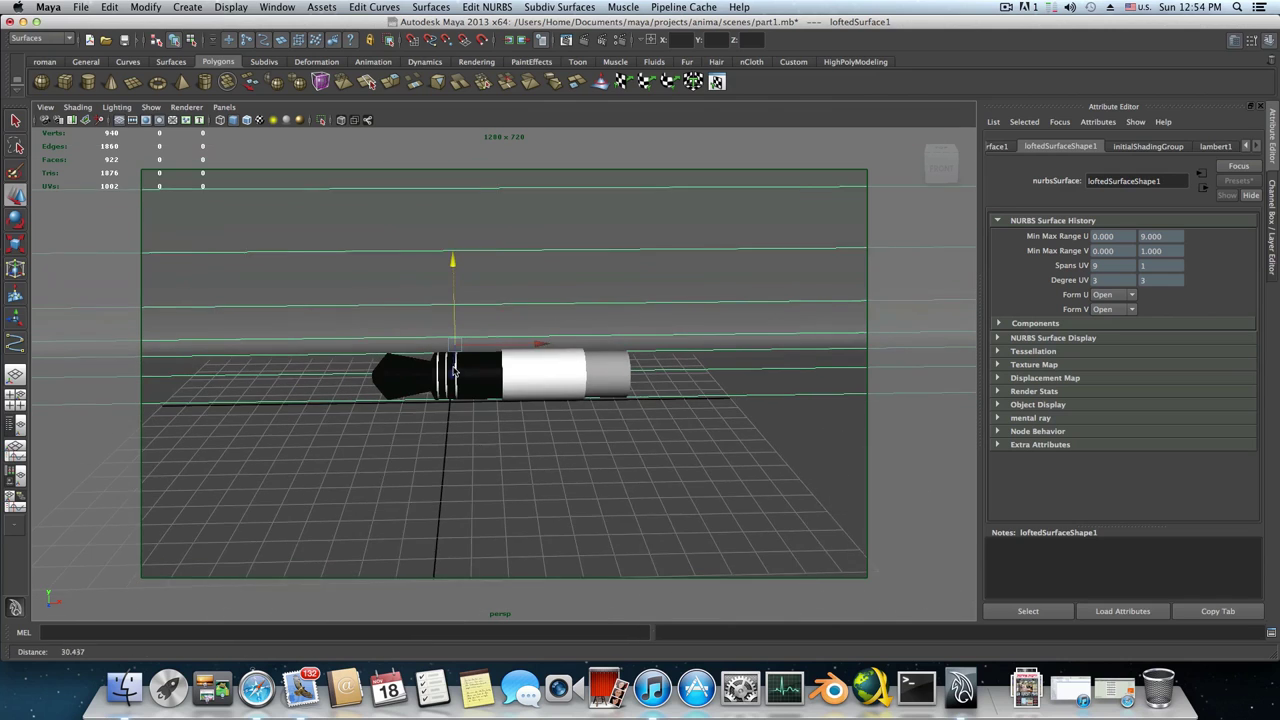
{"action": "right_click_drag", "start_coordinate": [572, 377], "coordinate": [505, 378], "text": "alt"}
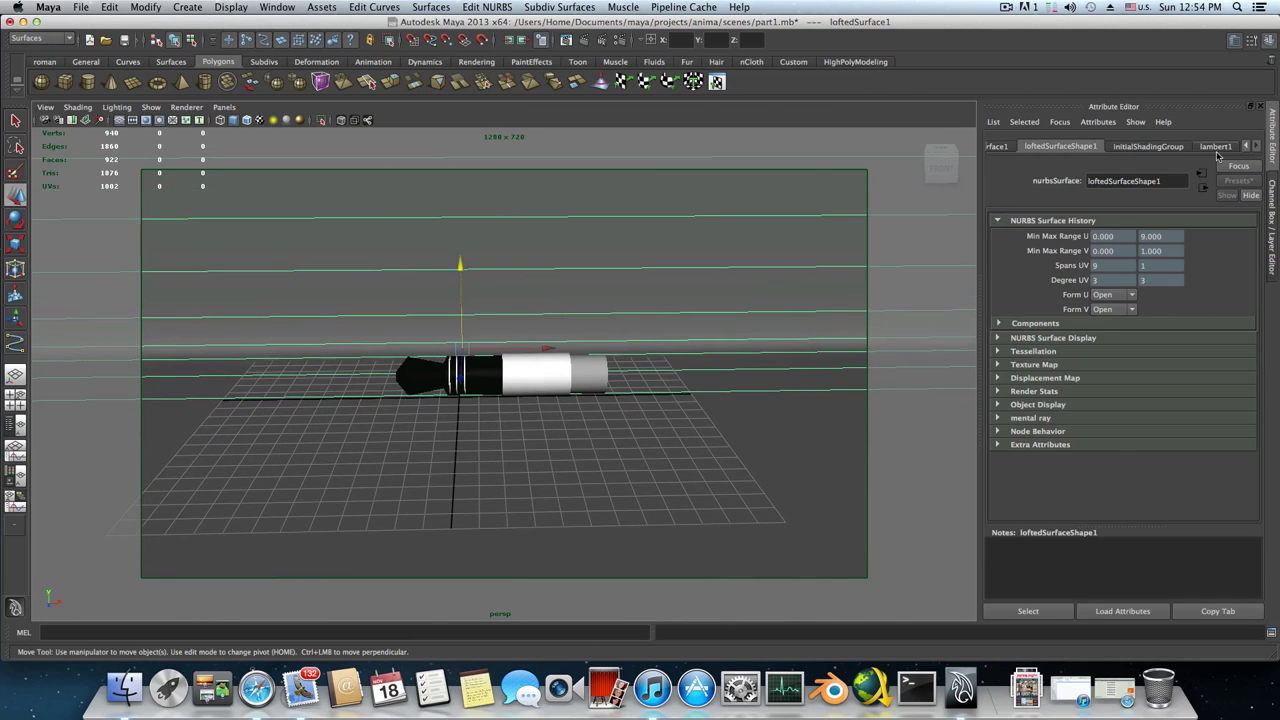
{"action": "left_click", "coordinate": [1236, 43]}
{"action": "left_click", "coordinate": [1237, 44]}
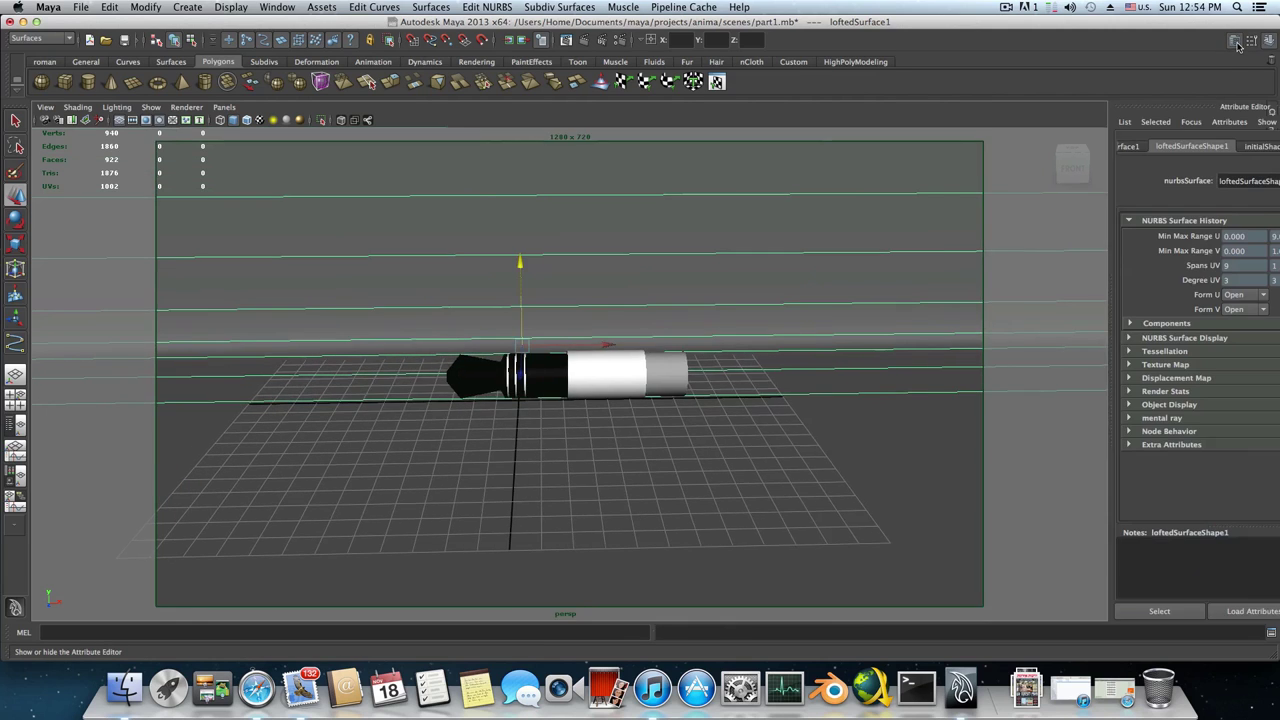
{"action": "left_click", "coordinate": [1237, 44]}
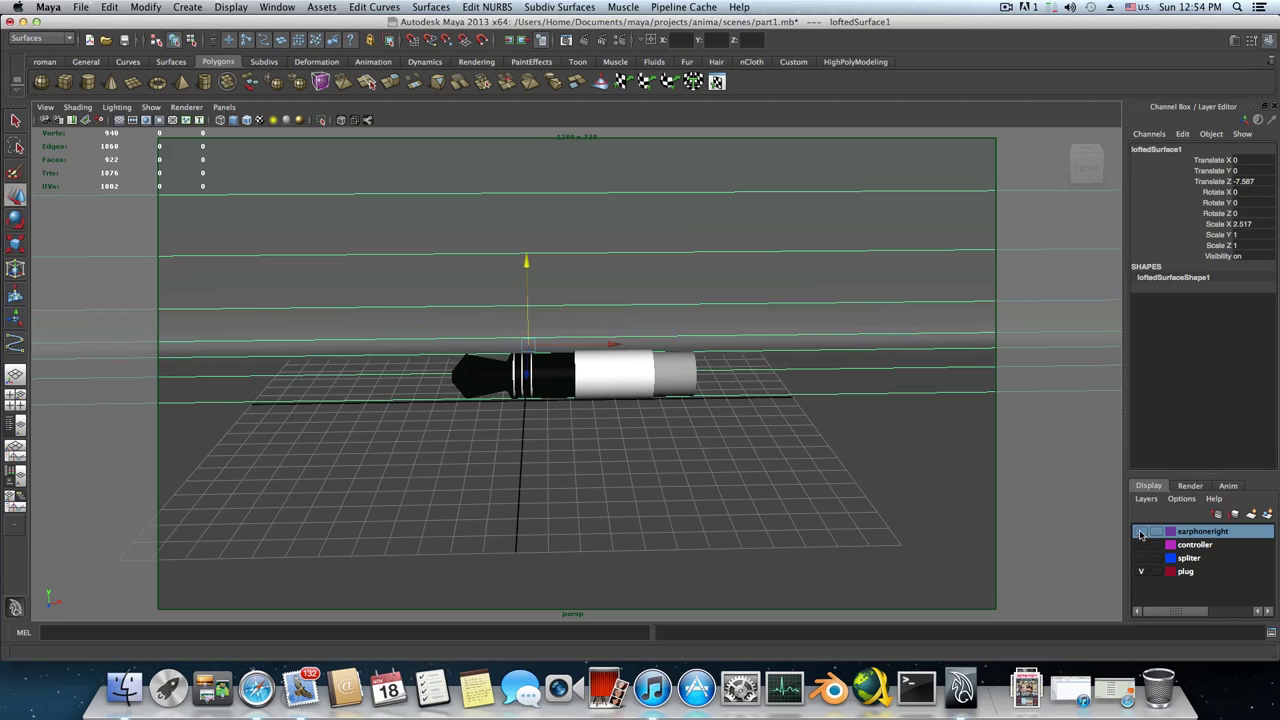
{"action": "left_click", "coordinate": [1140, 532]}
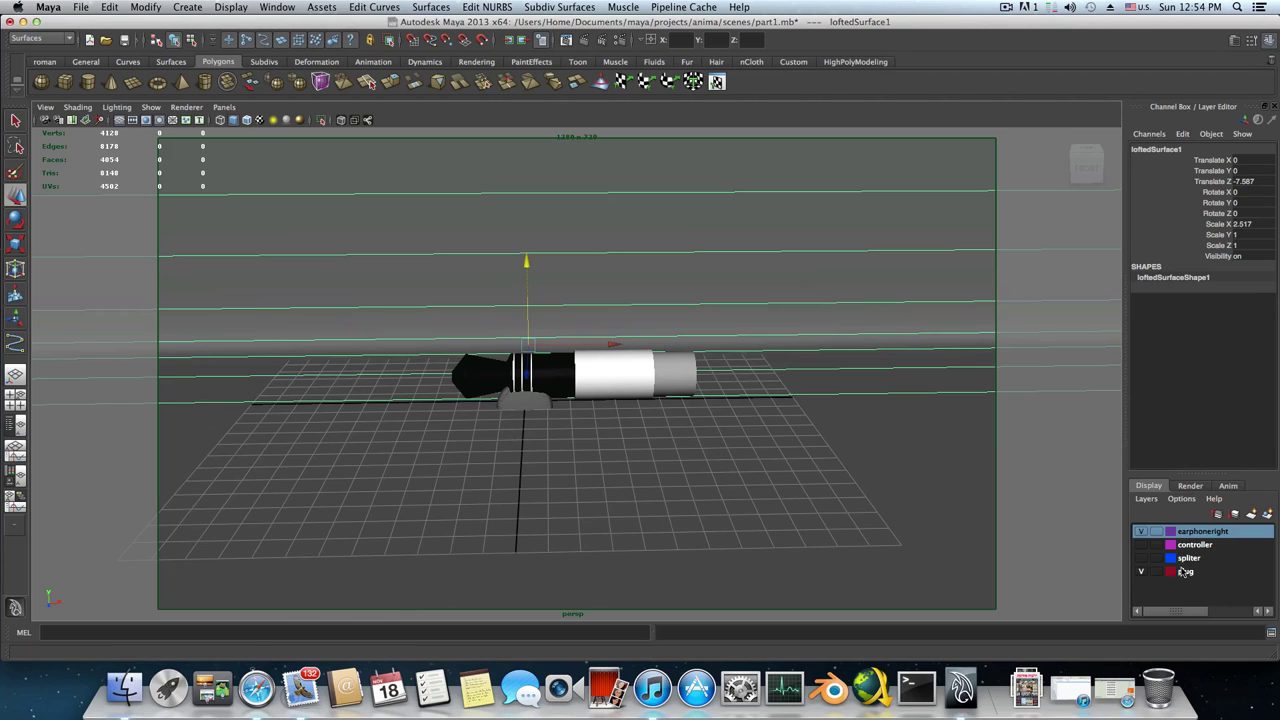
Select all objects on the earphoneright layer
{"action": "right_click", "coordinate": [1189, 535]}
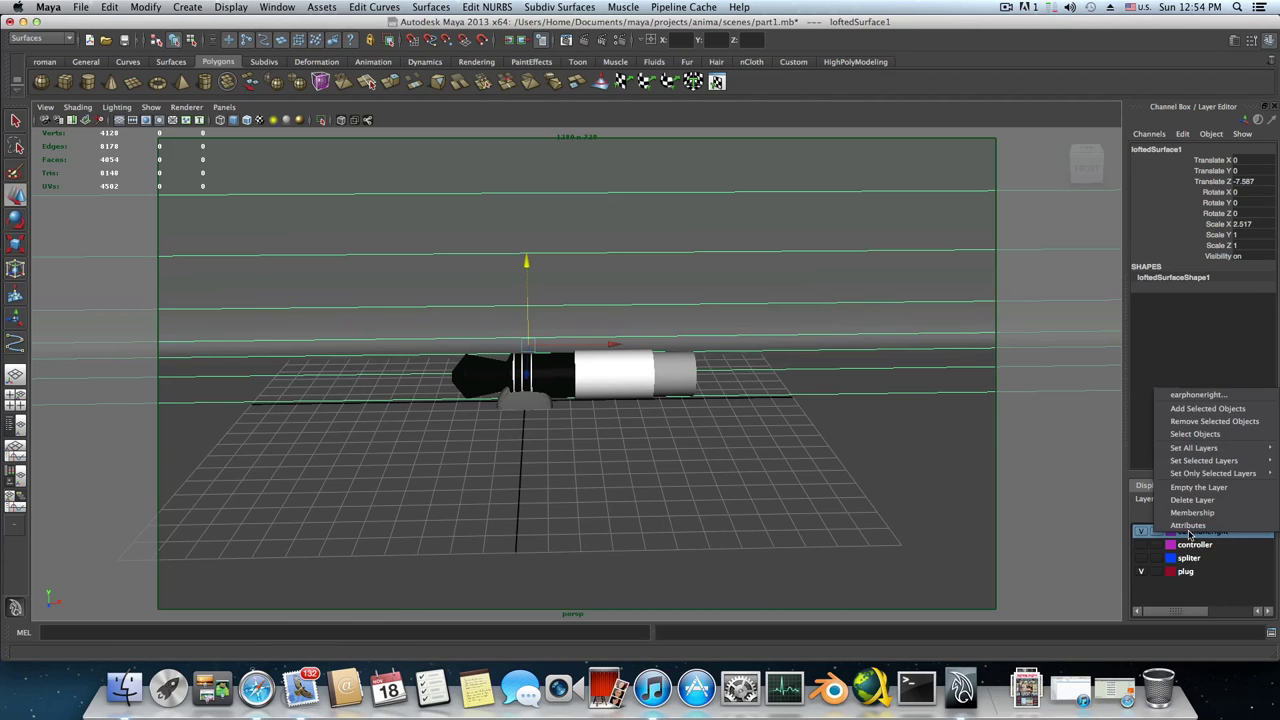
{"action": "left_click", "coordinate": [1188, 436]}
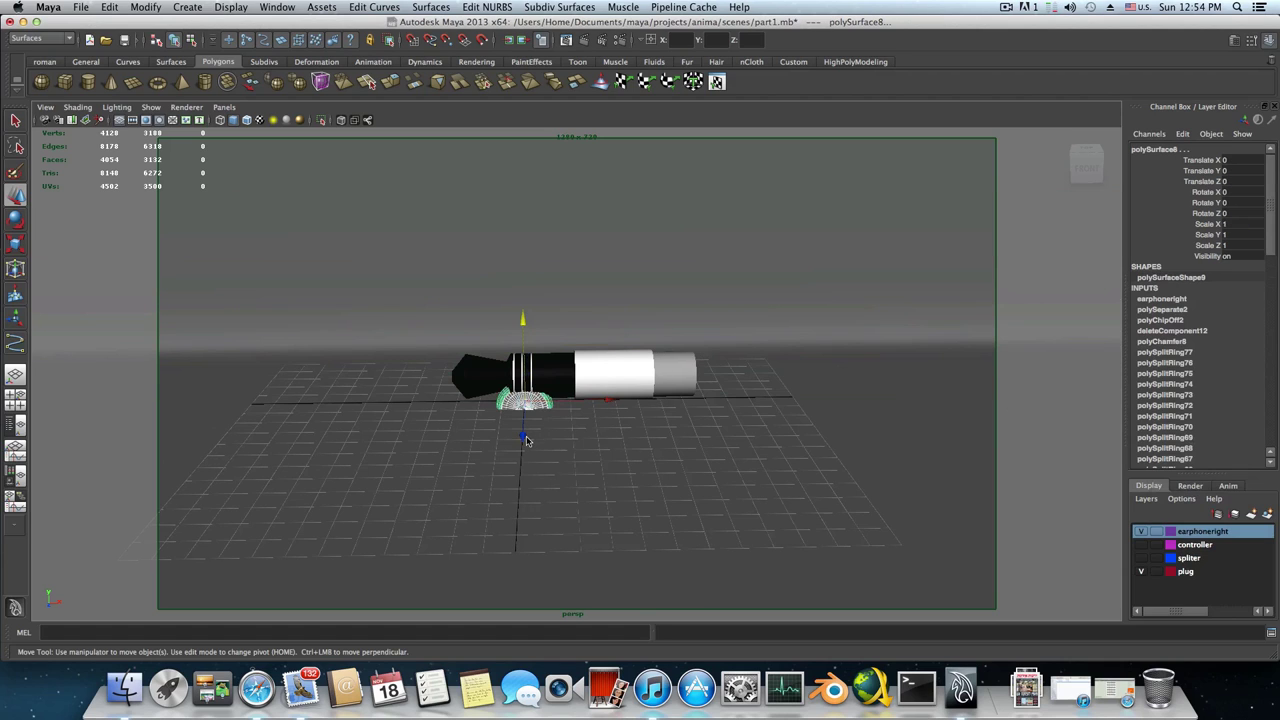
{"action": "left_click_drag", "start_coordinate": [529, 442], "coordinate": [565, 482], "text": "alt"}
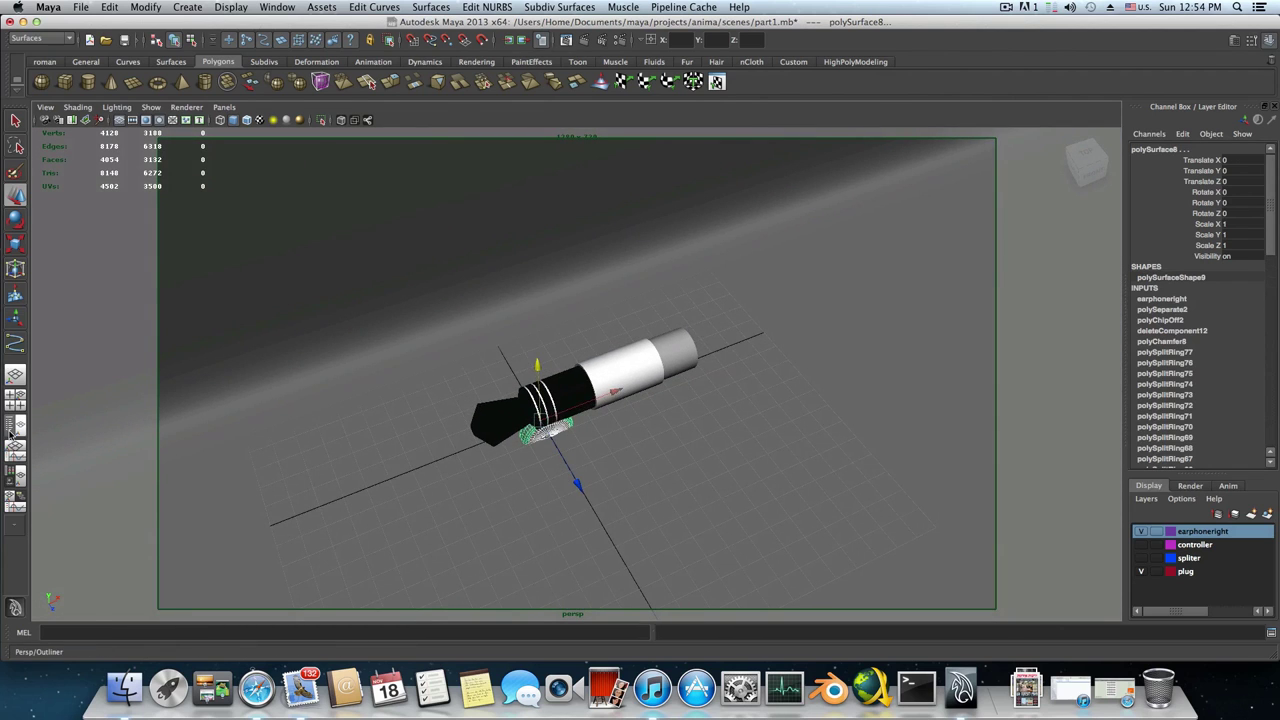
Show the Outliner beside the perspective view and select the pCylinder5 earphone group
{"action": "left_click", "coordinate": [11, 433]}
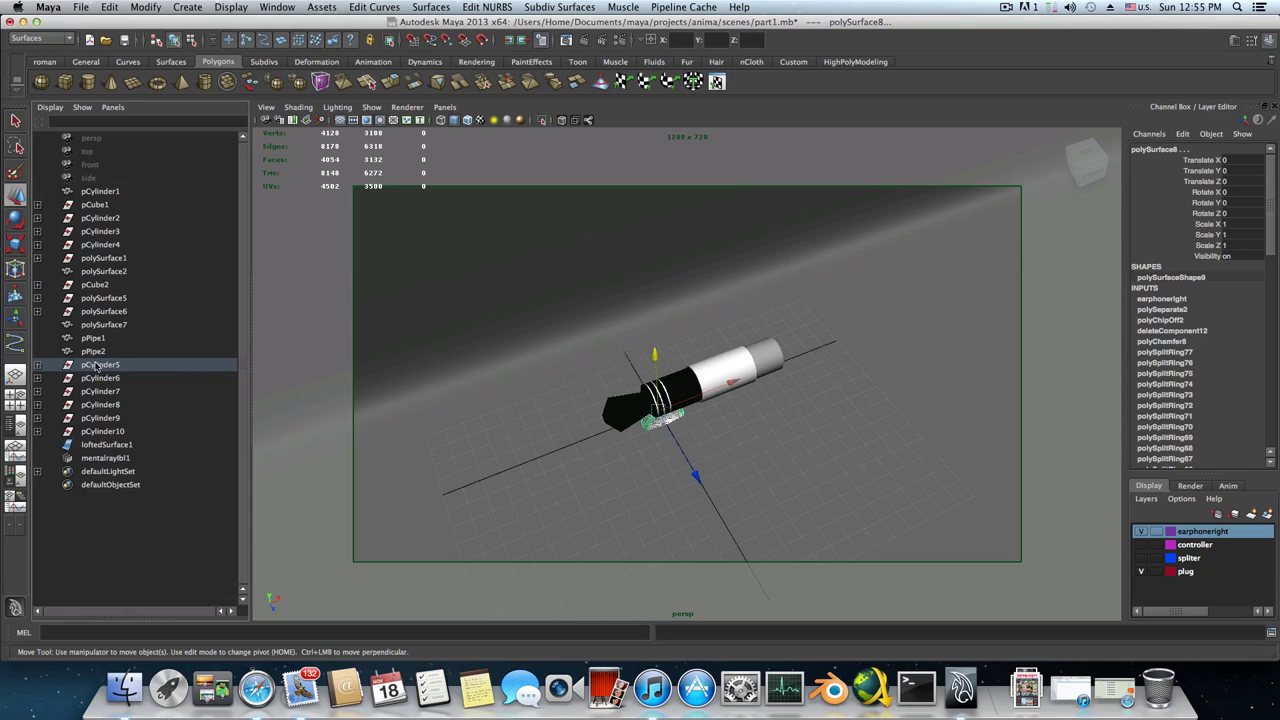
{"action": "left_click", "coordinate": [145, 366]}
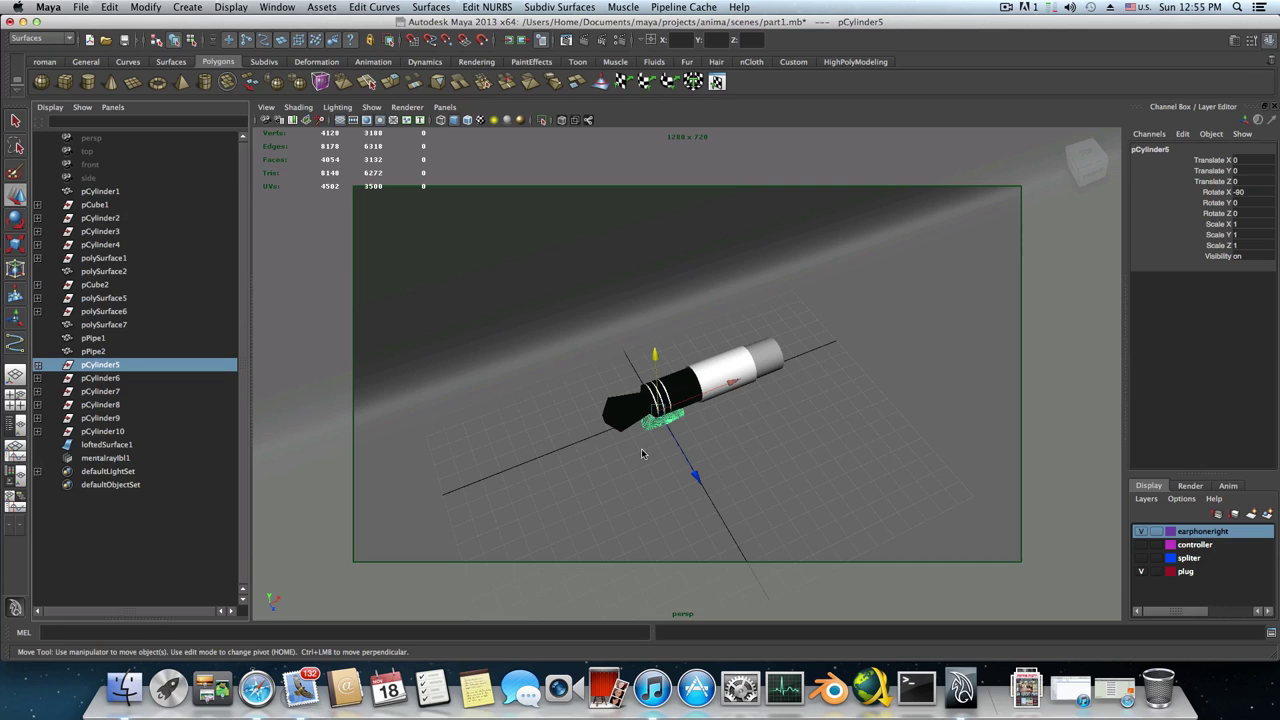
{"action": "left_click_drag", "start_coordinate": [642, 454], "coordinate": [688, 420], "text": "alt"}
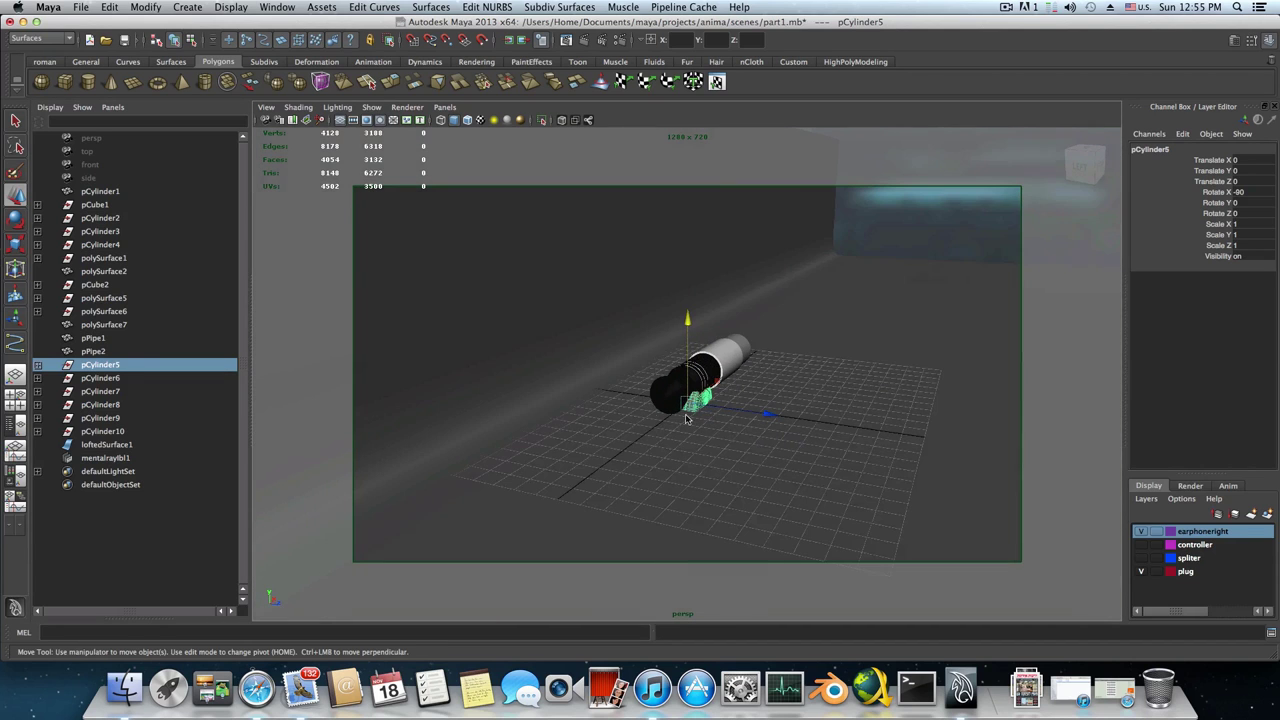
{"action": "right_click_drag", "start_coordinate": [641, 427], "coordinate": [699, 430], "text": "alt"}
{"action": "left_click_drag", "start_coordinate": [699, 430], "coordinate": [678, 410], "text": "alt"}
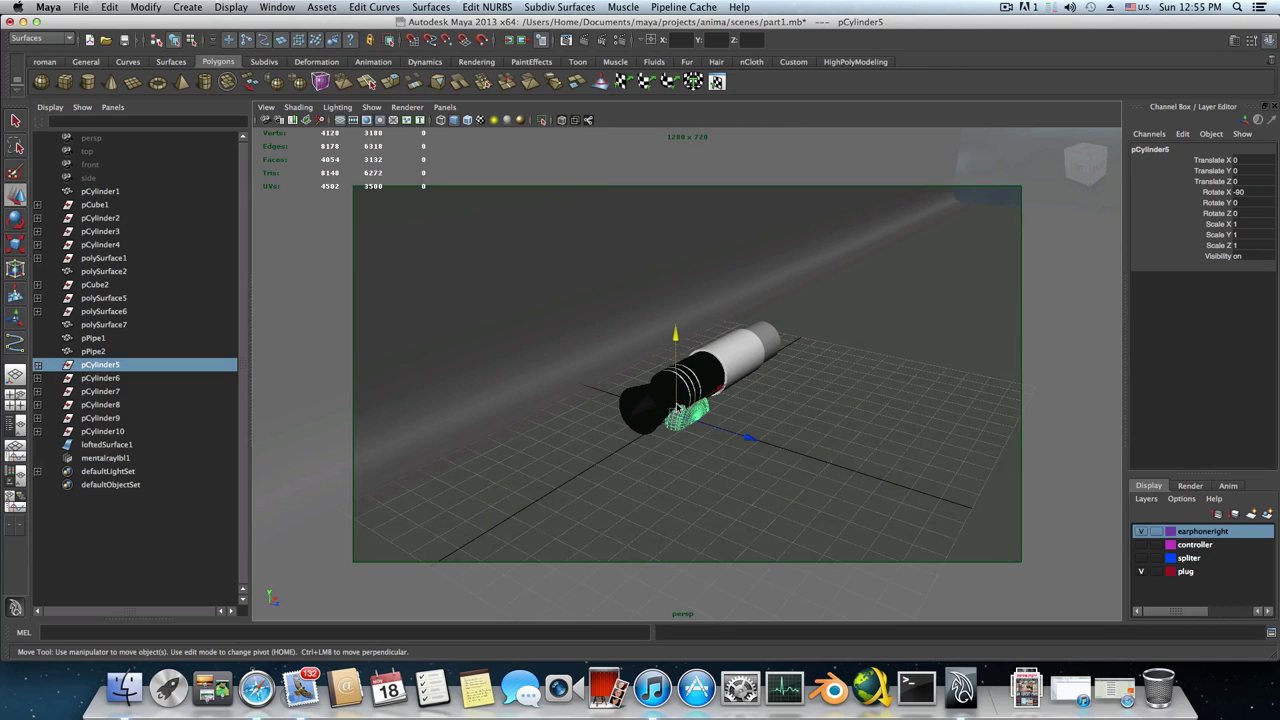
{"action": "left_click", "coordinate": [85, 61]}
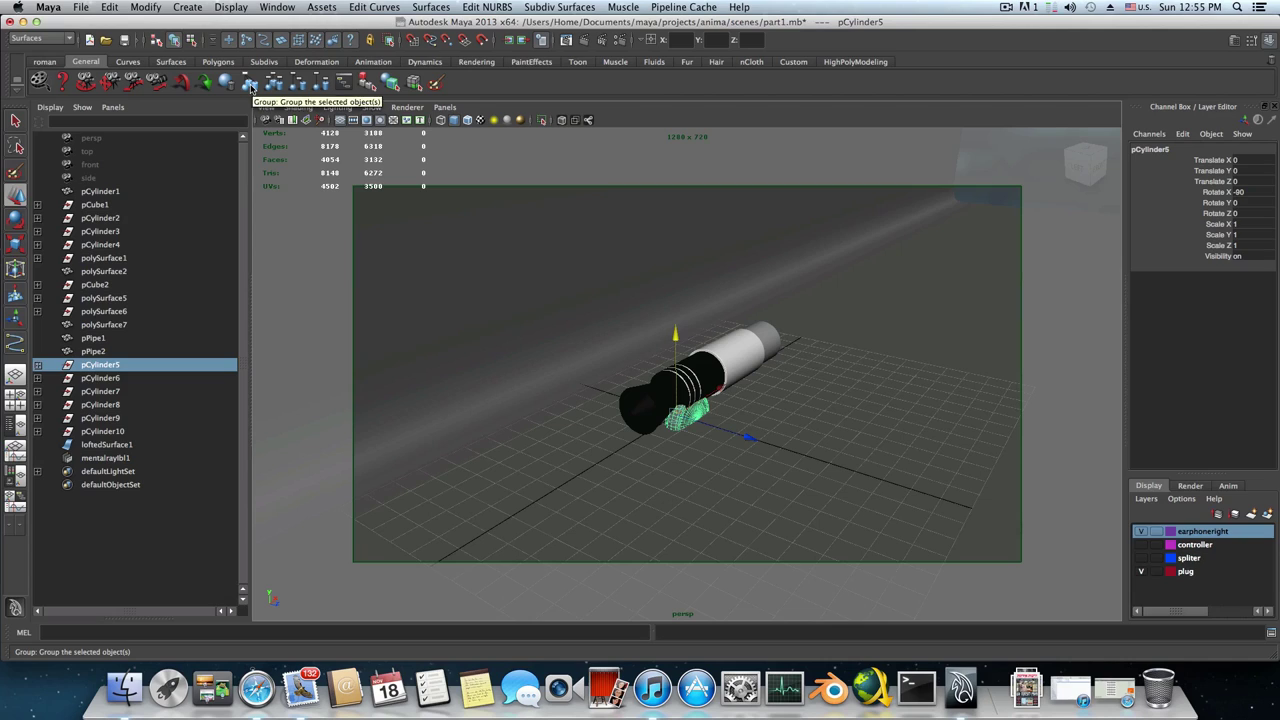
{"action": "double_click", "coordinate": [97, 366]}
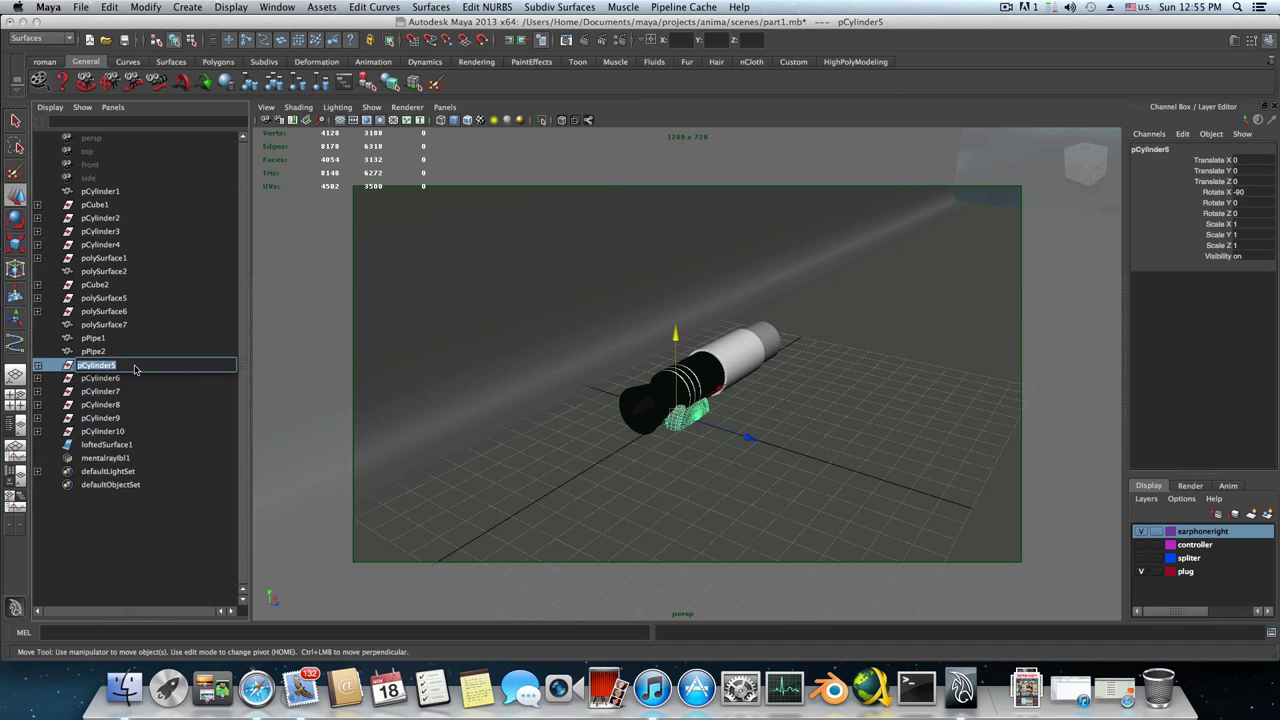
{"action": "key", "text": "Return"}
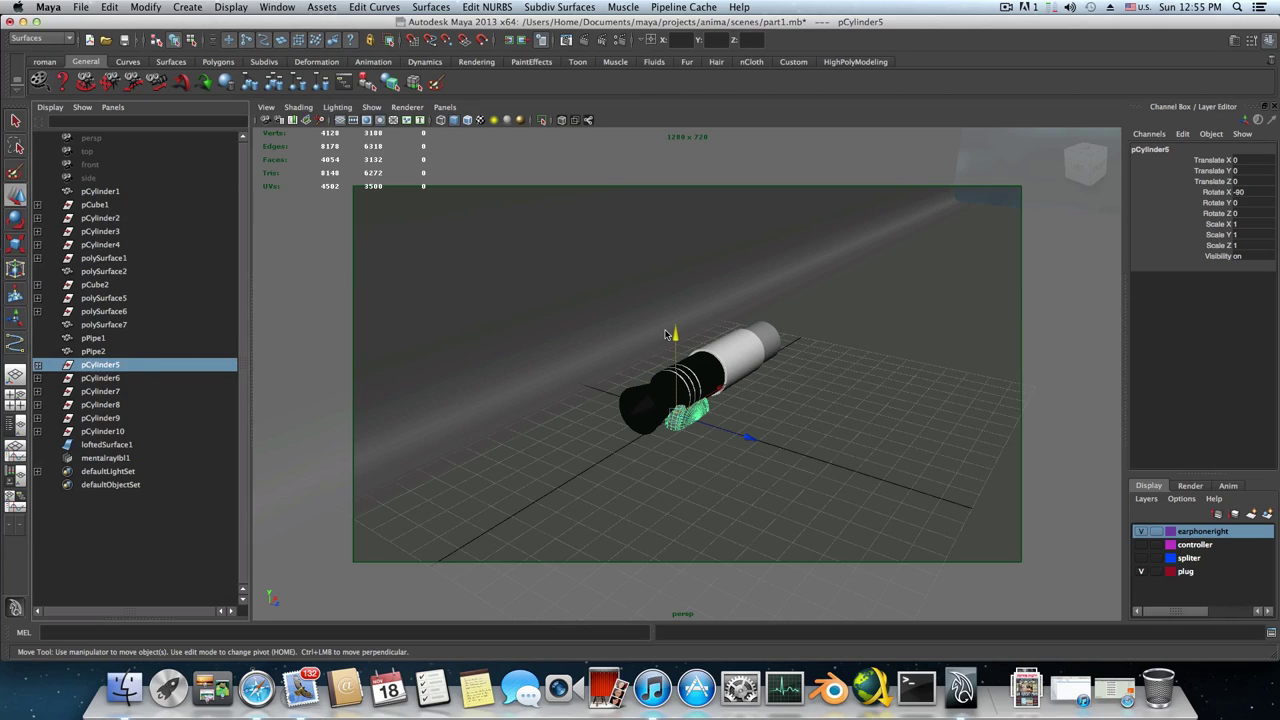
Move pCylinder5 by 2.329 in Y and 4.787 in Z to inspect the earphone, and undo both moves
{"action": "left_click_drag", "start_coordinate": [675, 333], "coordinate": [679, 274]}
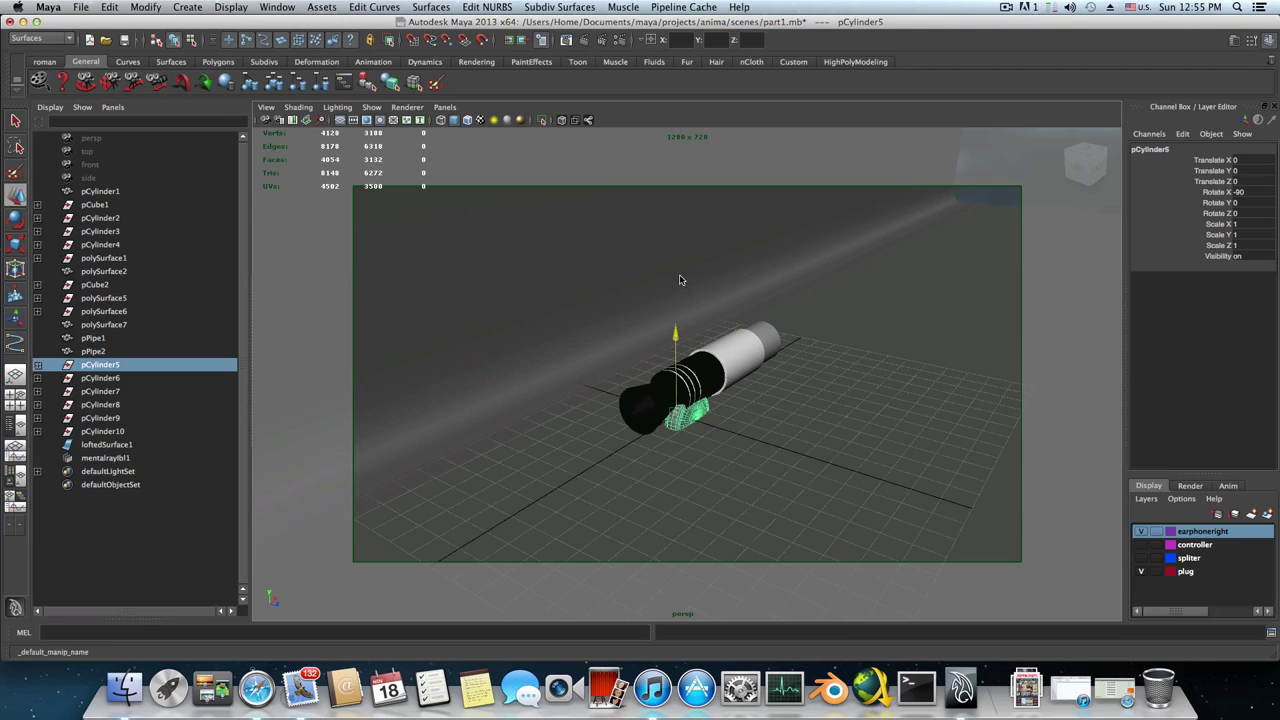
{"action": "left_click_drag", "start_coordinate": [745, 386], "coordinate": [855, 430]}
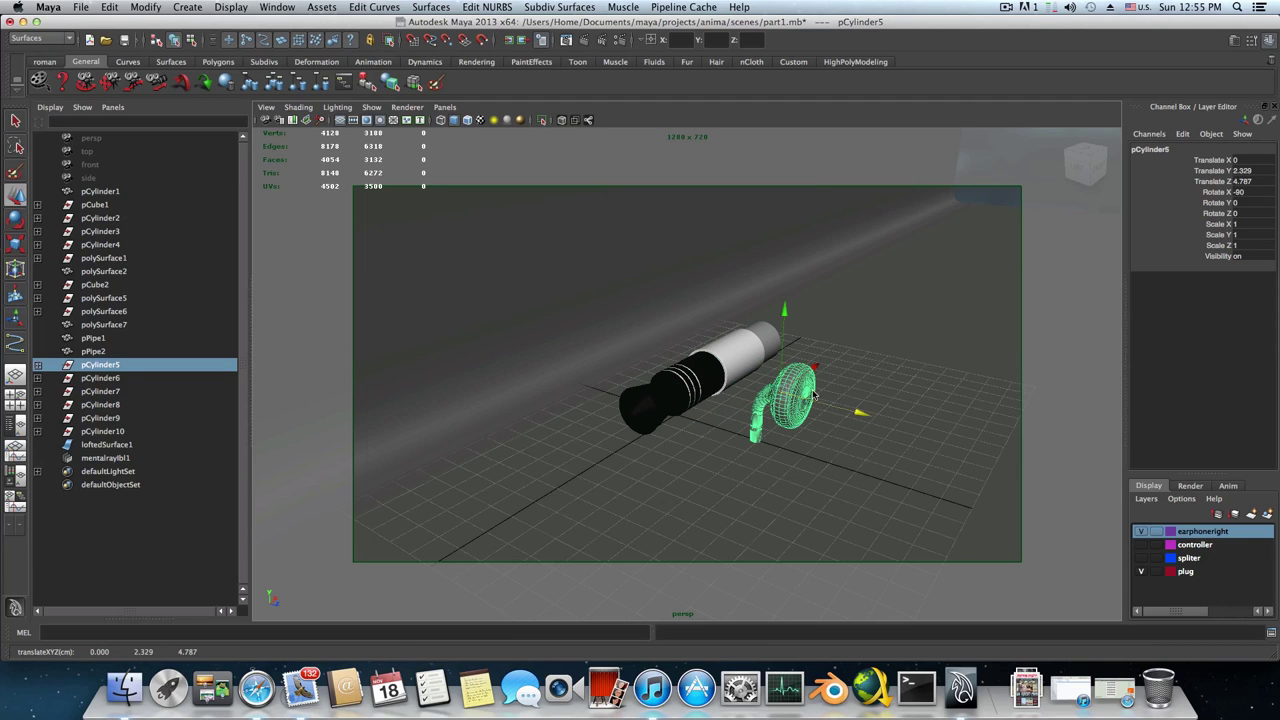
{"action": "left_click_drag", "start_coordinate": [810, 334], "coordinate": [560, 313], "text": "alt"}
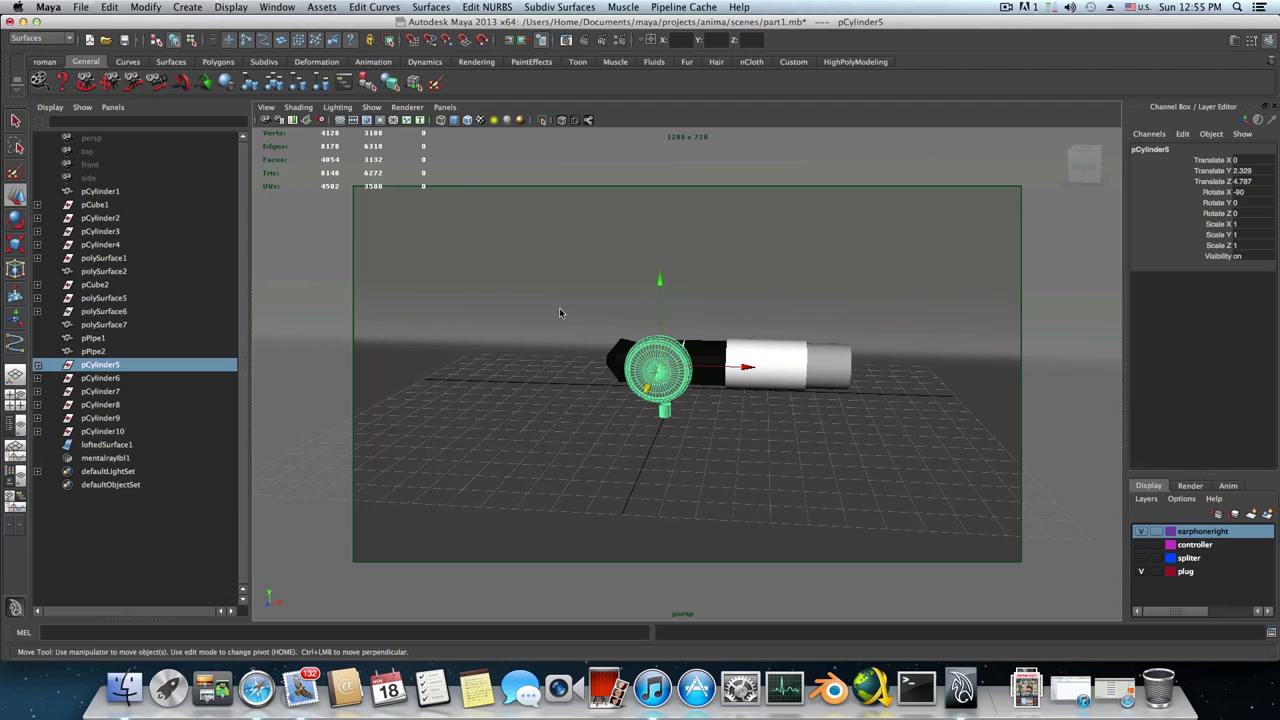
{"action": "right_click_drag", "start_coordinate": [560, 313], "coordinate": [797, 334], "text": "alt"}
{"action": "left_click_drag", "start_coordinate": [797, 334], "coordinate": [711, 346], "text": "alt"}
{"action": "middle_click_drag", "start_coordinate": [525, 340], "coordinate": [645, 335], "text": "alt"}
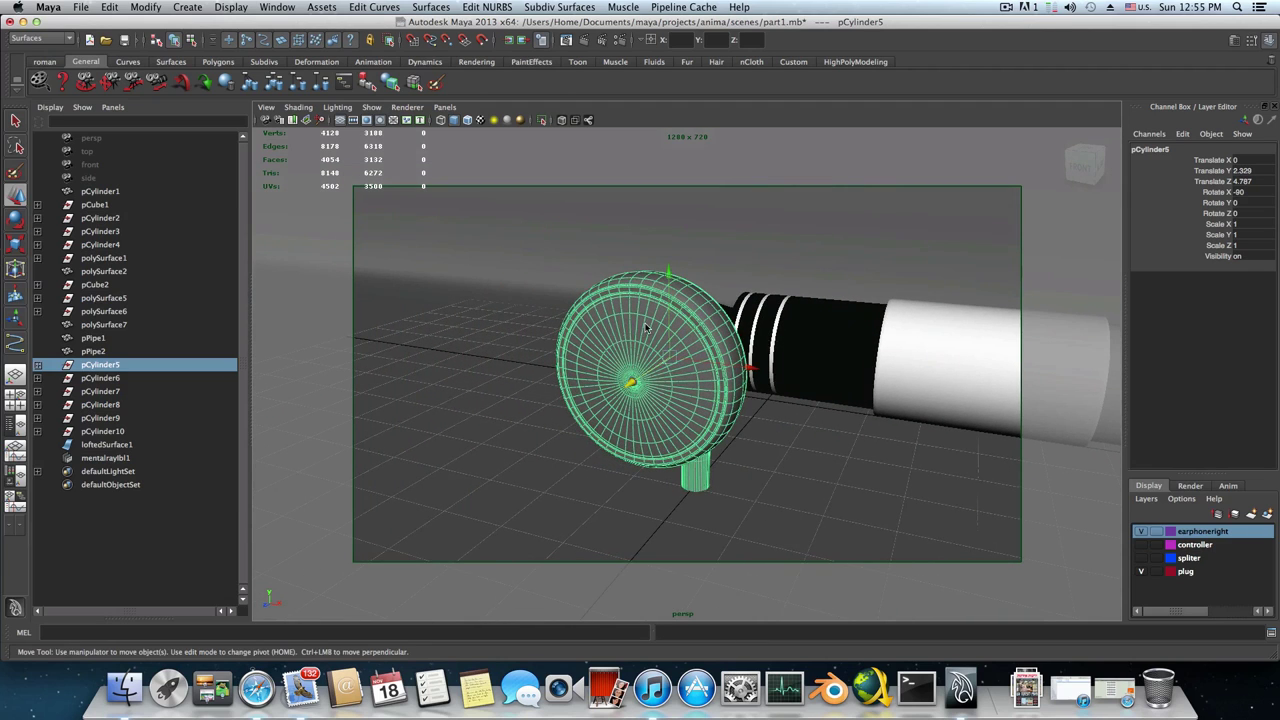
{"action": "key", "text": "z"}
{"action": "key", "text": "z"}
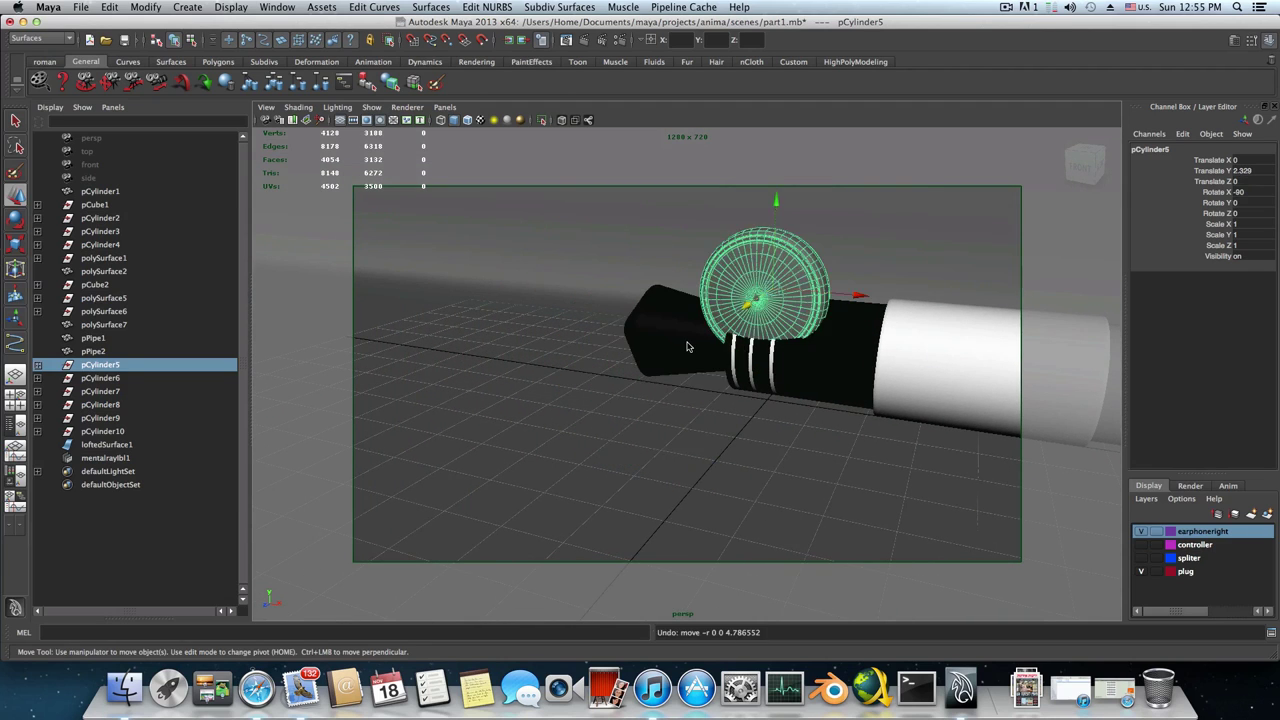
{"action": "left_click_drag", "start_coordinate": [549, 363], "coordinate": [455, 362], "text": "alt"}
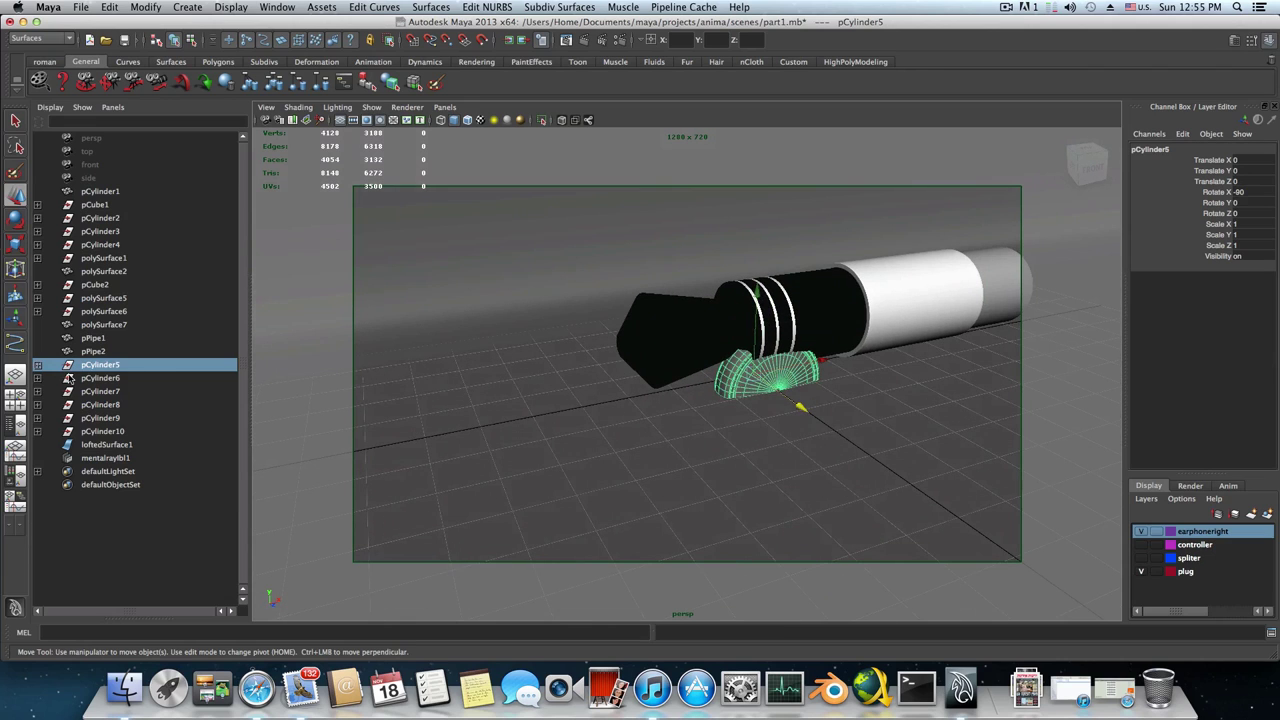
Select all objects on the earphoneright layer and move them forward from the plug, to a Translate Y of -2.564
{"action": "right_click", "coordinate": [1200, 531]}
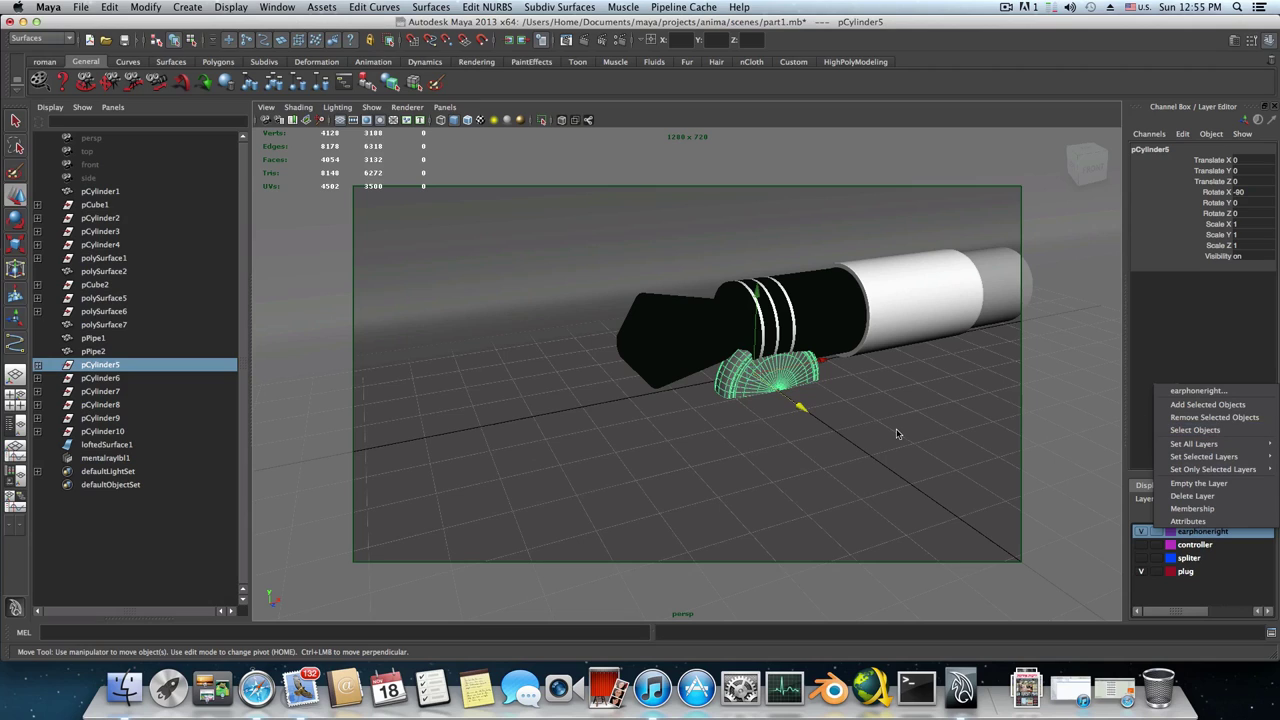
{"action": "left_click", "coordinate": [1194, 430]}
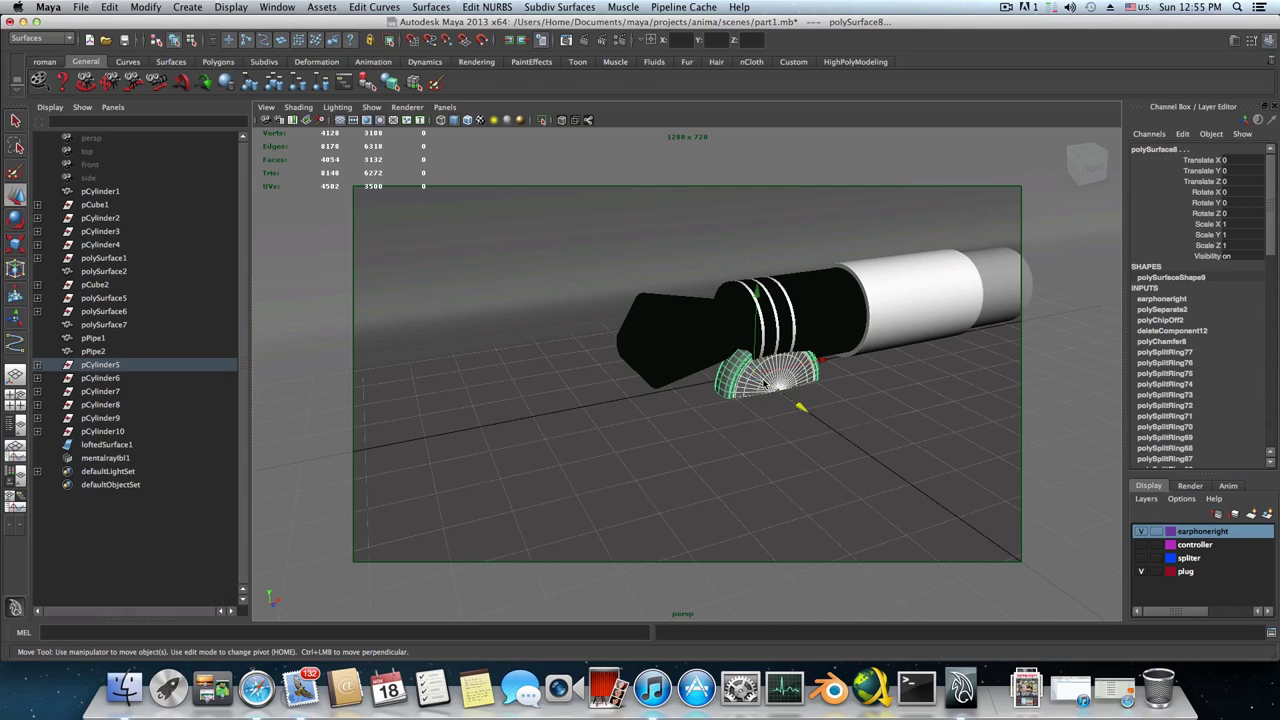
{"action": "left_click_drag", "start_coordinate": [800, 407], "coordinate": [877, 461]}
Try rotating the selected earphone parts around their Z axis, and undo the rotations
{"action": "left_click", "coordinate": [15, 219]}
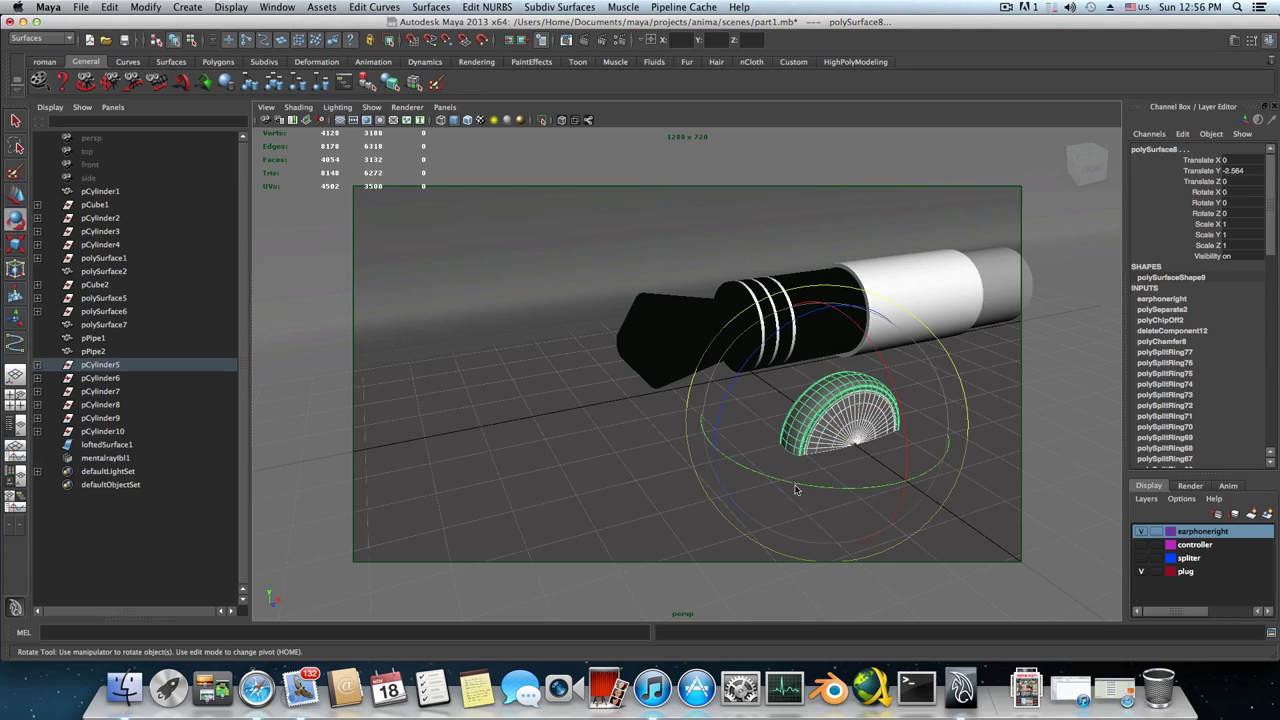
{"action": "left_click_drag", "start_coordinate": [800, 487], "coordinate": [630, 420]}
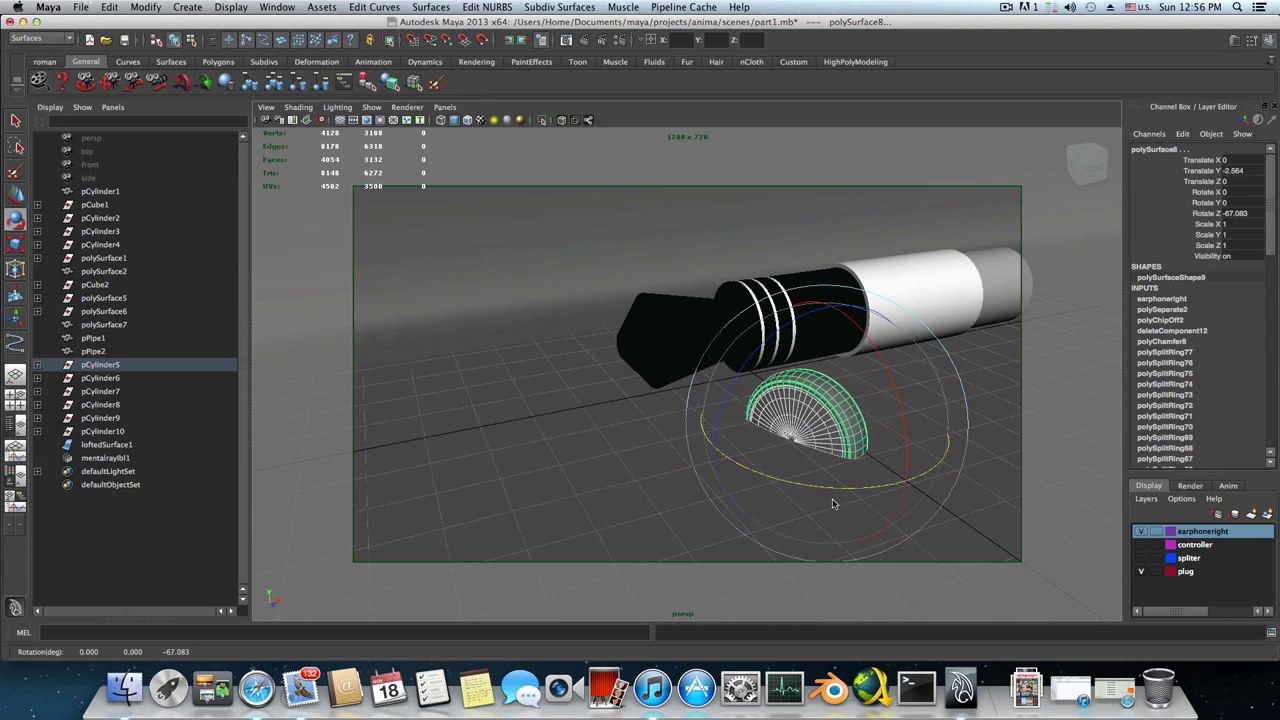
{"action": "left_click_drag", "start_coordinate": [802, 487], "coordinate": [652, 439]}
{"action": "left_click_drag", "start_coordinate": [879, 489], "coordinate": [925, 490]}
{"action": "left_click_drag", "start_coordinate": [765, 477], "coordinate": [930, 480]}
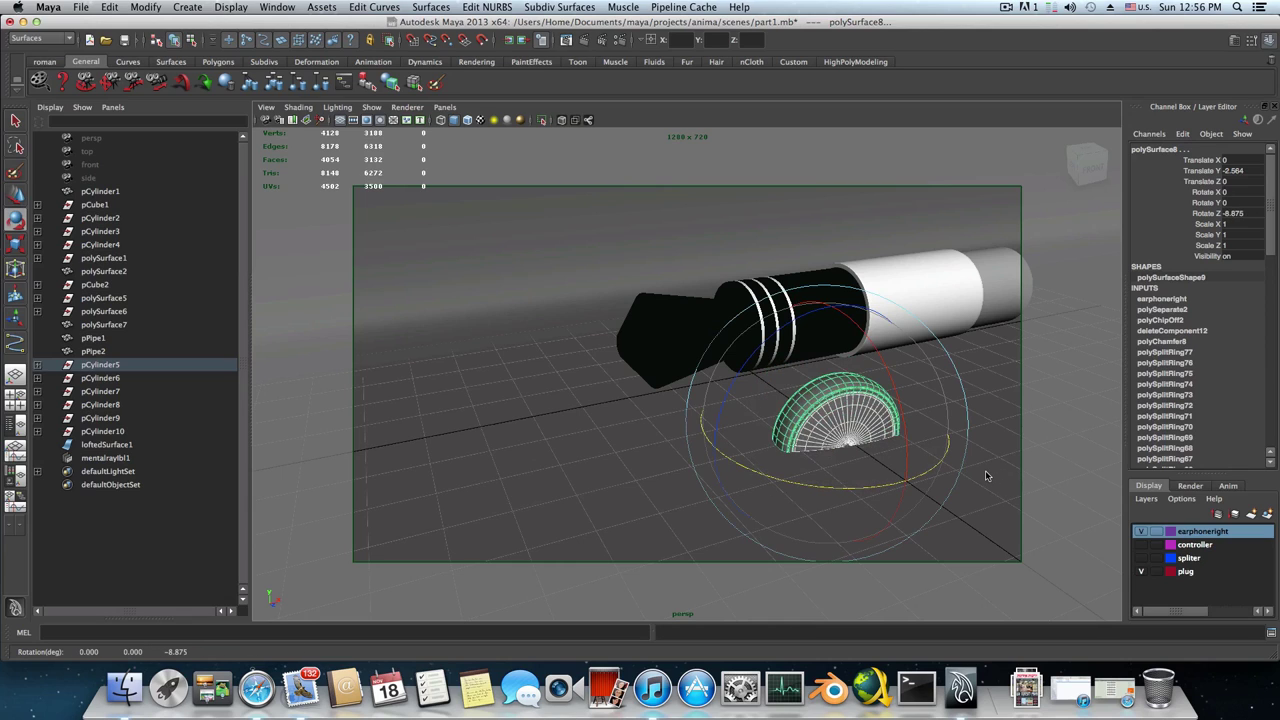
{"action": "key", "text": "ctrl+z"}
{"action": "key", "text": "ctrl+z"}
{"action": "key", "text": "ctrl+z"}
{"action": "key", "text": "ctrl+z"}
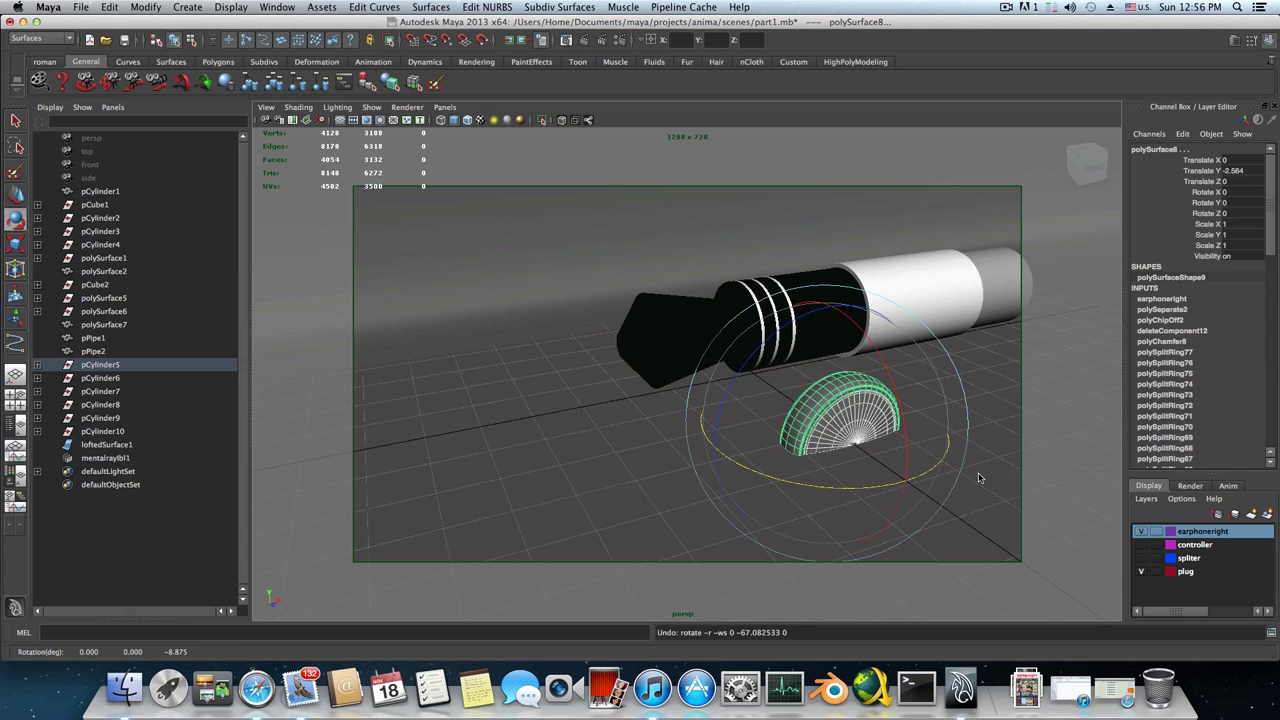
Try rotating the selected earphone parts to a Rotate X of -98.444, and undo the rotation
{"action": "left_click_drag", "start_coordinate": [888, 386], "coordinate": [746, 383]}
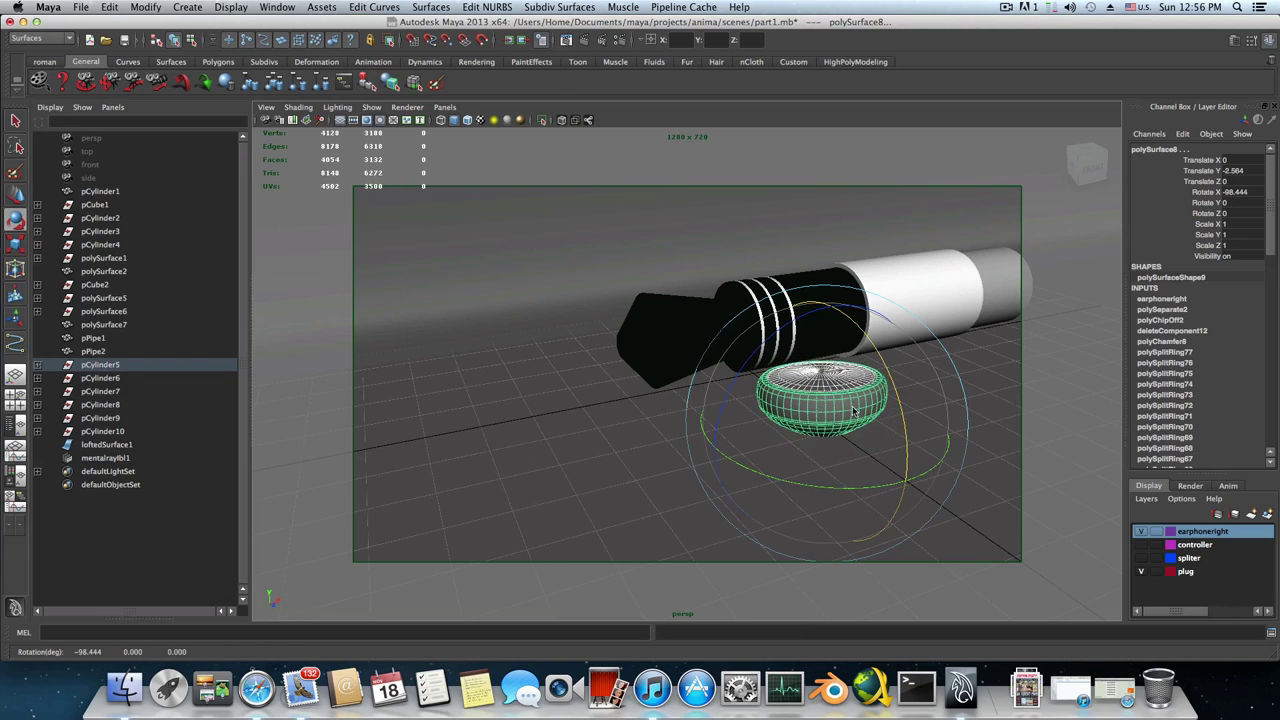
{"action": "left_click_drag", "start_coordinate": [853, 410], "coordinate": [730, 440], "text": "alt"}
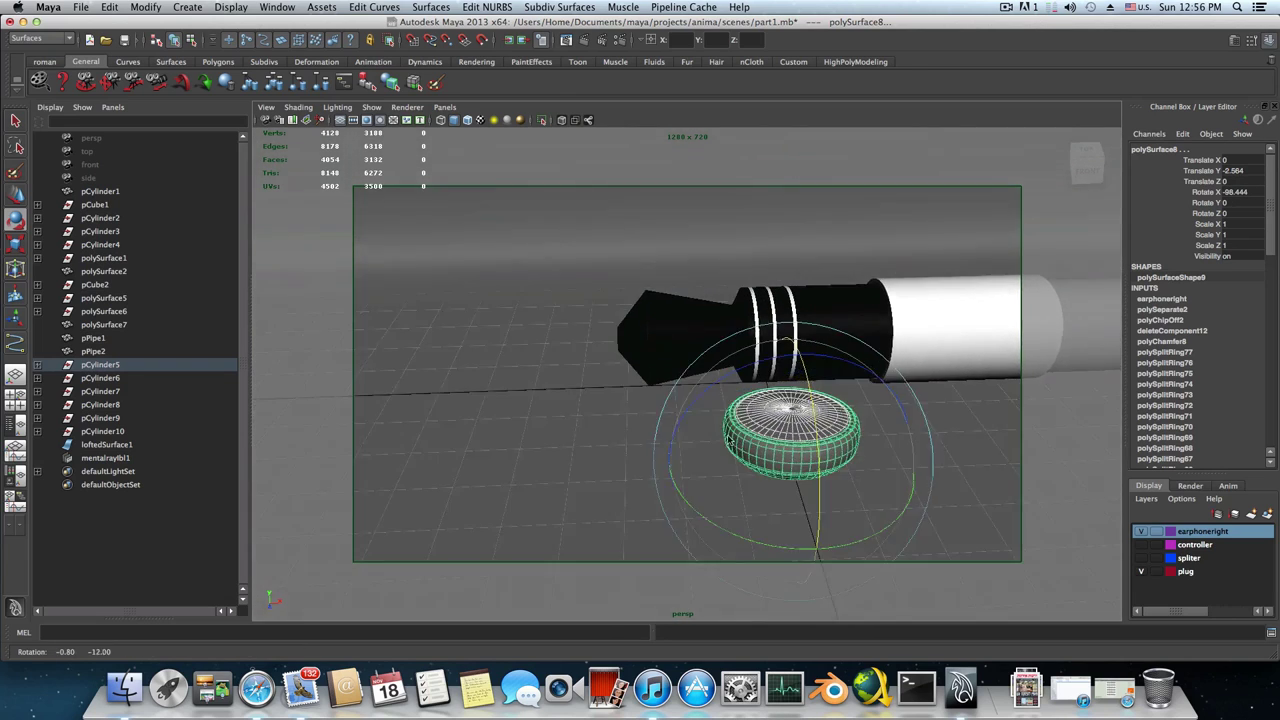
{"action": "scroll", "coordinate": [730, 440], "scroll_direction": "up", "scroll_amount": 5}
{"action": "key", "text": "super+z"}
{"action": "scroll", "coordinate": [868, 485], "scroll_direction": "down", "scroll_amount": 3}
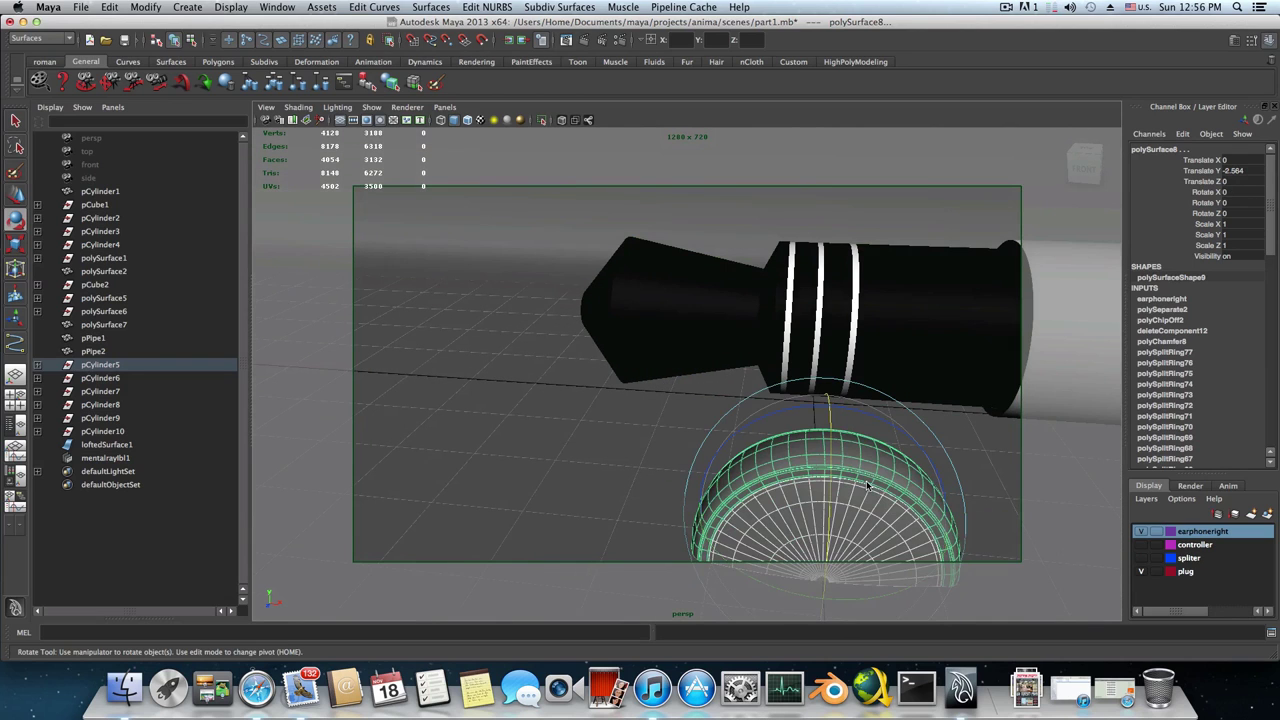
Undo the layer-wide move and selection, and move the pCylinder5 group to Translate Y 3.288 and Translate Z 4.323
{"action": "key", "text": "z"}
{"action": "key", "text": "z"}
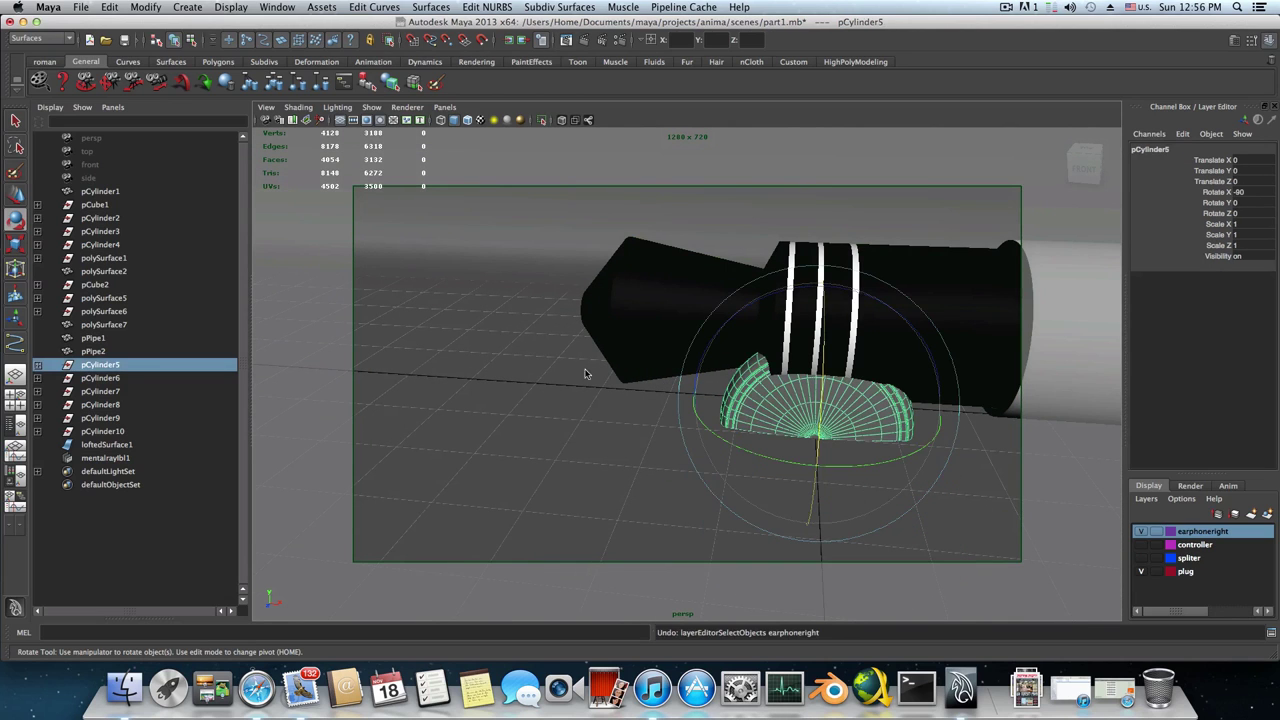
{"action": "left_click_drag", "start_coordinate": [545, 408], "coordinate": [680, 408], "text": "alt"}
{"action": "right_click_drag", "start_coordinate": [991, 418], "coordinate": [816, 419], "text": "alt"}
{"action": "left_click_drag", "start_coordinate": [816, 419], "coordinate": [792, 404], "text": "alt"}
{"action": "key", "text": "w"}
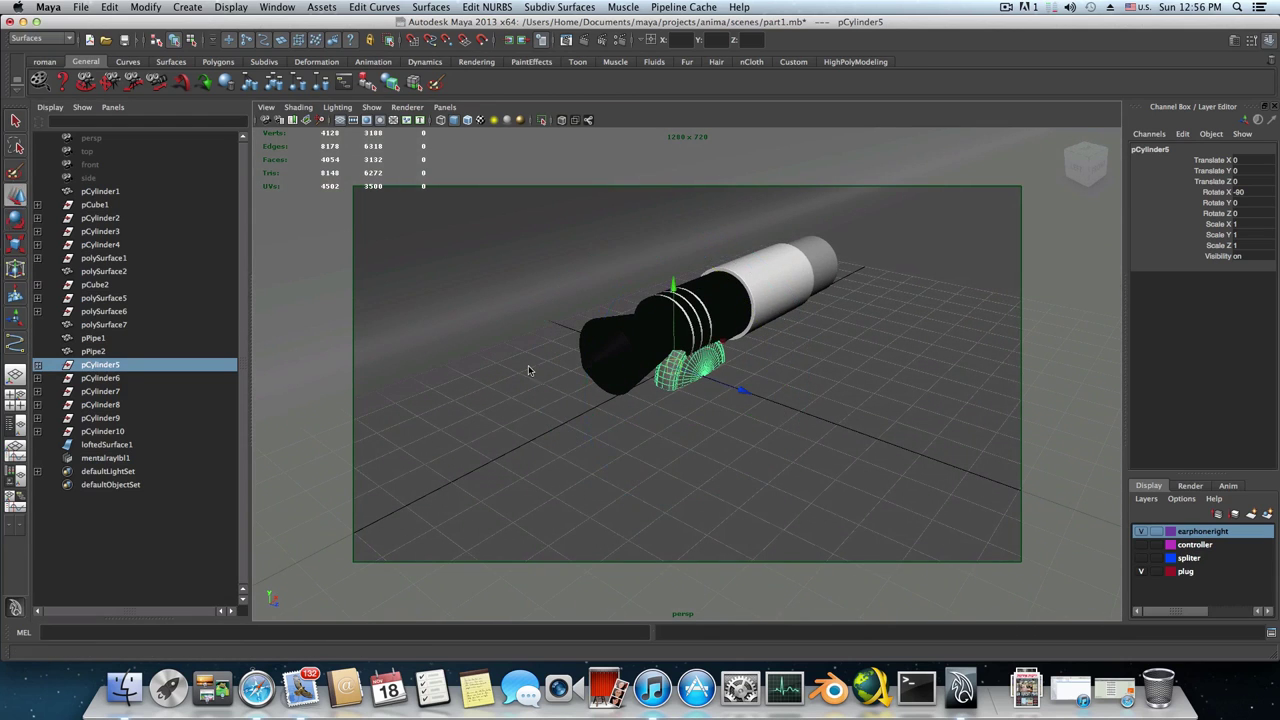
{"action": "left_click_drag", "start_coordinate": [748, 392], "coordinate": [914, 444]}
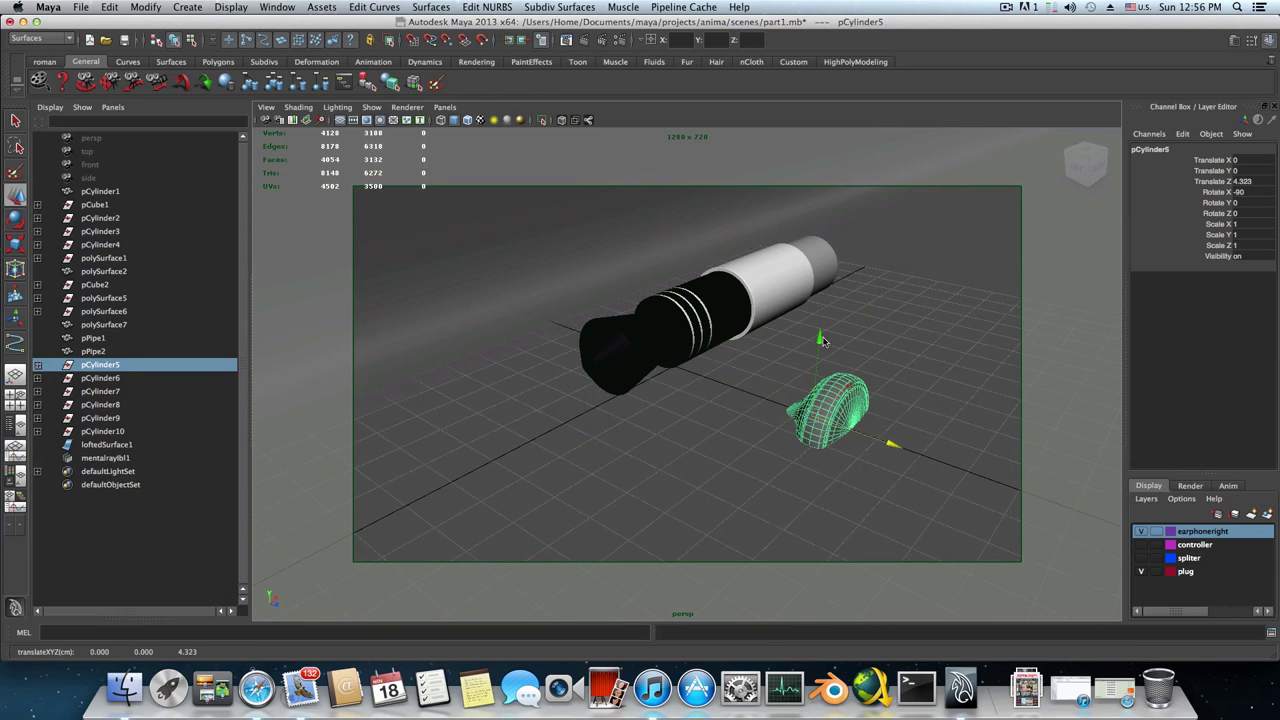
{"action": "left_click_drag", "start_coordinate": [822, 338], "coordinate": [651, 386]}
Select only the earphone's flat round speaker face, polySurface9
{"action": "middle_click_drag", "start_coordinate": [651, 386], "coordinate": [739, 411], "text": "alt"}
{"action": "right_click_drag", "start_coordinate": [739, 411], "coordinate": [897, 449], "text": "alt"}
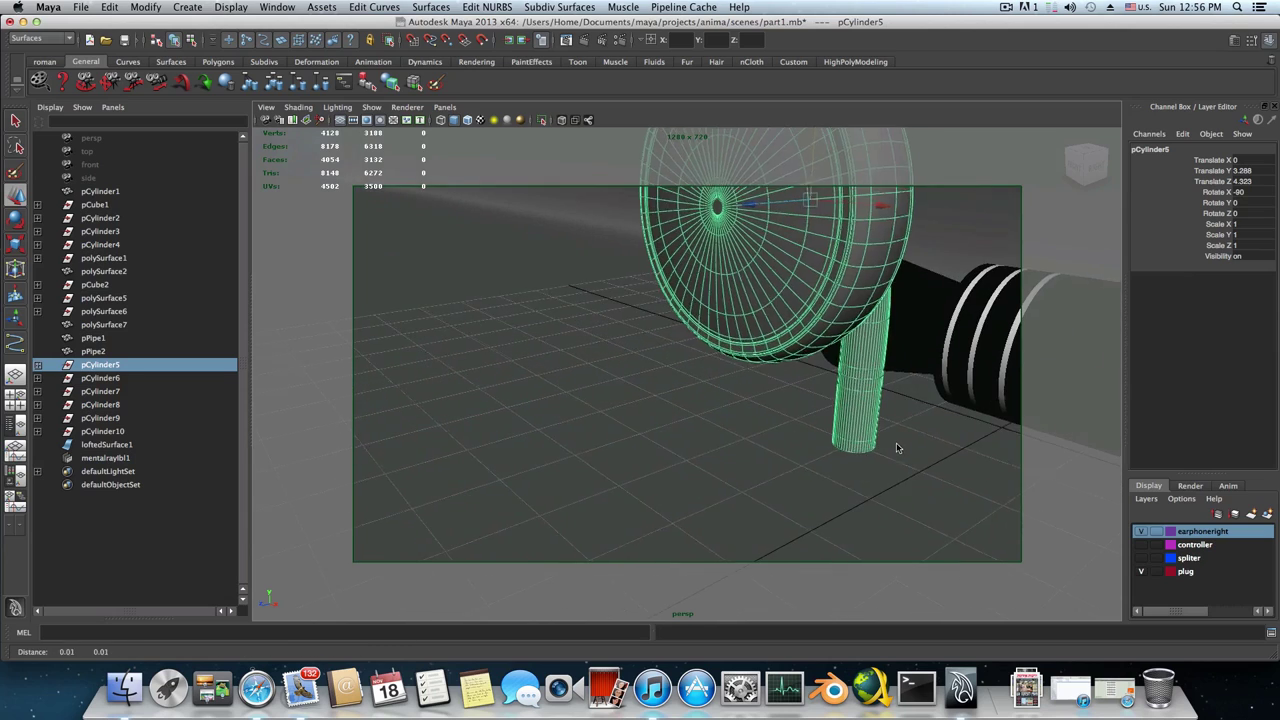
{"action": "middle_click_drag", "start_coordinate": [897, 449], "coordinate": [880, 500], "text": "alt"}
{"action": "scroll", "coordinate": [820, 365], "scroll_direction": "down", "scroll_amount": 3}
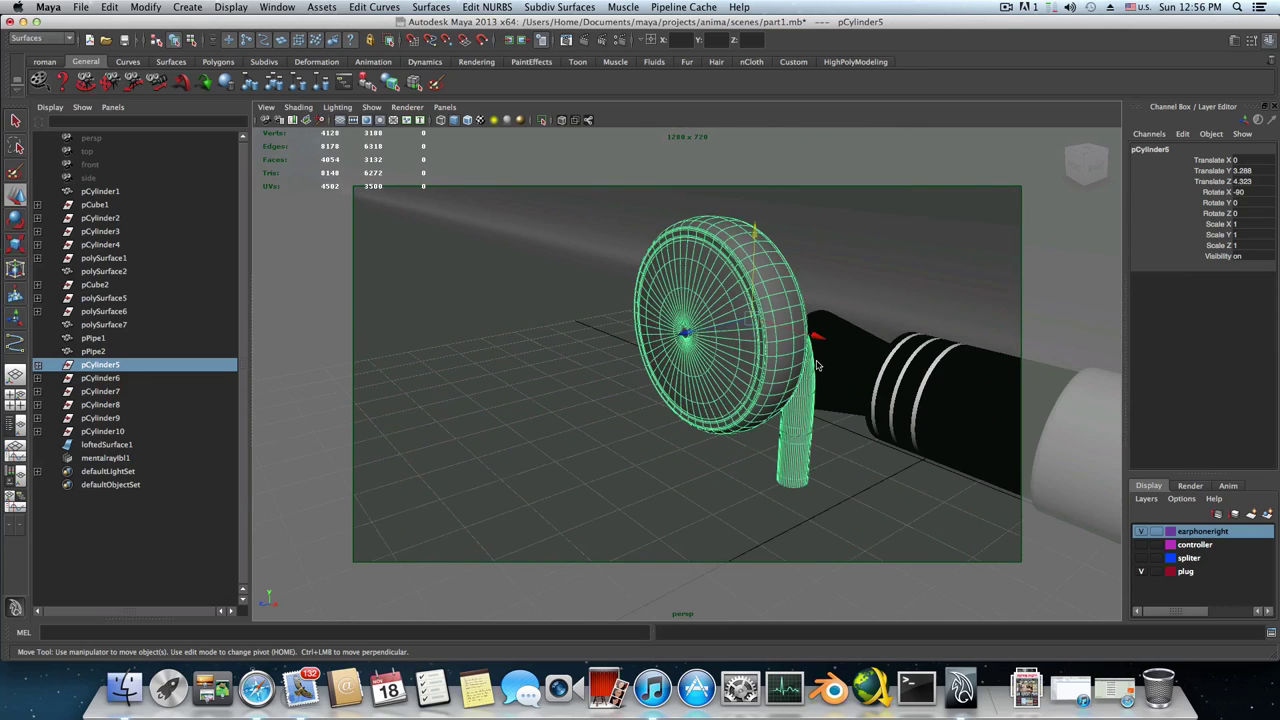
{"action": "left_click_drag", "start_coordinate": [764, 371], "coordinate": [736, 321], "text": "alt"}
{"action": "left_click", "coordinate": [668, 291]}
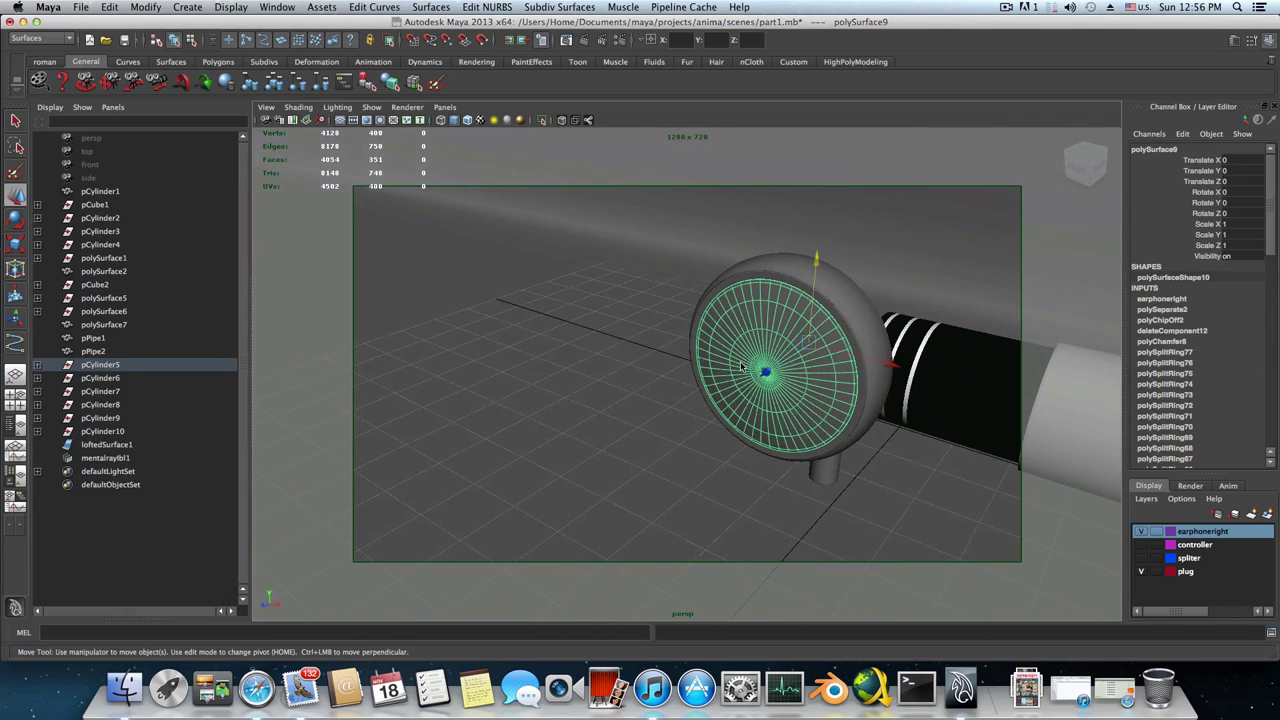
{"action": "left_click_drag", "start_coordinate": [738, 368], "coordinate": [735, 312], "text": "alt"}
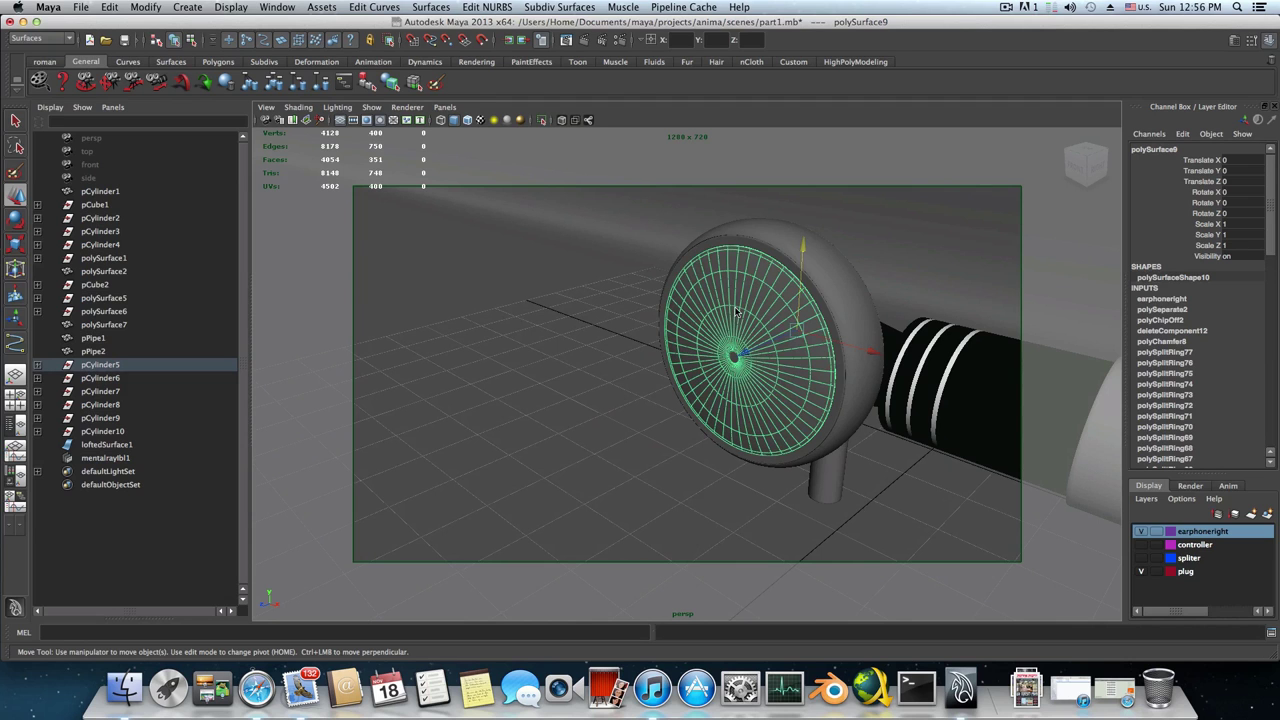
Switch to Safari and load the Google home page in place of the HDRI map page
{"action": "left_click", "coordinate": [1137, 672]}
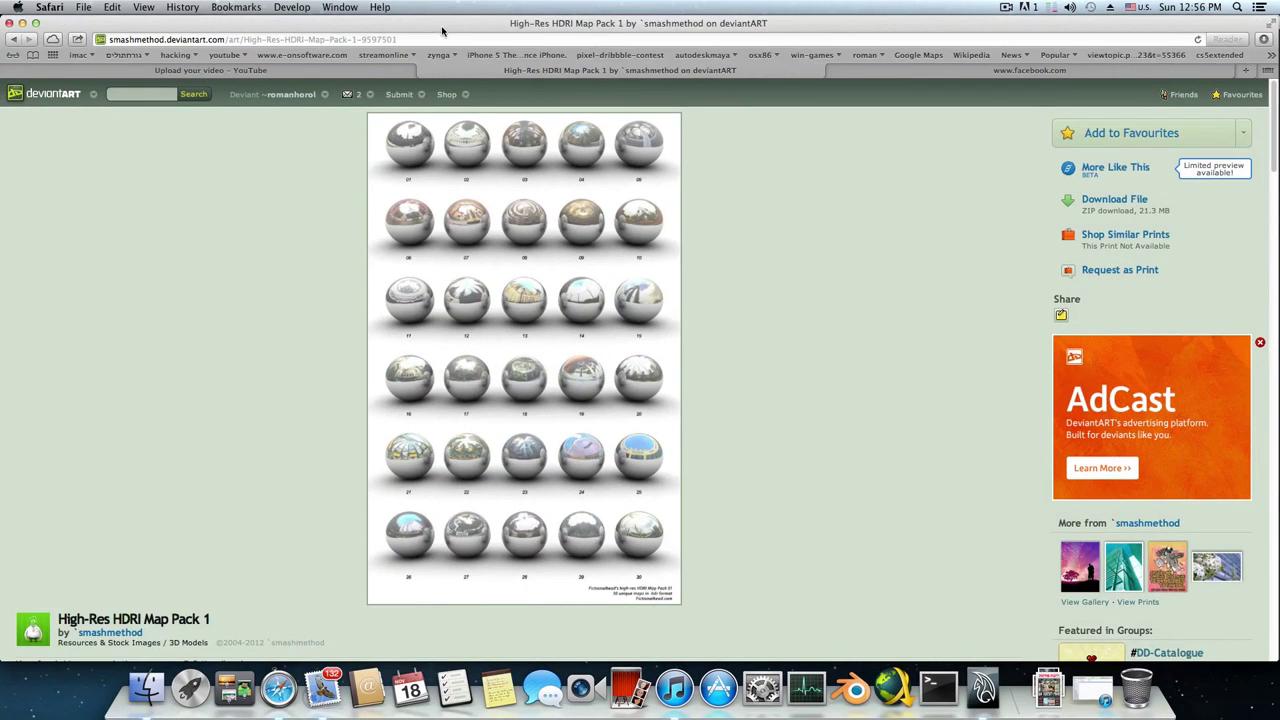
{"action": "left_click", "coordinate": [438, 41]}
{"action": "type", "text": "go"}
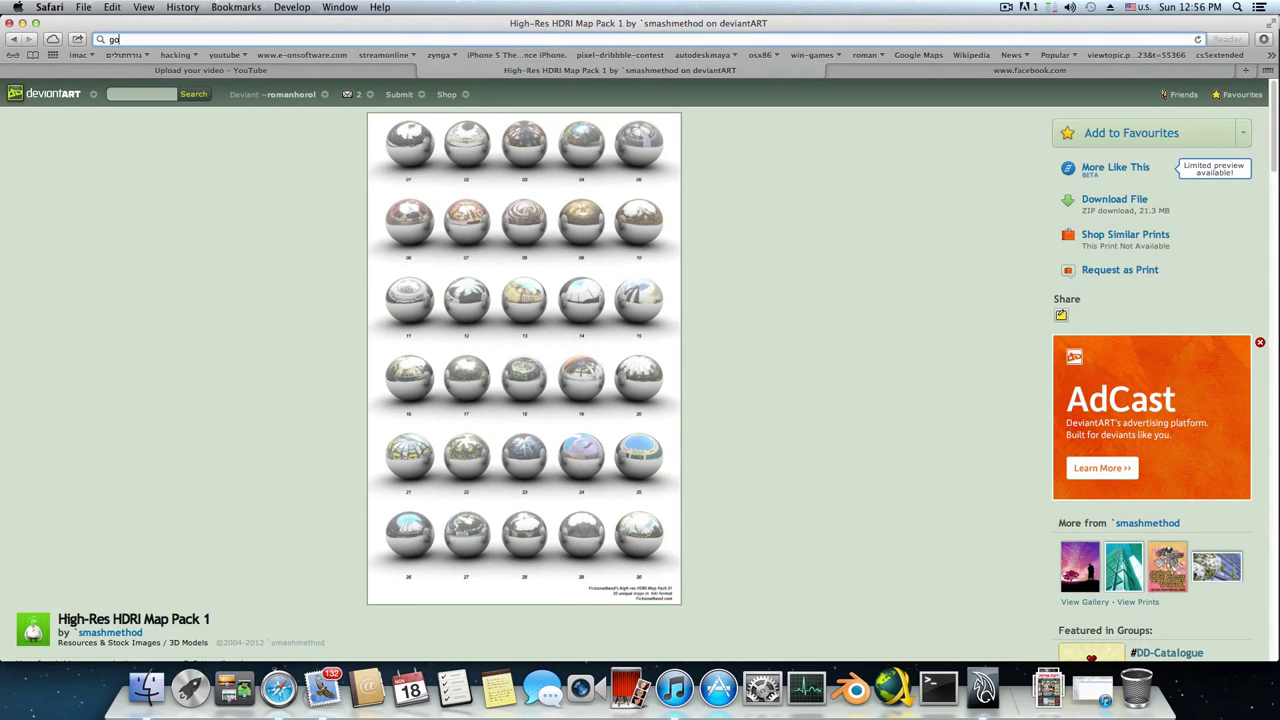
{"action": "key", "text": "Return"}
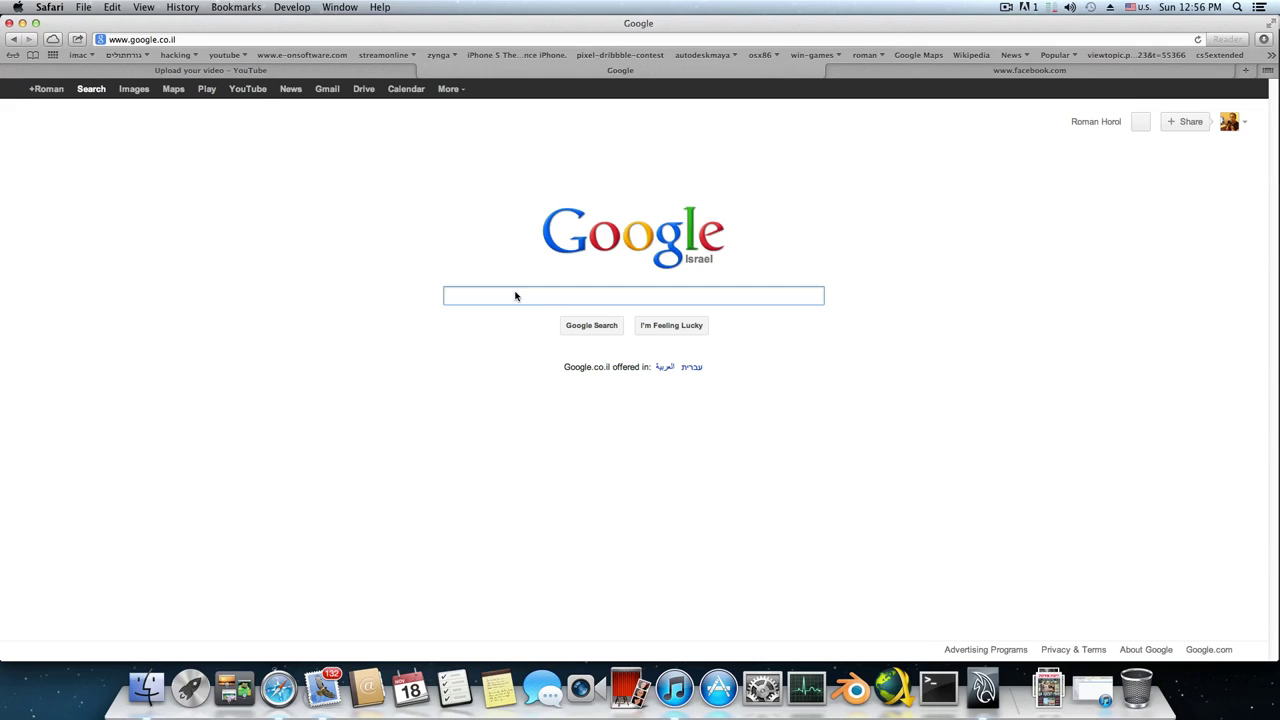
Search Google for "iphome speaker texture" and show the image results
{"action": "type", "text": "i"}
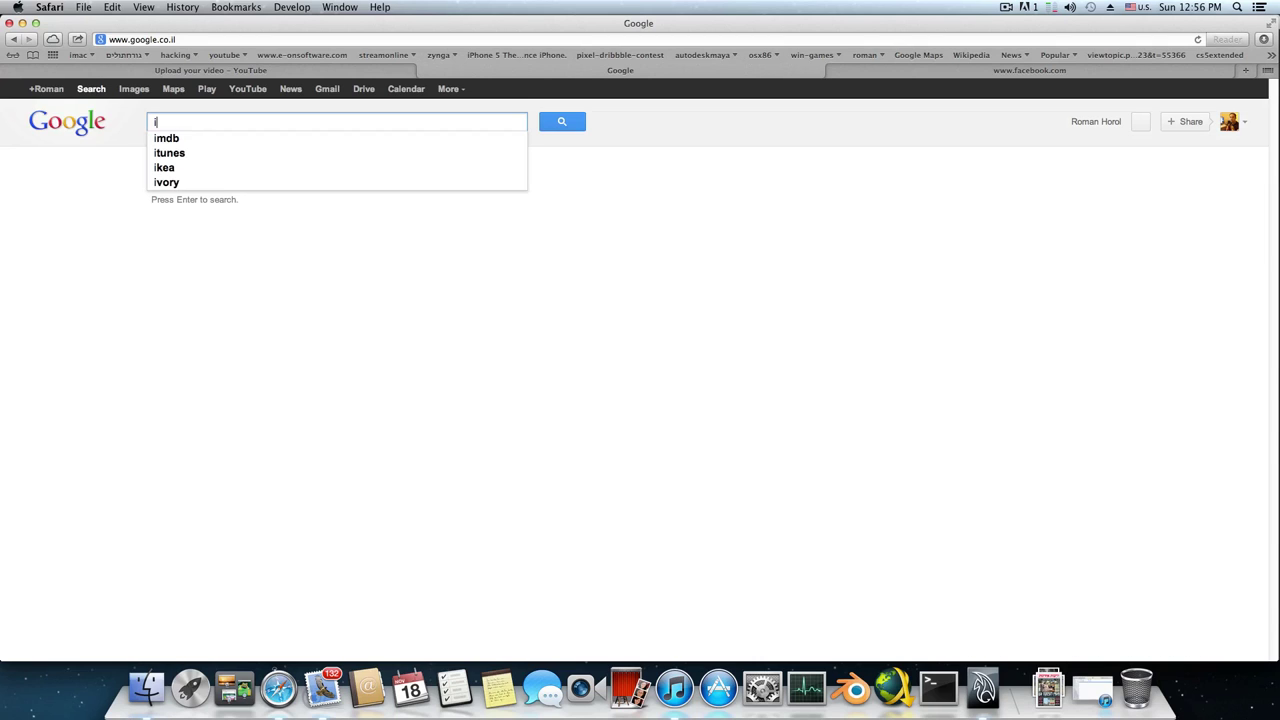
{"action": "type", "text": "phome s"}
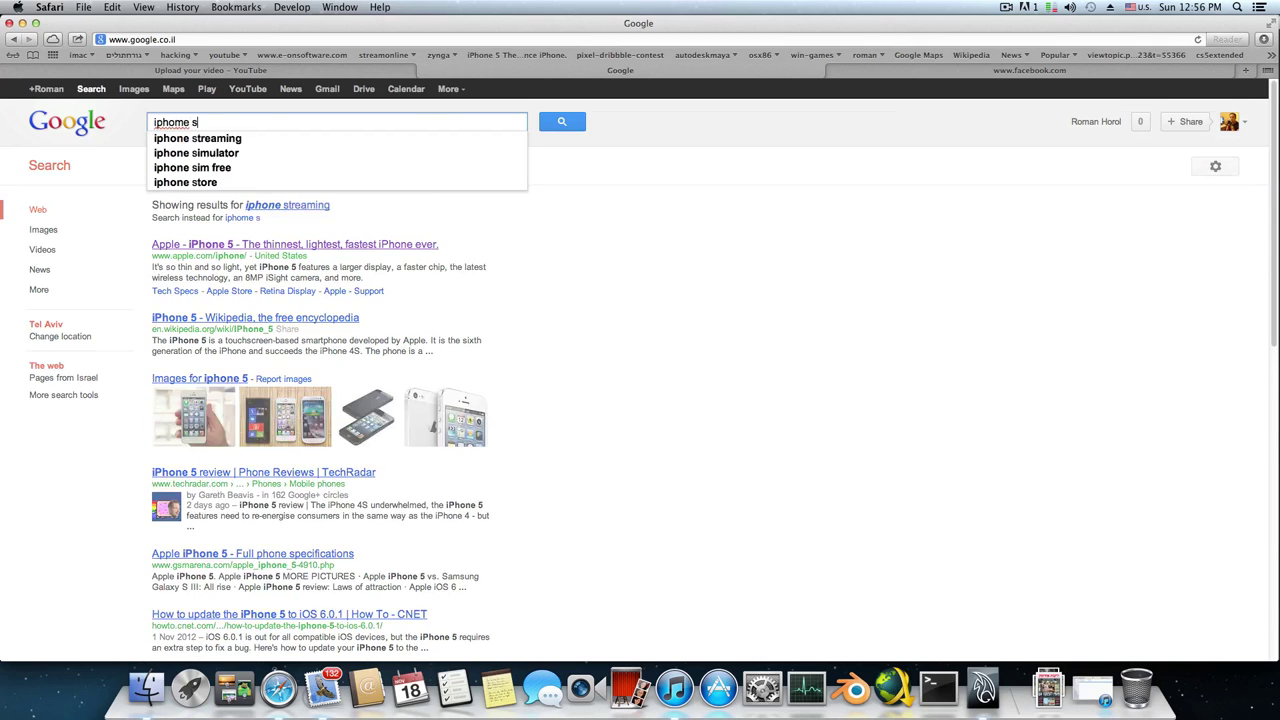
{"action": "type", "text": "peaker"}
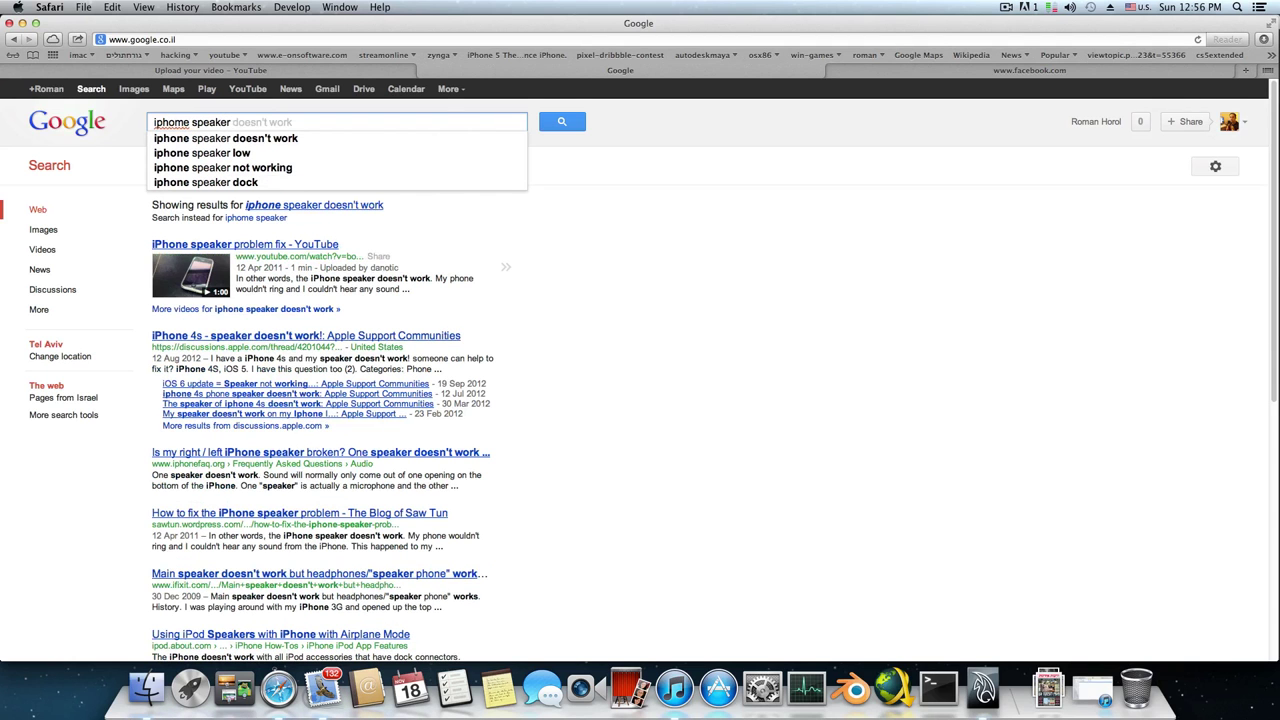
{"action": "type", "text": "texture"}
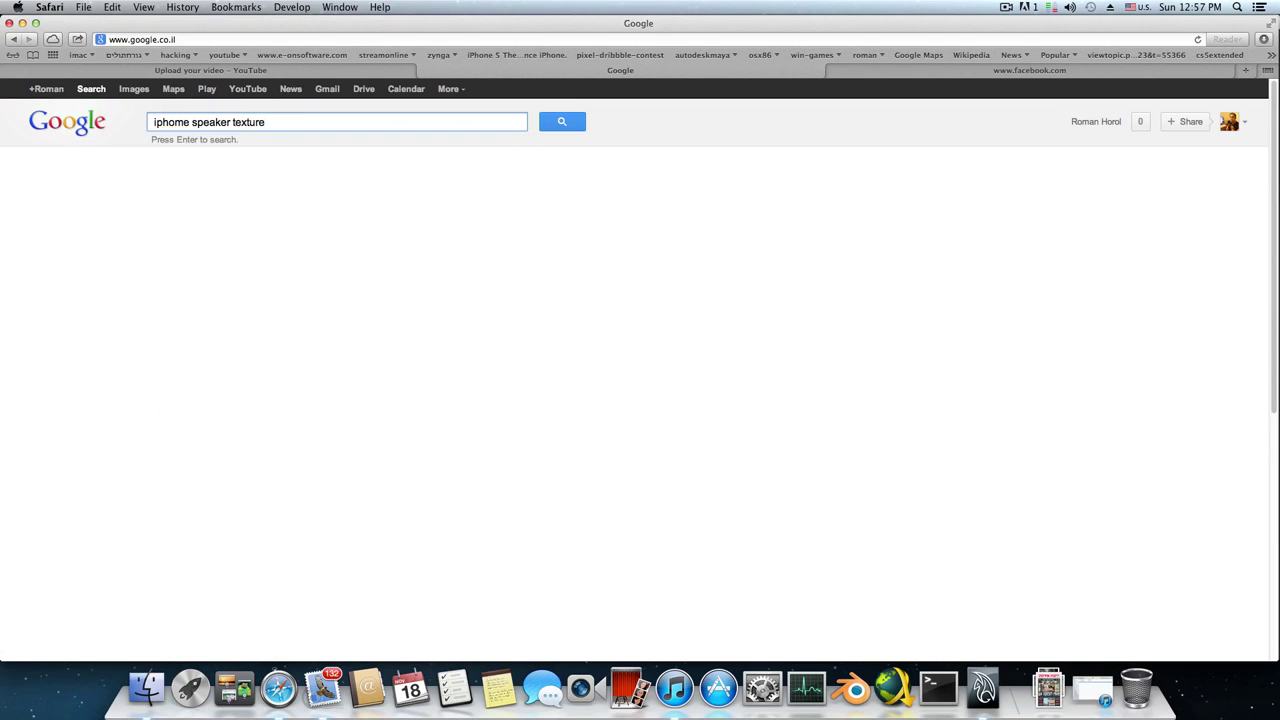
{"action": "key", "text": "Return"}
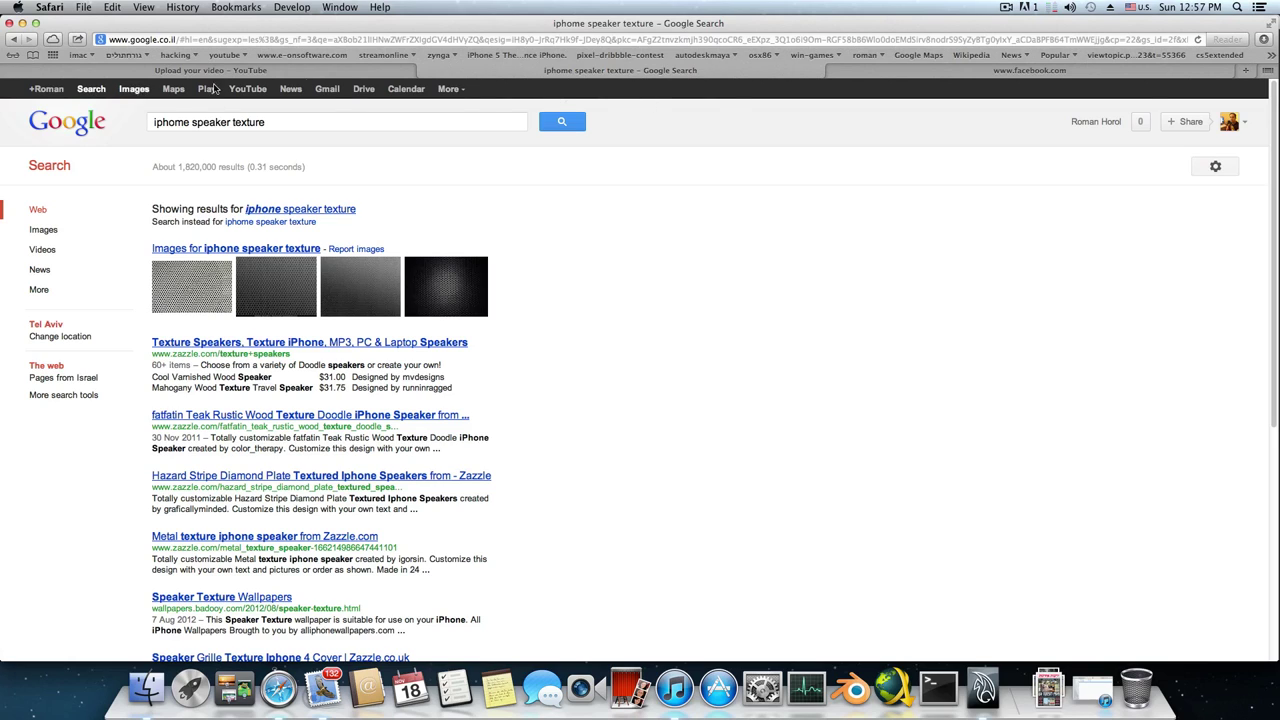
{"action": "left_click", "coordinate": [133, 89]}
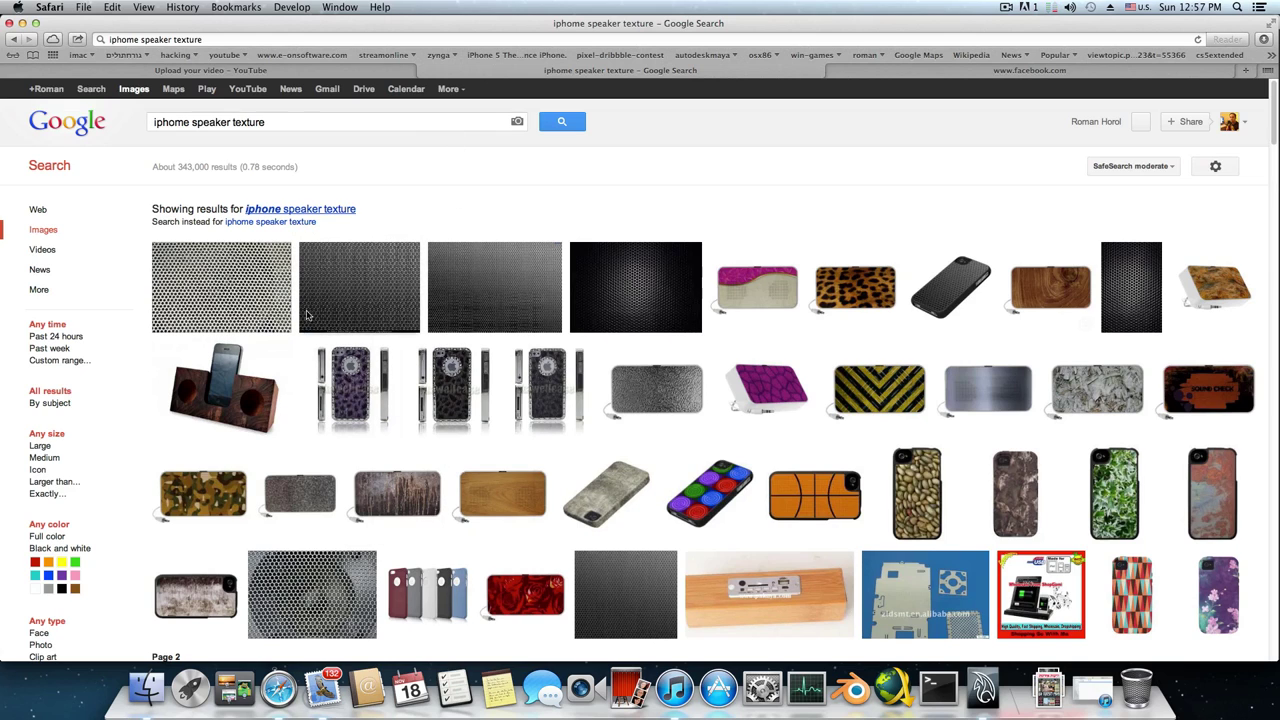
Open the source page of the 1945 × 1297 speaker-grille-texture.jpg image result
{"action": "mouse_move", "coordinate": [485, 318]}
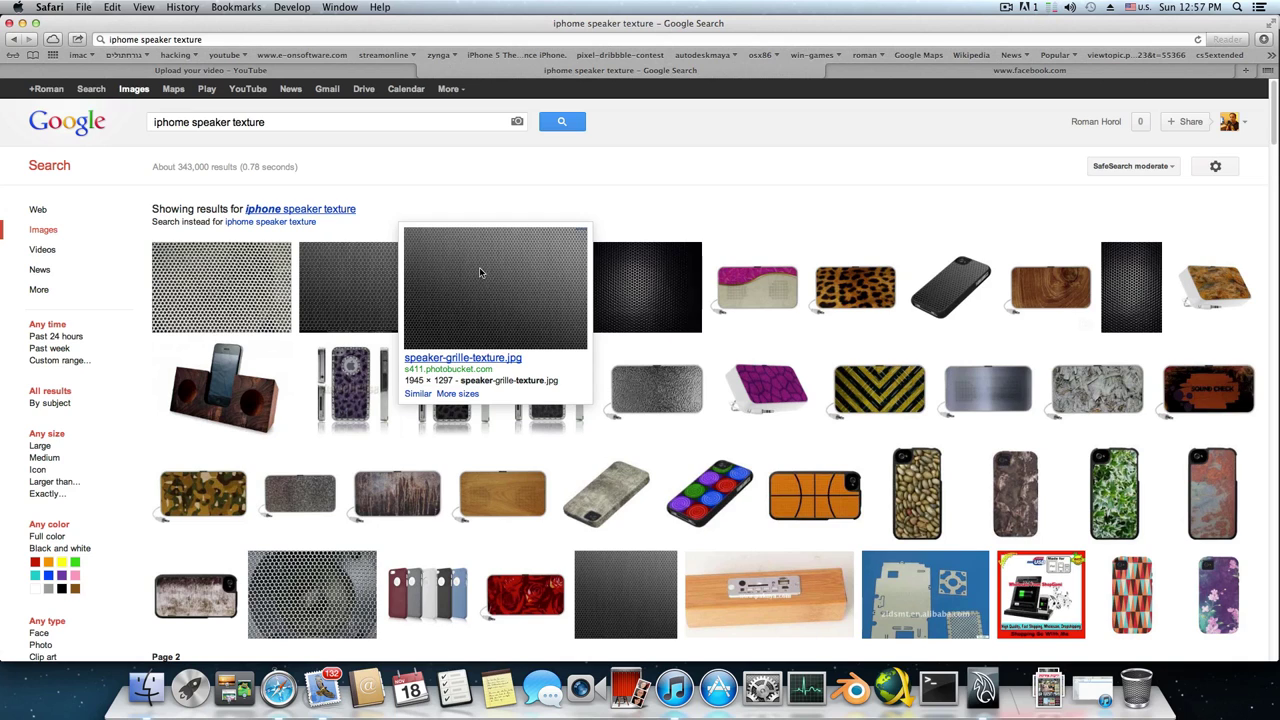
{"action": "left_click", "coordinate": [480, 272]}
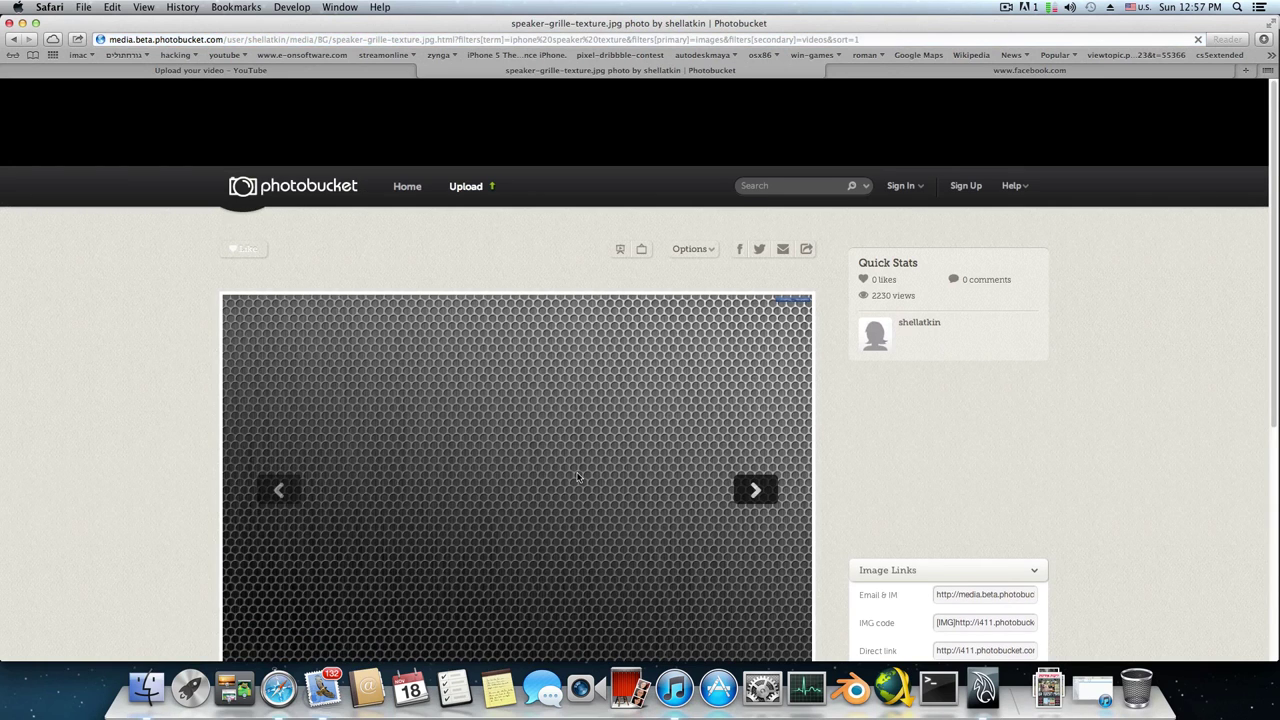
{"action": "scroll", "coordinate": [555, 311], "scroll_direction": "down", "scroll_amount": 2}
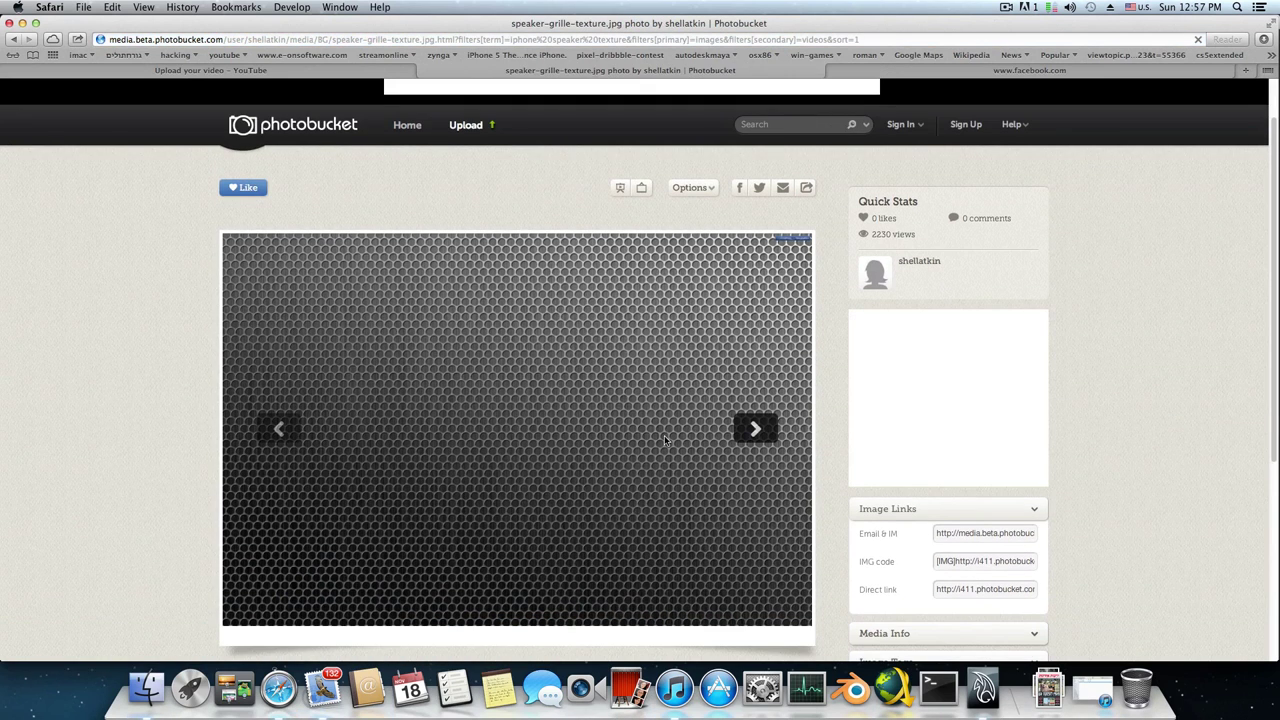
{"action": "scroll", "coordinate": [664, 435], "scroll_direction": "down", "scroll_amount": 2}
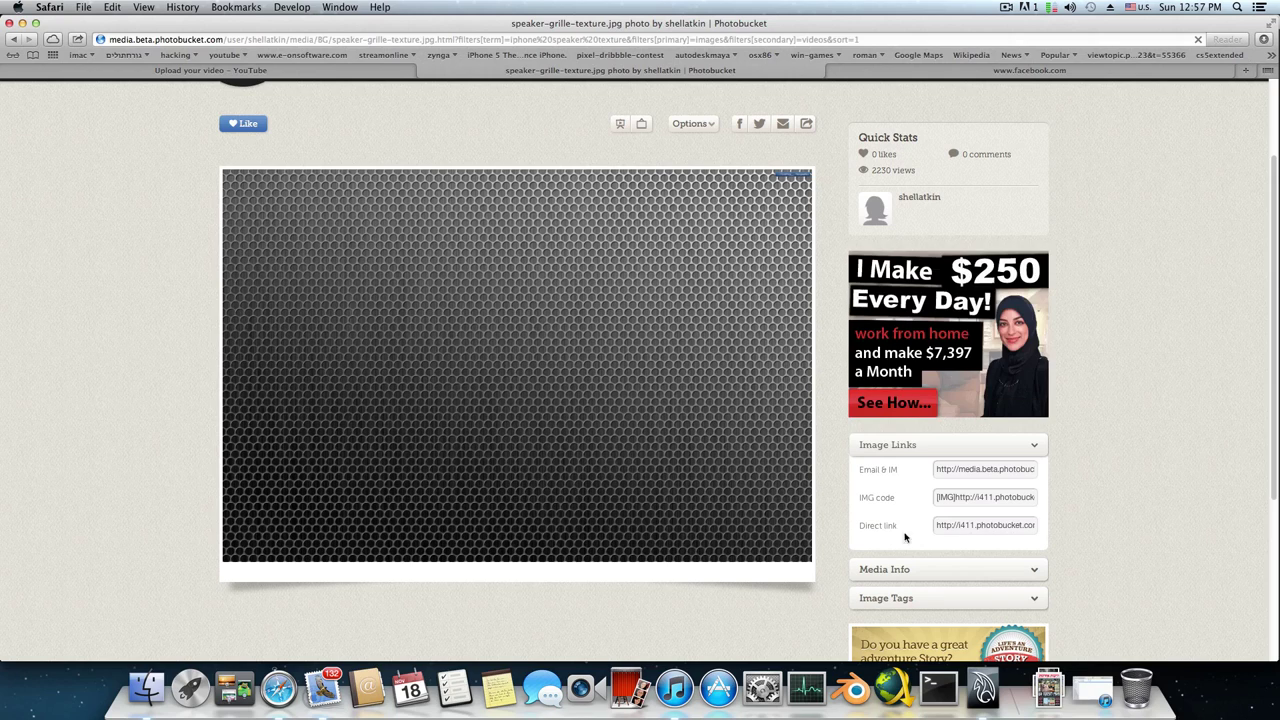
Copy the grille image's direct link and load that address to show the full-size image alone
{"action": "left_click", "coordinate": [982, 528]}
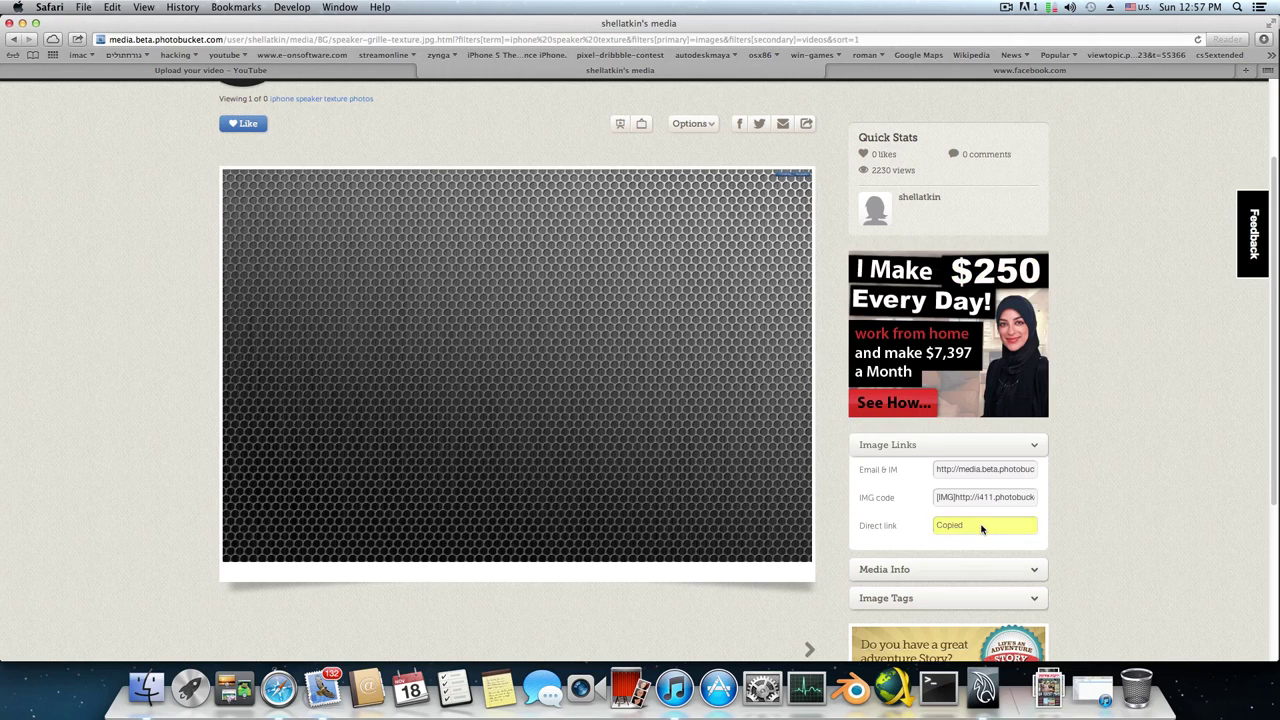
{"action": "left_click", "coordinate": [398, 42]}
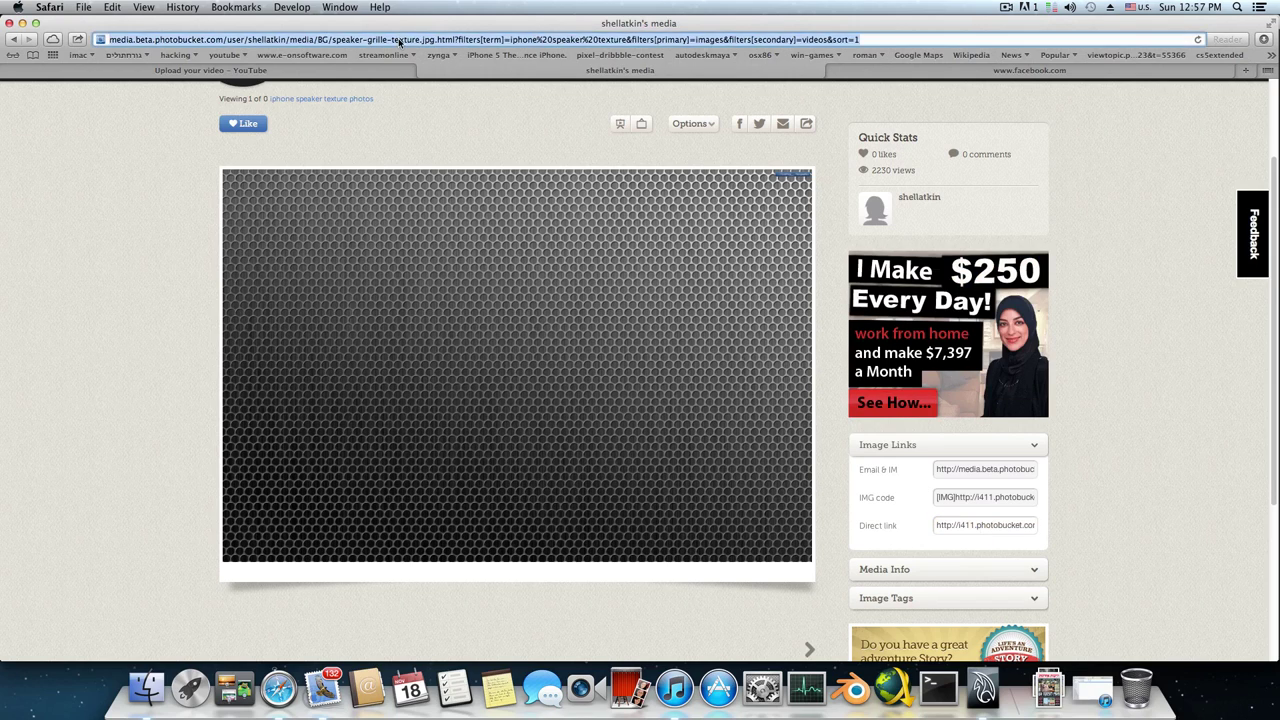
{"action": "right_click", "coordinate": [399, 41]}
{"action": "left_click", "coordinate": [430, 125]}
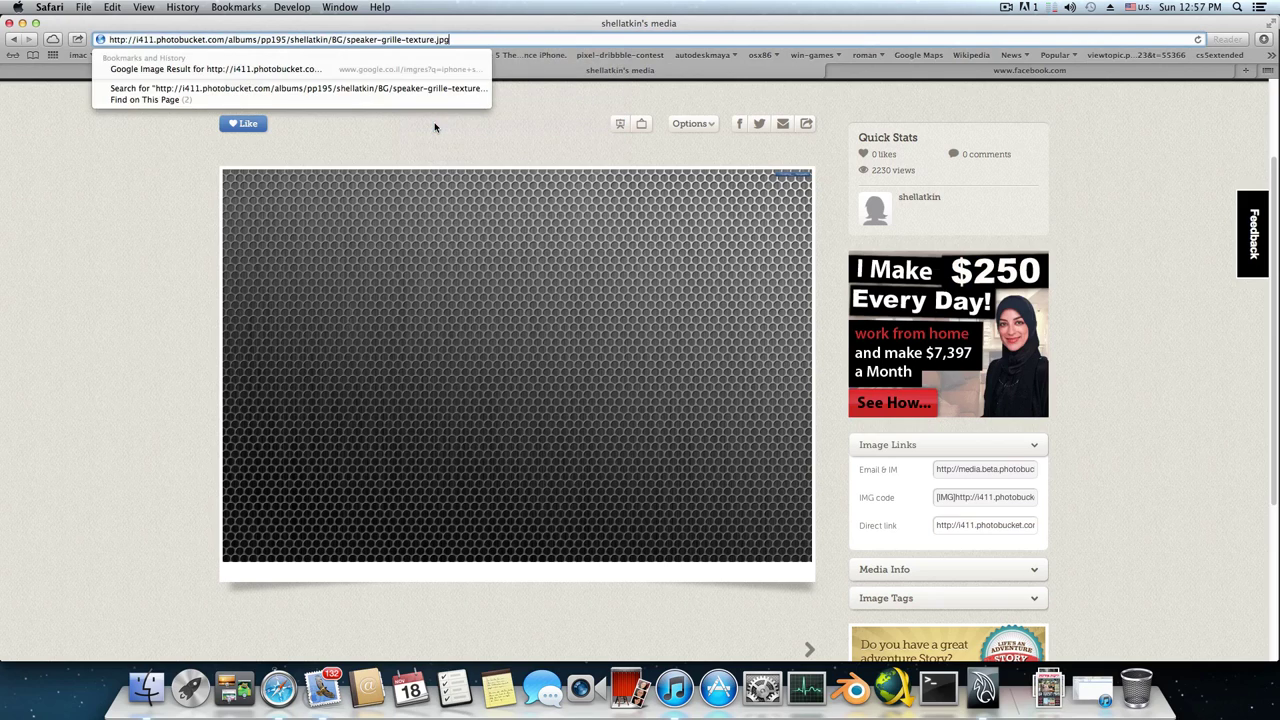
{"action": "key", "text": "Return"}
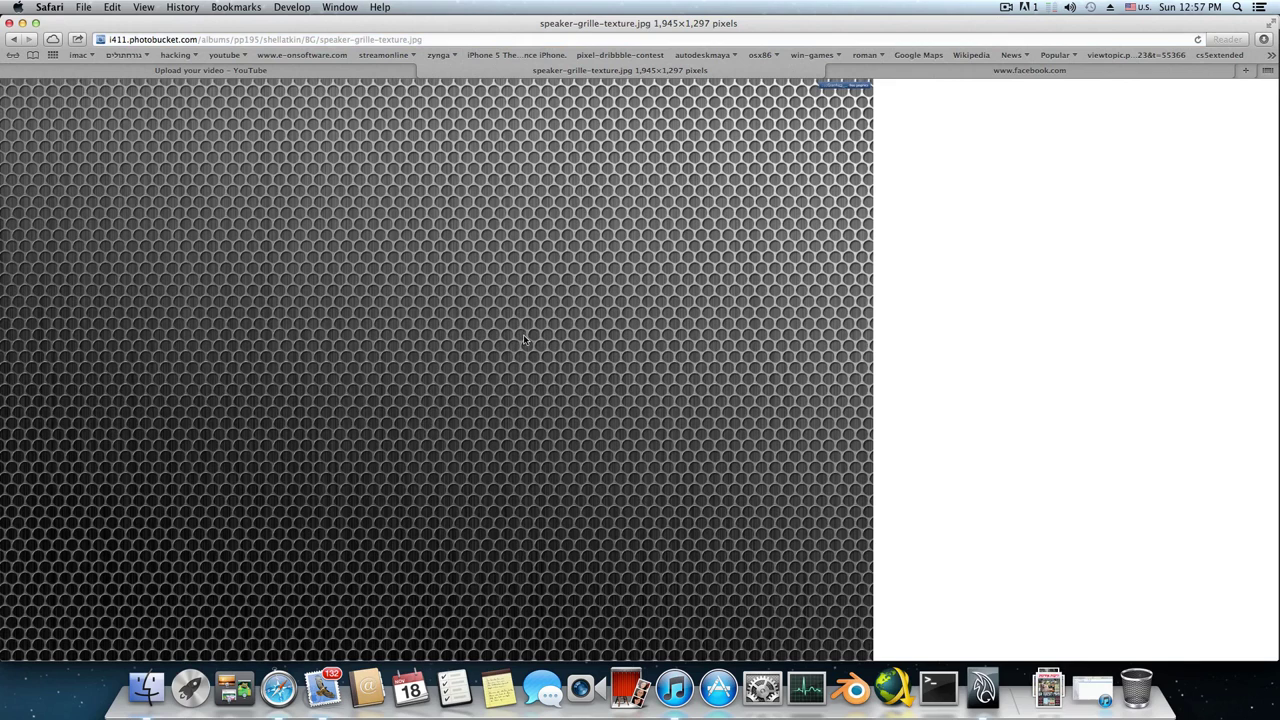
Save the grille image to Downloads and move the saved speaker-grille-texture-2.jpg onto the desktop
{"action": "right_click", "coordinate": [411, 301]}
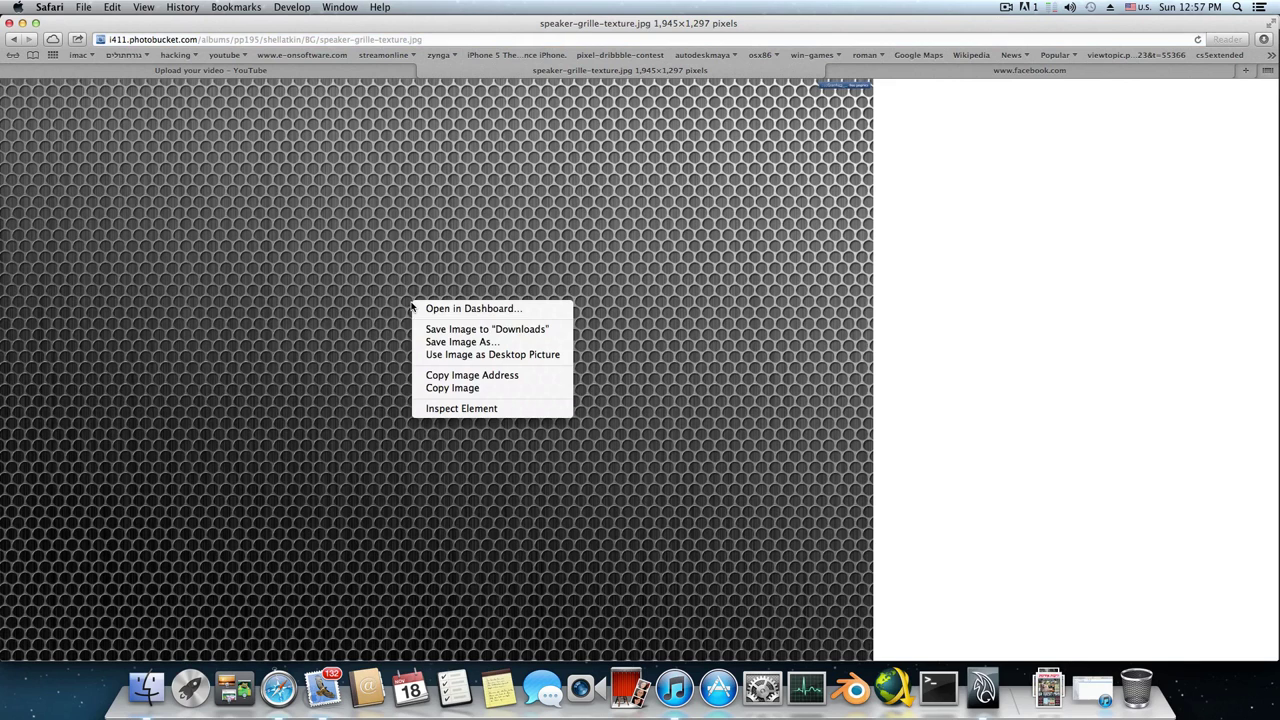
{"action": "left_click", "coordinate": [468, 333]}
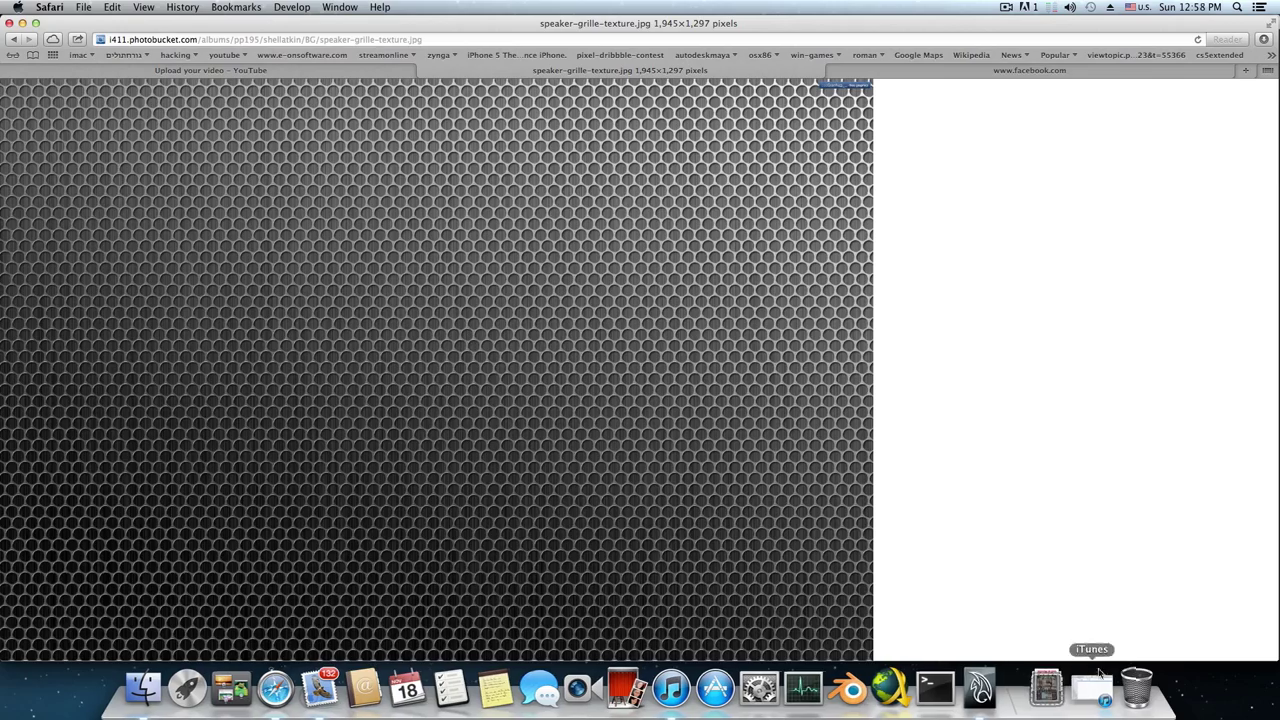
{"action": "left_click", "coordinate": [22, 22]}
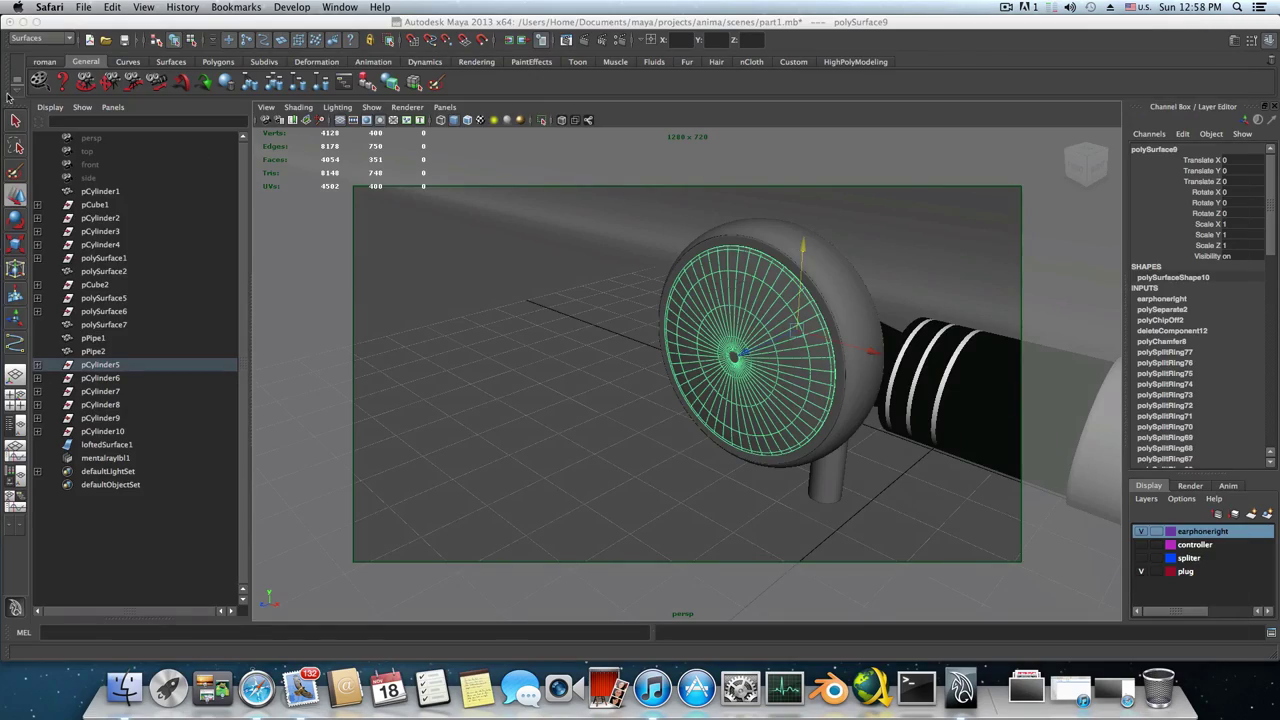
{"action": "left_click", "coordinate": [26, 22]}
{"action": "left_click", "coordinate": [1002, 681]}
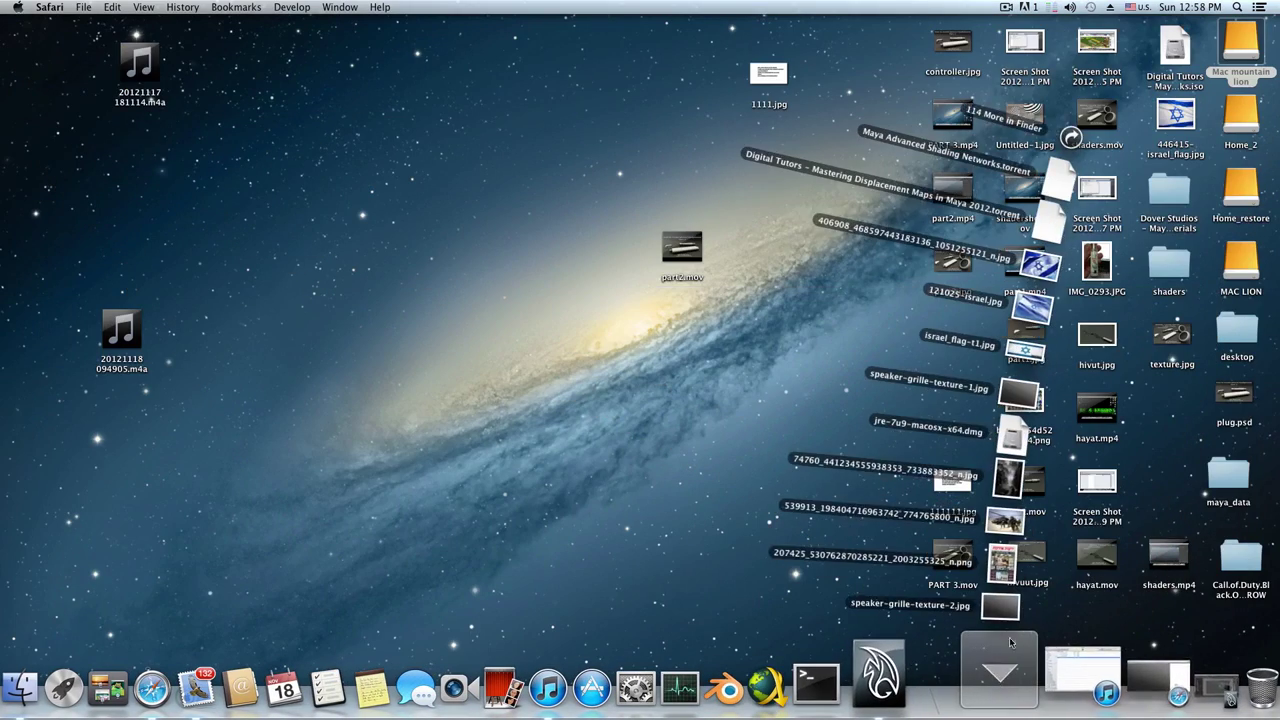
{"action": "left_click_drag", "start_coordinate": [1025, 612], "coordinate": [418, 360]}
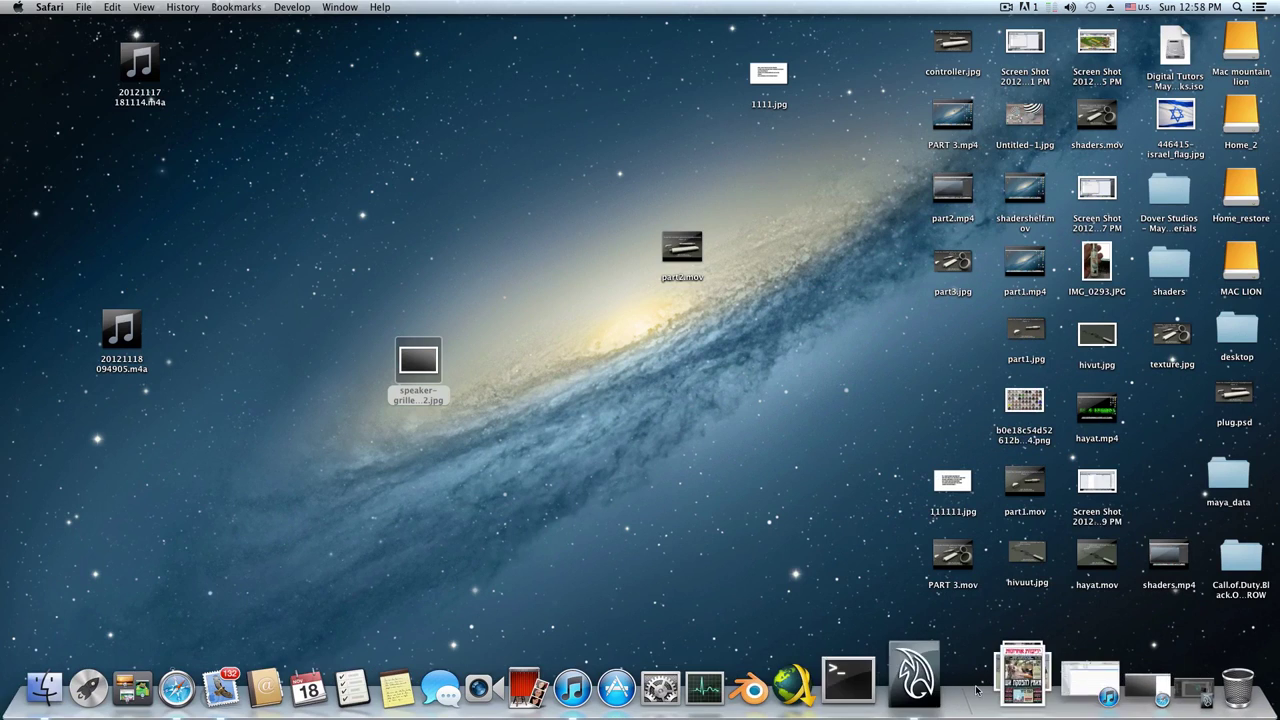
Switch back to Maya and assign a new Blinn material to the right earphone's selected speaker face
{"action": "left_click", "coordinate": [1130, 683]}
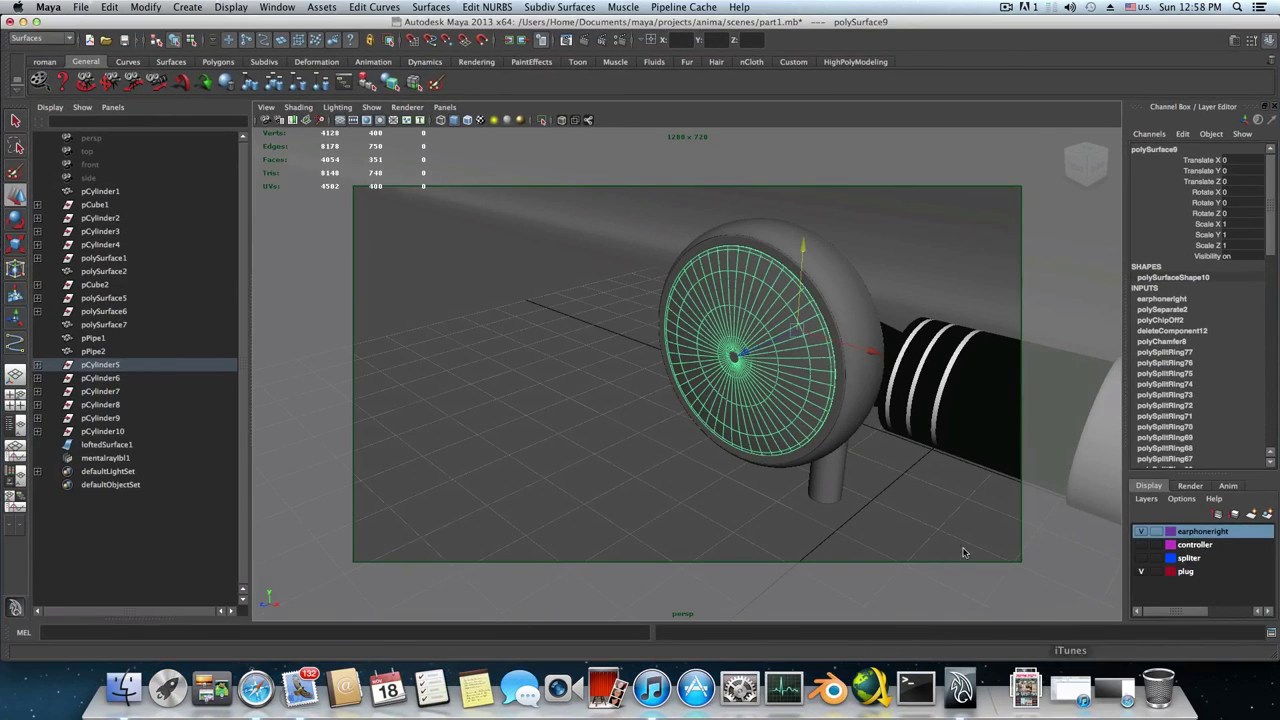
{"action": "scroll", "coordinate": [785, 372], "scroll_direction": "up", "scroll_amount": 5}
{"action": "left_click_drag", "start_coordinate": [868, 426], "coordinate": [761, 439], "text": "alt"}
{"action": "scroll", "coordinate": [761, 439], "scroll_direction": "down", "scroll_amount": 3}
{"action": "right_click_drag", "start_coordinate": [775, 338], "coordinate": [772, 521]}
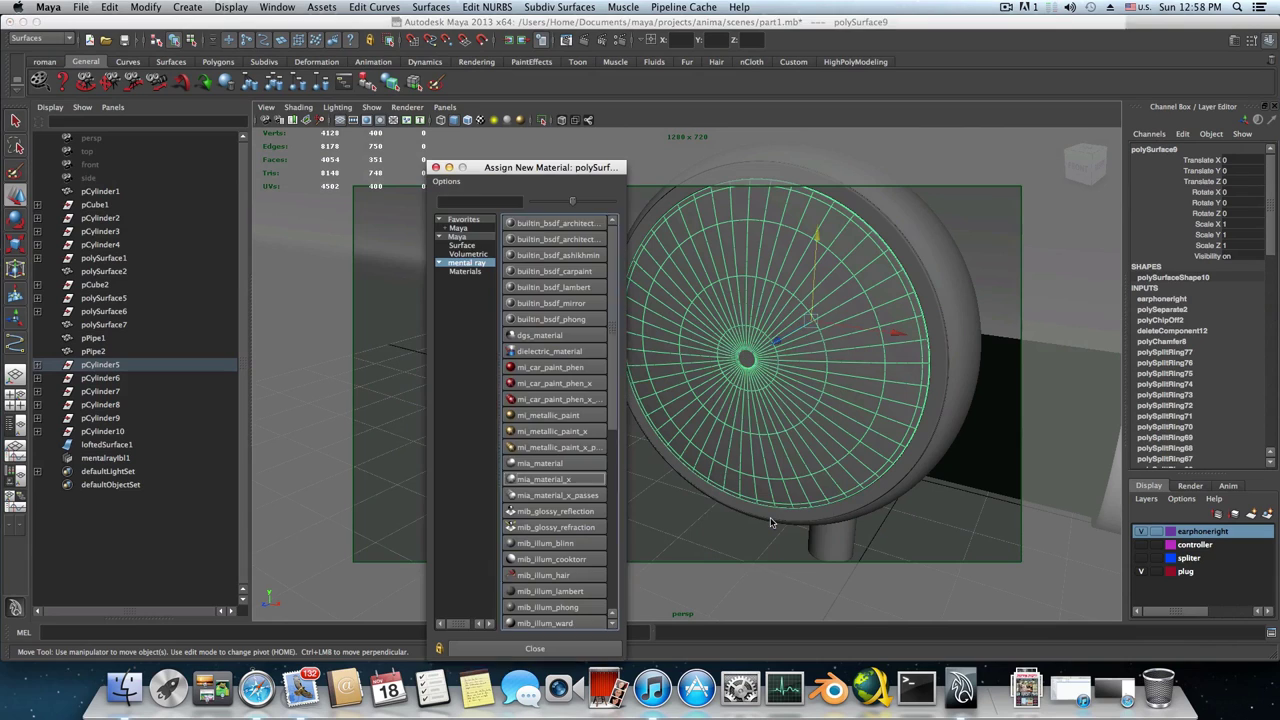
{"action": "left_click", "coordinate": [465, 238]}
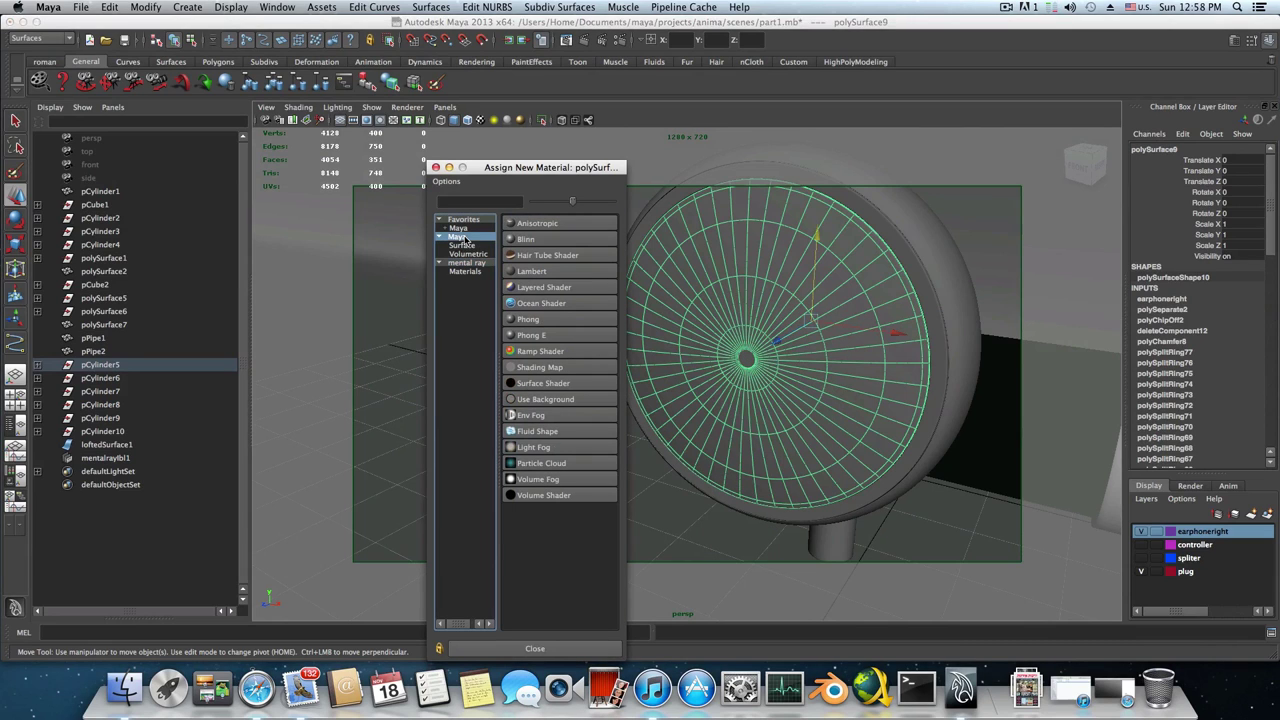
{"action": "left_click", "coordinate": [549, 240]}
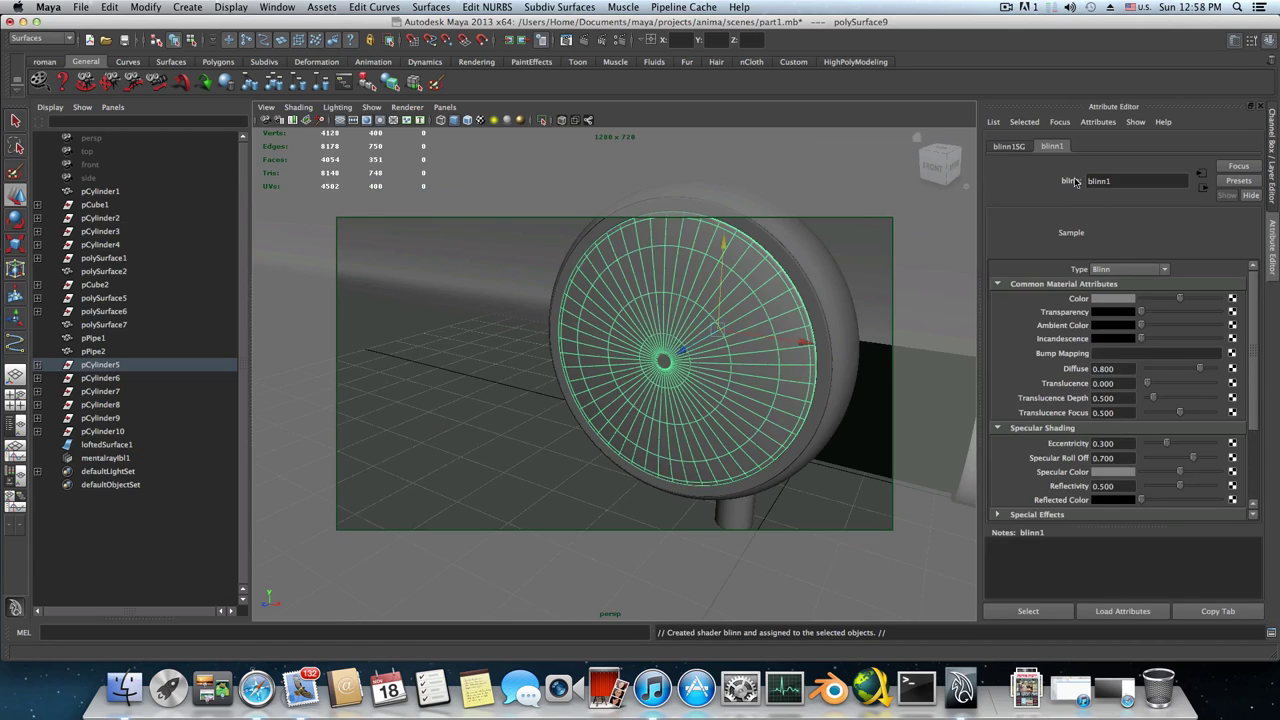
Rename the speaker face's new Blinn material as speakergrill
{"action": "left_click_drag", "start_coordinate": [1124, 183], "coordinate": [1080, 183]}
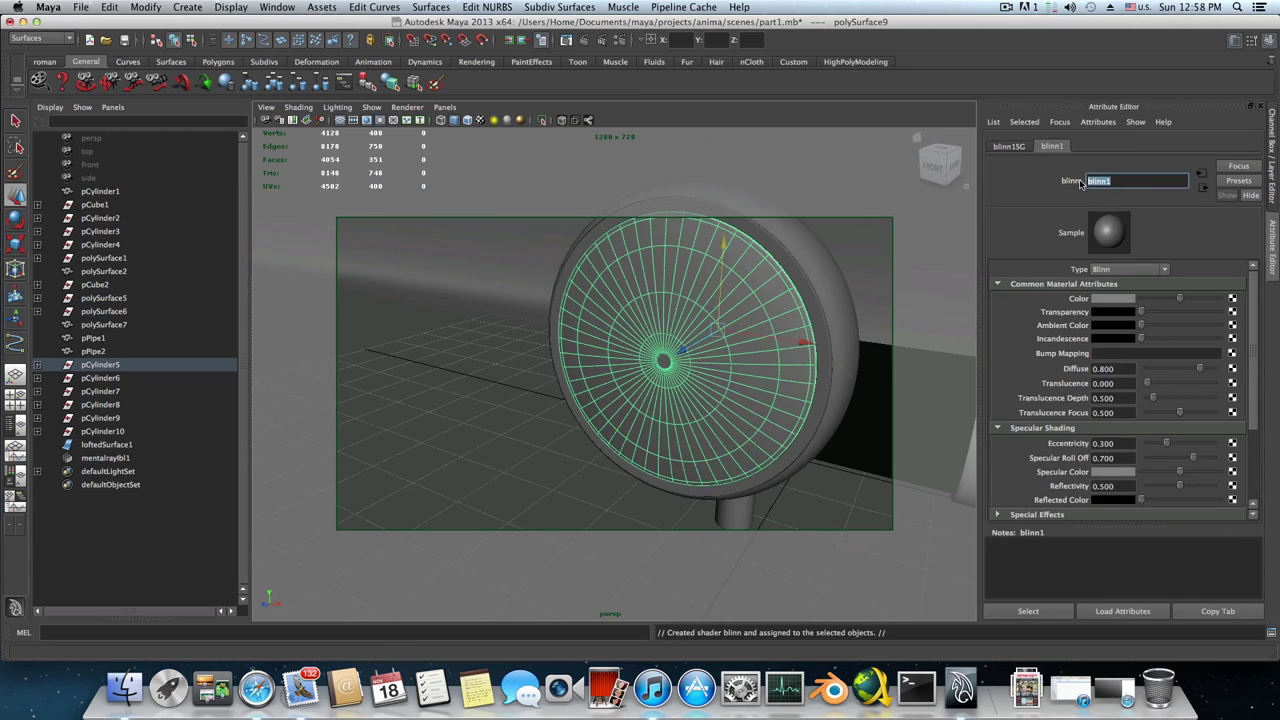
{"action": "type", "text": "speakergrill"}
{"action": "key", "text": "Return"}
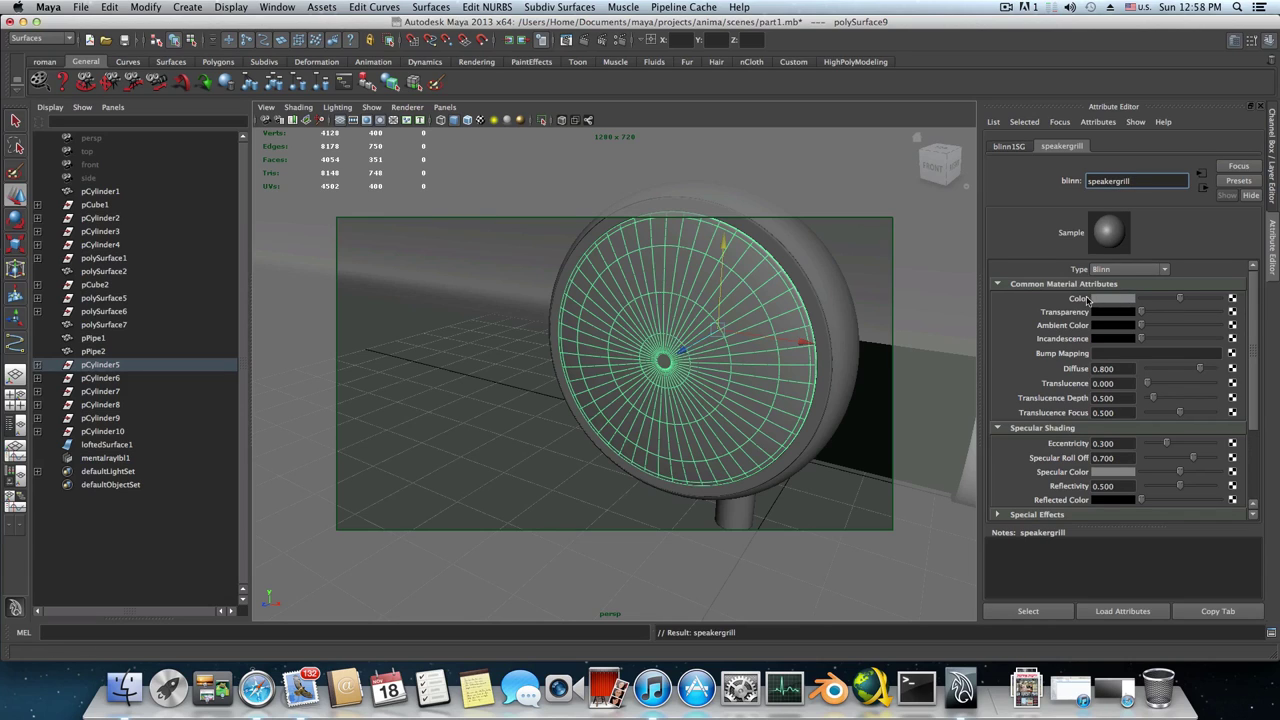
Connect a File texture node to the Color attribute of the speakergrill material
{"action": "left_click", "coordinate": [1232, 299]}
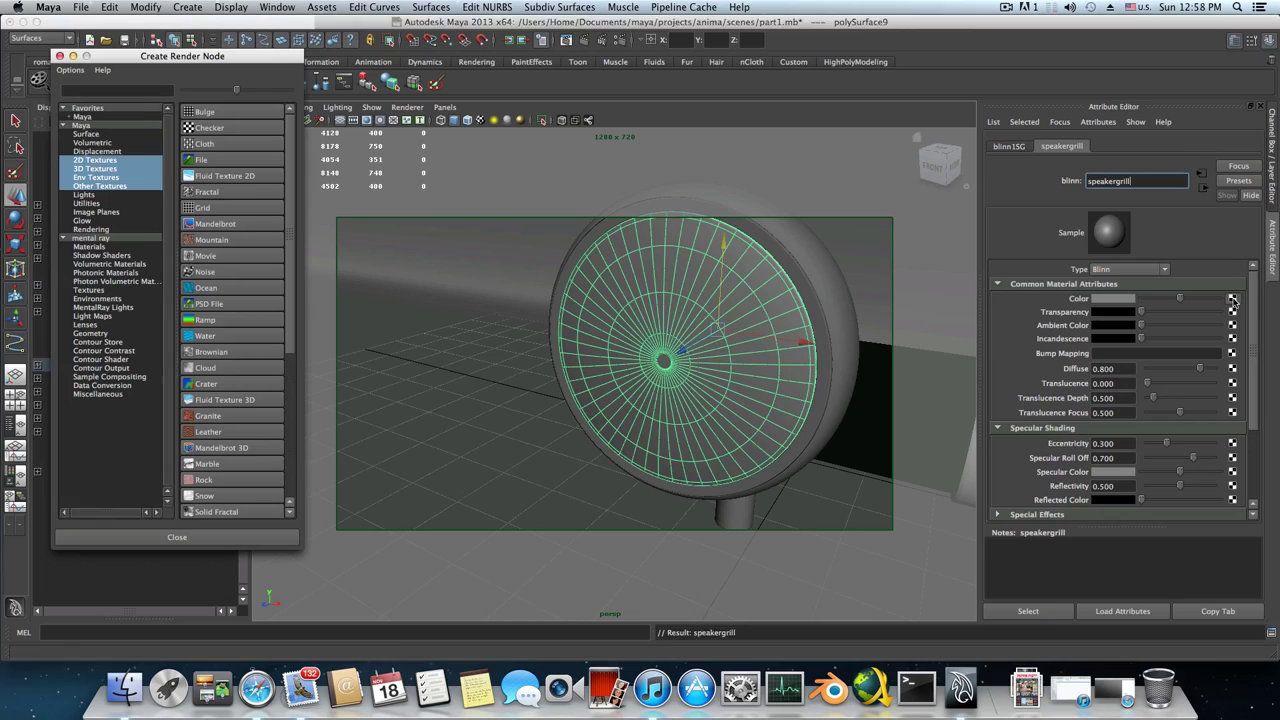
{"action": "left_click_drag", "start_coordinate": [222, 56], "coordinate": [705, 102]}
{"action": "left_click", "coordinate": [700, 207]}
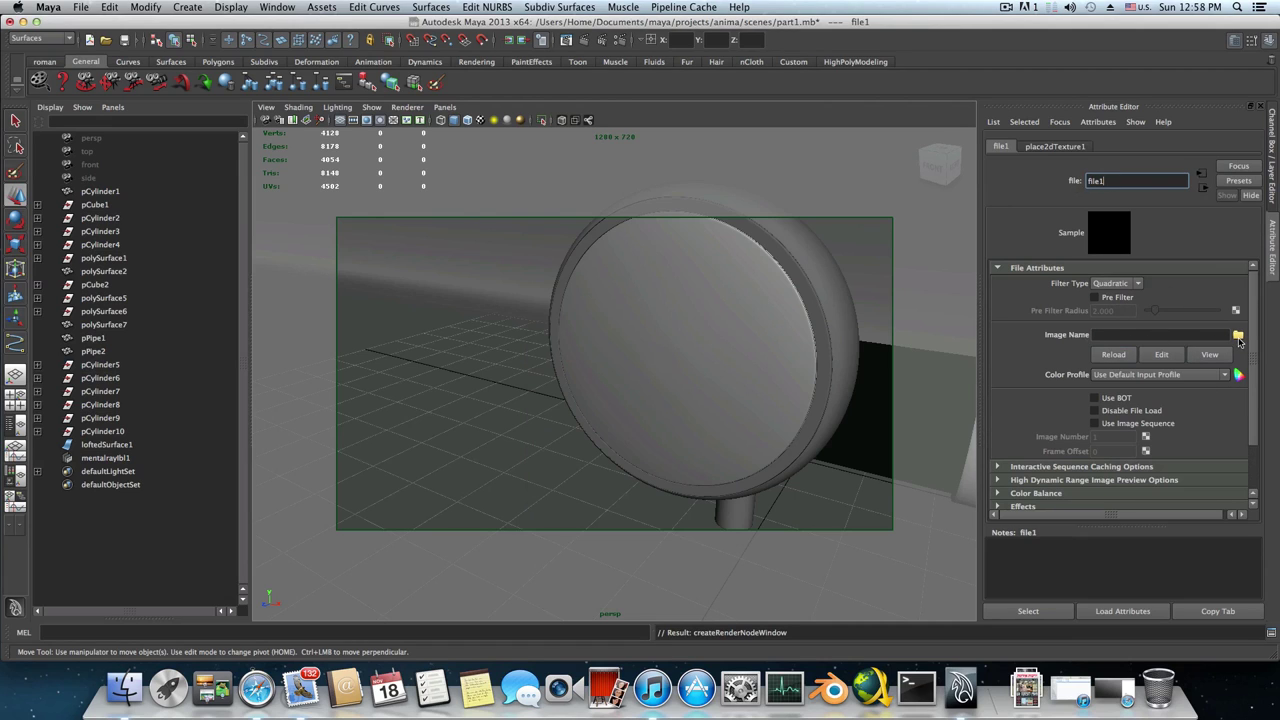
Load speaker-grille-texture-2.jpg from the Desktop into the file texture and keep its filter type on Quadratic
{"action": "left_click", "coordinate": [1238, 337]}
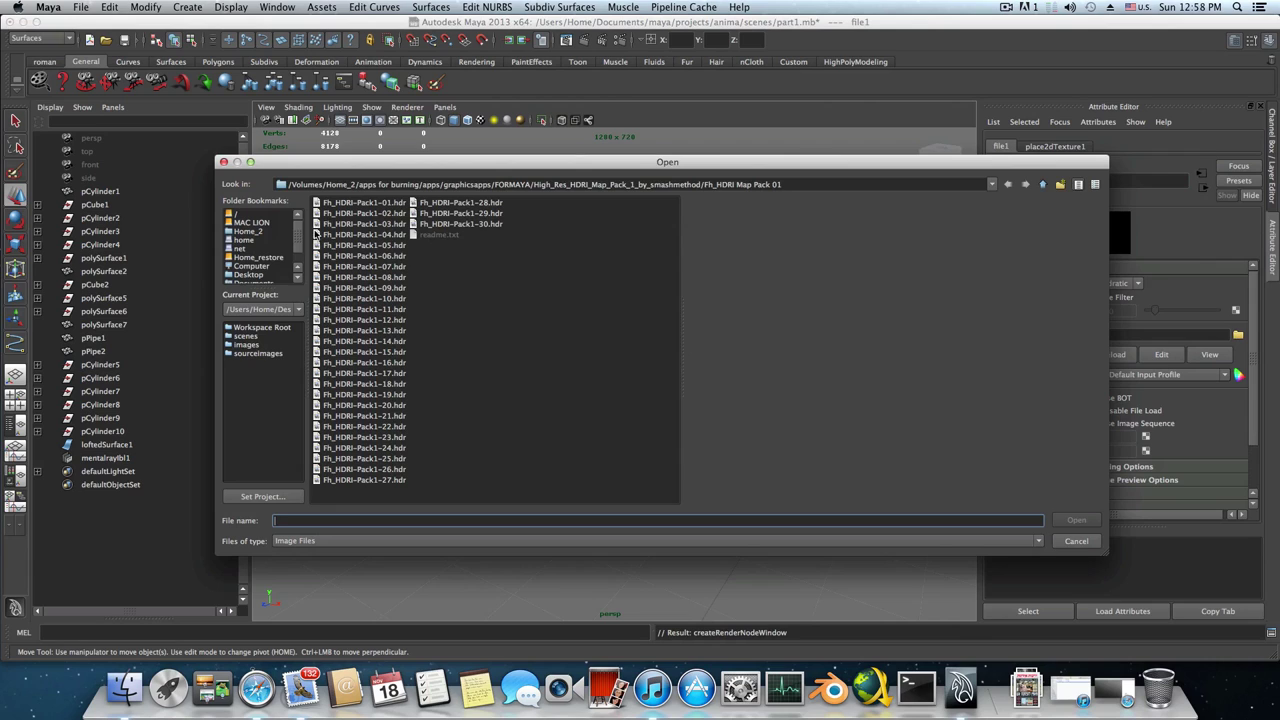
{"action": "left_click", "coordinate": [249, 276]}
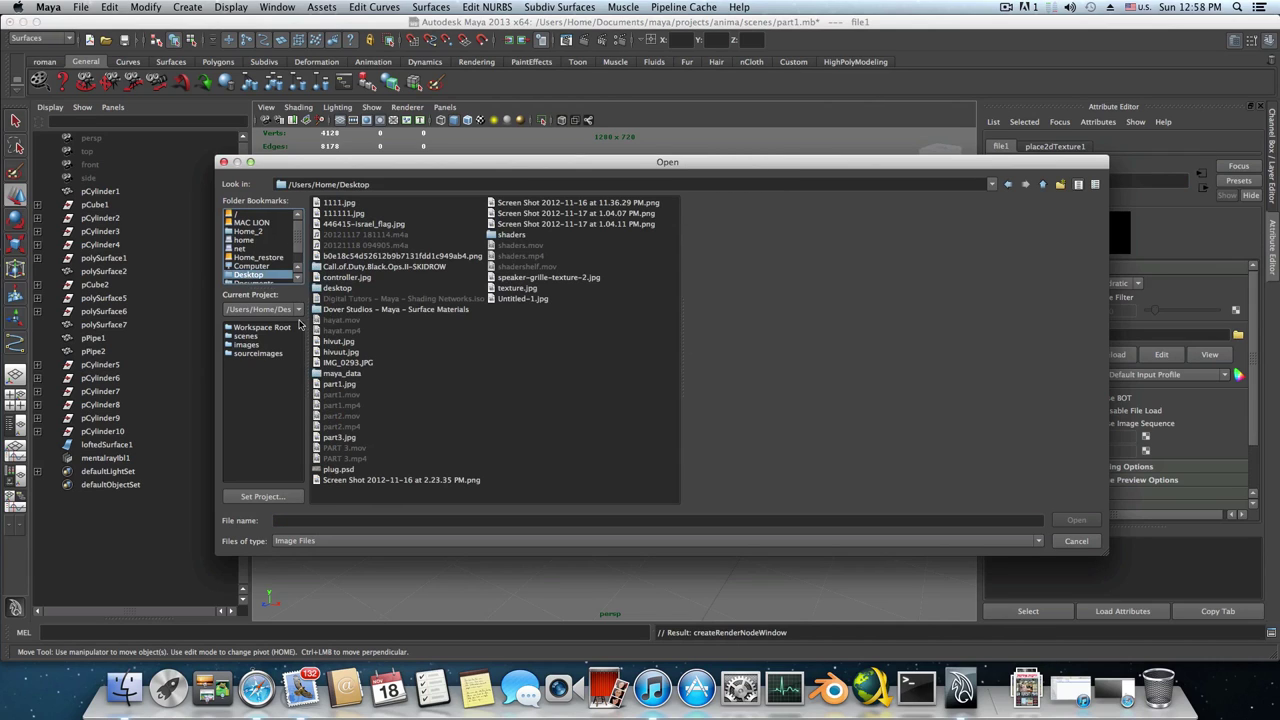
{"action": "left_click", "coordinate": [517, 288]}
{"action": "left_click", "coordinate": [518, 299]}
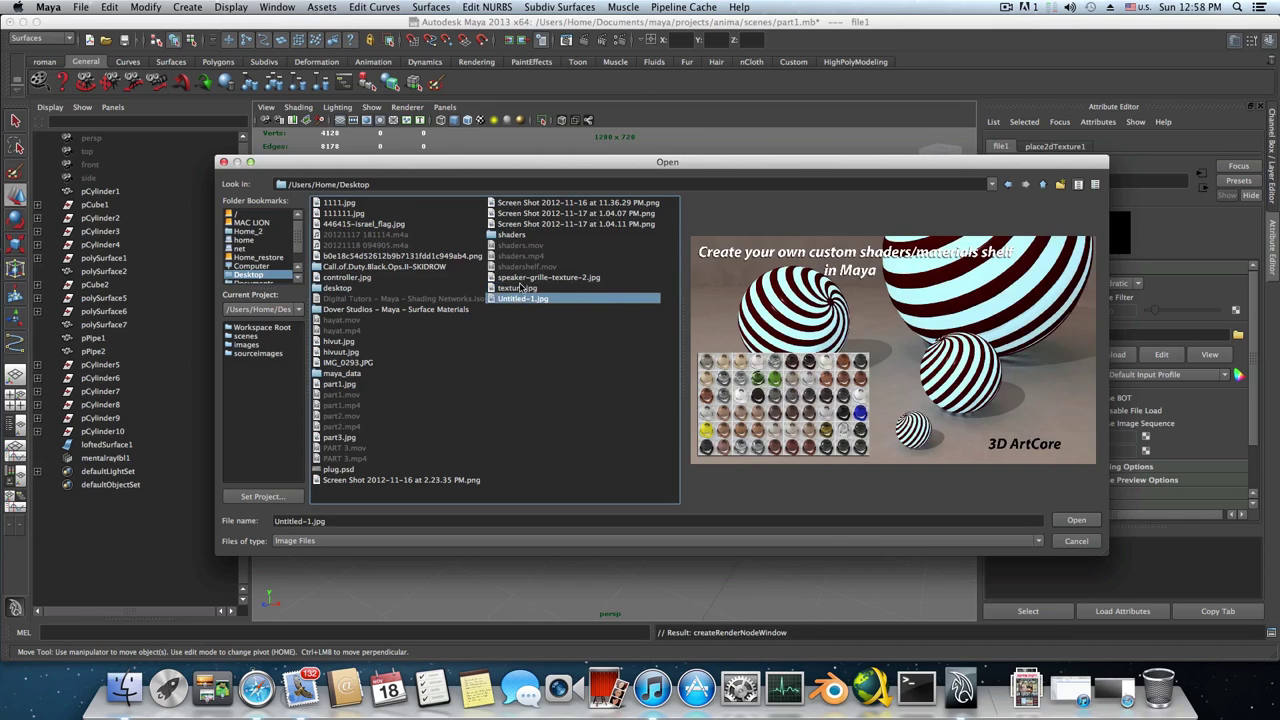
{"action": "left_click", "coordinate": [349, 480]}
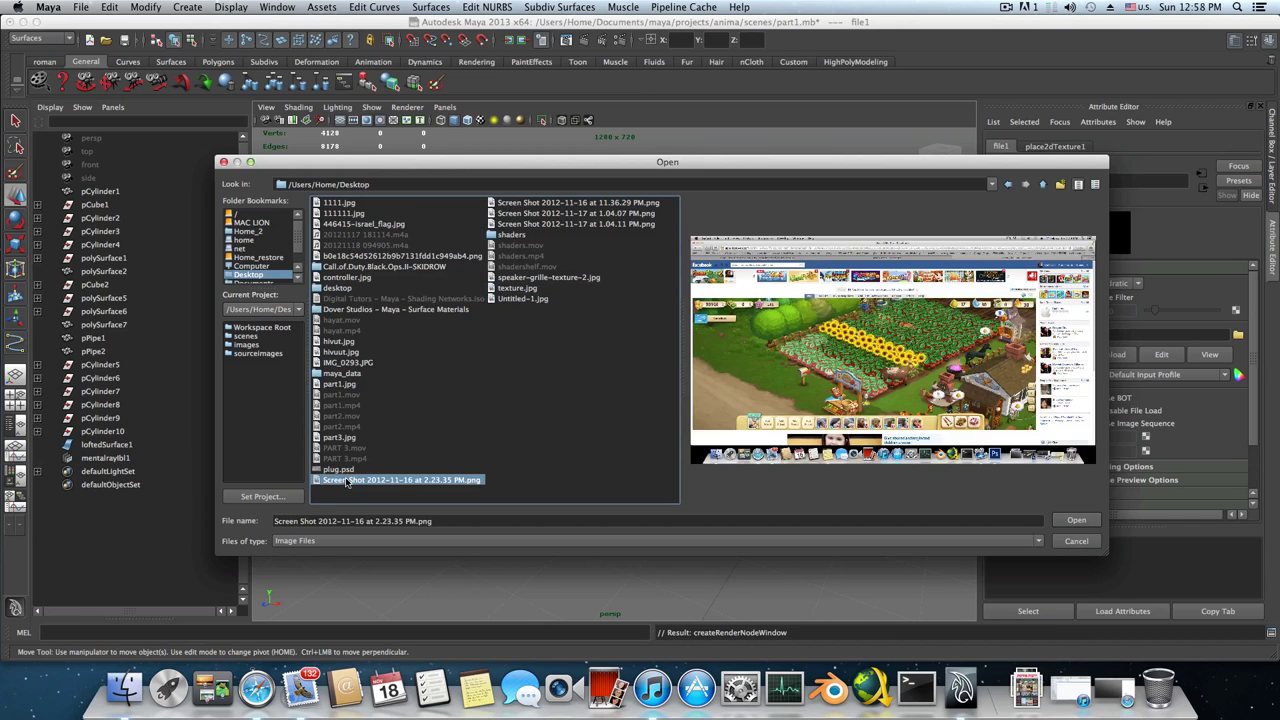
{"action": "left_click", "coordinate": [343, 385]}
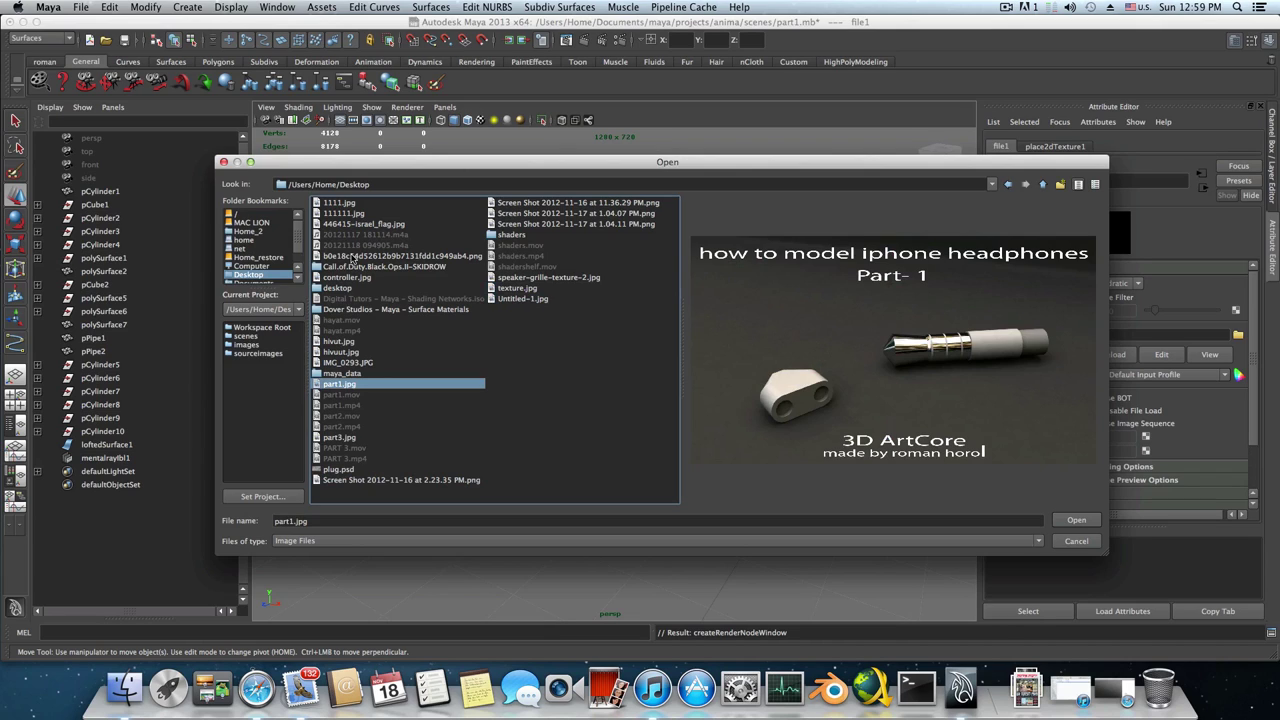
{"action": "left_click", "coordinate": [520, 279]}
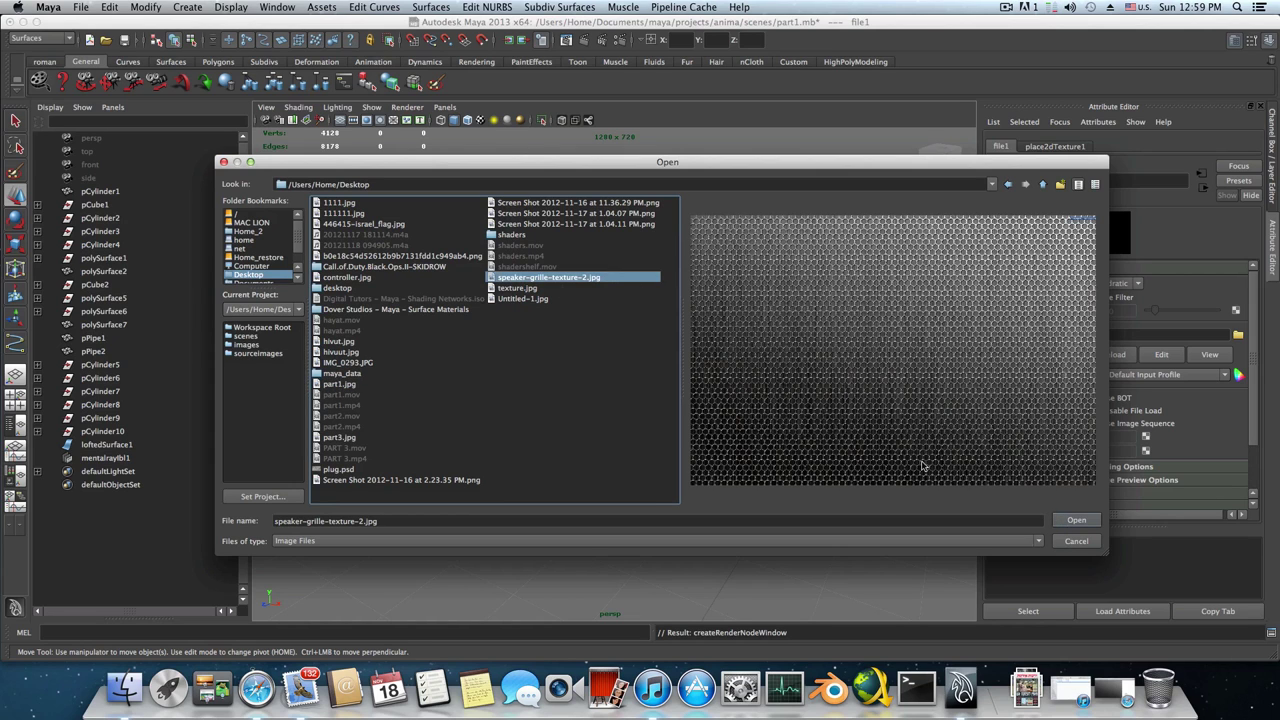
{"action": "left_click", "coordinate": [1074, 521]}
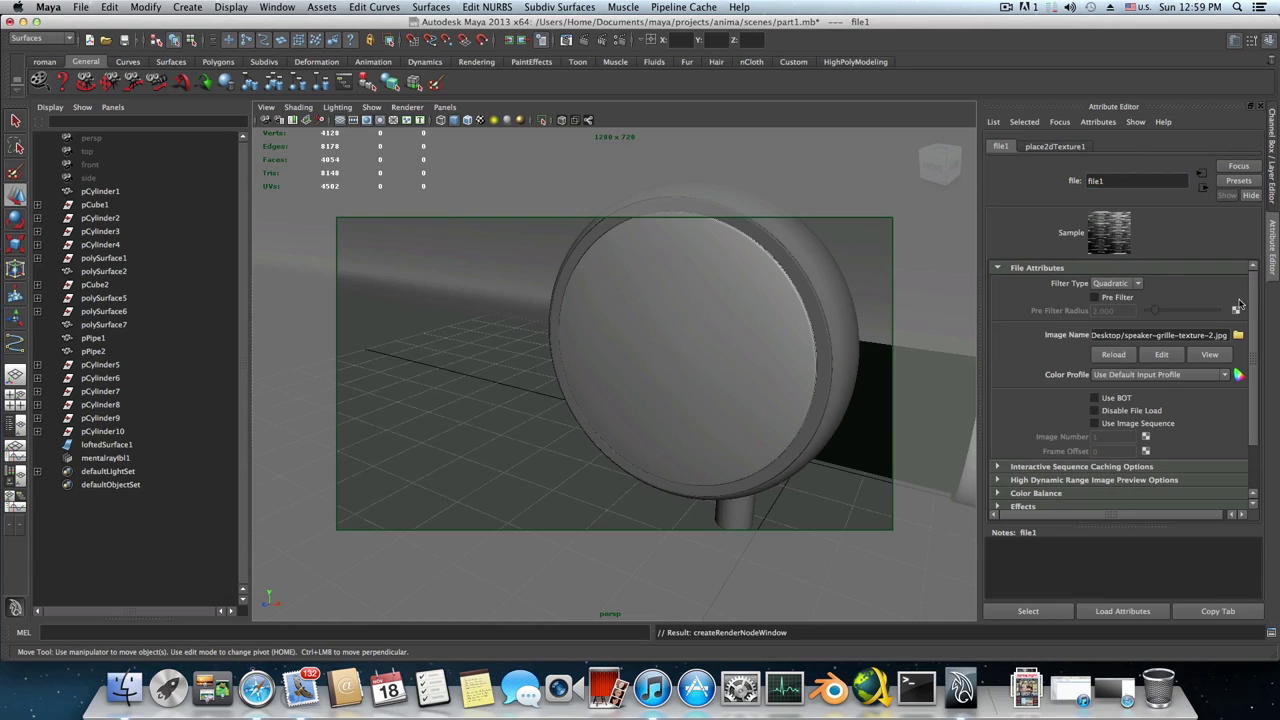
{"action": "left_click", "coordinate": [1142, 285]}
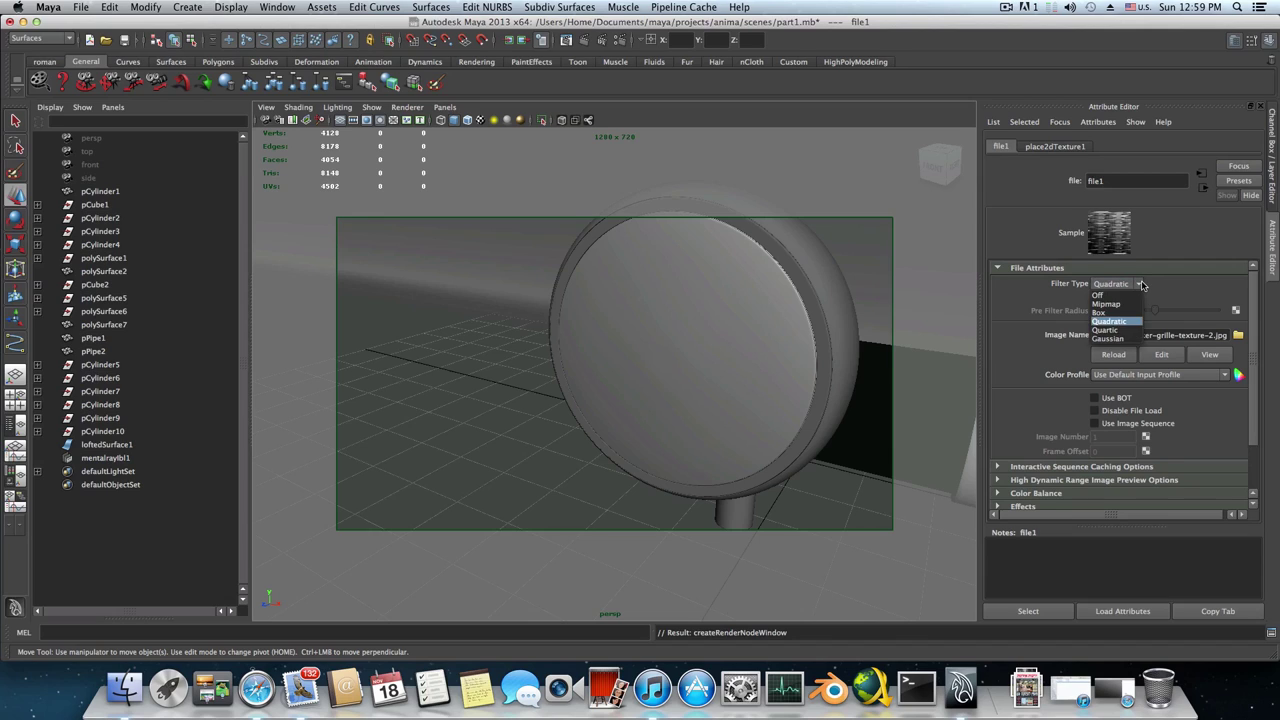
{"action": "left_click", "coordinate": [1105, 321]}
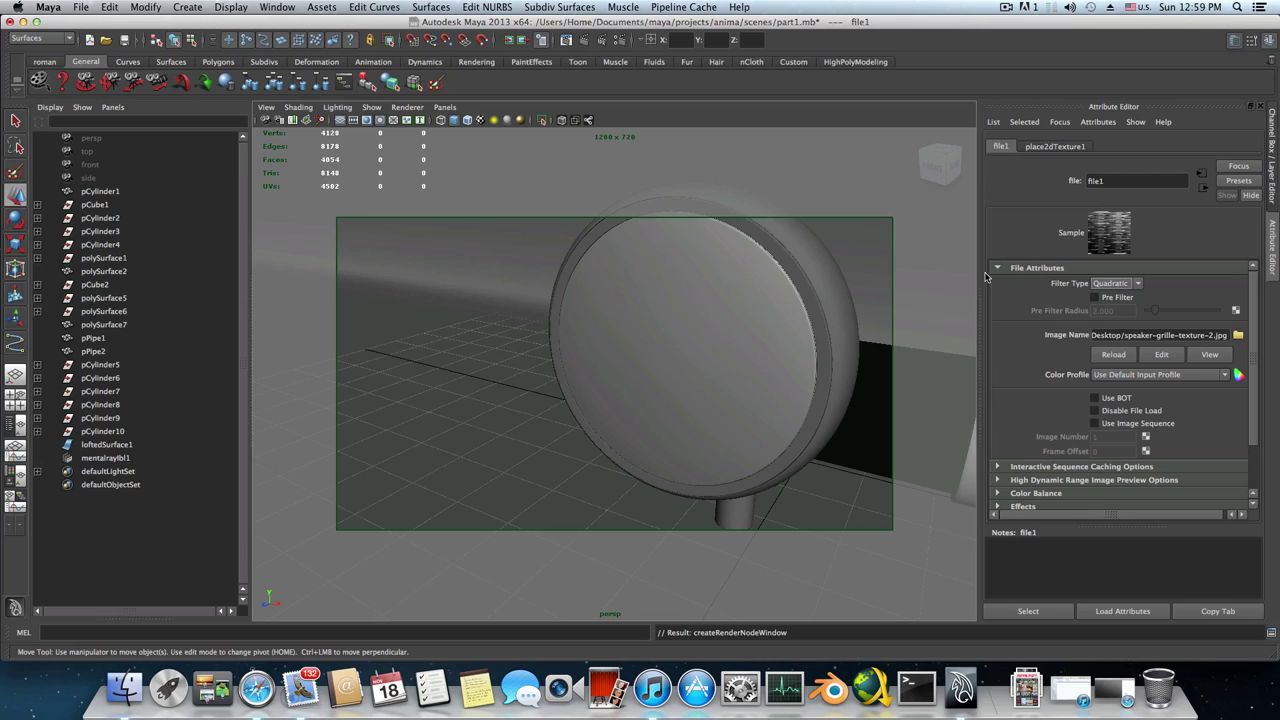
Select the speaker face, display its texture in the viewport and examine the grille pattern from the front and at an angle
{"action": "left_click", "coordinate": [658, 303]}
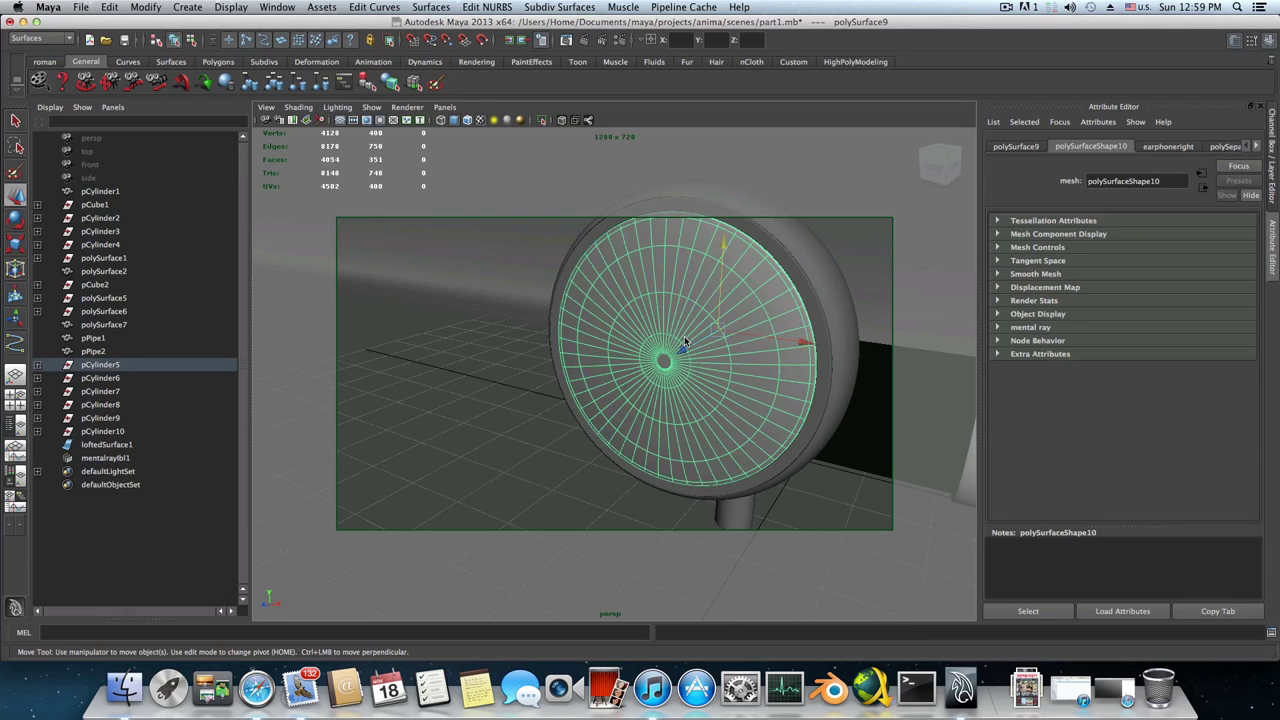
{"action": "key", "text": "3"}
{"action": "left_click_drag", "start_coordinate": [700, 392], "coordinate": [648, 446], "text": "alt"}
{"action": "right_click_drag", "start_coordinate": [648, 446], "coordinate": [690, 430], "text": "alt"}
{"action": "middle_click_drag", "start_coordinate": [690, 430], "coordinate": [630, 450], "text": "alt"}
{"action": "left_click_drag", "start_coordinate": [657, 405], "coordinate": [636, 412], "text": "alt"}
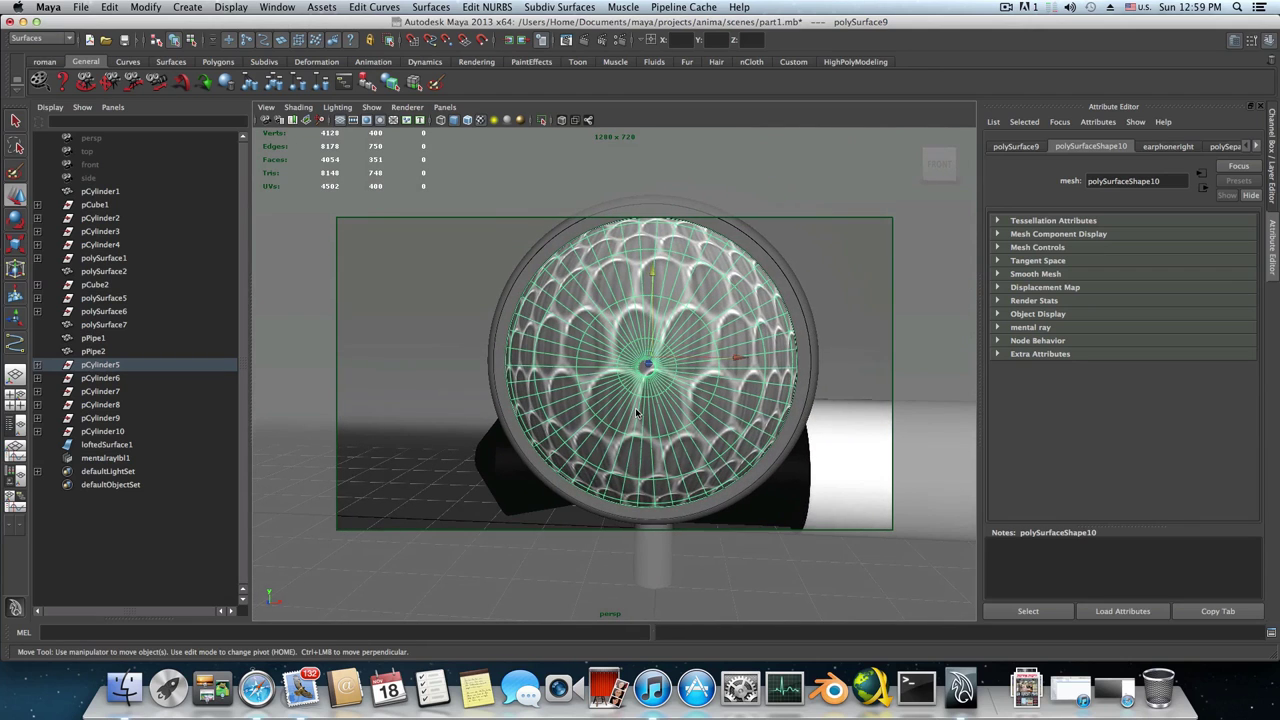
{"action": "left_click_drag", "start_coordinate": [720, 390], "coordinate": [650, 396], "text": "alt"}
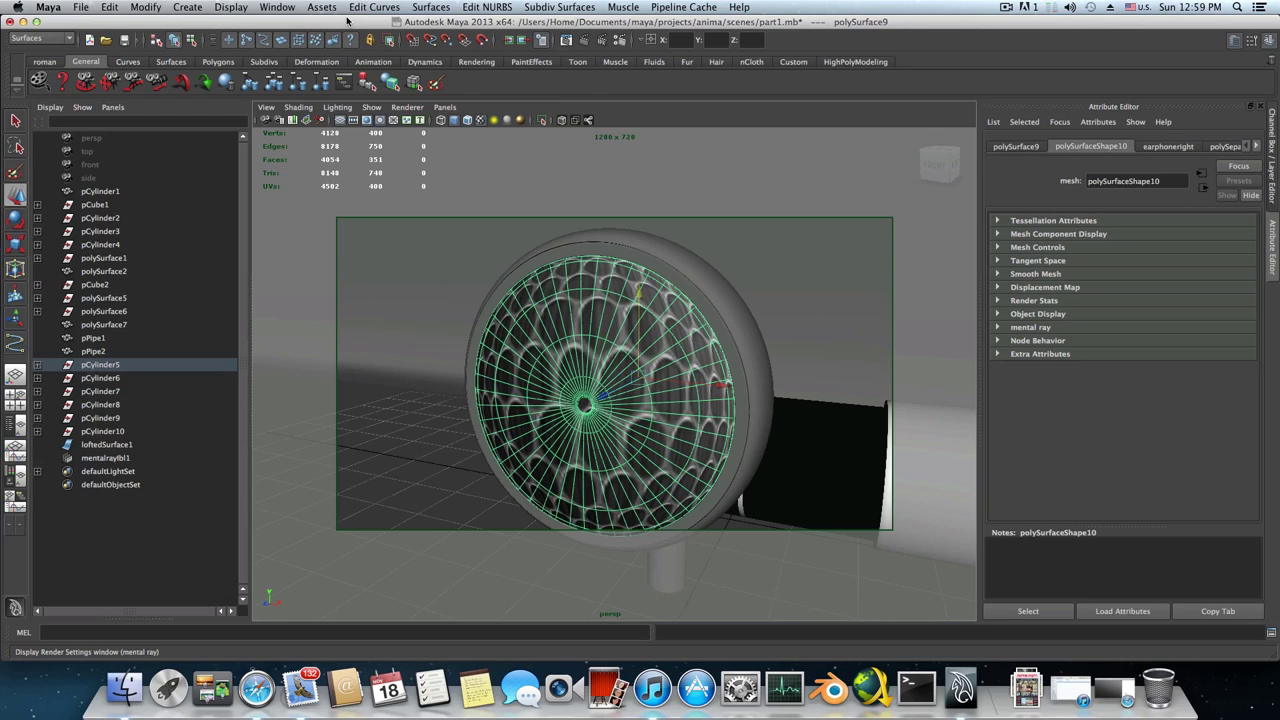
Switch to the Polygons menu set and apply Automatic Mapping UVs to the speaker face
{"action": "left_click", "coordinate": [45, 38]}
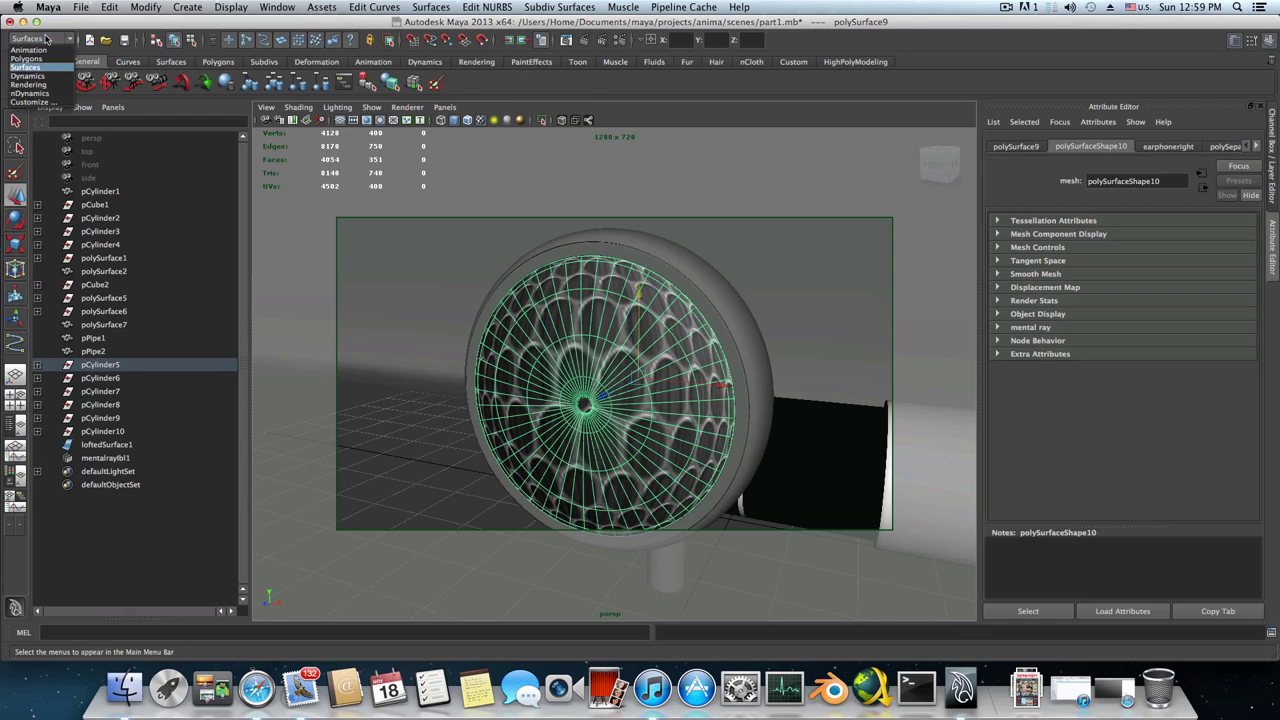
{"action": "left_click", "coordinate": [35, 59]}
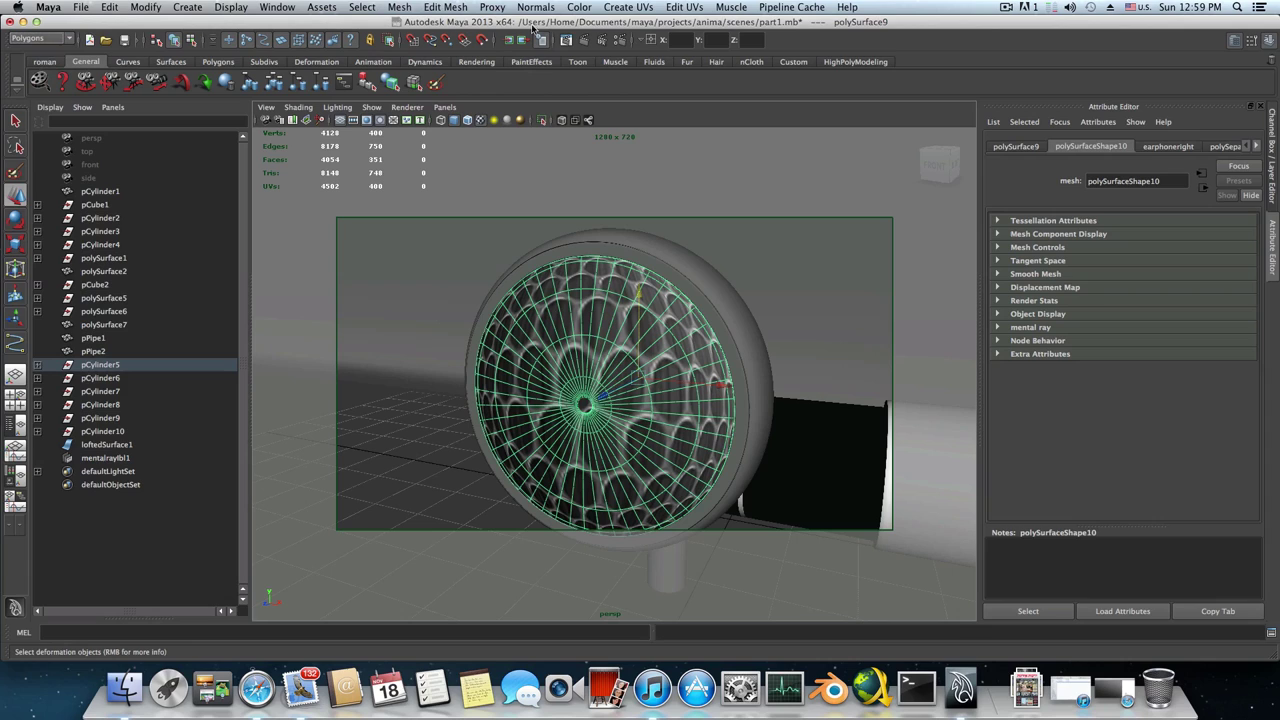
{"action": "left_click", "coordinate": [630, 7]}
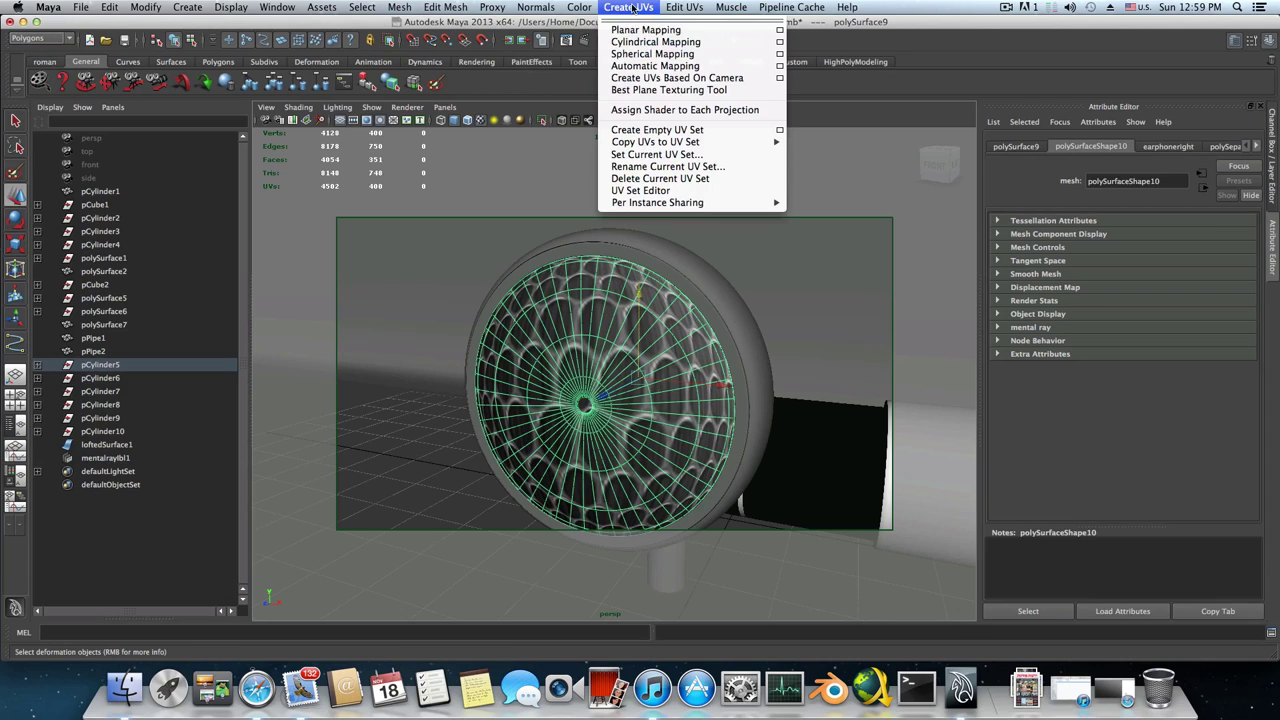
{"action": "left_click", "coordinate": [662, 68]}
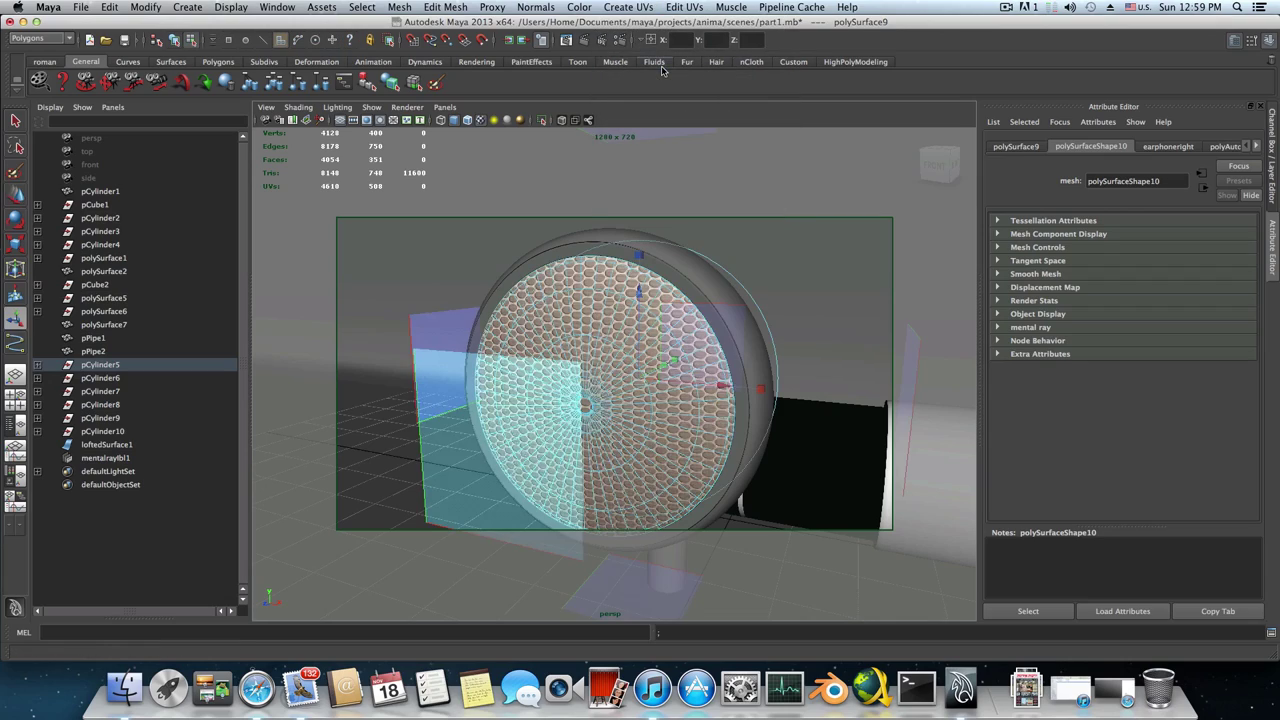
{"action": "left_click_drag", "start_coordinate": [680, 357], "coordinate": [724, 285], "text": "alt"}
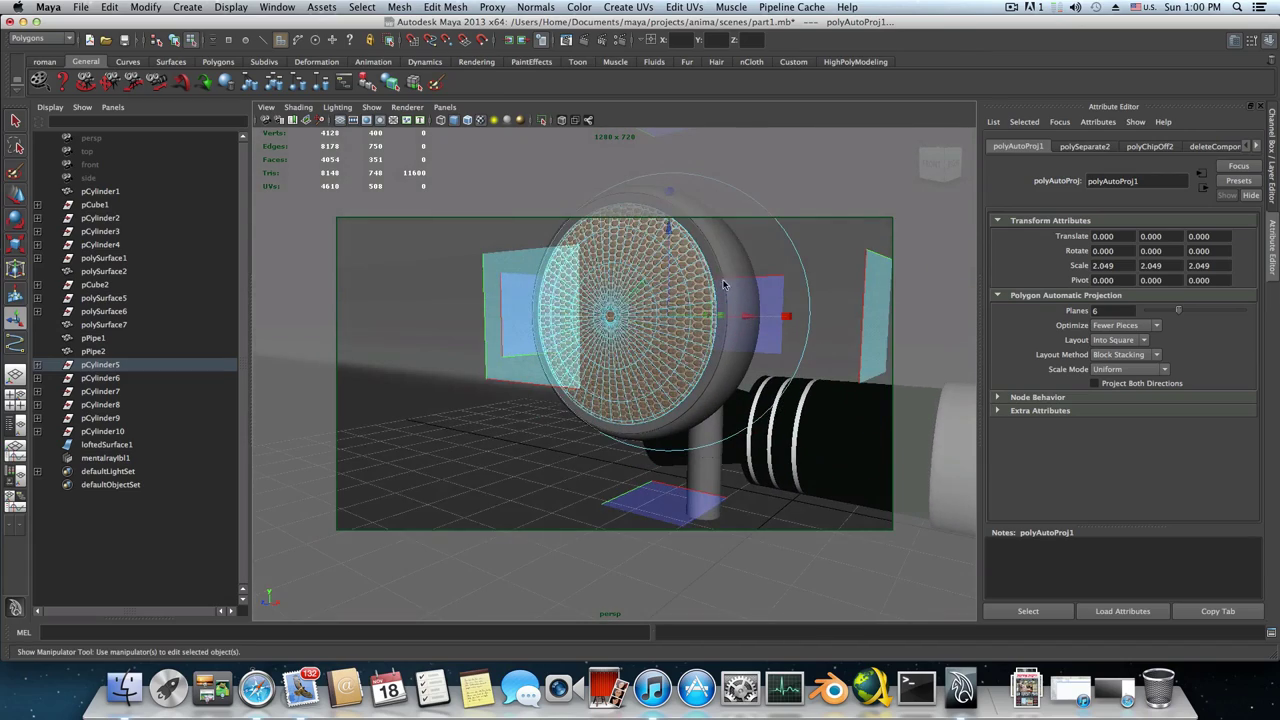
Reselect the speaker face mesh, center its pivot and delete its construction history
{"action": "left_click", "coordinate": [680, 299]}
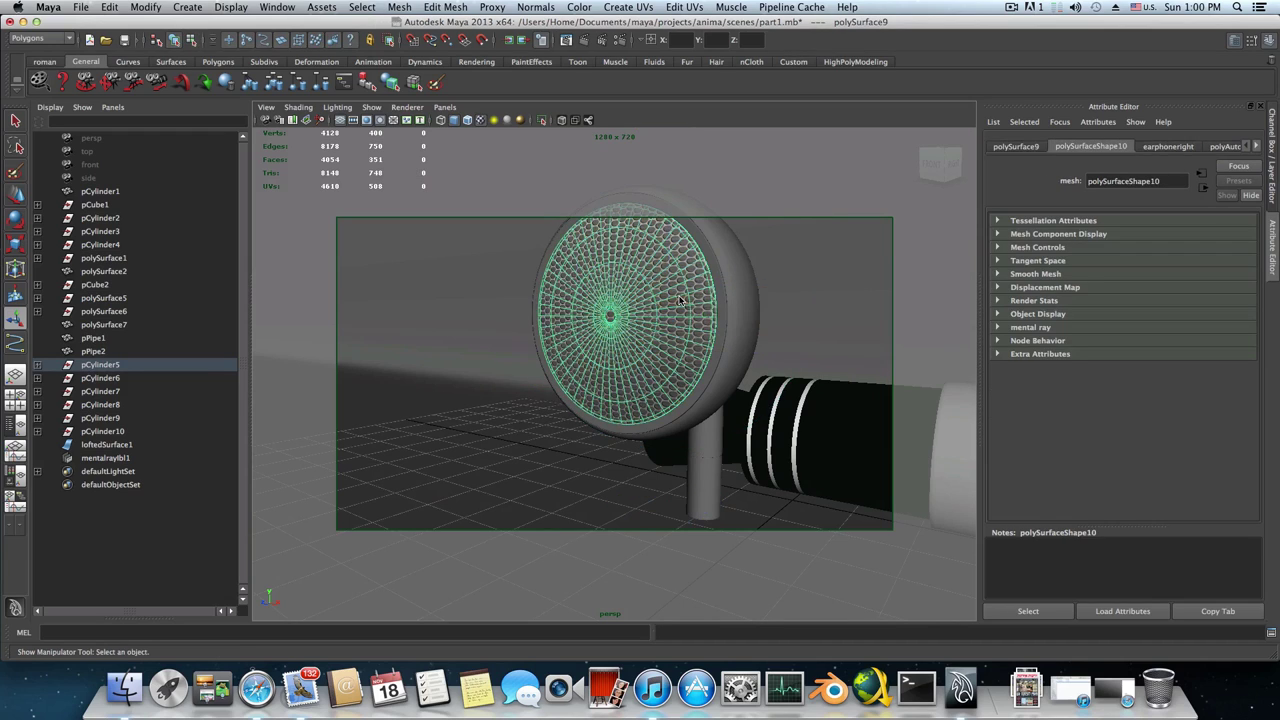
{"action": "scroll", "coordinate": [680, 300], "scroll_direction": "up", "scroll_amount": 3}
{"action": "left_click_drag", "start_coordinate": [682, 305], "coordinate": [717, 325], "text": "alt"}
{"action": "mouse_move", "coordinate": [686, 333]}
{"action": "left_mouse_down", "text": "alt"}
{"action": "mouse_move", "coordinate": [744, 318]}
{"action": "mouse_move", "coordinate": [580, 337]}
{"action": "mouse_move", "coordinate": [680, 330]}
{"action": "mouse_move", "coordinate": [663, 329]}
{"action": "mouse_move", "coordinate": [668, 300]}
{"action": "mouse_move", "coordinate": [700, 291]}
{"action": "mouse_move", "coordinate": [676, 324]}
{"action": "left_mouse_up", "text": "alt"}
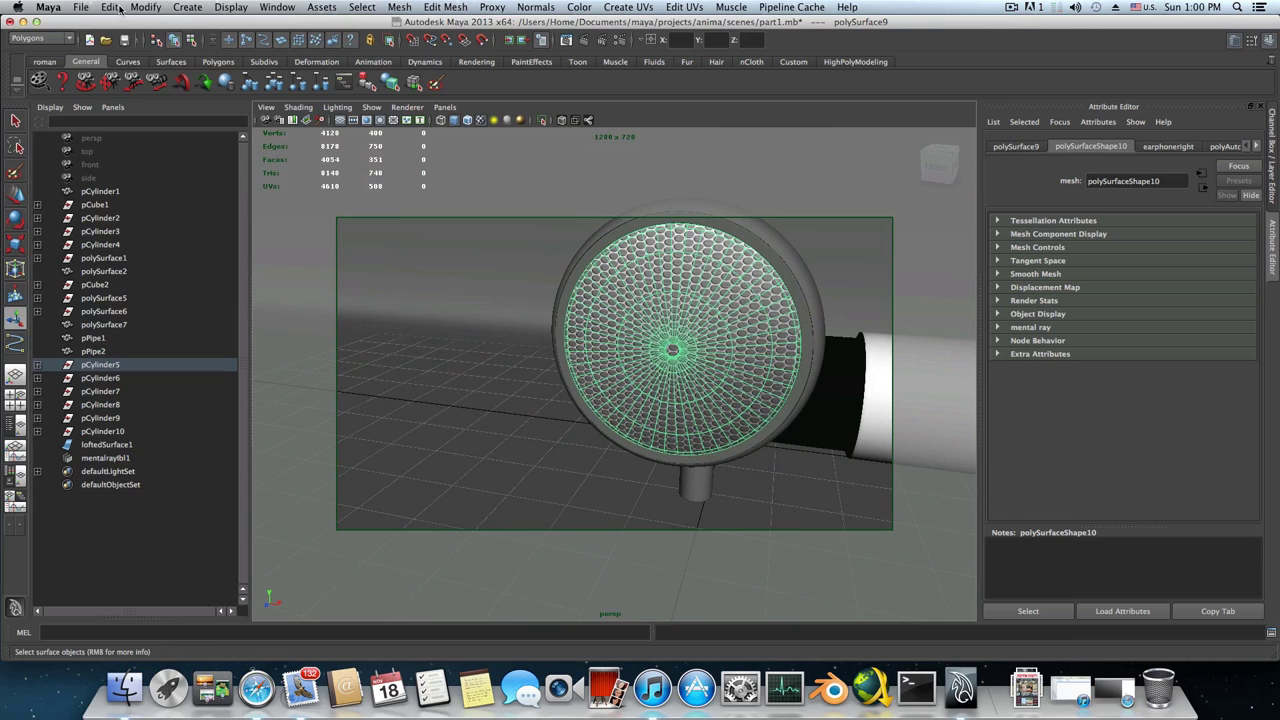
{"action": "left_click", "coordinate": [145, 7]}
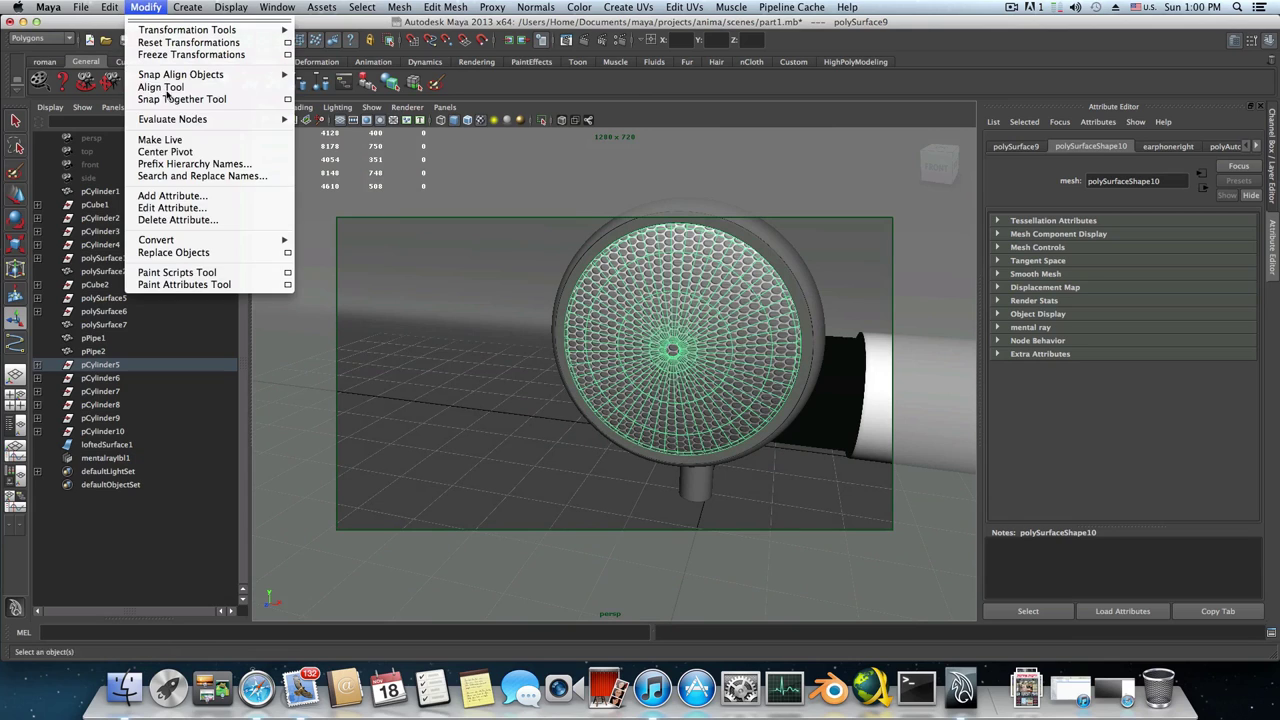
{"action": "left_click", "coordinate": [168, 152]}
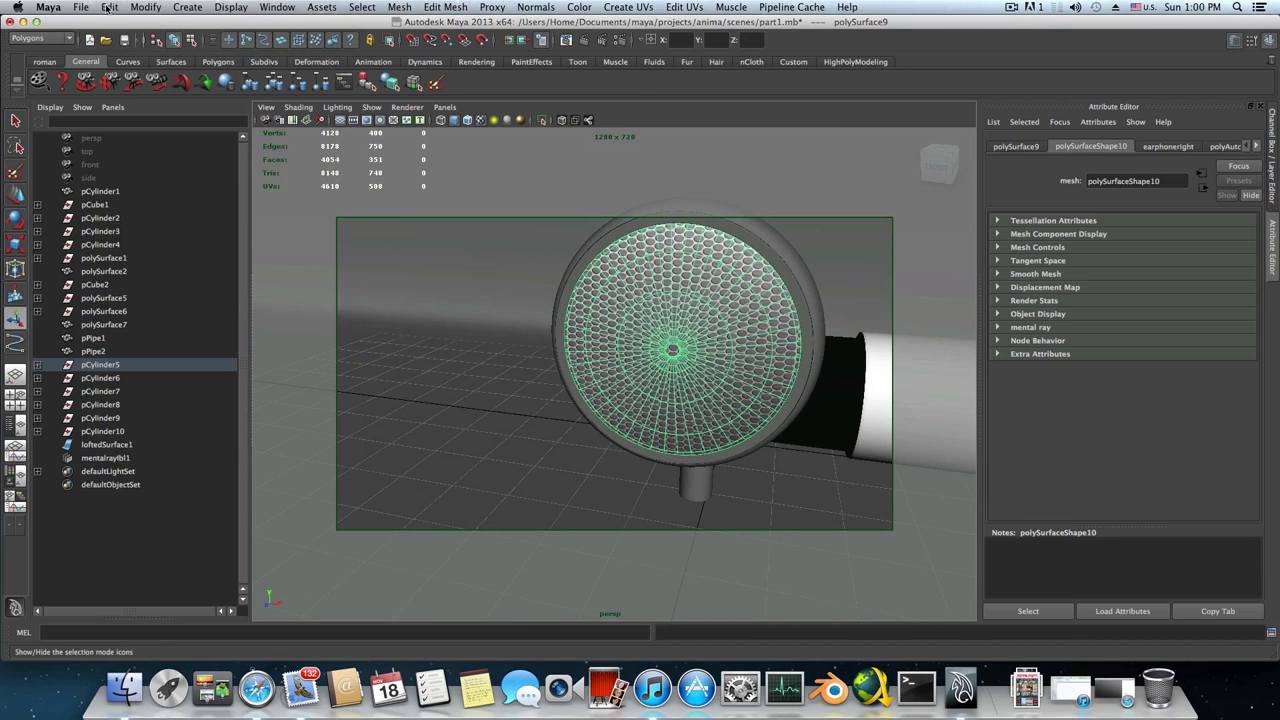
{"action": "left_click", "coordinate": [108, 7]}
{"action": "mouse_move", "coordinate": [138, 161]}
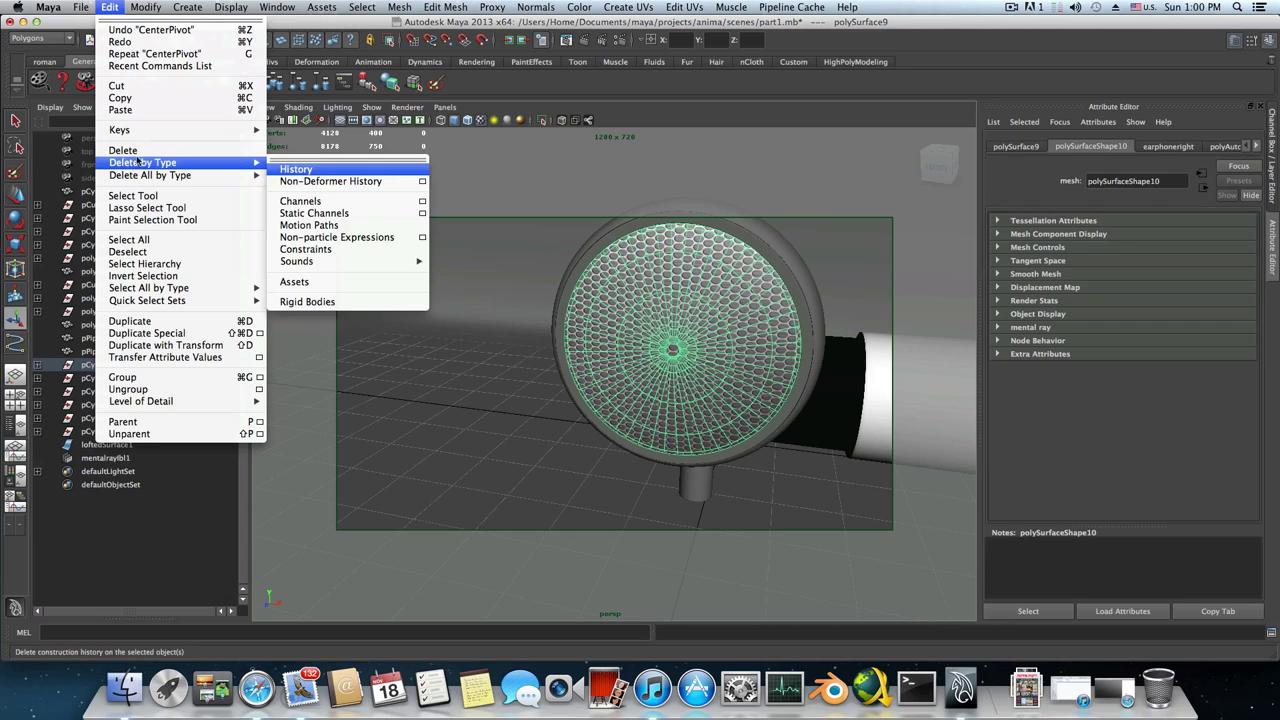
{"action": "left_click", "coordinate": [296, 169]}
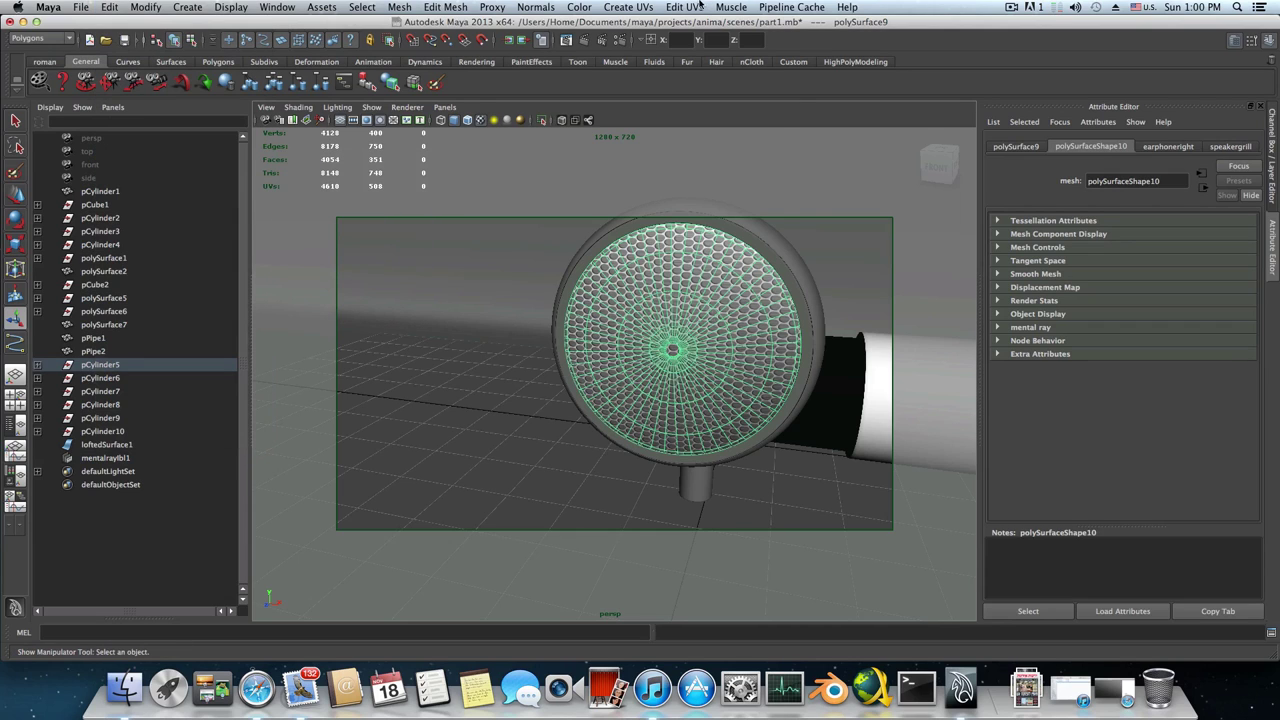
Apply Automatic Mapping to the speaker face again and scale the projection to about 2.046, 2.049, 1.591 with X translation 0.057
{"action": "left_click", "coordinate": [630, 8]}
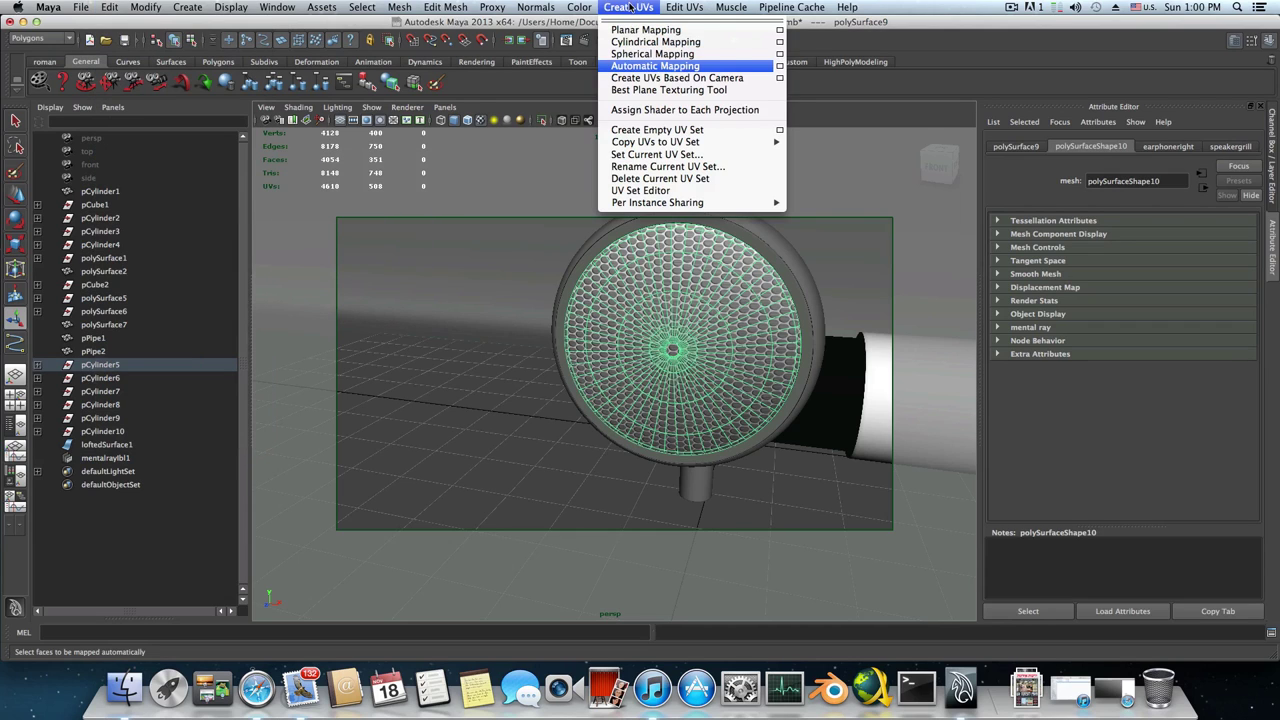
{"action": "left_click", "coordinate": [655, 66]}
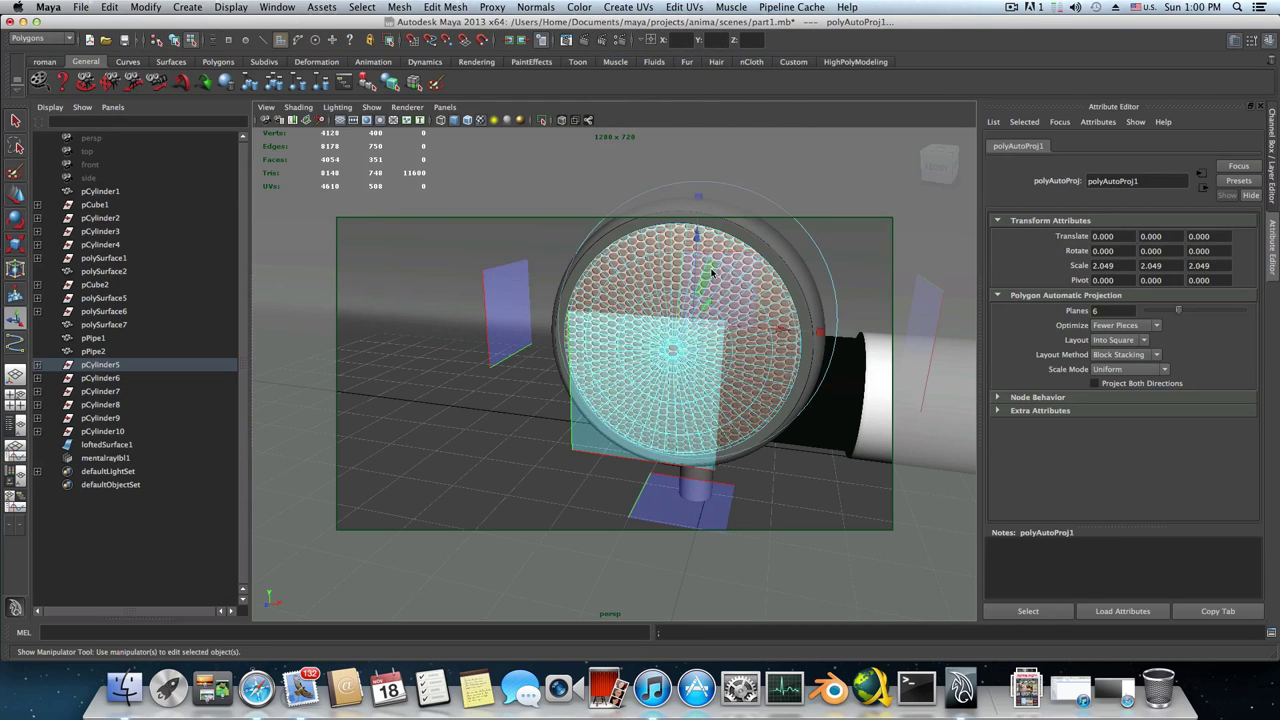
{"action": "left_click_drag", "start_coordinate": [711, 272], "coordinate": [829, 329], "text": "alt"}
{"action": "left_click_drag", "start_coordinate": [714, 200], "coordinate": [718, 229]}
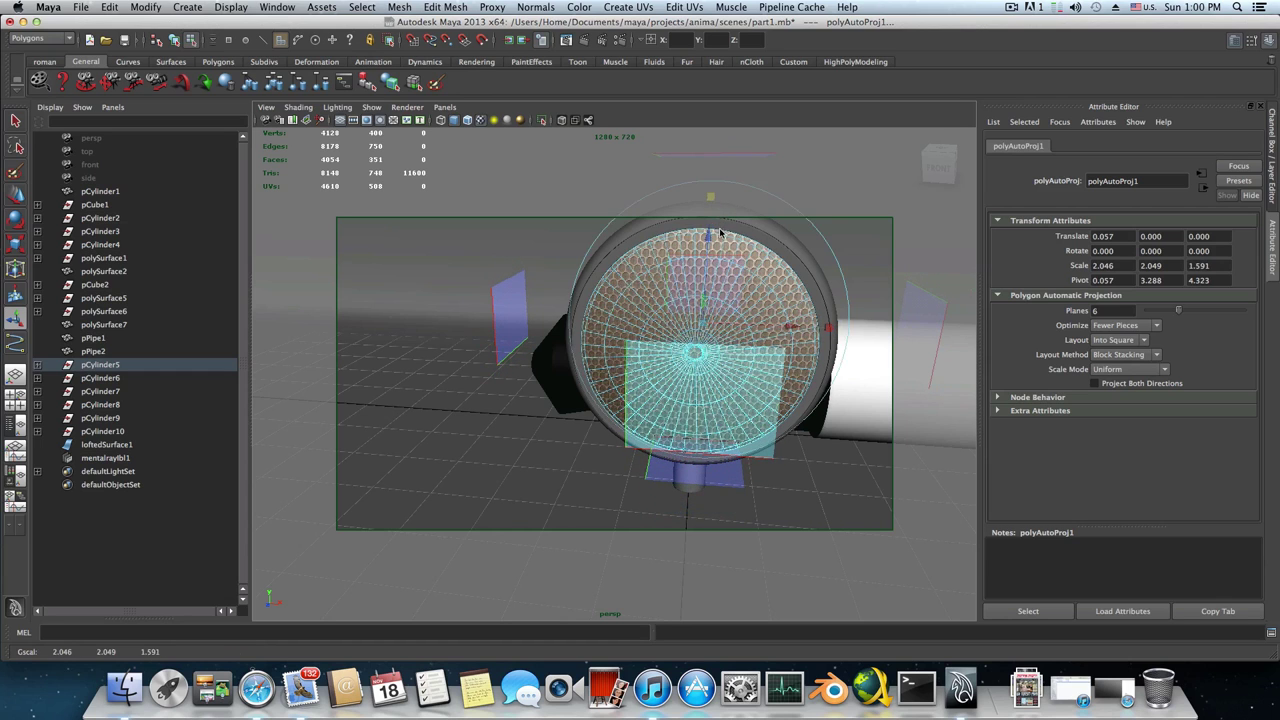
{"action": "left_click_drag", "start_coordinate": [745, 283], "coordinate": [765, 290], "text": "alt"}
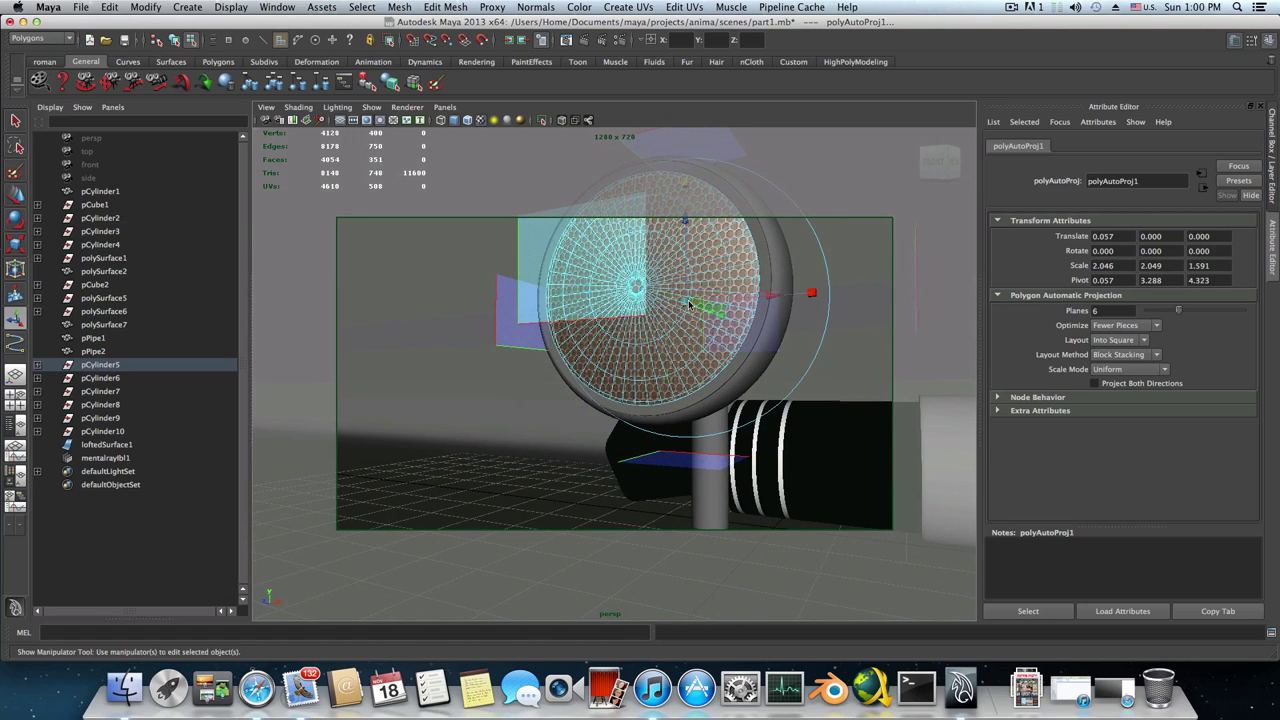
Enlarge the speaker face's automatic UV projection to a scale of about 3.069, 3.073, 2.386 and reselect the face mesh
{"action": "mouse_move", "coordinate": [688, 300]}
{"action": "left_mouse_down"}
{"action": "mouse_move", "coordinate": [708, 301]}
{"action": "mouse_move", "coordinate": [701, 315]}
{"action": "left_mouse_up"}
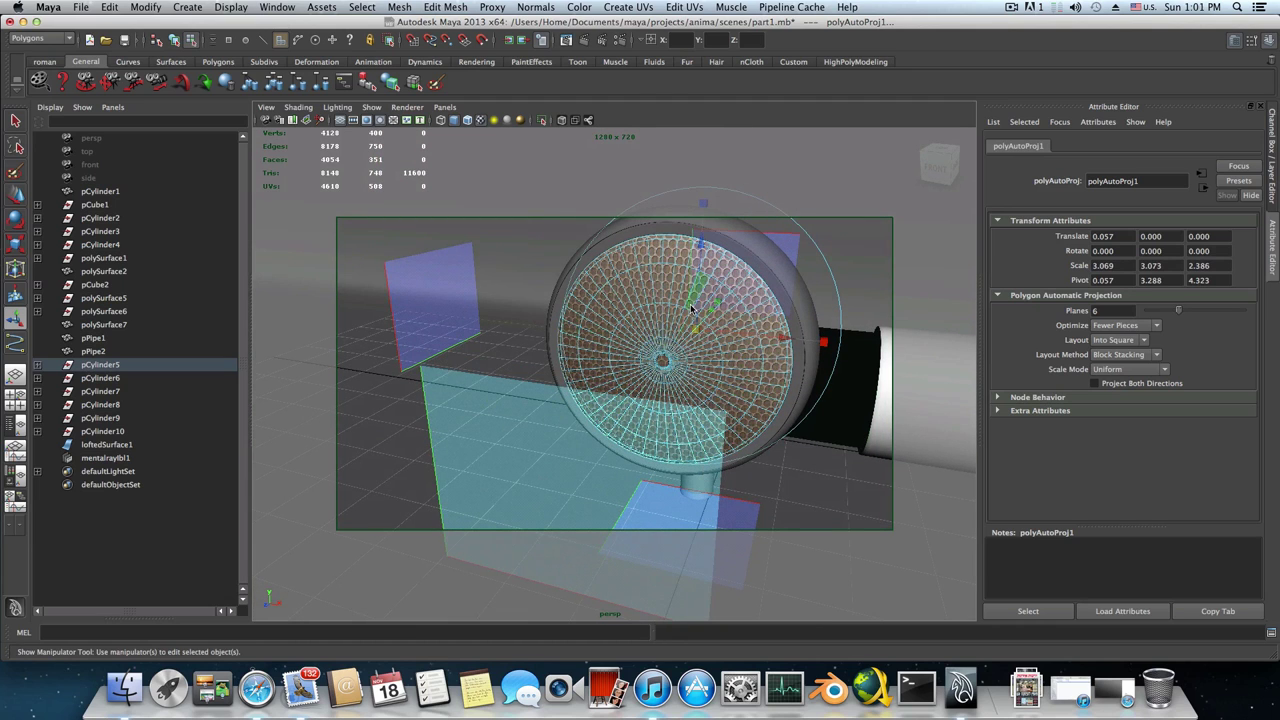
{"action": "left_click", "coordinate": [811, 313]}
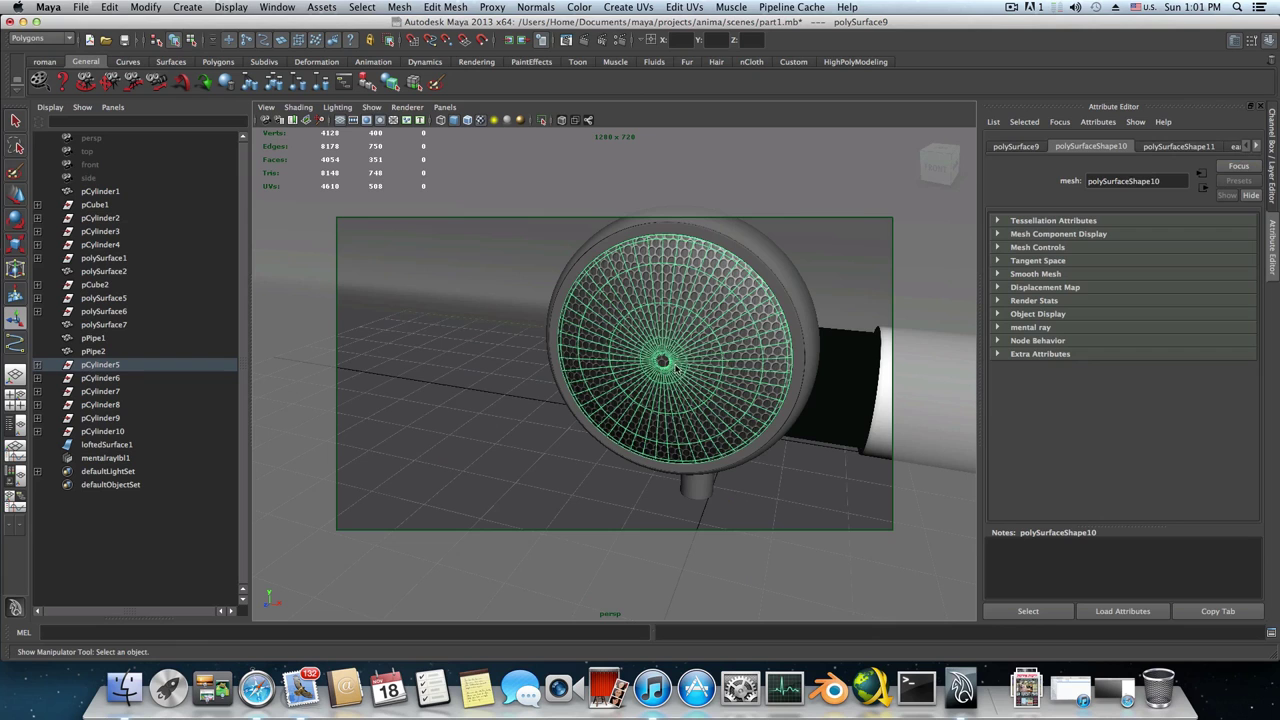
{"action": "left_click_drag", "start_coordinate": [673, 372], "coordinate": [650, 390], "text": "alt"}
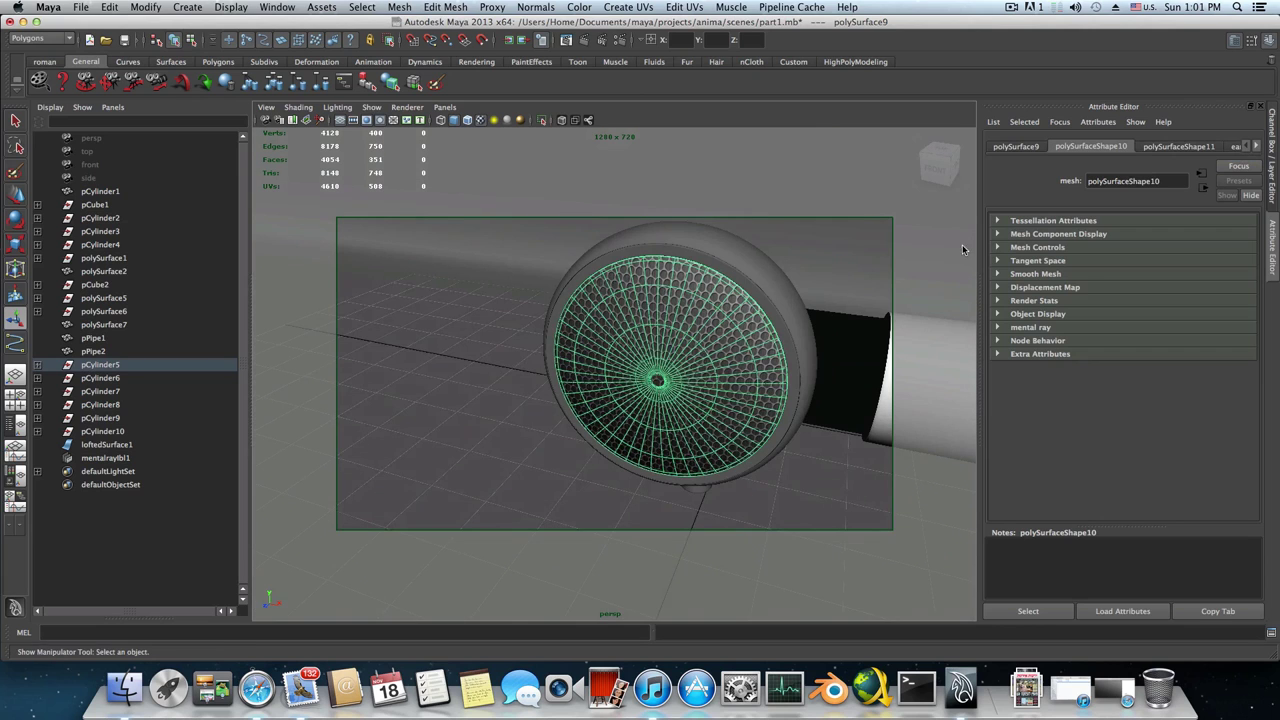
Open the speaker face's speakergrill Blinn material and connect a File texture to its Bump Mapping
{"action": "left_click", "coordinate": [1257, 149]}
{"action": "left_click", "coordinate": [1257, 149]}
{"action": "left_click", "coordinate": [1257, 149]}
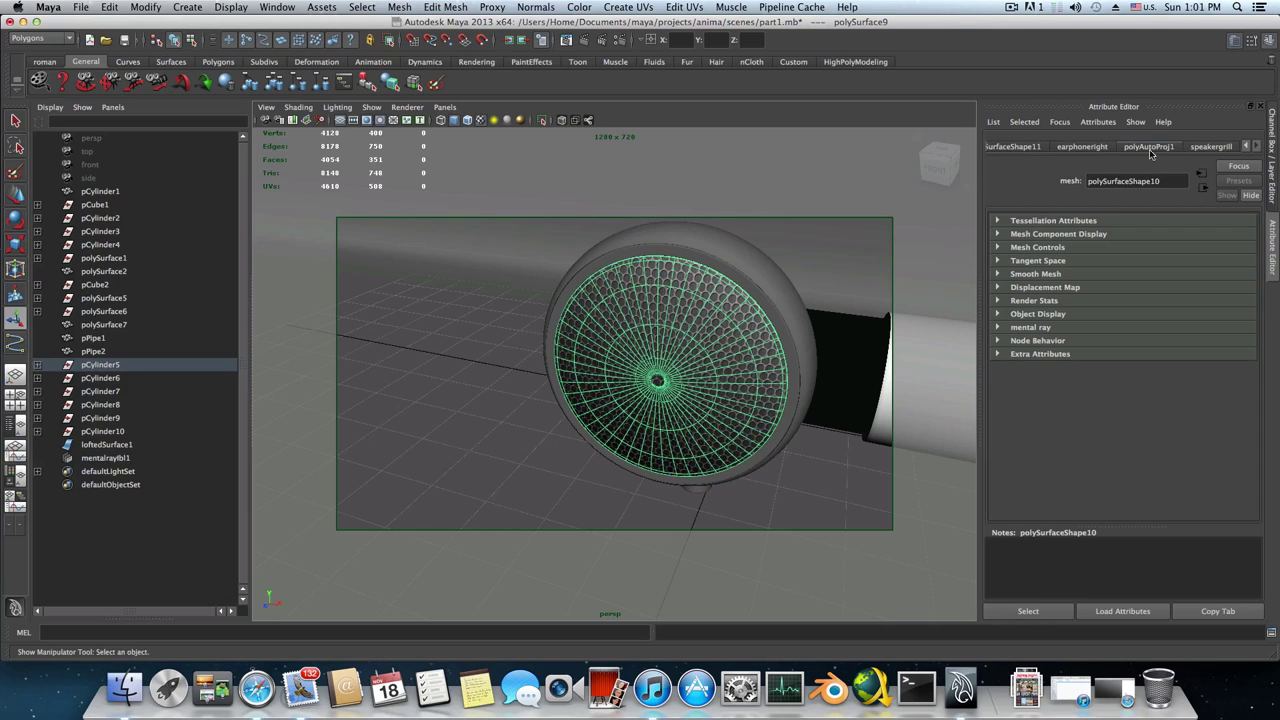
{"action": "left_click", "coordinate": [1246, 149]}
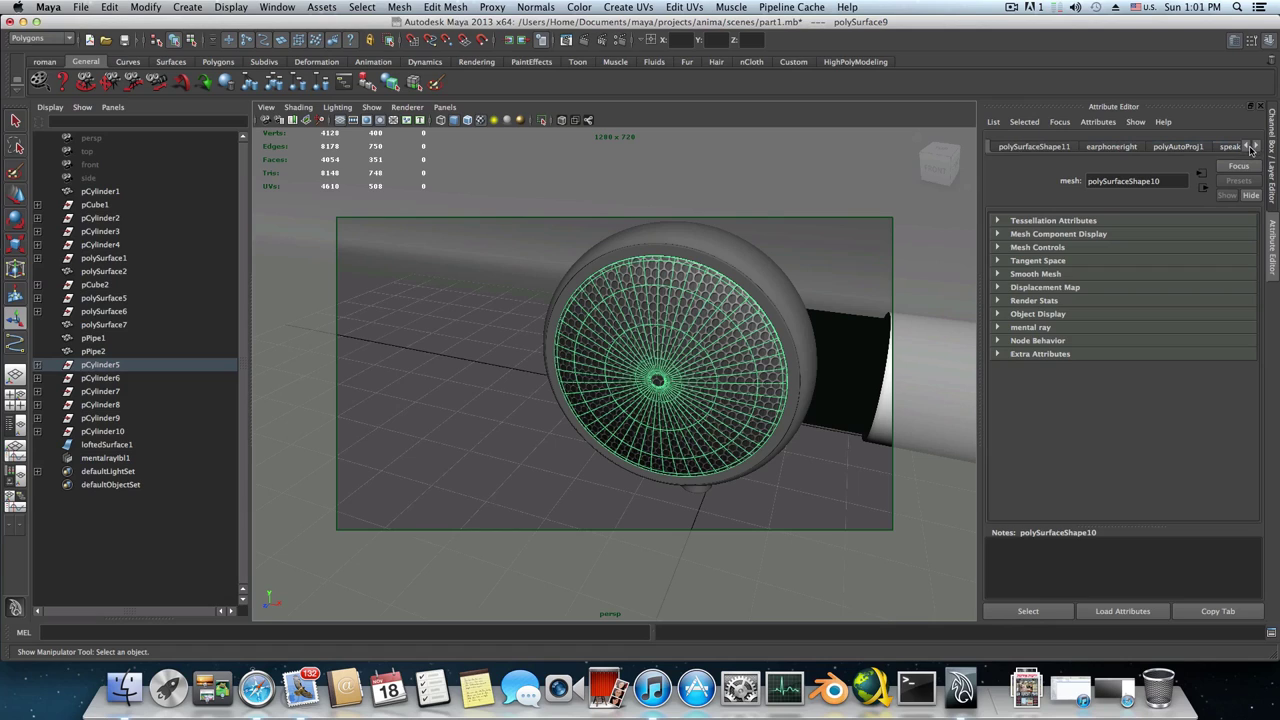
{"action": "left_click", "coordinate": [1256, 149]}
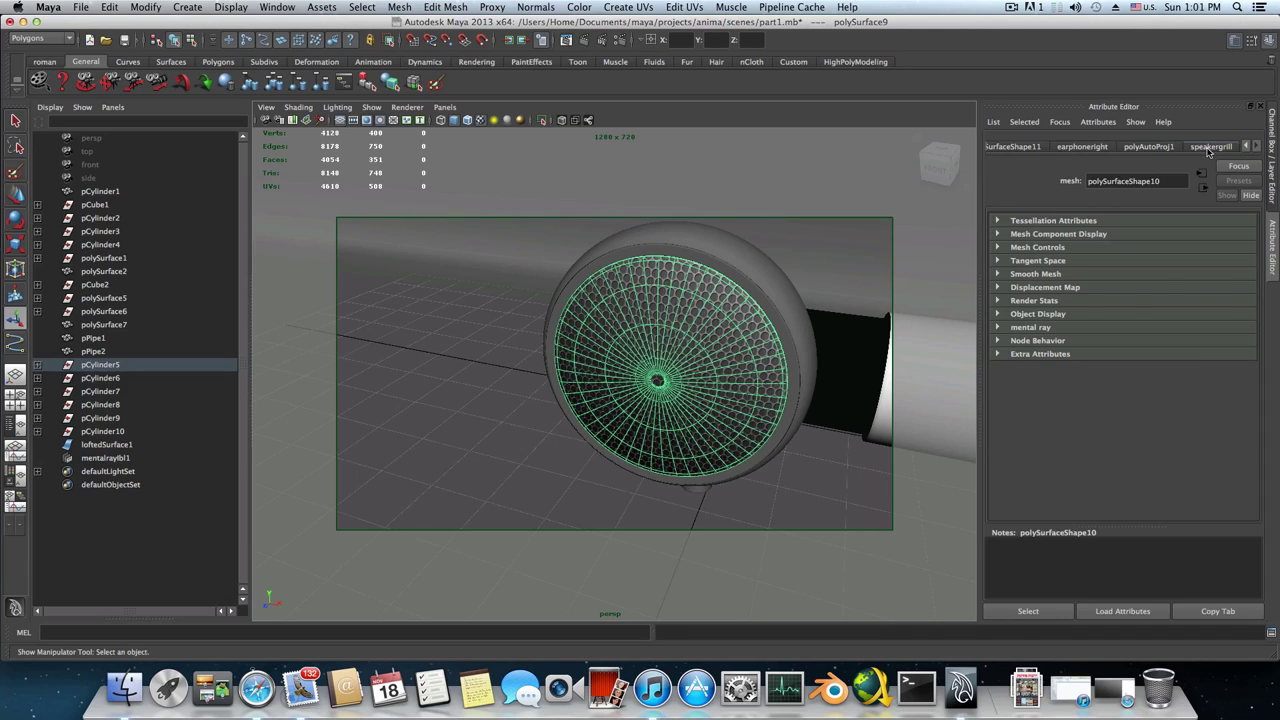
{"action": "left_click", "coordinate": [1208, 148]}
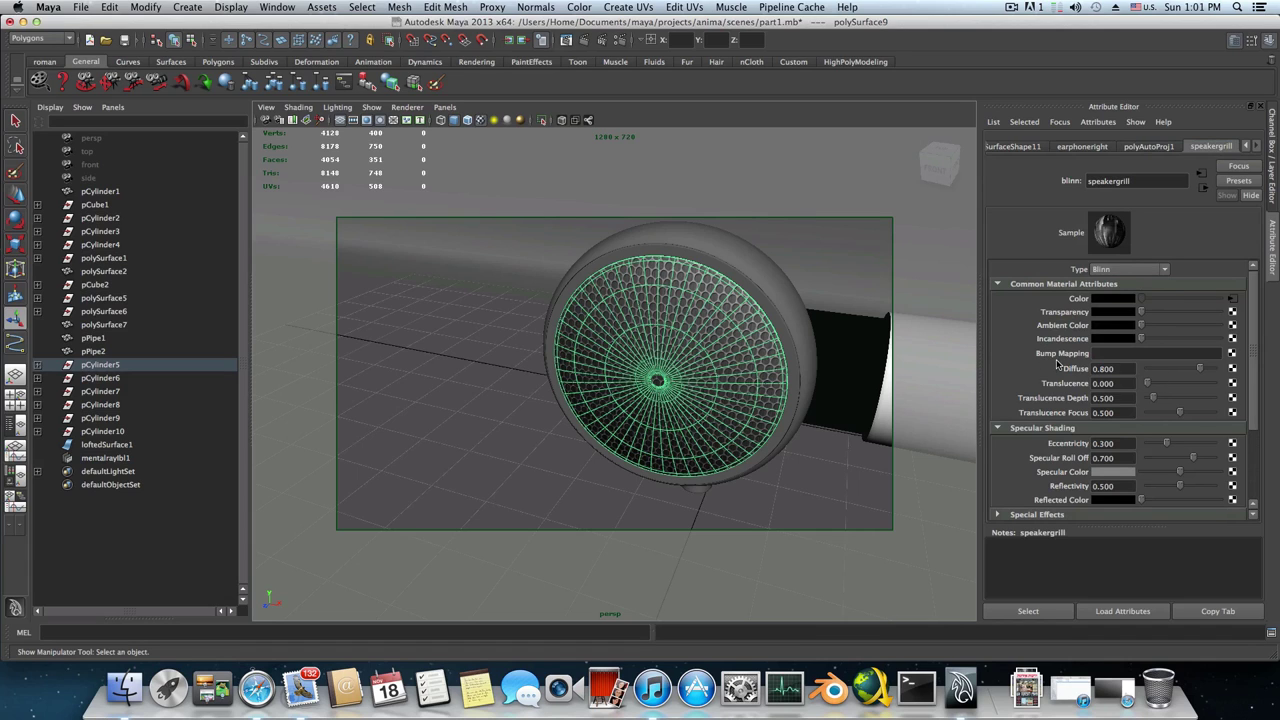
{"action": "left_click", "coordinate": [1232, 354]}
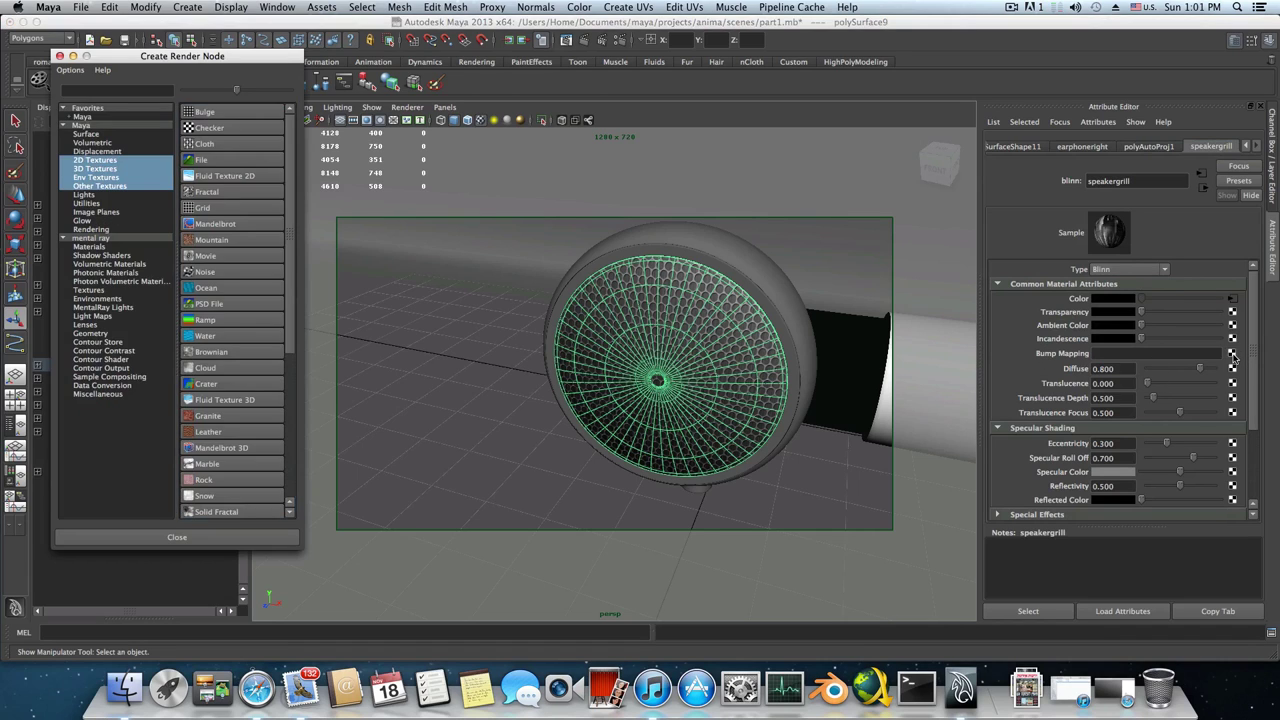
{"action": "left_click", "coordinate": [213, 163]}
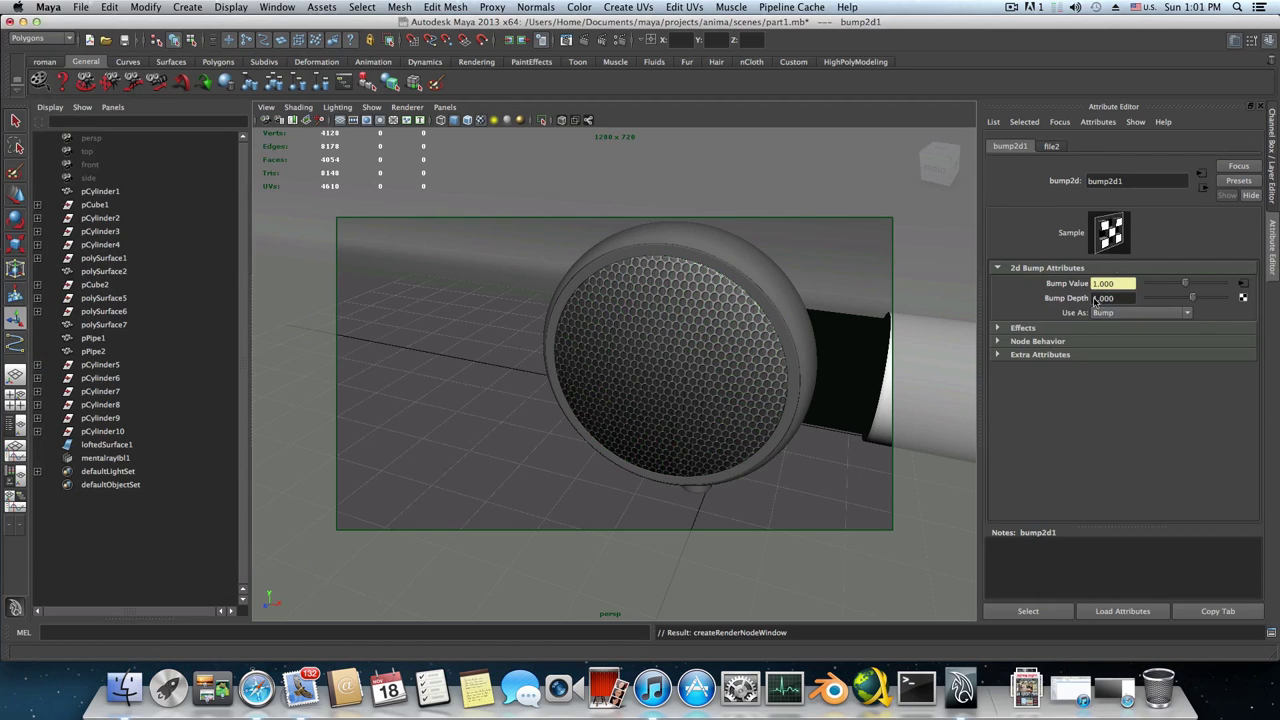
Edit the bump node's Bump Depth and load speaker-grille-texture-2.jpg from the Desktop as the bump texture image
{"action": "left_click", "coordinate": [1093, 302]}
{"action": "key", "text": "BackSpace"}
{"action": "key", "text": "Return"}
{"action": "left_click", "coordinate": [1050, 147]}
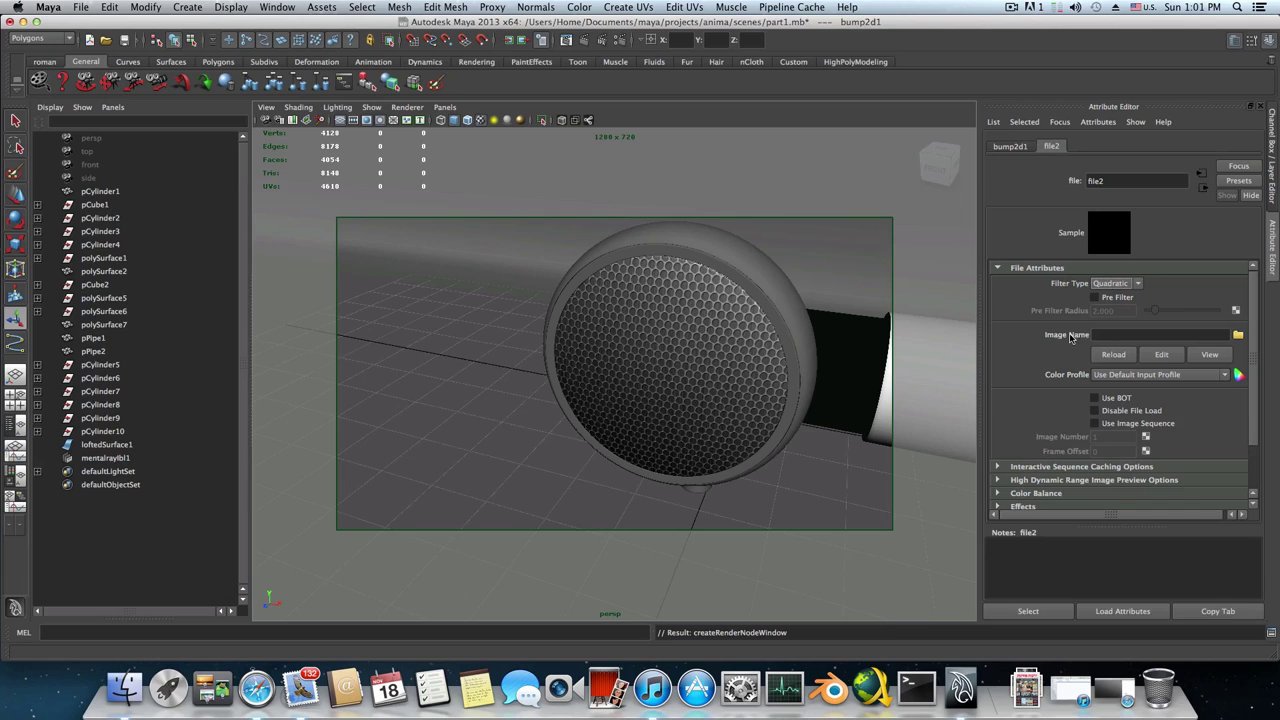
{"action": "left_click", "coordinate": [1238, 335]}
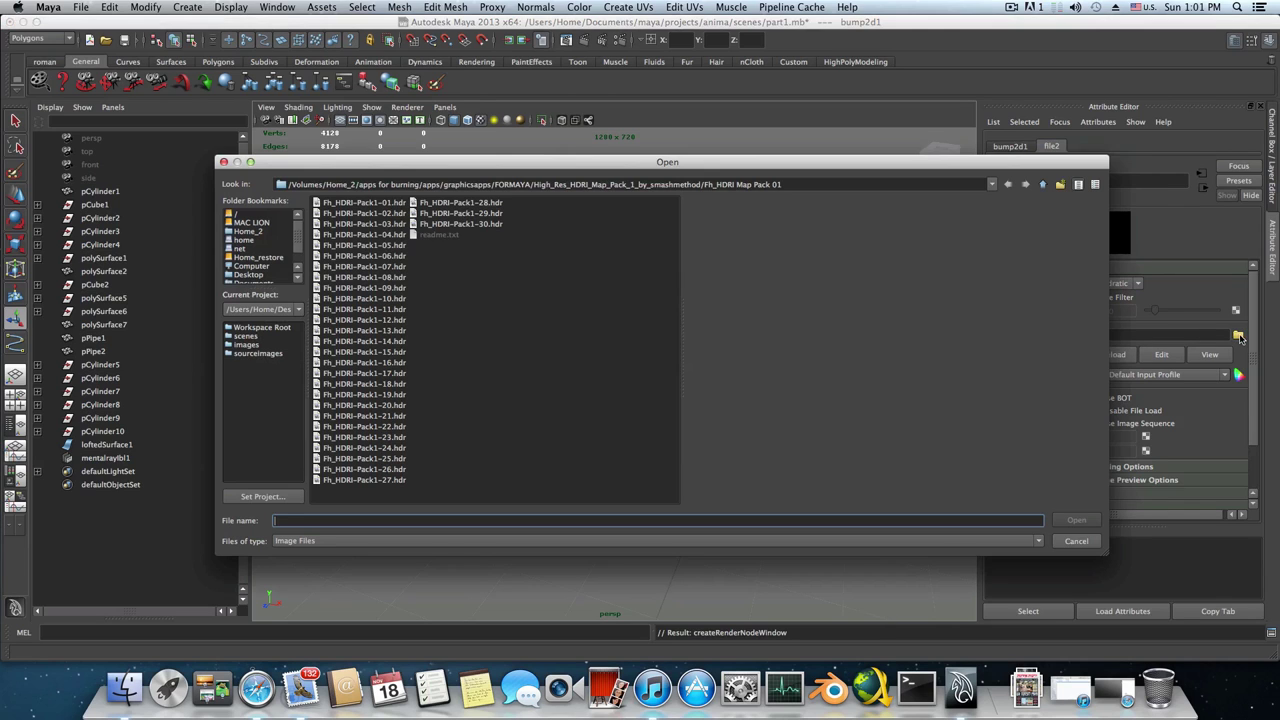
{"action": "left_click", "coordinate": [250, 276]}
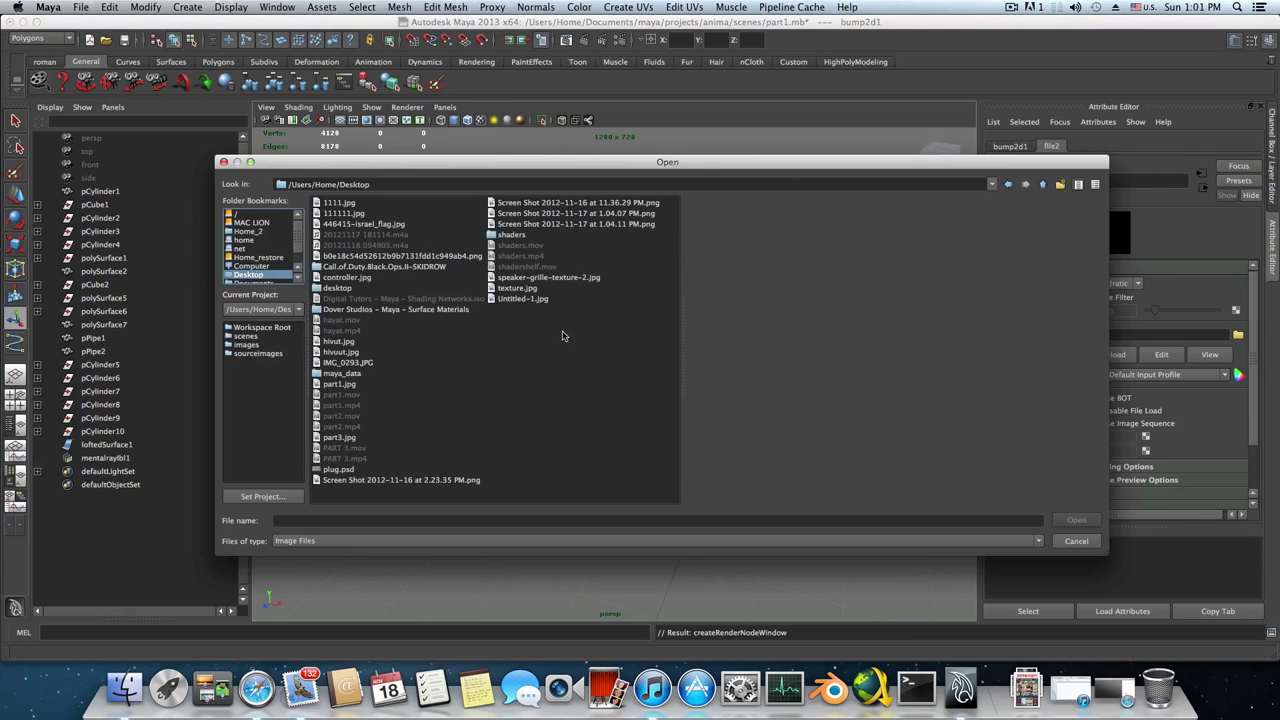
{"action": "left_click", "coordinate": [520, 278]}
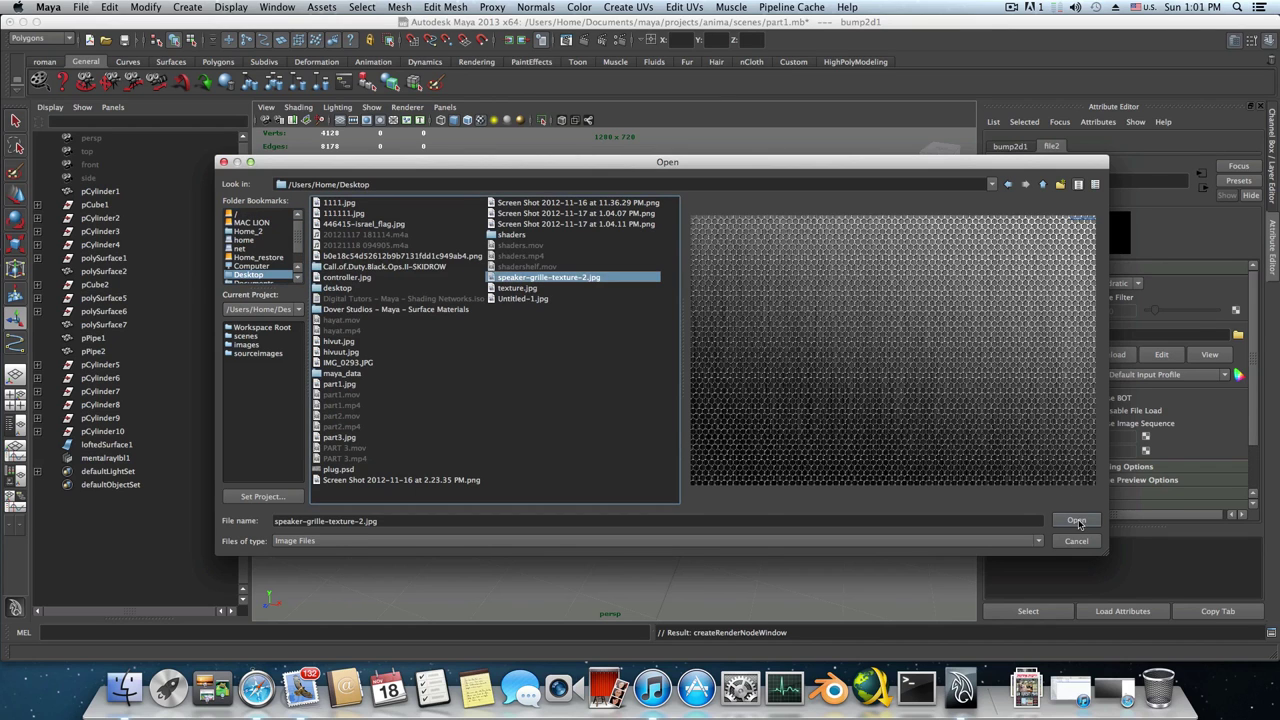
{"action": "left_click", "coordinate": [1076, 520]}
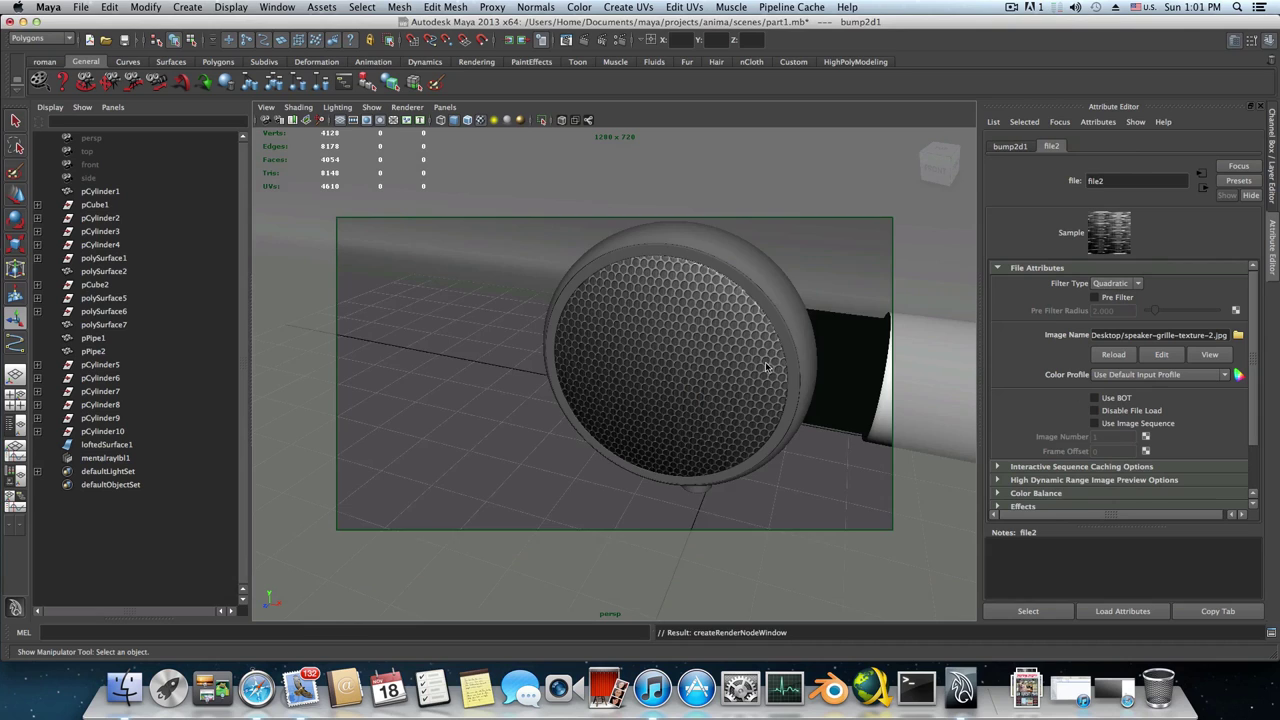
Select the right earphone's body mesh and assign the existing plastic mia_material_x to it
{"action": "key", "text": "bracketleft"}
{"action": "key", "text": "bracketright"}
{"action": "left_click", "coordinate": [1080, 232]}
{"action": "left_click", "coordinate": [779, 307]}
{"action": "left_click_drag", "start_coordinate": [790, 410], "coordinate": [702, 398], "text": "alt"}
{"action": "right_click_drag", "start_coordinate": [612, 345], "coordinate": [700, 587]}
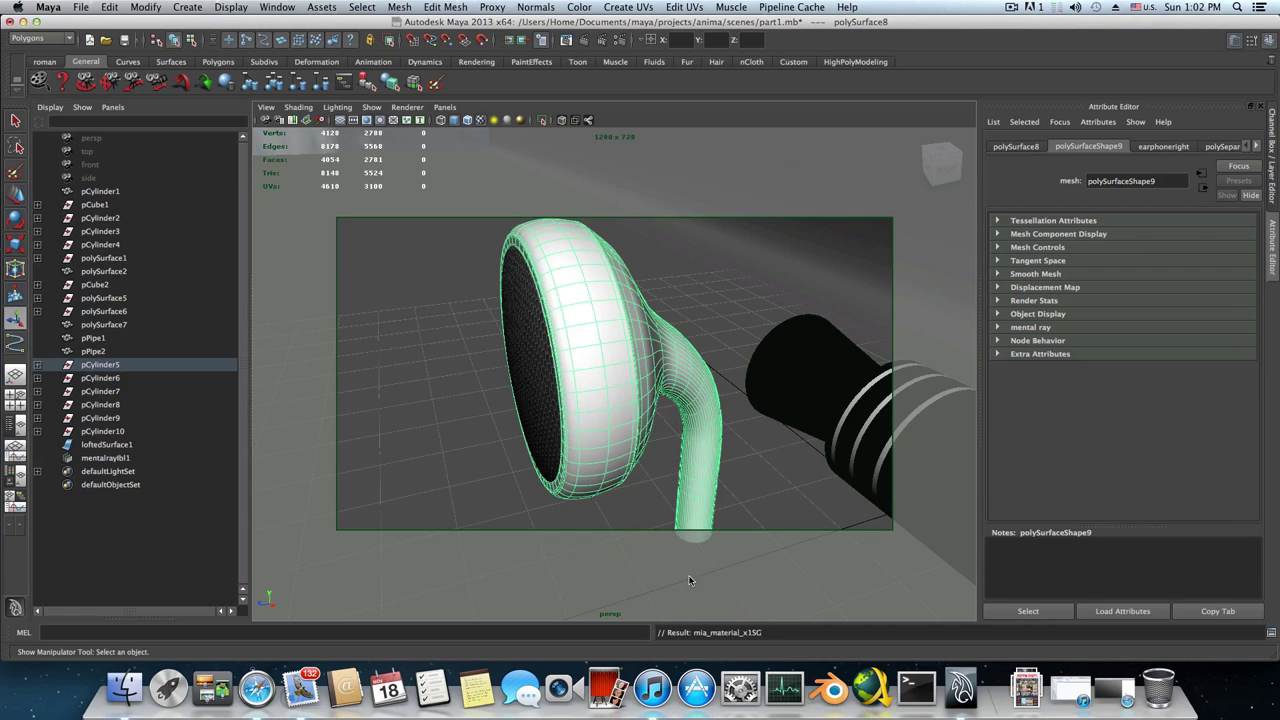
Turn off smooth preview on the earphone body and examine the grille, rim edge and neck up close
{"action": "left_click_drag", "start_coordinate": [658, 394], "coordinate": [677, 392], "text": "alt"}
{"action": "right_click_drag", "start_coordinate": [677, 392], "coordinate": [811, 408], "text": "alt"}
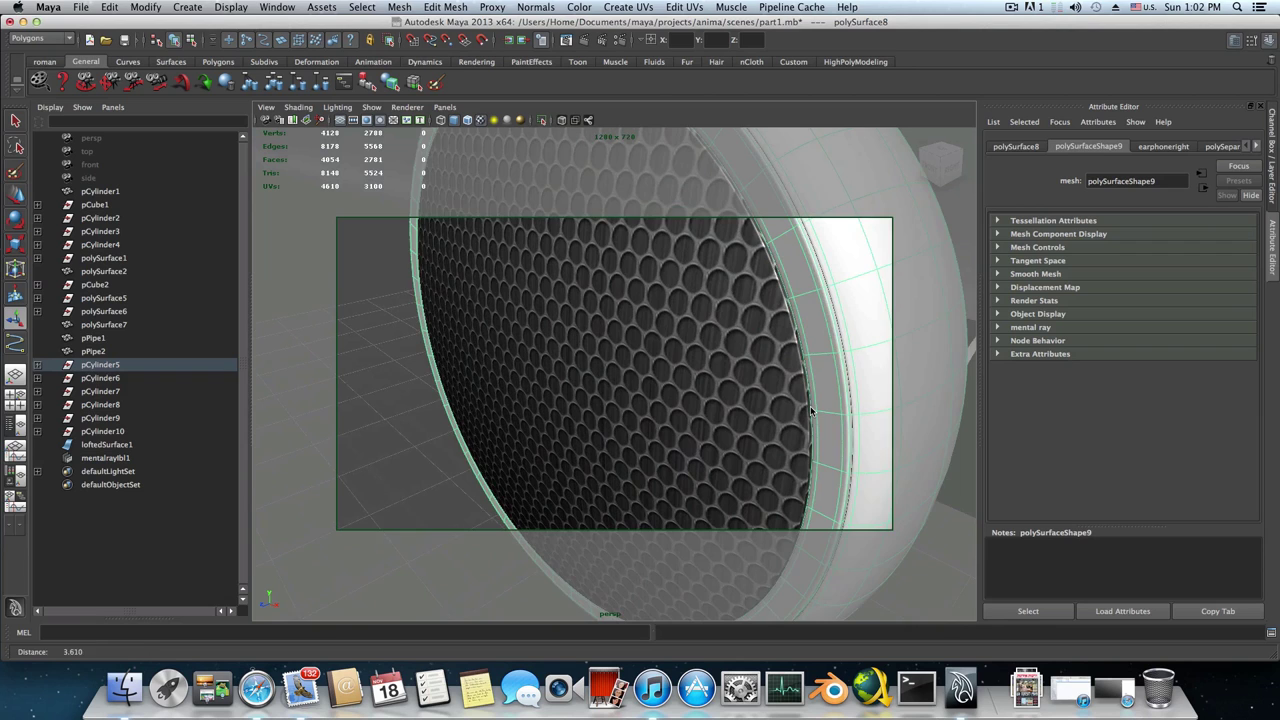
{"action": "left_click_drag", "start_coordinate": [811, 410], "coordinate": [742, 414], "text": "alt"}
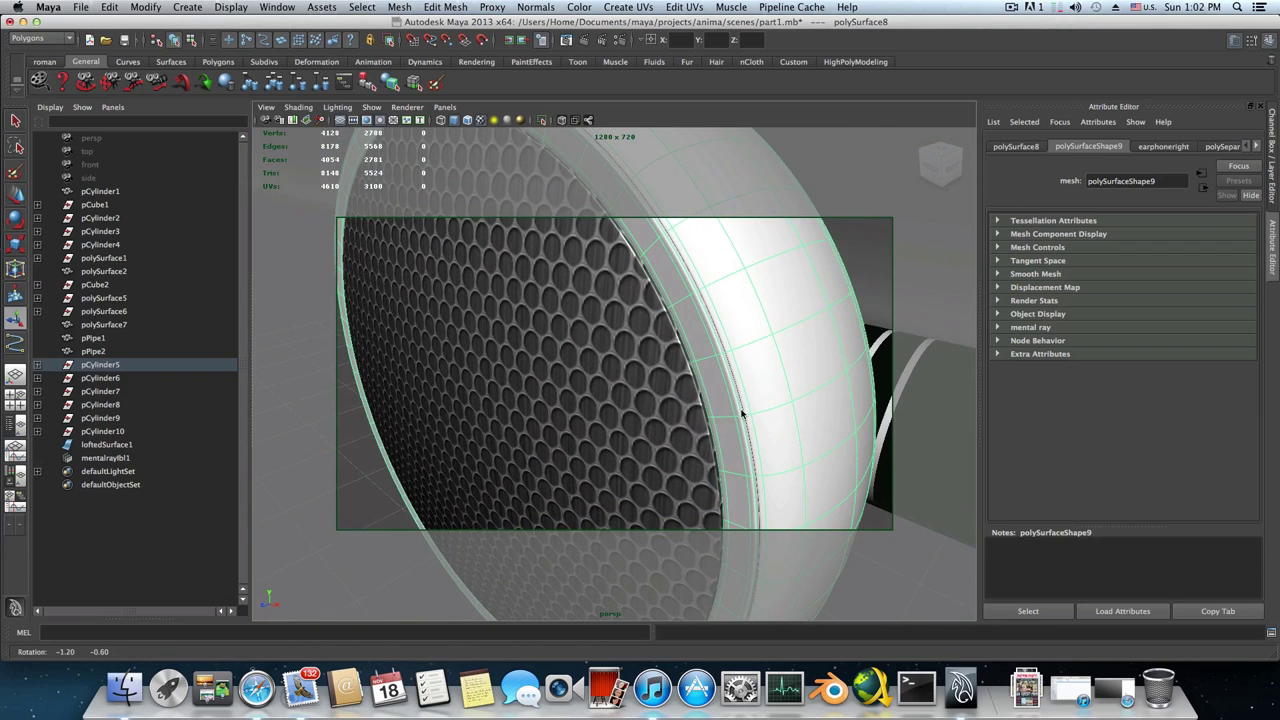
{"action": "scroll", "coordinate": [729, 371], "scroll_direction": "down", "scroll_amount": 5}
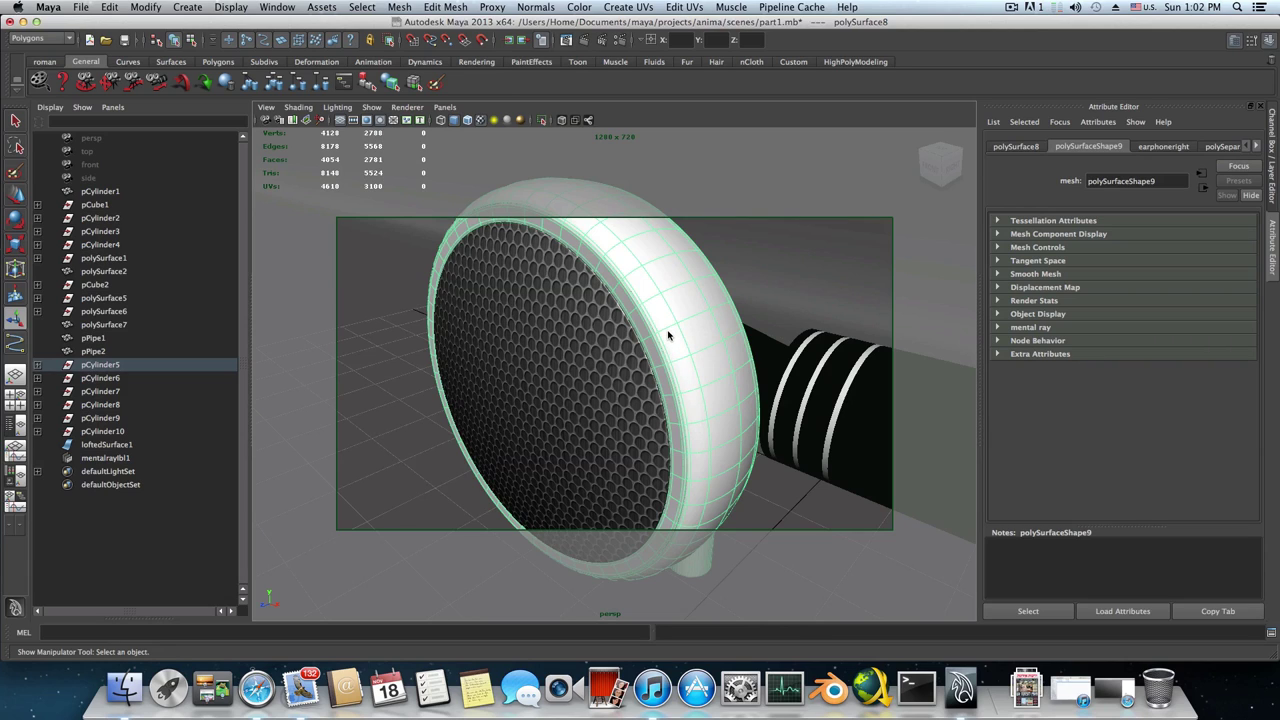
{"action": "key", "text": "1"}
{"action": "scroll", "coordinate": [669, 336], "scroll_direction": "up", "scroll_amount": 5}
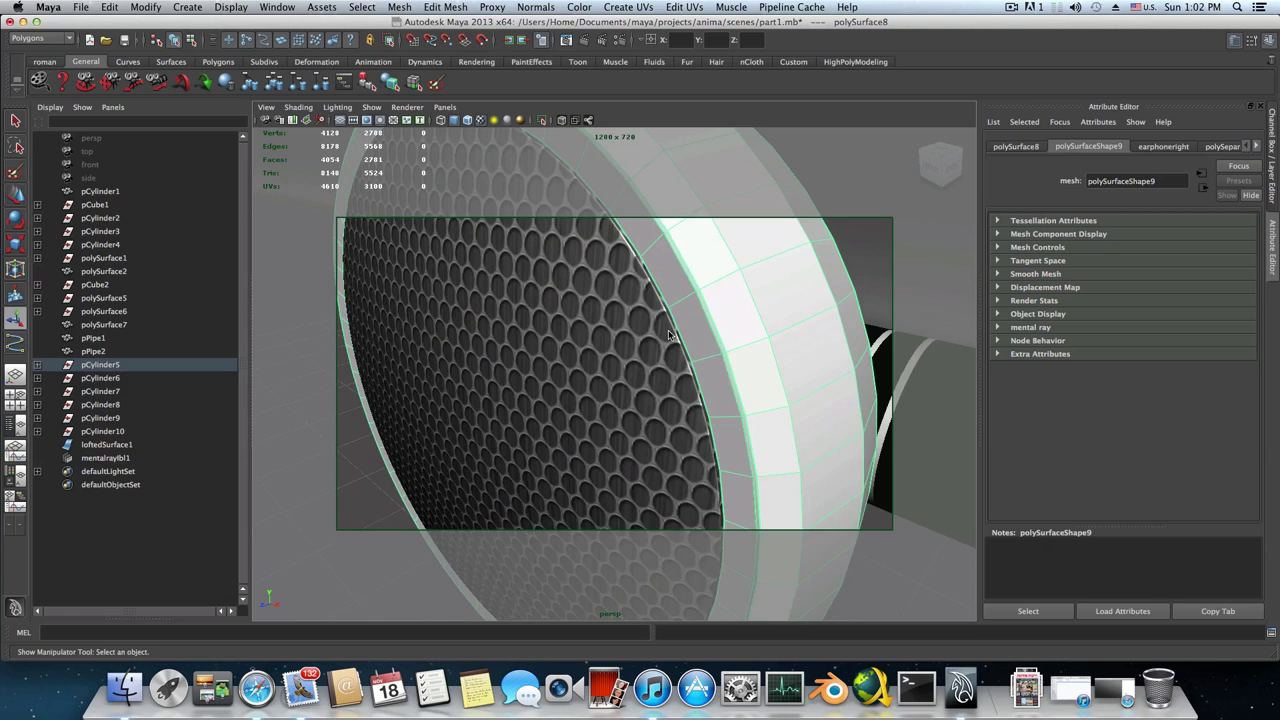
{"action": "scroll", "coordinate": [728, 340], "scroll_direction": "up", "scroll_amount": 4}
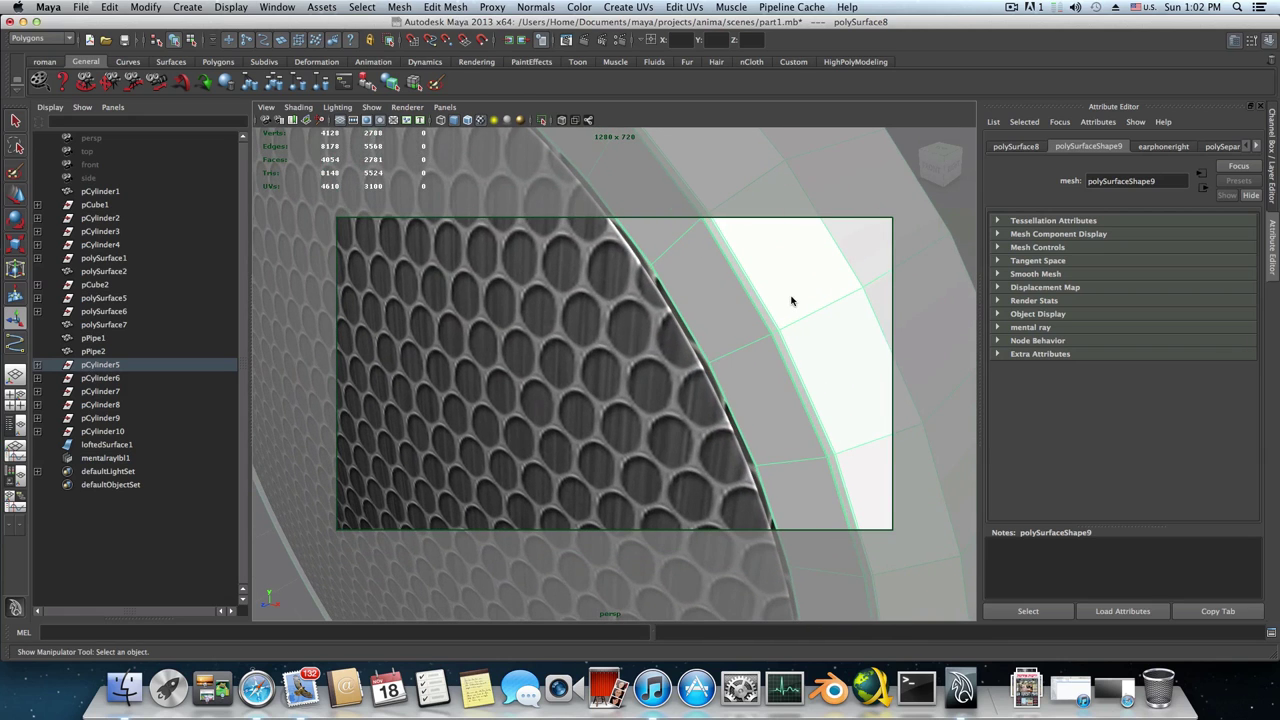
{"action": "left_click_drag", "start_coordinate": [789, 317], "coordinate": [532, 365], "text": "alt"}
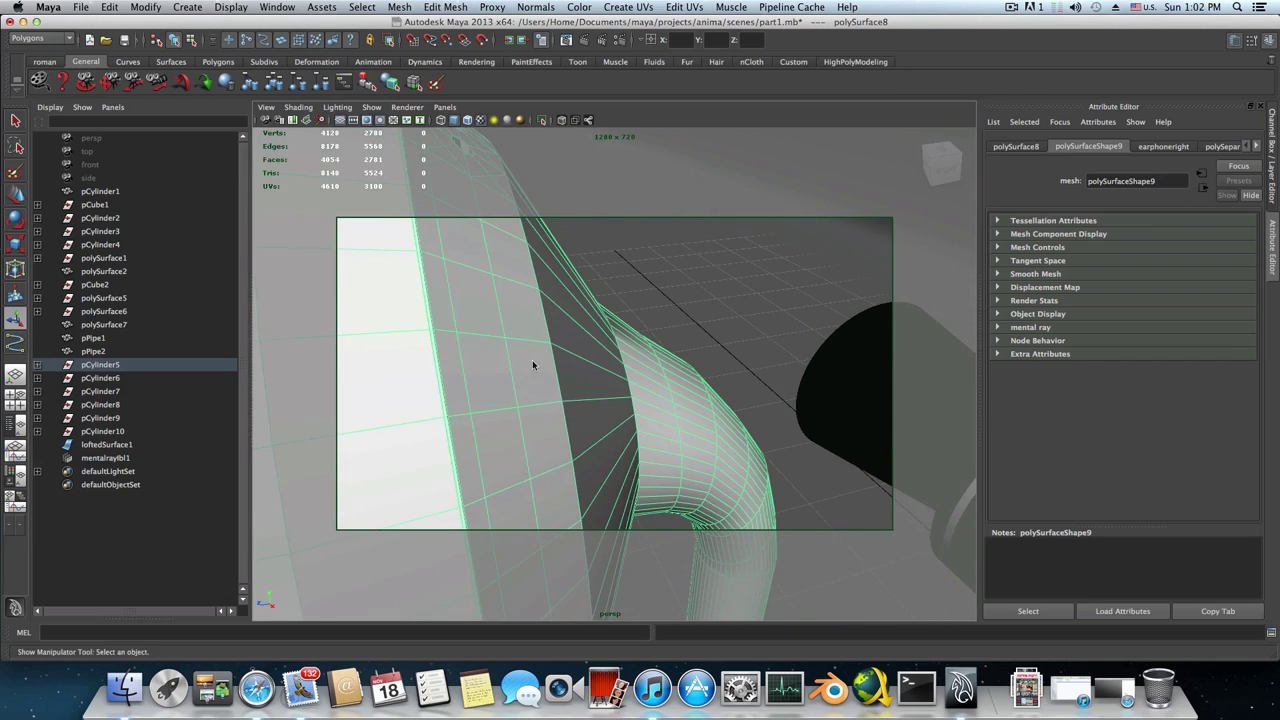
{"action": "scroll", "coordinate": [451, 374], "scroll_direction": "down", "scroll_amount": 4}
{"action": "scroll", "coordinate": [454, 386], "scroll_direction": "up", "scroll_amount": 5}
{"action": "middle_click_drag", "start_coordinate": [440, 389], "coordinate": [500, 392], "text": "alt"}
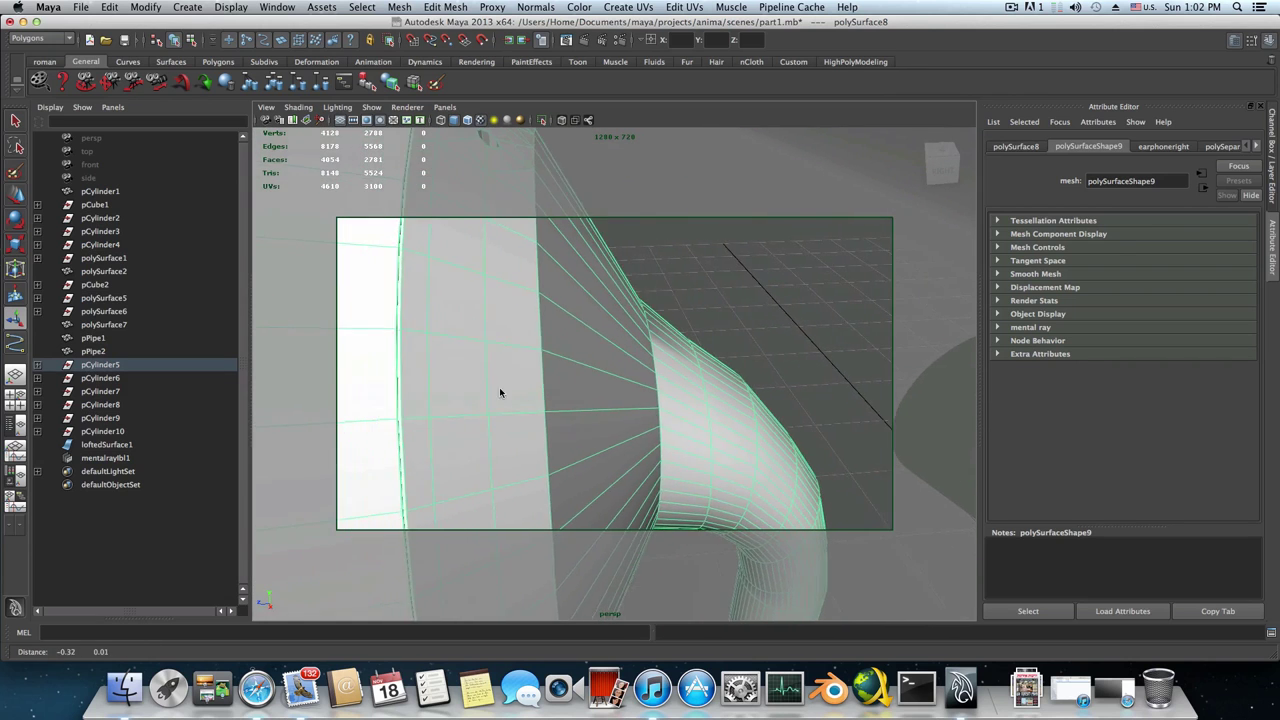
{"action": "left_click_drag", "start_coordinate": [500, 392], "coordinate": [526, 400], "text": "alt"}
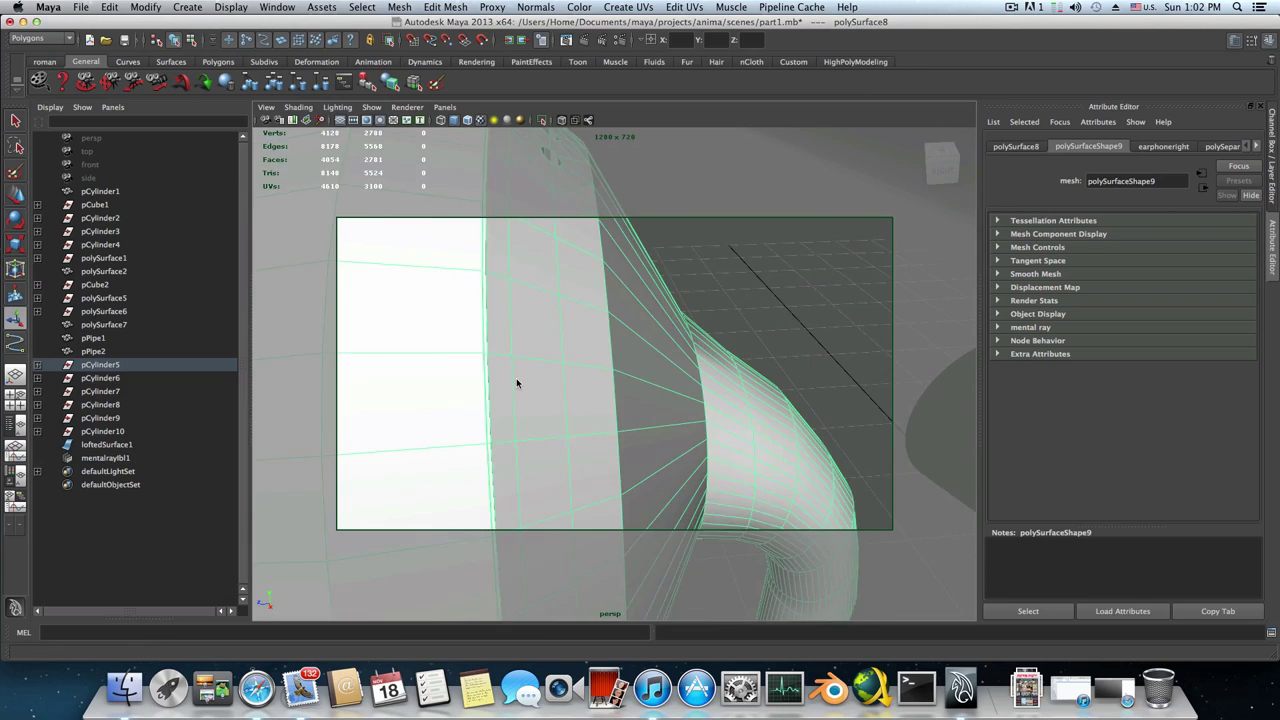
{"action": "middle_click_drag", "start_coordinate": [516, 379], "coordinate": [586, 383], "text": "alt"}
{"action": "scroll", "coordinate": [586, 384], "scroll_direction": "down", "scroll_amount": 4}
Switch the earphone body to face selection and select the narrow face loop along the front rim's edge
{"action": "right_click_drag", "start_coordinate": [594, 362], "coordinate": [590, 388]}
{"action": "left_click", "coordinate": [590, 390]}
{"action": "left_click_drag", "start_coordinate": [531, 400], "coordinate": [622, 381], "text": "alt"}
{"action": "left_click_drag", "start_coordinate": [763, 355], "coordinate": [601, 367], "text": "alt"}
{"action": "middle_click_drag", "start_coordinate": [601, 368], "coordinate": [660, 527], "text": "alt"}
{"action": "right_click_drag", "start_coordinate": [519, 370], "coordinate": [636, 385], "text": "alt"}
{"action": "middle_click_drag", "start_coordinate": [556, 374], "coordinate": [540, 369], "text": "alt"}
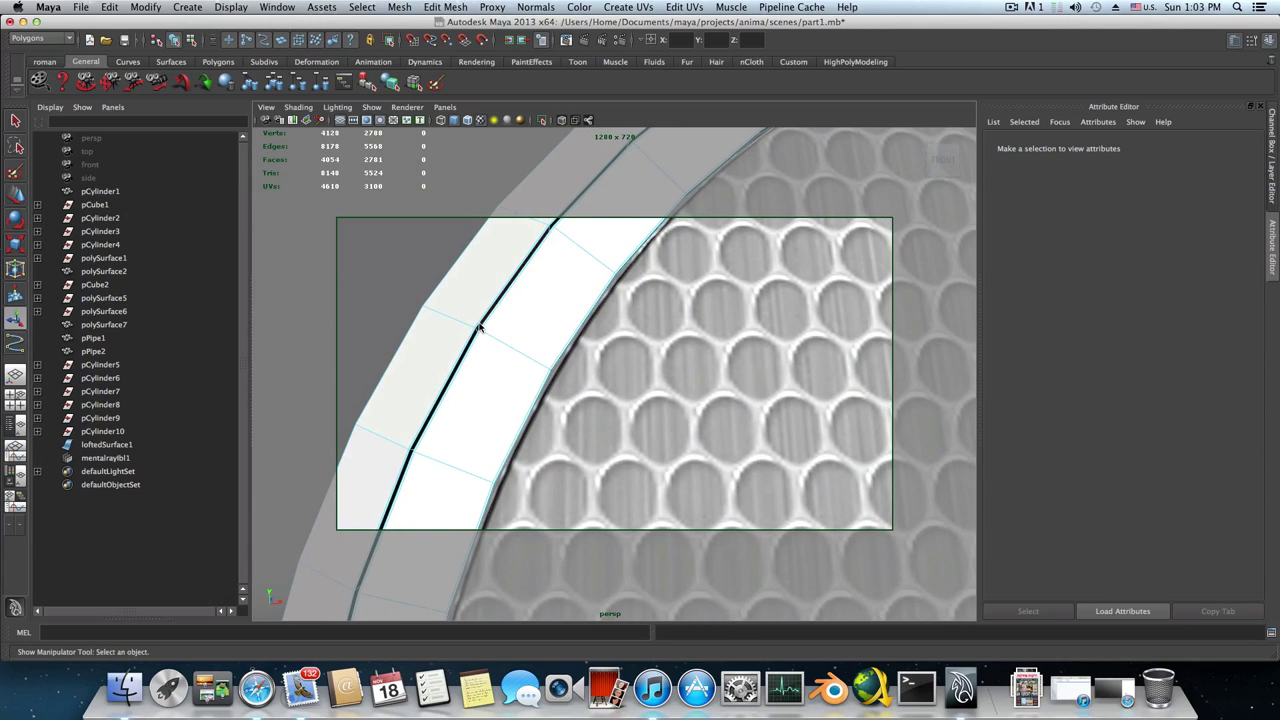
{"action": "left_click", "coordinate": [480, 327]}
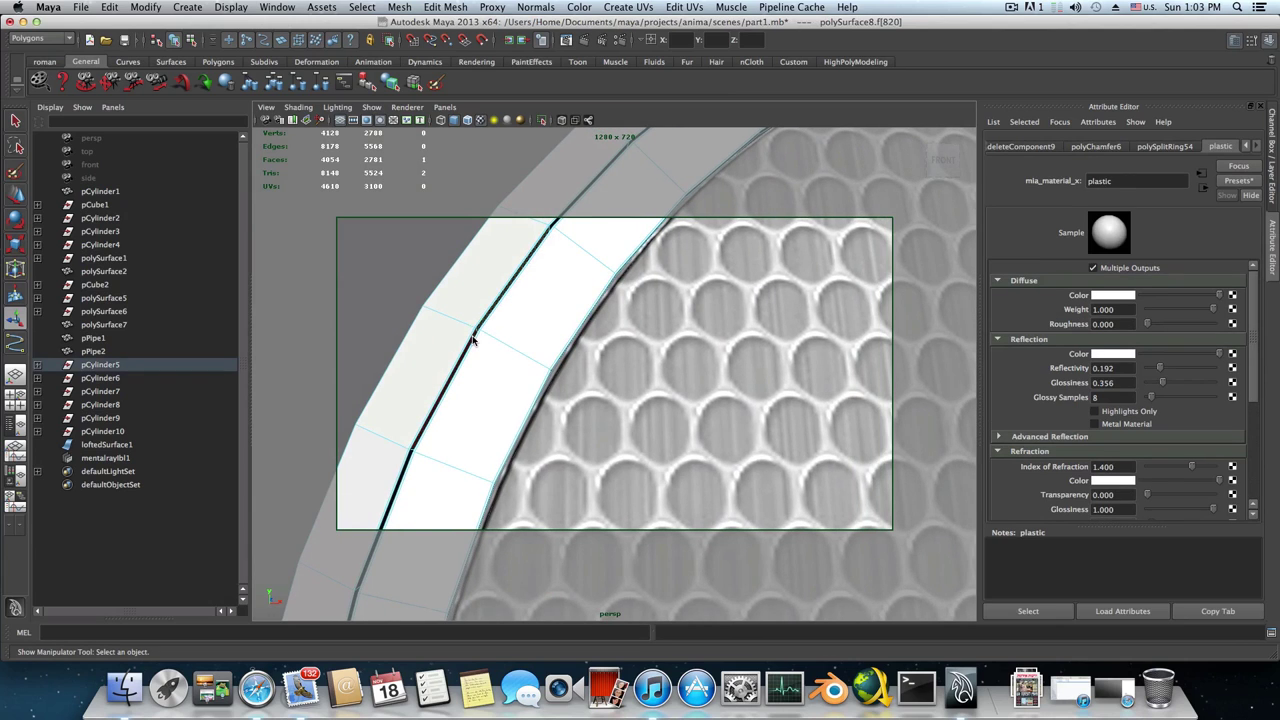
{"action": "double_click", "coordinate": [473, 336], "text": "shift"}
{"action": "left_click_drag", "start_coordinate": [521, 348], "coordinate": [535, 353], "text": "alt"}
{"action": "middle_click_drag", "start_coordinate": [577, 373], "coordinate": [606, 380], "text": "alt"}
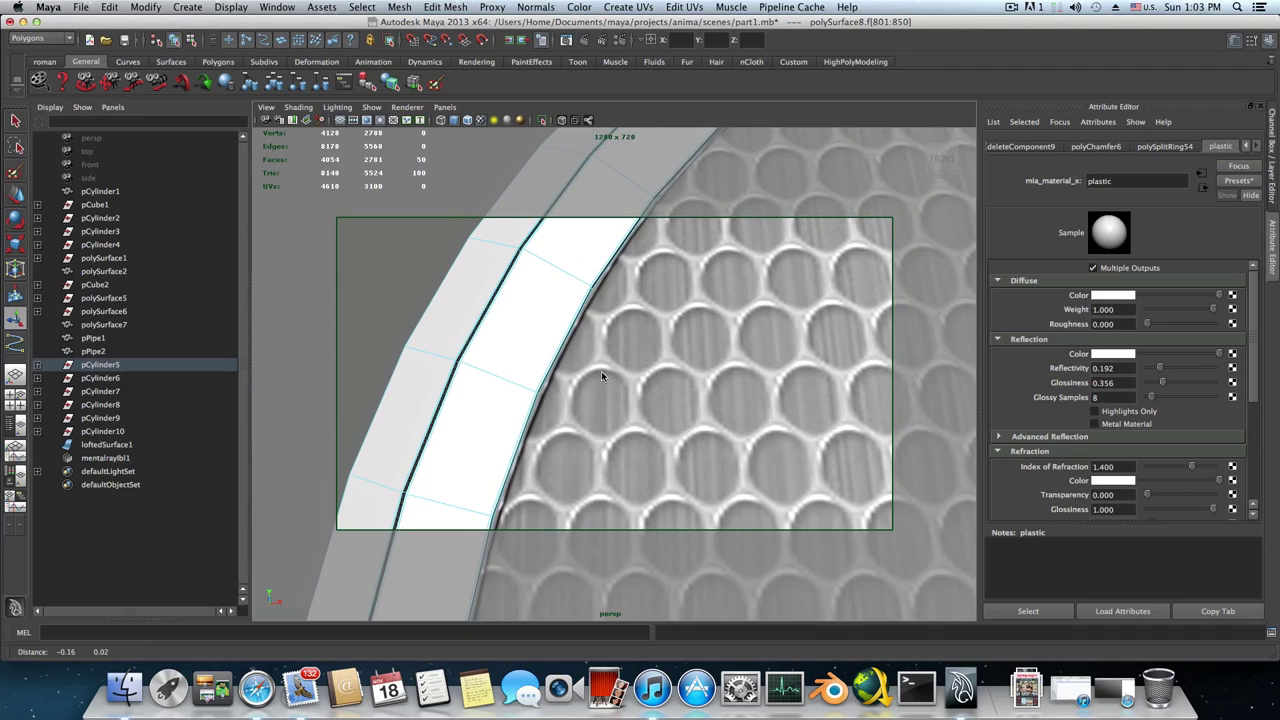
Add the complete neighbouring outer face loop to the selected narrow rim loop
{"action": "left_click", "coordinate": [446, 390], "text": "shift"}
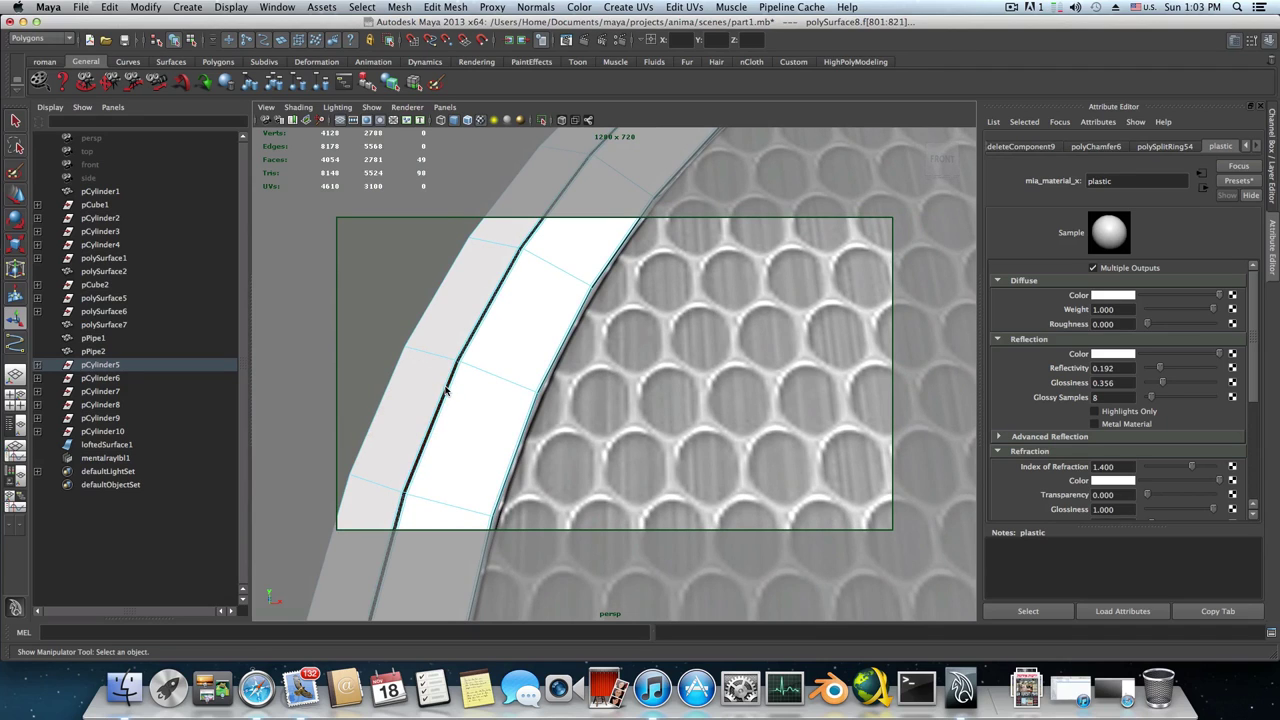
{"action": "left_click", "coordinate": [455, 337], "text": "shift"}
{"action": "double_click", "coordinate": [432, 389], "text": "shift"}
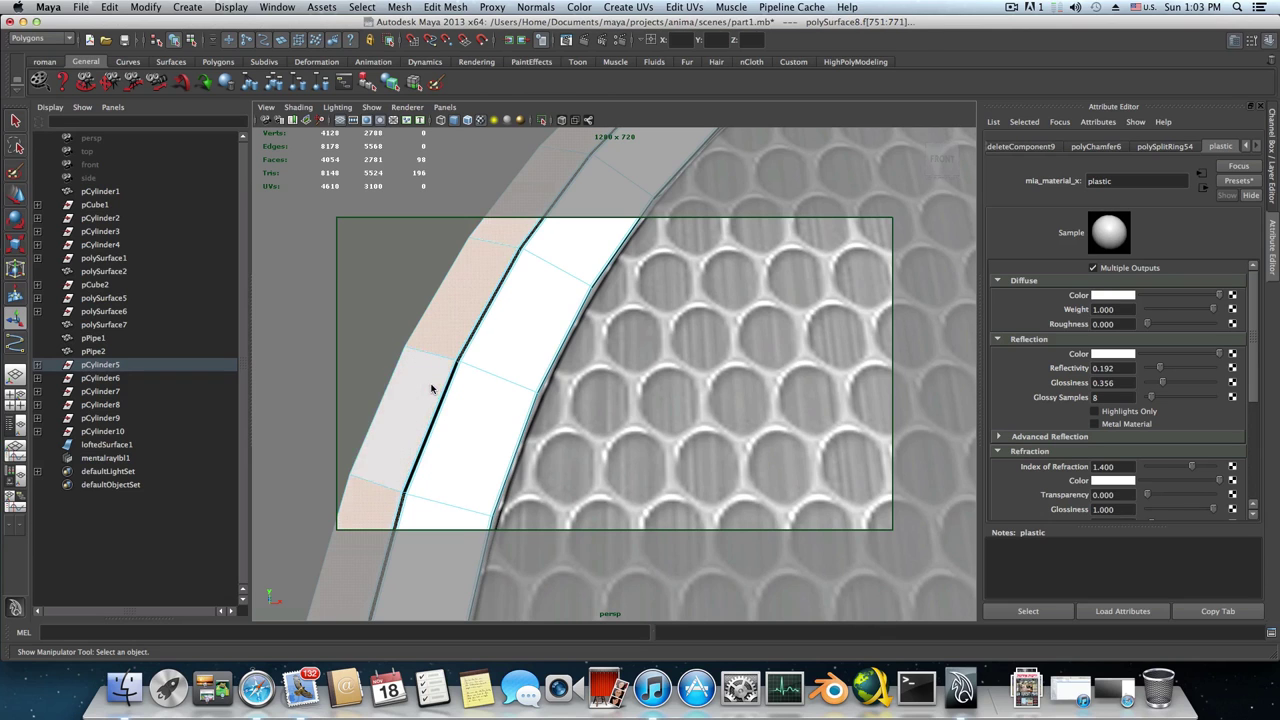
{"action": "left_click", "coordinate": [435, 397], "text": "shift"}
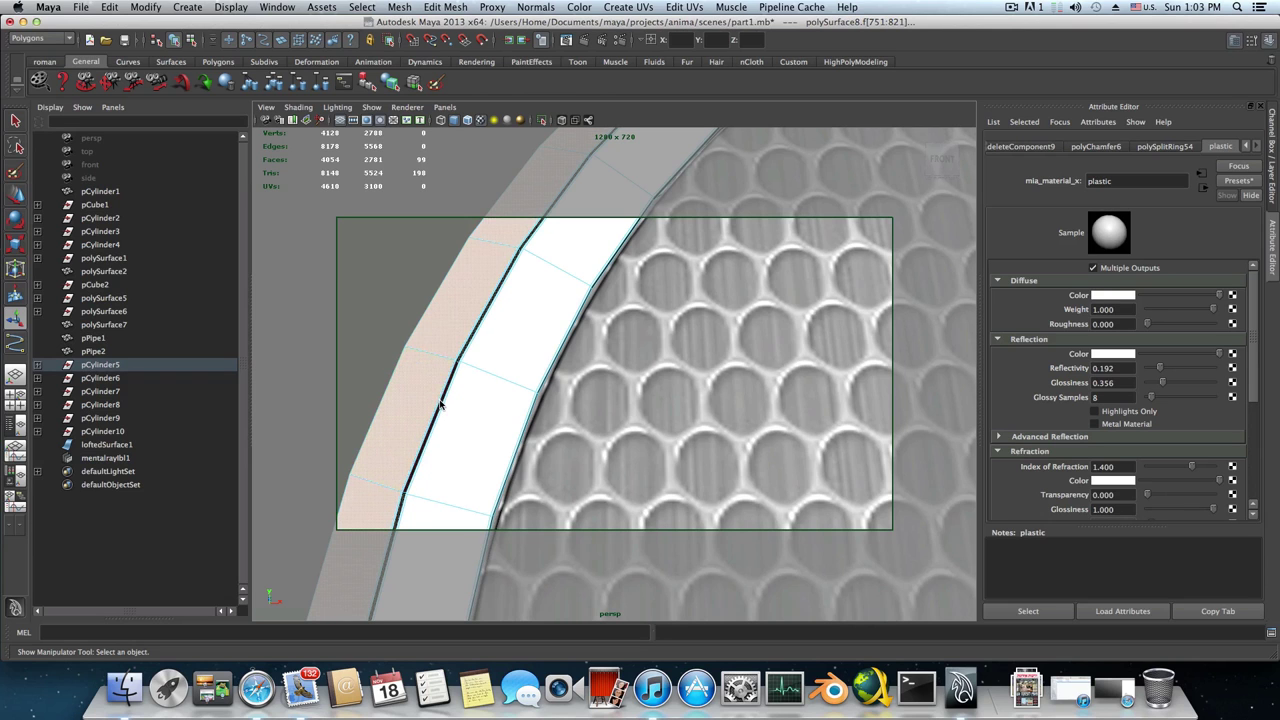
{"action": "left_click", "coordinate": [440, 404], "text": "shift"}
Extend the rim selection with the next wide face loop on the earphone's outer side
{"action": "right_click_drag", "start_coordinate": [530, 340], "coordinate": [450, 380], "text": "alt"}
{"action": "left_click_drag", "start_coordinate": [580, 417], "coordinate": [651, 377], "text": "alt"}
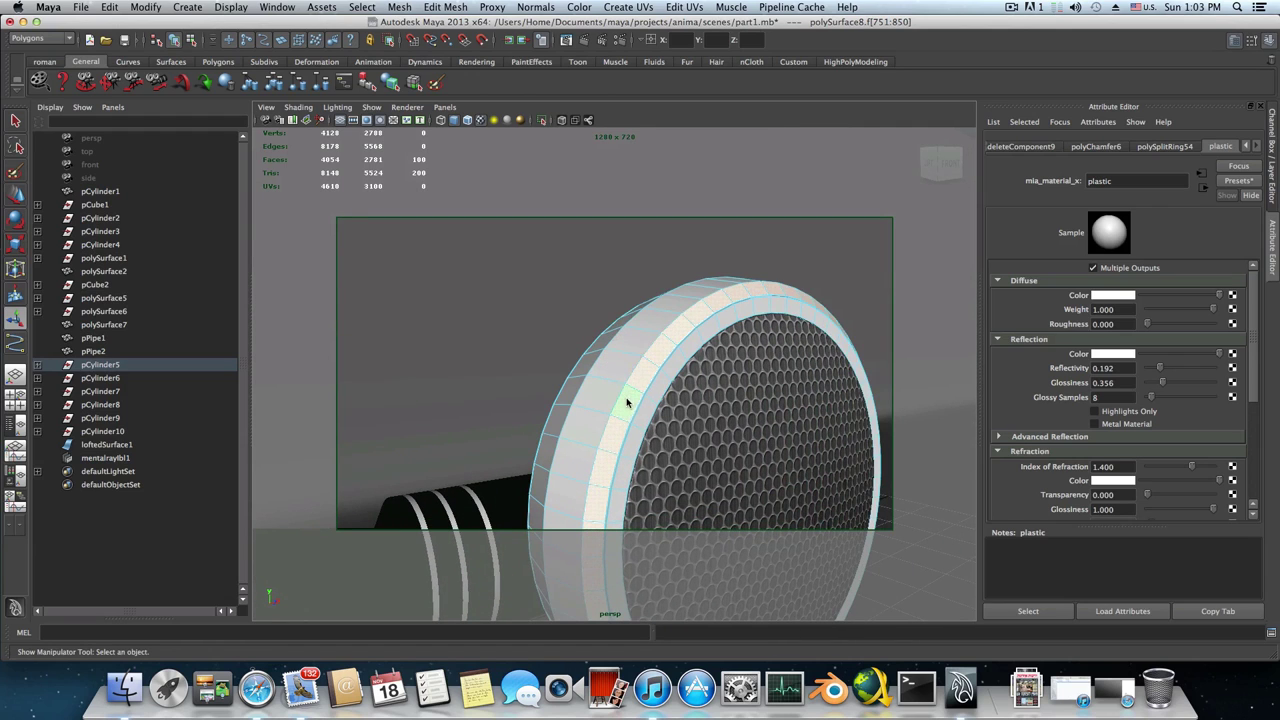
{"action": "left_click", "coordinate": [627, 403], "text": "shift"}
{"action": "left_click", "coordinate": [620, 371], "text": "shift"}
{"action": "double_click", "coordinate": [608, 390], "text": "shift"}
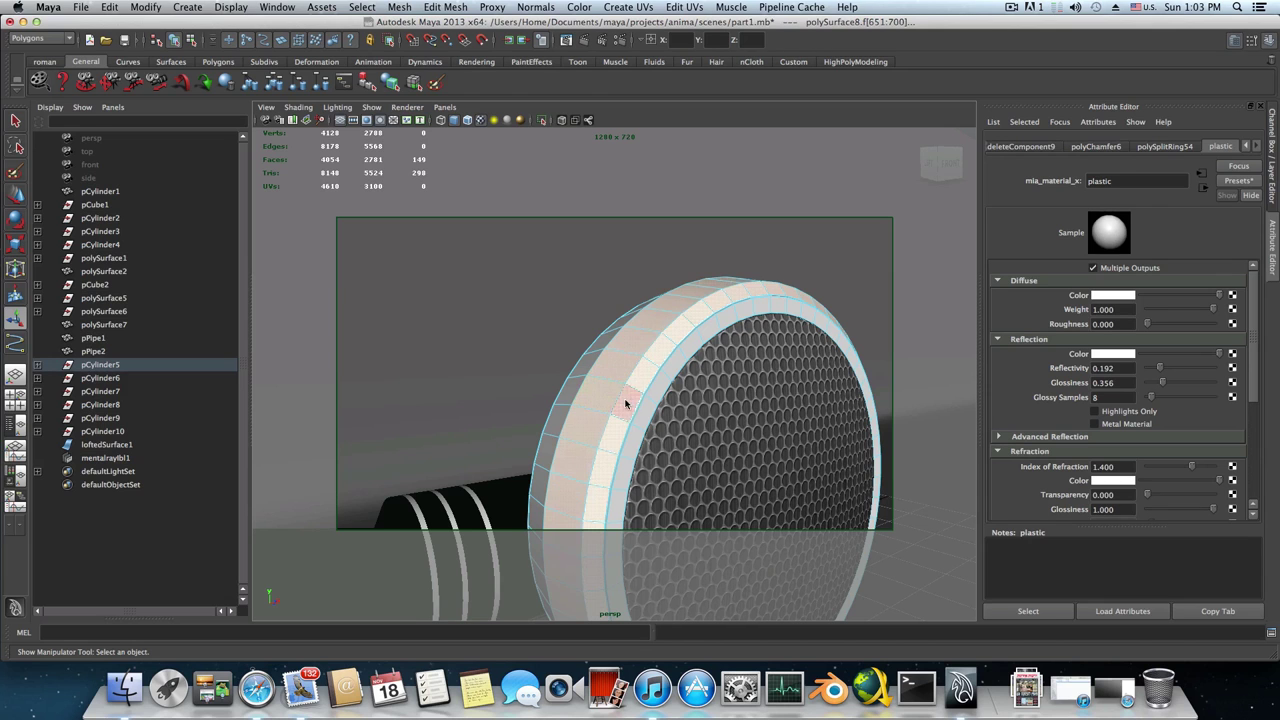
{"action": "left_click", "coordinate": [625, 403], "text": "shift"}
Add the second wide face loop, towards the earphone's neck, to the rim selection and keep the first wide loop complete
{"action": "left_click_drag", "start_coordinate": [622, 406], "coordinate": [717, 423], "text": "alt"}
{"action": "middle_click_drag", "start_coordinate": [717, 423], "coordinate": [602, 393], "text": "alt"}
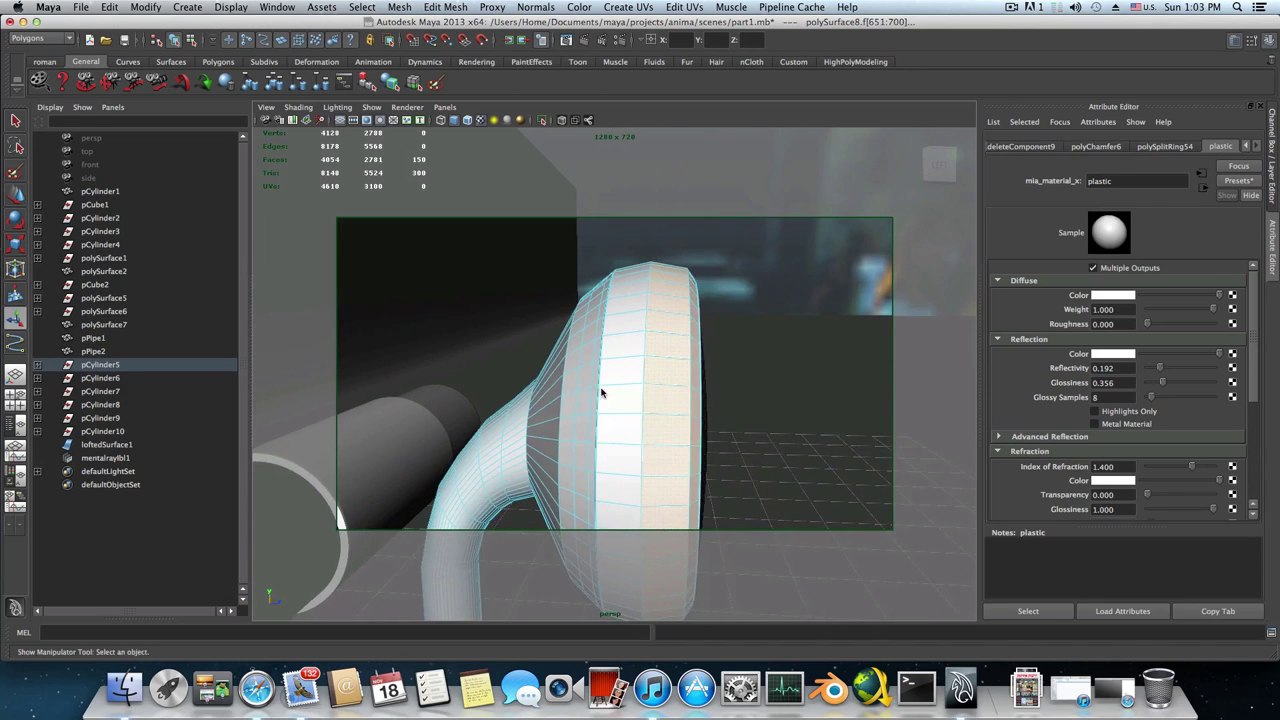
{"action": "mouse_move", "coordinate": [601, 392]}
{"action": "left_mouse_down", "text": "alt"}
{"action": "mouse_move", "coordinate": [689, 420]}
{"action": "mouse_move", "coordinate": [614, 409]}
{"action": "left_mouse_up", "text": "alt"}
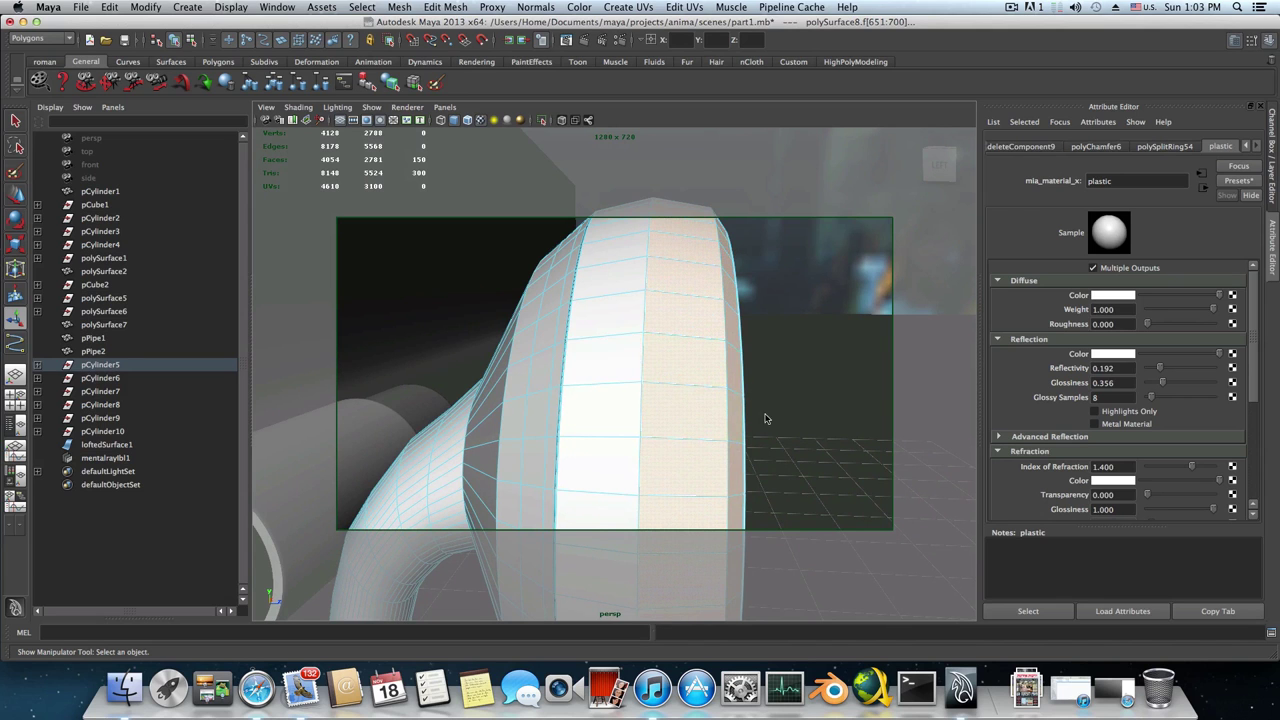
{"action": "left_click_drag", "start_coordinate": [765, 414], "coordinate": [627, 408], "text": "alt"}
{"action": "left_click_drag", "start_coordinate": [456, 338], "coordinate": [656, 411], "text": "alt"}
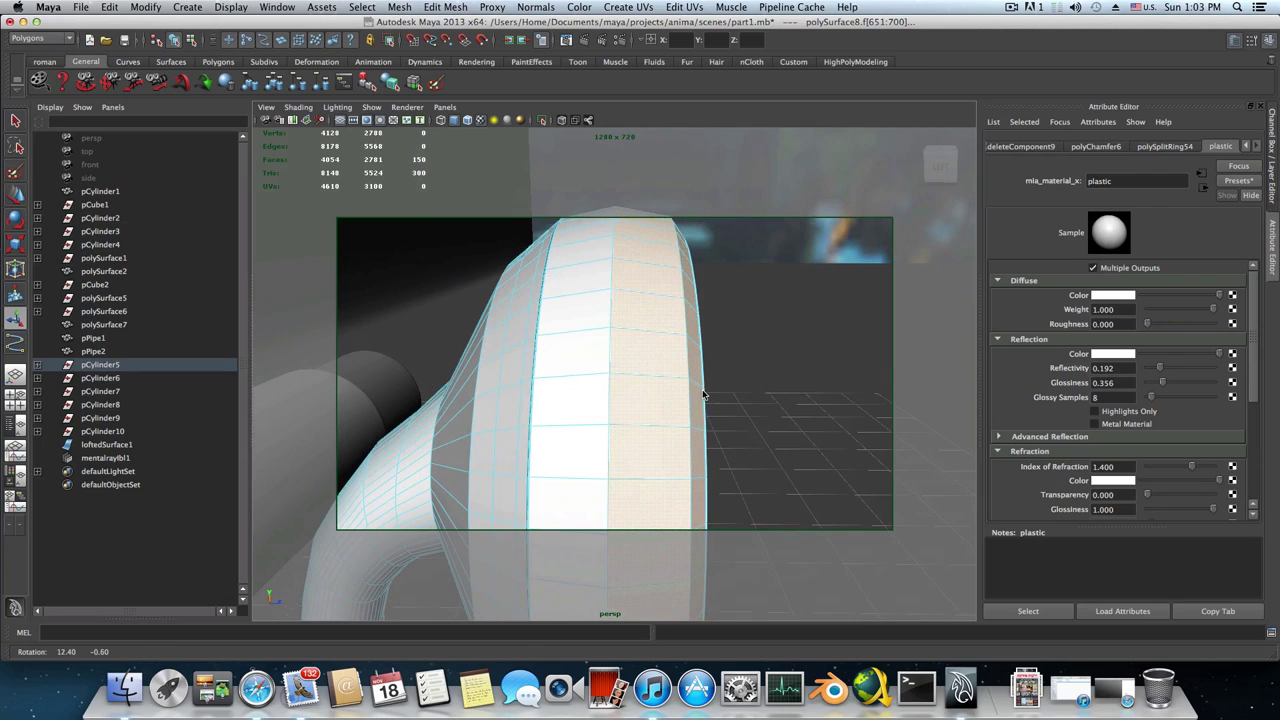
{"action": "left_click", "coordinate": [655, 411], "text": "ctrl"}
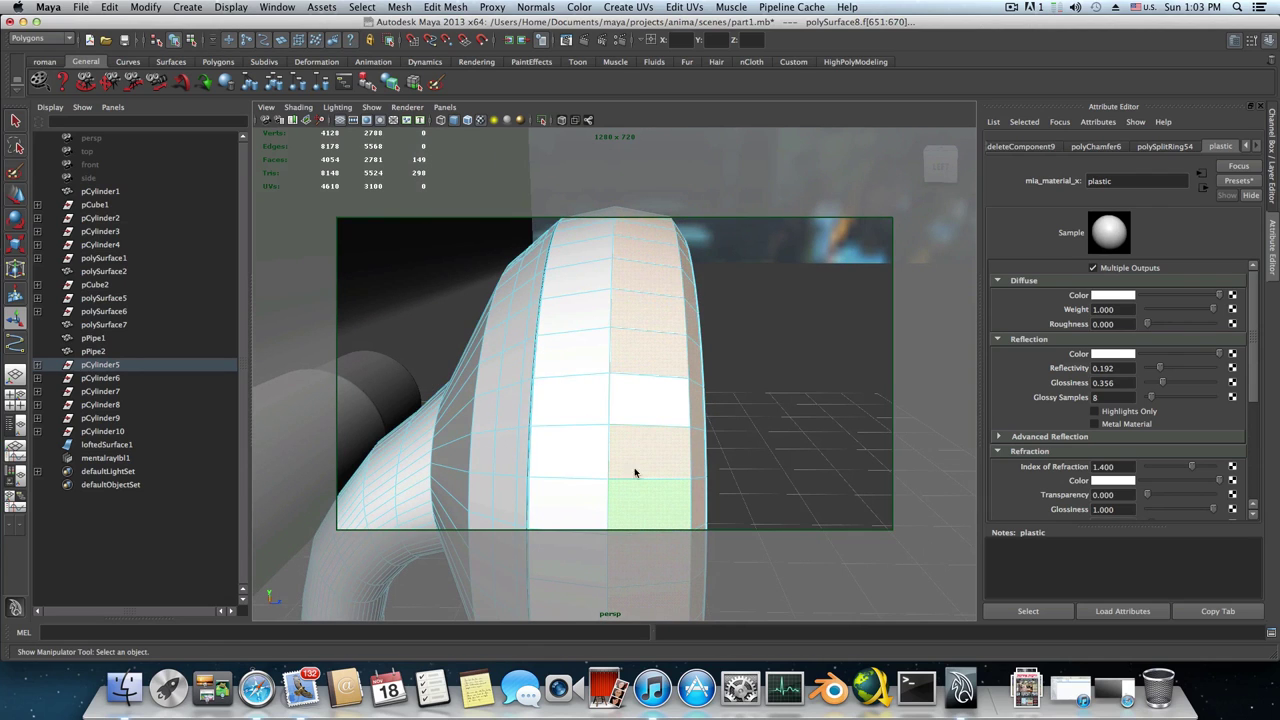
{"action": "left_click", "coordinate": [565, 346], "text": "shift"}
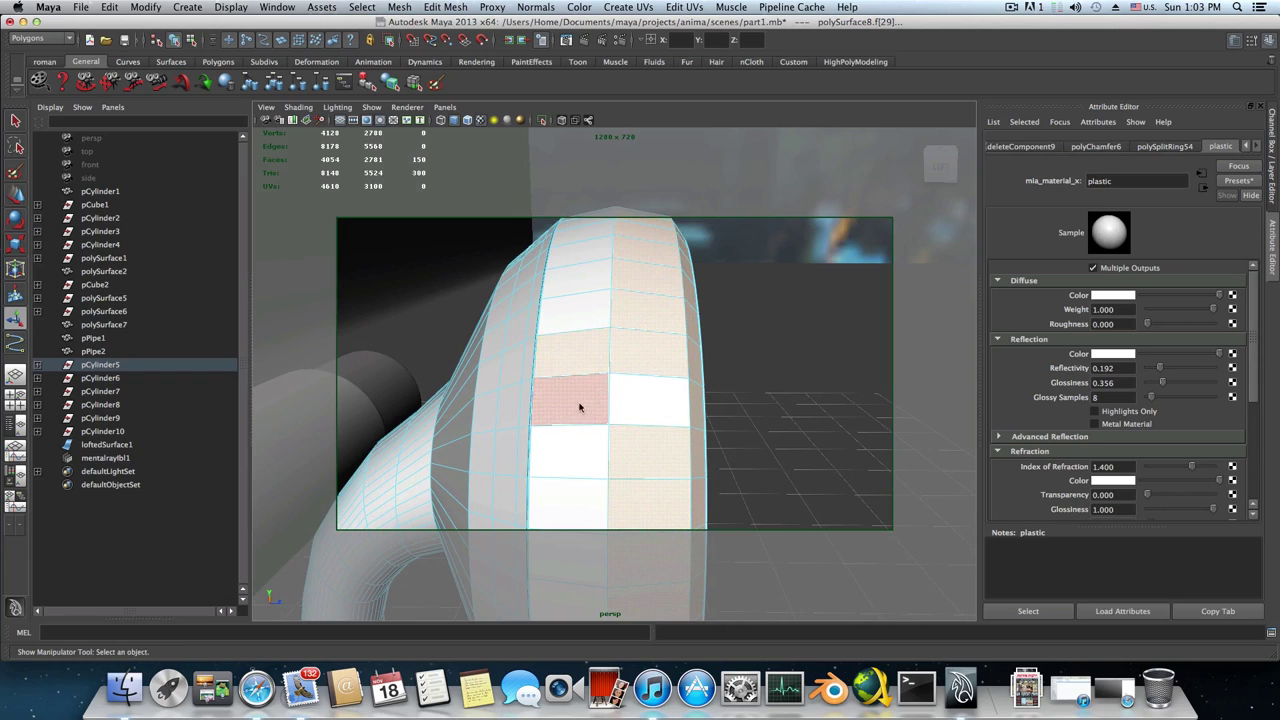
{"action": "double_click", "coordinate": [577, 404], "text": "shift"}
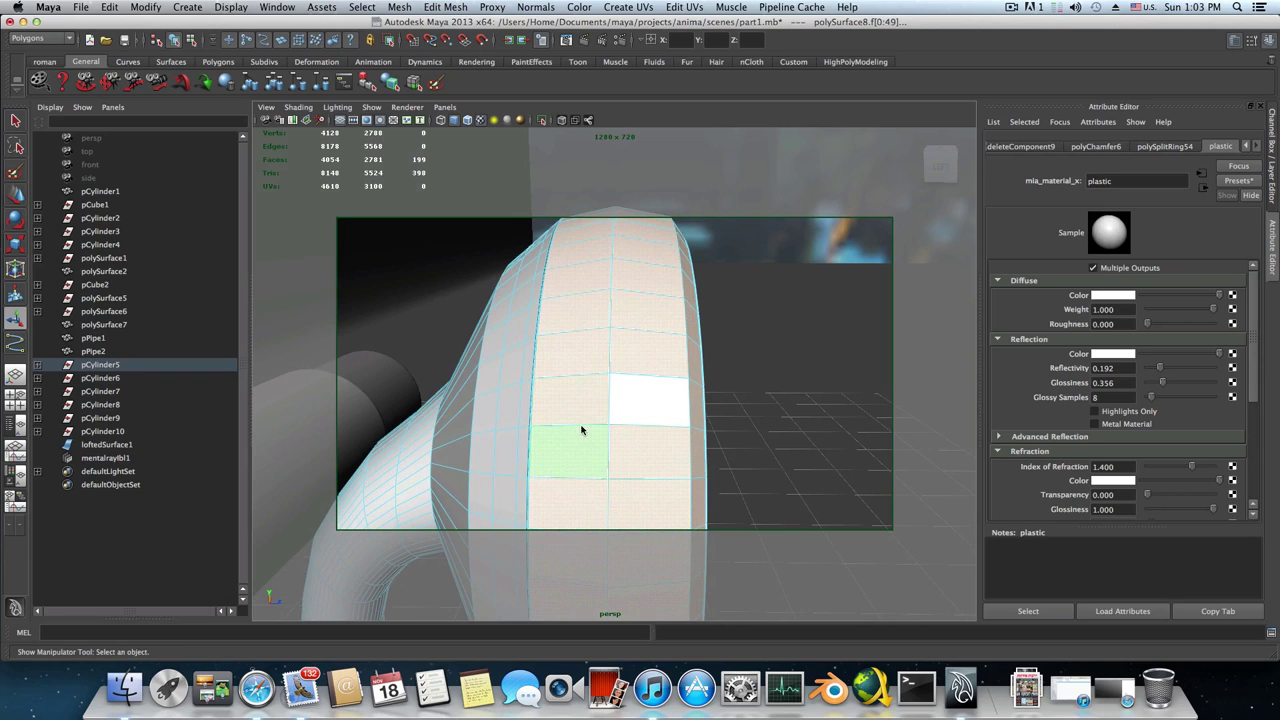
{"action": "left_click", "coordinate": [649, 405], "text": "shift"}
Add the thin face loop along the rim's rear edge to the selection, keeping the adjacent wide loop fully selected
{"action": "left_click_drag", "start_coordinate": [618, 460], "coordinate": [686, 451], "text": "alt"}
{"action": "right_click_drag", "start_coordinate": [686, 451], "coordinate": [751, 446], "text": "alt"}
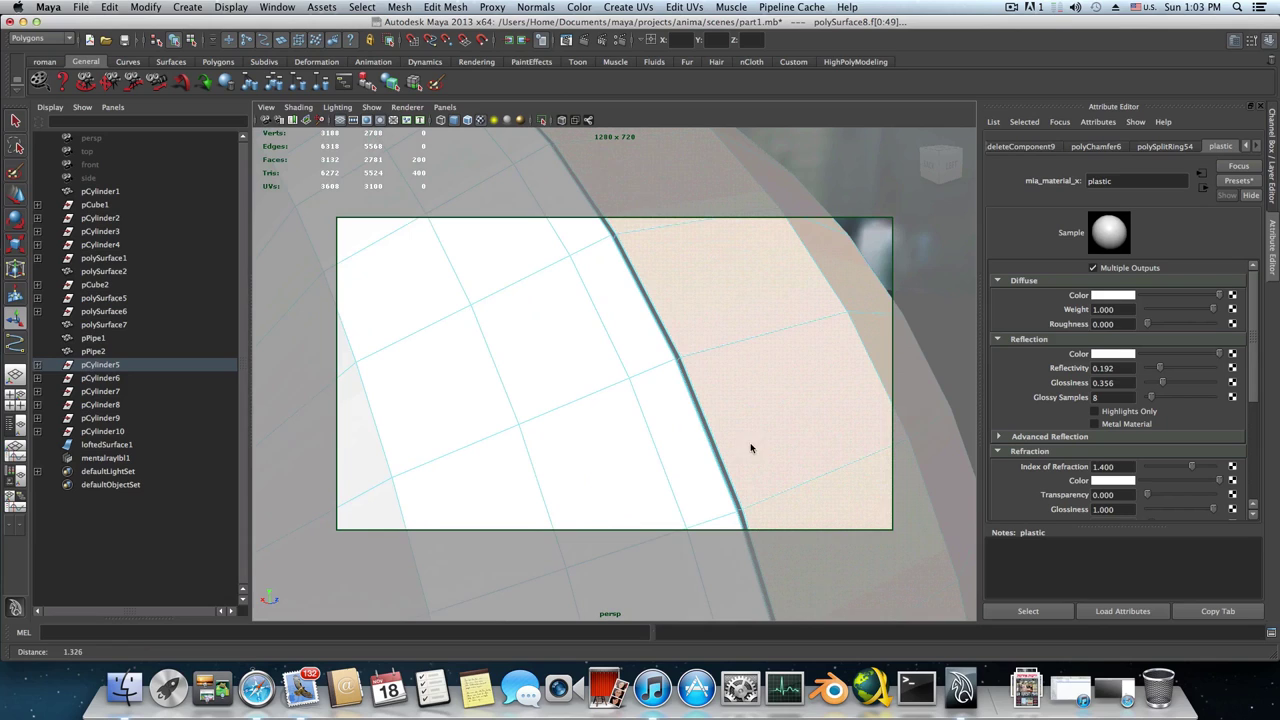
{"action": "left_click", "coordinate": [743, 391], "text": "shift"}
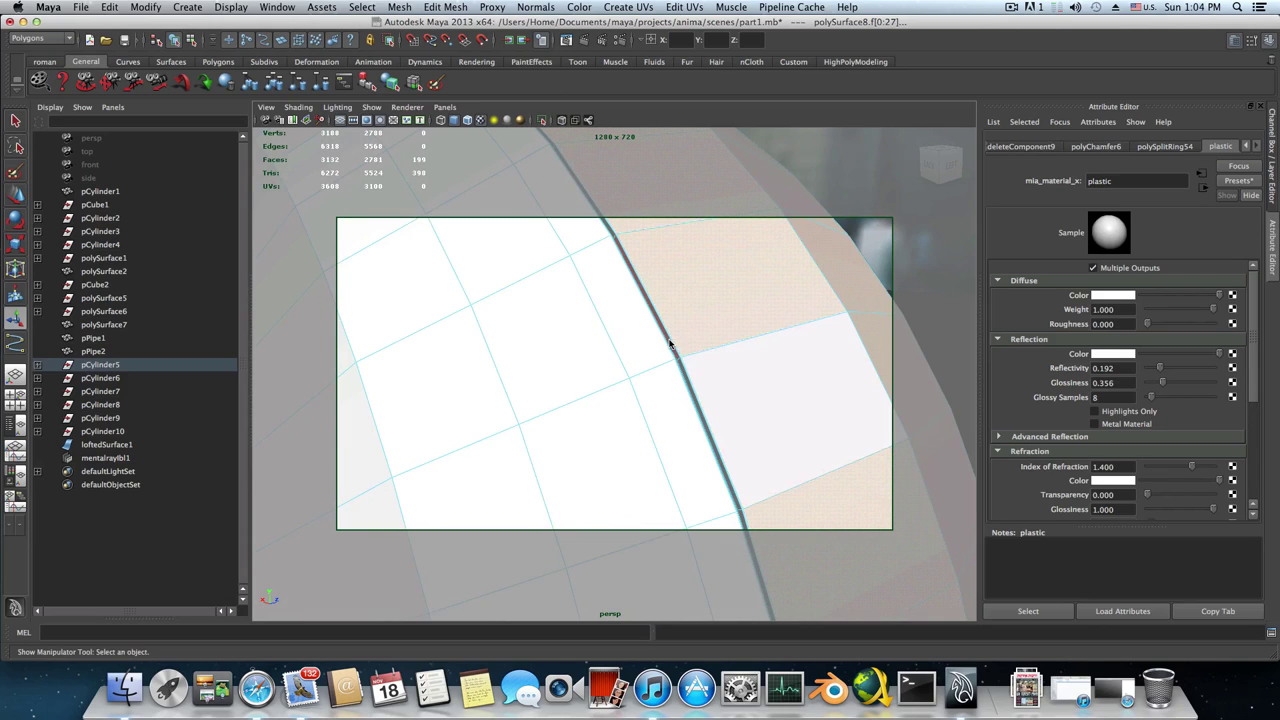
{"action": "left_click", "coordinate": [670, 345], "text": "shift"}
{"action": "left_click", "coordinate": [681, 369], "text": "shift"}
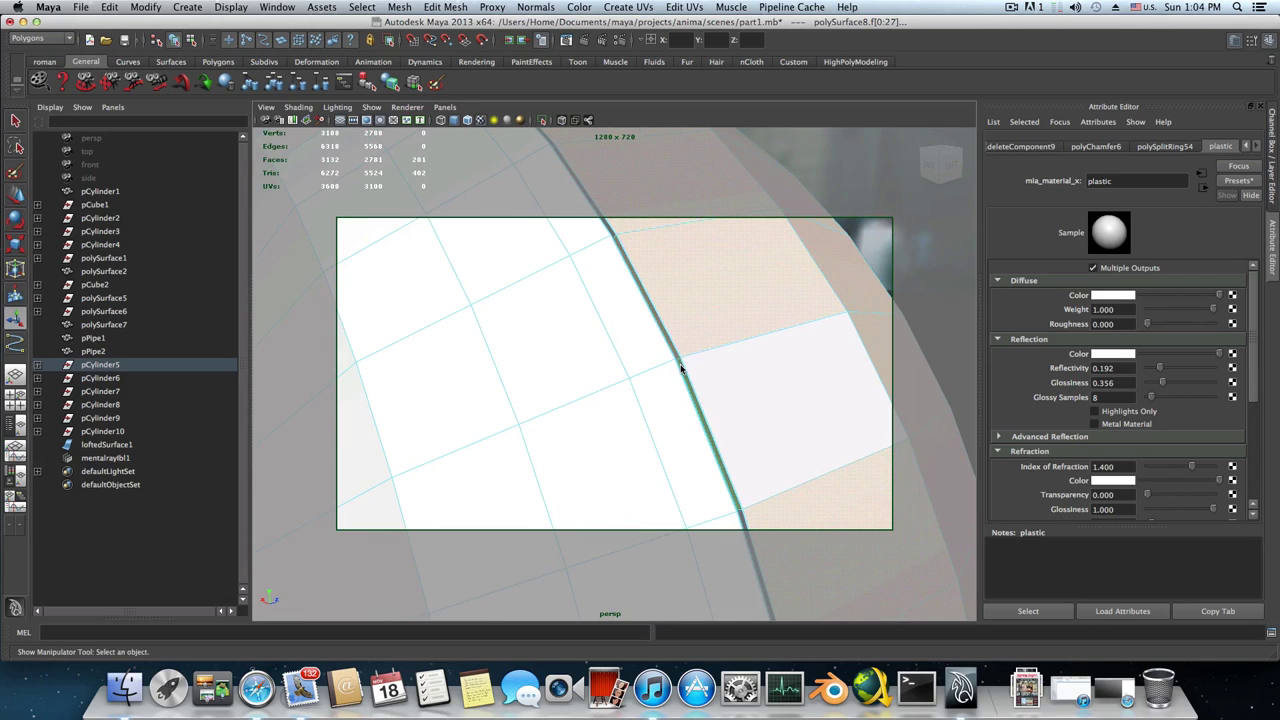
{"action": "left_click", "coordinate": [743, 391], "text": "shift"}
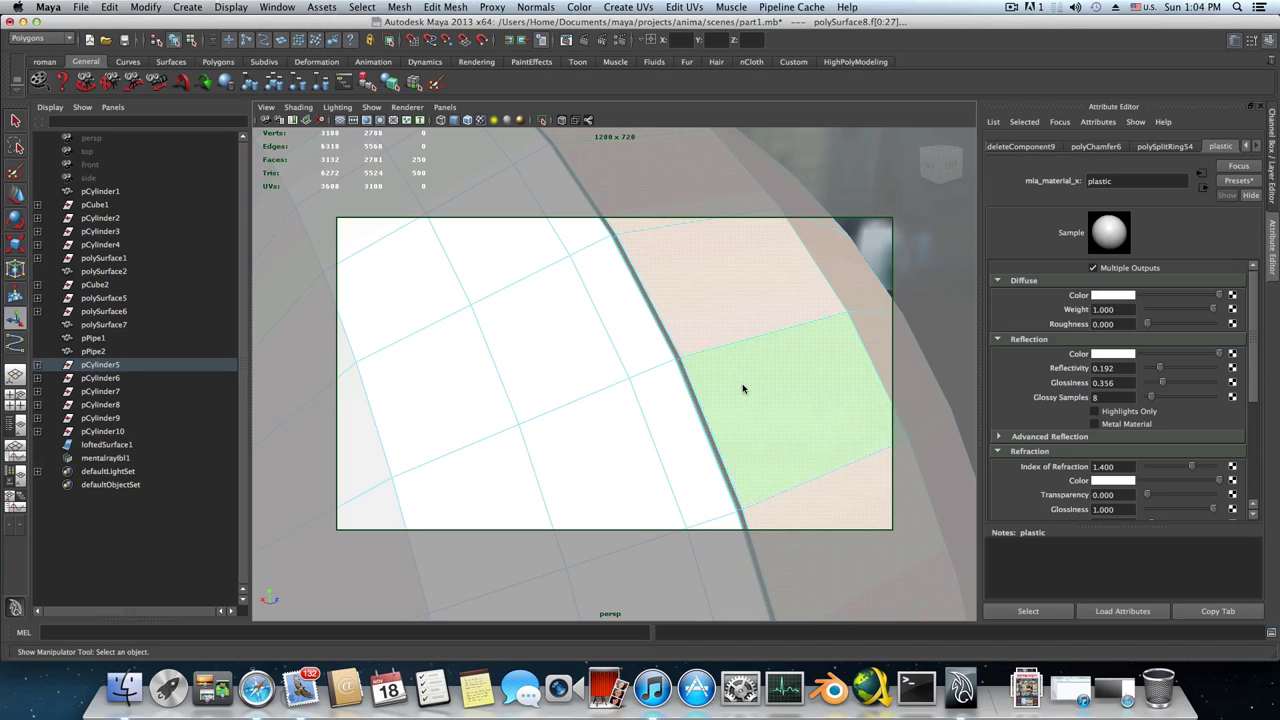
Check the selected rim band from both sides and assign the existing rubbergray material to it
{"action": "scroll", "coordinate": [743, 391], "scroll_direction": "down", "scroll_amount": 5}
{"action": "left_click_drag", "start_coordinate": [705, 400], "coordinate": [640, 437], "text": "alt"}
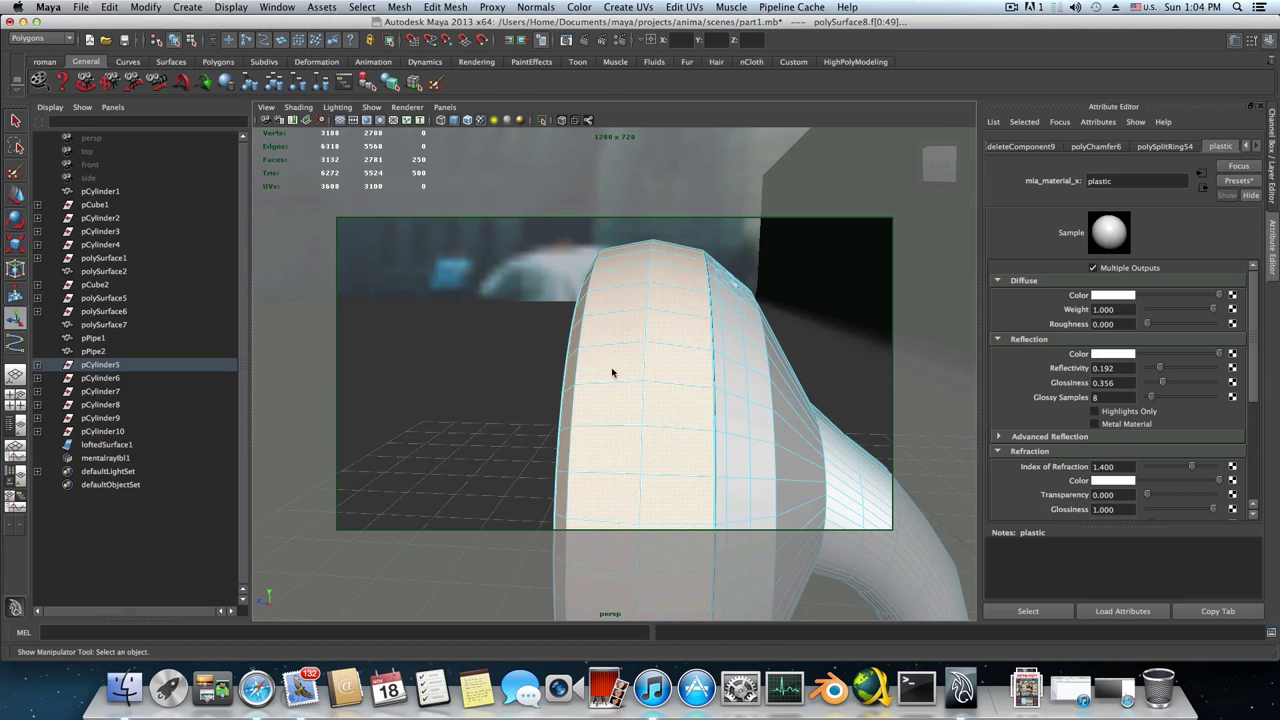
{"action": "left_click_drag", "start_coordinate": [590, 402], "coordinate": [572, 321], "text": "alt"}
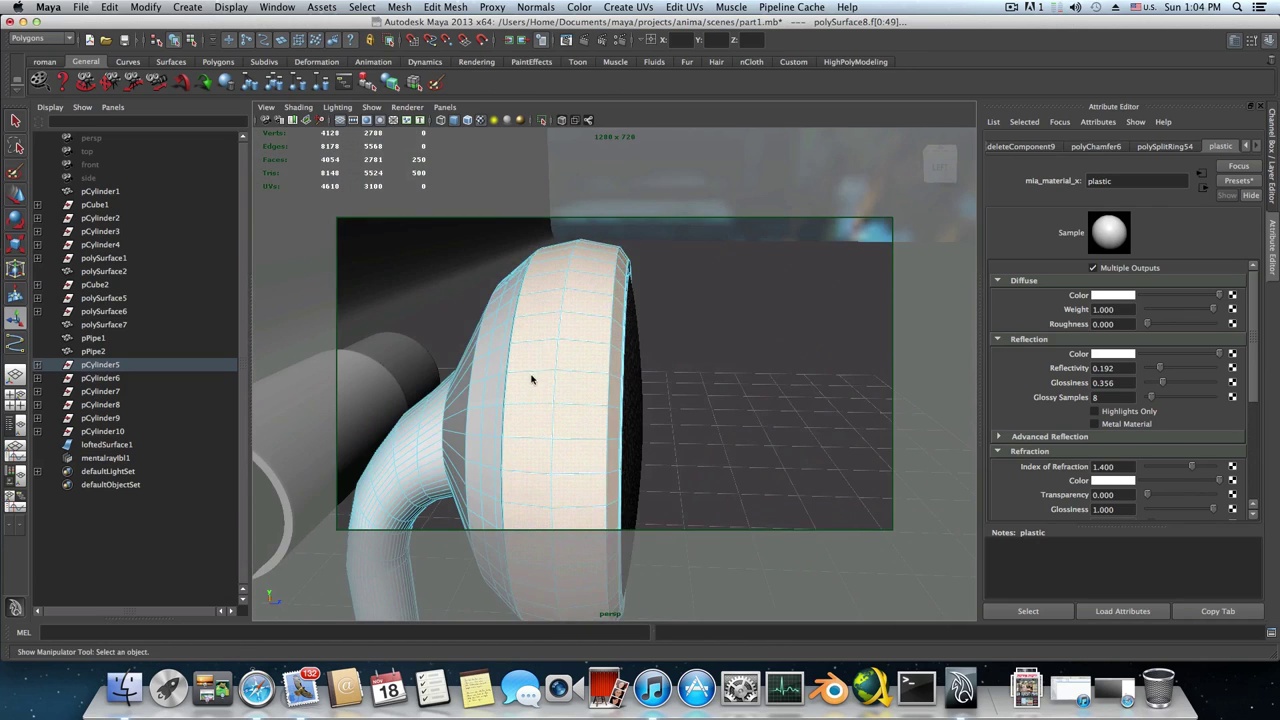
{"action": "left_click_drag", "start_coordinate": [531, 379], "coordinate": [580, 326], "text": "alt"}
{"action": "right_click", "coordinate": [577, 328]}
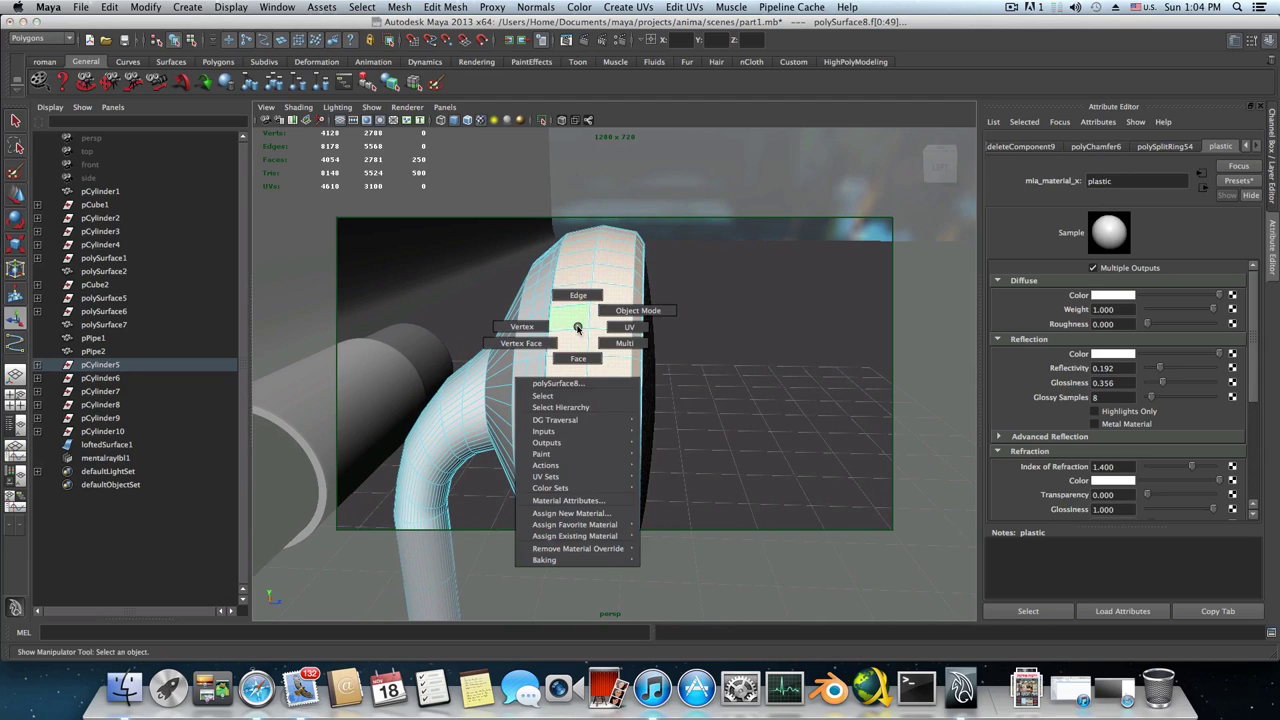
{"action": "mouse_move", "coordinate": [589, 538]}
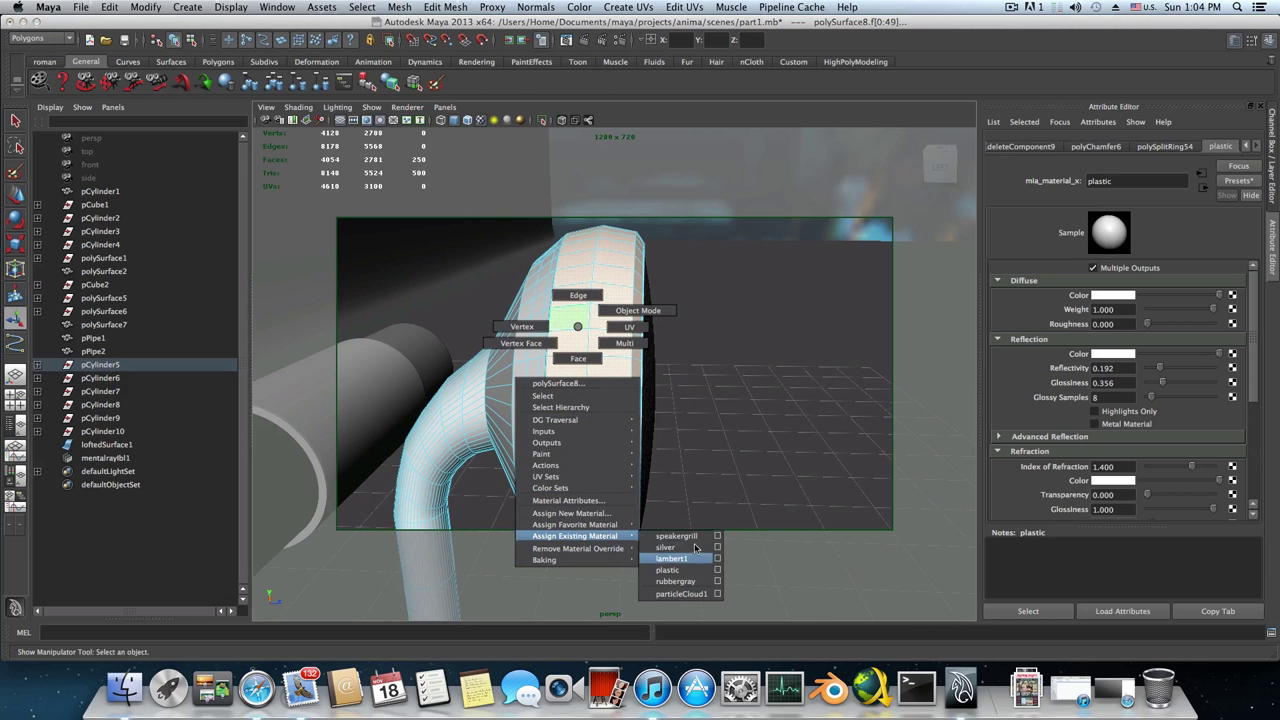
{"action": "left_click", "coordinate": [667, 570]}
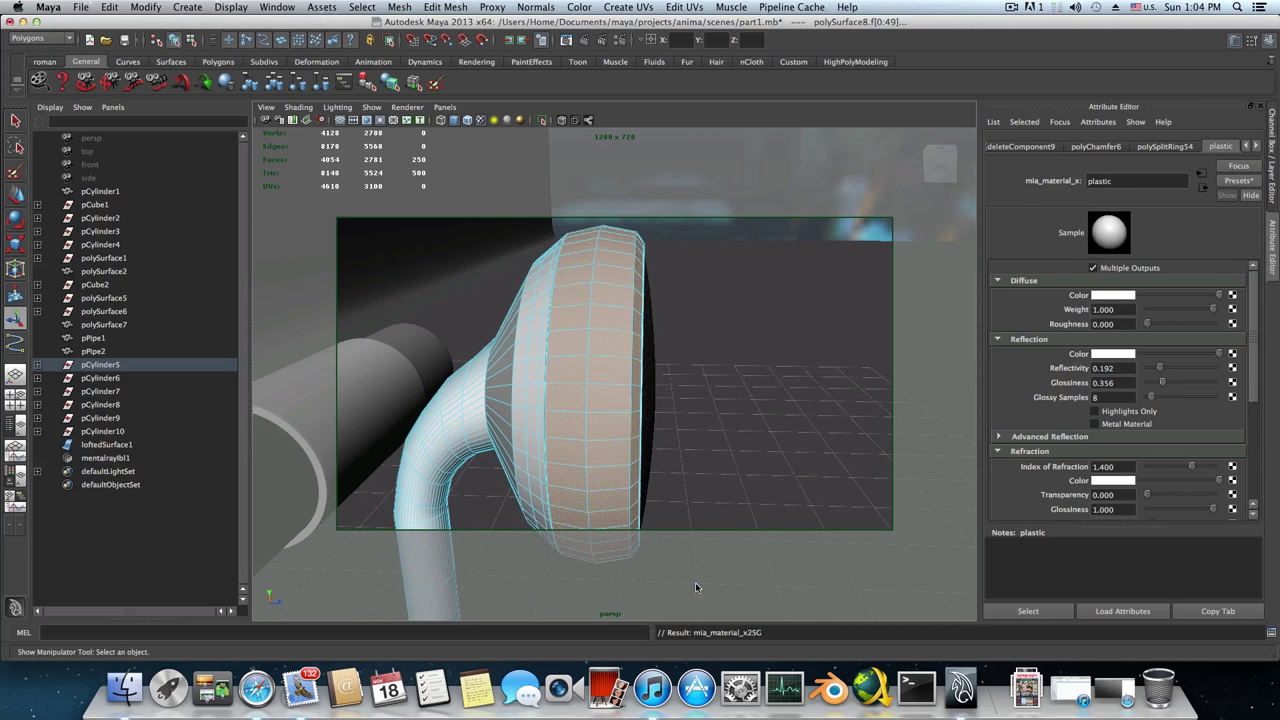
Select the faces of the stem's lower end section, including the thin face loop just below its seam
{"action": "left_click_drag", "start_coordinate": [632, 443], "coordinate": [645, 322], "text": "alt"}
{"action": "left_click_drag", "start_coordinate": [580, 446], "coordinate": [566, 396], "text": "alt"}
{"action": "left_click_drag", "start_coordinate": [428, 374], "coordinate": [792, 629]}
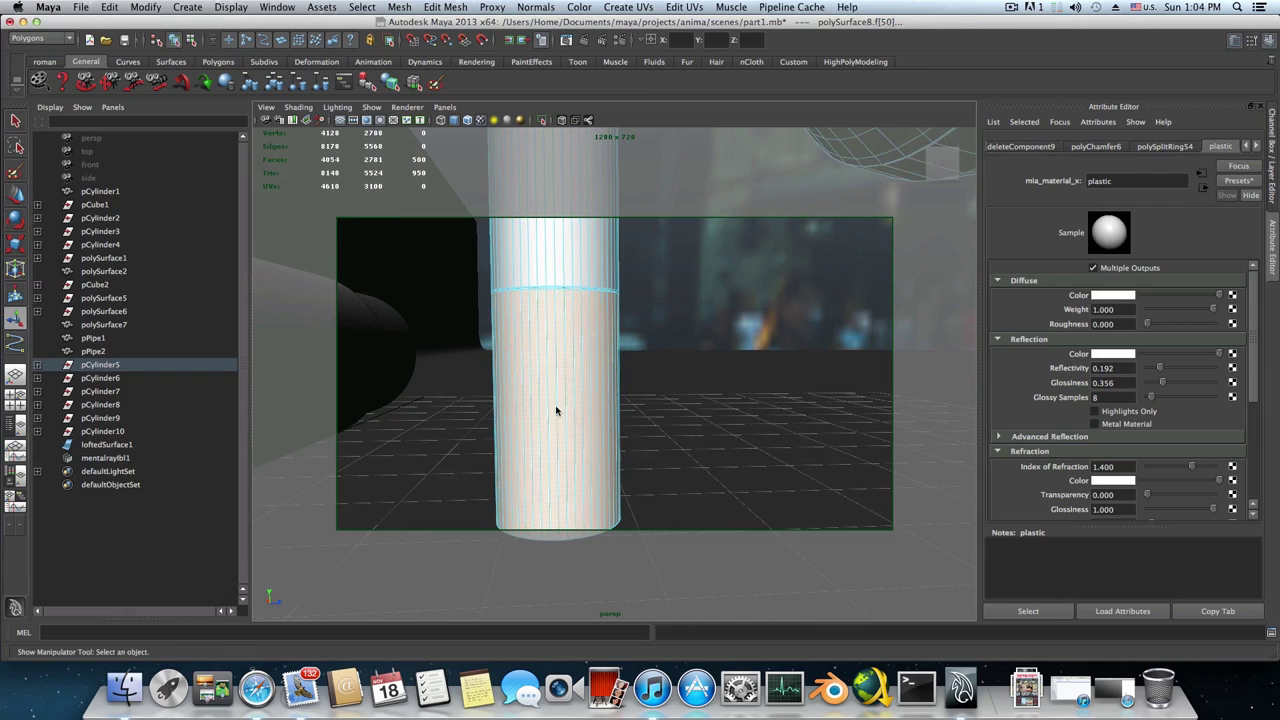
{"action": "right_click_drag", "start_coordinate": [554, 409], "coordinate": [700, 440], "text": "alt"}
{"action": "right_click_drag", "start_coordinate": [557, 337], "coordinate": [664, 457], "text": "alt"}
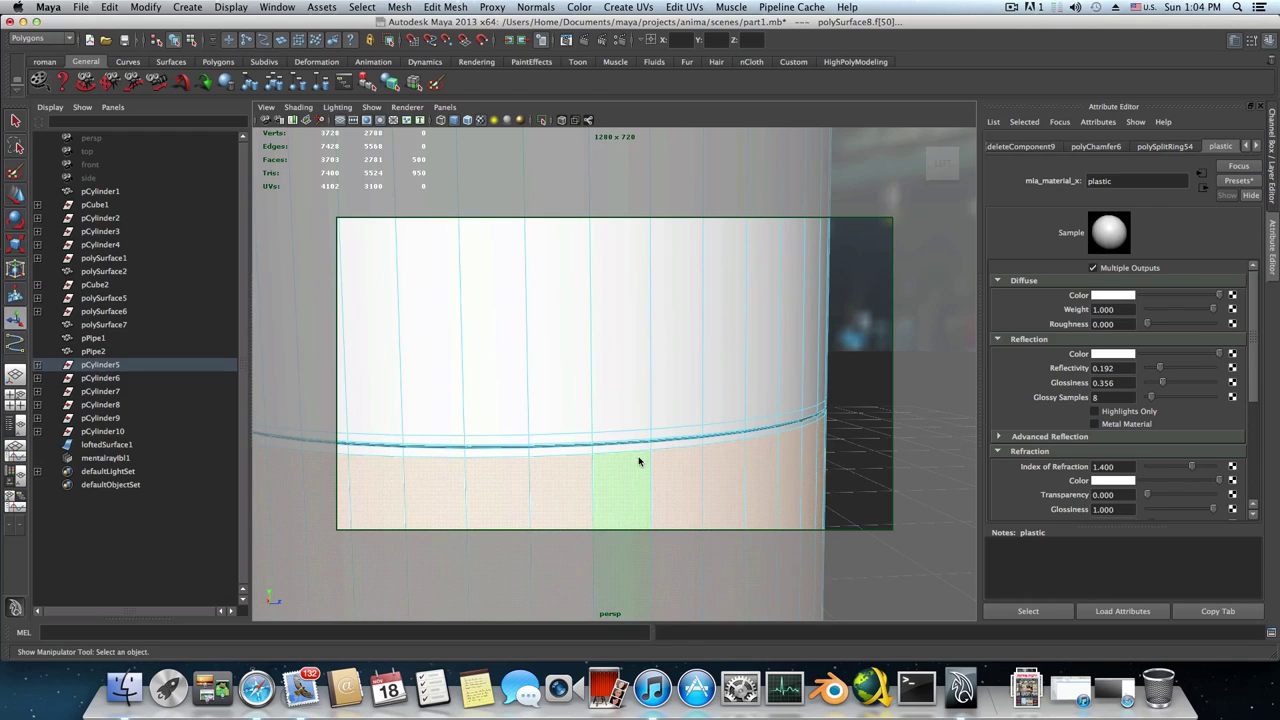
{"action": "left_click", "coordinate": [641, 463]}
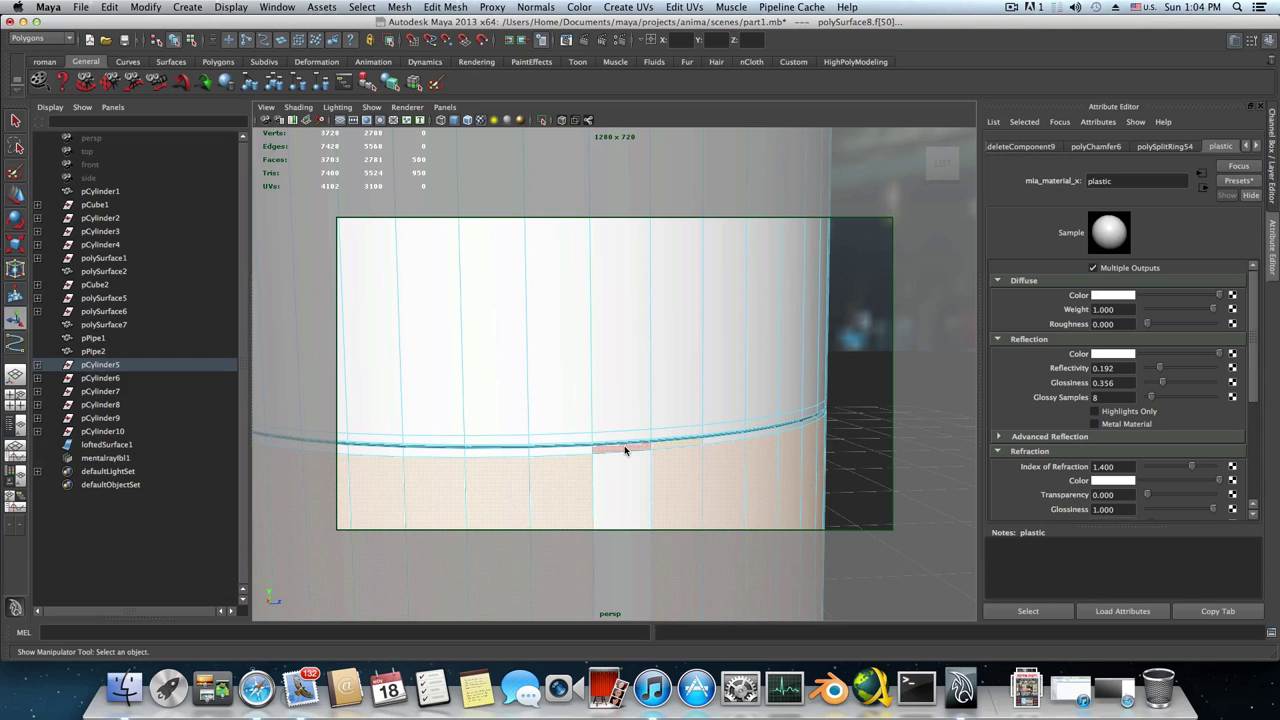
{"action": "double_click", "coordinate": [624, 446], "text": "shift"}
{"action": "left_click", "coordinate": [621, 474], "text": "shift"}
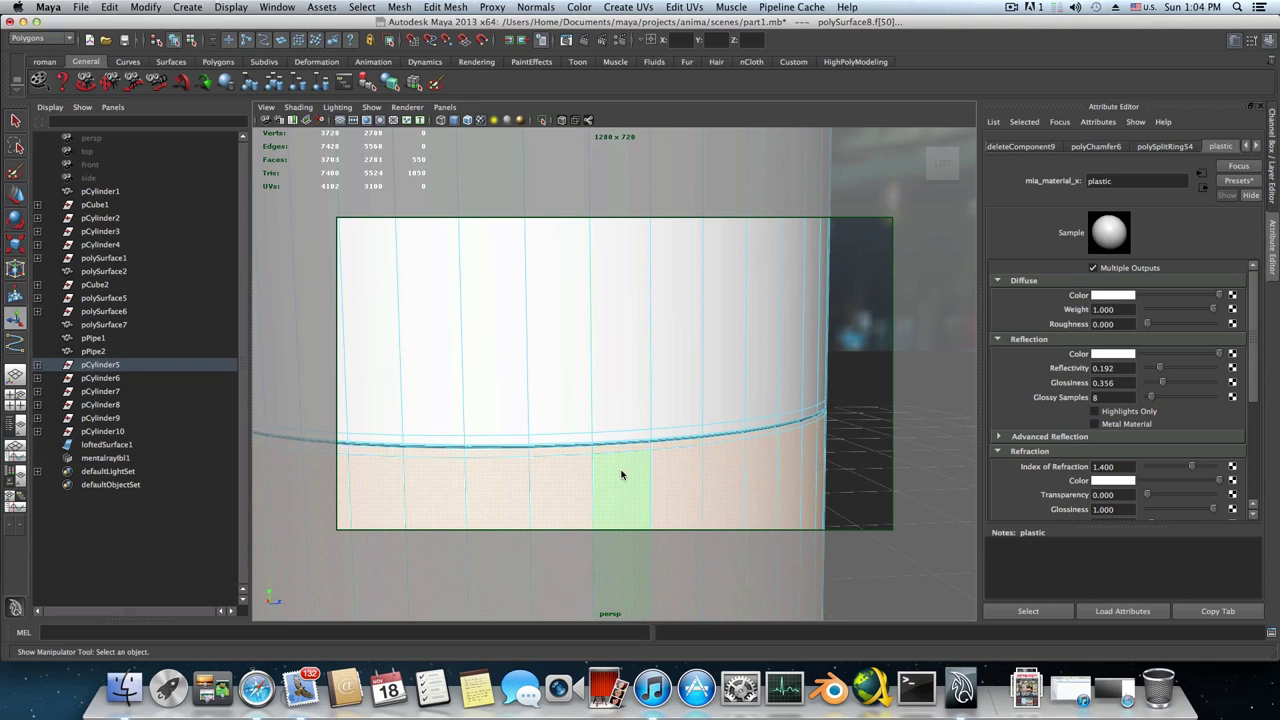
Box-select the faces of the stem's straight part and check the selection around the seam up close
{"action": "left_click_drag", "start_coordinate": [621, 474], "coordinate": [571, 485], "text": "alt"}
{"action": "left_click_drag", "start_coordinate": [647, 418], "coordinate": [589, 446], "text": "alt"}
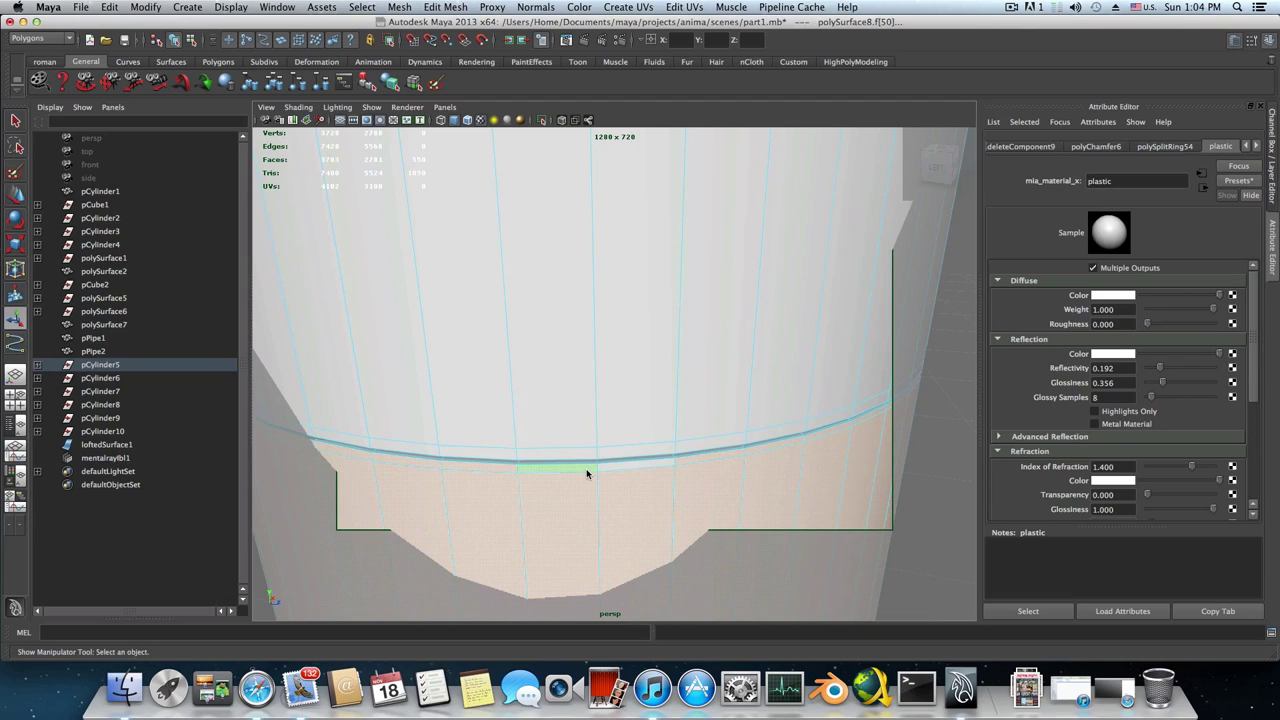
{"action": "scroll", "coordinate": [586, 466], "scroll_direction": "down", "scroll_amount": 10}
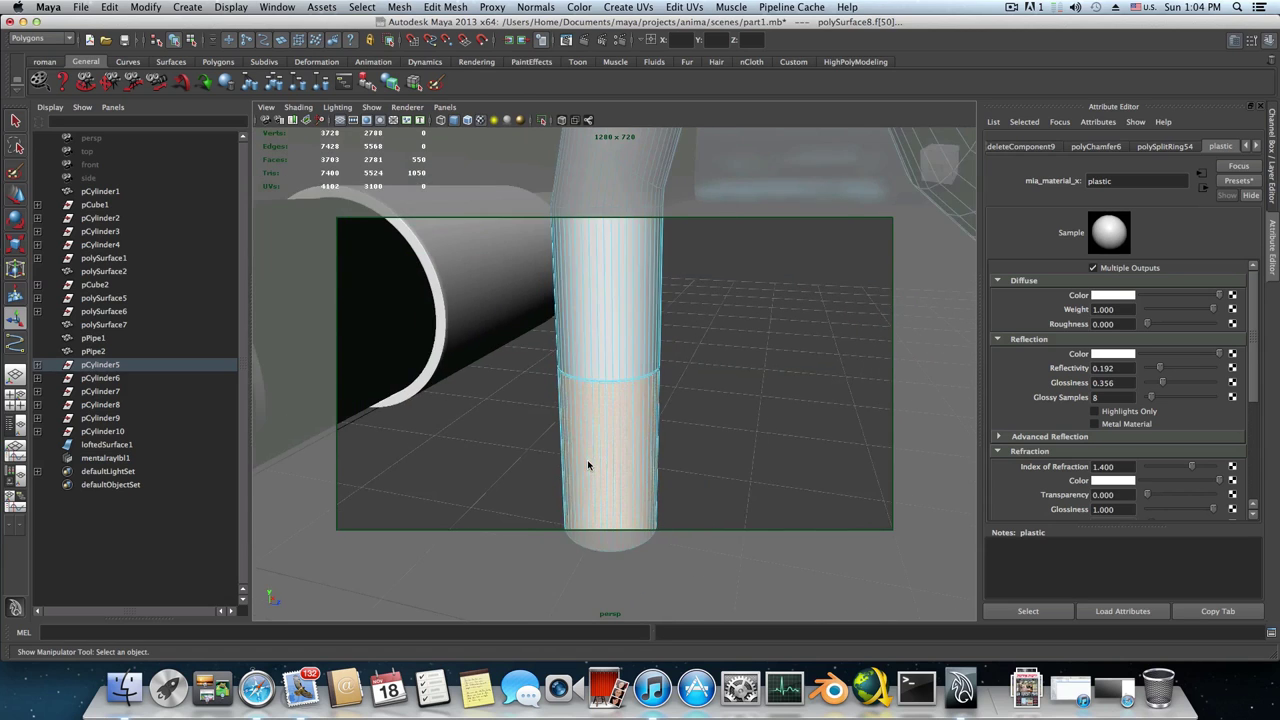
{"action": "left_click_drag", "start_coordinate": [533, 378], "coordinate": [700, 552]}
{"action": "scroll", "coordinate": [617, 457], "scroll_direction": "up", "scroll_amount": 10}
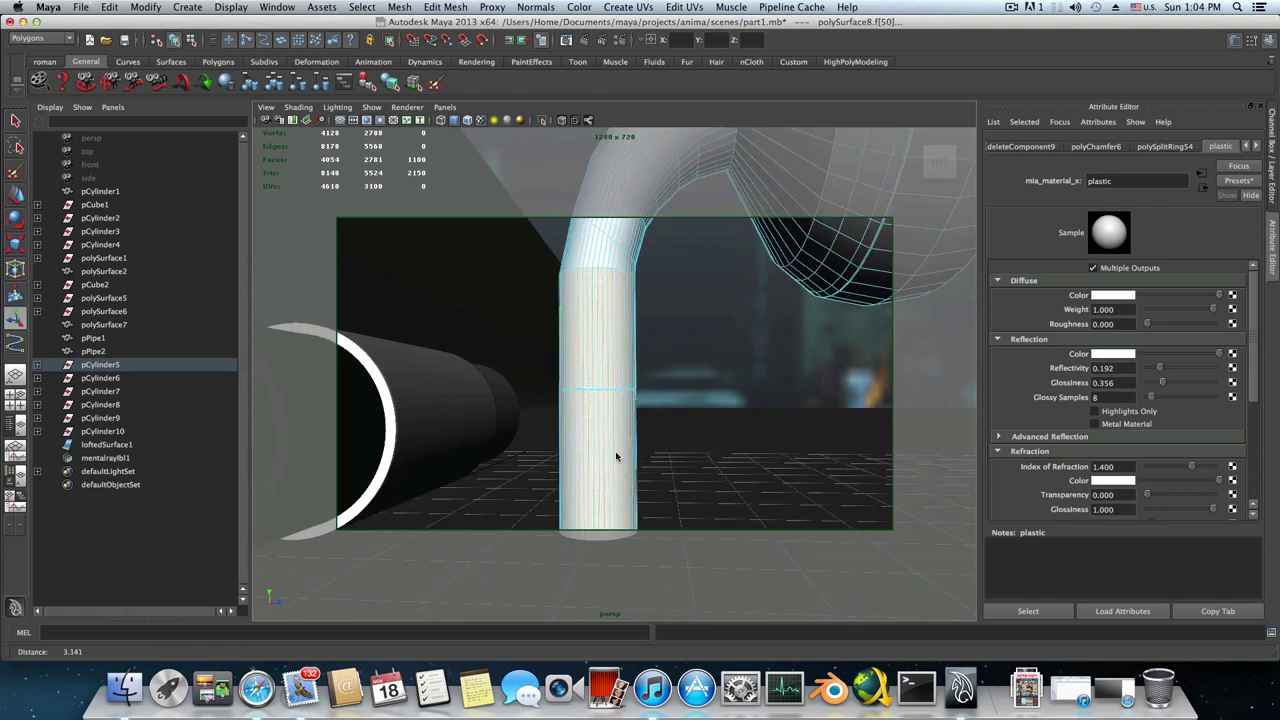
{"action": "right_click_drag", "start_coordinate": [654, 480], "coordinate": [674, 489], "text": "alt"}
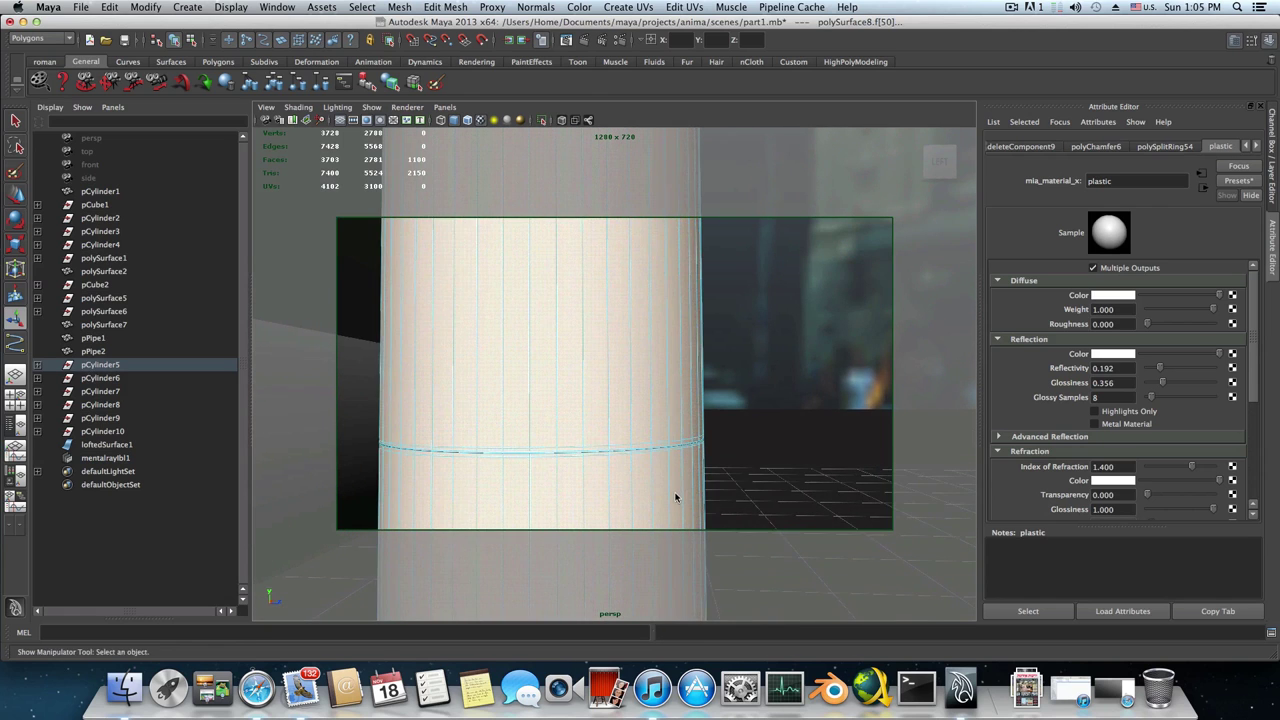
{"action": "left_click_drag", "start_coordinate": [674, 489], "coordinate": [675, 483], "text": "alt"}
{"action": "mouse_move", "coordinate": [655, 490]}
{"action": "middle_mouse_down", "text": "alt"}
{"action": "mouse_move", "coordinate": [663, 480]}
{"action": "mouse_move", "coordinate": [668, 492]}
{"action": "middle_mouse_up", "text": "alt"}
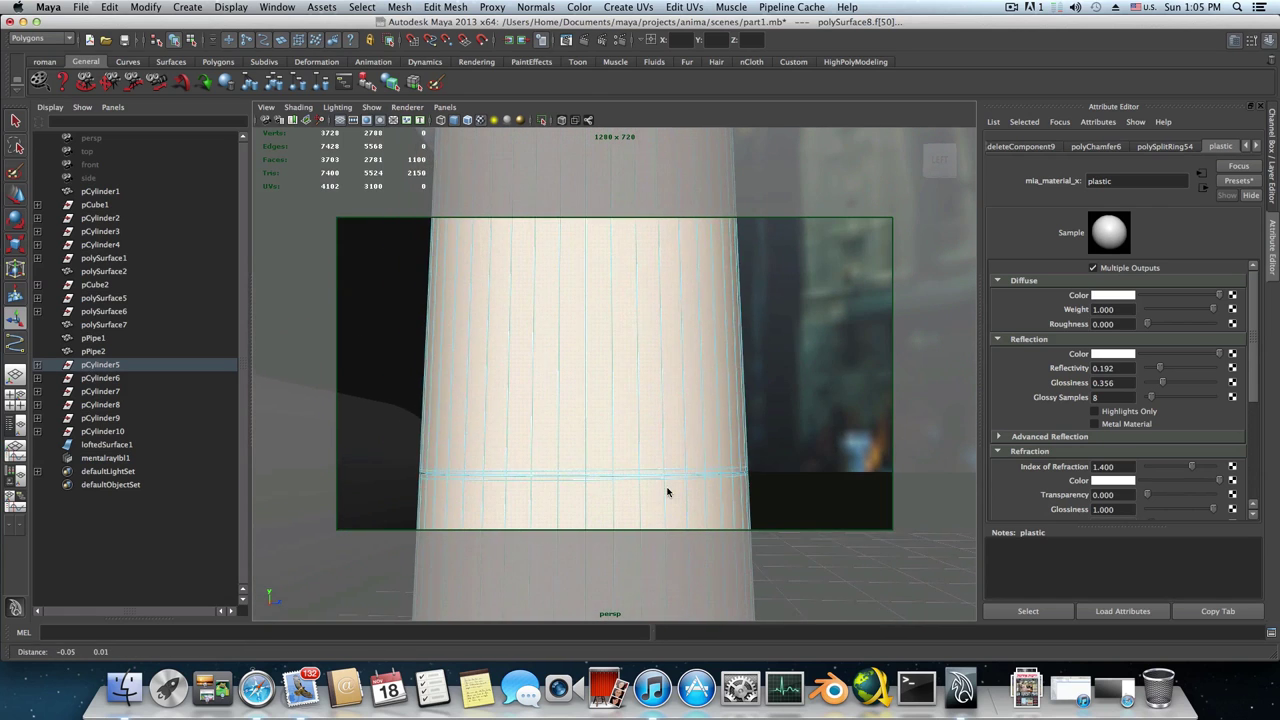
Switch to a full-size right side view and examine how far the stem face selection reaches towards the bend
{"action": "left_click", "coordinate": [16, 400]}
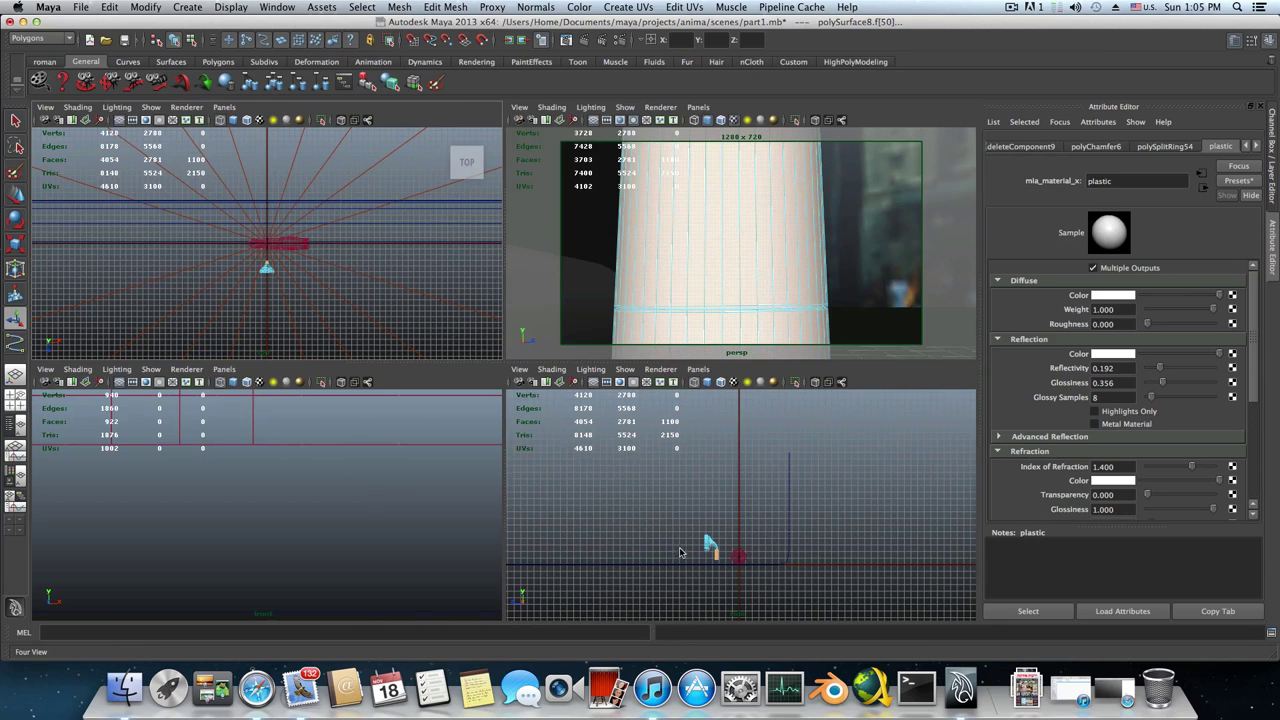
{"action": "key", "text": "space"}
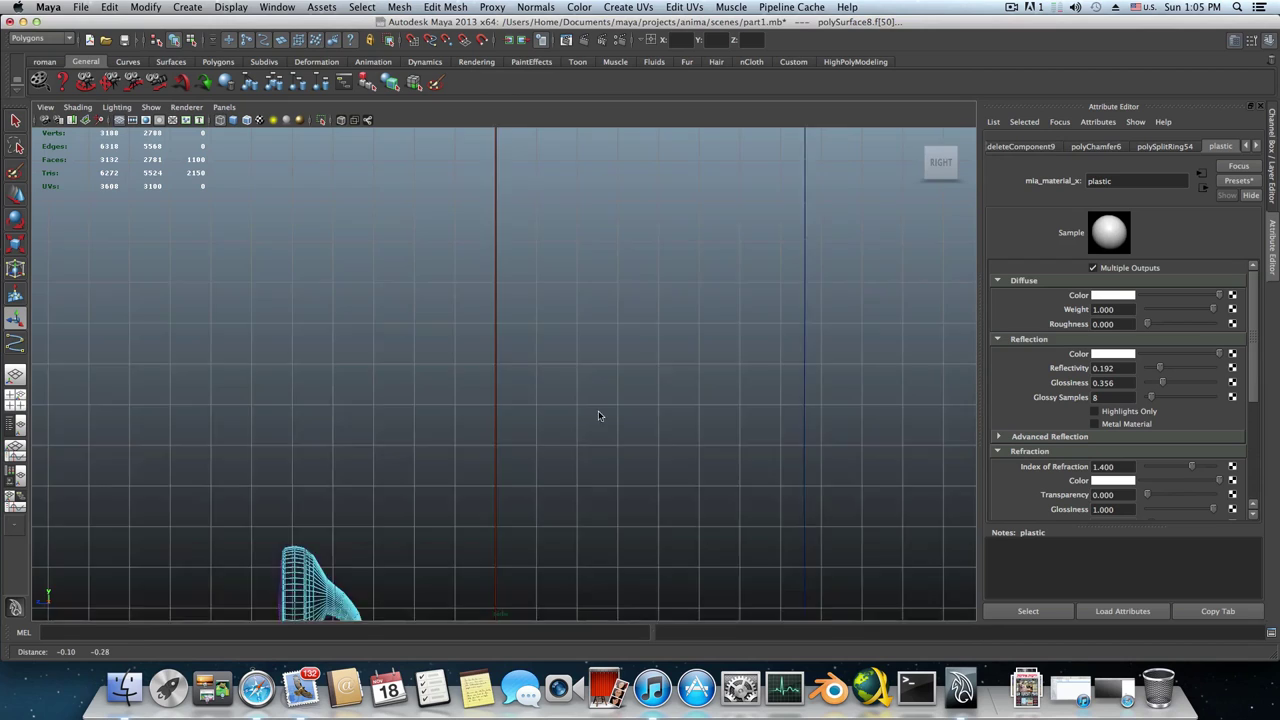
{"action": "middle_click_drag", "start_coordinate": [599, 416], "coordinate": [735, 195], "text": "alt"}
{"action": "scroll", "coordinate": [510, 454], "scroll_direction": "up", "scroll_amount": 6}
{"action": "middle_click_drag", "start_coordinate": [534, 414], "coordinate": [567, 335], "text": "alt"}
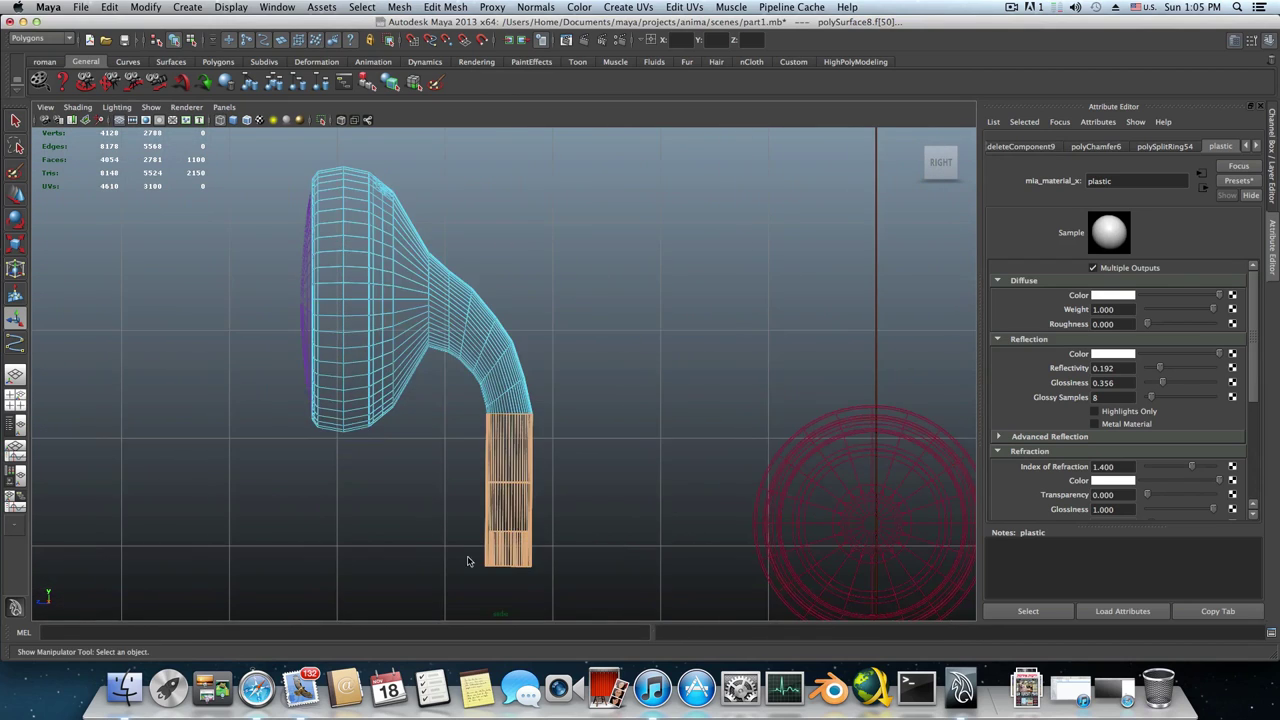
{"action": "scroll", "coordinate": [468, 561], "scroll_direction": "up", "scroll_amount": 1}
{"action": "middle_click_drag", "start_coordinate": [476, 549], "coordinate": [559, 380], "text": "alt"}
{"action": "right_click_drag", "start_coordinate": [519, 357], "coordinate": [829, 354], "text": "alt"}
{"action": "middle_click_drag", "start_coordinate": [661, 320], "coordinate": [590, 498], "text": "alt"}
{"action": "right_click_drag", "start_coordinate": [462, 426], "coordinate": [485, 426], "text": "alt"}
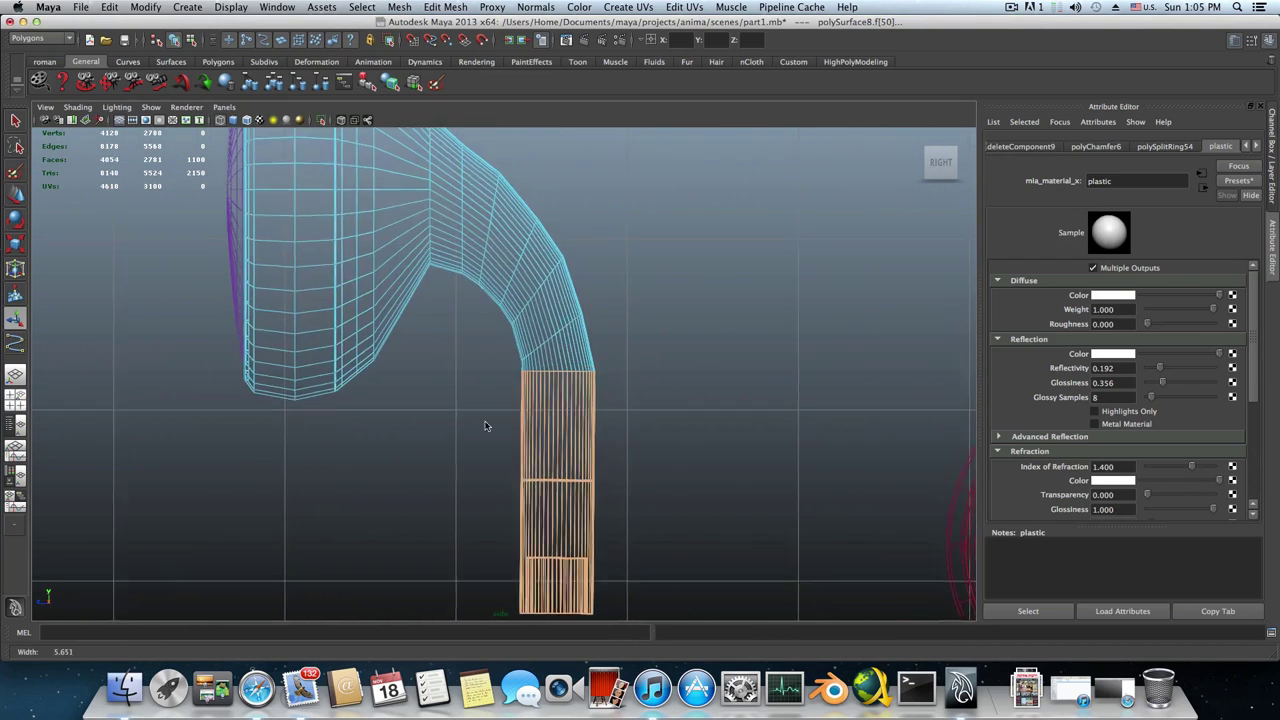
{"action": "scroll", "coordinate": [608, 450], "scroll_direction": "up", "scroll_amount": 4}
{"action": "scroll", "coordinate": [420, 410], "scroll_direction": "up", "scroll_amount": 1}
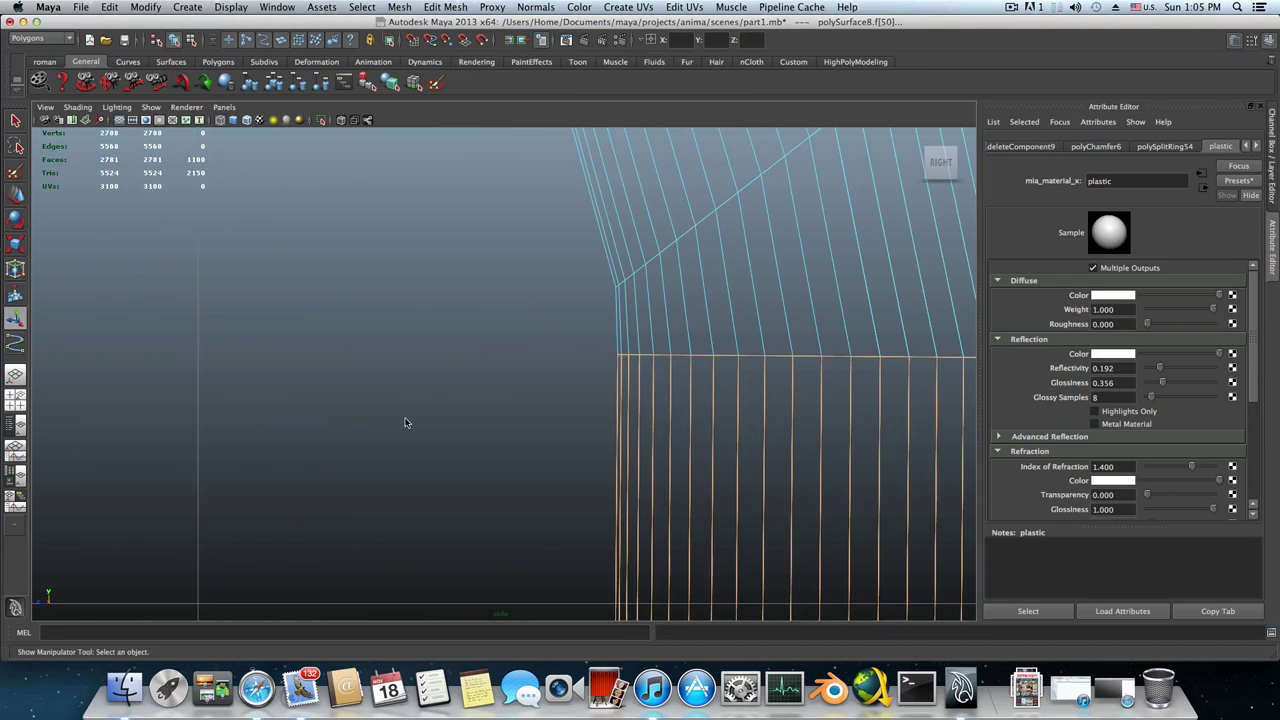
{"action": "scroll", "coordinate": [643, 434], "scroll_direction": "up", "scroll_amount": 2}
{"action": "middle_click_drag", "start_coordinate": [643, 434], "coordinate": [320, 471], "text": "alt"}
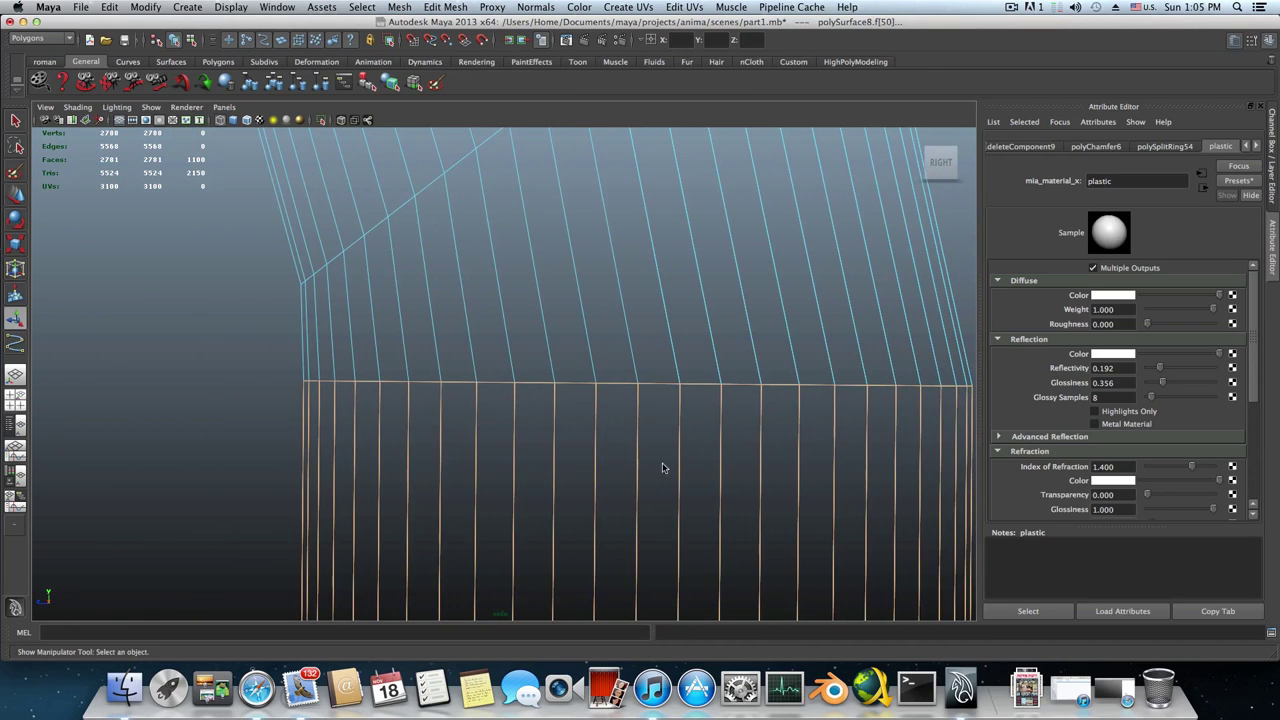
{"action": "scroll", "coordinate": [662, 468], "scroll_direction": "down", "scroll_amount": 8}
{"action": "scroll", "coordinate": [719, 408], "scroll_direction": "up", "scroll_amount": 2}
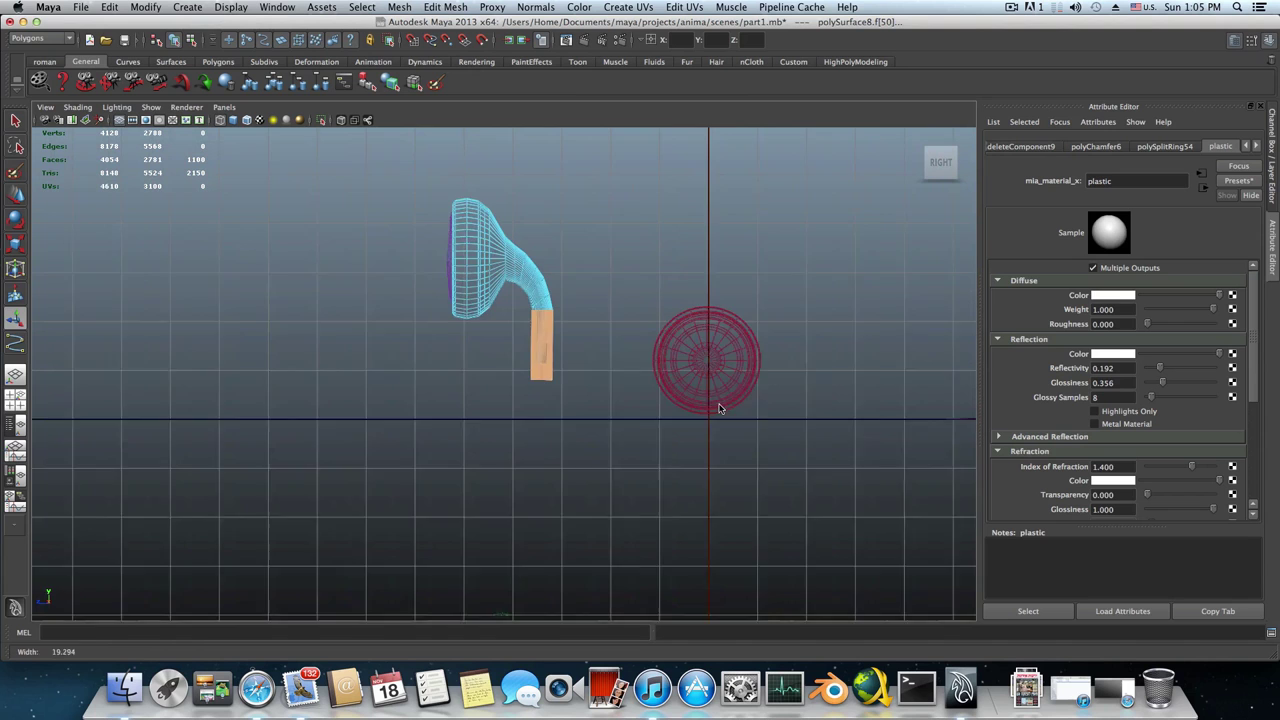
Examine the closely spaced seam edges across the middle of the stem in the side view
{"action": "scroll", "coordinate": [563, 371], "scroll_direction": "up", "scroll_amount": 6}
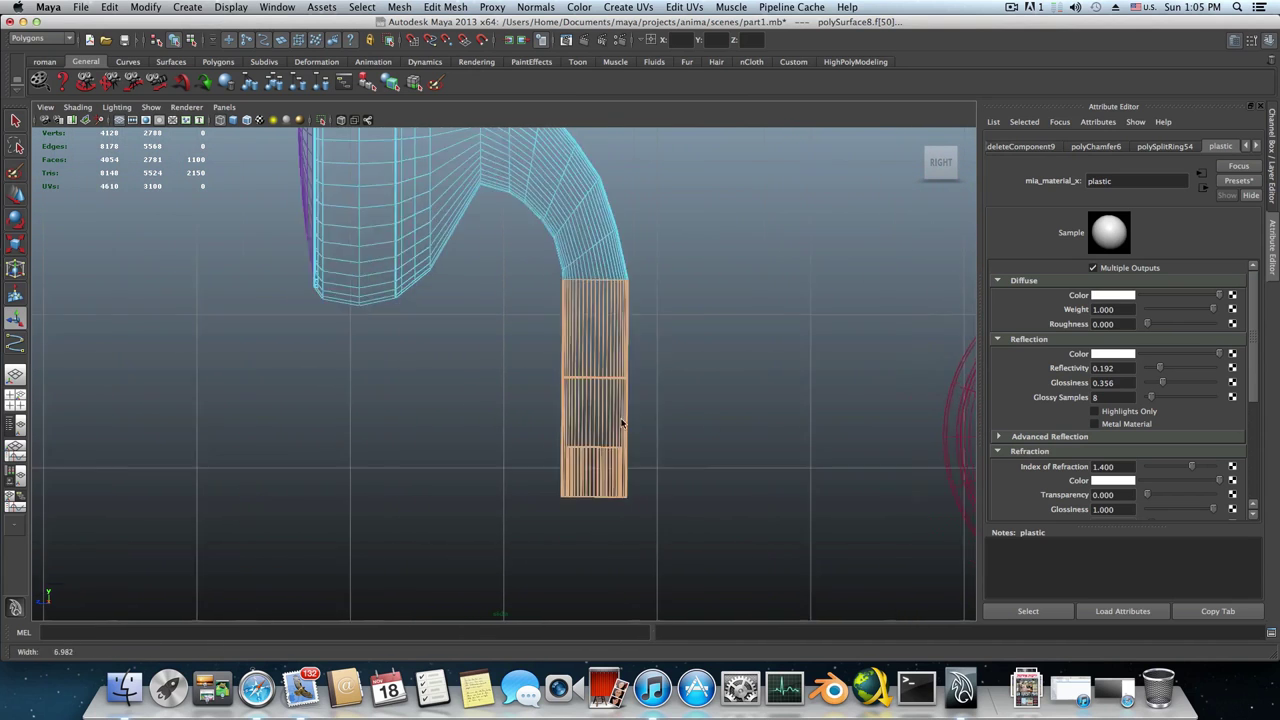
{"action": "right_click_drag", "start_coordinate": [621, 423], "coordinate": [803, 428], "text": "alt"}
{"action": "middle_click_drag", "start_coordinate": [617, 466], "coordinate": [445, 517], "text": "alt"}
{"action": "right_click_drag", "start_coordinate": [608, 494], "coordinate": [756, 496], "text": "alt"}
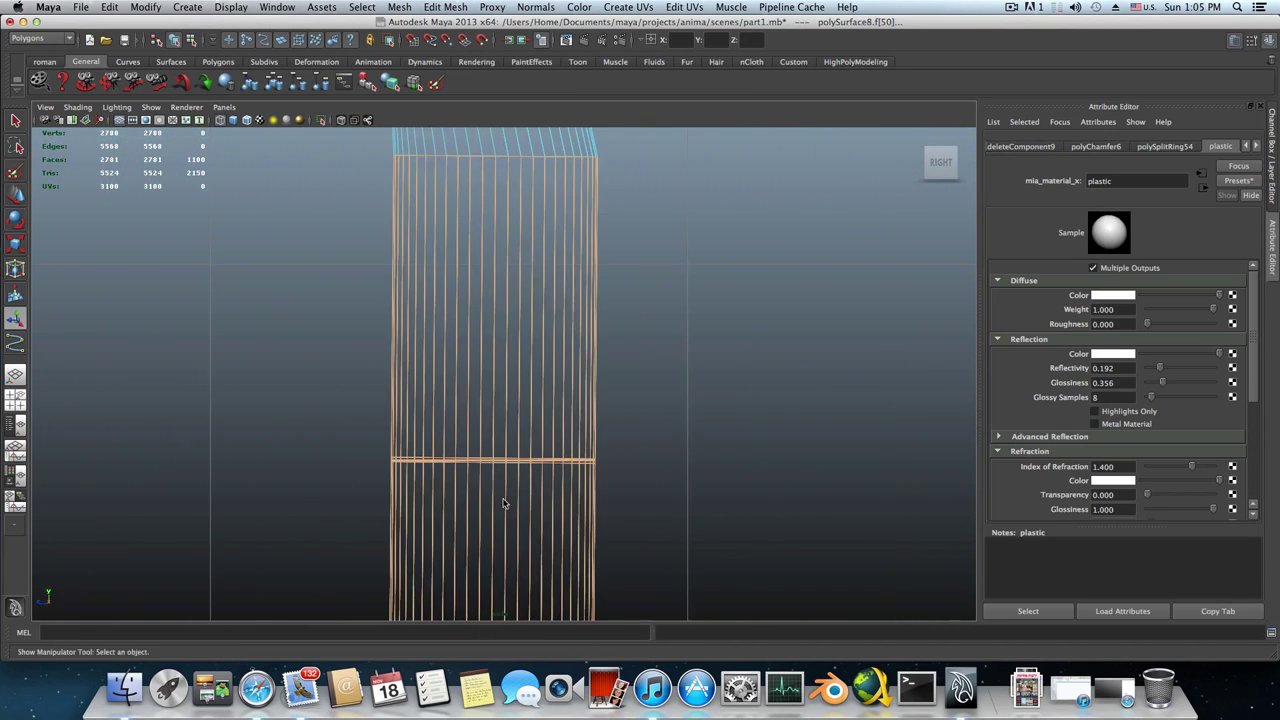
{"action": "middle_click_drag", "start_coordinate": [504, 503], "coordinate": [550, 477], "text": "alt"}
{"action": "right_click_drag", "start_coordinate": [457, 474], "coordinate": [580, 514], "text": "alt"}
{"action": "middle_click_drag", "start_coordinate": [580, 514], "coordinate": [591, 480], "text": "alt"}
{"action": "right_click_drag", "start_coordinate": [400, 475], "coordinate": [520, 470], "text": "alt"}
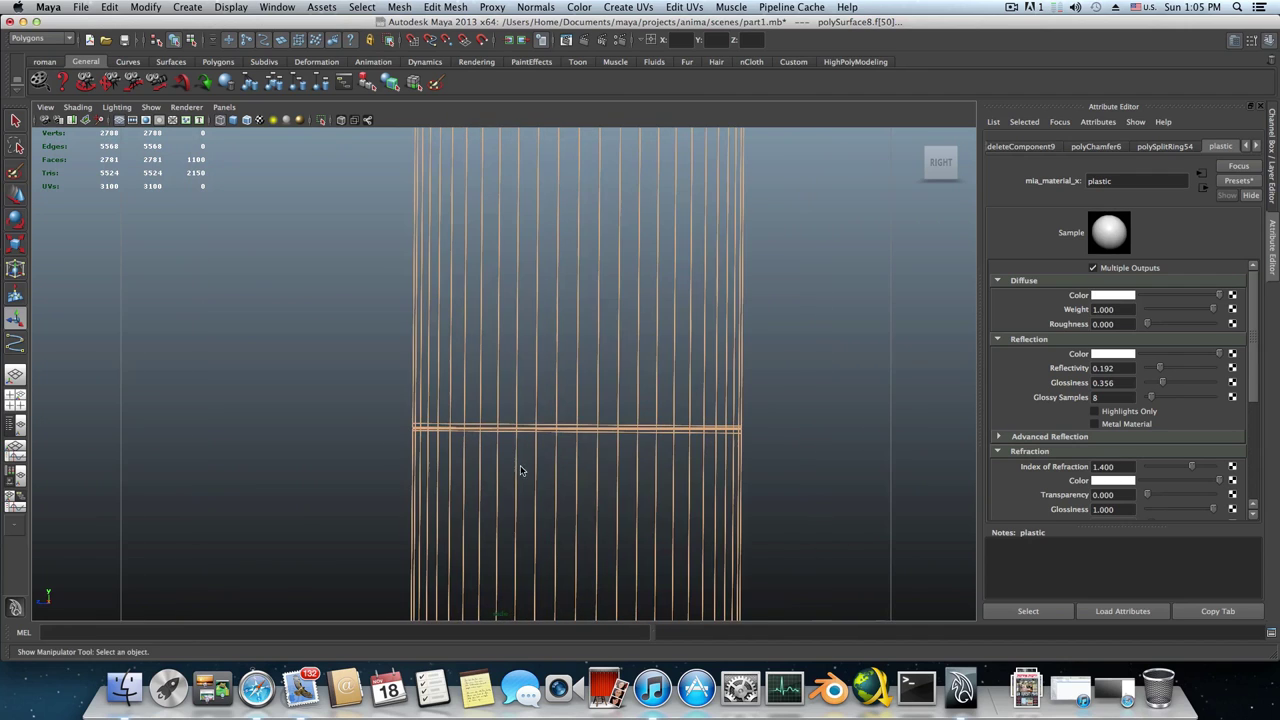
{"action": "middle_click_drag", "start_coordinate": [501, 481], "coordinate": [495, 457], "text": "alt"}
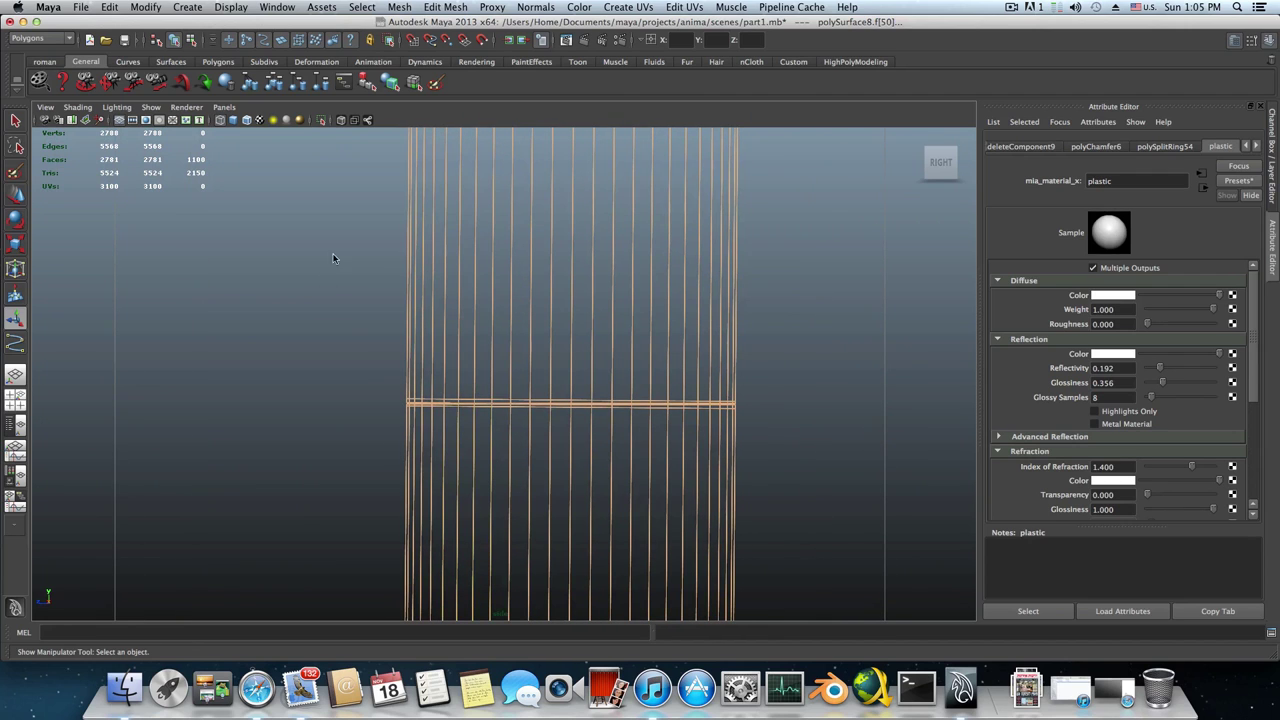
Deselect the stem faces above the seam, keeping only the lower end section selected, and check the boundary in the side view
{"action": "left_click_drag", "start_coordinate": [338, 238], "coordinate": [810, 407]}
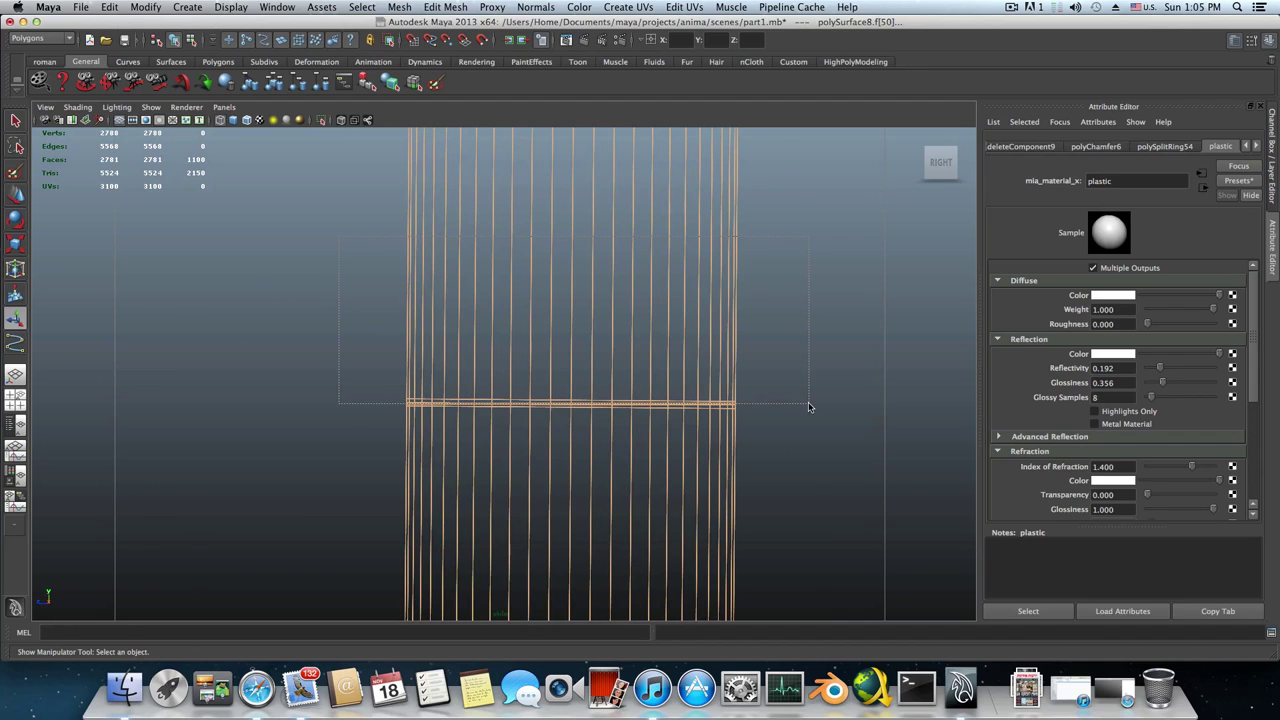
{"action": "left_click_drag", "start_coordinate": [810, 407], "coordinate": [810, 407]}
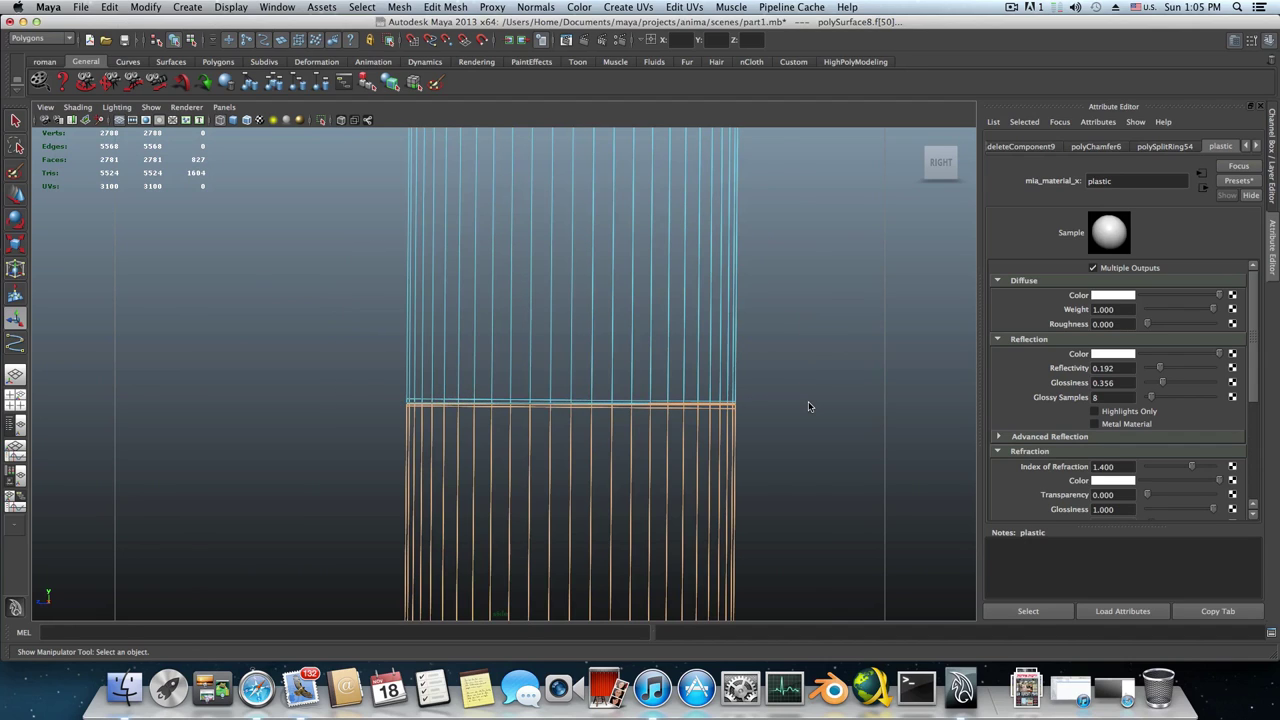
{"action": "scroll", "coordinate": [552, 417], "scroll_direction": "up", "scroll_amount": 4}
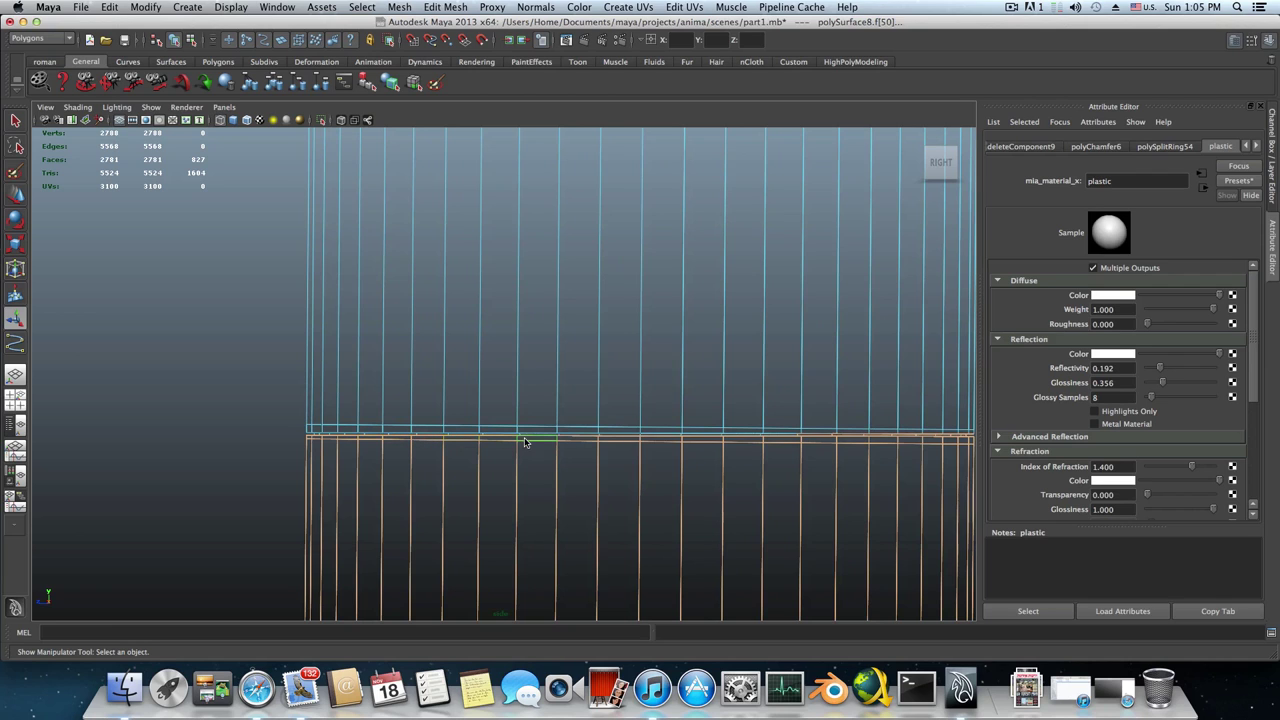
{"action": "scroll", "coordinate": [520, 440], "scroll_direction": "down", "scroll_amount": 10}
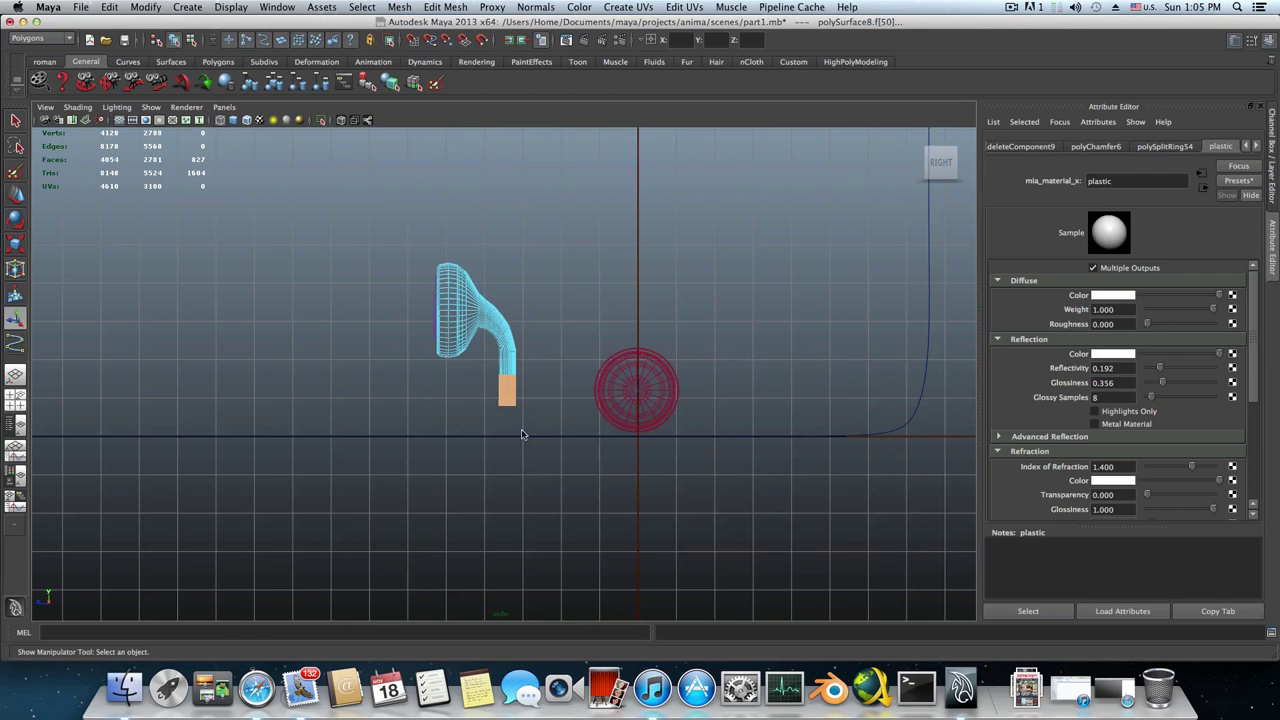
{"action": "scroll", "coordinate": [510, 412], "scroll_direction": "up", "scroll_amount": 5}
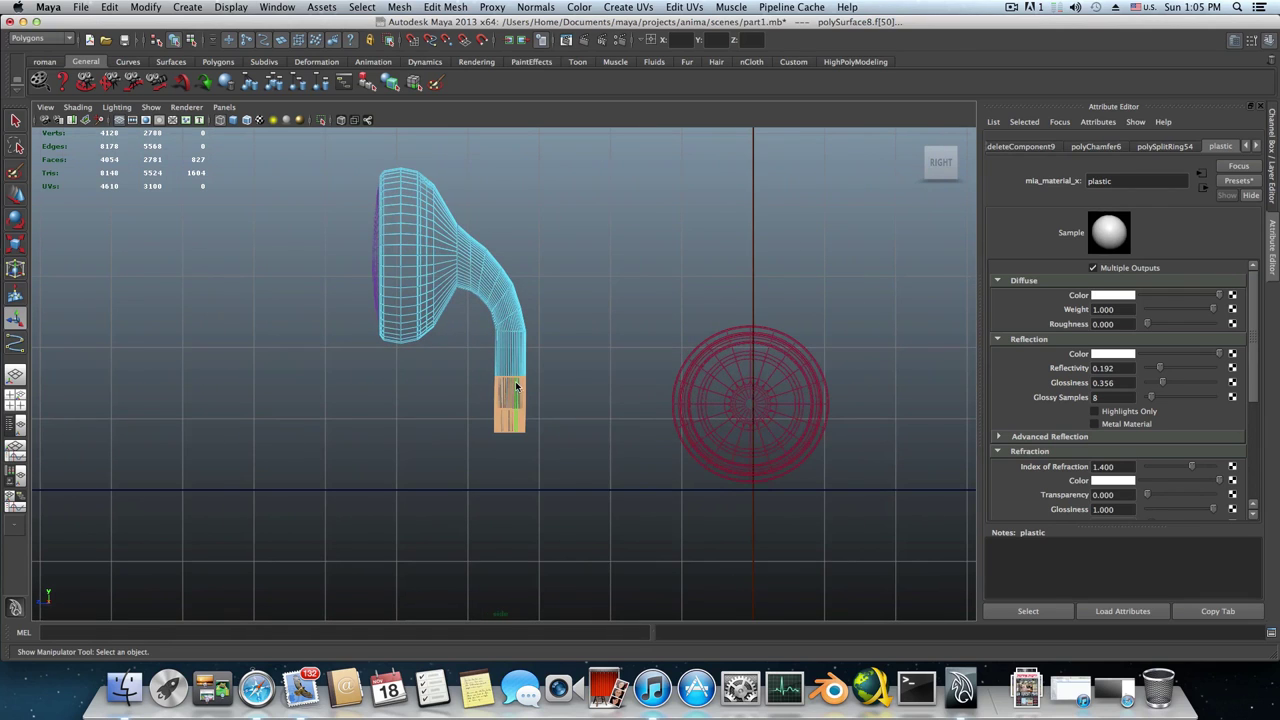
Assign the existing rubbergray material to the selected lower stem faces and inspect the earphone in the full-size perspective view
{"action": "right_click_drag", "start_coordinate": [515, 386], "coordinate": [607, 640]}
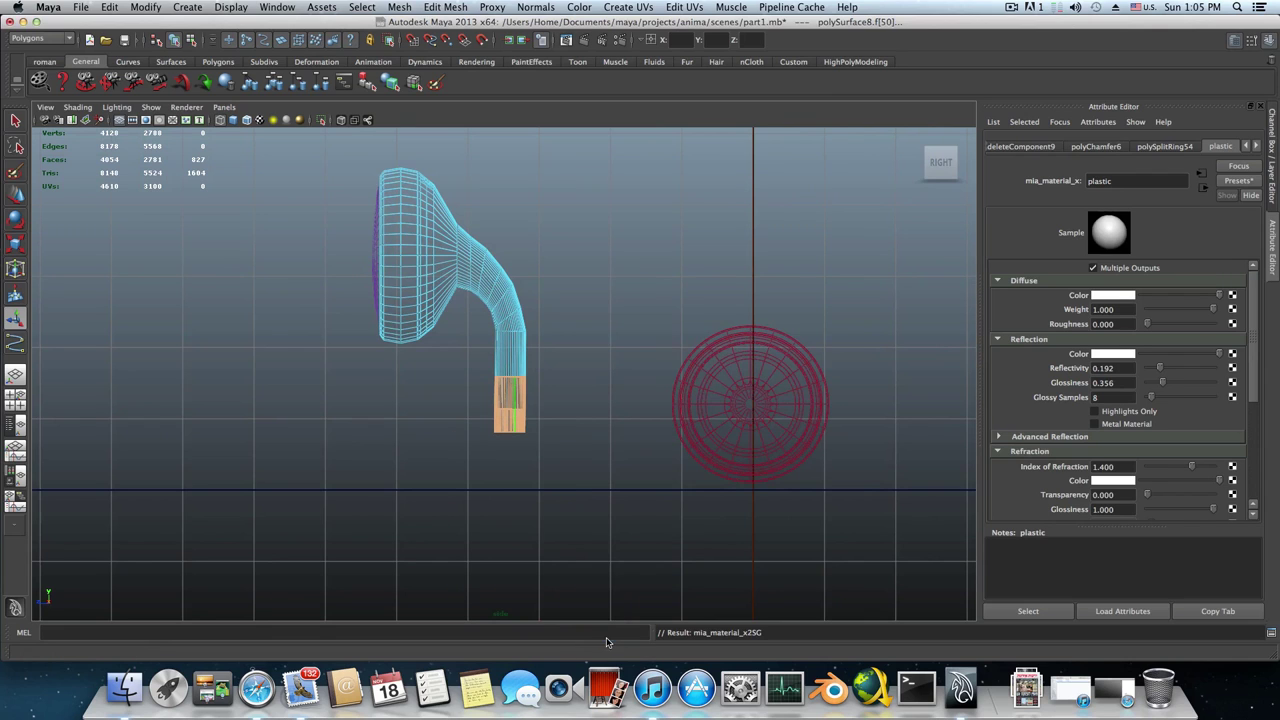
{"action": "key", "text": "space"}
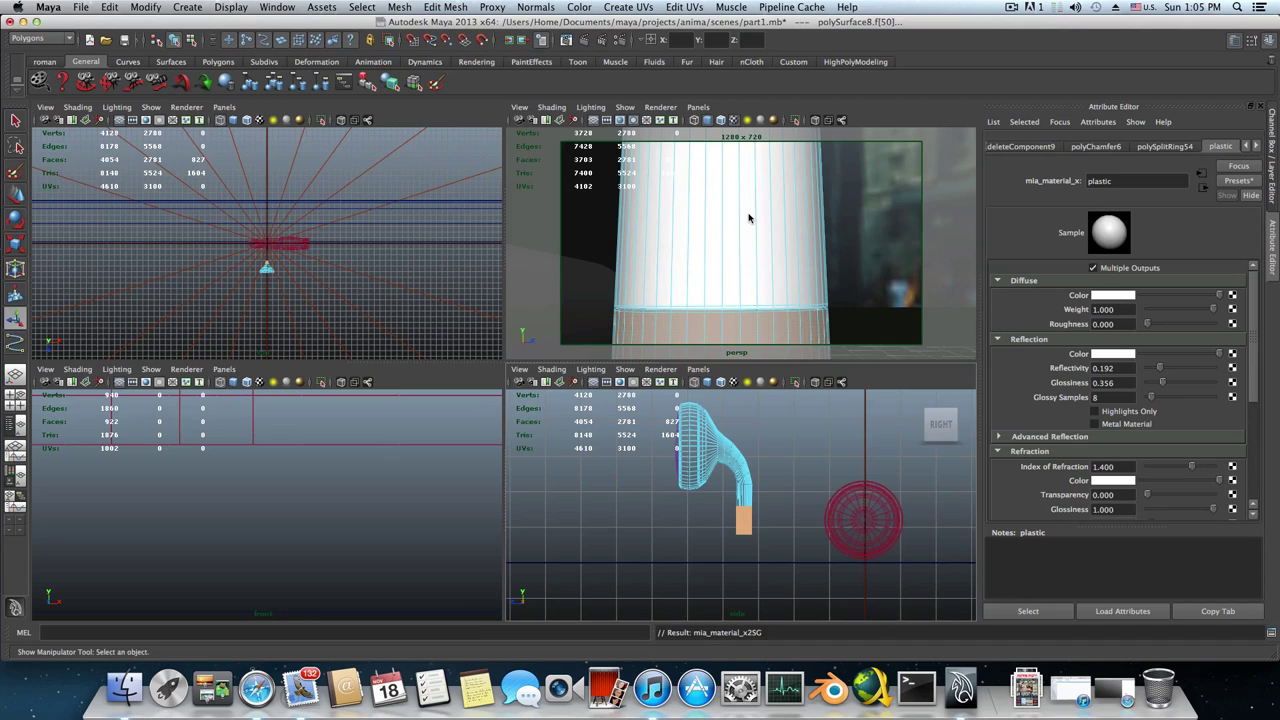
{"action": "key", "text": "space"}
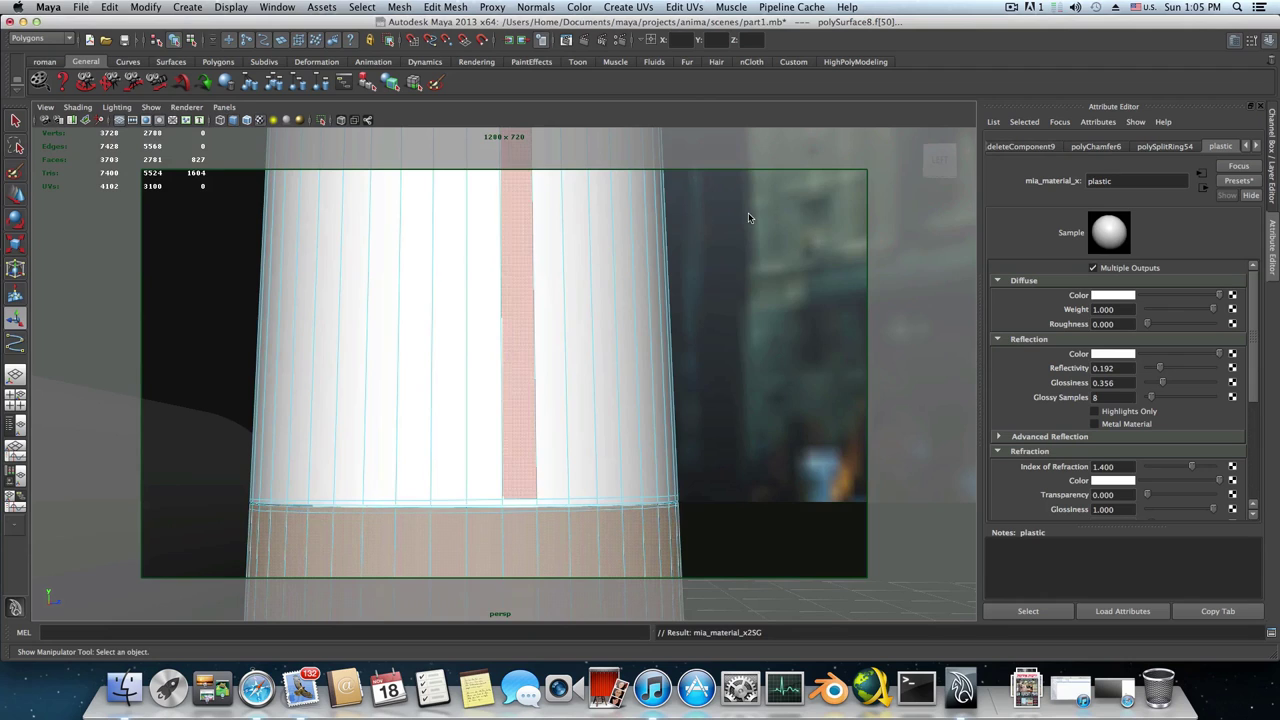
{"action": "left_click_drag", "start_coordinate": [748, 218], "coordinate": [634, 389], "text": "alt"}
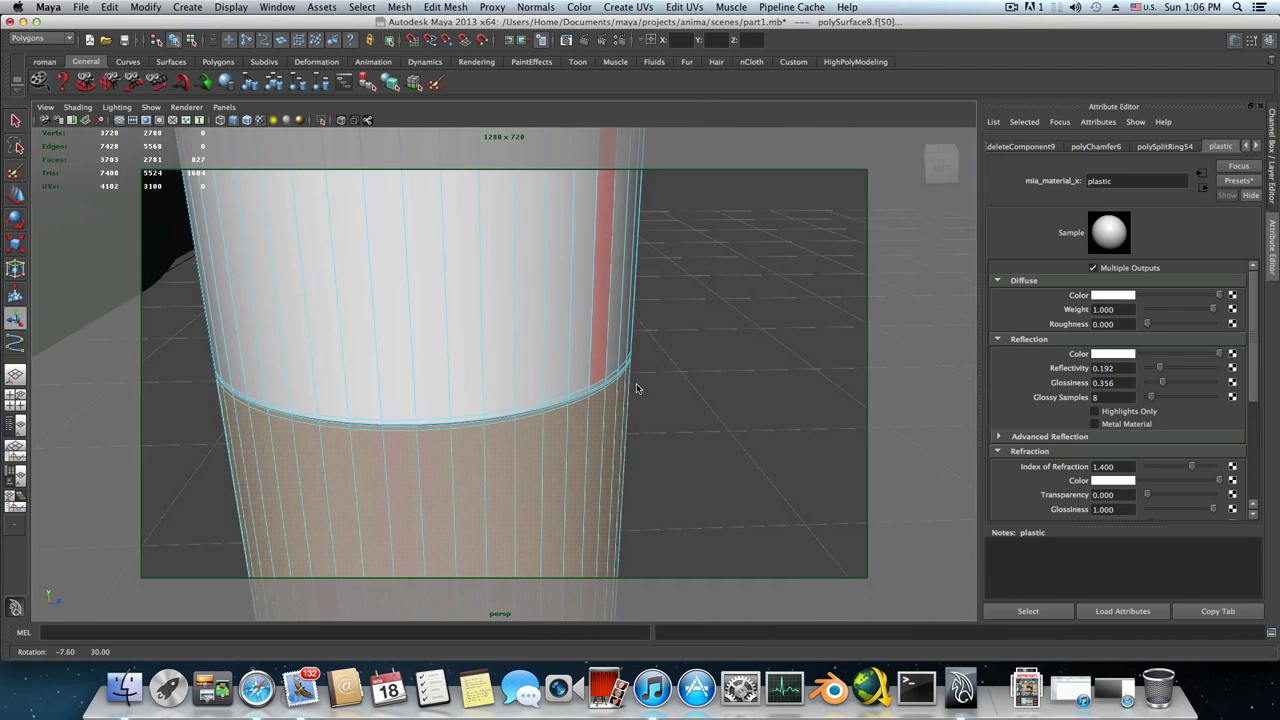
{"action": "right_click_drag", "start_coordinate": [731, 351], "coordinate": [539, 340], "text": "alt"}
{"action": "middle_click_drag", "start_coordinate": [539, 340], "coordinate": [520, 423], "text": "alt"}
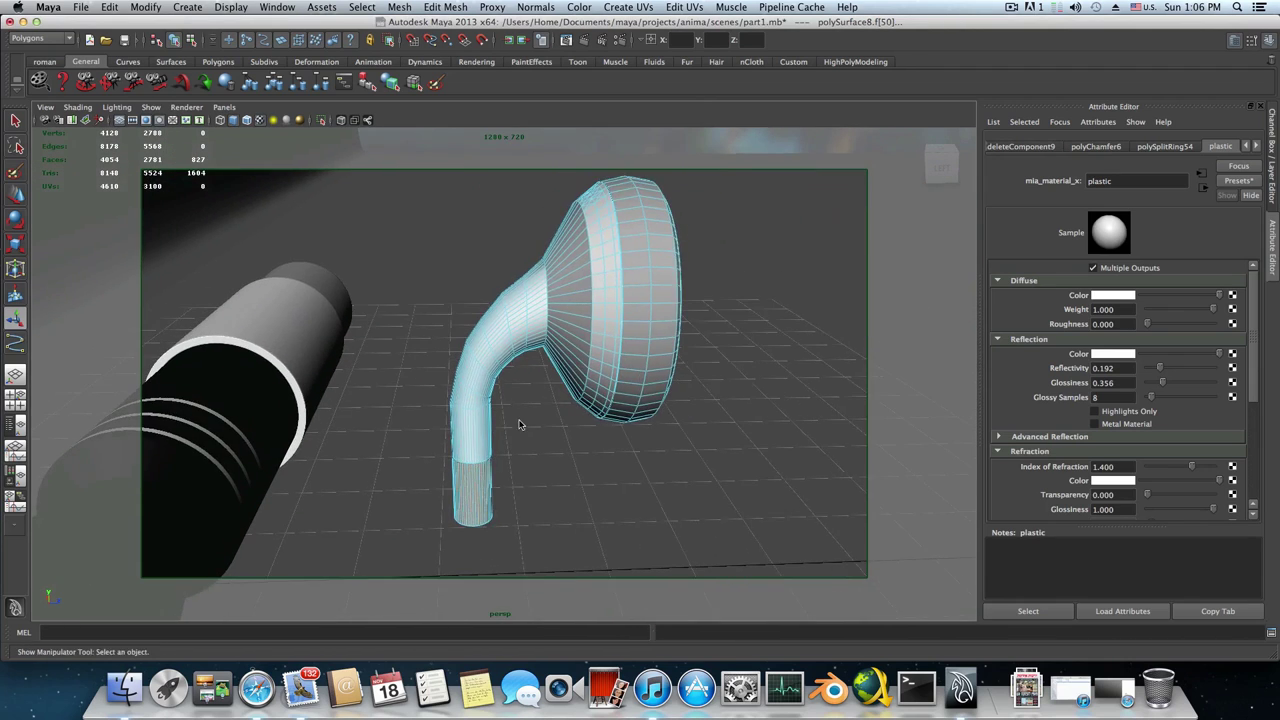
{"action": "mouse_move", "coordinate": [520, 423]}
{"action": "left_mouse_down", "text": "alt"}
{"action": "mouse_move", "coordinate": [529, 454]}
{"action": "mouse_move", "coordinate": [537, 416]}
{"action": "left_mouse_up", "text": "alt"}
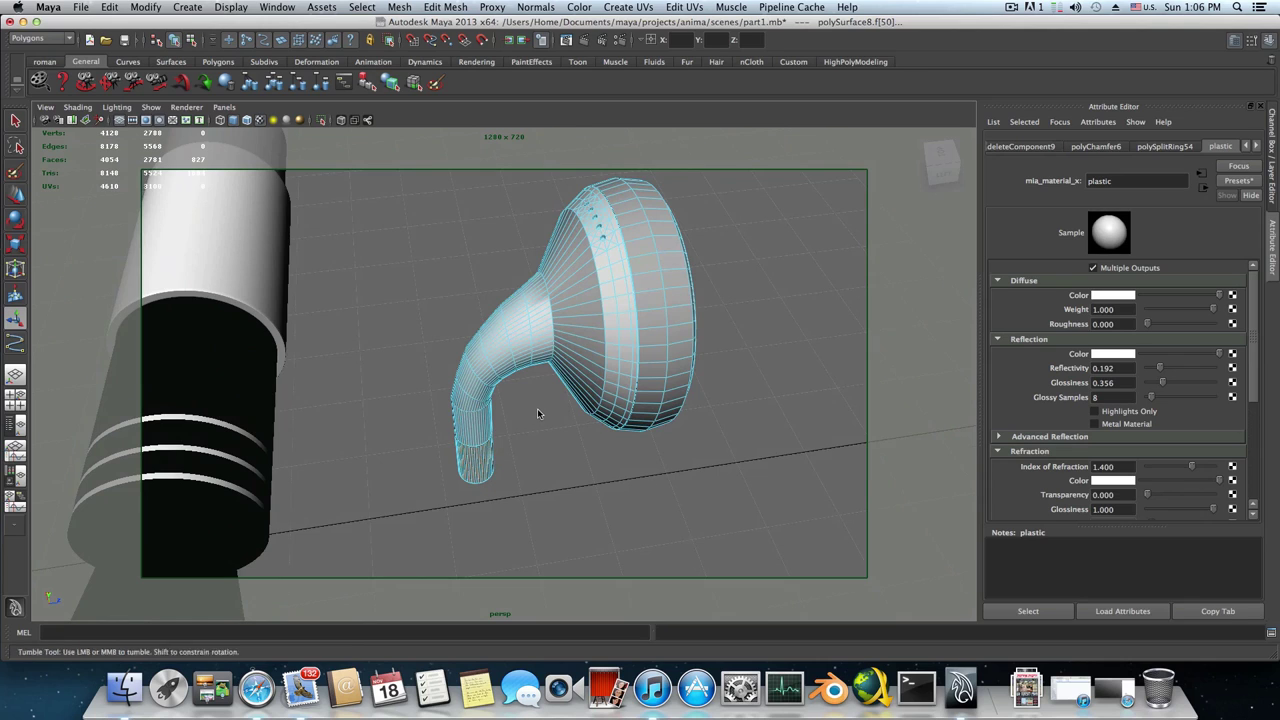
Return to an earlier perspective camera view facing the grille and make a test render with mental ray
{"action": "key", "text": "bracketleft"}
{"action": "key", "text": "bracketleft"}
{"action": "key", "text": "bracketleft"}
{"action": "key", "text": "bracketleft"}
{"action": "key", "text": "bracketleft"}
{"action": "key", "text": "bracketleft"}
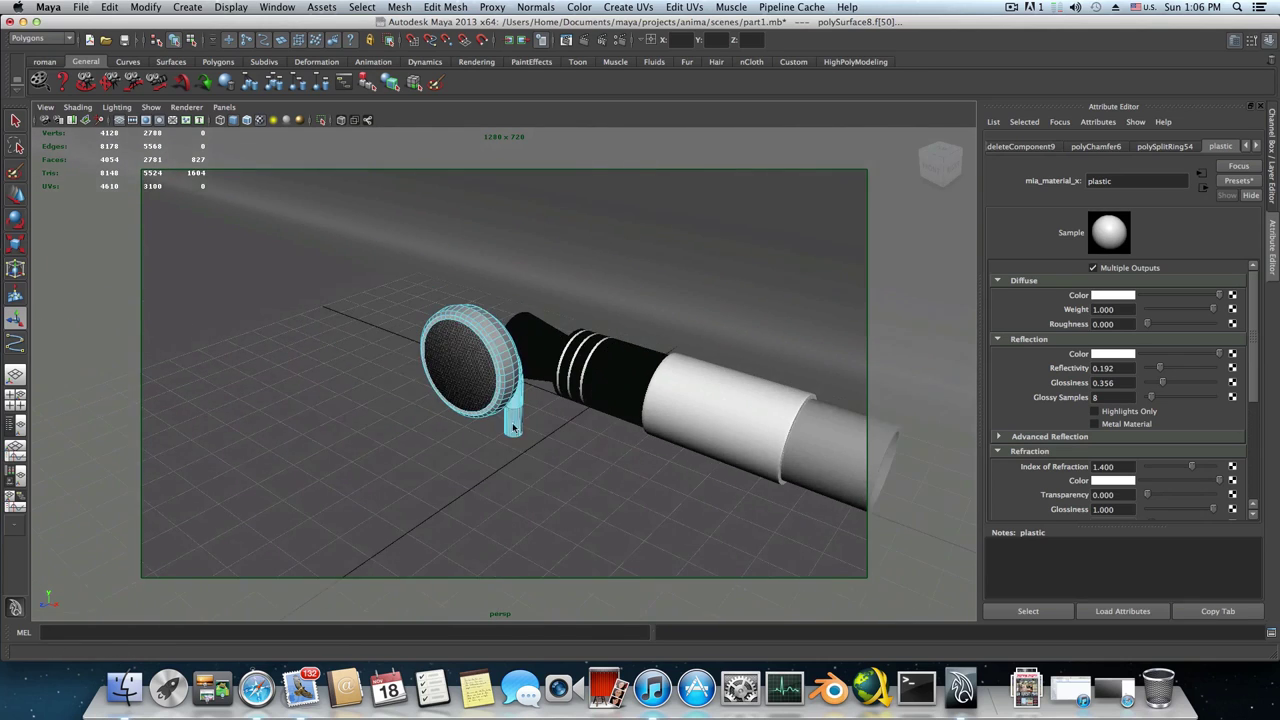
{"action": "left_click", "coordinate": [585, 38]}
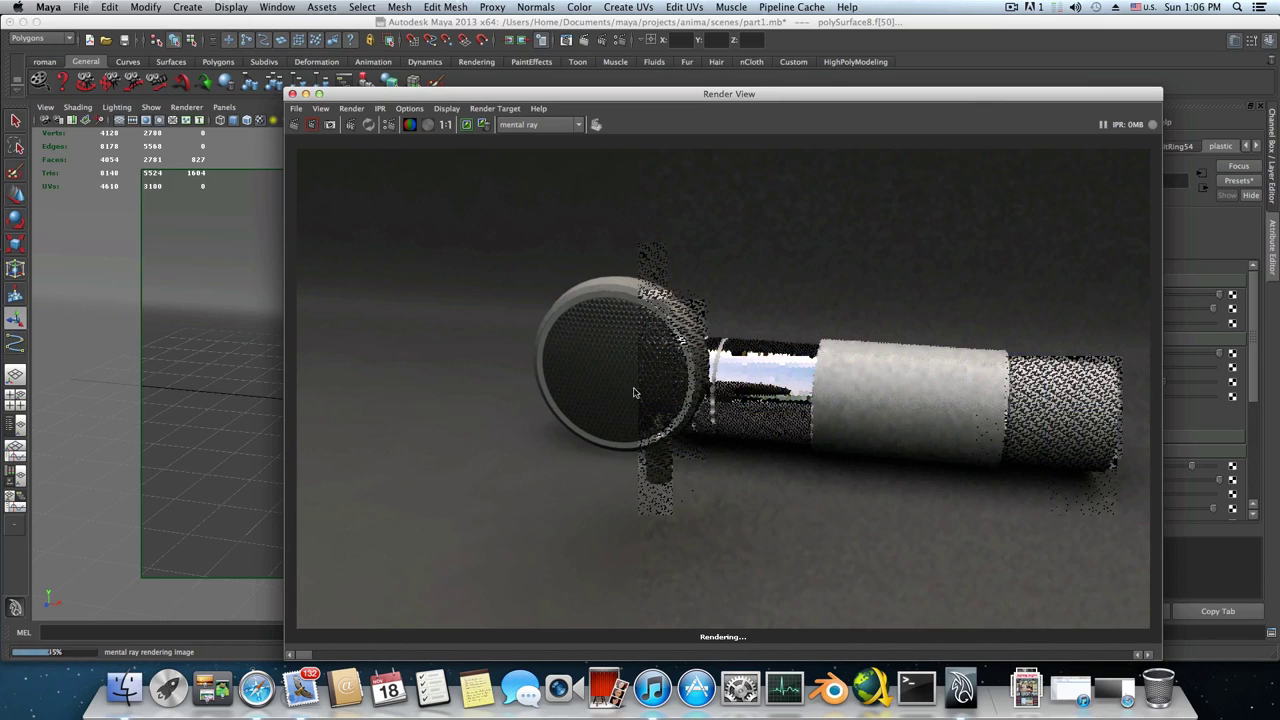
{"action": "left_click", "coordinate": [292, 94]}
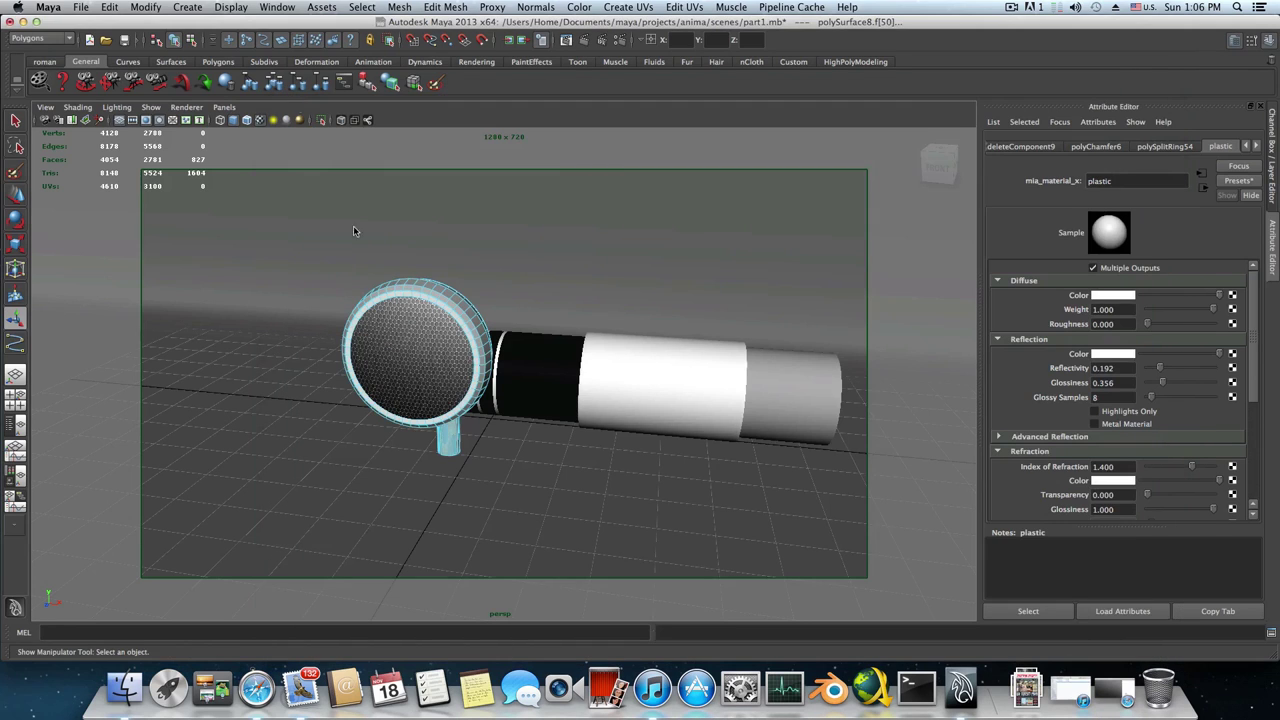
Turn on smooth mesh preview for the earphone body, return to object mode and select the grille mesh
{"action": "key", "text": "3"}
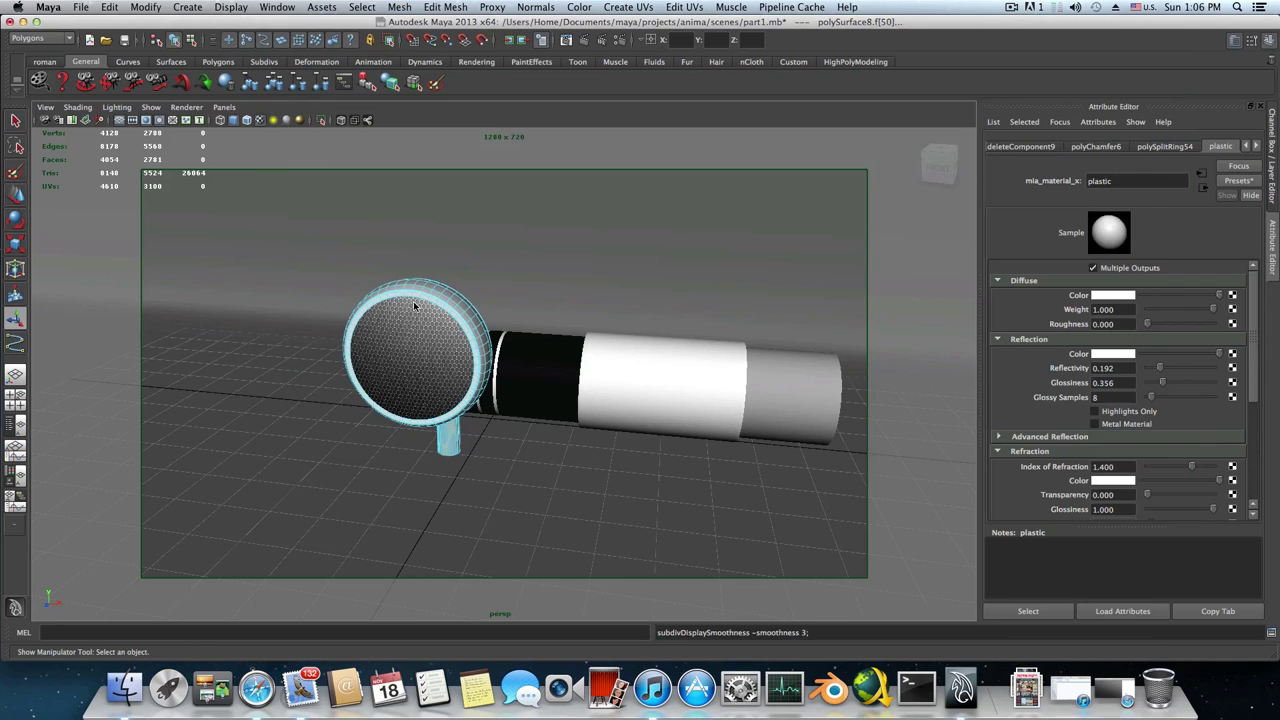
{"action": "key", "text": "F8"}
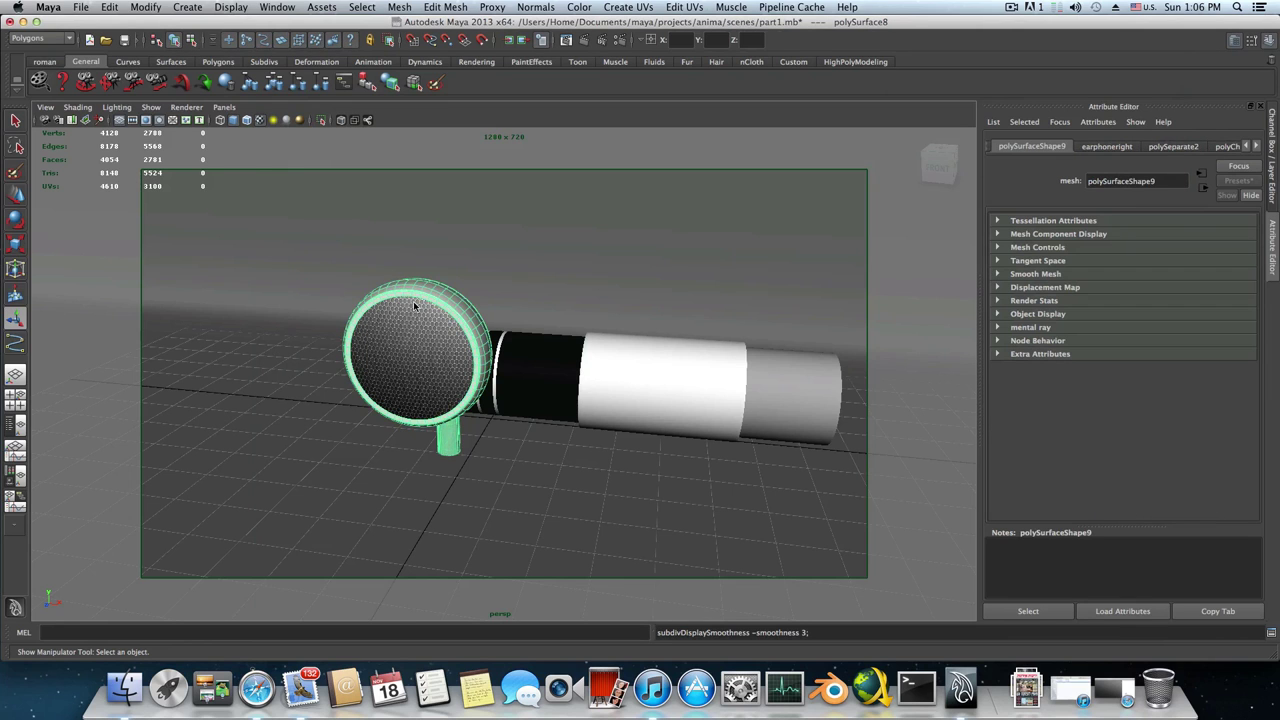
{"action": "scroll", "coordinate": [418, 316], "scroll_direction": "up", "scroll_amount": 5}
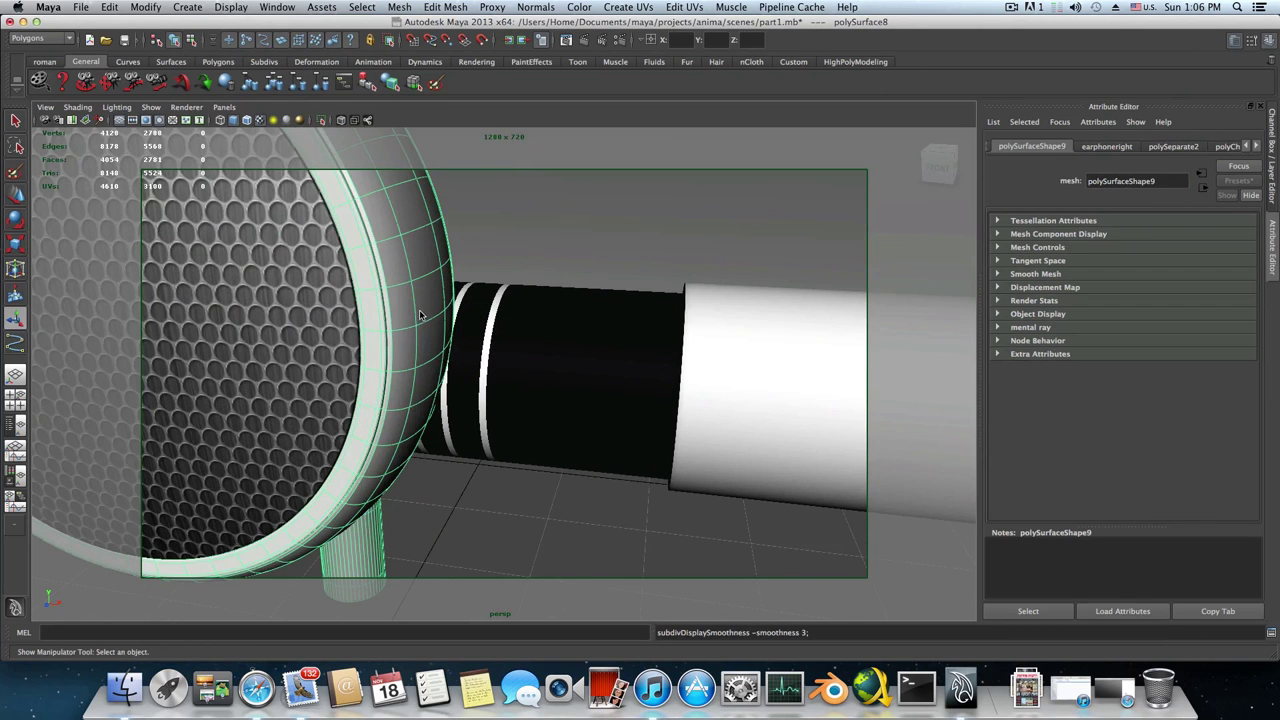
{"action": "left_click", "coordinate": [324, 336]}
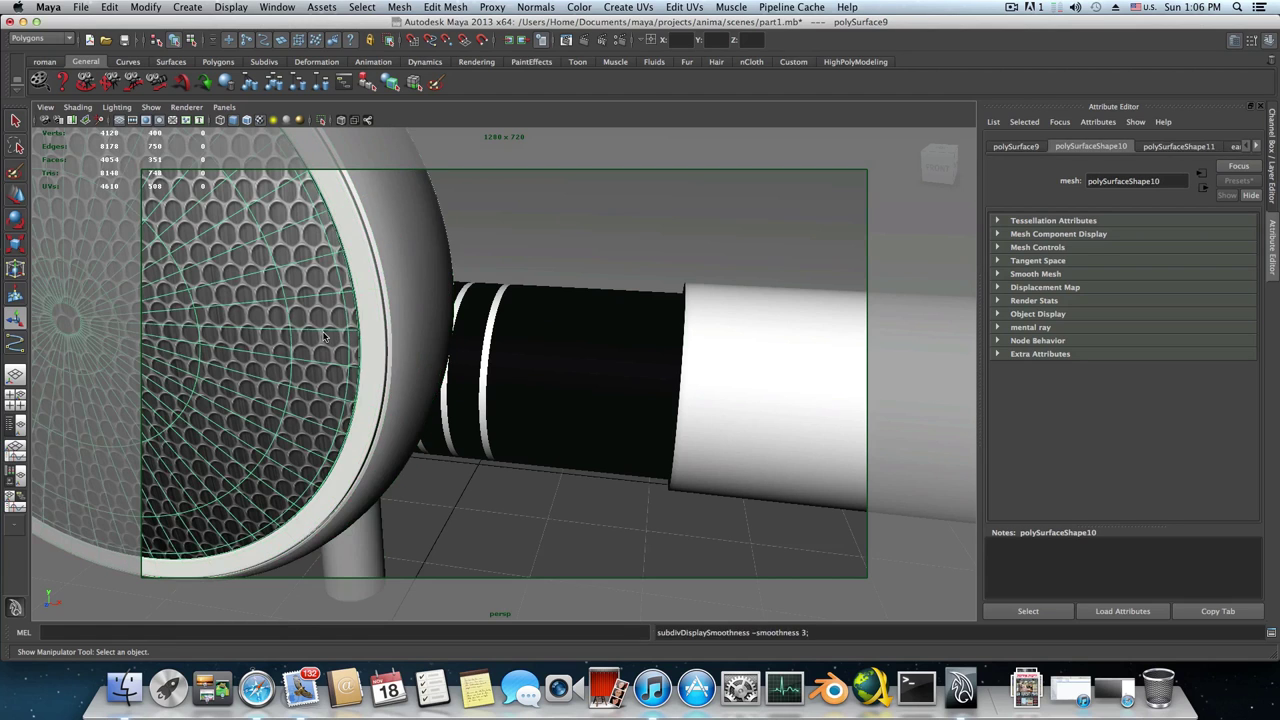
Select the complete face loop of the white band behind the earphone head's outer rim, next to the row of small holes
{"action": "scroll", "coordinate": [324, 336], "scroll_direction": "down", "scroll_amount": 5}
{"action": "left_click_drag", "start_coordinate": [372, 318], "coordinate": [534, 317], "text": "alt"}
{"action": "right_click_drag", "start_coordinate": [534, 317], "coordinate": [597, 345], "text": "alt"}
{"action": "middle_click_drag", "start_coordinate": [597, 345], "coordinate": [572, 351], "text": "alt"}
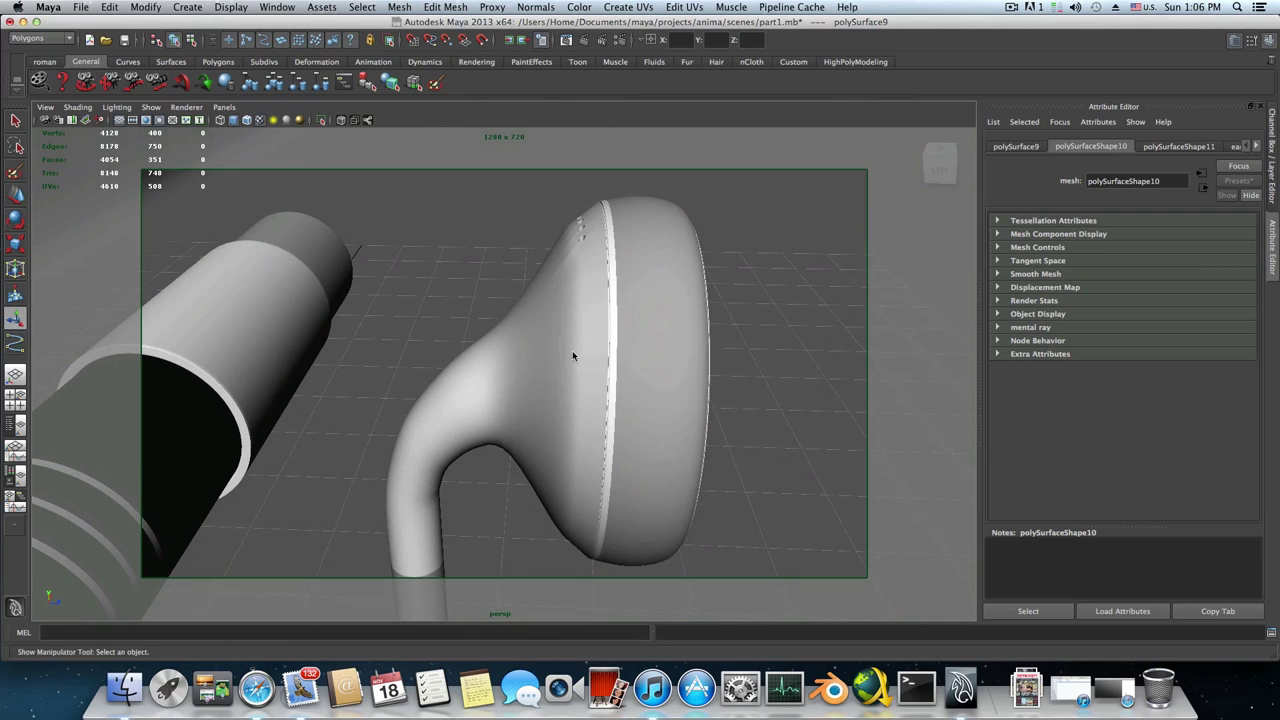
{"action": "left_click", "coordinate": [626, 332]}
{"action": "scroll", "coordinate": [626, 334], "scroll_direction": "up", "scroll_amount": 2}
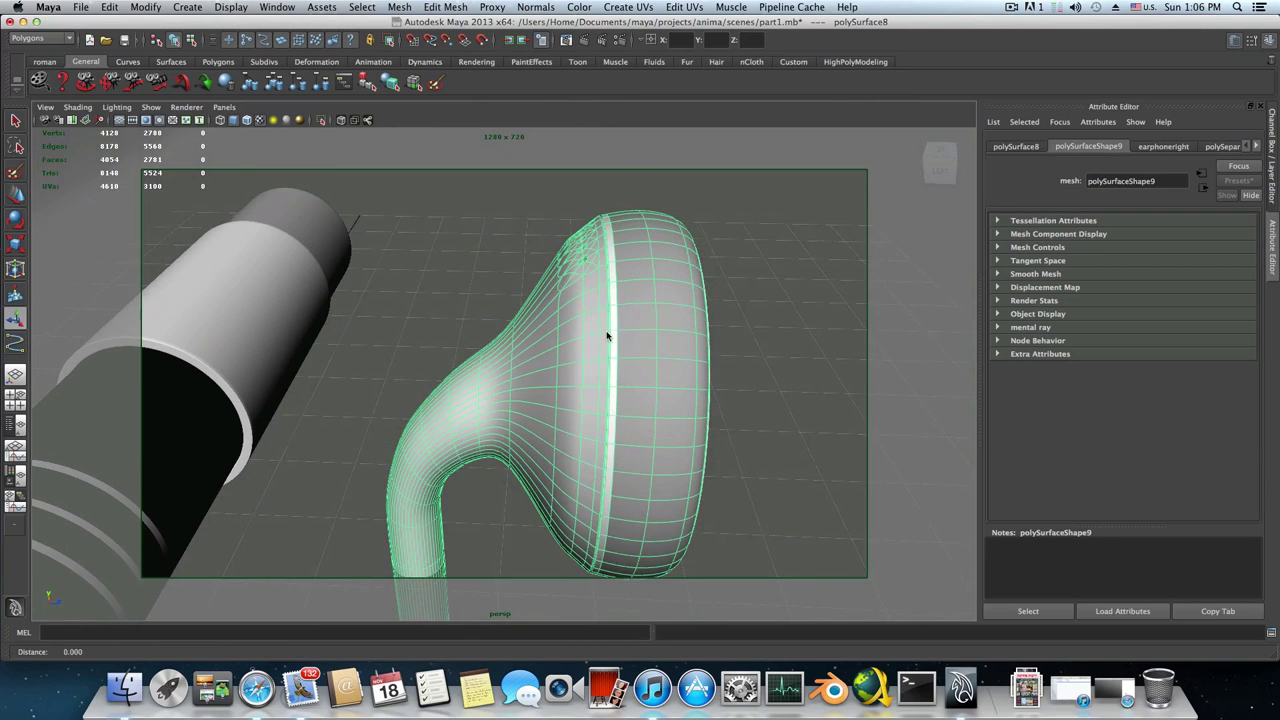
{"action": "scroll", "coordinate": [607, 336], "scroll_direction": "up", "scroll_amount": 3}
{"action": "right_click_drag", "start_coordinate": [652, 341], "coordinate": [602, 347], "text": "alt"}
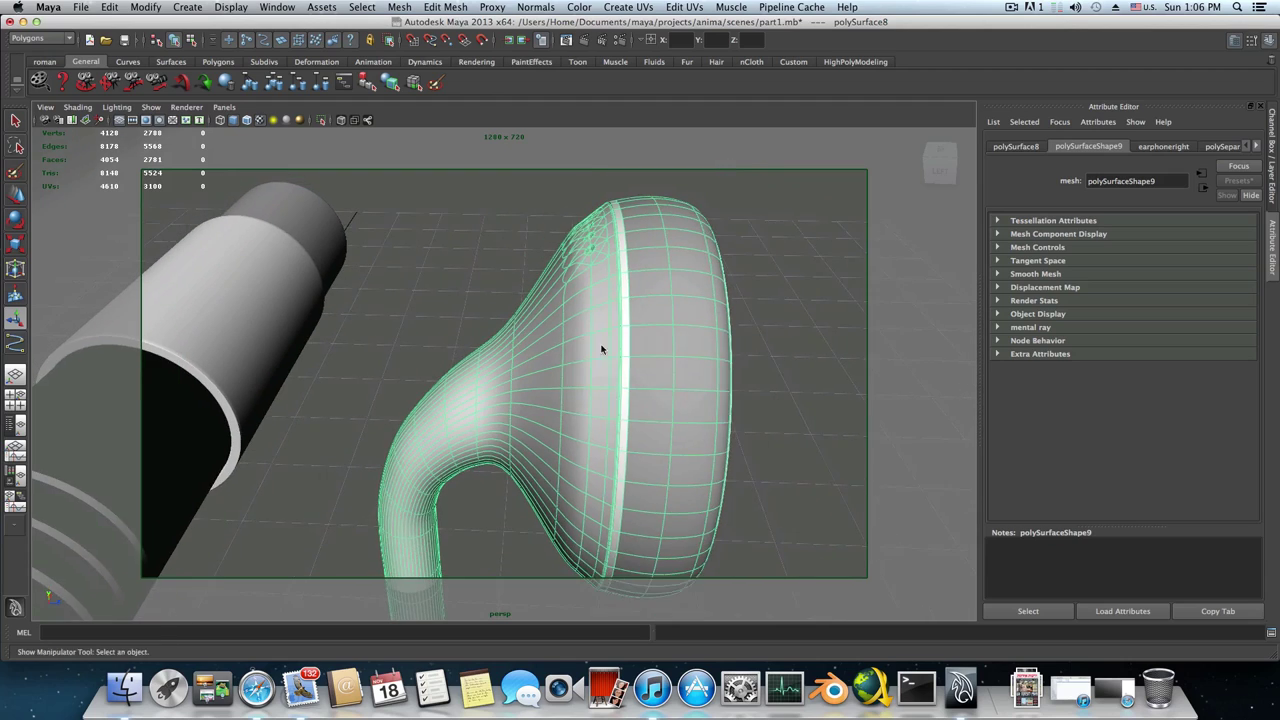
{"action": "middle_click_drag", "start_coordinate": [602, 347], "coordinate": [540, 329], "text": "alt"}
{"action": "right_click_drag", "start_coordinate": [540, 329], "coordinate": [654, 347], "text": "alt"}
{"action": "left_click_drag", "start_coordinate": [655, 350], "coordinate": [674, 363], "text": "alt"}
{"action": "right_click_drag", "start_coordinate": [674, 363], "coordinate": [691, 360], "text": "alt"}
{"action": "middle_click_drag", "start_coordinate": [691, 360], "coordinate": [658, 360], "text": "alt"}
{"action": "left_click_drag", "start_coordinate": [658, 362], "coordinate": [686, 329], "text": "alt"}
{"action": "right_click_drag", "start_coordinate": [686, 329], "coordinate": [687, 356]}
{"action": "left_click", "coordinate": [694, 334]}
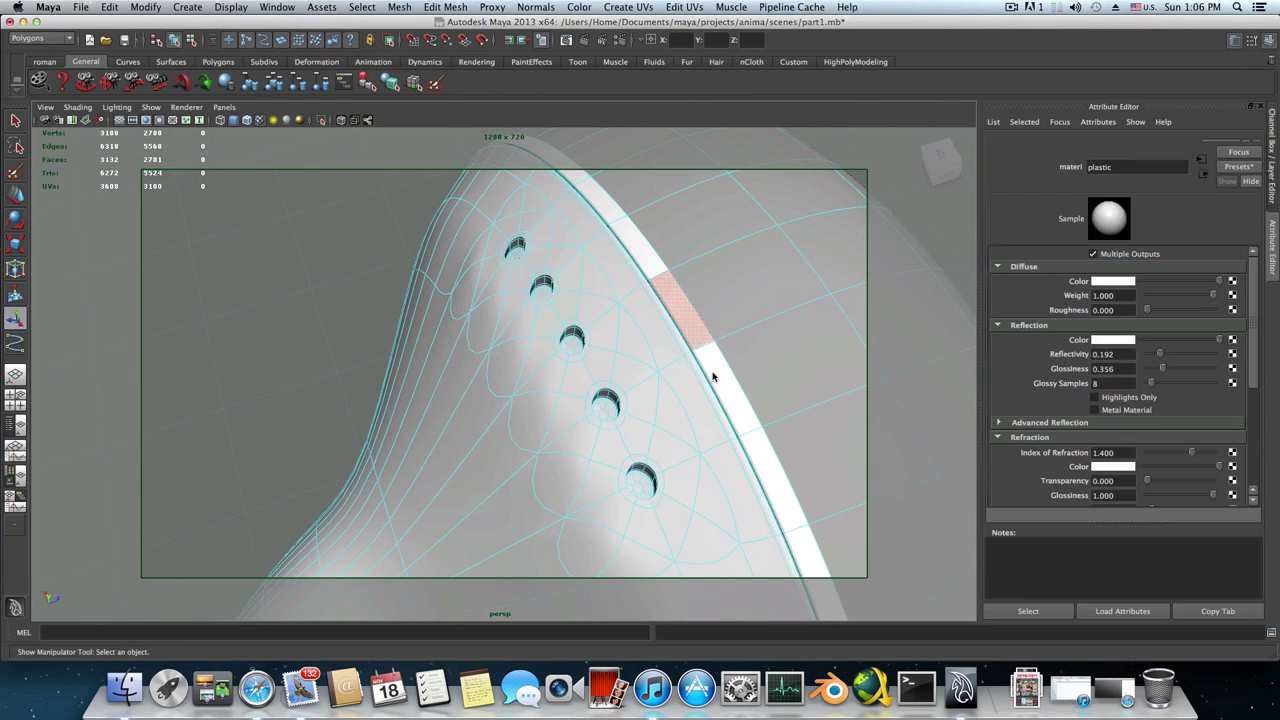
{"action": "double_click", "coordinate": [692, 368], "text": "shift"}
{"action": "left_click_drag", "start_coordinate": [692, 370], "coordinate": [737, 351], "text": "alt"}
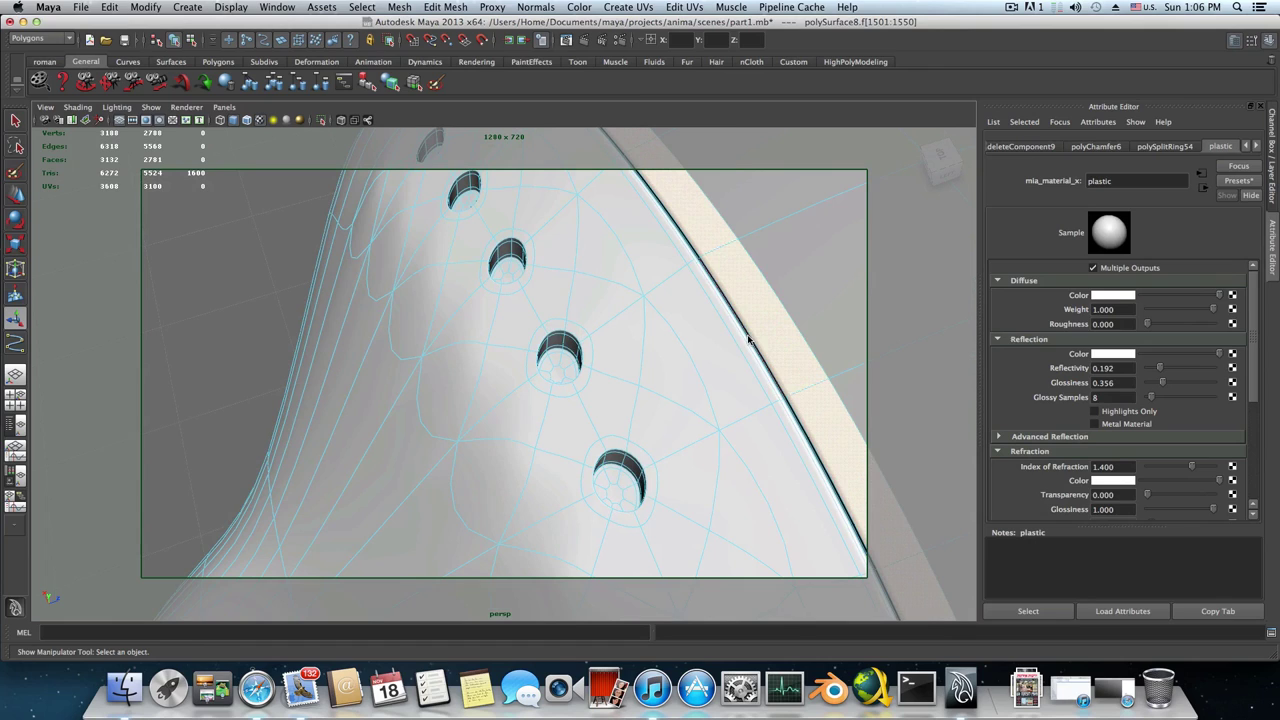
Add the thin face loop beside the white band to the selection and reselect the missing band face
{"action": "left_click", "coordinate": [745, 336], "text": "shift"}
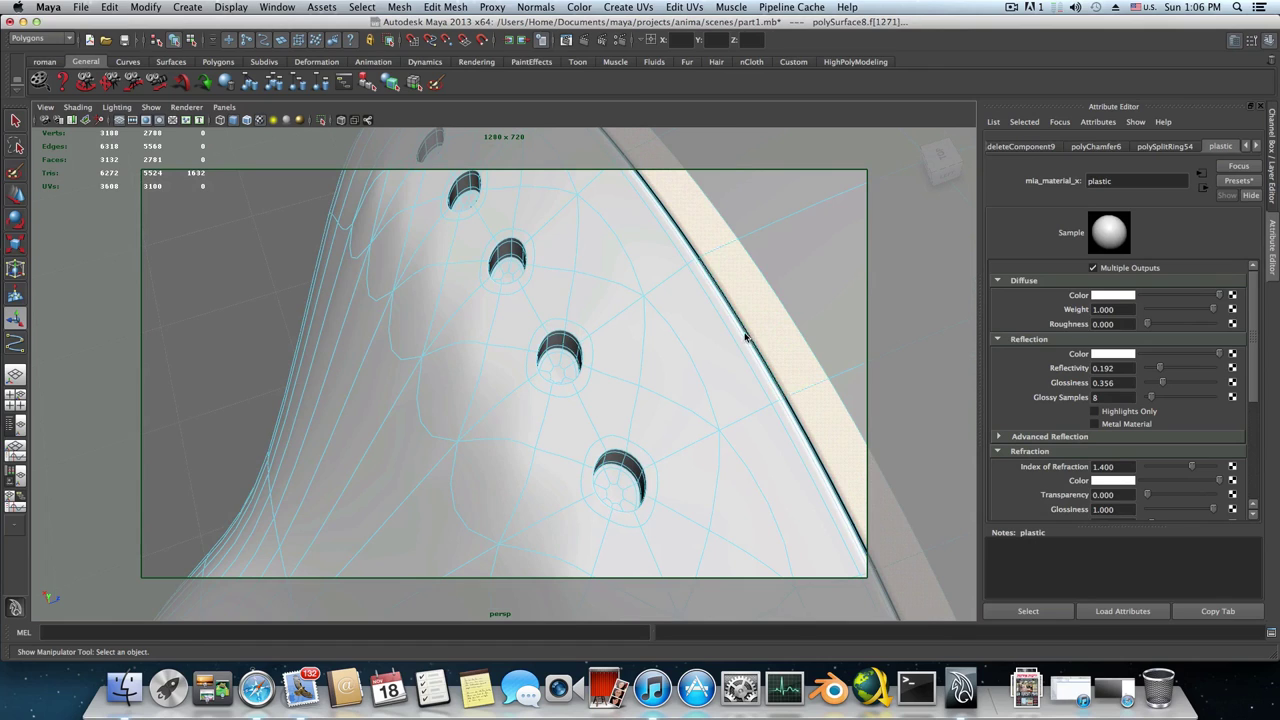
{"action": "left_click", "coordinate": [698, 243], "text": "ctrl"}
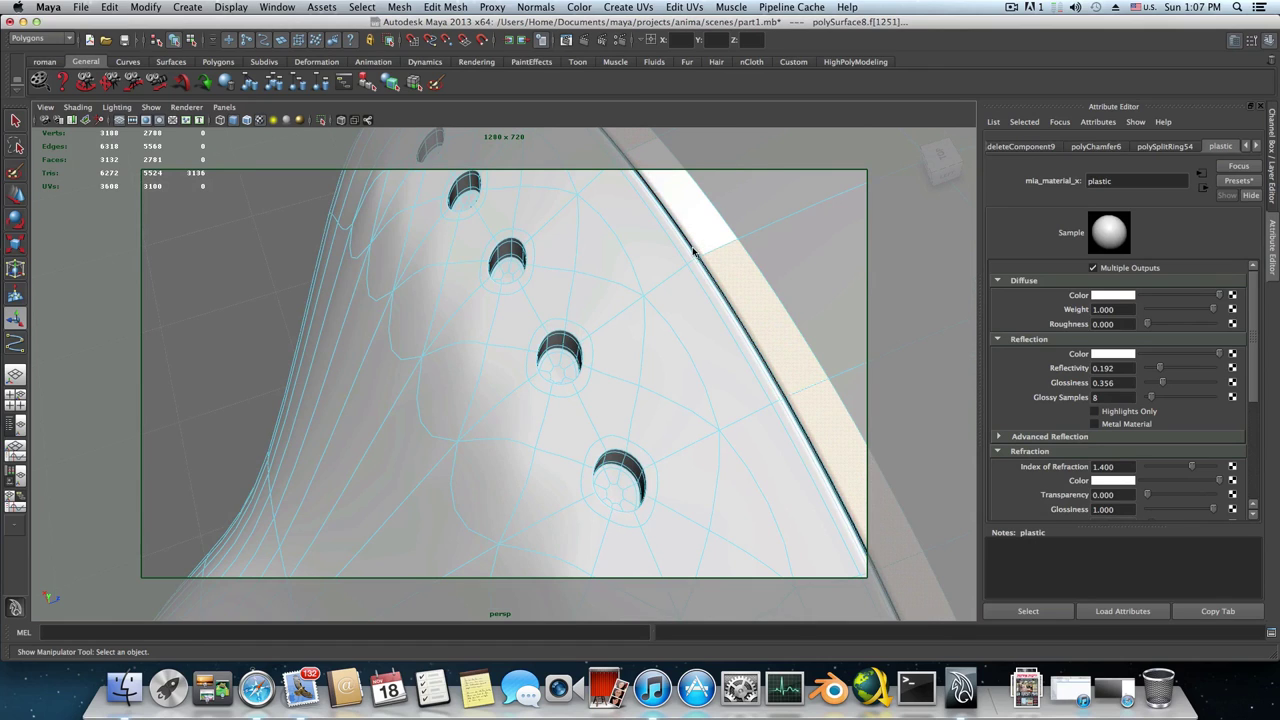
{"action": "left_click", "coordinate": [700, 237], "text": "shift"}
{"action": "scroll", "coordinate": [697, 266], "scroll_direction": "down", "scroll_amount": 8}
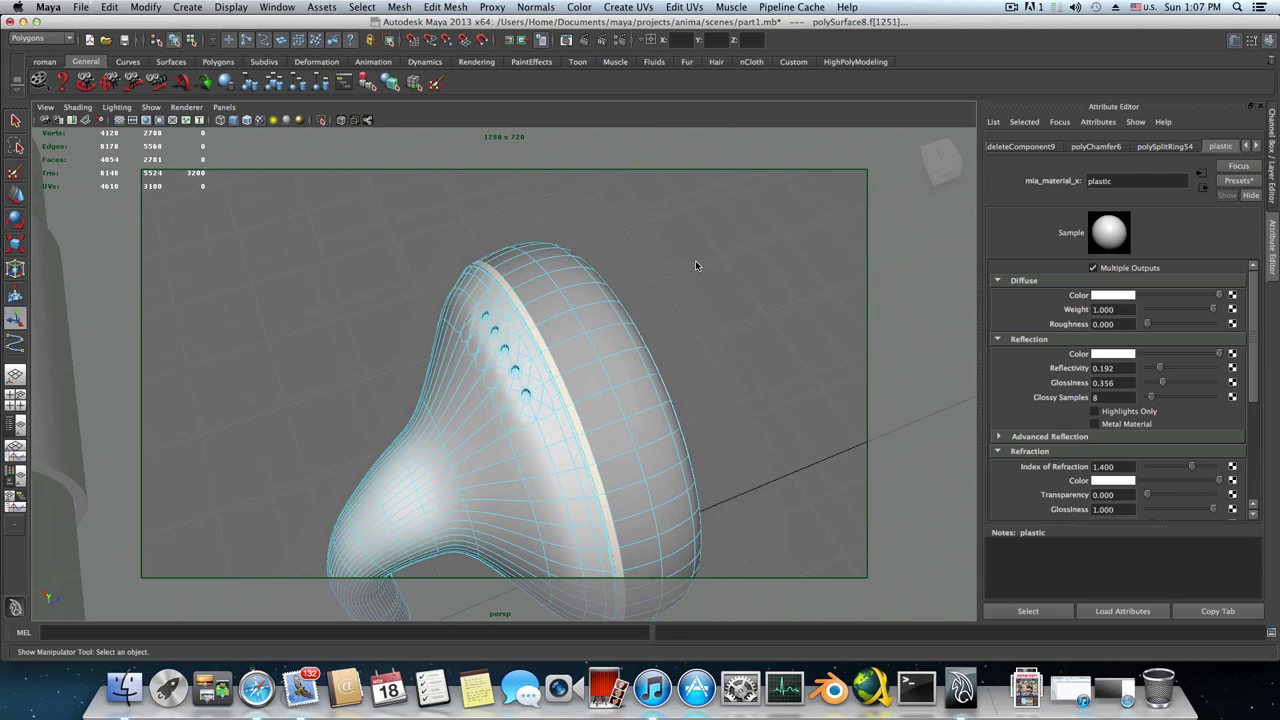
Assign the existing rubbergray material to the selected band faces, return to object mode and deselect the earphone body
{"action": "right_click_drag", "start_coordinate": [549, 360], "coordinate": [647, 617]}
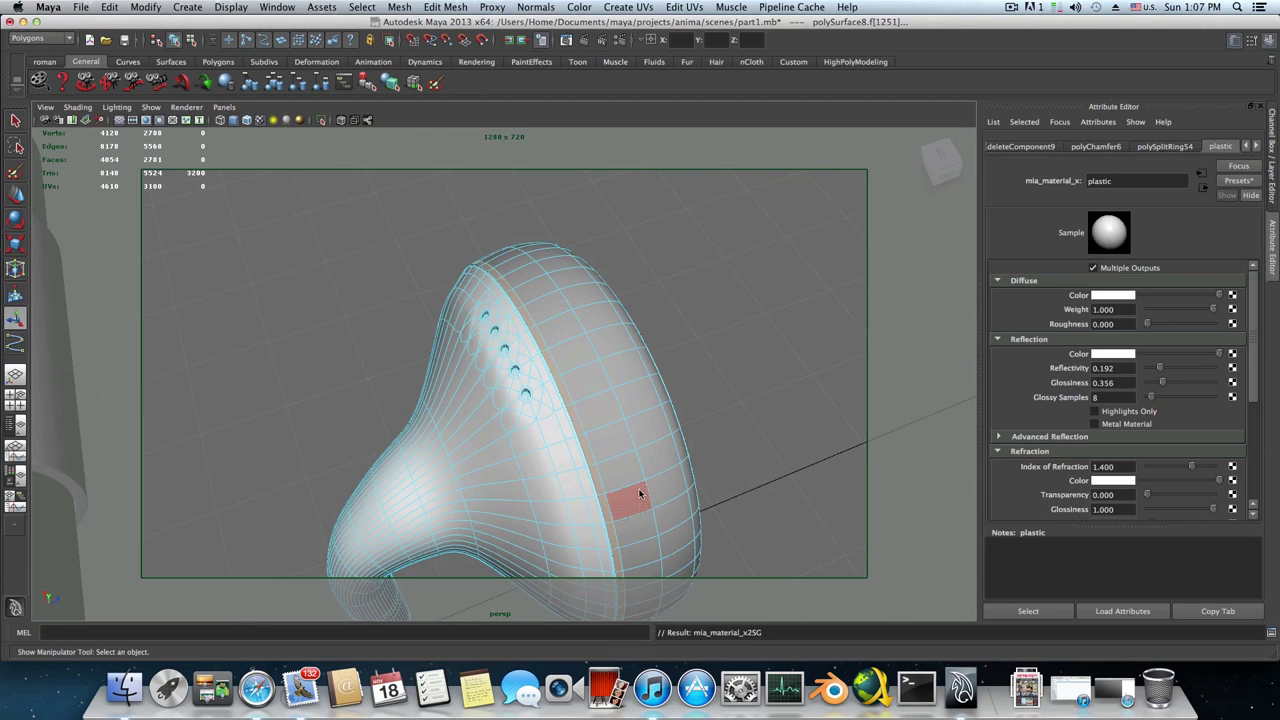
{"action": "key", "text": "F8"}
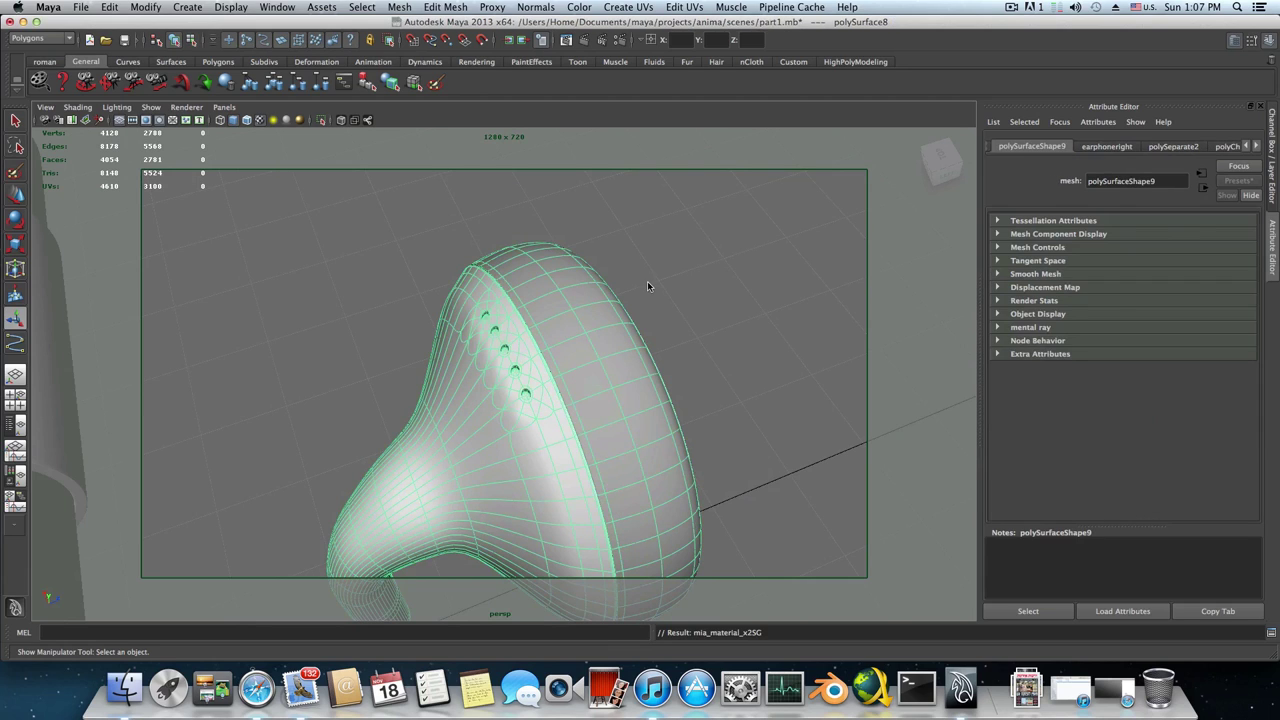
{"action": "left_click", "coordinate": [647, 281]}
Make a mental ray test render of the earphone and jack from a raised view showing the grille side
{"action": "left_click_drag", "start_coordinate": [642, 328], "coordinate": [426, 309], "text": "alt"}
{"action": "middle_click_drag", "start_coordinate": [426, 309], "coordinate": [565, 311], "text": "alt"}
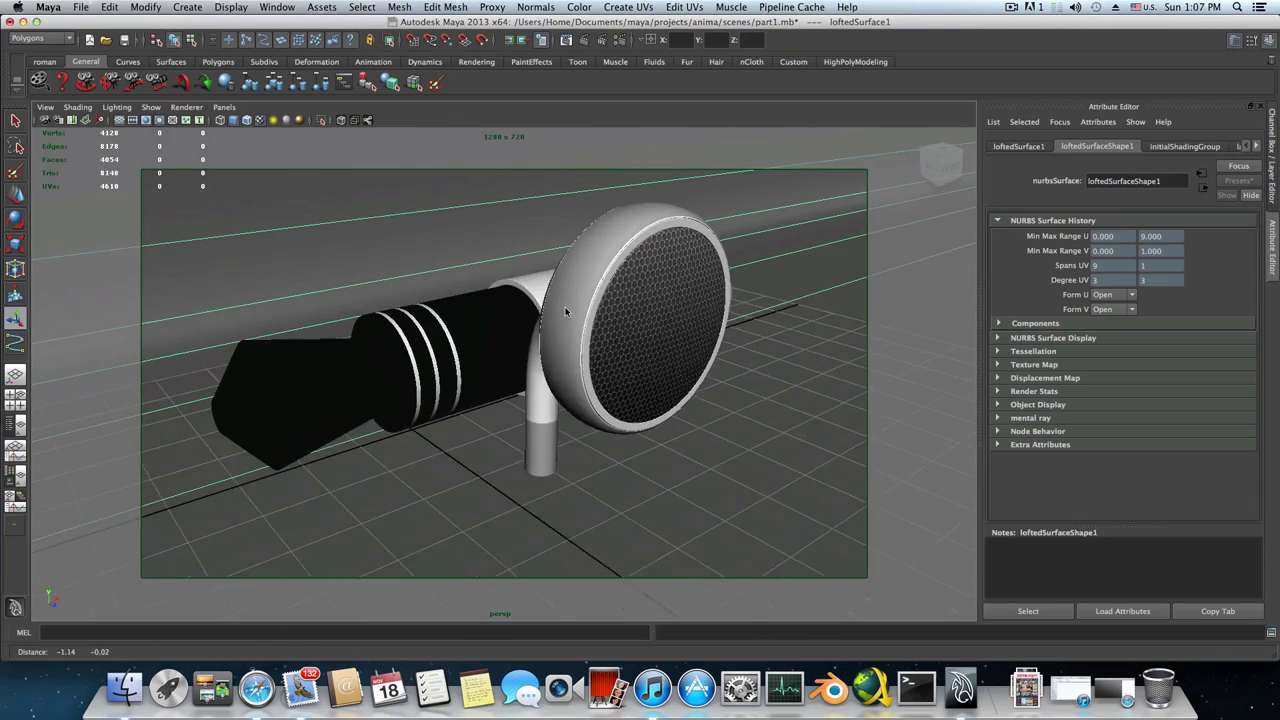
{"action": "left_click_drag", "start_coordinate": [566, 311], "coordinate": [607, 328], "text": "alt"}
{"action": "left_click_drag", "start_coordinate": [639, 268], "coordinate": [586, 354], "text": "alt"}
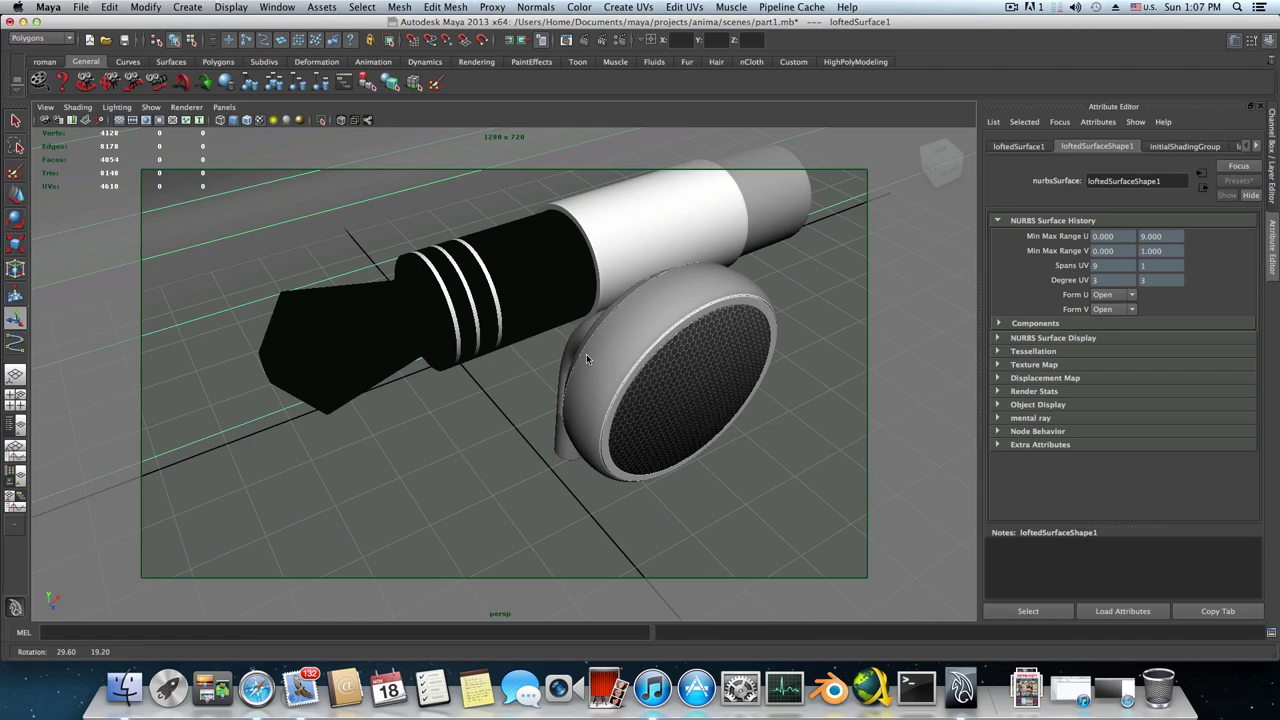
{"action": "left_click", "coordinate": [582, 41]}
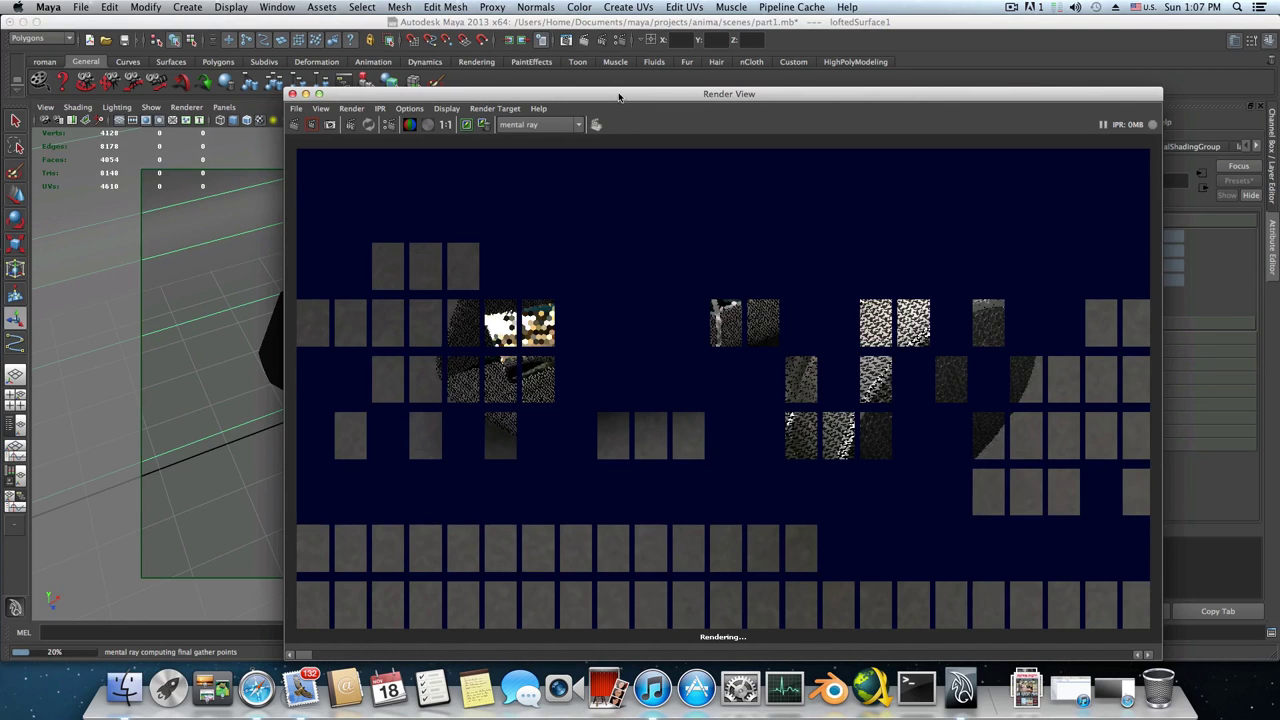
{"action": "left_click_drag", "start_coordinate": [619, 96], "coordinate": [465, 131]}
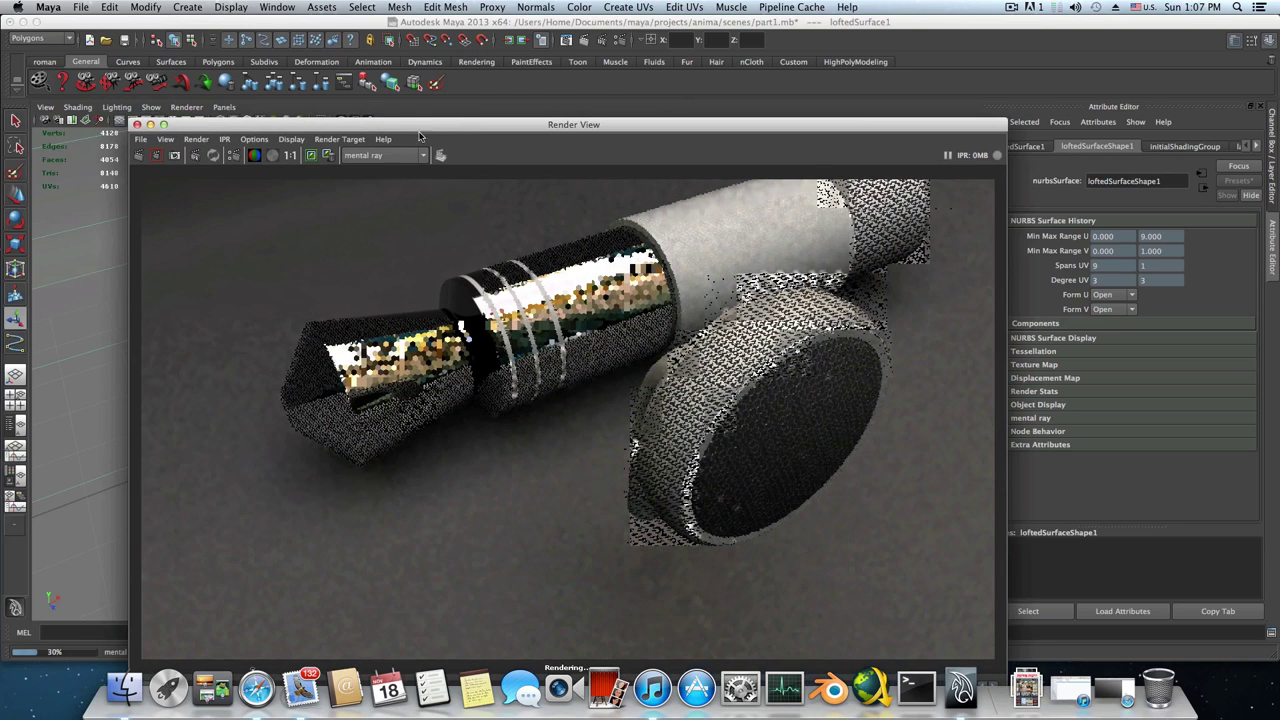
{"action": "left_click", "coordinate": [138, 124]}
Select the complete thin seam face loop beside the earphone head's front rim and assign the existing rubbergray material to it
{"action": "scroll", "coordinate": [616, 388], "scroll_direction": "up", "scroll_amount": 6}
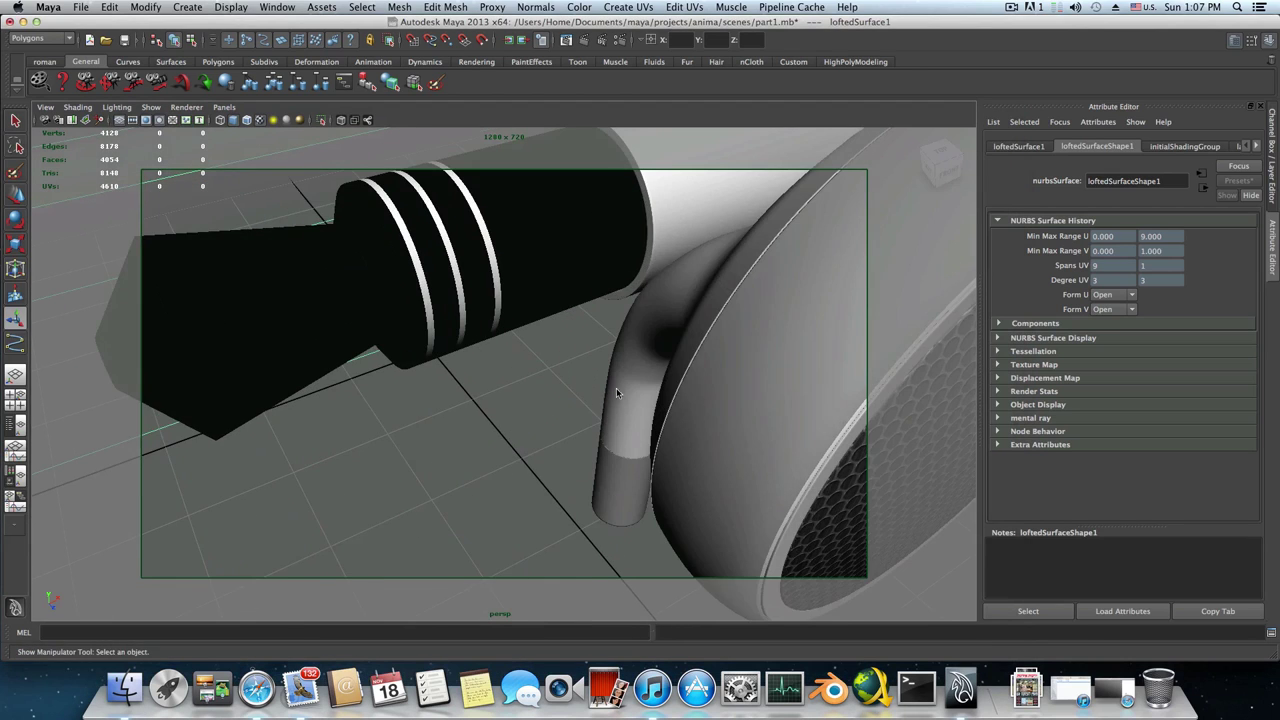
{"action": "middle_click_drag", "start_coordinate": [626, 380], "coordinate": [571, 398], "text": "alt"}
{"action": "right_click_drag", "start_coordinate": [571, 398], "coordinate": [599, 395], "text": "alt"}
{"action": "left_click", "coordinate": [591, 361]}
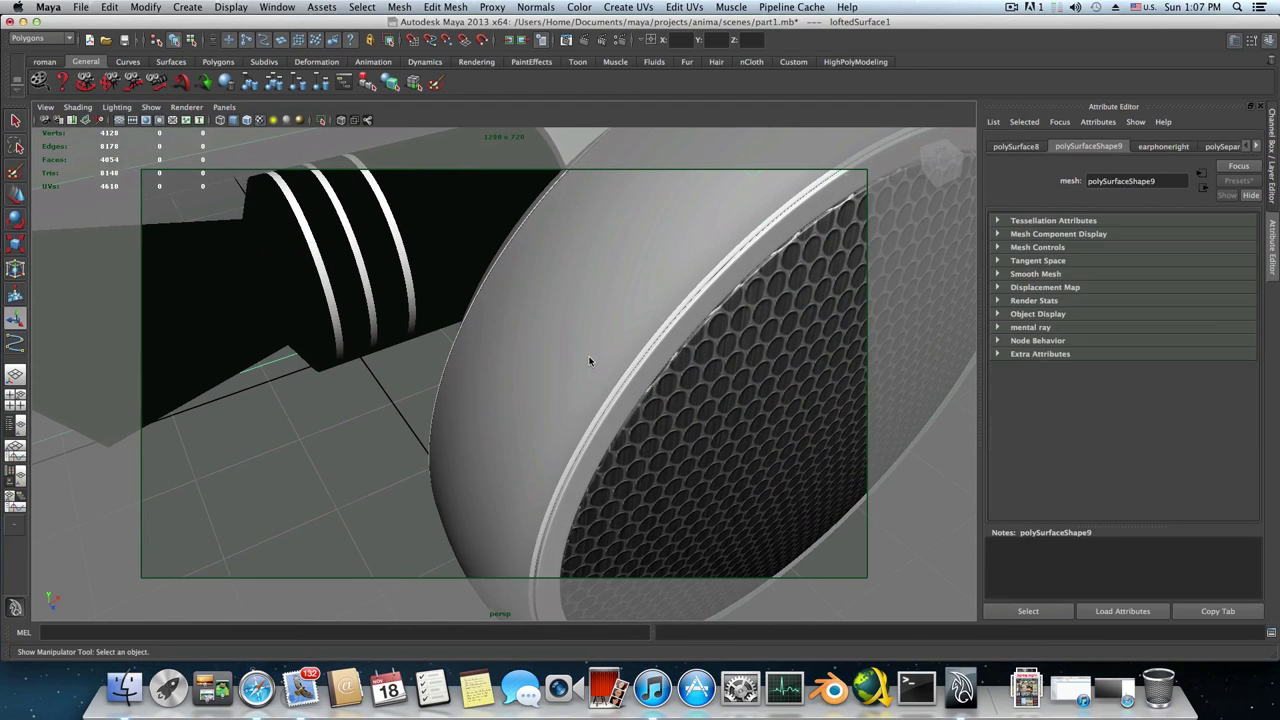
{"action": "left_click_drag", "start_coordinate": [566, 352], "coordinate": [568, 386], "text": "alt"}
{"action": "right_click_drag", "start_coordinate": [568, 386], "coordinate": [638, 383], "text": "alt"}
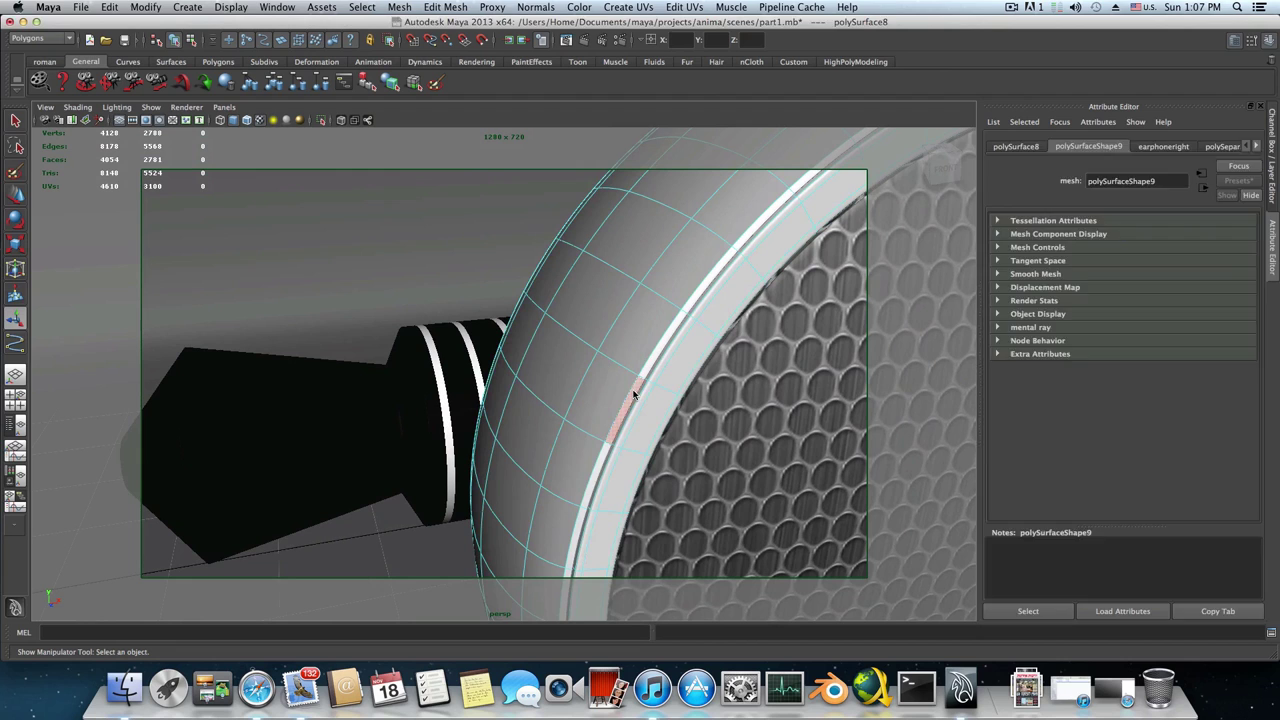
{"action": "left_click", "coordinate": [637, 384]}
{"action": "double_click", "coordinate": [654, 356], "text": "shift"}
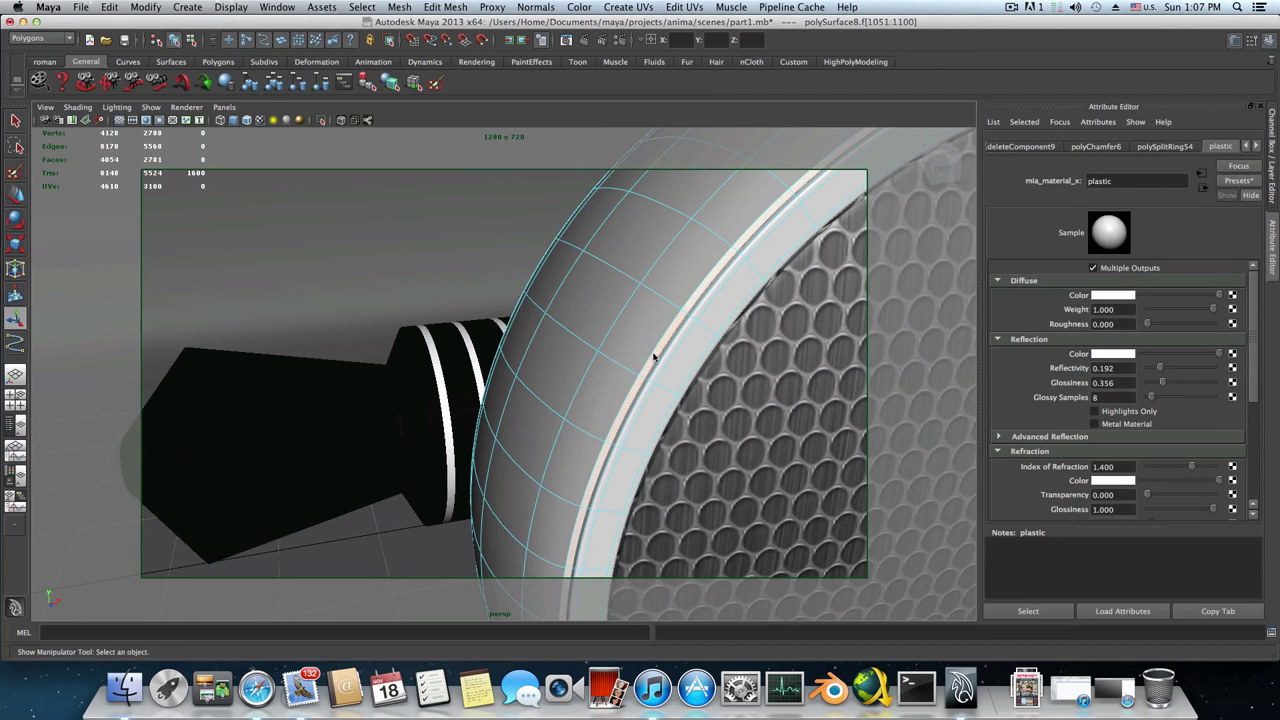
{"action": "left_click_drag", "start_coordinate": [652, 357], "coordinate": [760, 360], "text": "alt"}
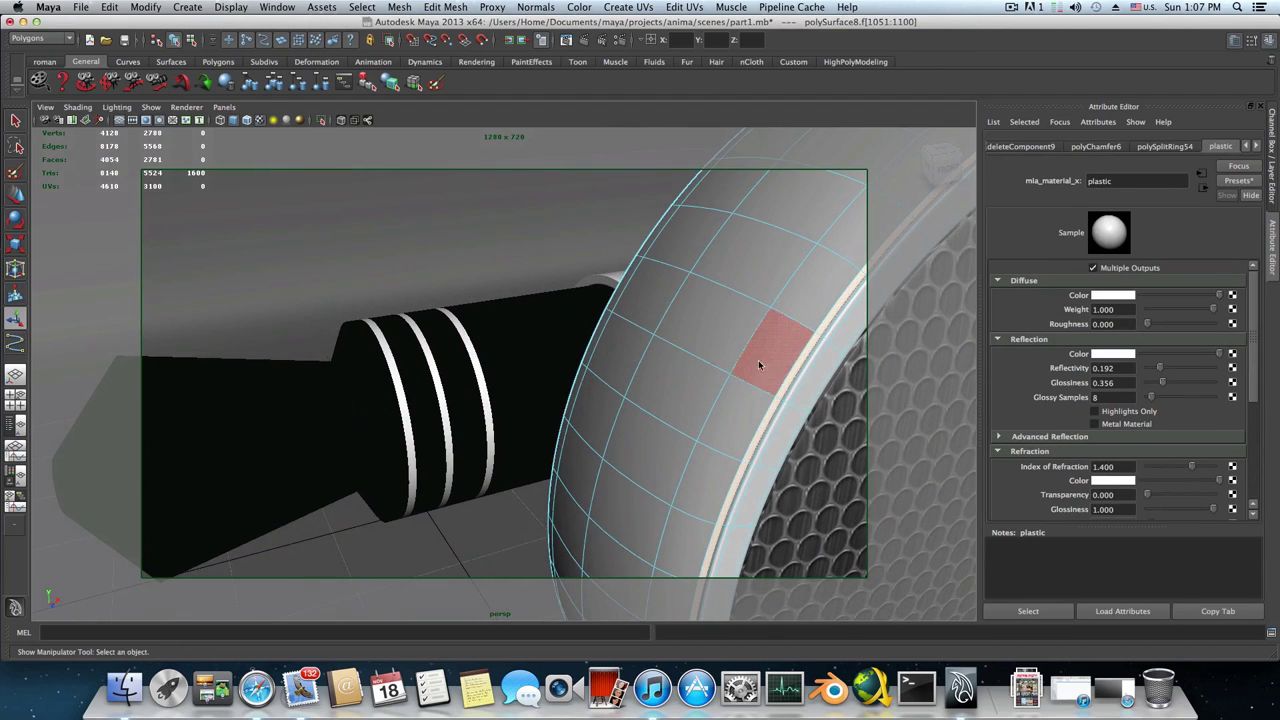
{"action": "right_click_drag", "start_coordinate": [792, 378], "coordinate": [890, 629]}
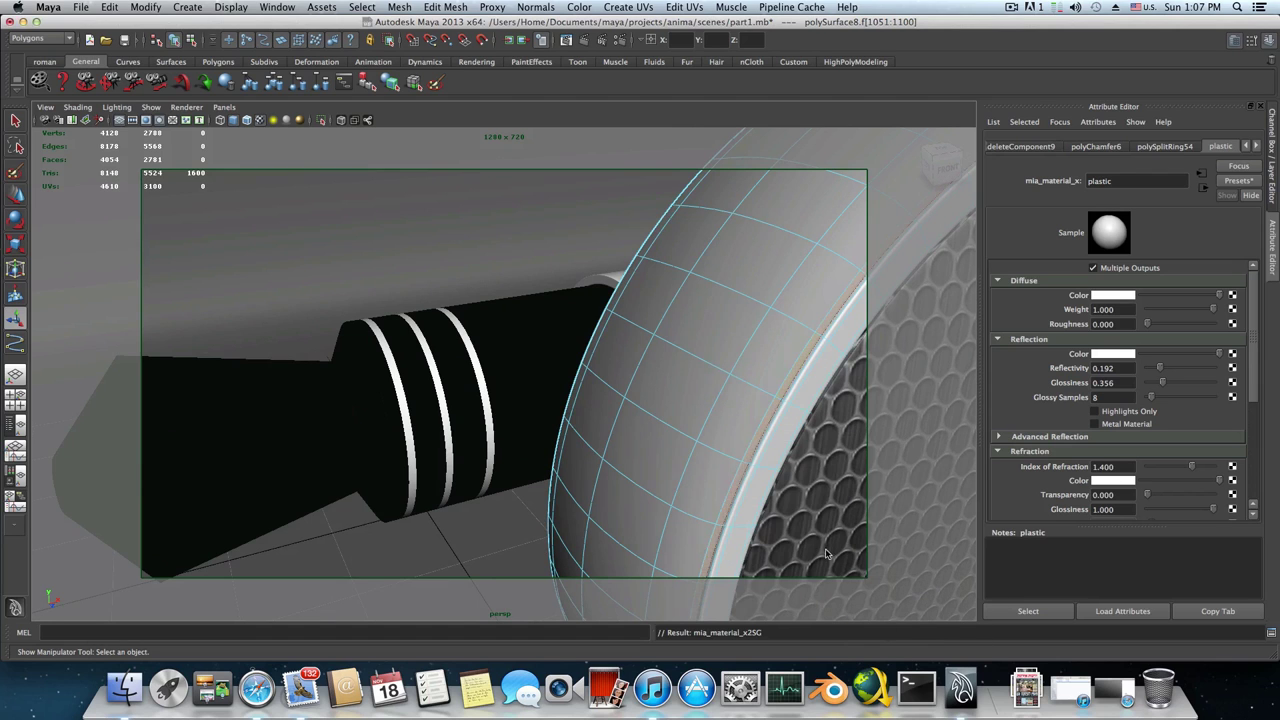
Check the earphone rim's faces in unsmoothed display, restore the smooth preview and return to object mode
{"action": "left_click_drag", "start_coordinate": [786, 507], "coordinate": [598, 406], "text": "alt"}
{"action": "key", "text": "1"}
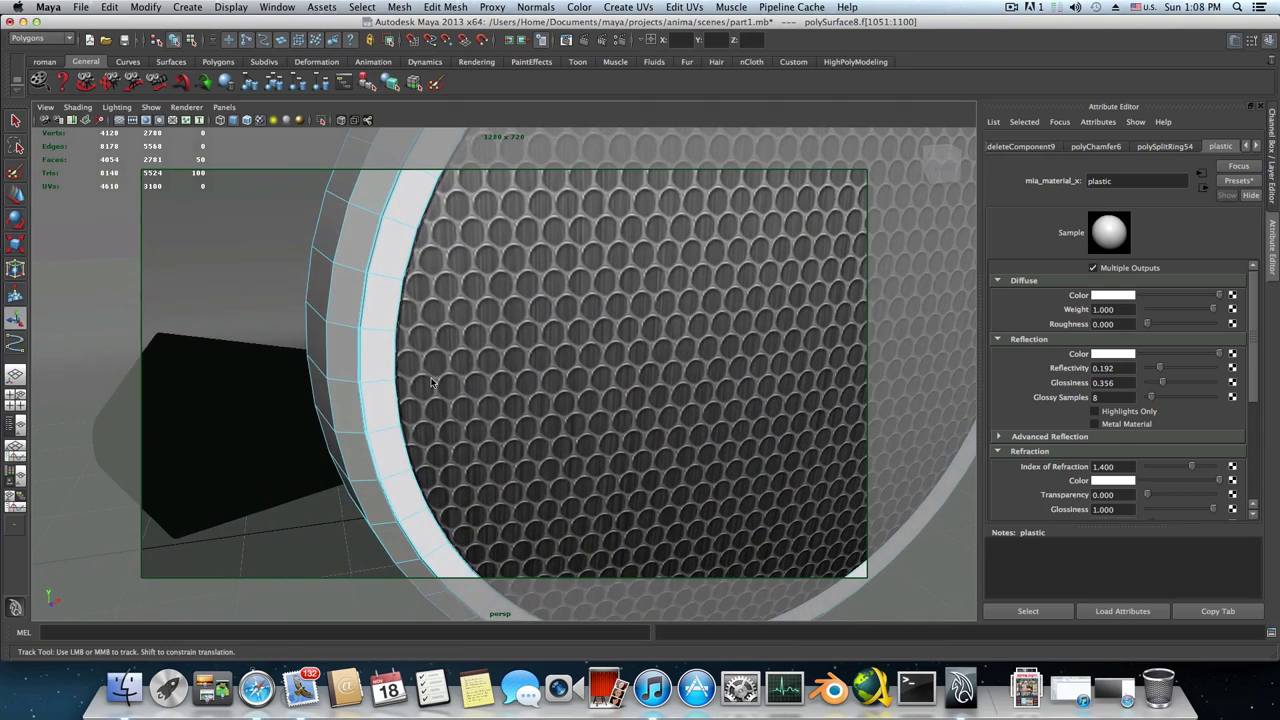
{"action": "middle_click_drag", "start_coordinate": [392, 364], "coordinate": [483, 403], "text": "alt"}
{"action": "right_click_drag", "start_coordinate": [472, 396], "coordinate": [554, 408], "text": "alt"}
{"action": "left_click_drag", "start_coordinate": [553, 408], "coordinate": [667, 390], "text": "alt"}
{"action": "left_click", "coordinate": [330, 435]}
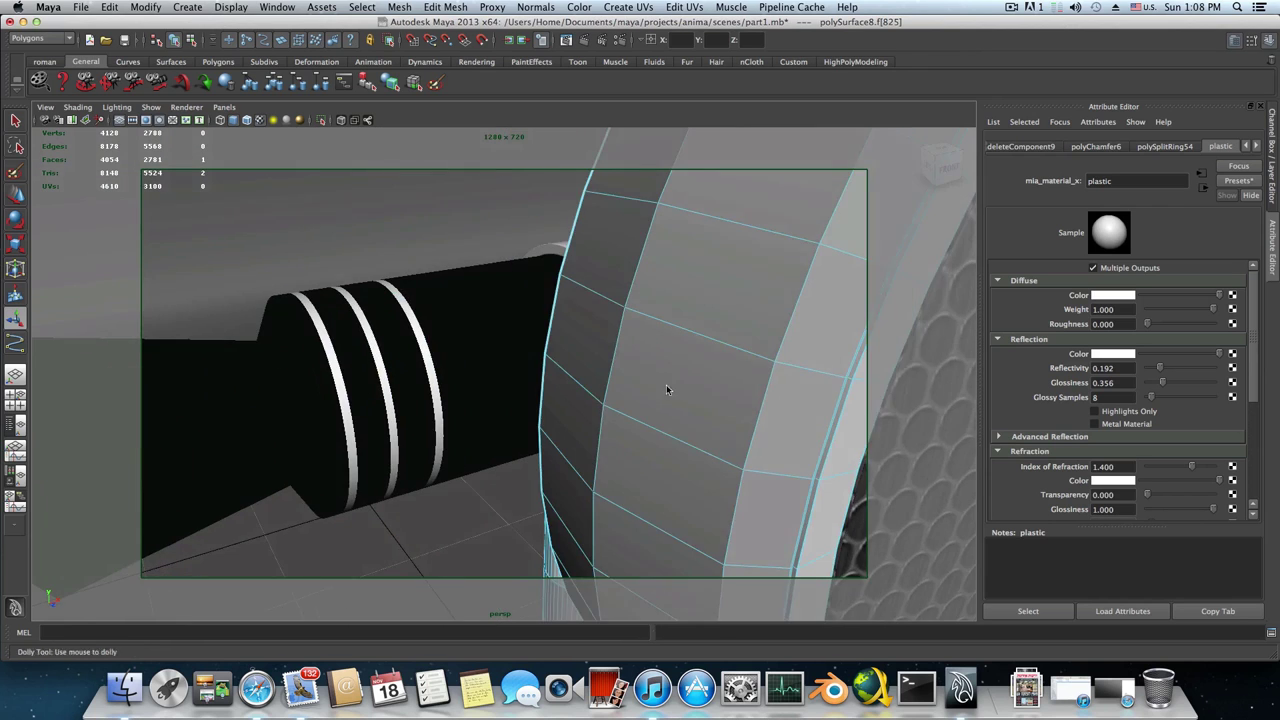
{"action": "right_click_drag", "start_coordinate": [667, 389], "coordinate": [496, 391], "text": "alt"}
{"action": "key", "text": "F8"}
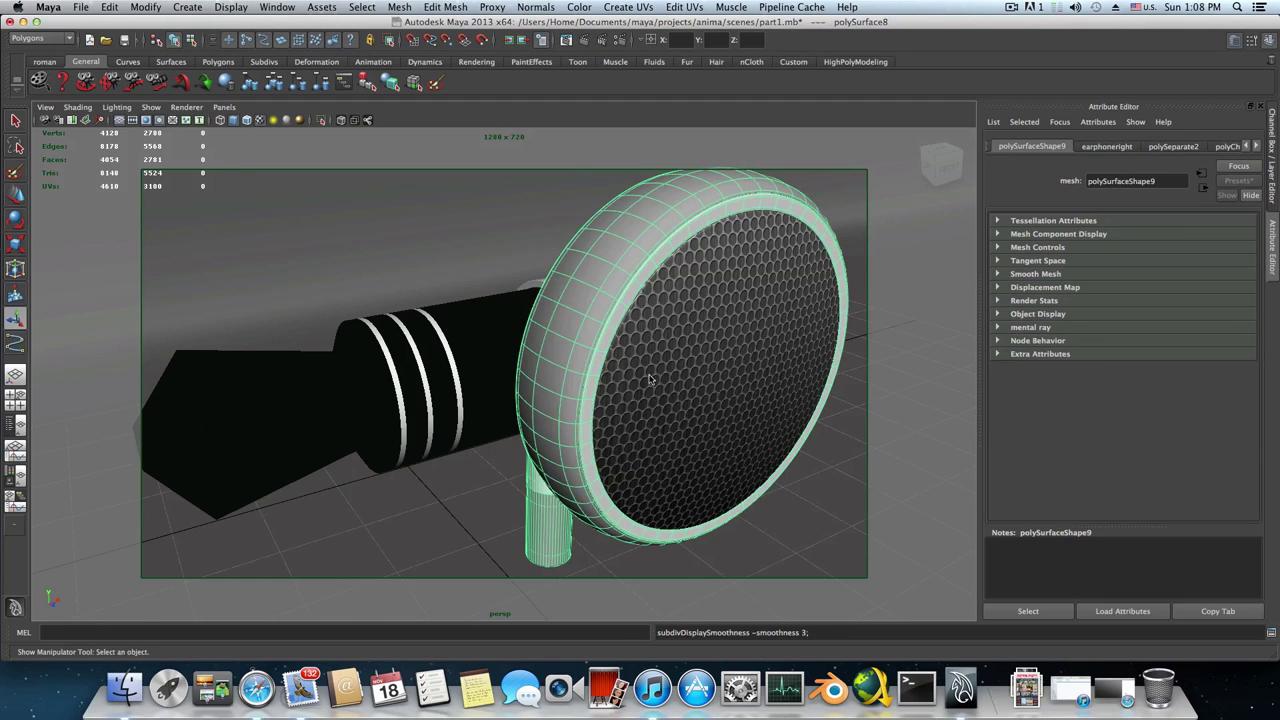
Select the grille disc and make a mental ray test render of the earphone and jack from a raised view, closing the render when done
{"action": "left_click", "coordinate": [679, 367]}
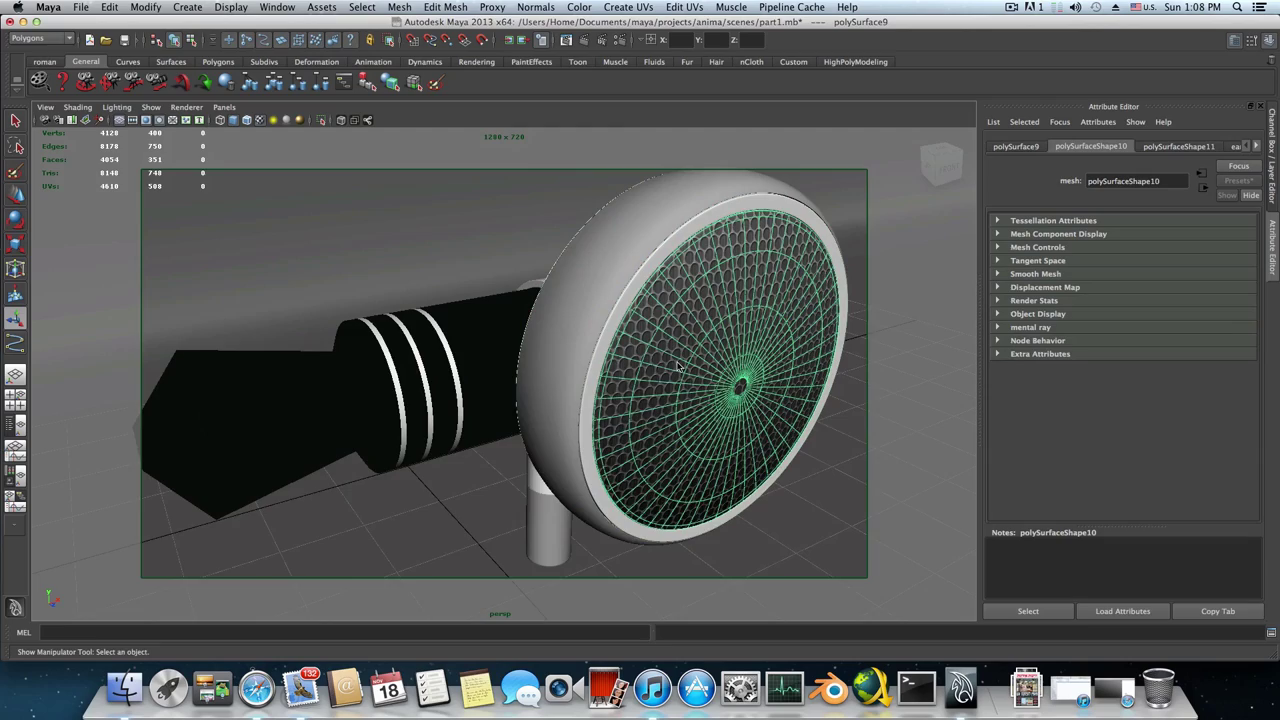
{"action": "left_click_drag", "start_coordinate": [679, 367], "coordinate": [686, 463], "text": "alt"}
{"action": "right_click_drag", "start_coordinate": [686, 463], "coordinate": [637, 445], "text": "alt"}
{"action": "left_click_drag", "start_coordinate": [637, 445], "coordinate": [622, 443], "text": "alt"}
{"action": "right_click_drag", "start_coordinate": [565, 431], "coordinate": [432, 445], "text": "alt"}
{"action": "left_click_drag", "start_coordinate": [432, 445], "coordinate": [475, 395], "text": "alt"}
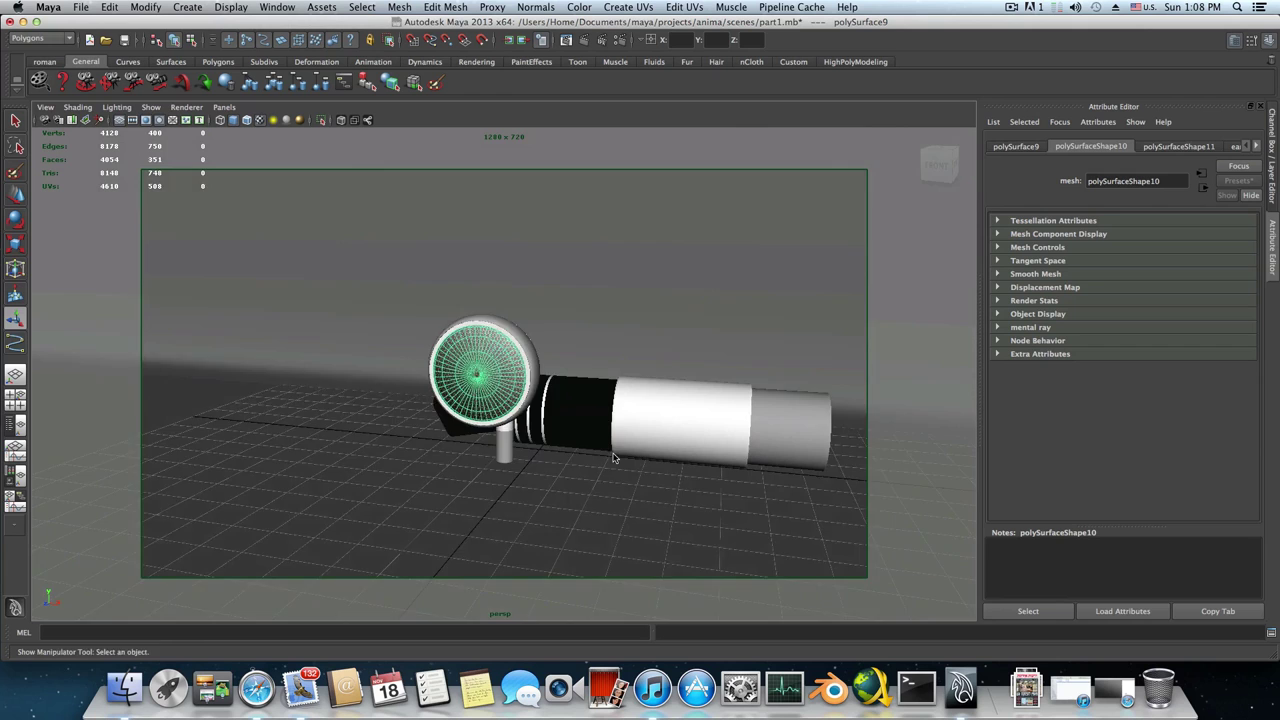
{"action": "left_click_drag", "start_coordinate": [613, 453], "coordinate": [589, 486], "text": "alt"}
{"action": "right_click_drag", "start_coordinate": [589, 486], "coordinate": [617, 472], "text": "alt"}
{"action": "middle_click_drag", "start_coordinate": [617, 472], "coordinate": [552, 440], "text": "alt"}
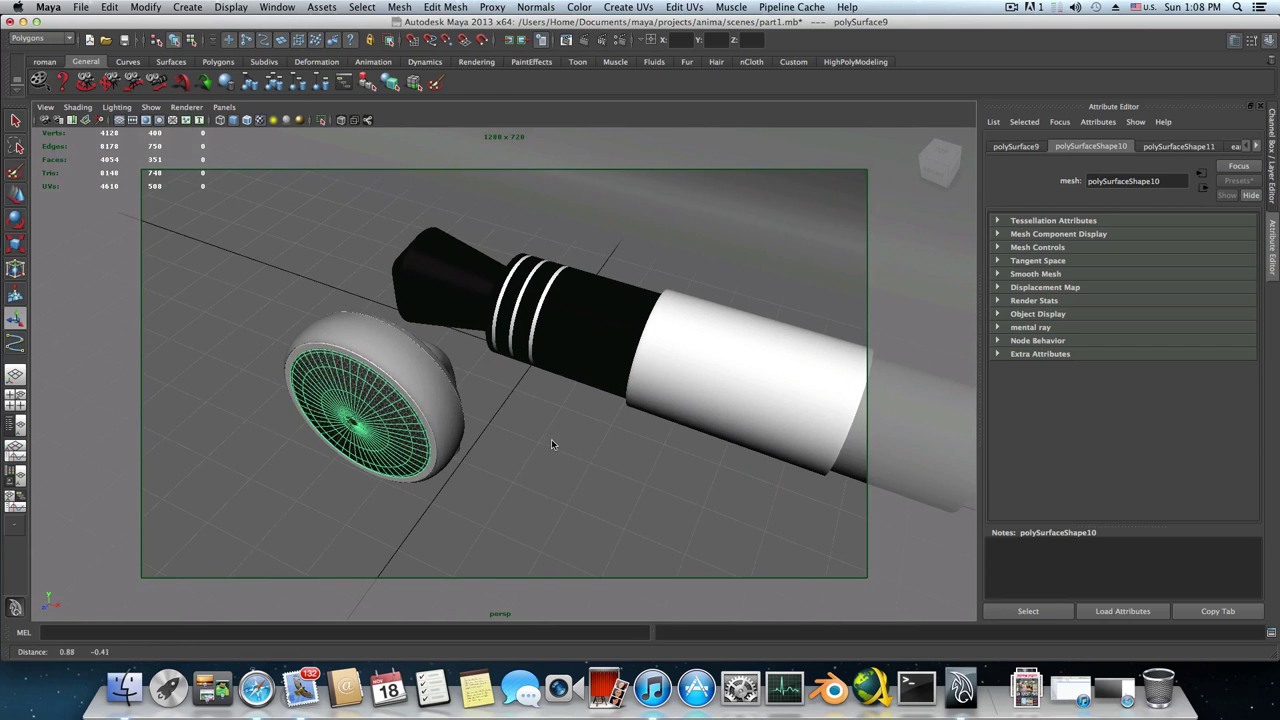
{"action": "left_click", "coordinate": [586, 40]}
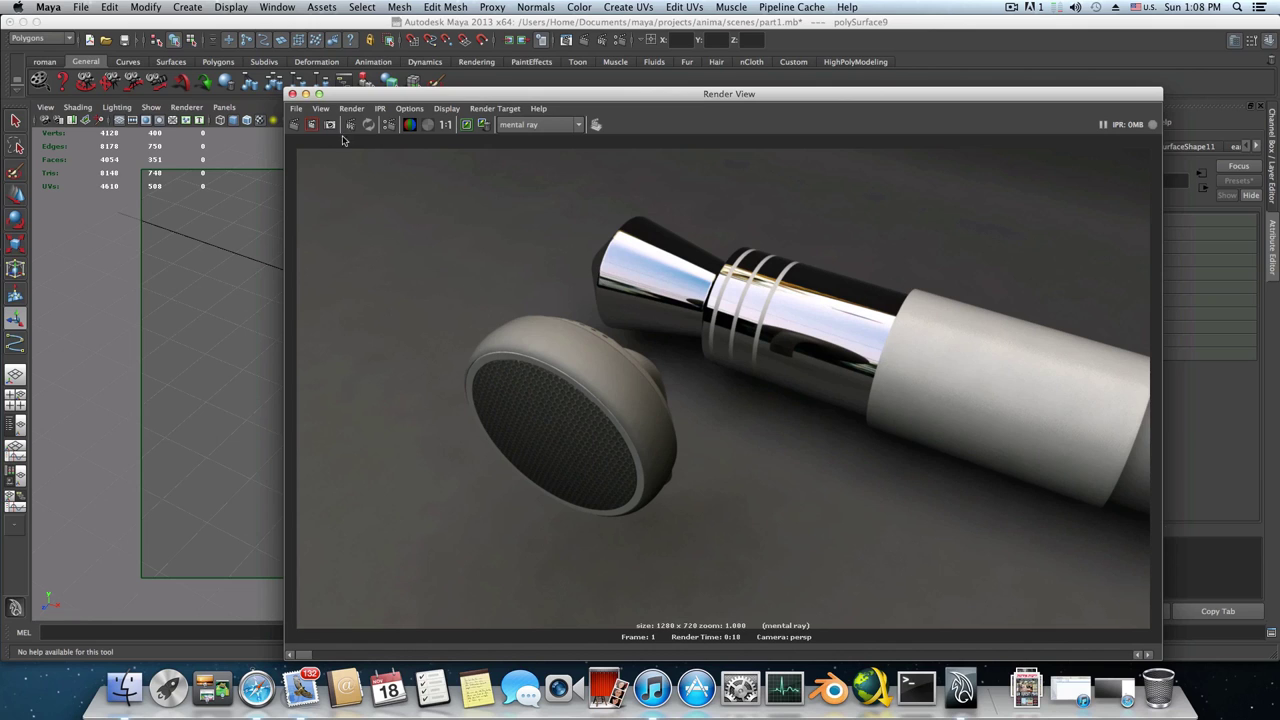
{"action": "left_click", "coordinate": [292, 93]}
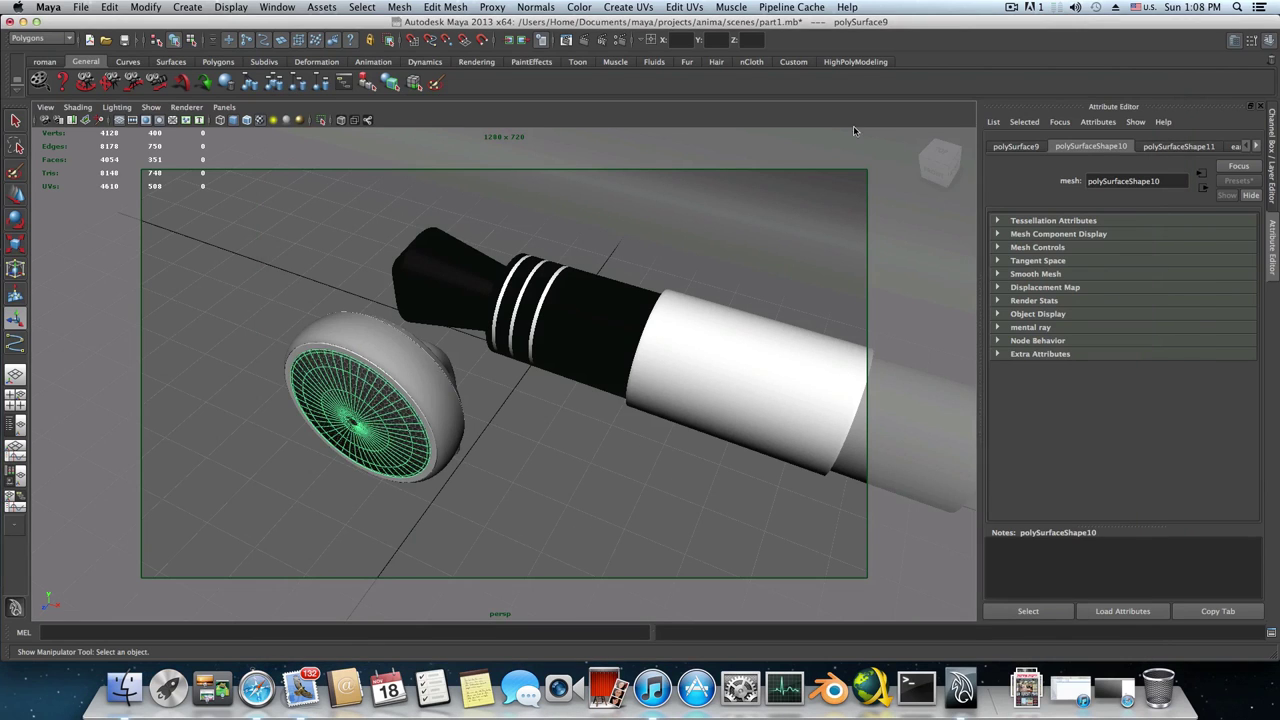
Set the reflectivity of the grille's speakergrill Blinn material to 0.747
{"action": "left_click", "coordinate": [1257, 147]}
{"action": "left_click", "coordinate": [1257, 147]}
{"action": "left_click", "coordinate": [1210, 146]}
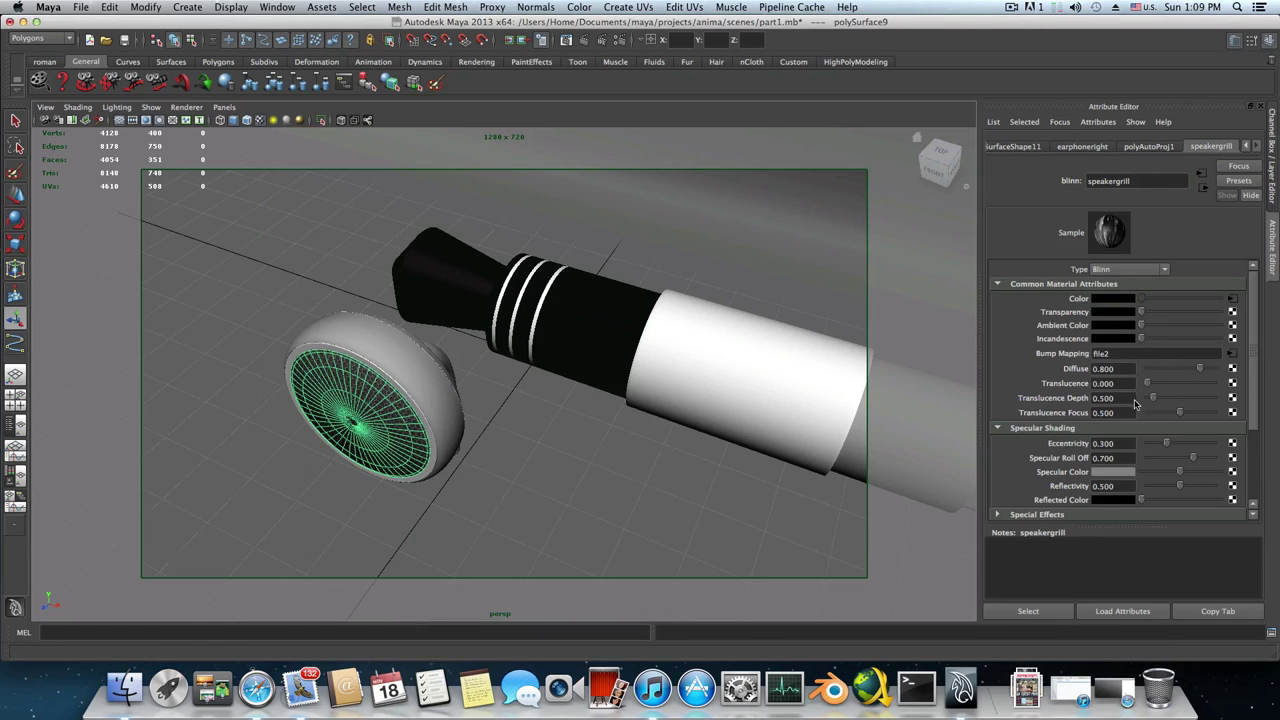
{"action": "left_click_drag", "start_coordinate": [1180, 487], "coordinate": [1198, 491]}
{"action": "scroll", "coordinate": [1185, 458], "scroll_direction": "down", "scroll_amount": 4}
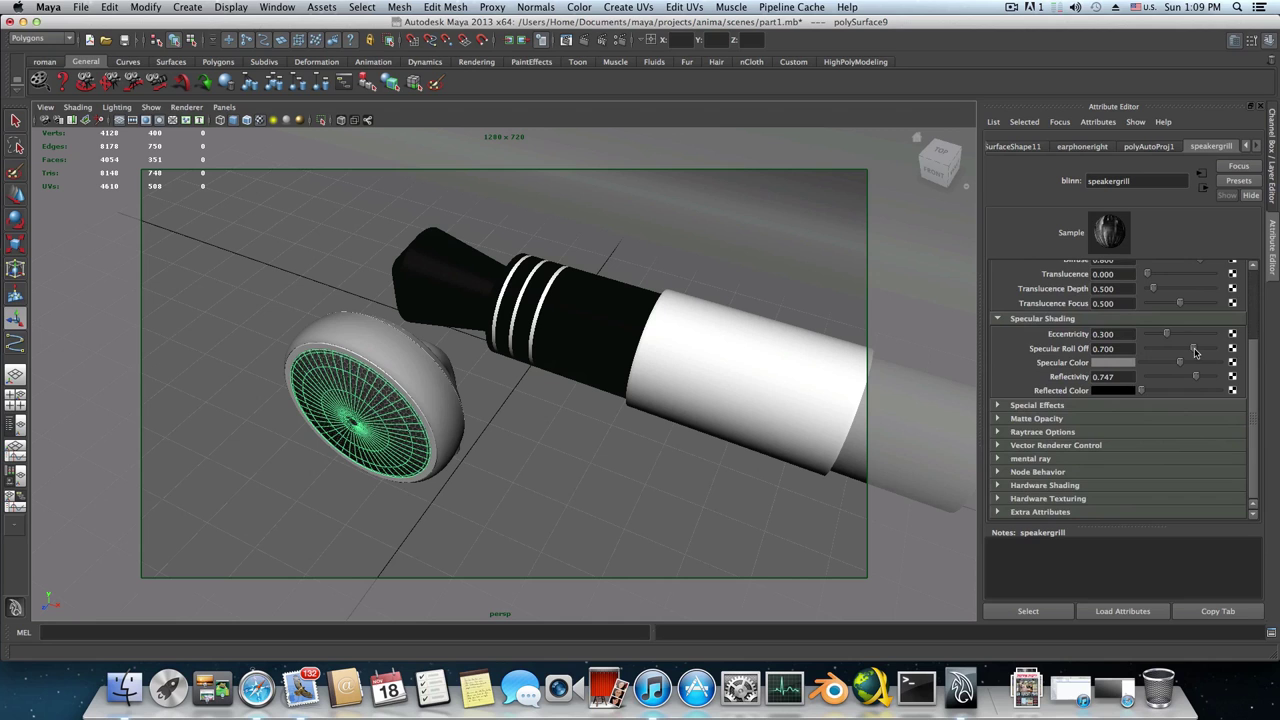
{"action": "scroll", "coordinate": [1194, 351], "scroll_direction": "up", "scroll_amount": 4}
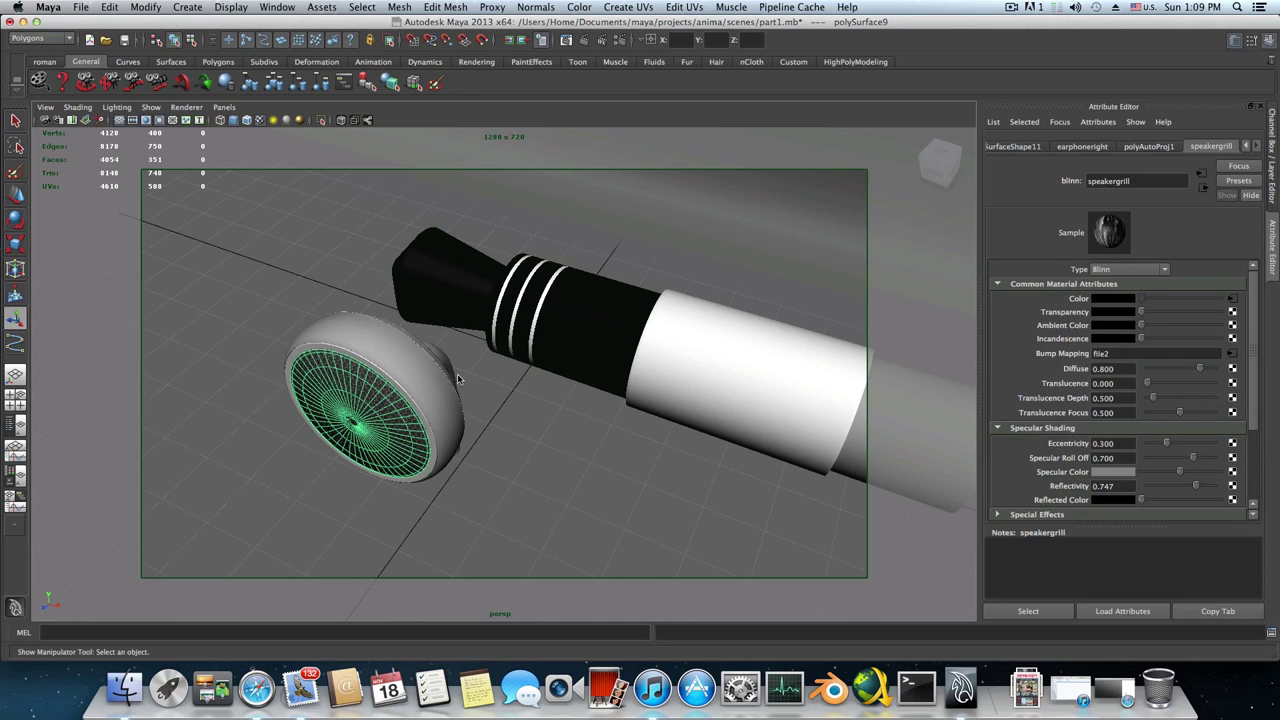
Make a mental ray test render from a low front view with the grille facing the camera above the jack
{"action": "left_click_drag", "start_coordinate": [458, 379], "coordinate": [520, 326], "text": "alt"}
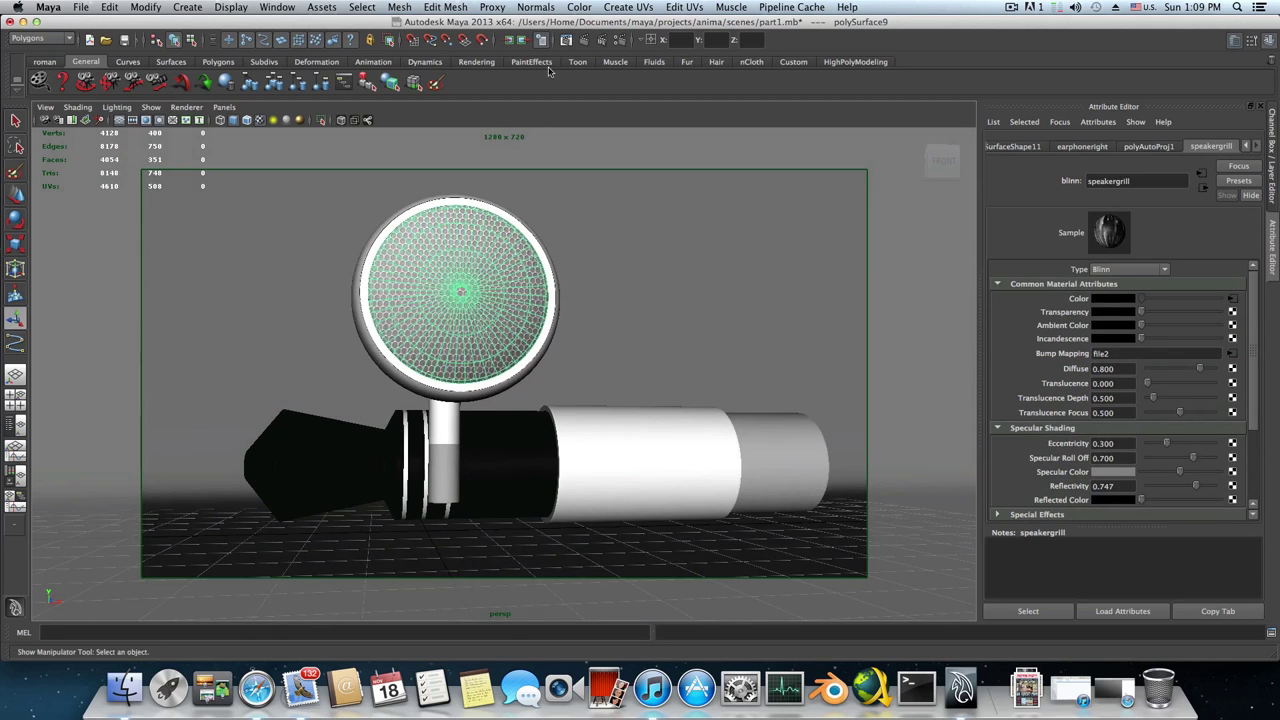
{"action": "left_click_drag", "start_coordinate": [530, 128], "coordinate": [564, 142], "text": "alt"}
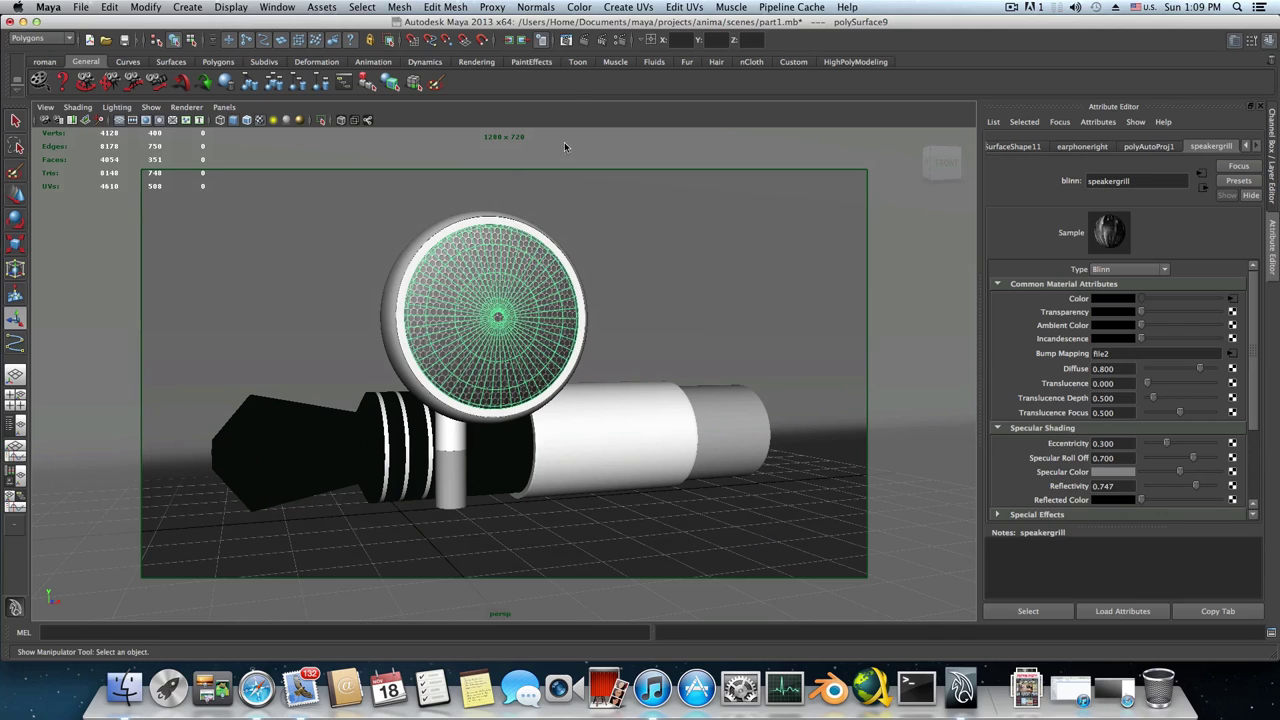
{"action": "left_click", "coordinate": [585, 41]}
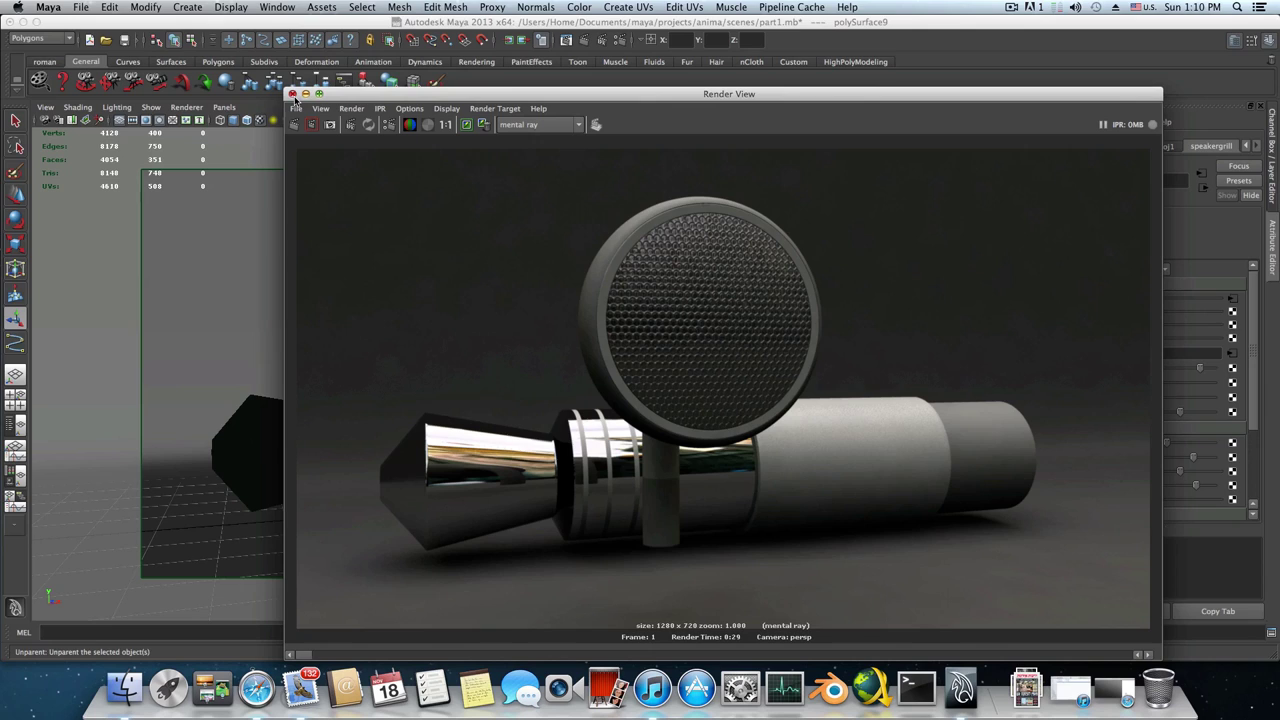
{"action": "left_click", "coordinate": [1013, 8]}
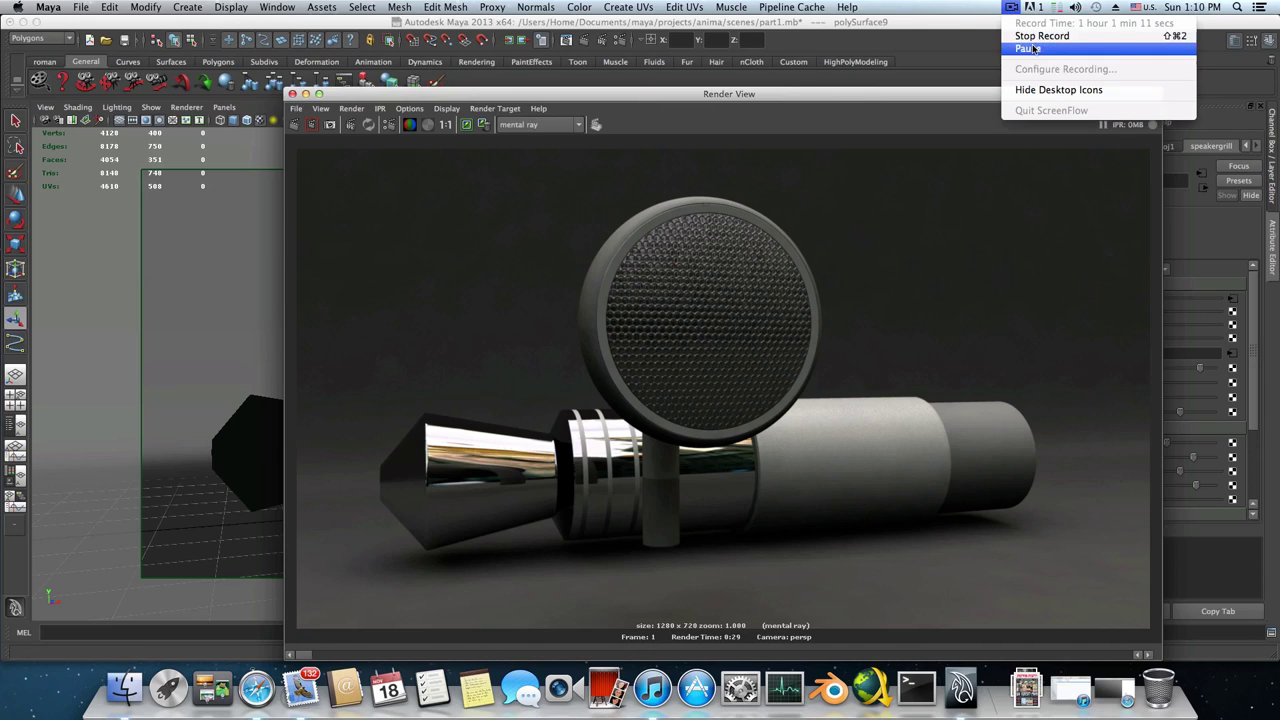